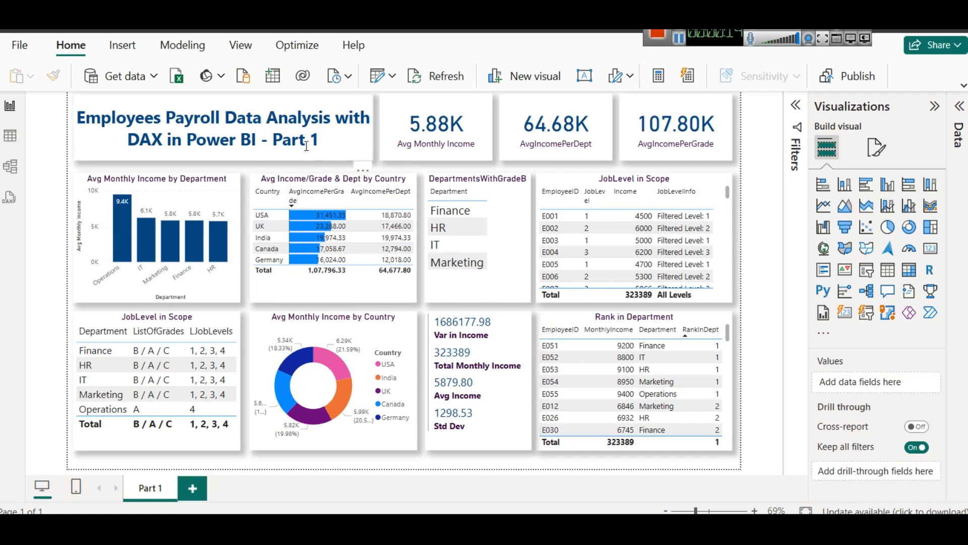
Step: Switch to the browser and examine the DAX questions, measures and explanations on the employees payroll data questions page
left_click(353, 479)
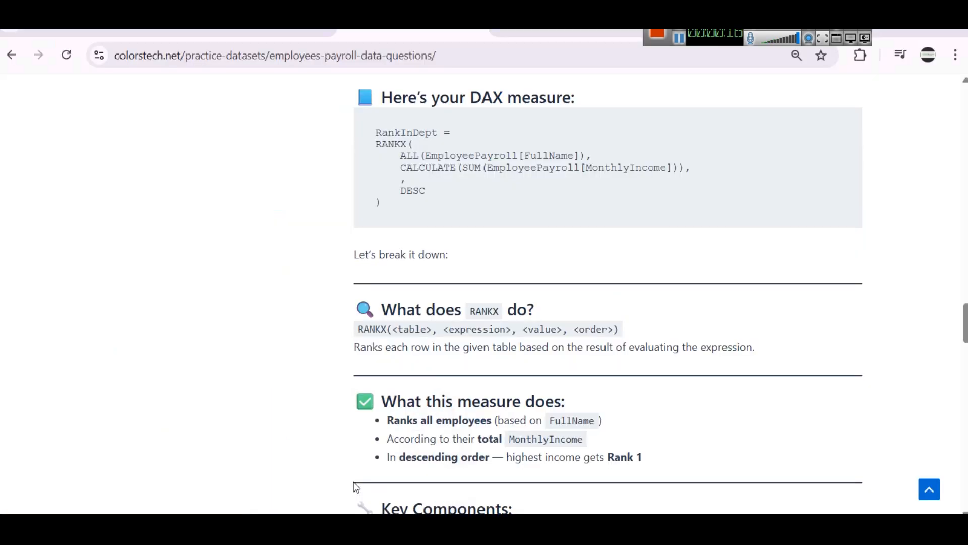
scroll(456, 370, "down", 5)
scroll(456, 370, "up", 18)
scroll(456, 371, "up", 15)
scroll(455, 375, "down", 8)
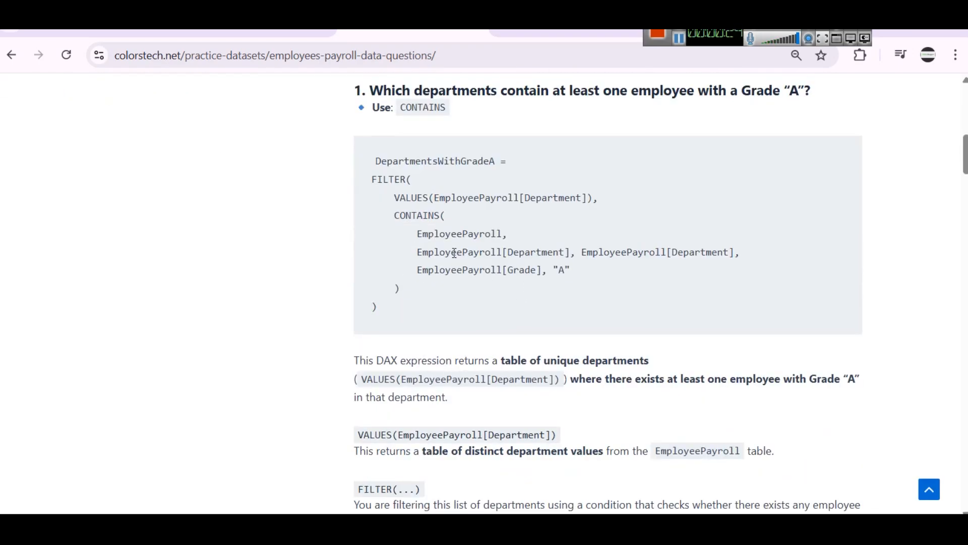
scroll(453, 253, "down", 12)
scroll(453, 254, "up", 12)
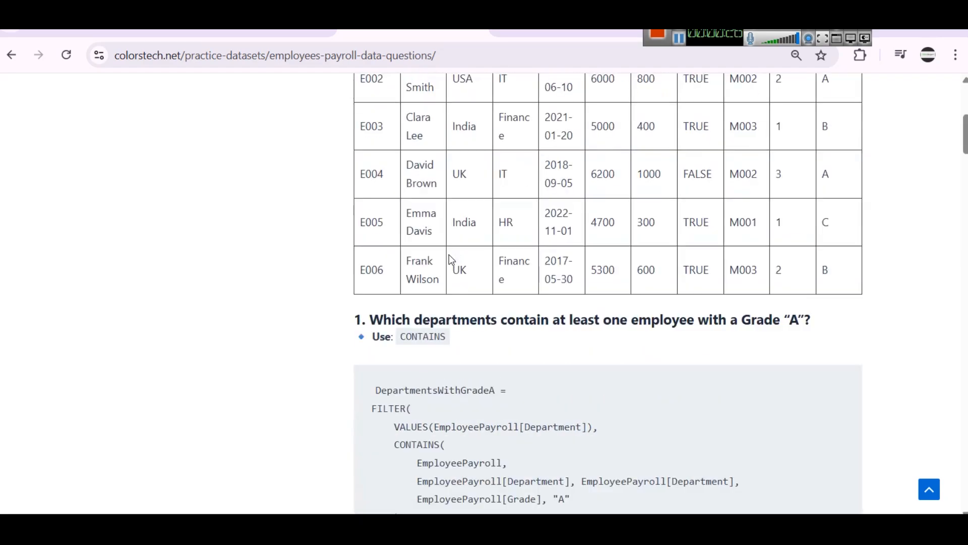
scroll(449, 255, "down", 3)
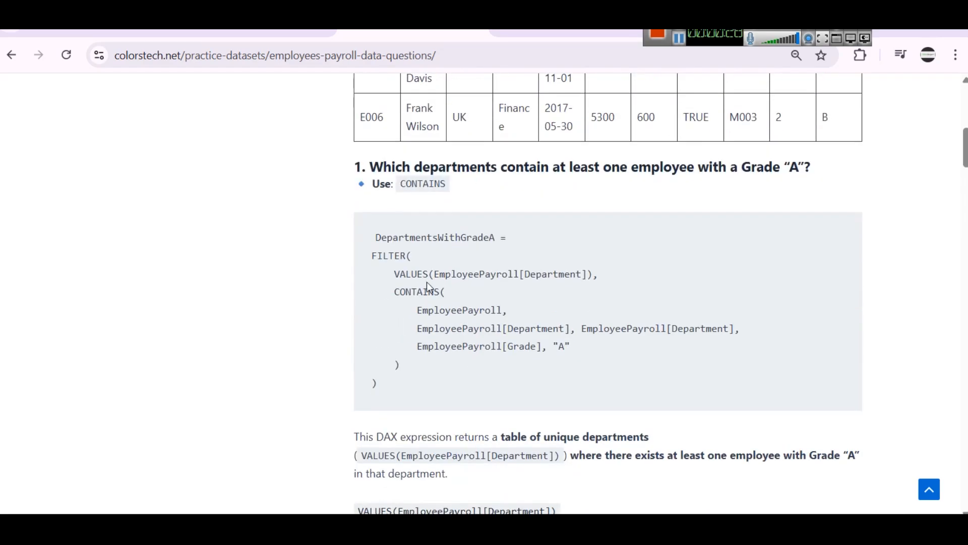
scroll(427, 282, "down", 15)
scroll(421, 276, "down", 14)
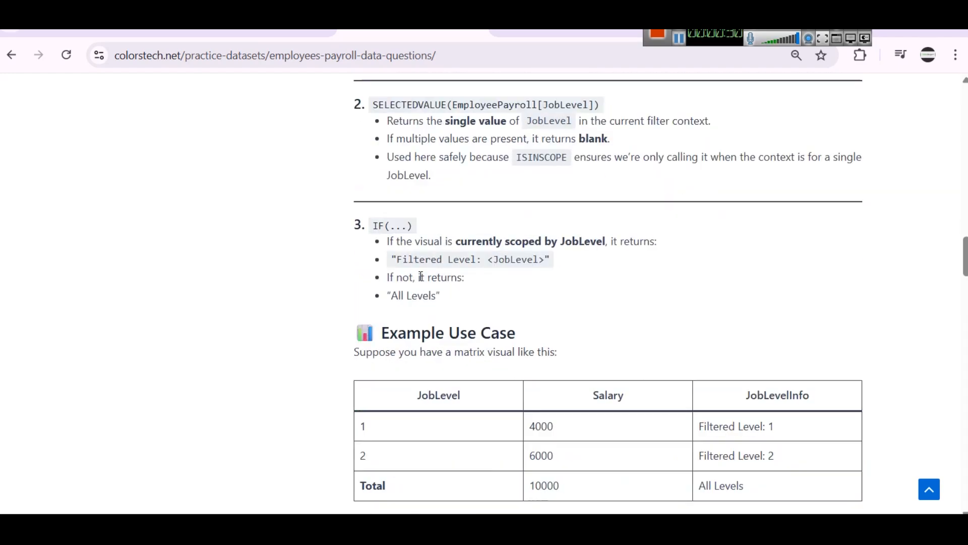
scroll(421, 280, "down", 15)
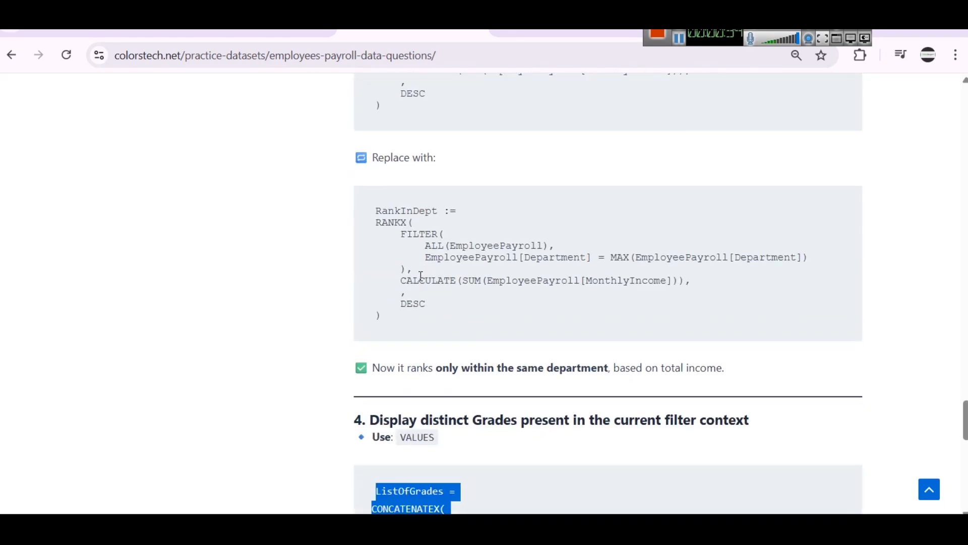
scroll(463, 283, "down", 5)
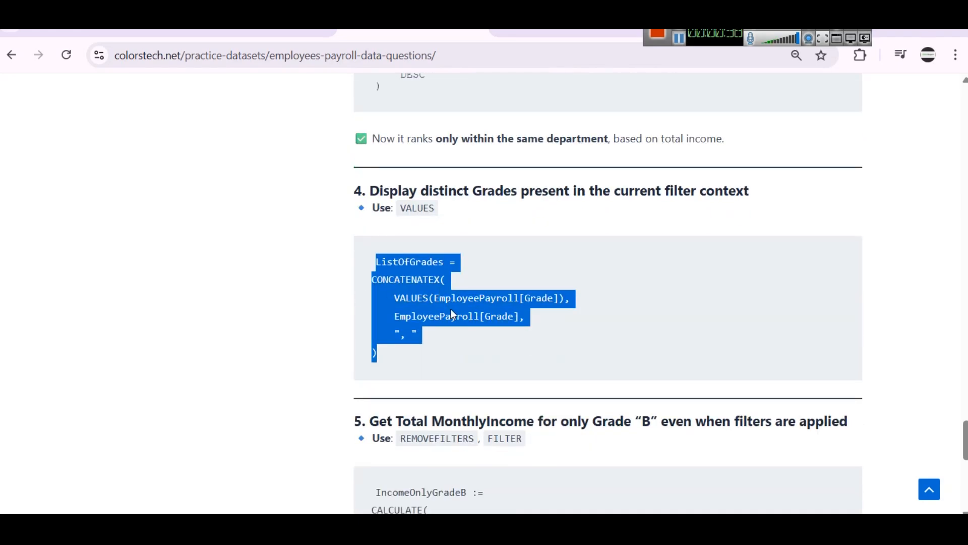
Step: Switch to the Part 1 report in Power BI and review the DAX formulas of AvgIncomePerGradePerCountry, AvgIncomePerGrade and EmpData
mouse_move(388, 512)
left_click(434, 487)
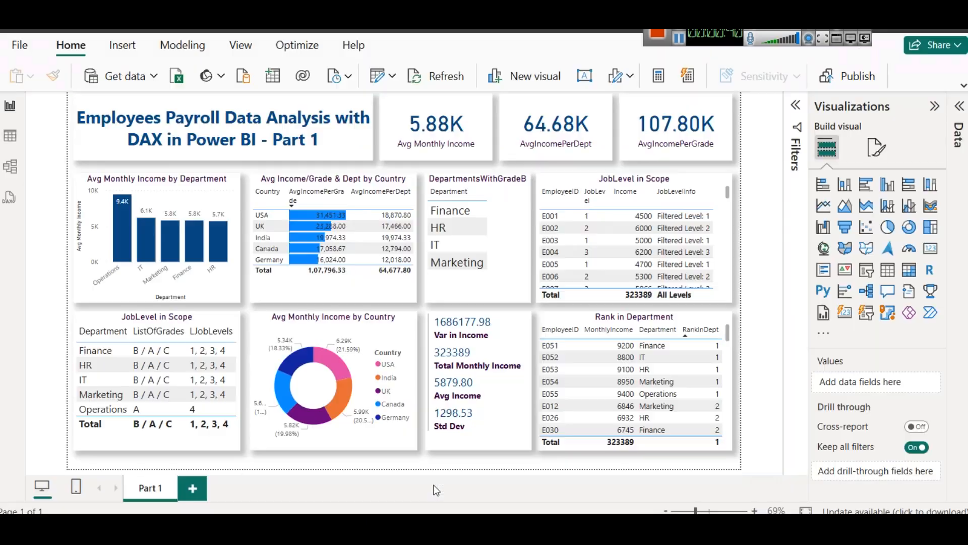
left_click(954, 137)
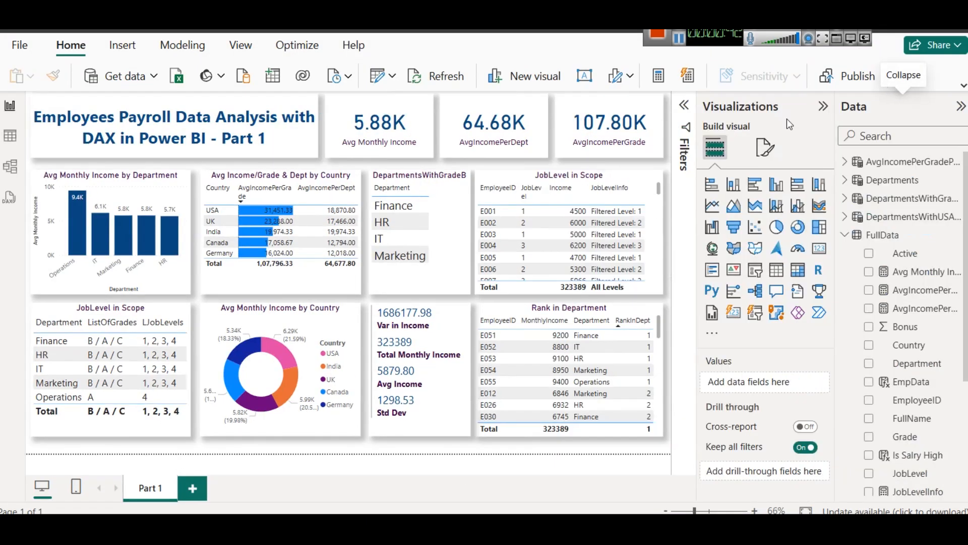
left_click(904, 161)
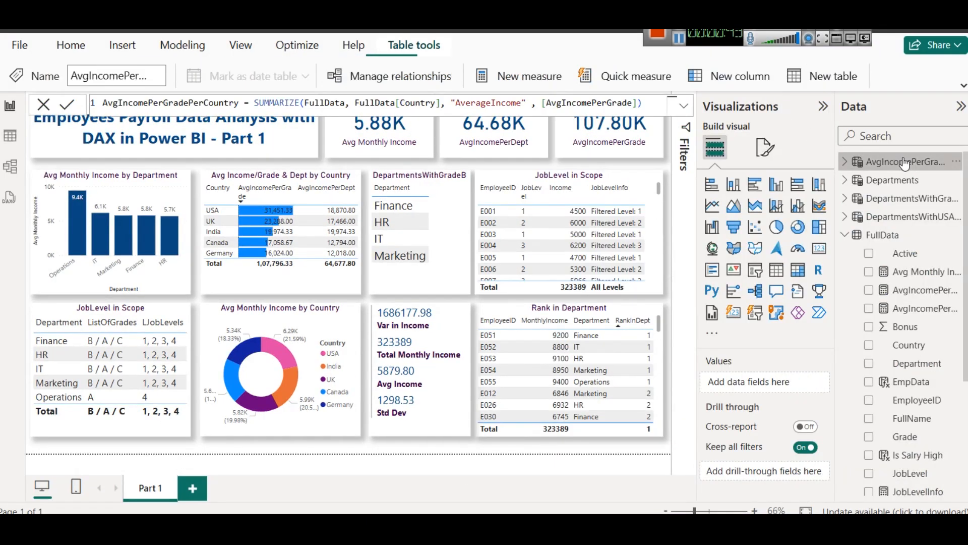
left_click(914, 308)
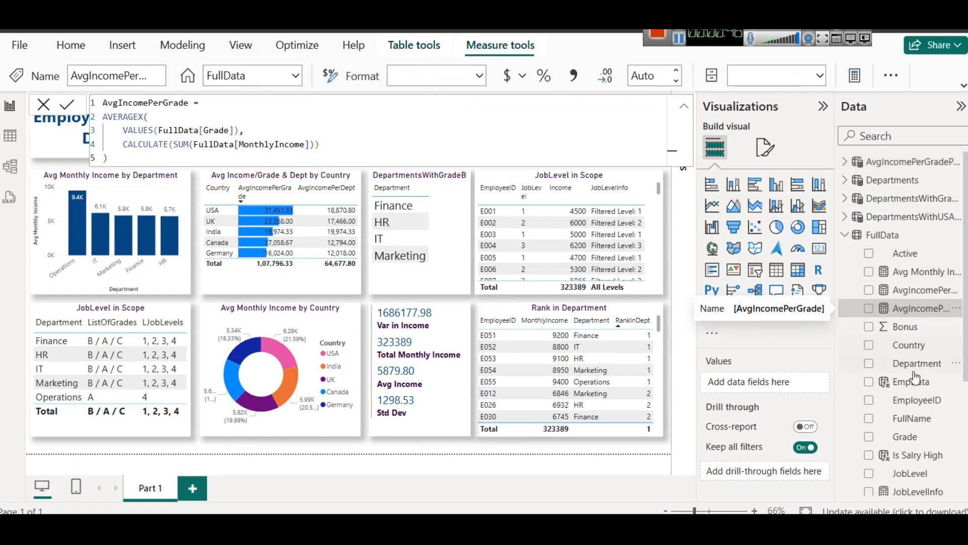
left_click(914, 381)
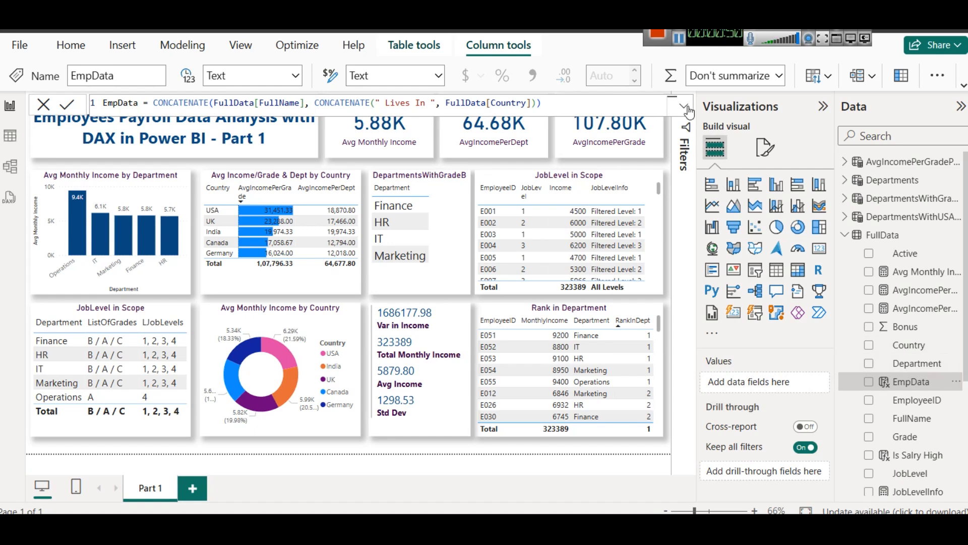
left_click(961, 106)
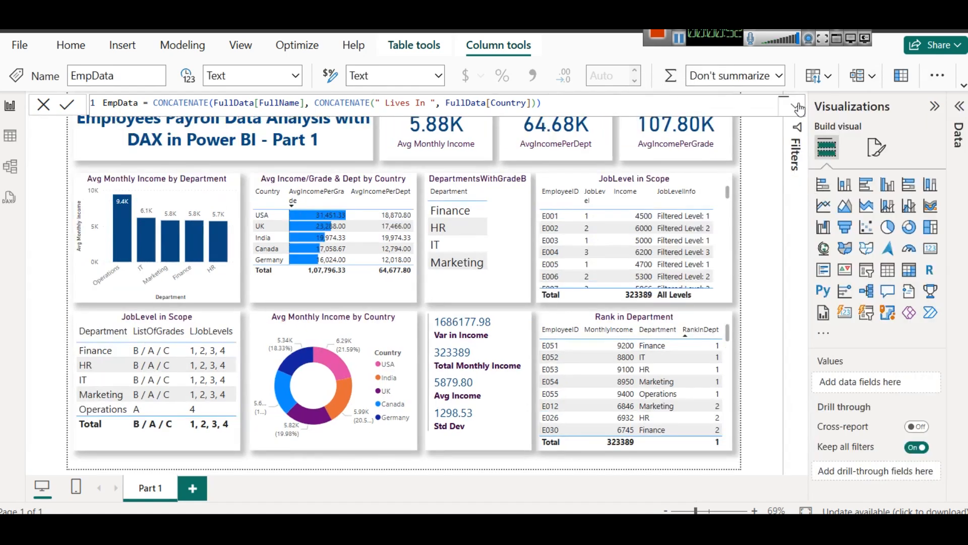
left_click(775, 129)
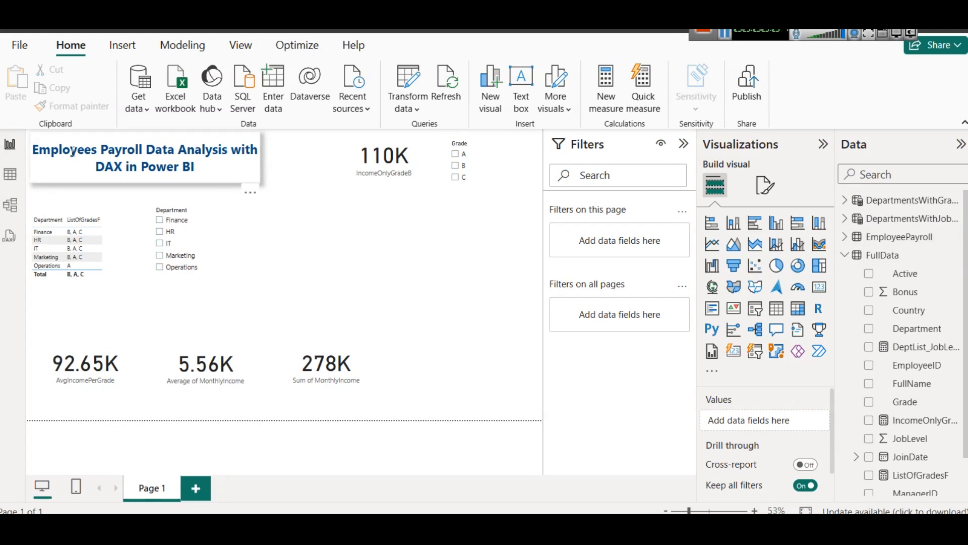
Step: Switch to the payroll data questions page in the browser and view its sample dataset at a smaller zoom
left_click(216, 155)
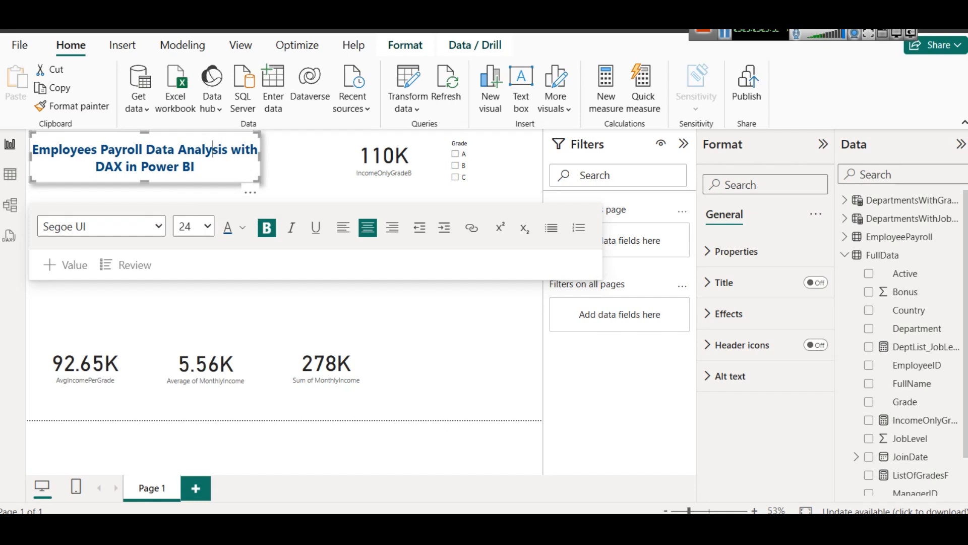
left_click(444, 461)
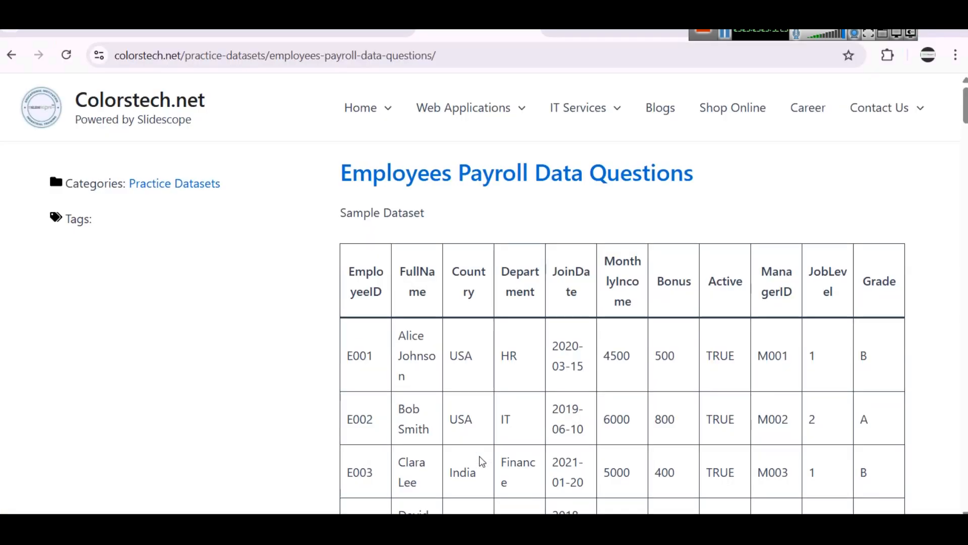
scroll(460, 253, "down", 1)
scroll(456, 252, "up", 1)
mouse_move(525, 146)
key("ctrl+minus")
scroll(706, 292, "down", 2)
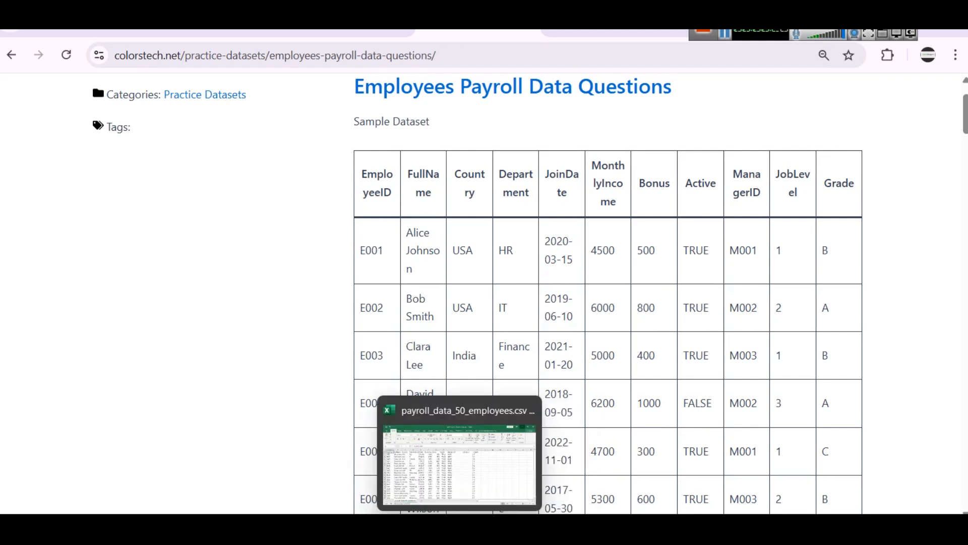
Step: Switch to payroll_data_50_employees.csv in Excel, narrow the ManagerID column and inspect the EmployeeID, FullName, Country and Department columns
key("alt+Tab")
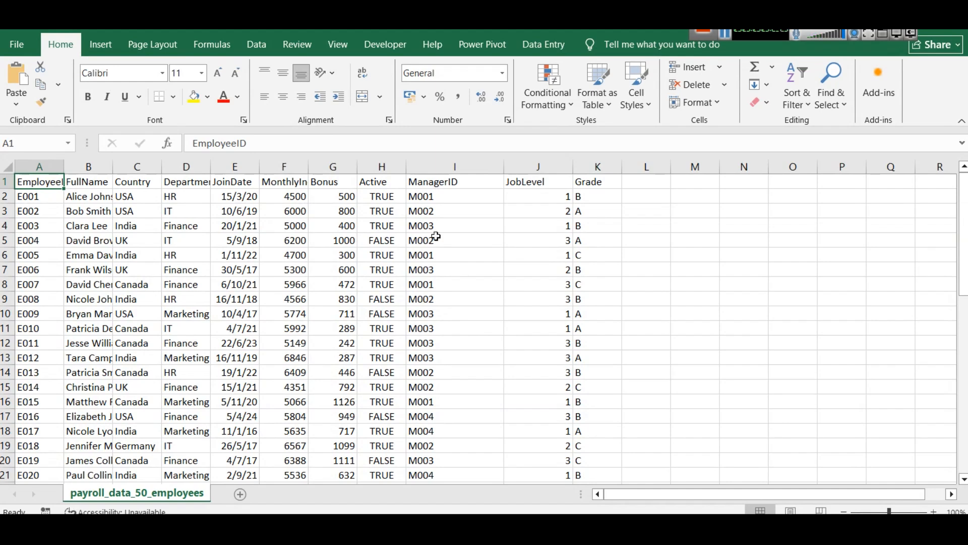
left_click_drag(505, 172, 475, 171)
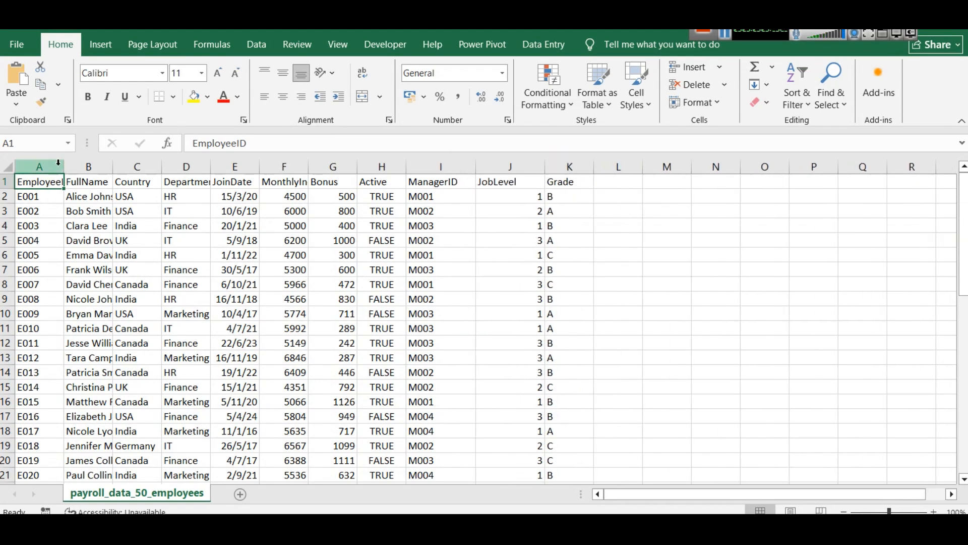
left_click(57, 165)
left_click(89, 167)
left_click(139, 166)
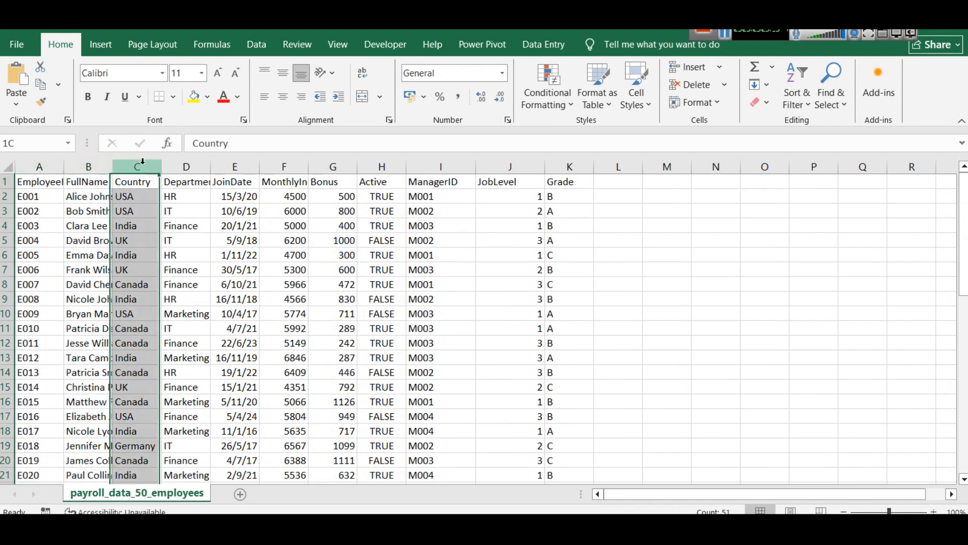
left_click(184, 166)
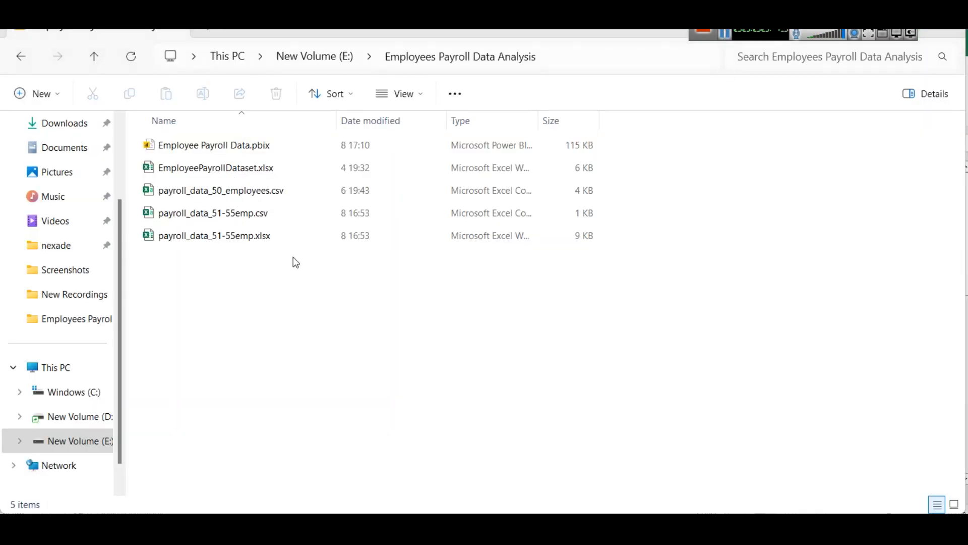
Step: Open payroll_data_51-55emp.xlsx from the Employees Payroll Data Analysis folder and fit the Department column to its contents
double_click(217, 236)
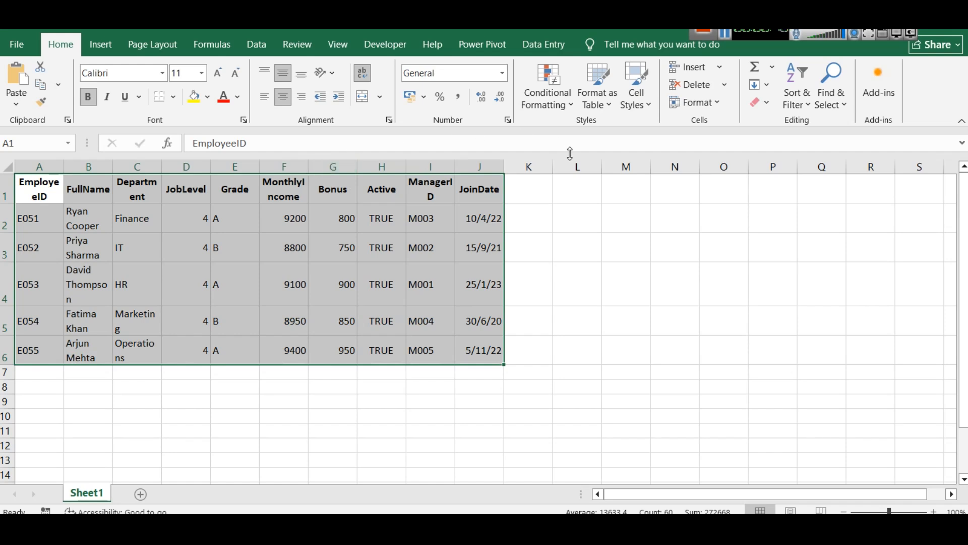
left_click(584, 273)
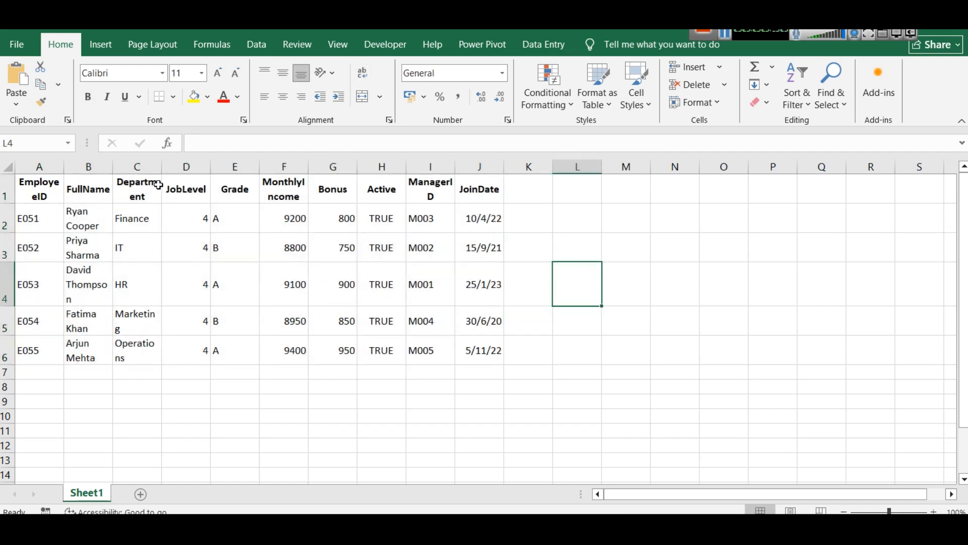
double_click(161, 166)
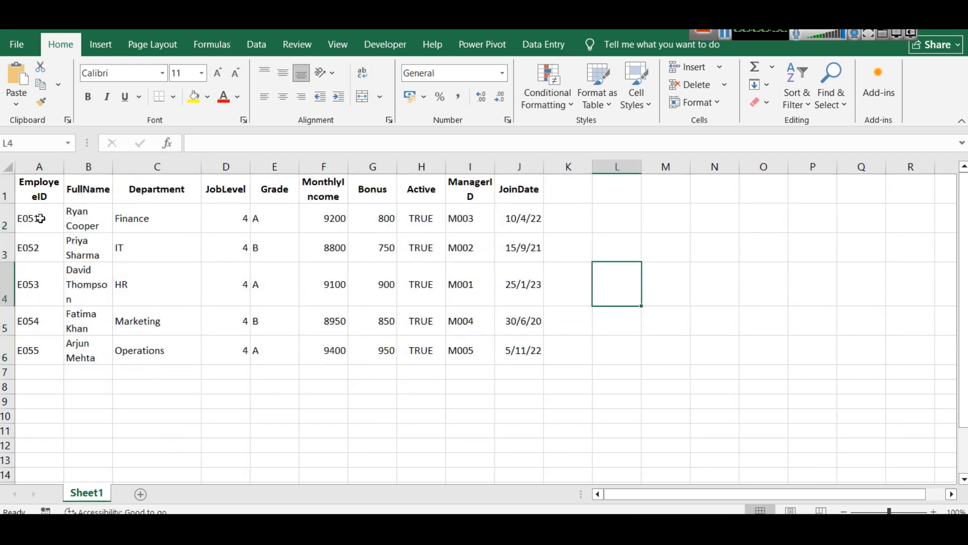
Step: Switch back to payroll_data_50_employees.csv and fit the EmployeeID column to its contents
mouse_move(460, 525)
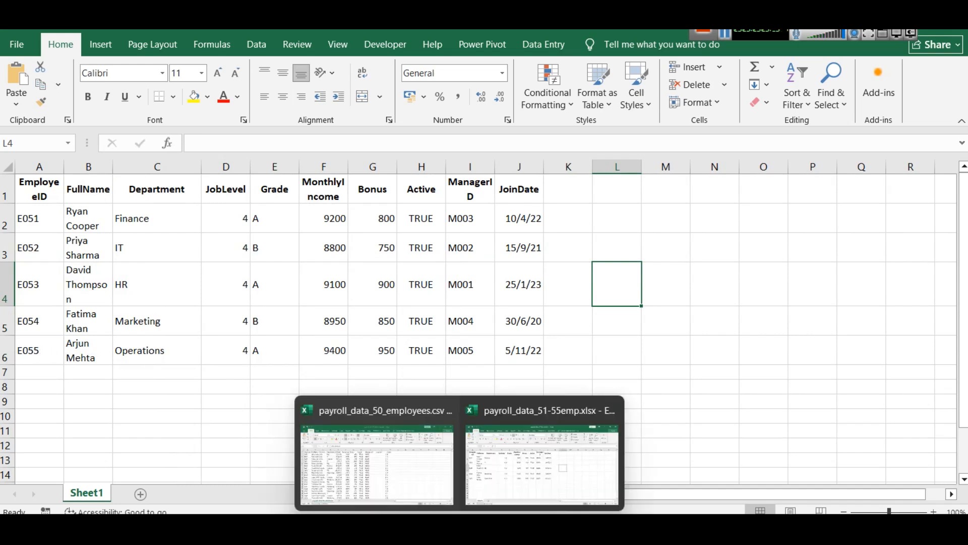
left_click(377, 464)
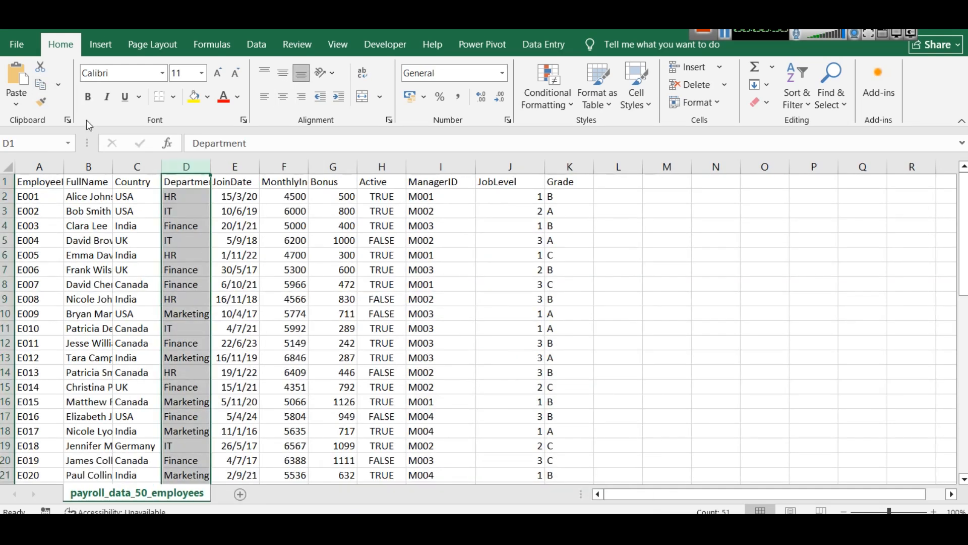
double_click(63, 171)
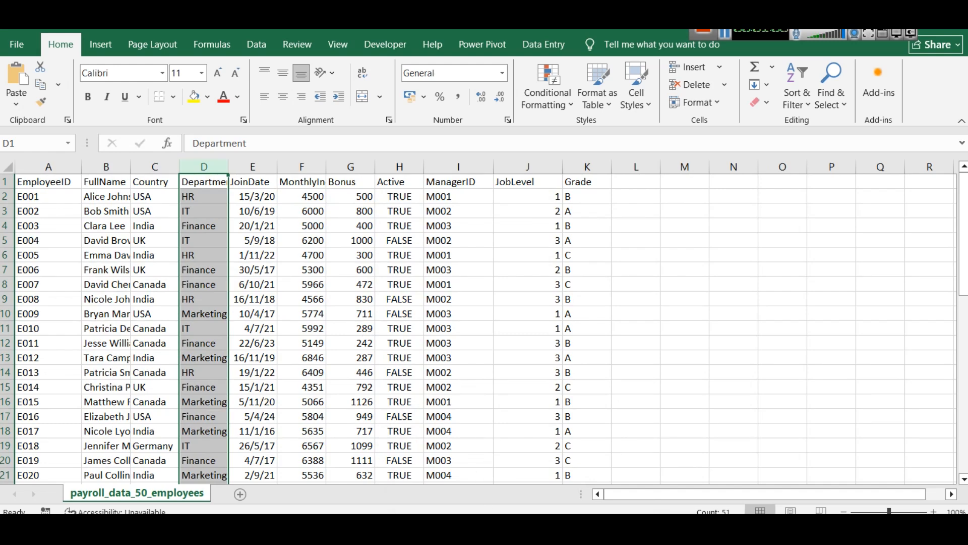
Step: Switch to the Power BI report and examine the EmployeePayroll, payroll 51-55 and FullData tables and the DepartmentsWithJobLevel4 formula
left_click(495, 486)
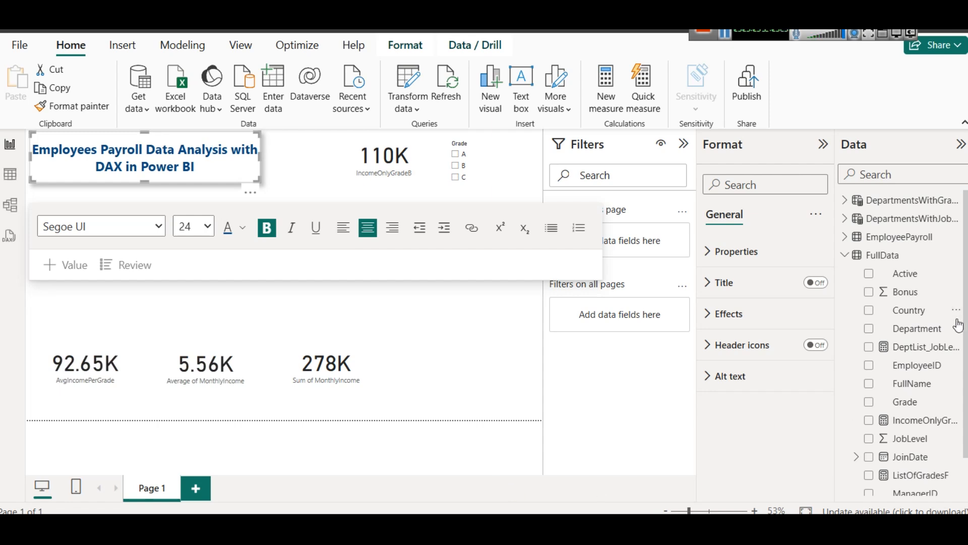
left_click(890, 237)
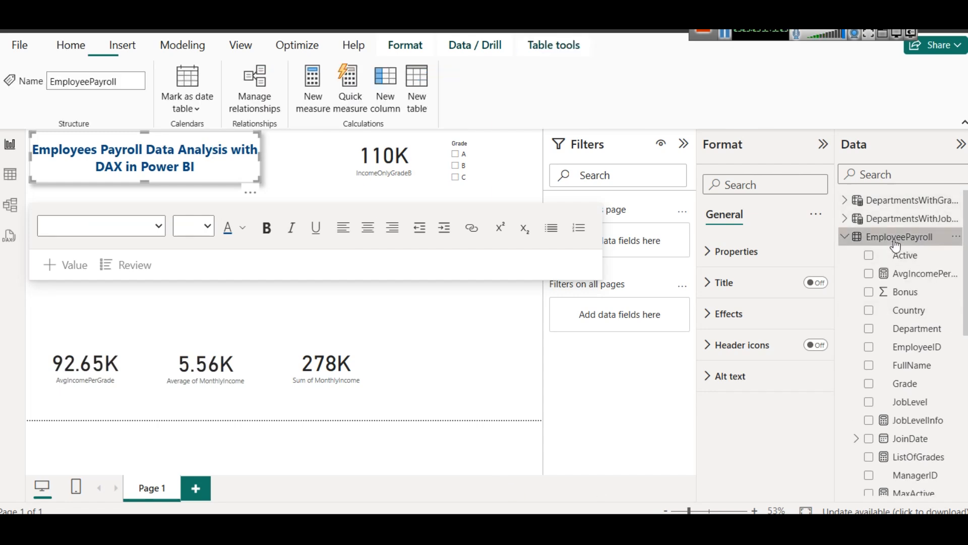
scroll(907, 257, "down", 5)
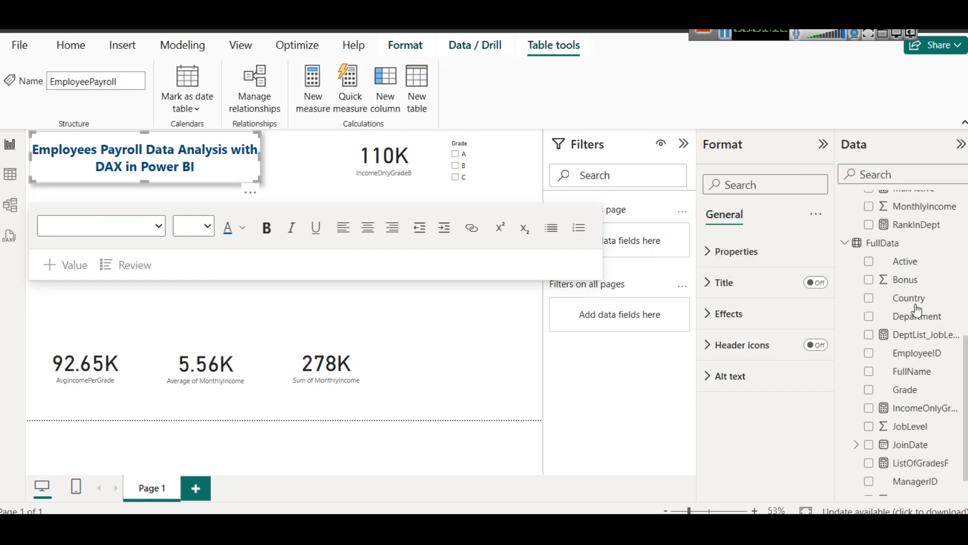
scroll(917, 317, "down", 2)
left_click(913, 489)
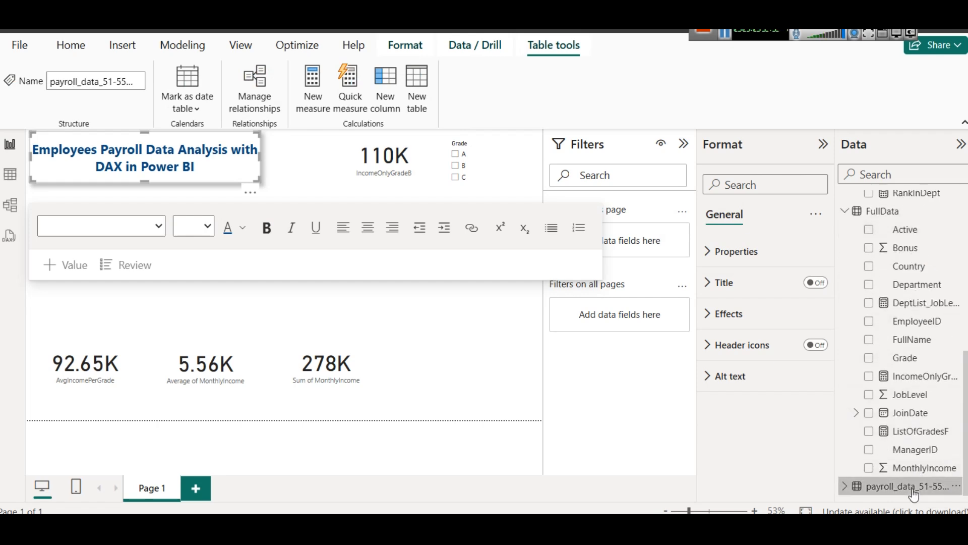
scroll(900, 368, "up", 5)
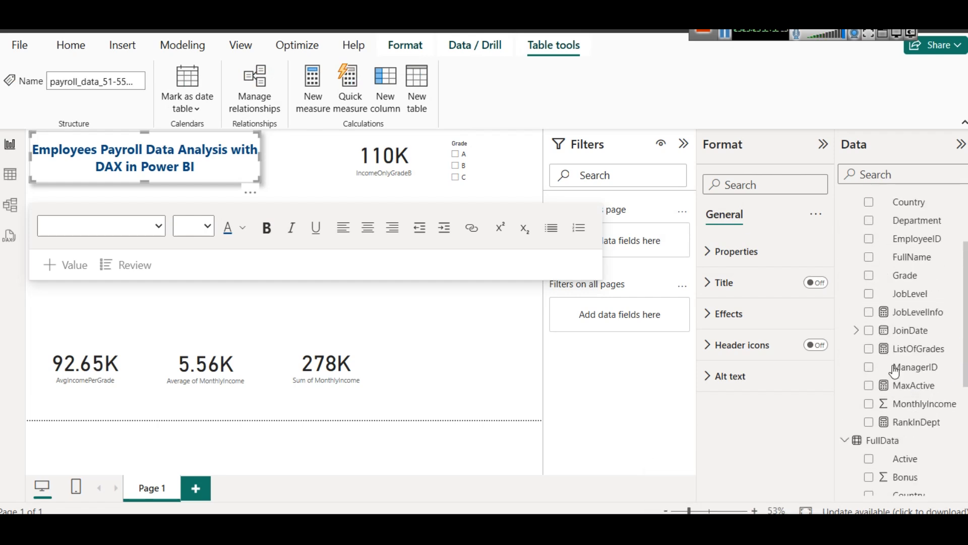
left_click(888, 447)
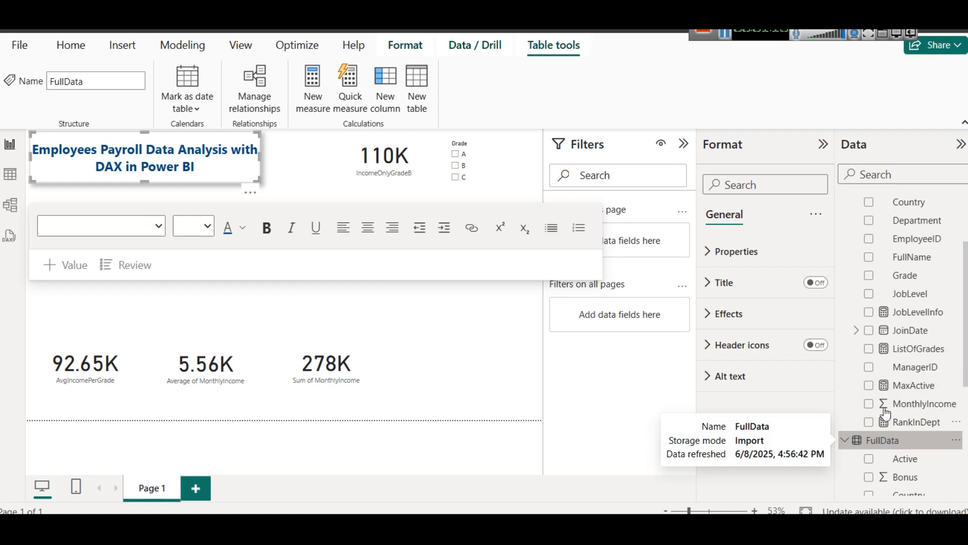
scroll(909, 303, "up", 5)
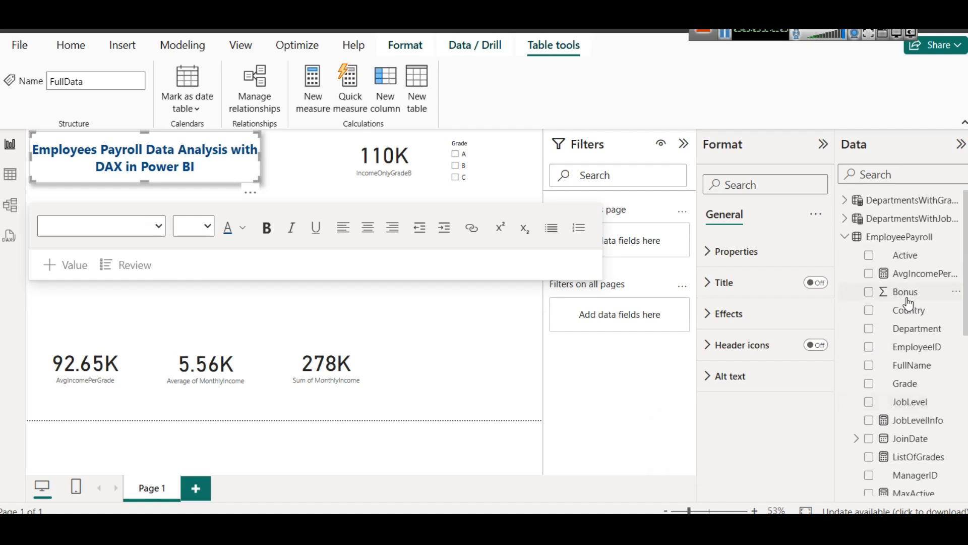
left_click(905, 221)
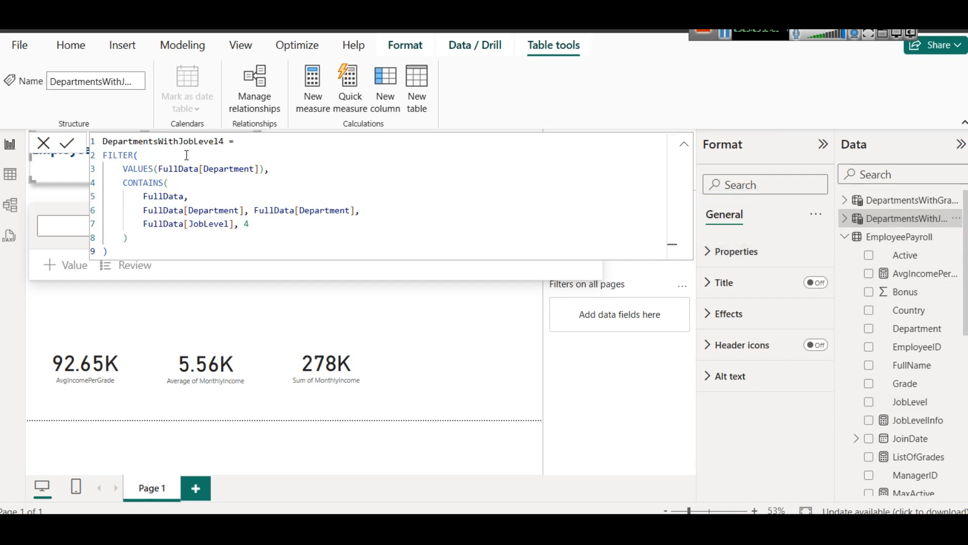
Step: Examine the DAX formulas of the DepartmentsWithGradeB table and the ListOfGrades, MaxActive and RankInDept measures
left_click(903, 200)
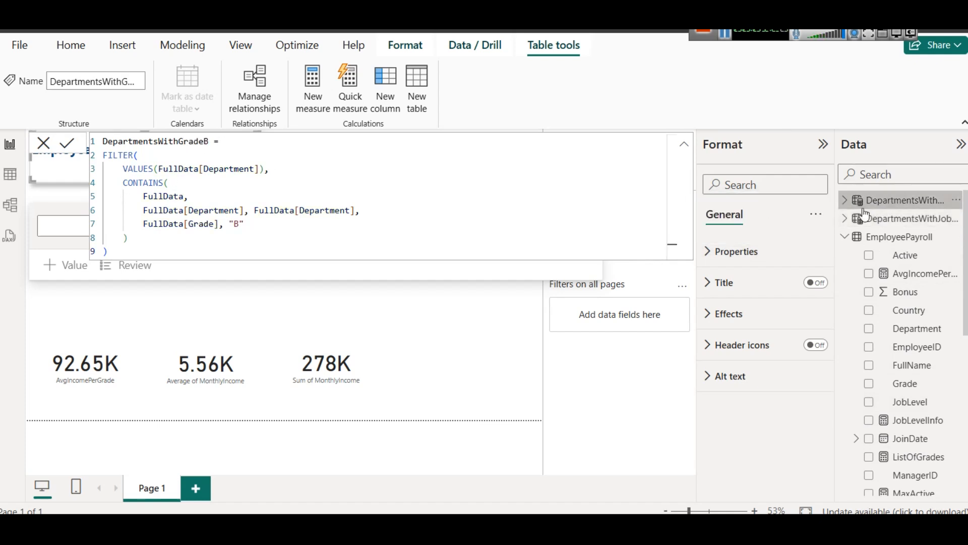
scroll(903, 366, "down", 3)
left_click(910, 305)
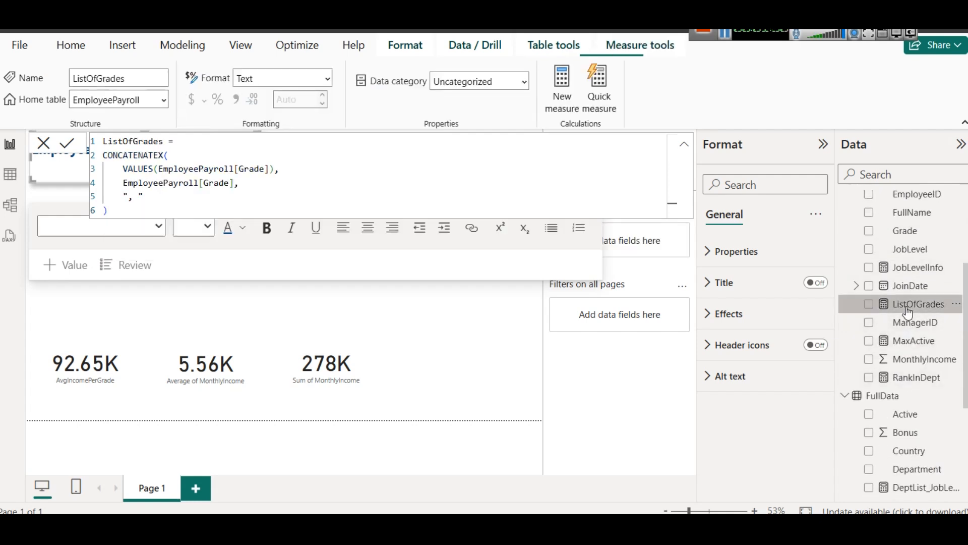
left_click(928, 341)
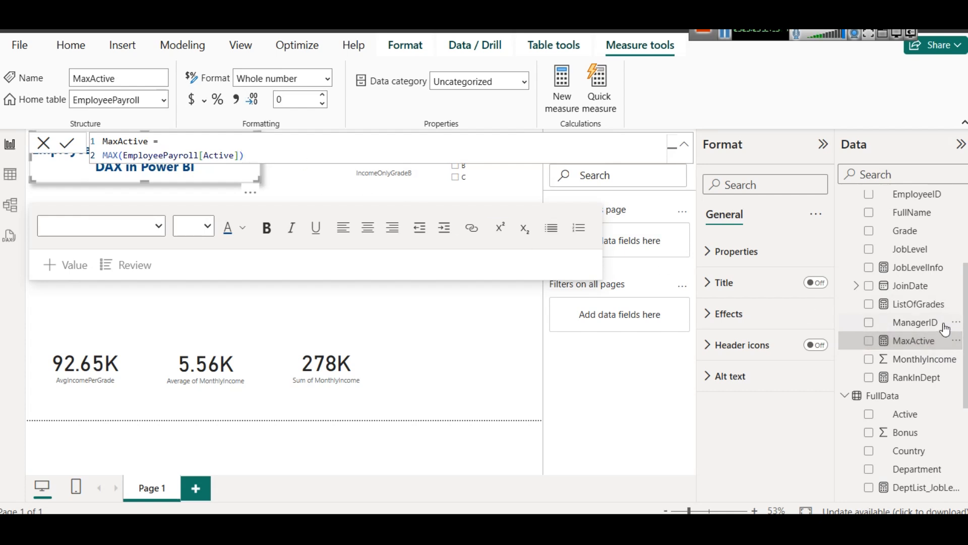
left_click(910, 378)
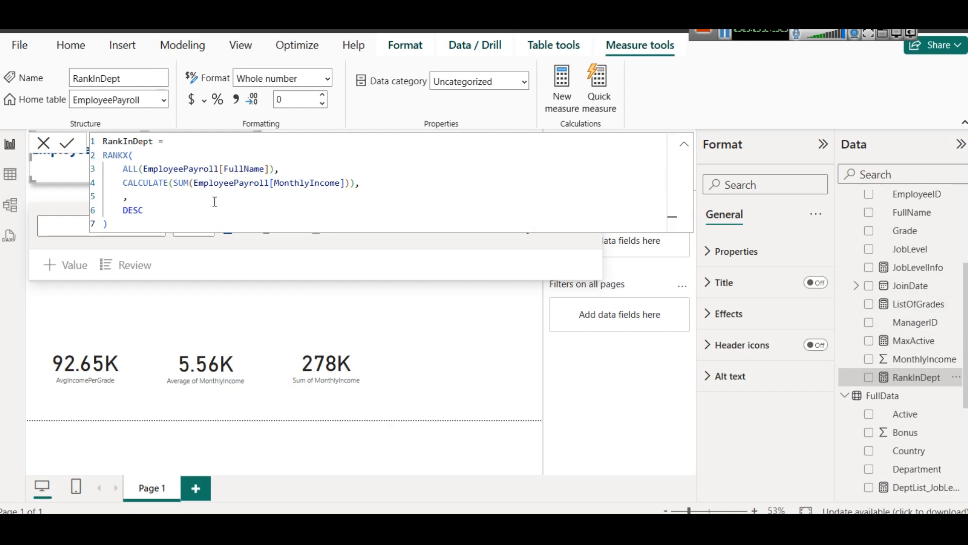
Step: Switch to the Employees Payroll Data Questions page in Chrome and review questions 1 and 2 on CONTAINS and ISINSCOPE
mouse_move(527, 524)
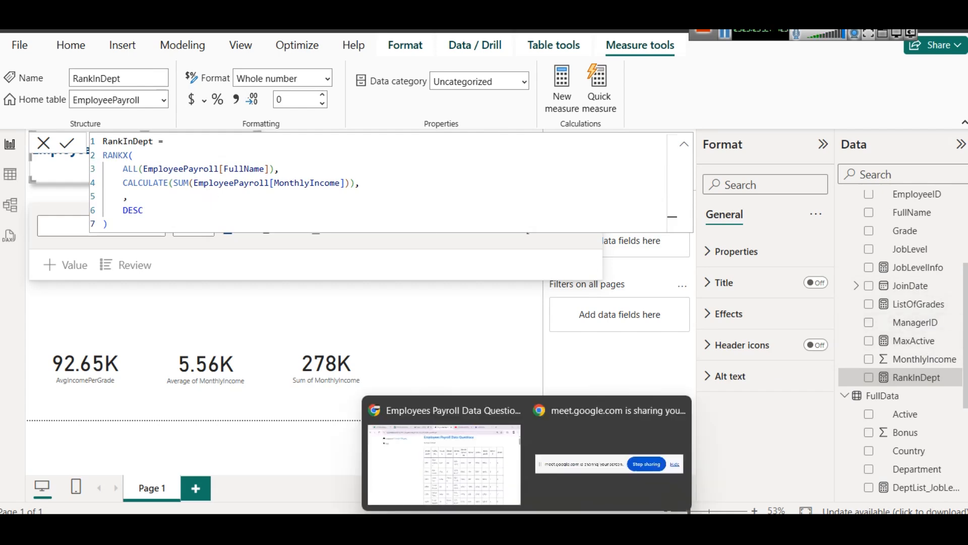
left_click(376, 419)
scroll(526, 222, "down", 10)
scroll(339, 307, "up", 5)
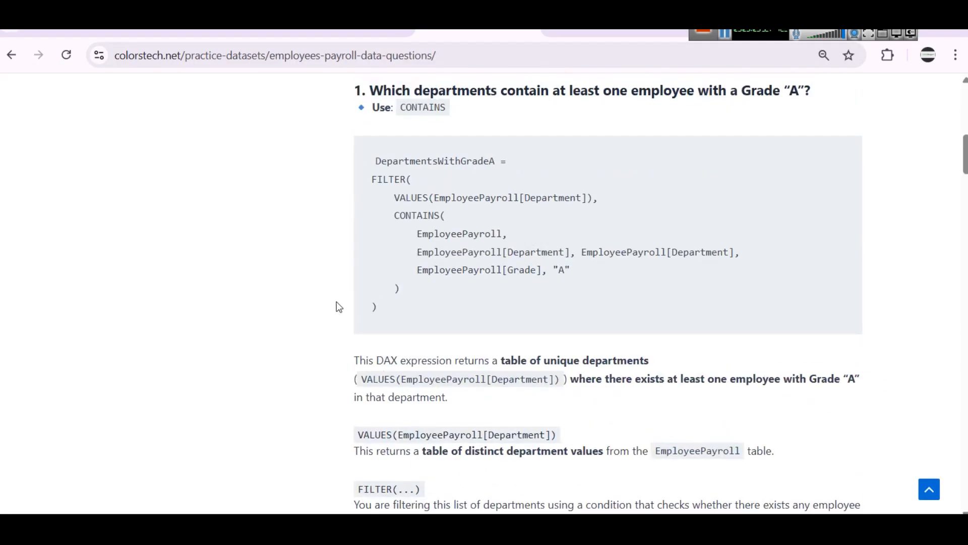
scroll(415, 234, "up", 3)
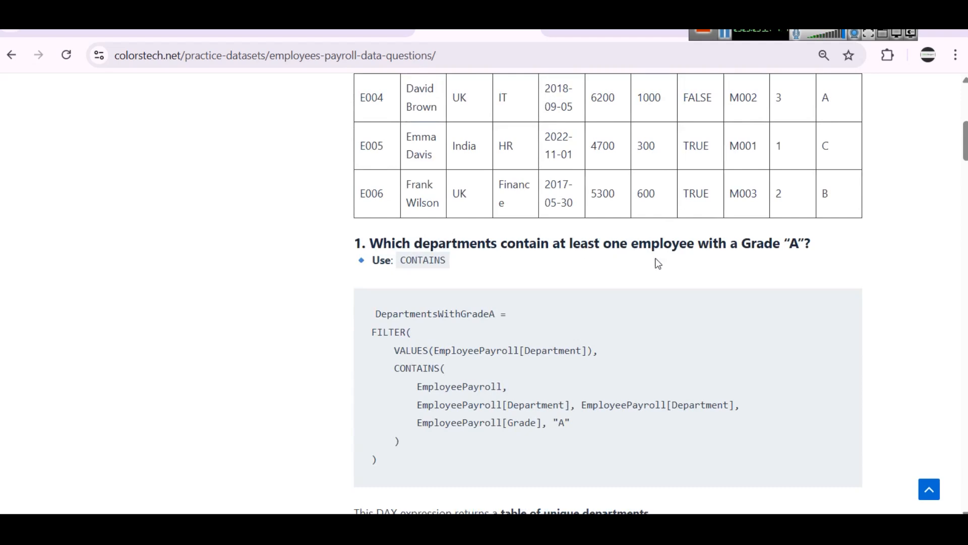
scroll(780, 272, "down", 15)
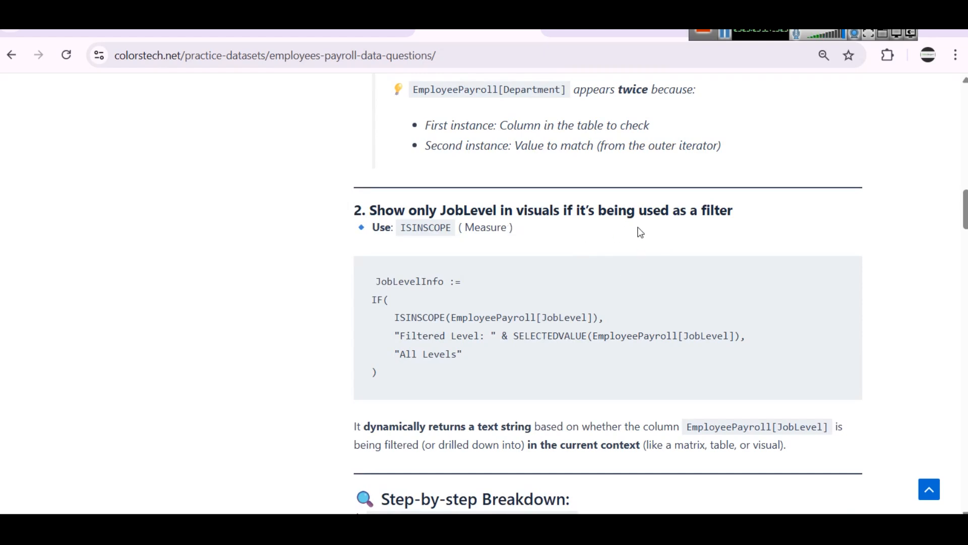
scroll(540, 249, "down", 7)
scroll(477, 226, "up", 4)
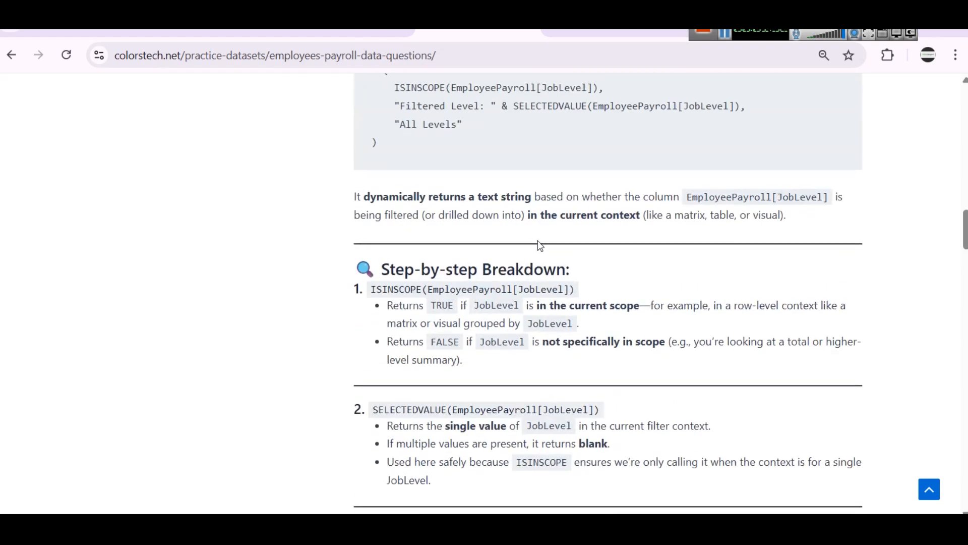
double_click(409, 166)
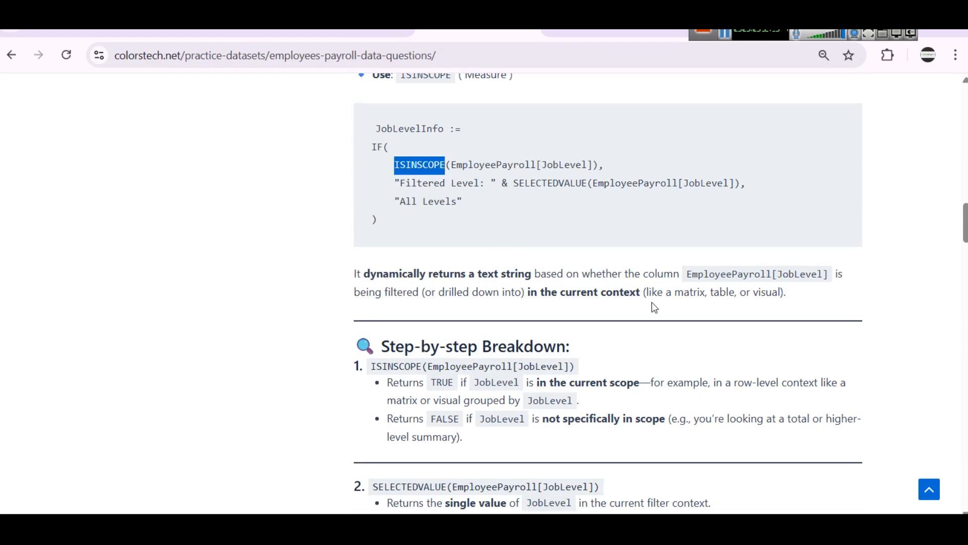
Step: Review questions 3 to 6 on ranking by department, distinct grades, Grade B income and average salary by grade
scroll(596, 282, "down", 7)
scroll(601, 281, "down", 8)
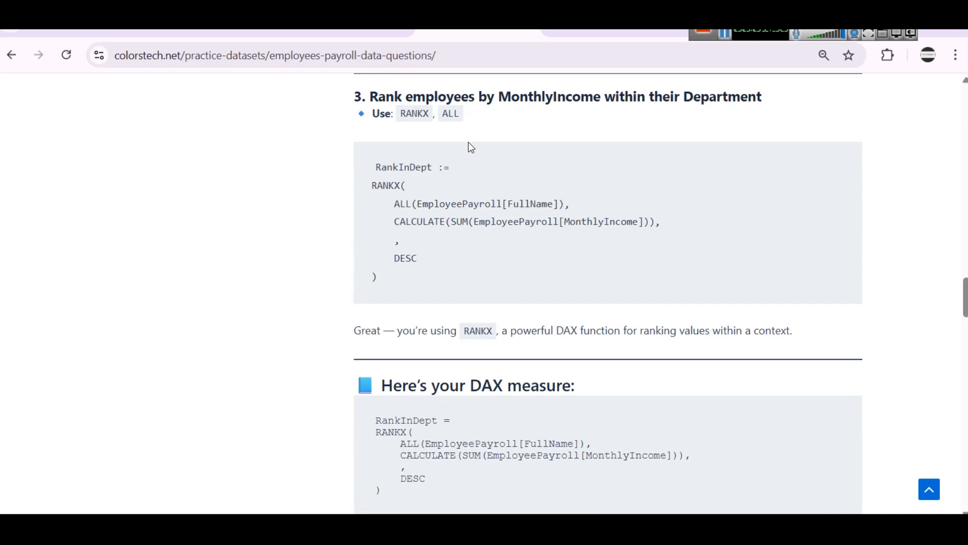
scroll(484, 167, "down", 6)
scroll(499, 178, "down", 13)
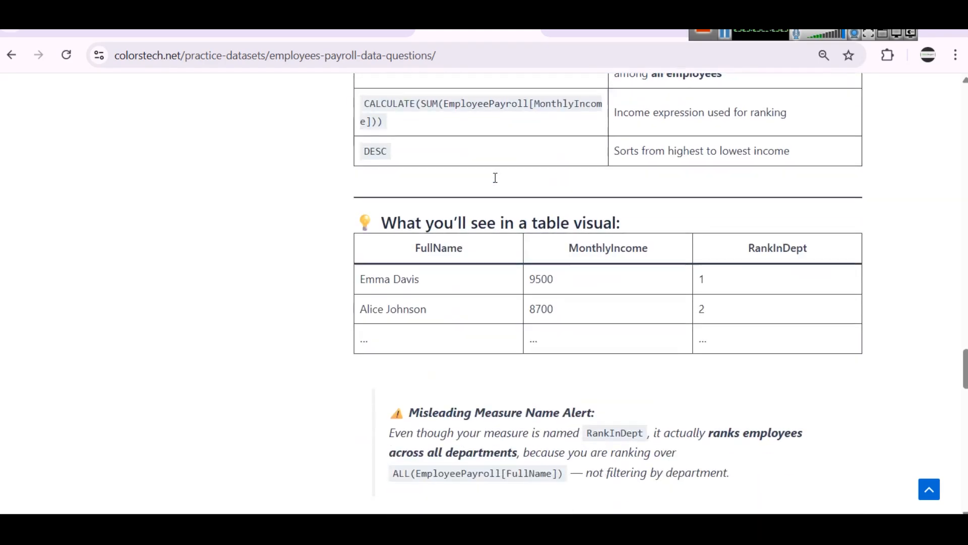
scroll(501, 237, "down", 10)
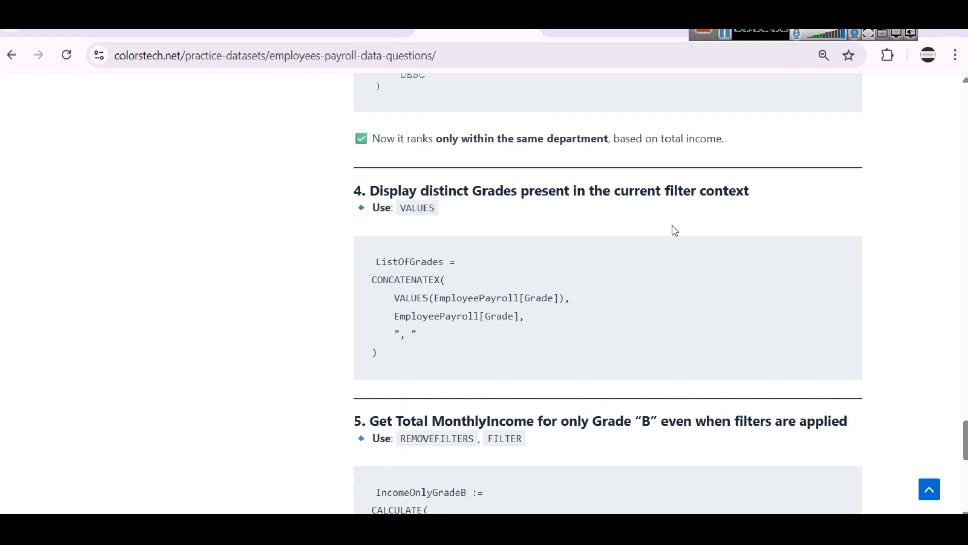
scroll(475, 225, "down", 3)
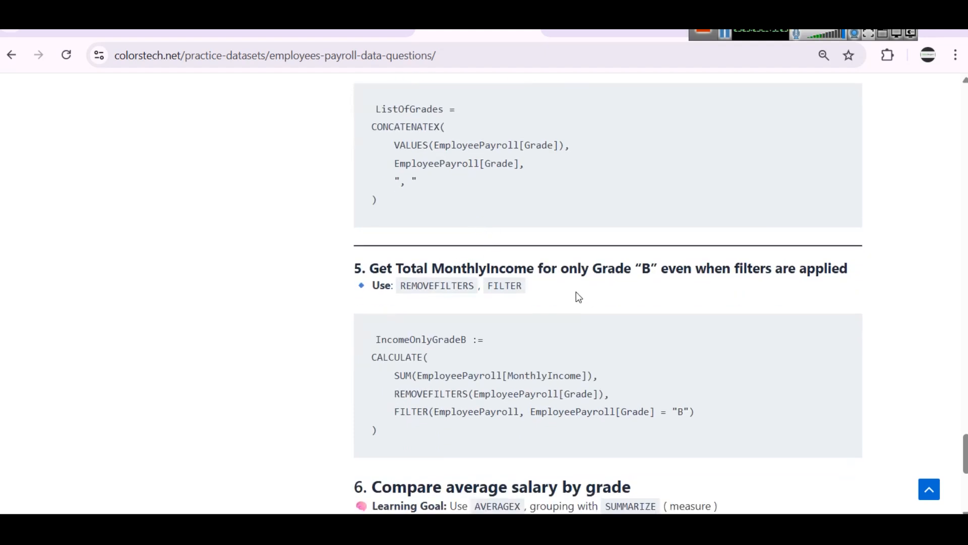
scroll(600, 322, "up", 3)
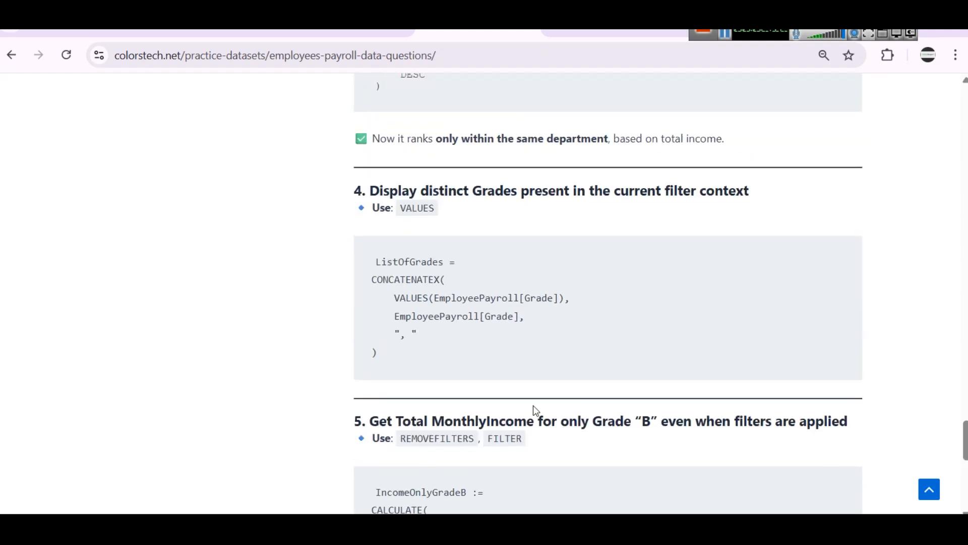
scroll(461, 320, "down", 10)
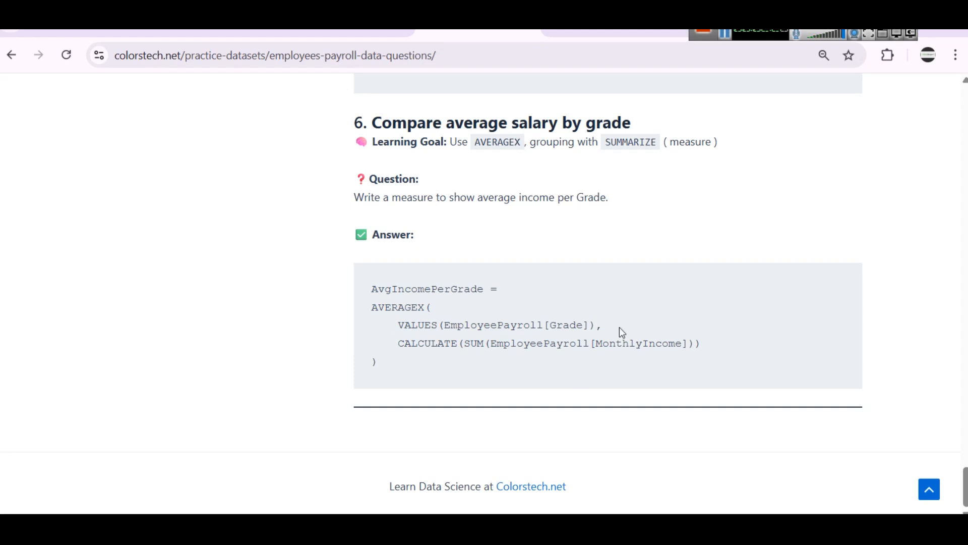
Step: Launch a new Power BI Desktop report, dismiss the connector notice and start screen, and expand the Data pane
mouse_move(80, 527)
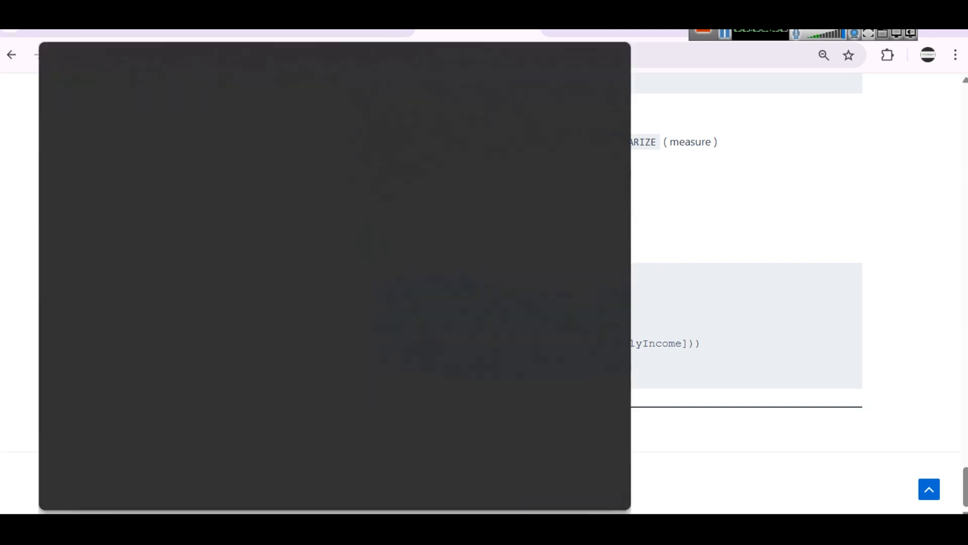
type("powe")
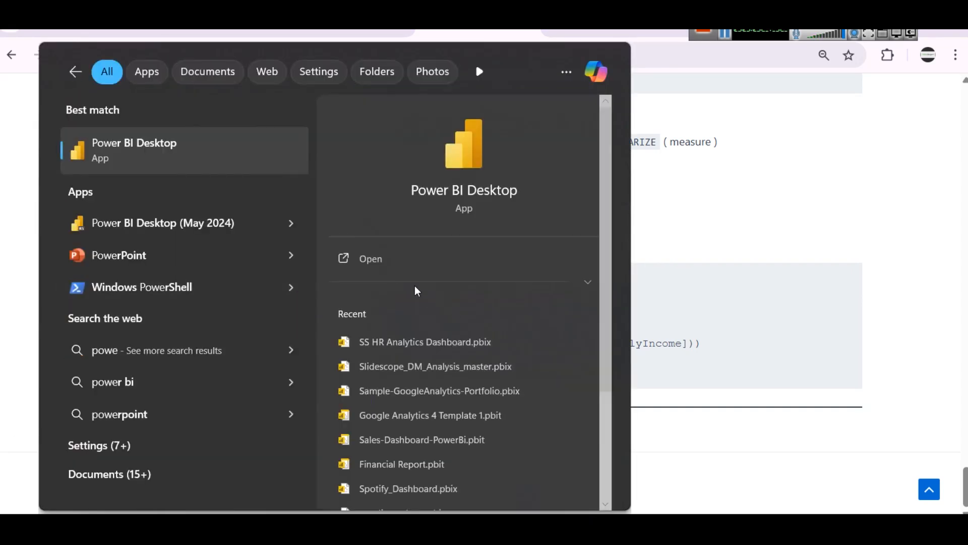
left_click(378, 261)
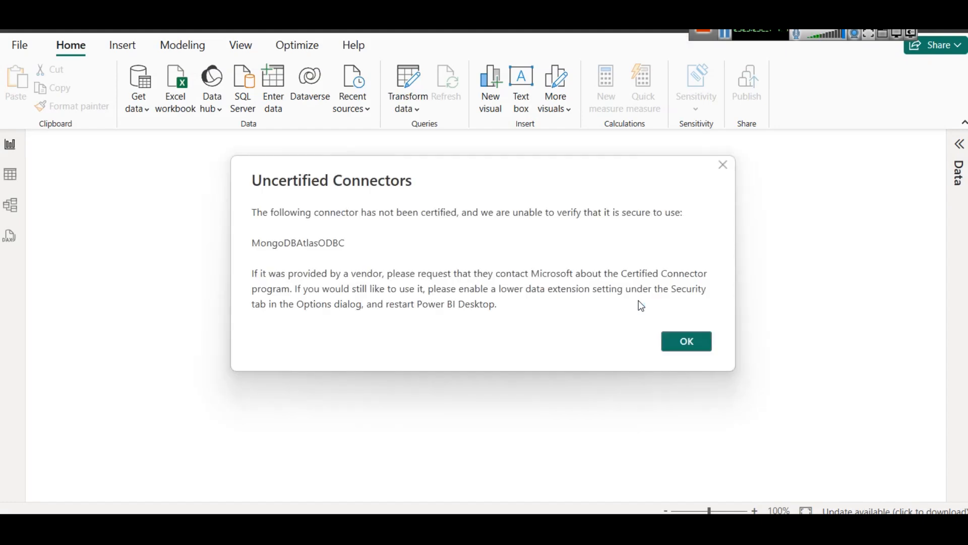
left_click(679, 341)
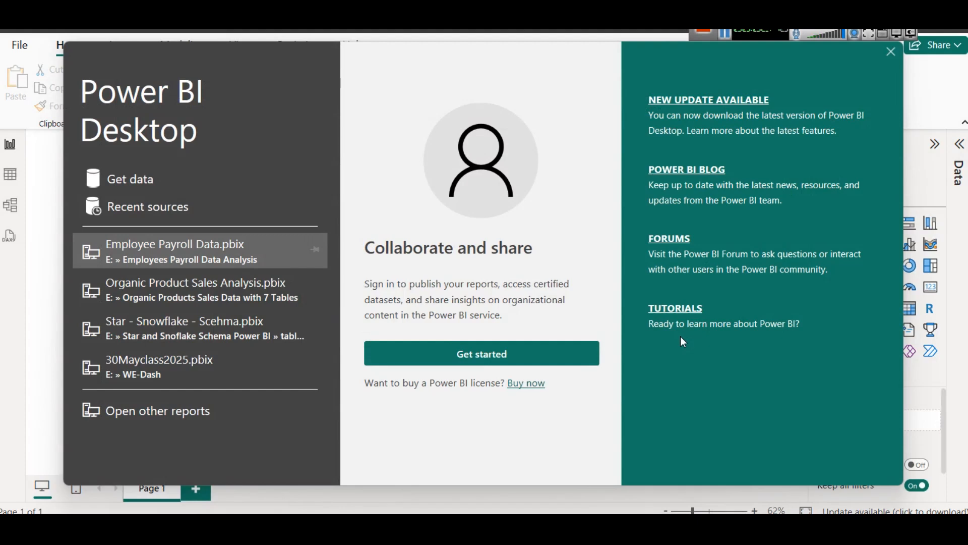
left_click(889, 52)
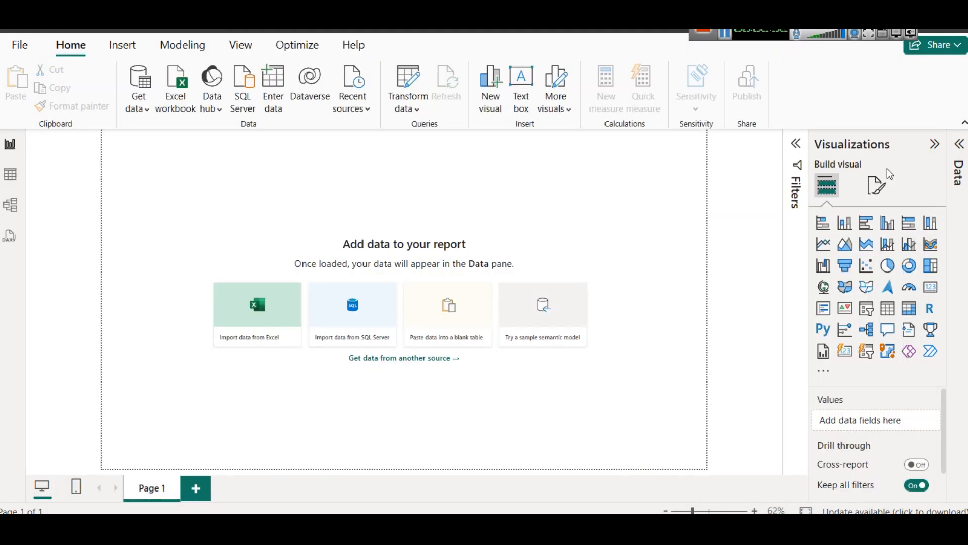
left_click(955, 148)
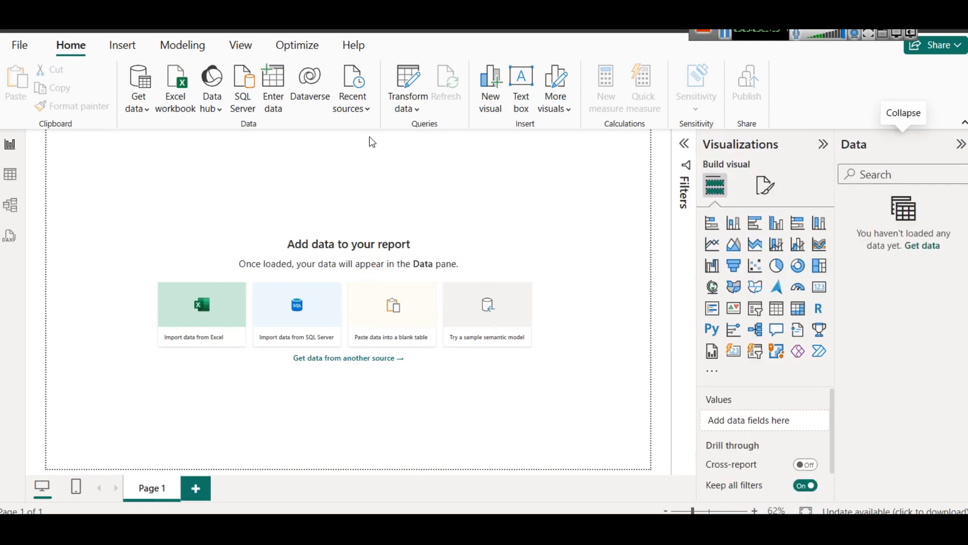
Step: Open the Power Query Editor and select payroll_data_50_employees.csv as a new Text/CSV source
left_click(408, 106)
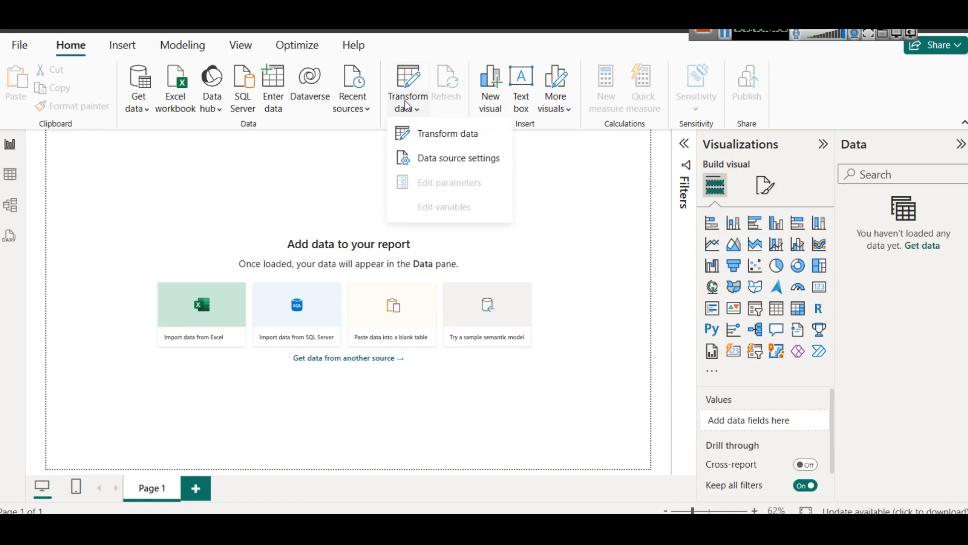
left_click(435, 135)
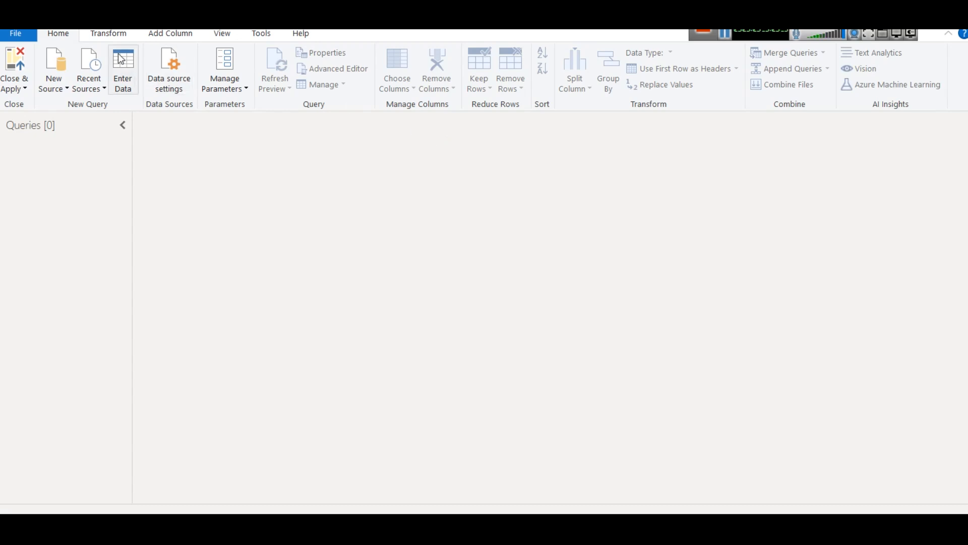
left_click(69, 79)
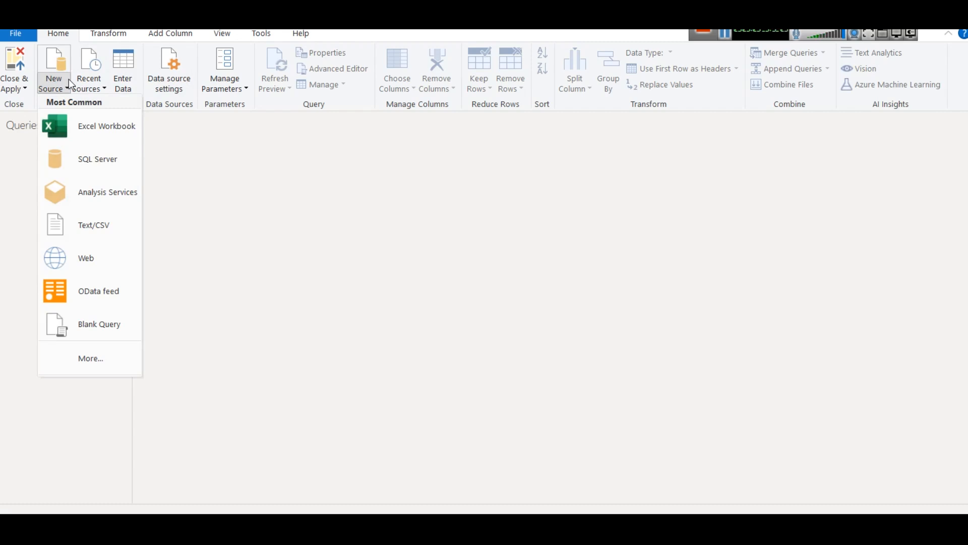
left_click(69, 232)
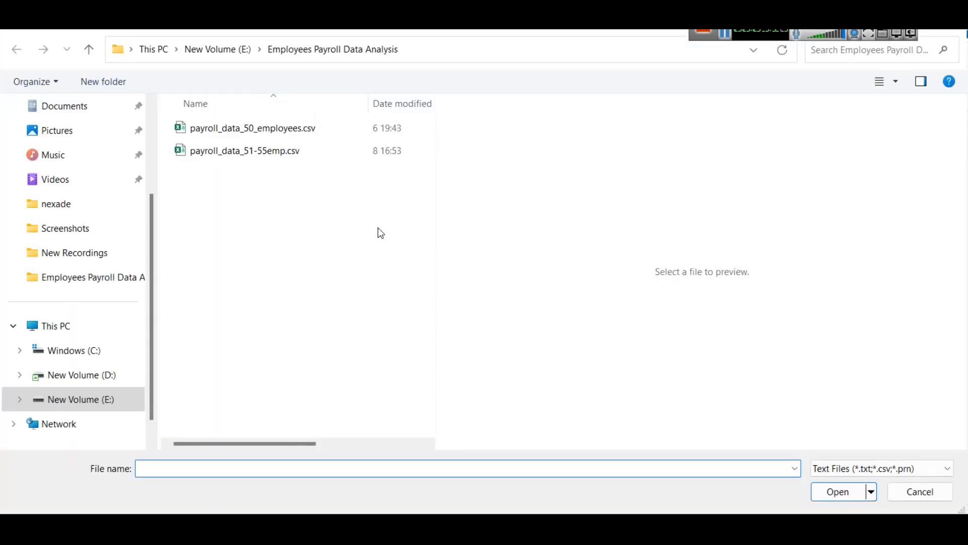
left_click(249, 129)
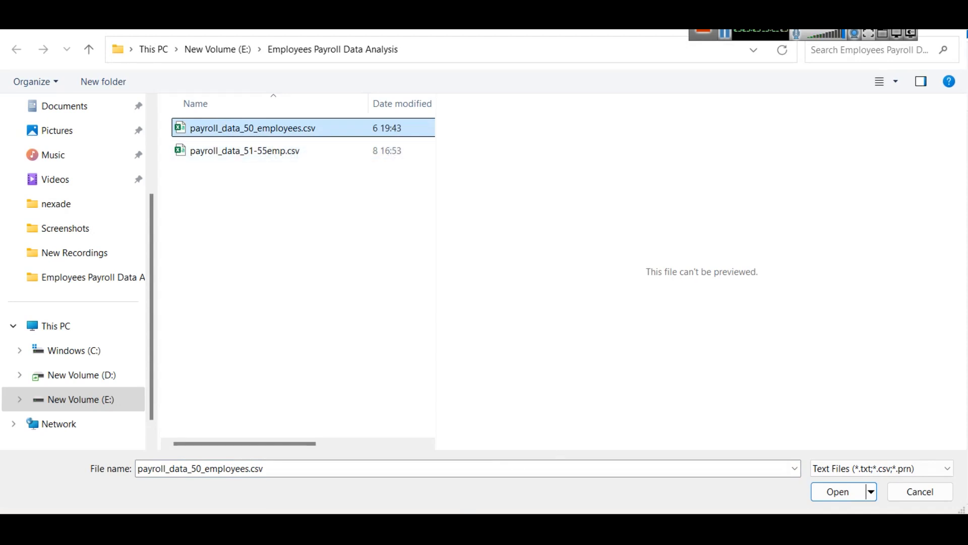
Step: Switch to Excel and close payroll_data_50_employees.csv, moving the screen recorder widget out of the way
mouse_move(460, 527)
left_click(429, 481)
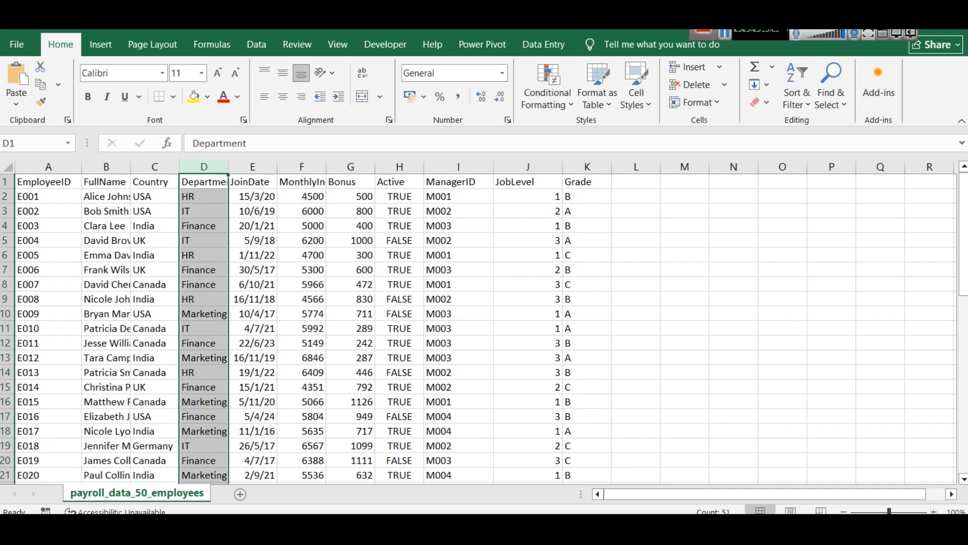
left_click_drag(802, 23, 752, 22)
left_click(942, 18)
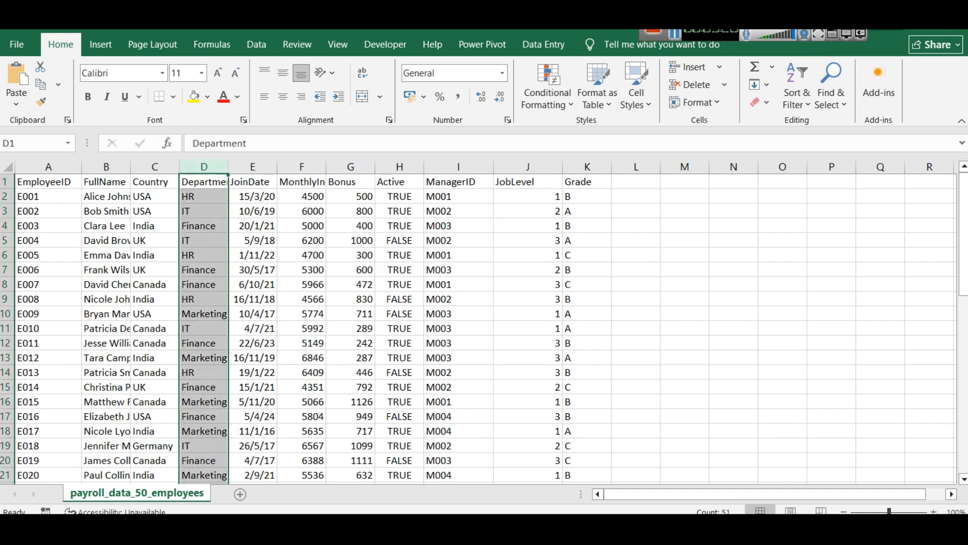
Step: Open payroll_data_50_employees.csv, check its comma-delimited preview and load it as a query
left_click(827, 493)
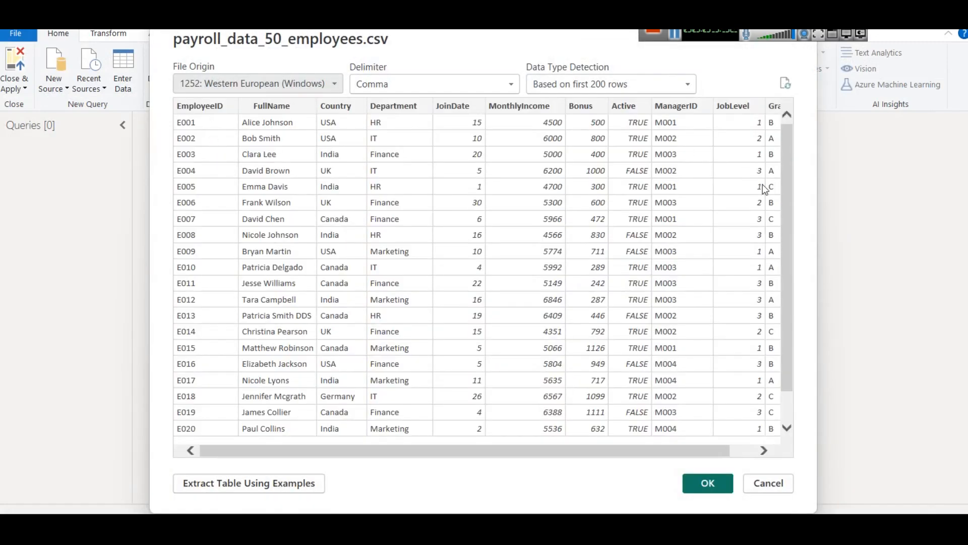
left_click(750, 451)
left_click_drag(750, 451, 706, 451)
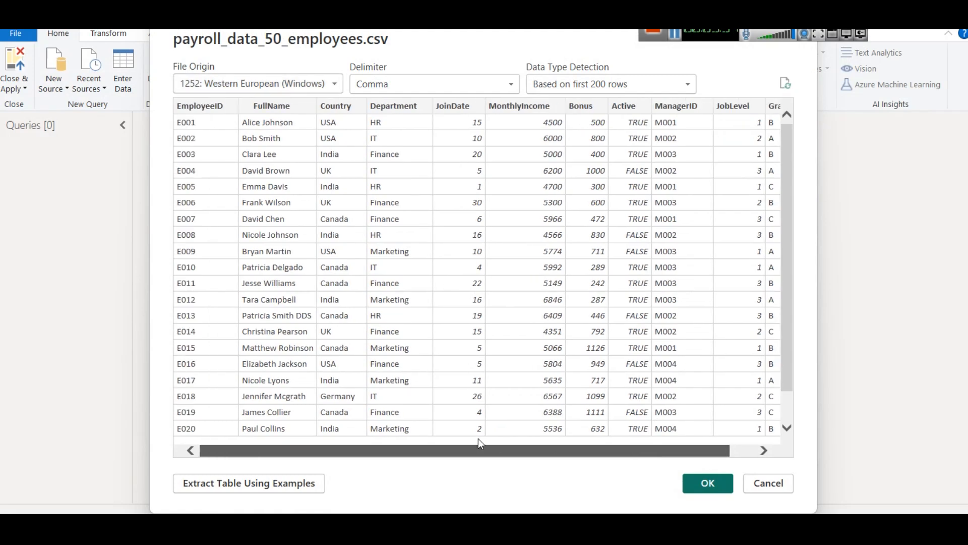
left_click(709, 484)
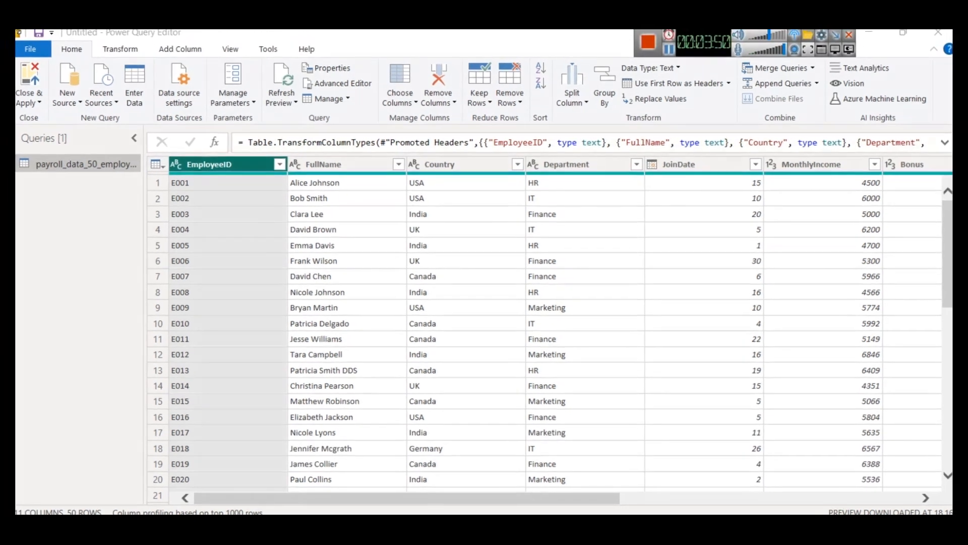
left_click(79, 104)
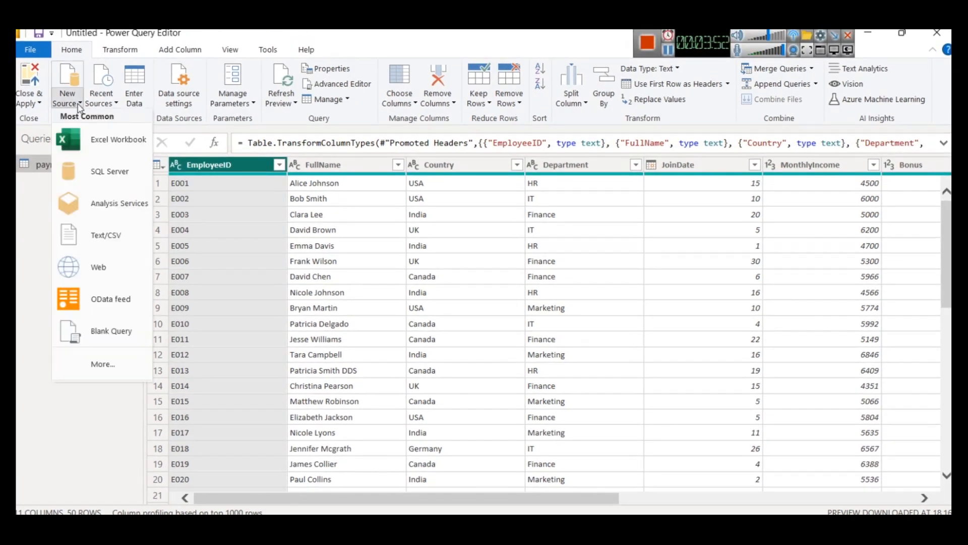
left_click(115, 237)
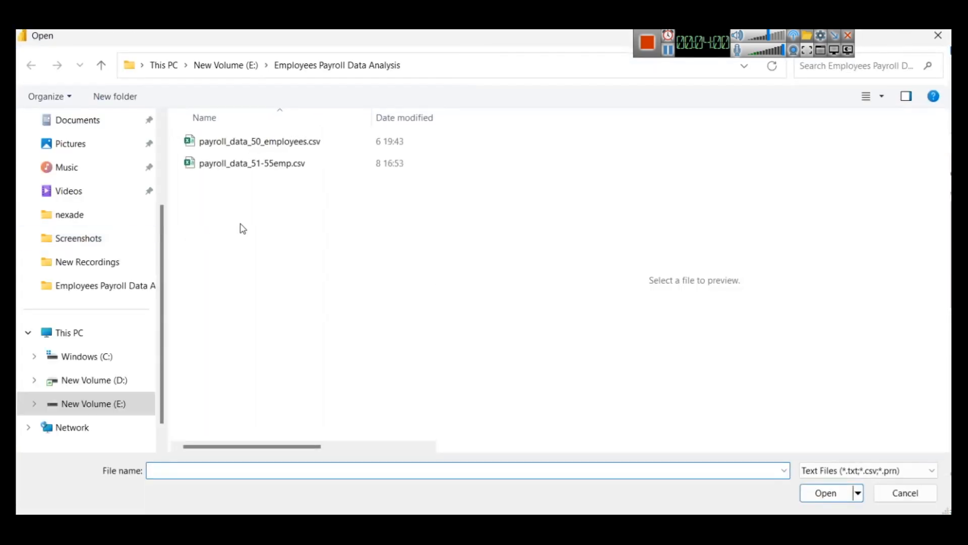
left_click(268, 168)
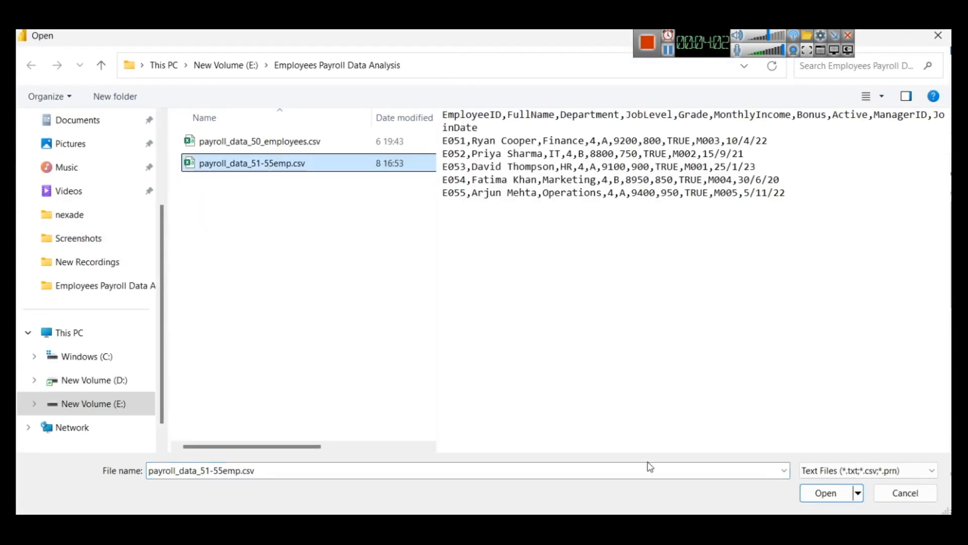
left_click(827, 497)
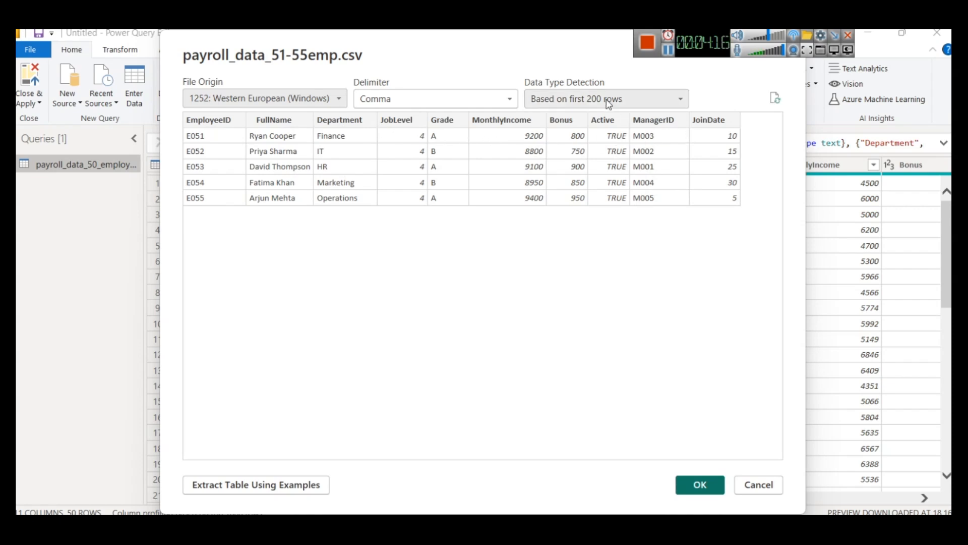
left_click(794, 40)
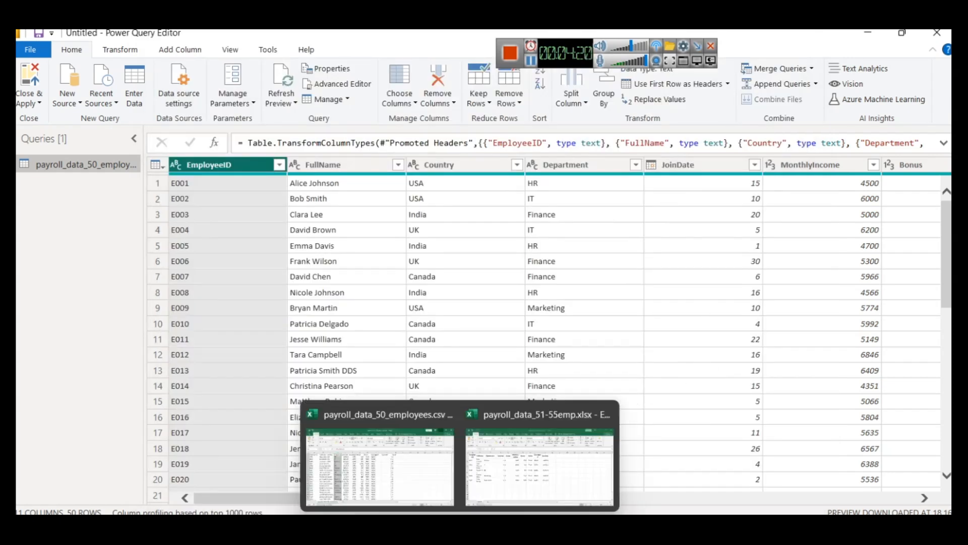
Step: Switch to payroll_data_51-55emp.xlsx in Excel and insert a column before JobLevel with the heading Country
left_click(540, 471)
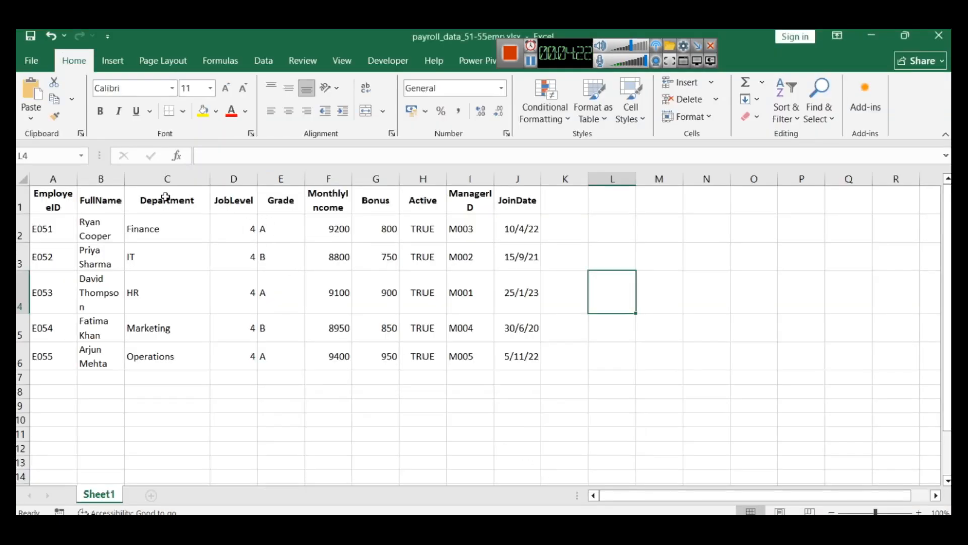
right_click(234, 179)
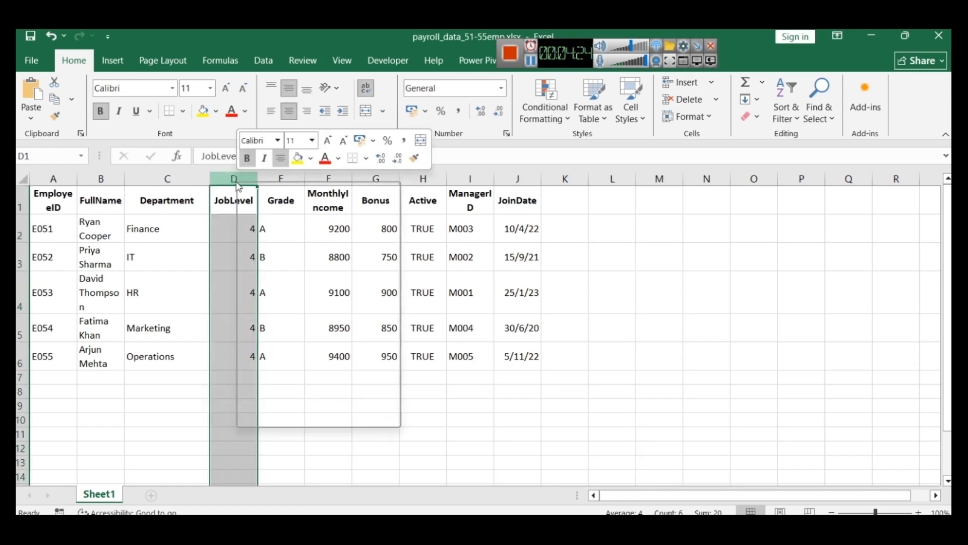
left_click(290, 310)
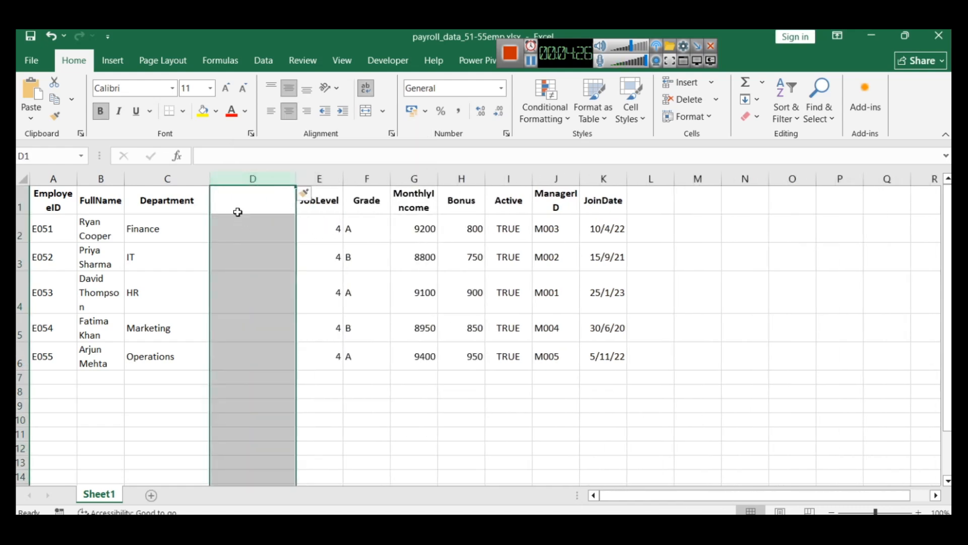
left_click(238, 210)
type("Country")
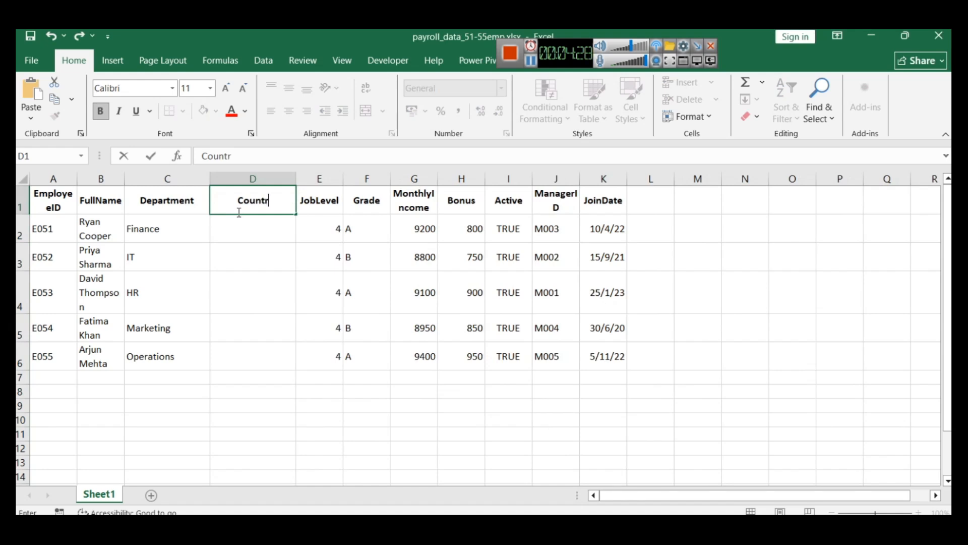
Step: Fill the Country column for E051 to E055 with India, USA, UK, India and USA
left_click(215, 236)
type("In")
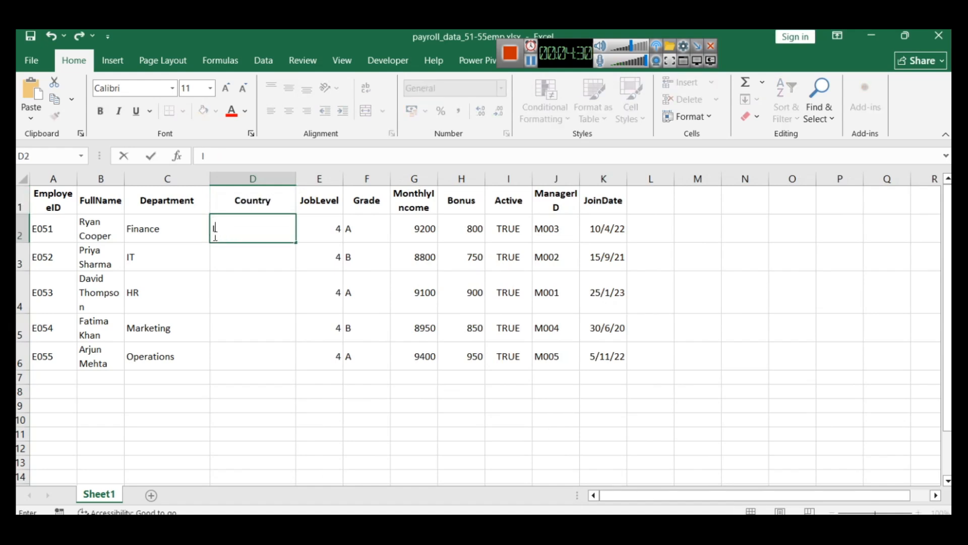
key("BackSpace")
type("ndia")
left_click(235, 259)
type("UA")
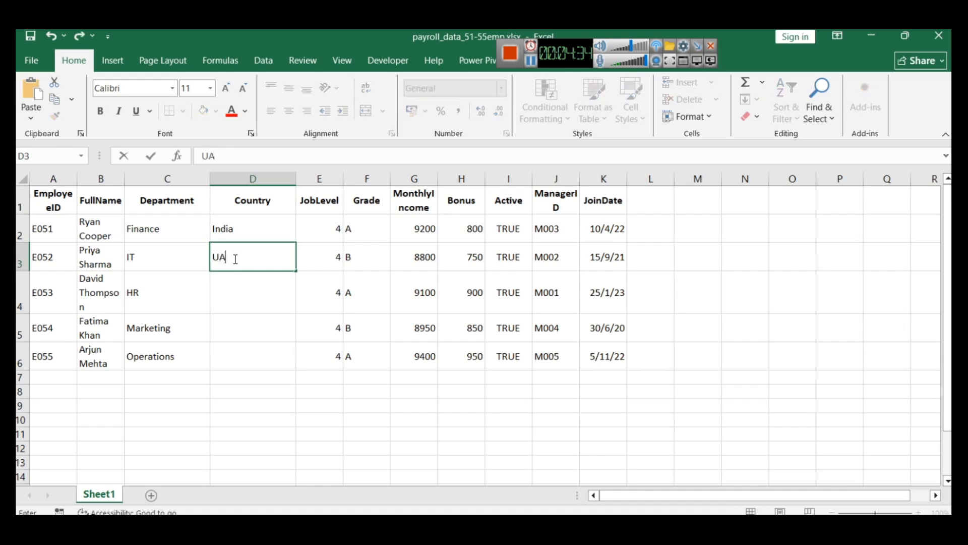
key("BackSpace")
type("SA")
left_click(233, 292)
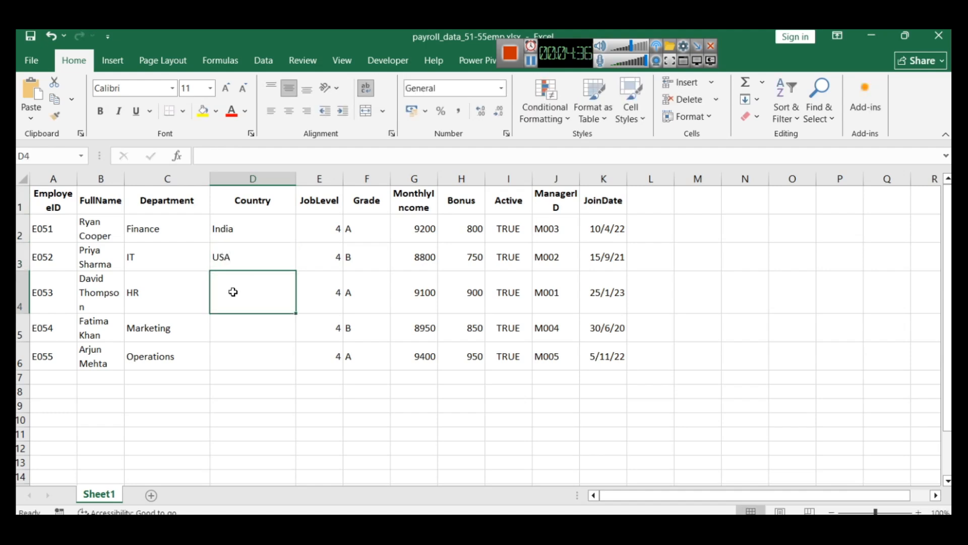
type("UK")
left_click(267, 331)
type("India")
key("Tab")
left_click(254, 357)
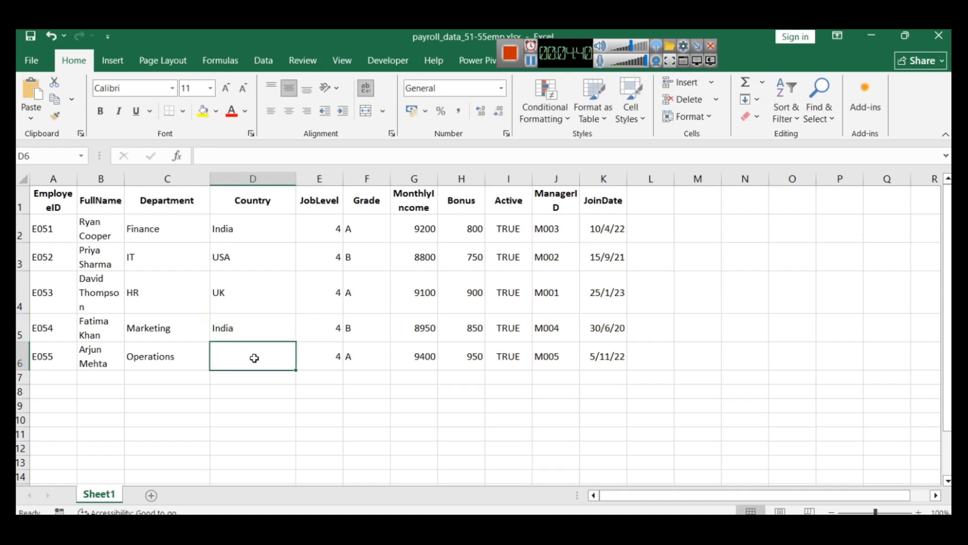
type("USA")
key("ctrl+Return")
left_click(341, 414)
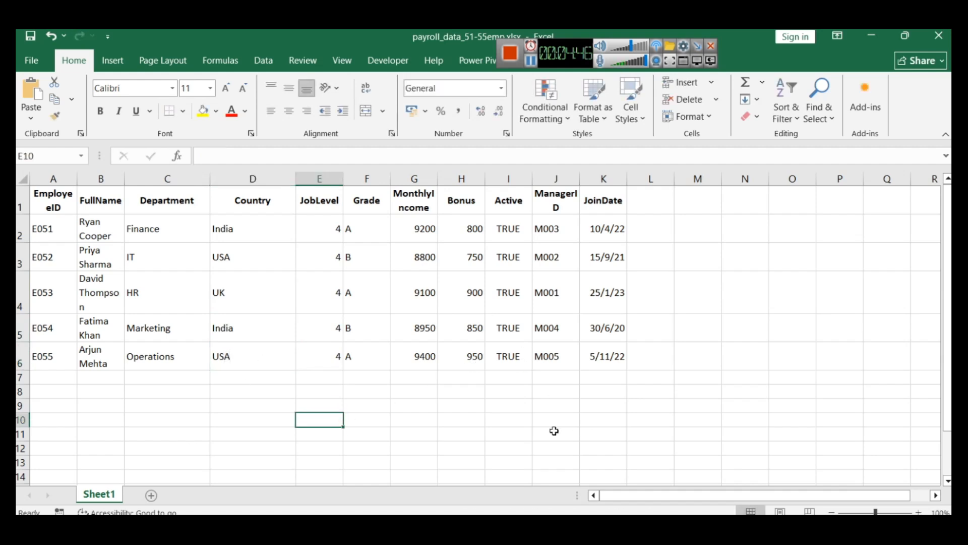
Step: Switch to the Power Query Editor and load payroll_data_51-55emp2.csv as a new Text/CSV query
mouse_move(494, 506)
left_click(664, 481)
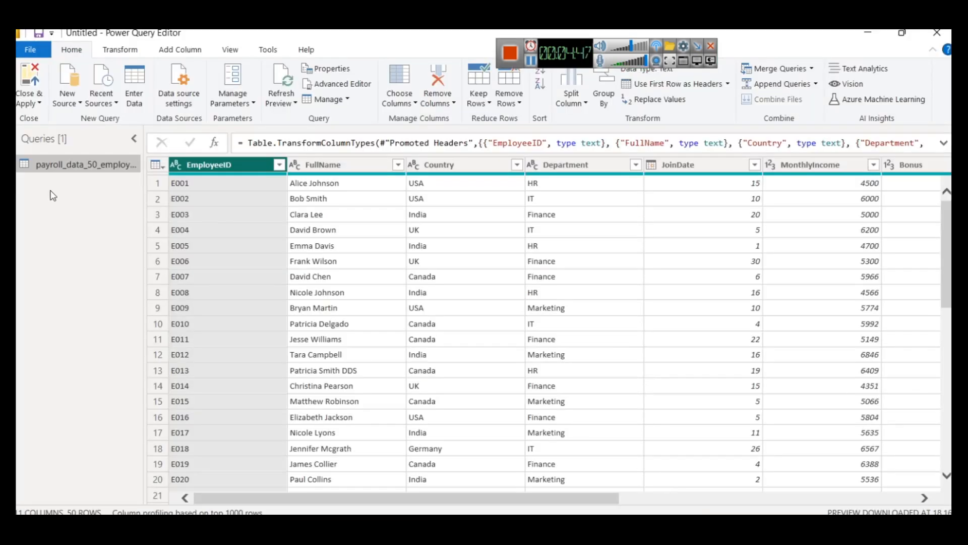
left_click(69, 98)
left_click(126, 235)
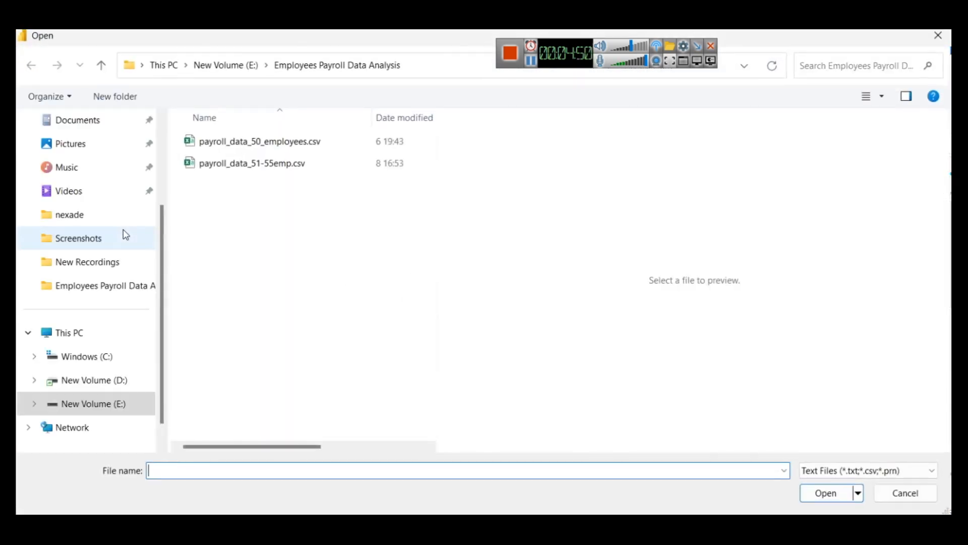
left_click(252, 163)
left_click(826, 492)
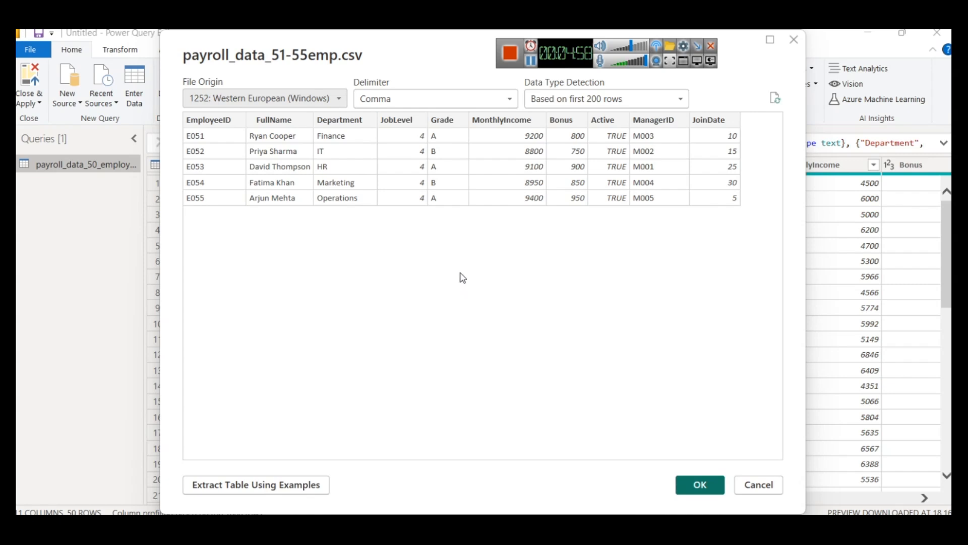
left_click(776, 98)
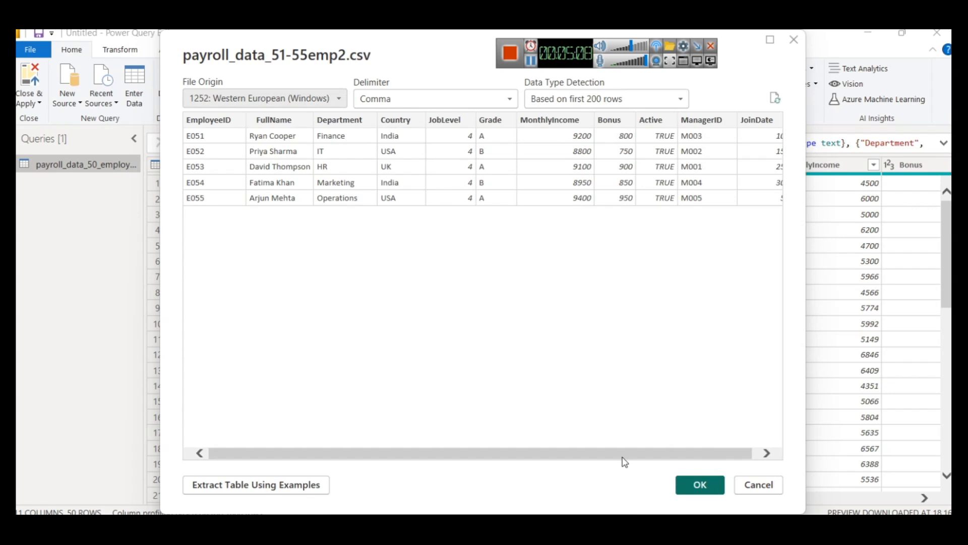
left_click(687, 491)
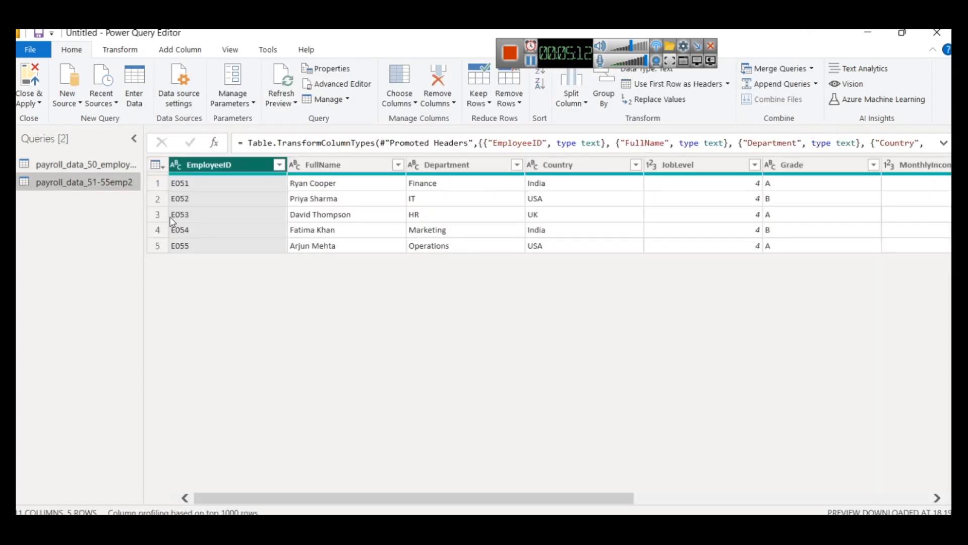
Step: Narrow the Queries pane slightly and move the screen recorder widget out of the way
mouse_move(138, 153)
left_mouse_down()
mouse_move(163, 153)
mouse_move(135, 153)
left_mouse_up()
left_click_drag(577, 52, 624, 31)
left_click(77, 49)
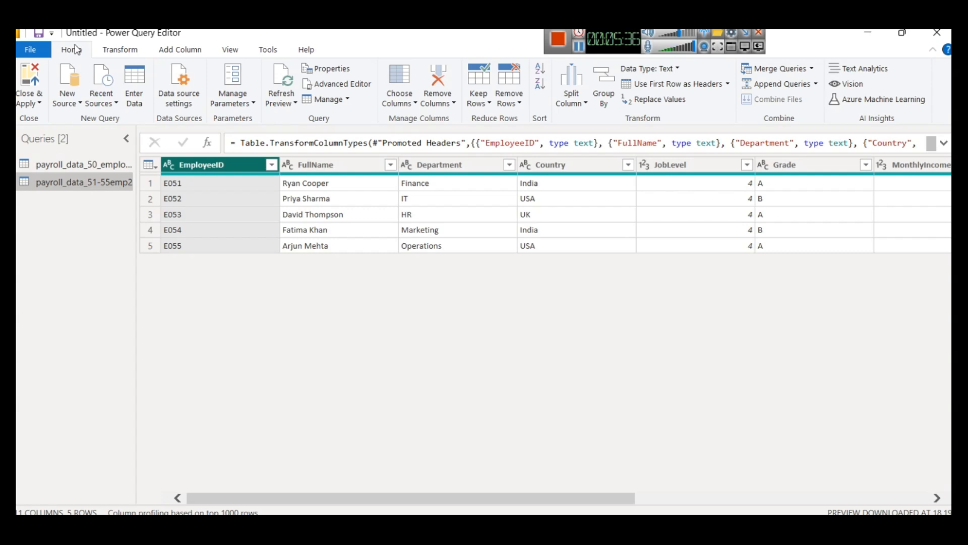
Step: Launch Paint with mspaint and draw a large rectangle with a smaller separate one lower down to its right
key("super+r")
type("mspaint")
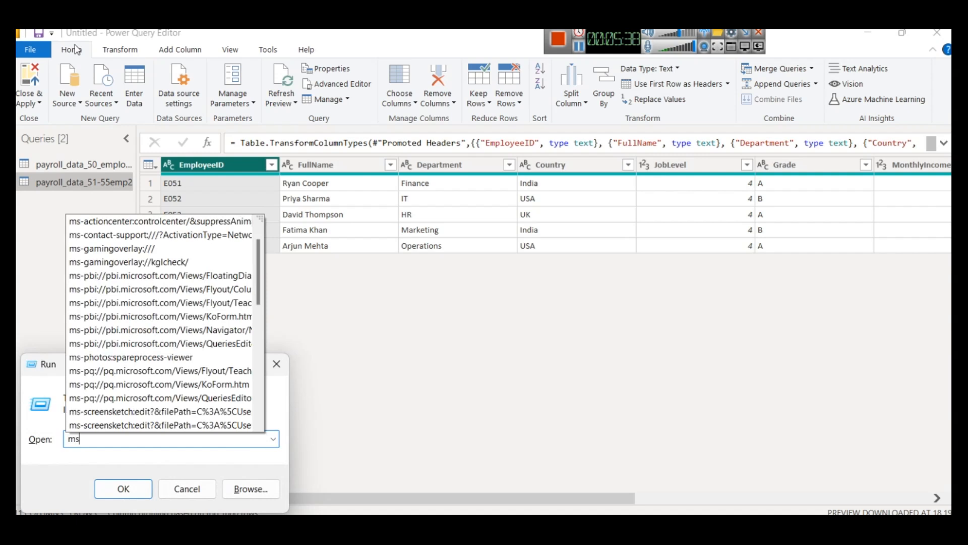
key("Return")
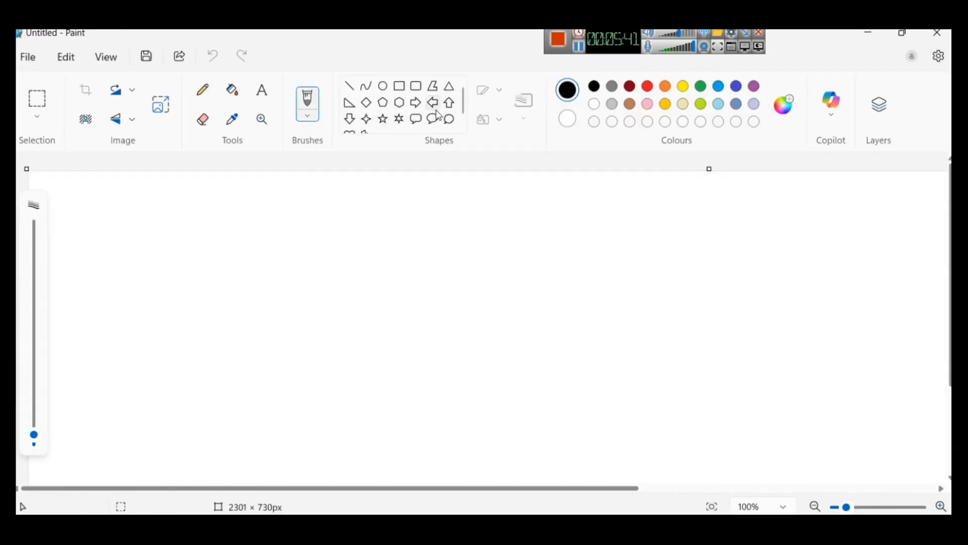
left_click(400, 86)
left_click_drag(256, 219, 350, 323)
left_click(337, 367)
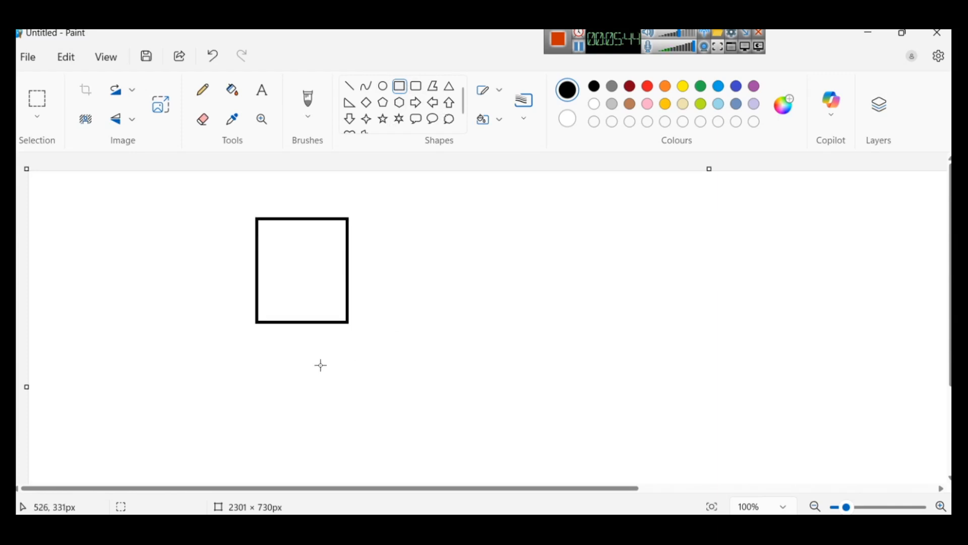
left_click_drag(444, 331, 514, 395)
left_click(565, 370)
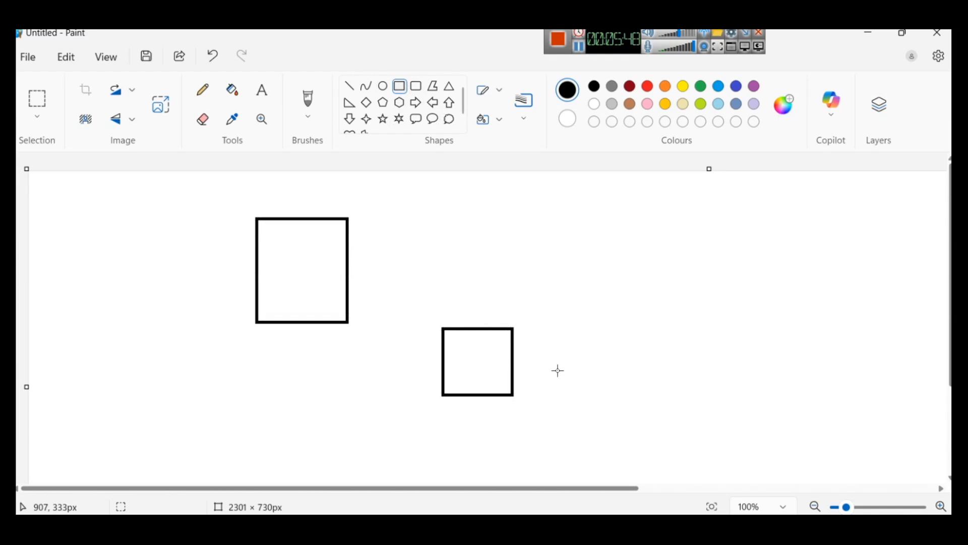
Step: Try placing the smaller rectangle beside the larger one and undo the move
left_click(37, 101)
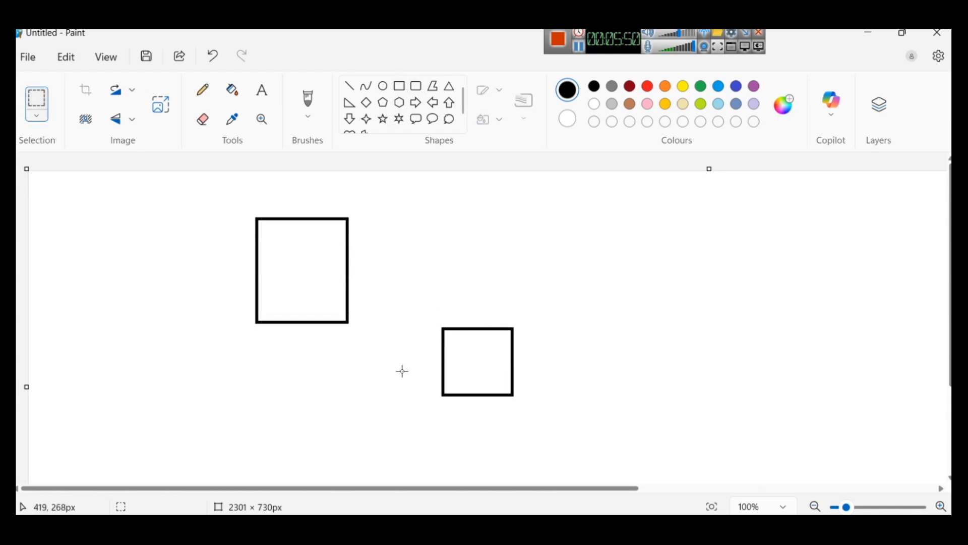
left_click_drag(436, 320, 553, 418)
left_click_drag(499, 391, 404, 279)
left_click(723, 354)
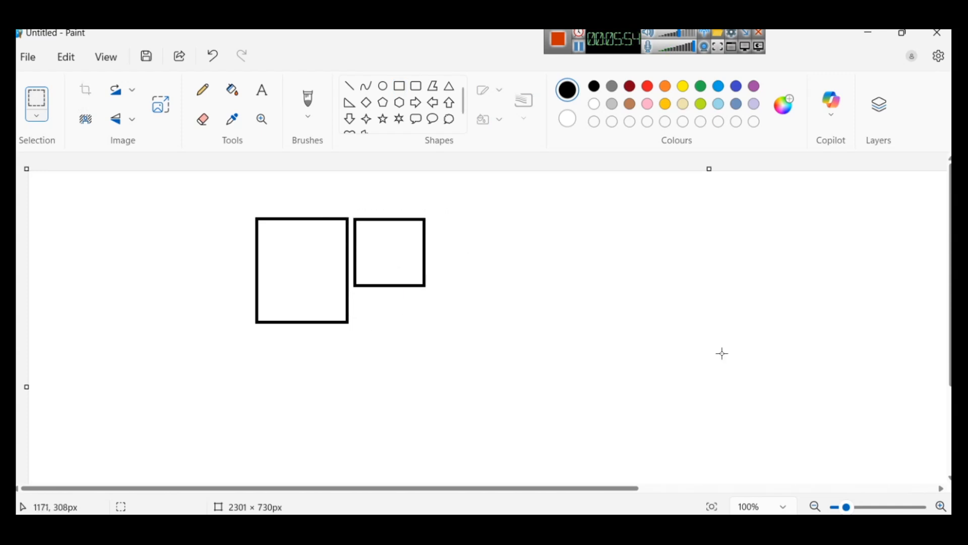
key("ctrl+z")
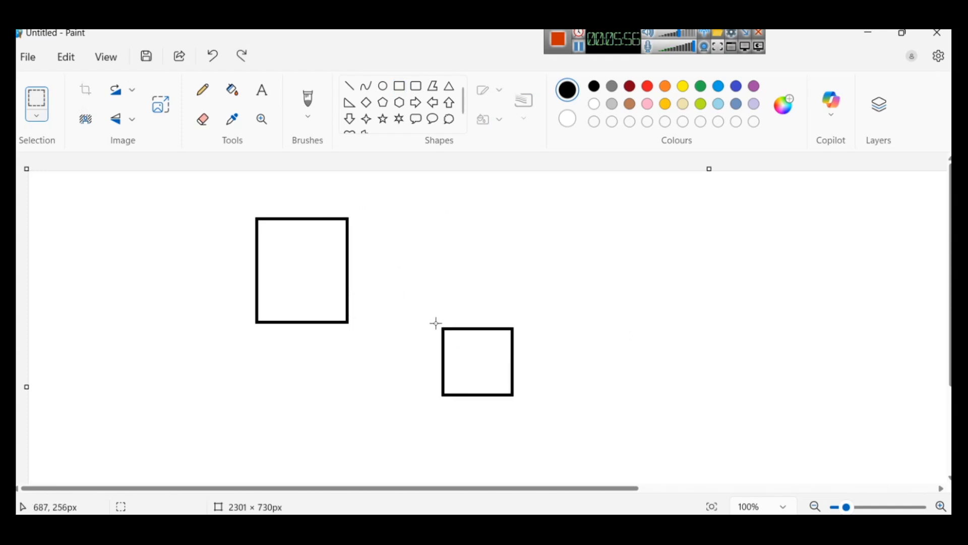
Step: Move the smaller rectangle directly beneath the larger one, aligning their left edges
left_click_drag(436, 323, 541, 436)
left_click_drag(495, 389, 310, 386)
left_click(442, 380)
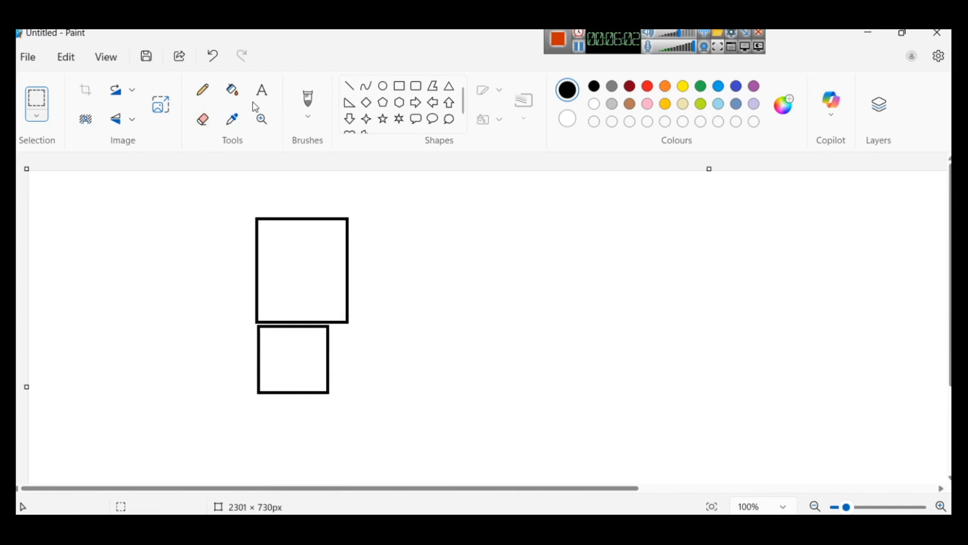
Step: Add the text "Append" to the right of the stacked rectangles and cut it again
left_click(262, 89)
left_click(492, 245)
type("Append")
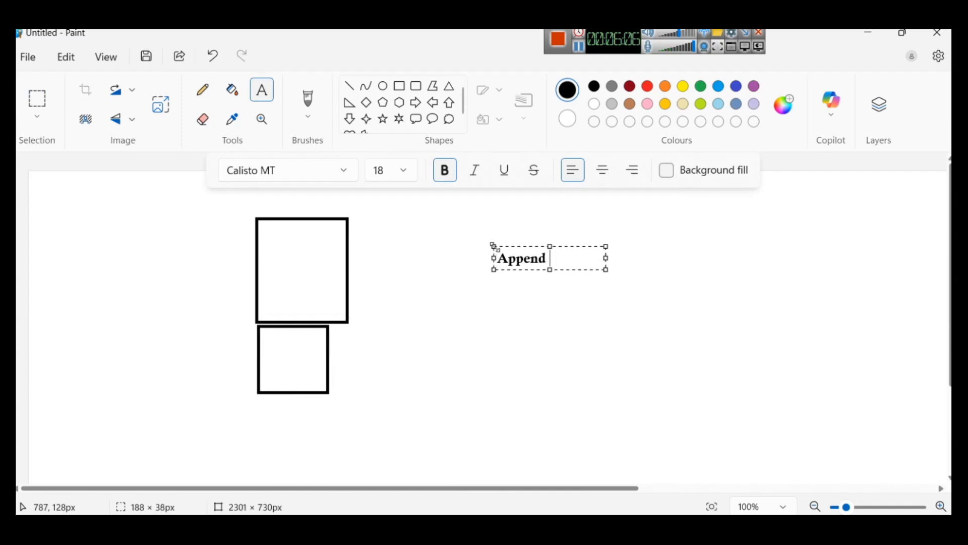
key("ctrl+a")
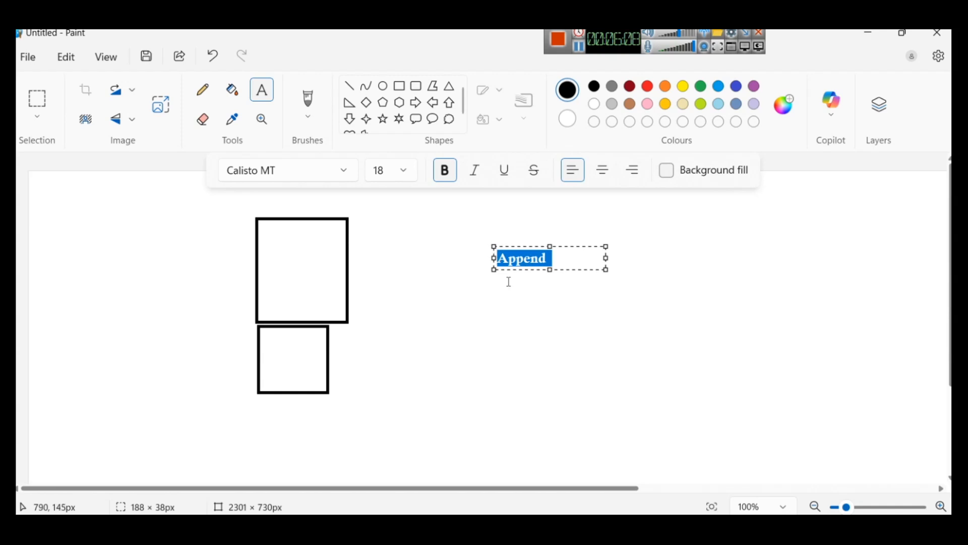
key("ctrl+x")
left_click(506, 361)
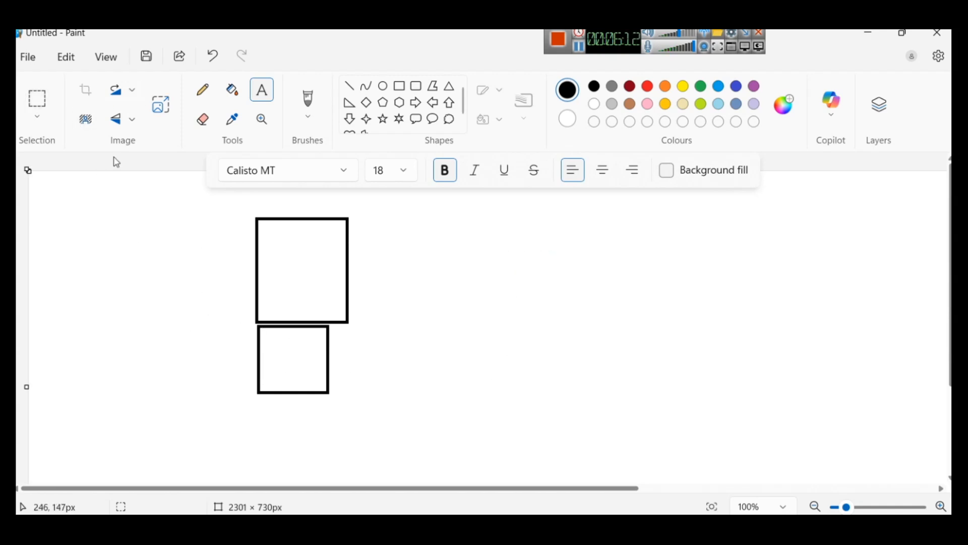
Step: Move the smaller rectangle up against the larger one's right side, aligning their upper edges
left_click(37, 99)
left_click_drag(253, 322, 342, 398)
left_click_drag(301, 365, 395, 257)
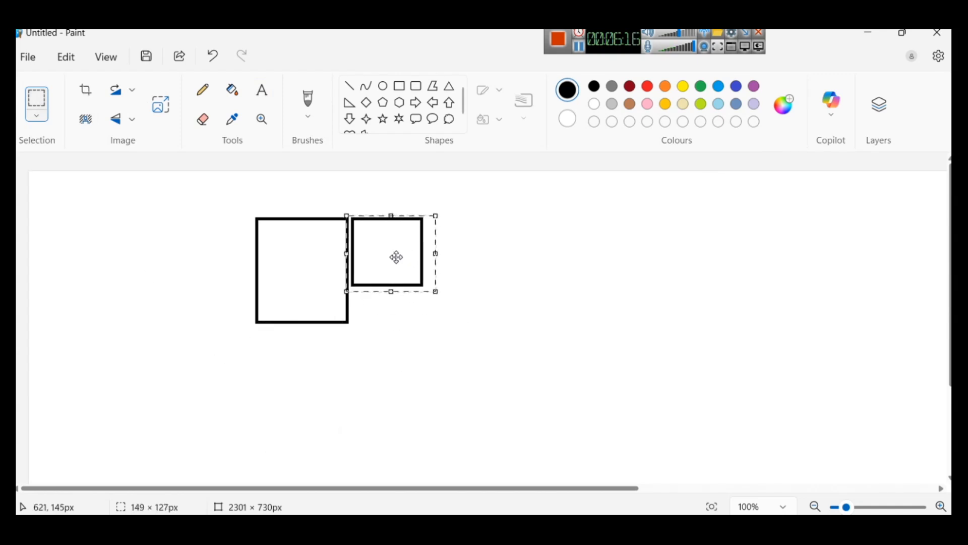
Step: Label the side-by-side rectangles with the text "Merge" and return to the Power Query Editor
left_click(262, 90)
left_click(545, 227)
type("Merge")
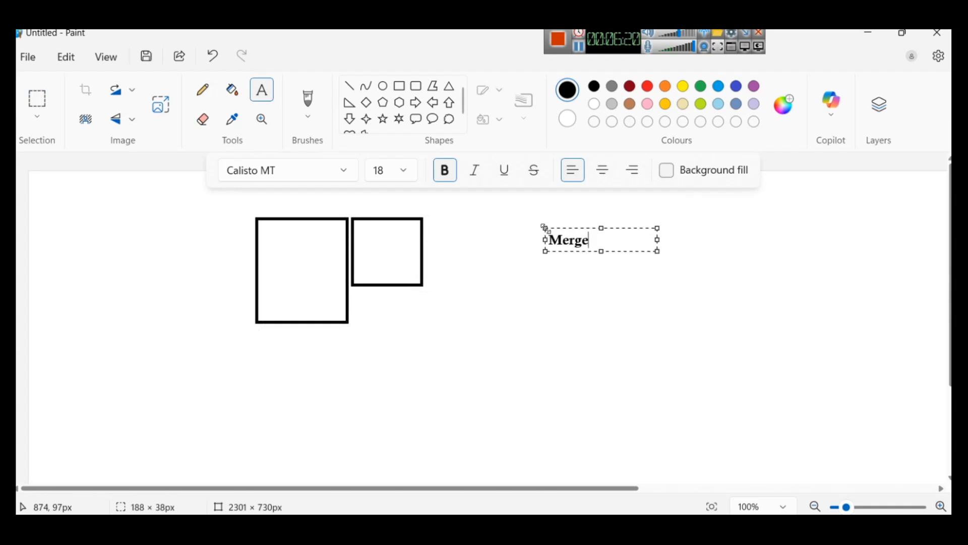
left_click(620, 326)
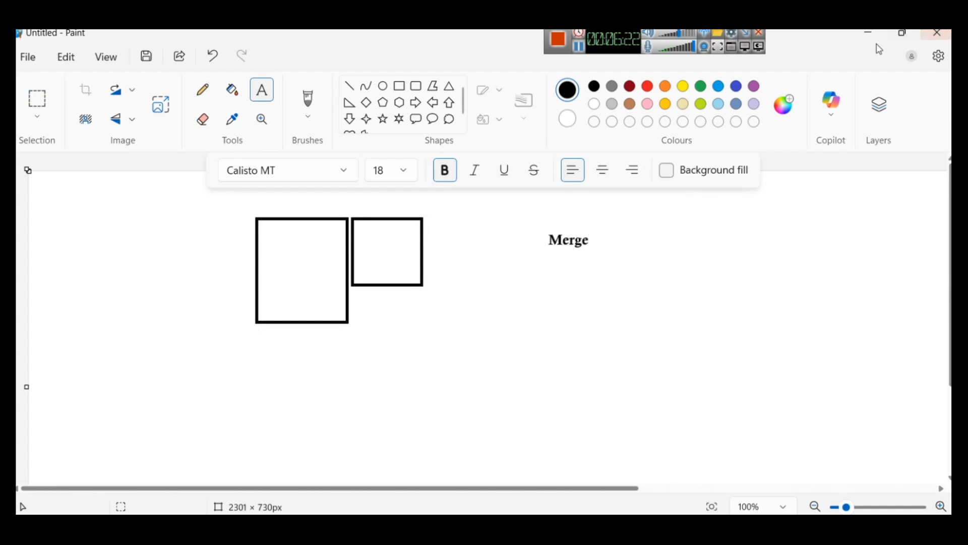
left_click(869, 33)
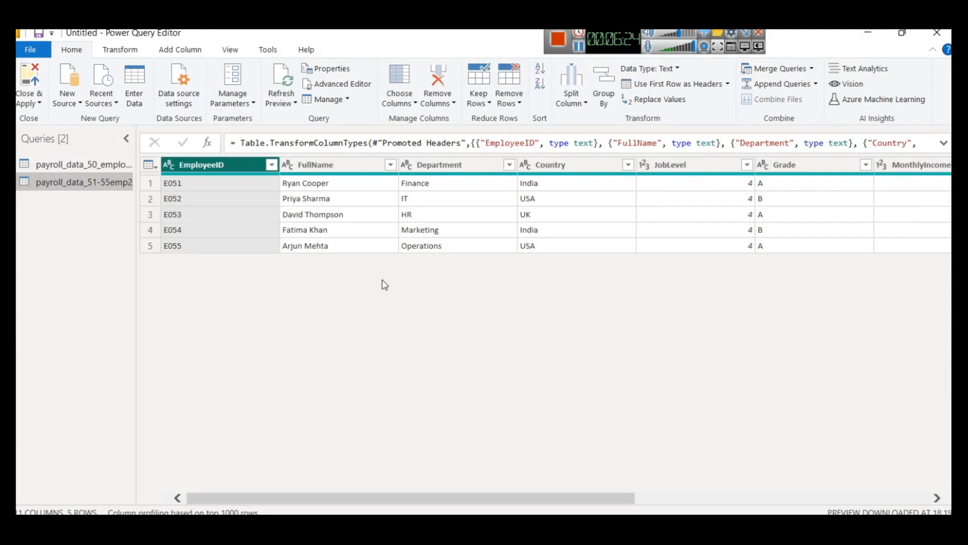
Step: Append payroll_data_50_employees and payroll_data_51-55emp2 as a new query, with payroll_data_50_employees as the first table
mouse_move(626, 498)
left_mouse_down()
mouse_move(906, 497)
mouse_move(626, 498)
left_mouse_up()
left_click(61, 166)
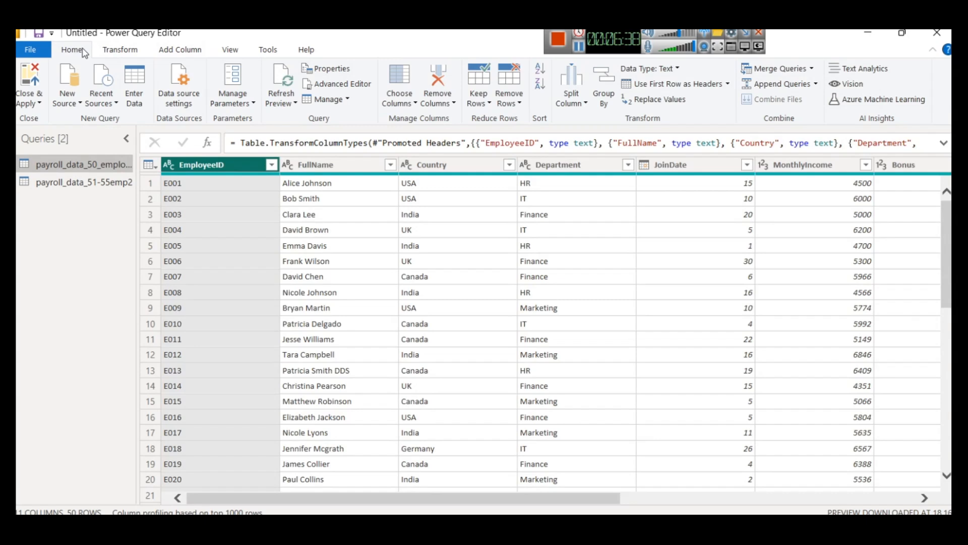
left_click(817, 84)
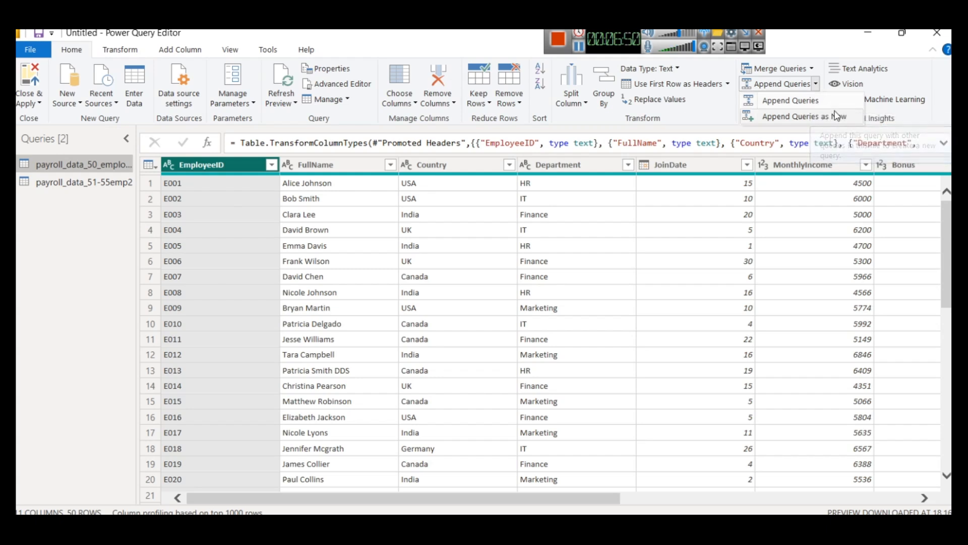
left_click(837, 116)
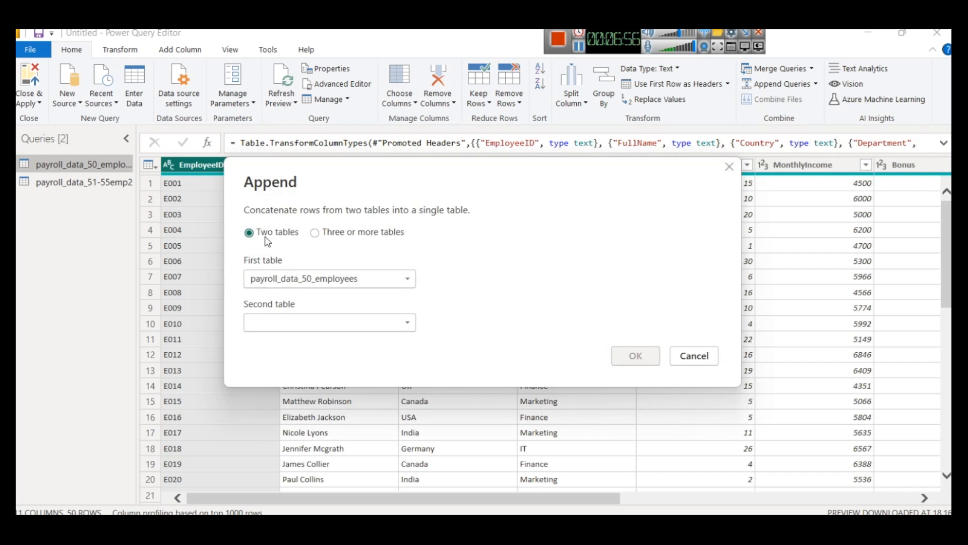
left_click(331, 322)
left_click(334, 361)
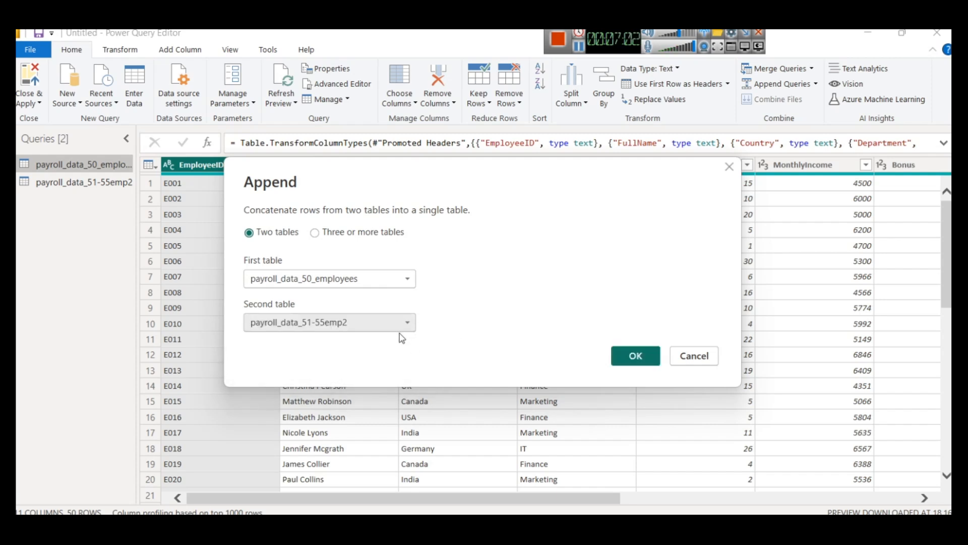
left_click(636, 356)
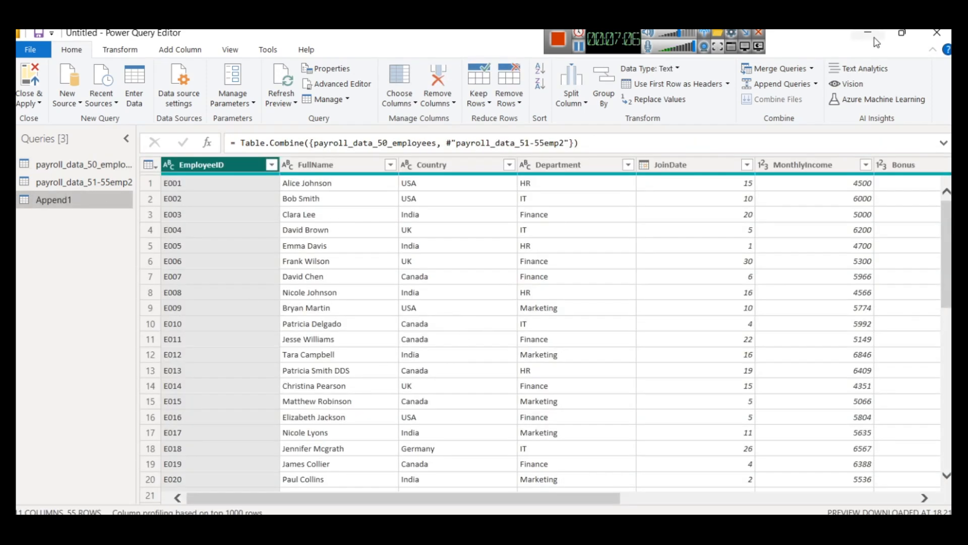
Step: Check the appended rows down to E055 and rename the appended query as FullData
left_click_drag(943, 256, 865, 393)
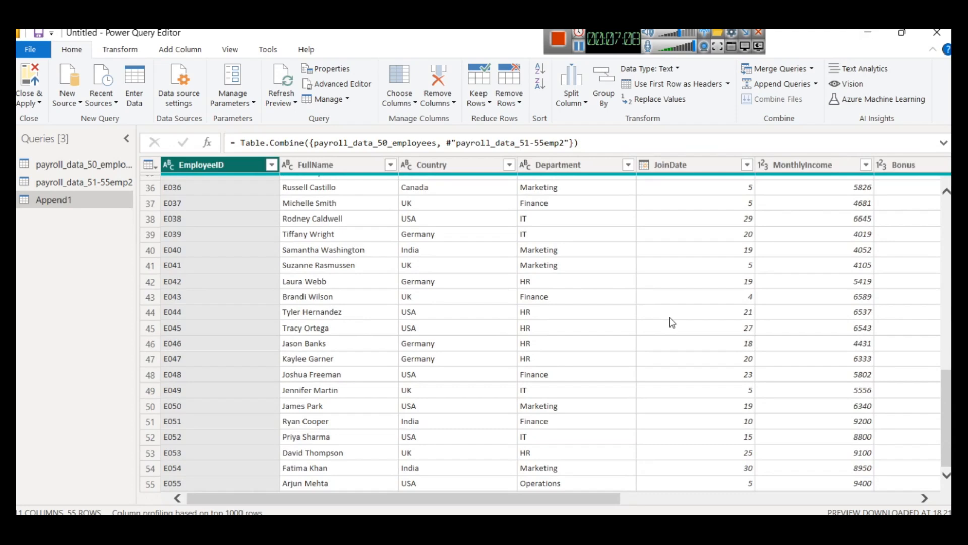
scroll(389, 355, "up", 12)
scroll(359, 347, "down", 12)
right_click(57, 198)
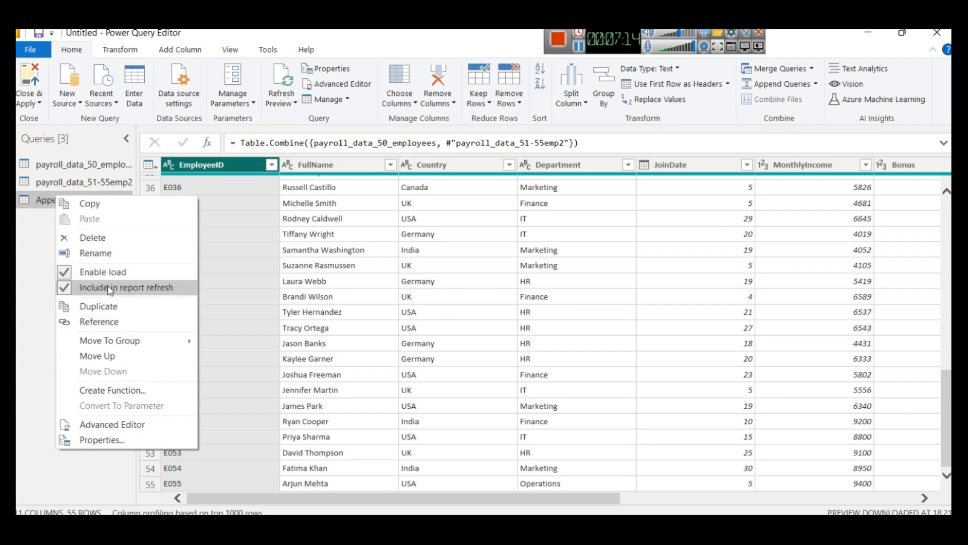
left_click(117, 253)
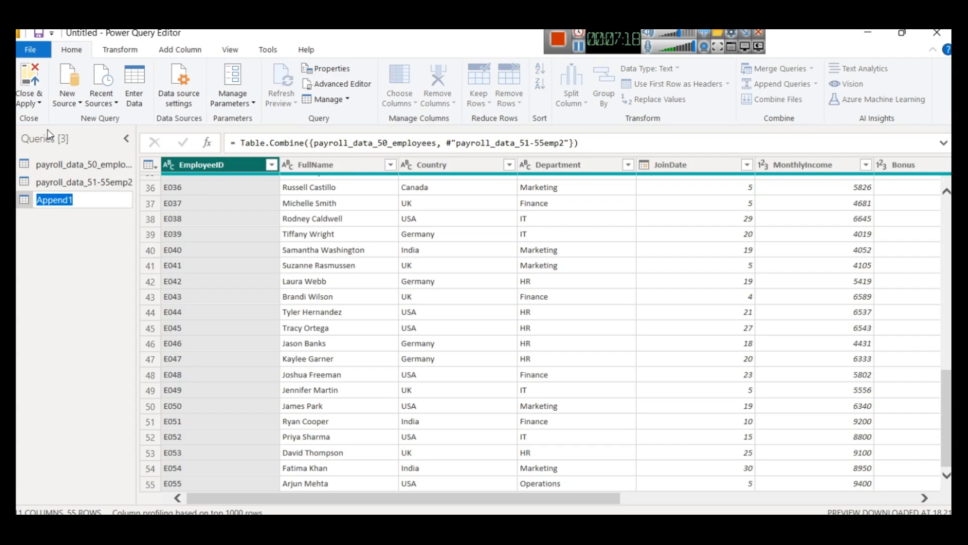
type("FullData")
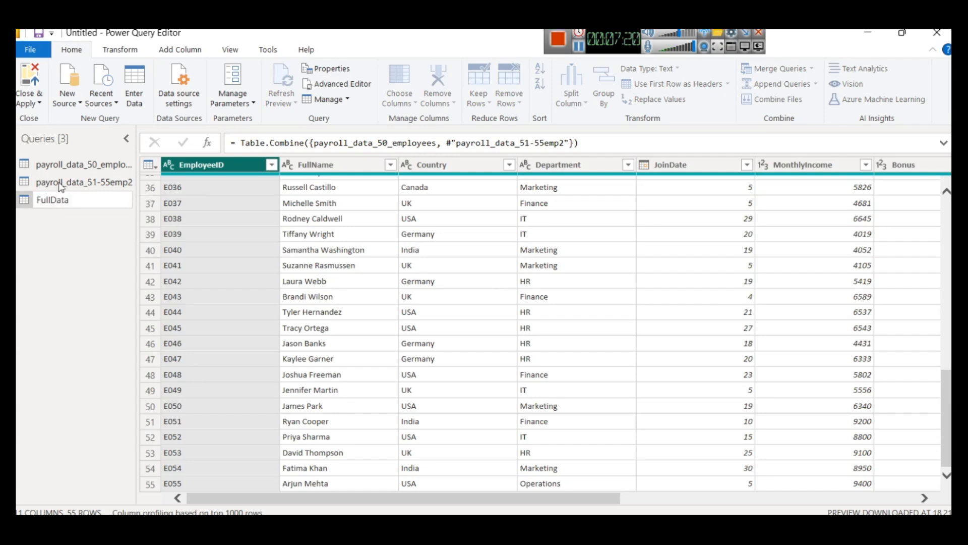
left_click(91, 243)
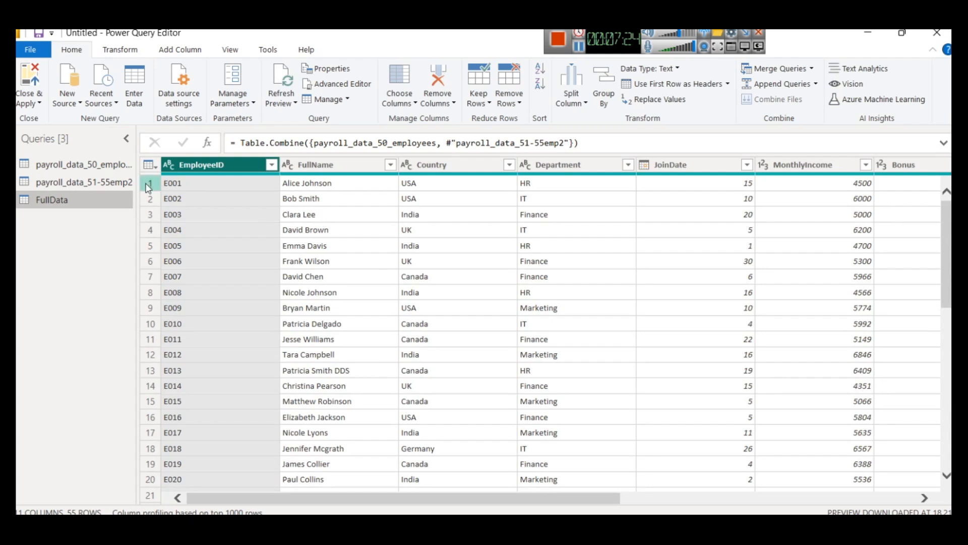
Step: Apply the query changes with FullData selected and close the Power Query Editor
right_click(63, 187)
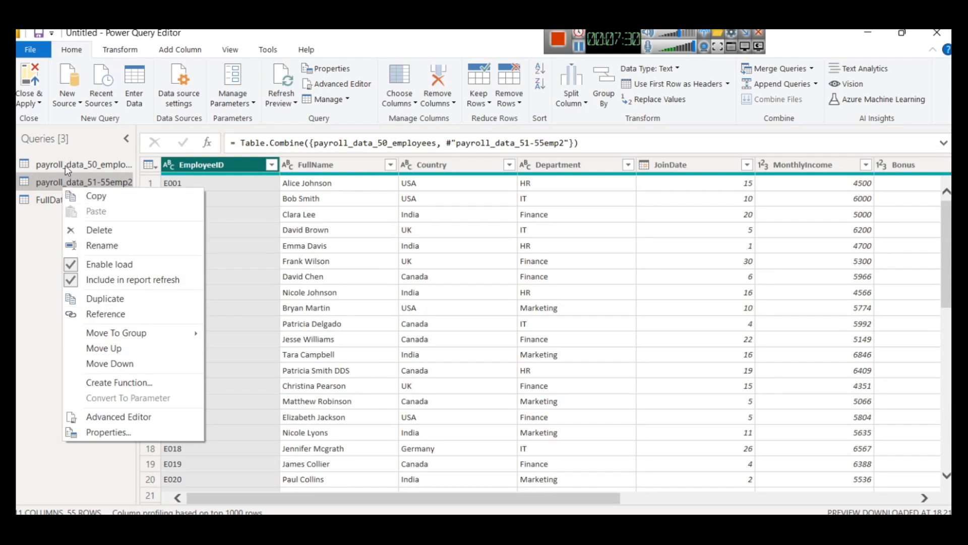
left_click(26, 275)
left_click(57, 201)
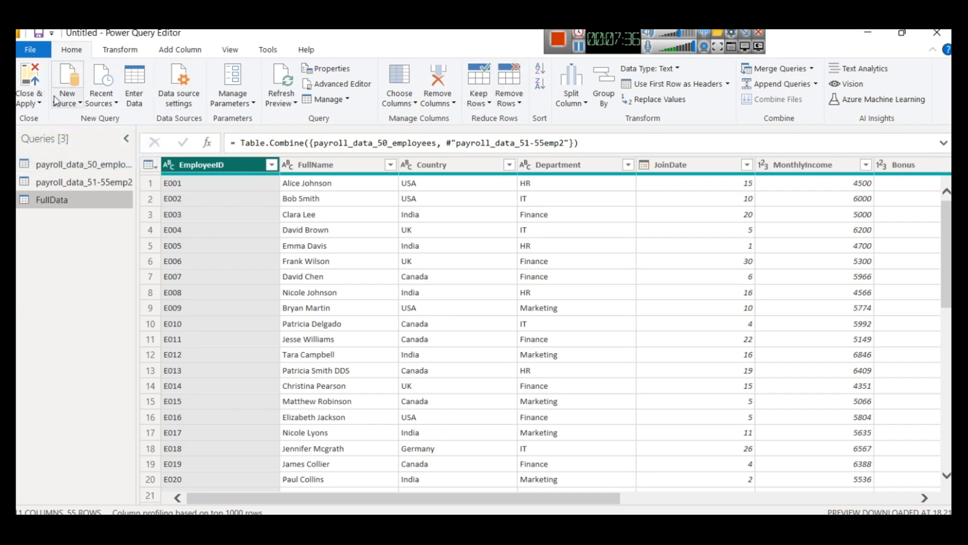
left_click(34, 103)
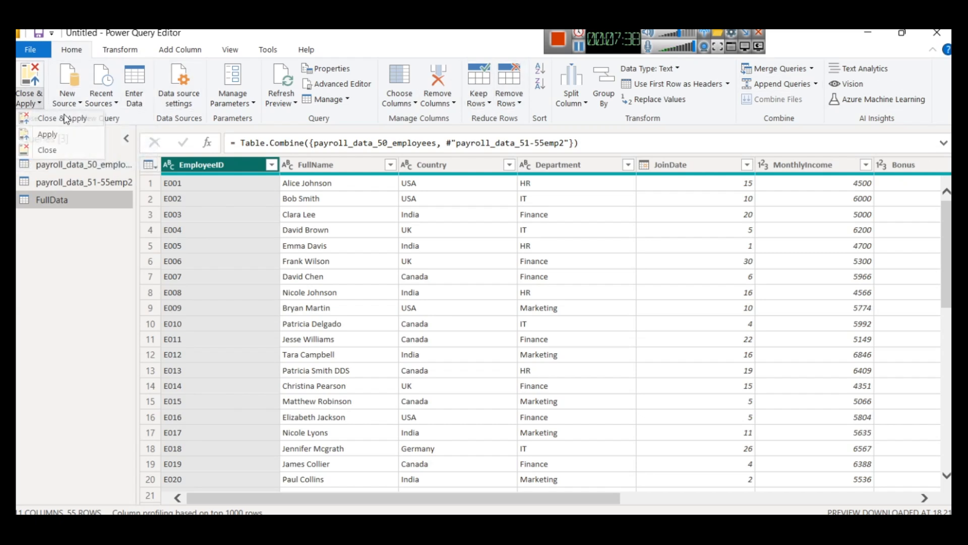
left_click(56, 117)
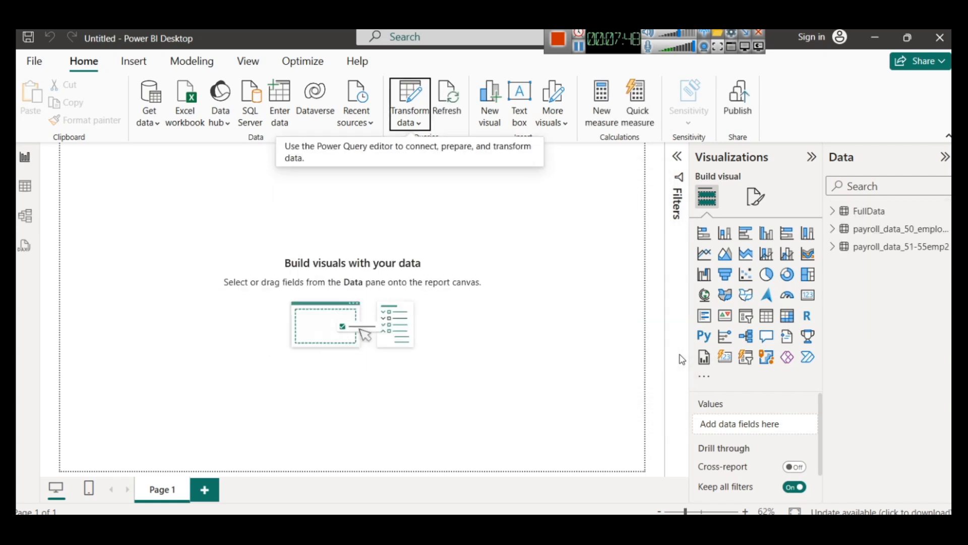
Step: Try to delete the payroll_data_50_employees table from the model
right_click(877, 233)
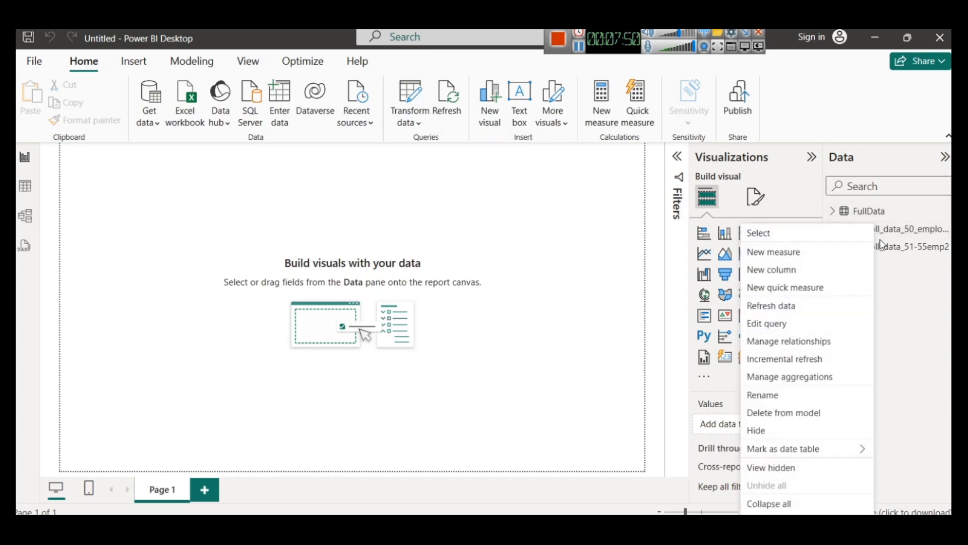
left_click(793, 415)
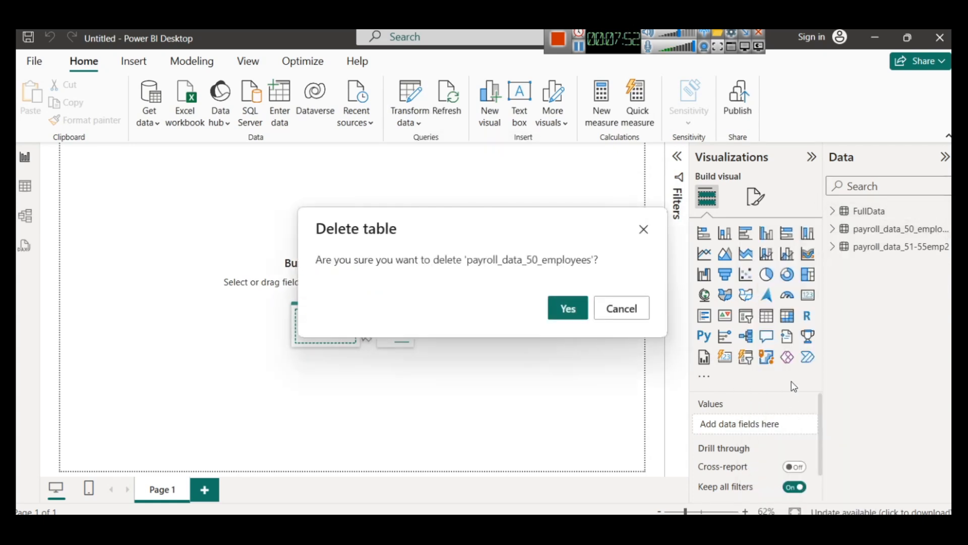
left_click(580, 310)
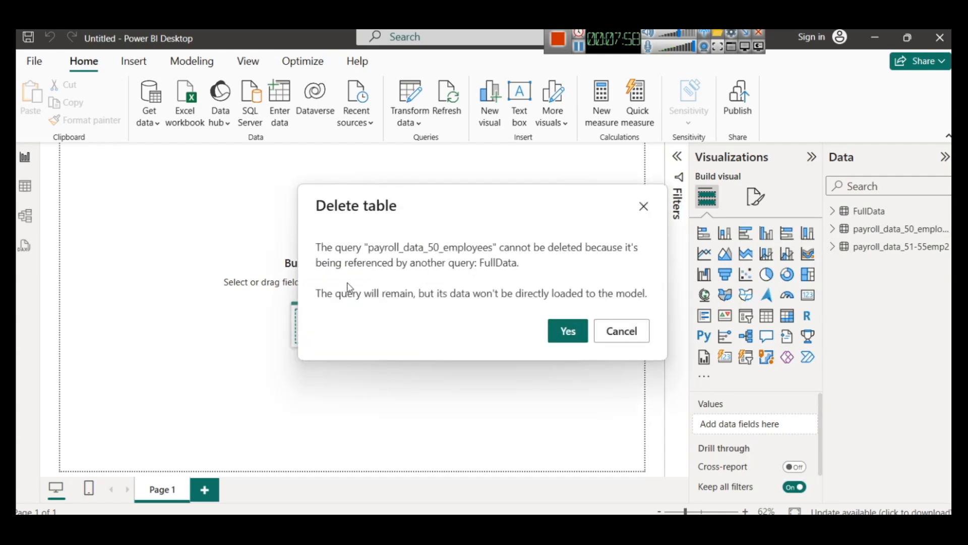
left_click(625, 333)
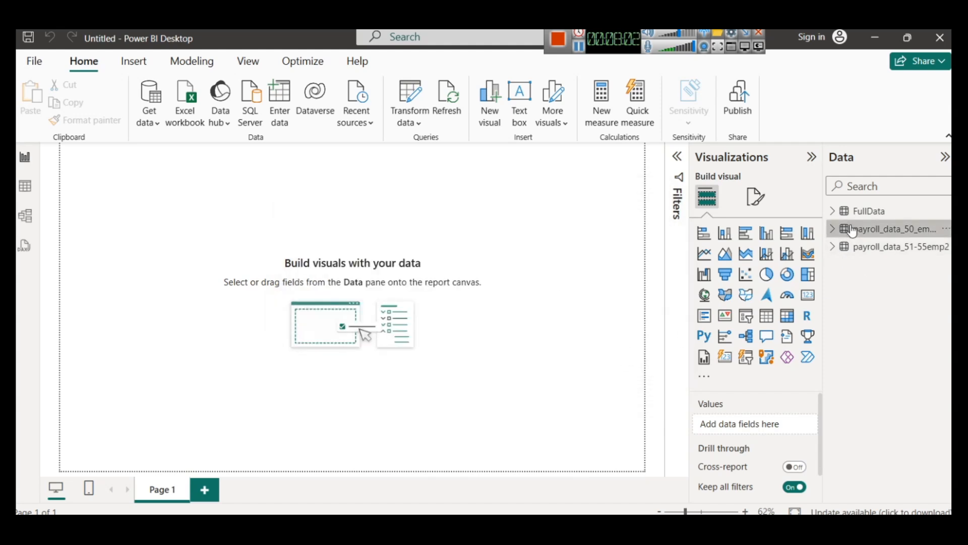
Step: Examine the combined rows of the FullData table in Table view and return to the report page
mouse_move(853, 232)
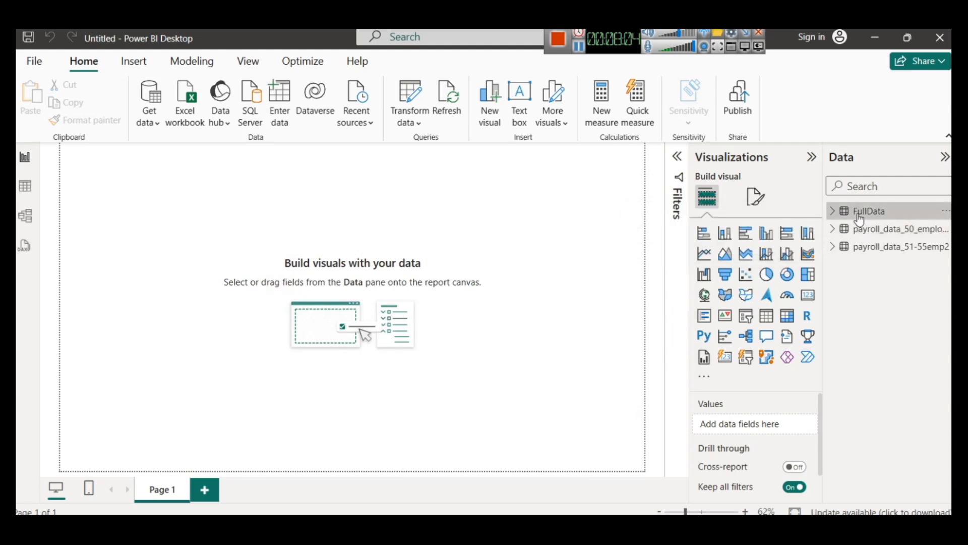
left_click(859, 218)
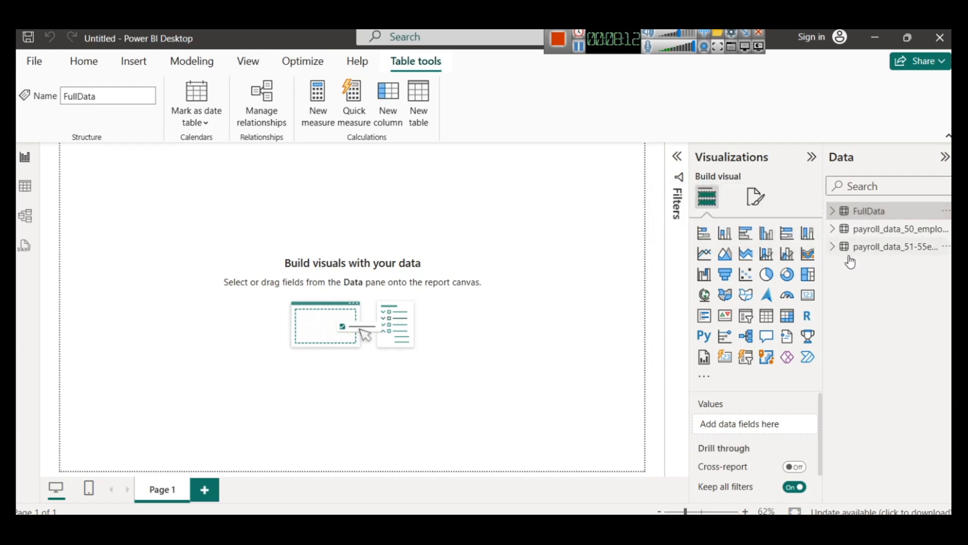
left_click(25, 187)
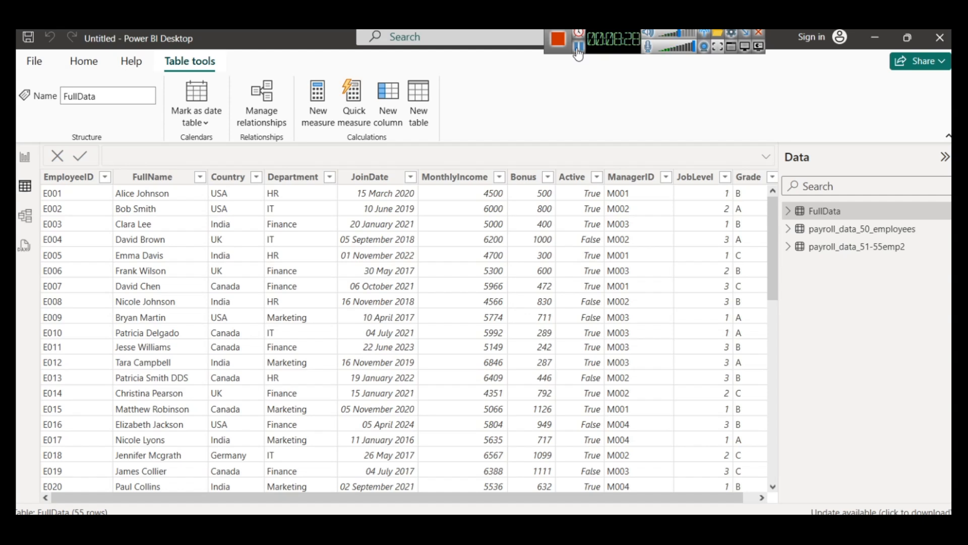
left_click(25, 157)
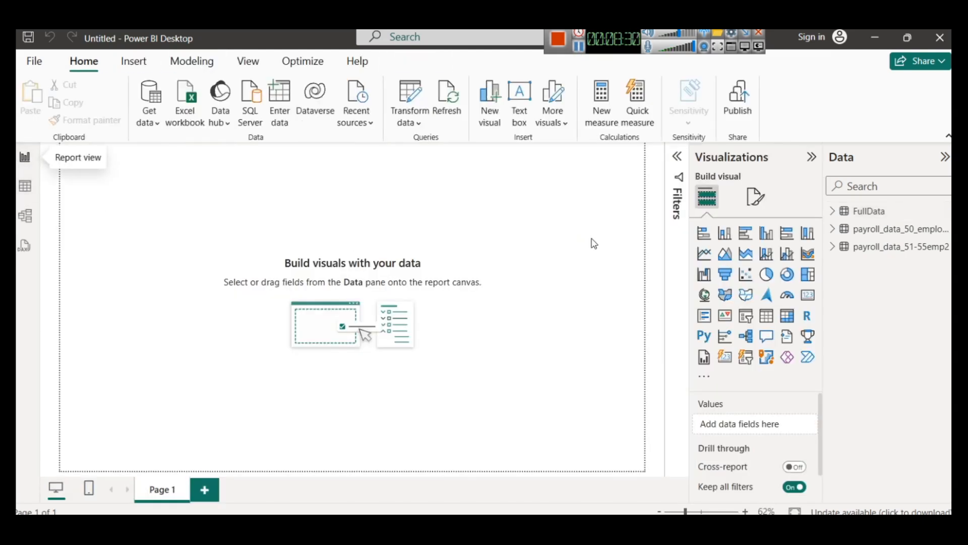
Step: Switch to the Employee Payroll Data report, collapse the formula bar and copy the "Employees Payroll Data Analysis with DAX in Power BI" title box
mouse_move(492, 525)
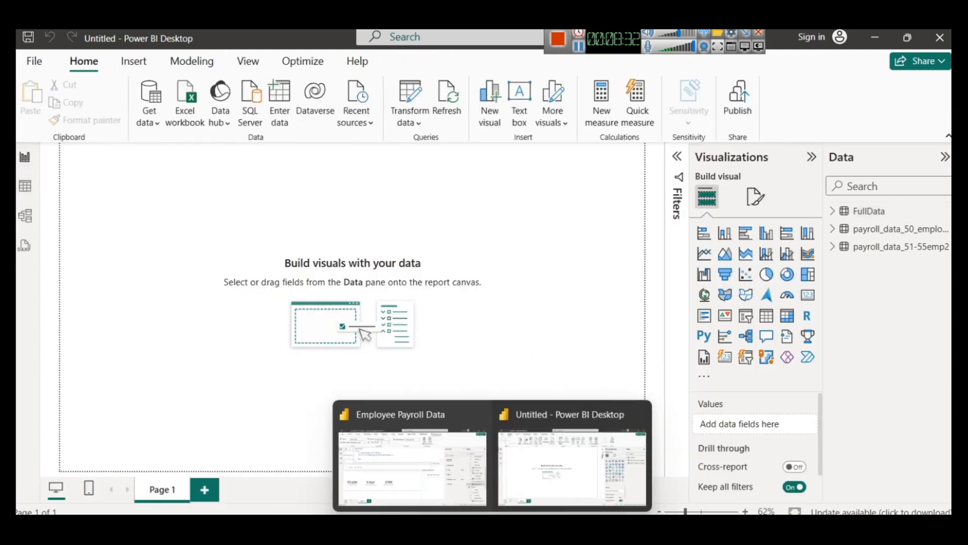
left_click(413, 459)
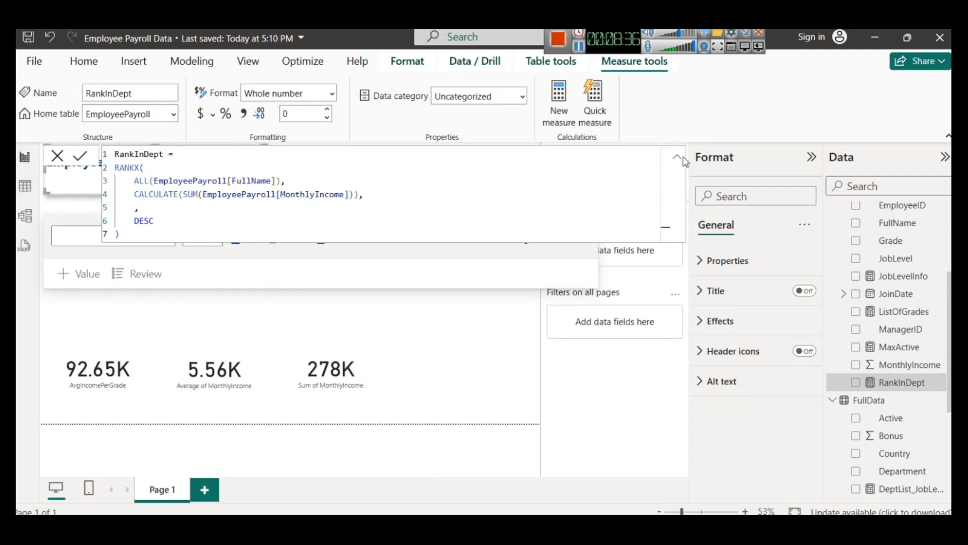
left_click(677, 158)
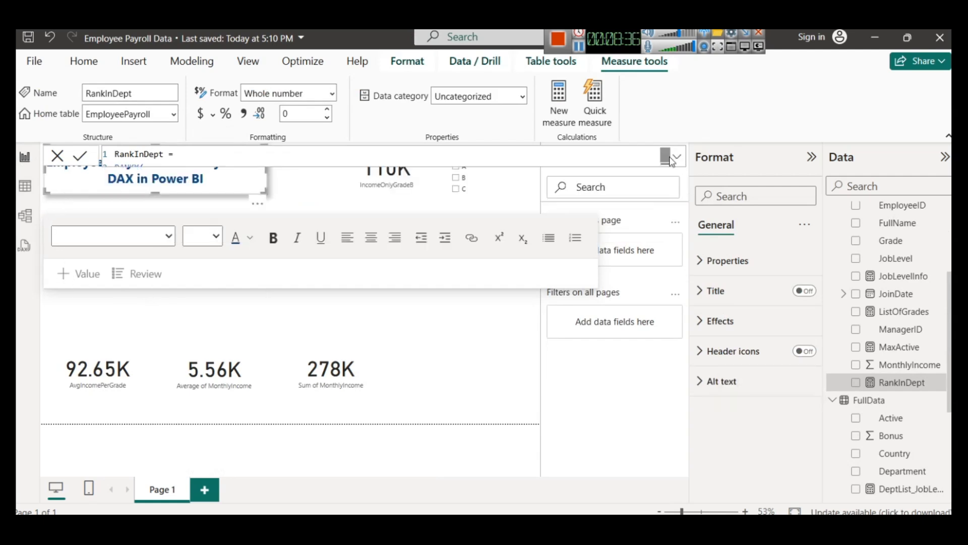
left_click(288, 198)
left_click(182, 190)
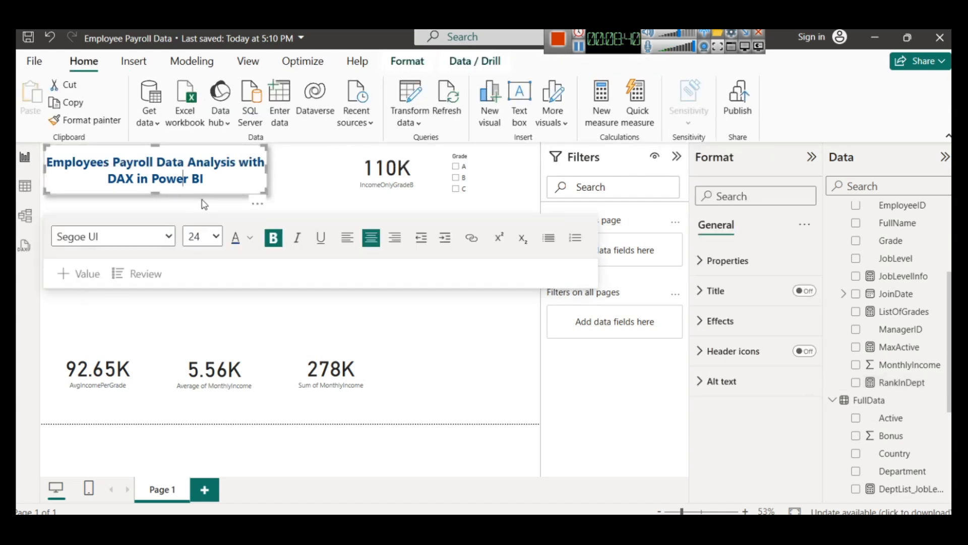
left_click(201, 193)
key("ctrl+c")
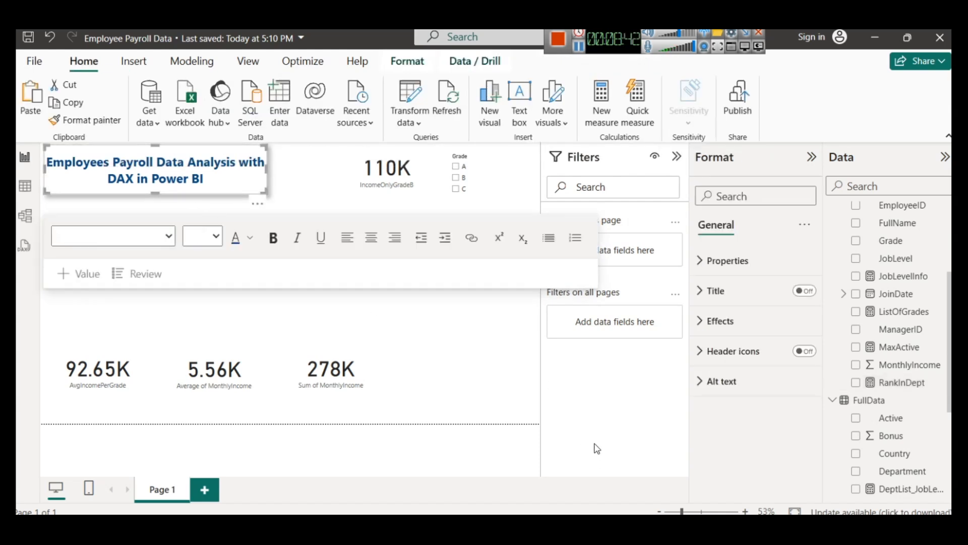
Step: Paste the copied title text box onto Page 1 of the untitled report and deselect it
mouse_move(492, 525)
left_click(557, 466)
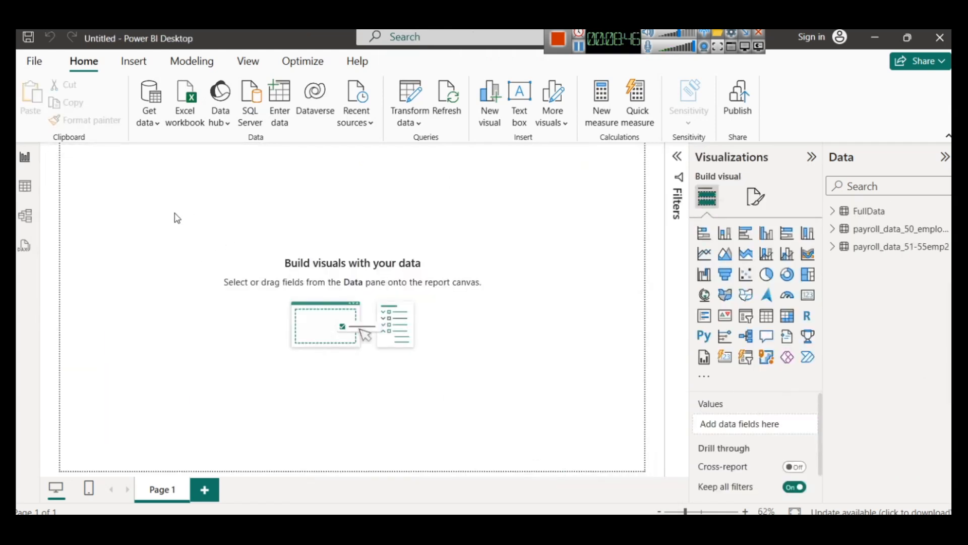
key("ctrl+v")
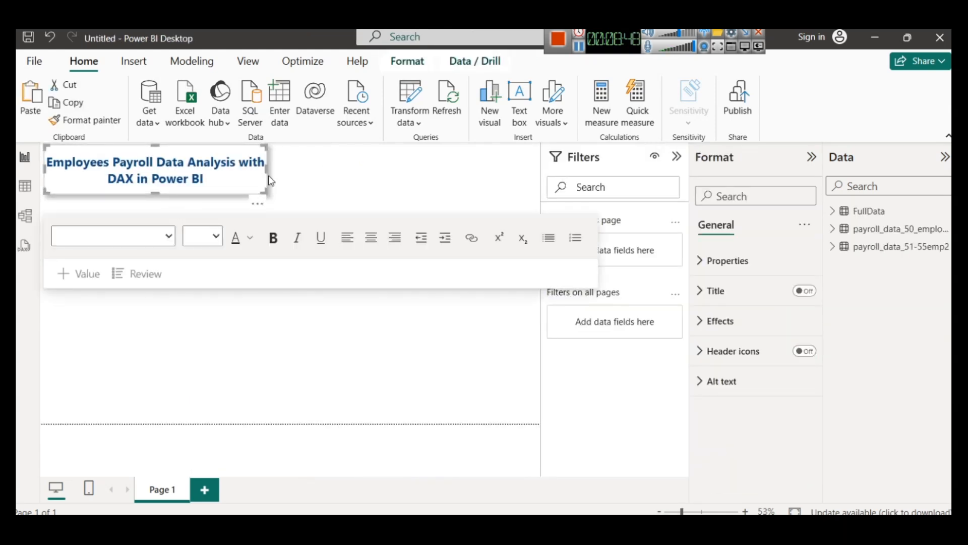
left_click(272, 189)
left_click(221, 196)
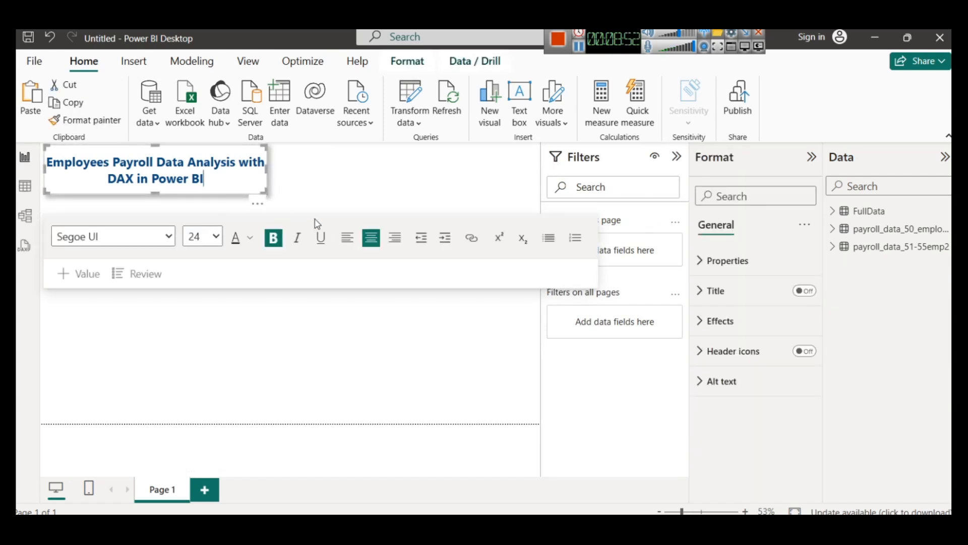
left_click(341, 187)
Step: Expand the FullData table's fields and narrow its MonthlyIncome column in Table view
left_click(833, 211)
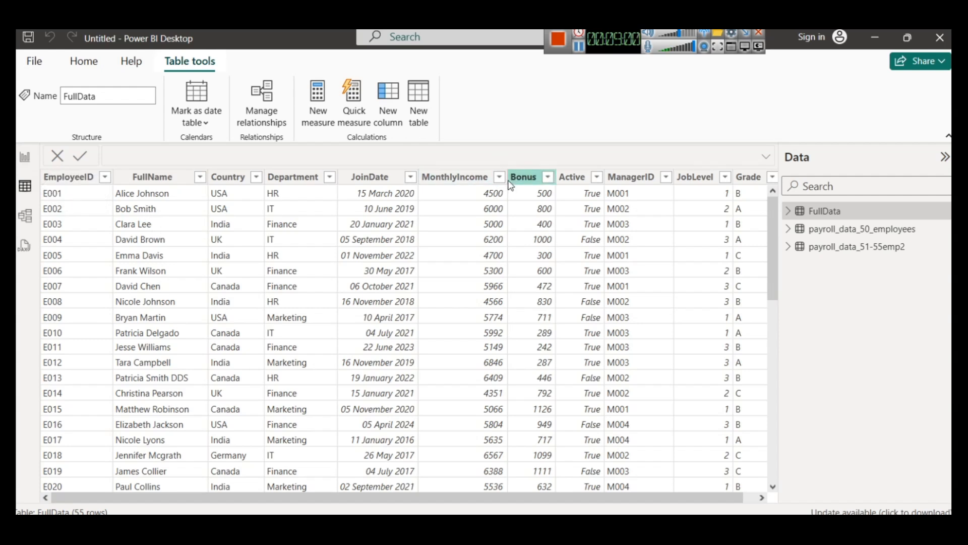
left_click_drag(508, 177, 481, 178)
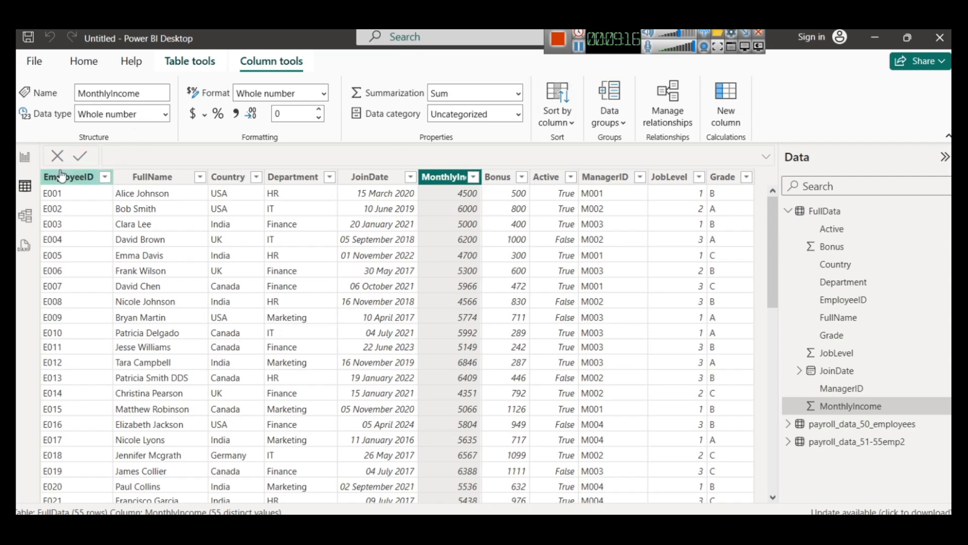
Step: Collapse the Filters pane in the report view and reopen the FullData table in Table view
left_click(24, 157)
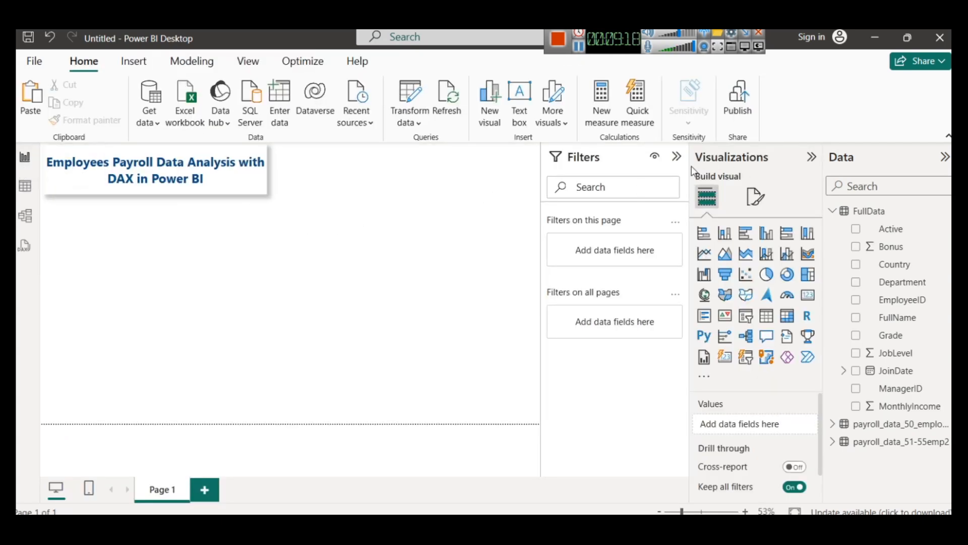
left_click(677, 156)
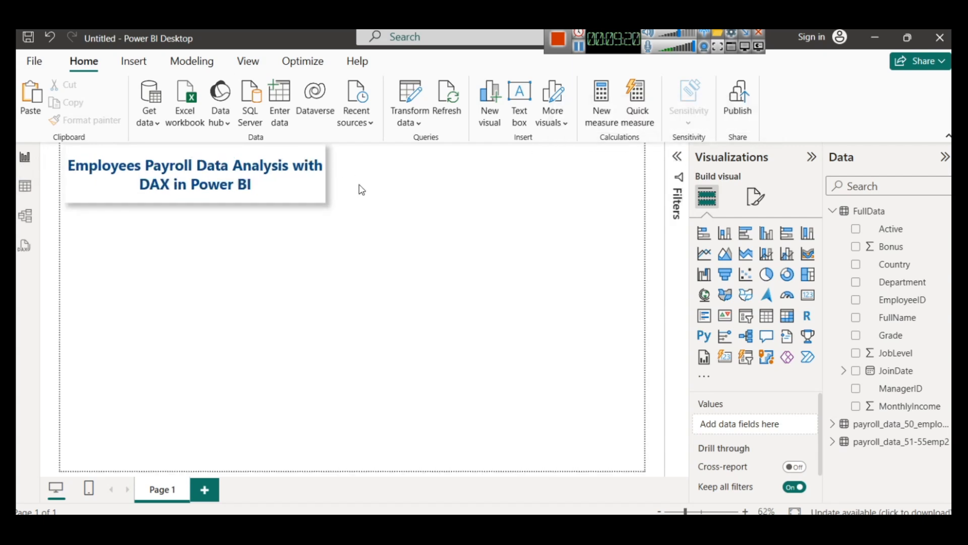
left_click(24, 186)
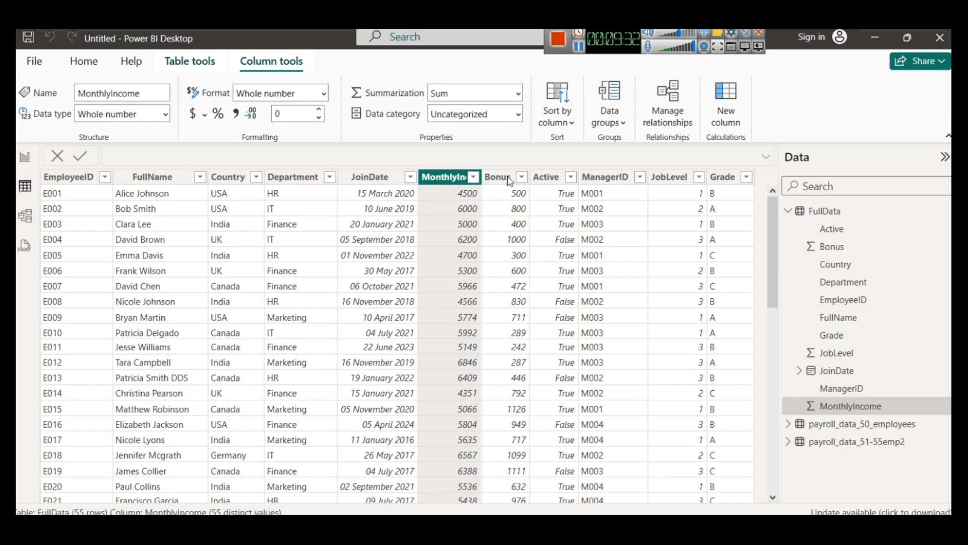
Step: Return to the report page and add an empty card visual, positioned beside the title box and narrowed to a compact tile
left_click(580, 50)
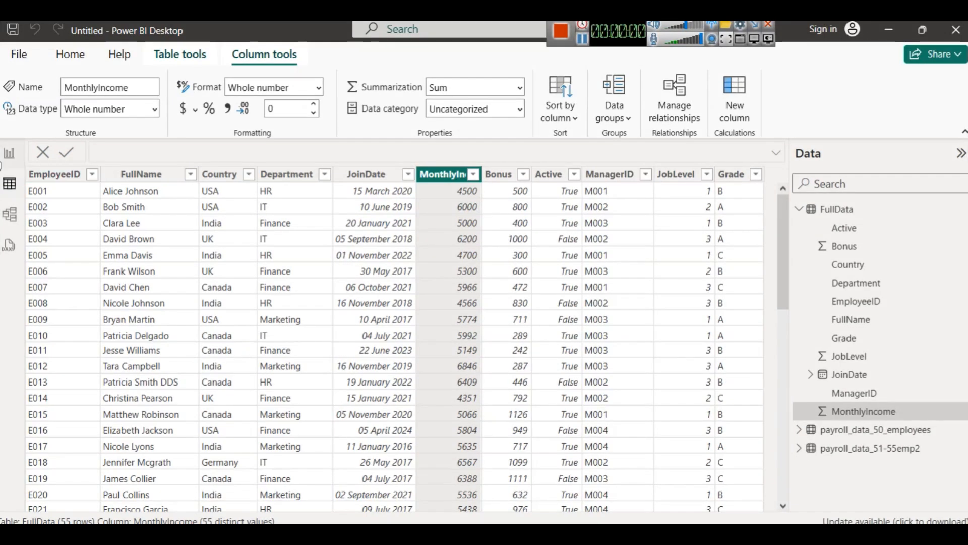
left_click(24, 157)
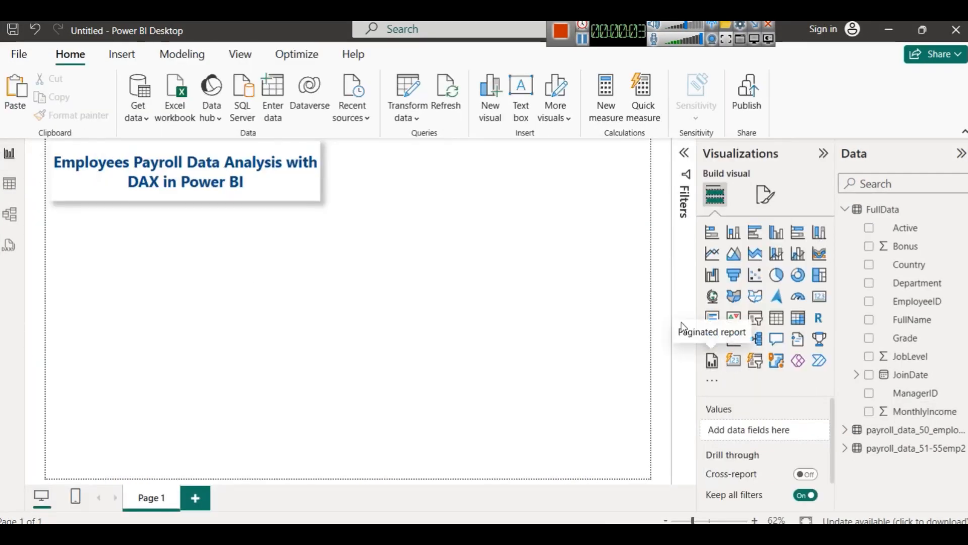
left_click(817, 301)
left_click_drag(245, 281, 452, 197)
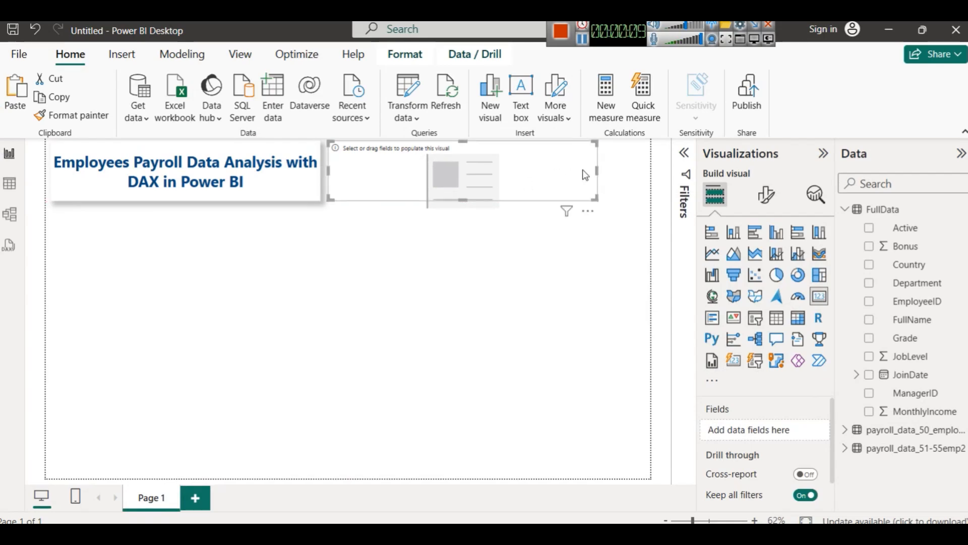
left_click_drag(597, 172, 420, 170)
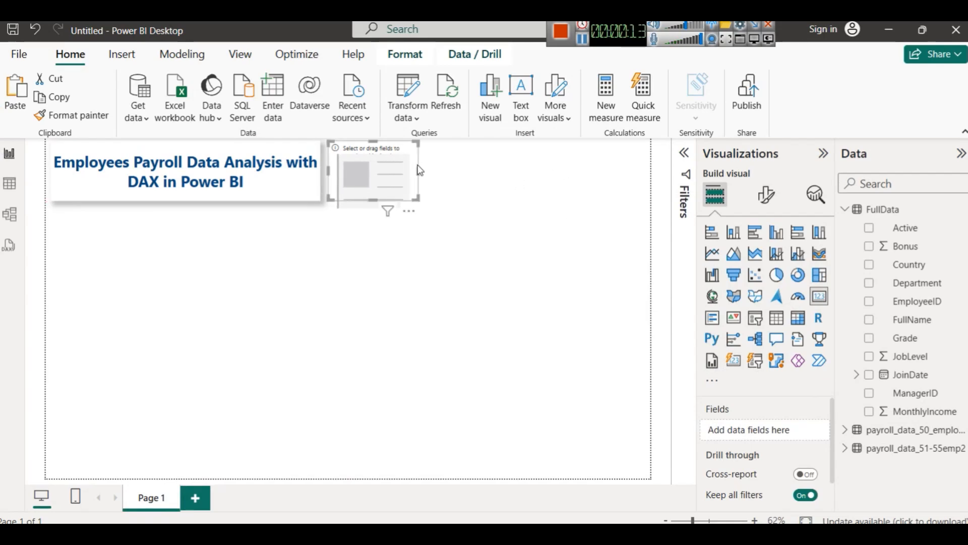
left_click_drag(419, 171, 430, 174)
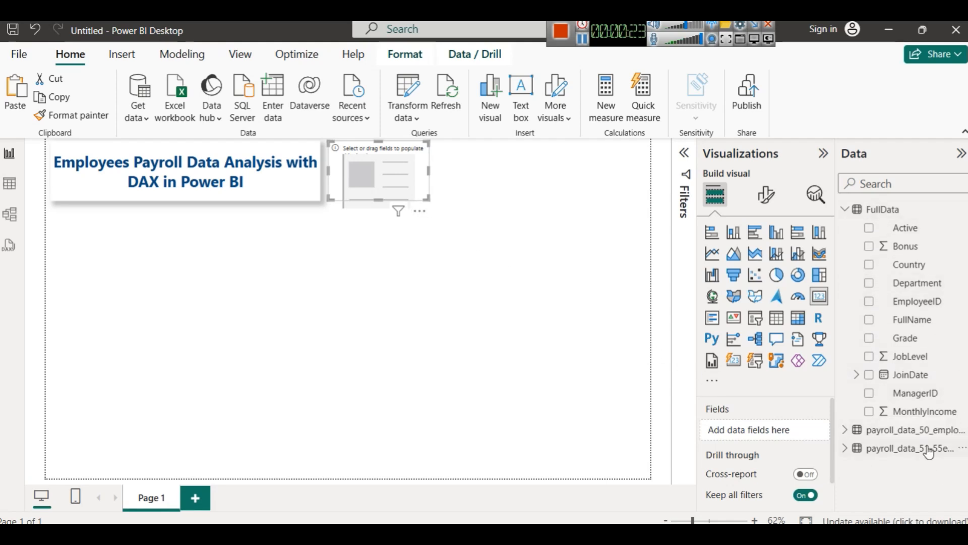
Step: Create a new measure in the FullData table and name it Avg Monthly Income
mouse_move(908, 415)
left_mouse_down()
mouse_move(716, 419)
mouse_move(377, 180)
mouse_move(905, 398)
left_mouse_up()
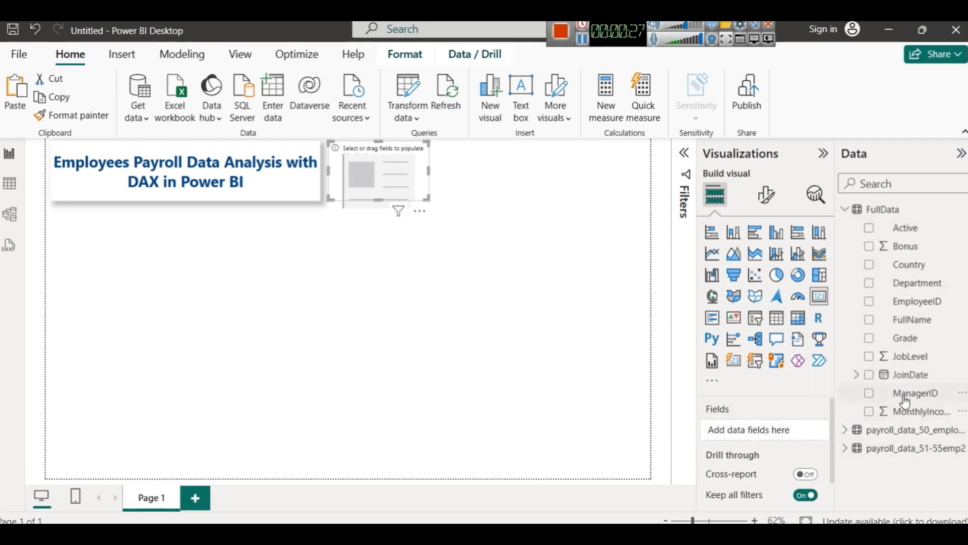
right_click(888, 211)
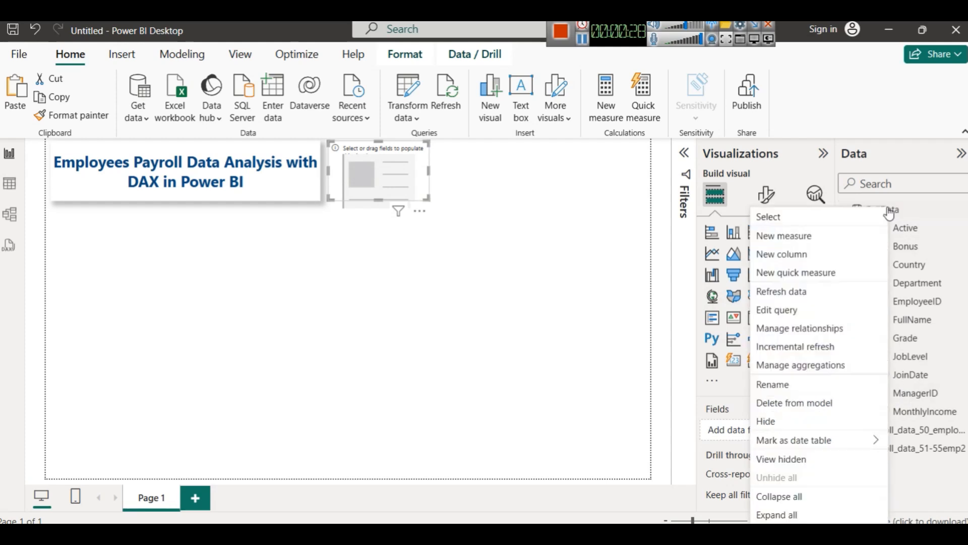
left_click(839, 236)
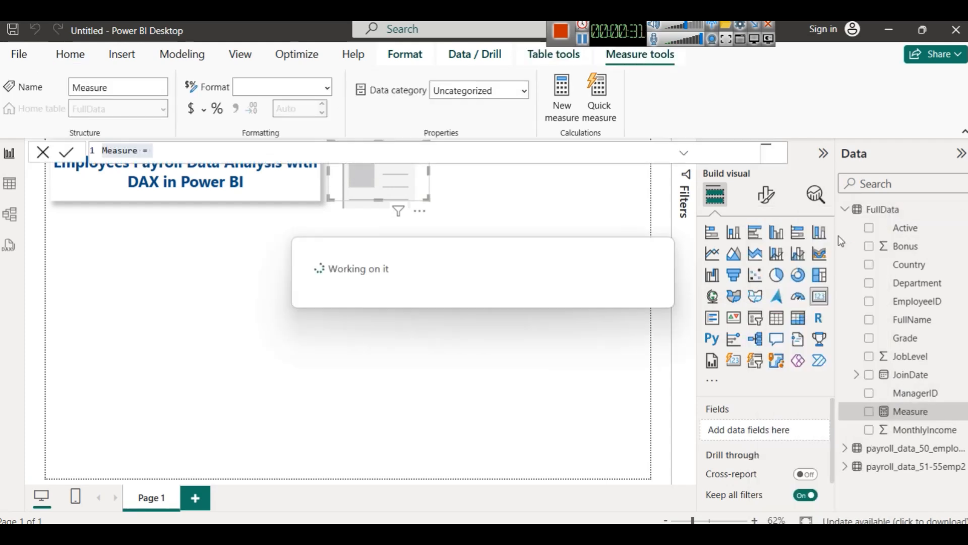
key("Home")
key("shift+Right")
key("shift+Right")
key("shift+Right")
key("shift+Right")
key("shift+Right")
key("shift+Right")
key("shift+Right")
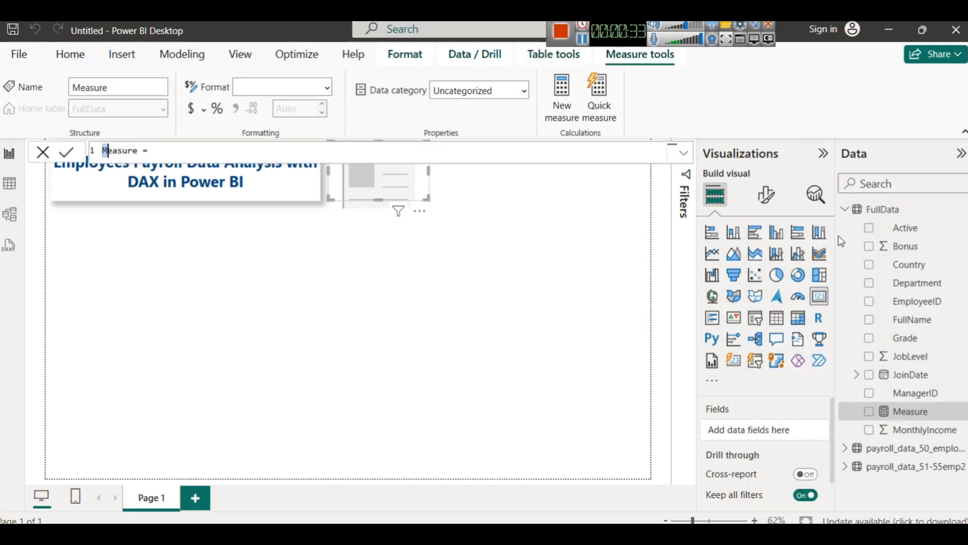
type("A")
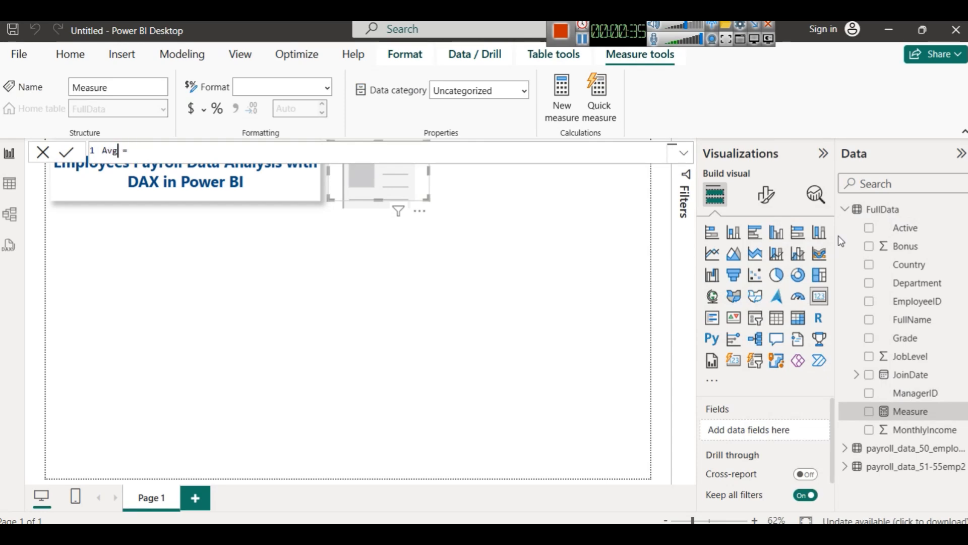
type("vg Monthly Income = ")
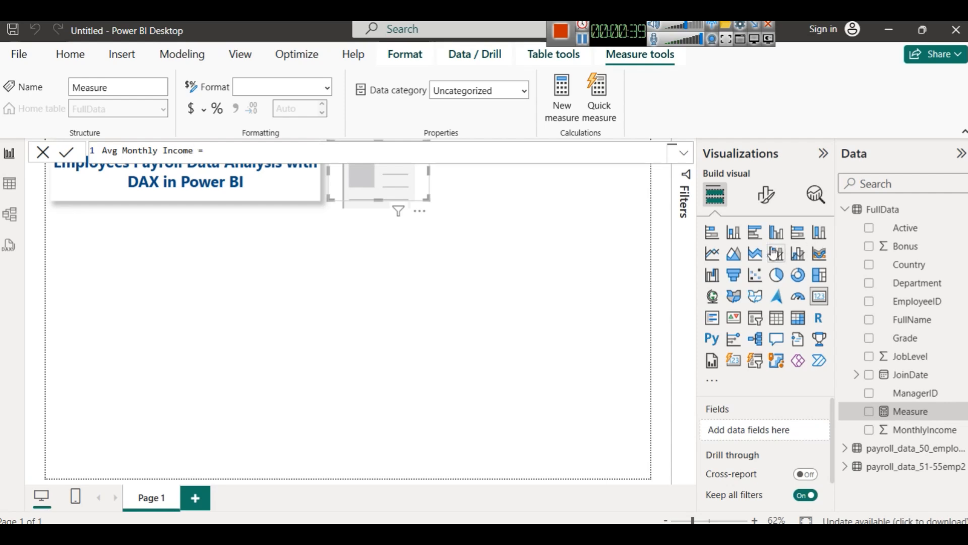
Step: Define the Avg Monthly Income measure as AVERAGE(FullData[MonthlyIncome]) and commit the formula
type("AVERAG")
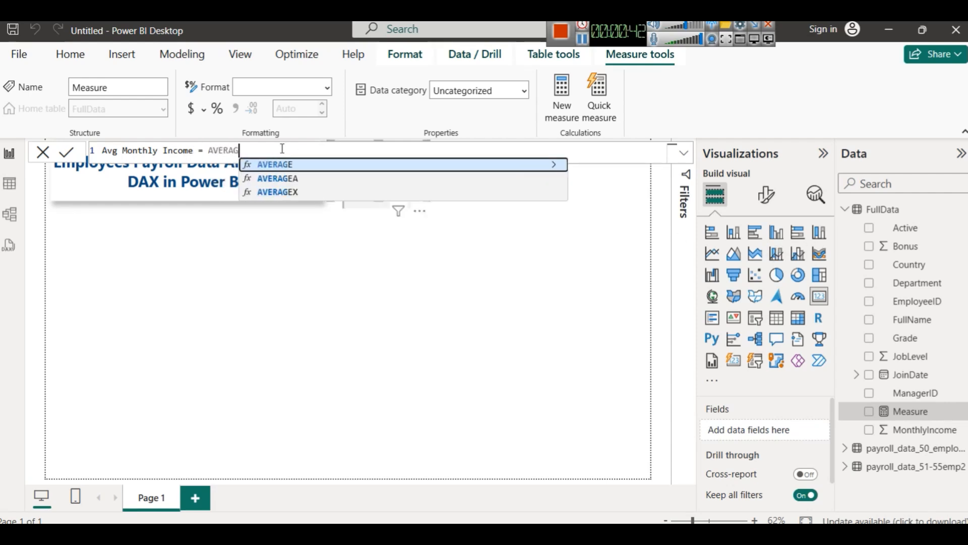
key("Tab")
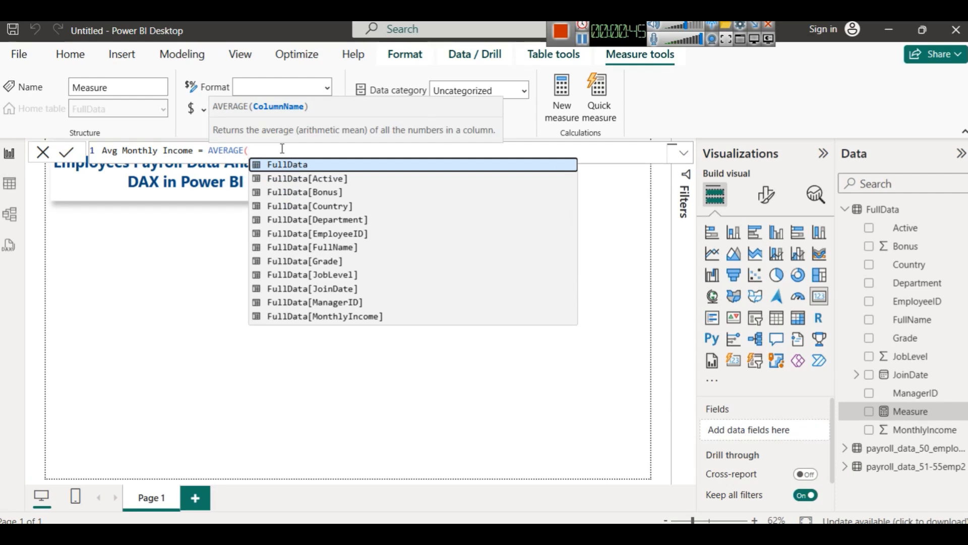
key("Down")
key("Down")
key("Down")
key("Down")
key("Down")
key("Down")
key("Down")
key("Down")
key("Down")
key("Down")
key("Down")
key("Tab")
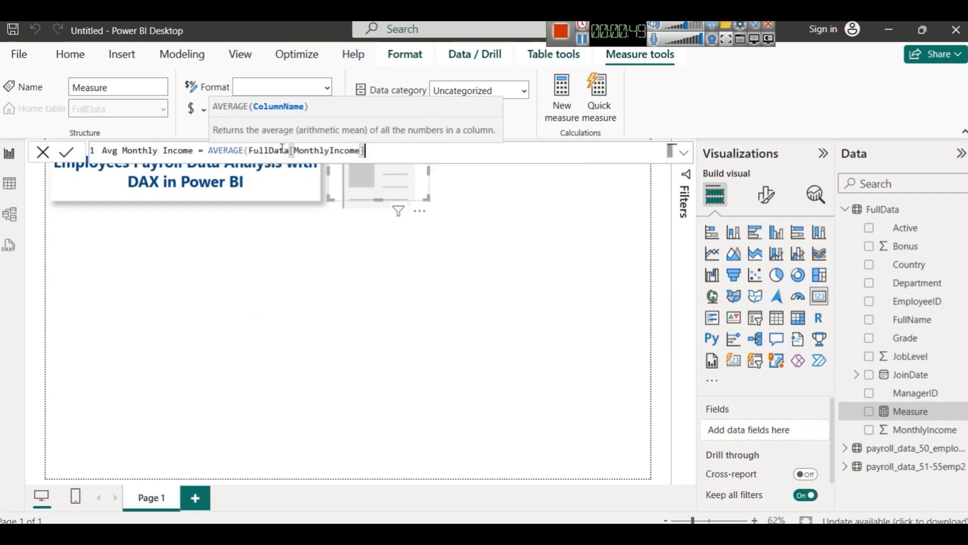
type(")")
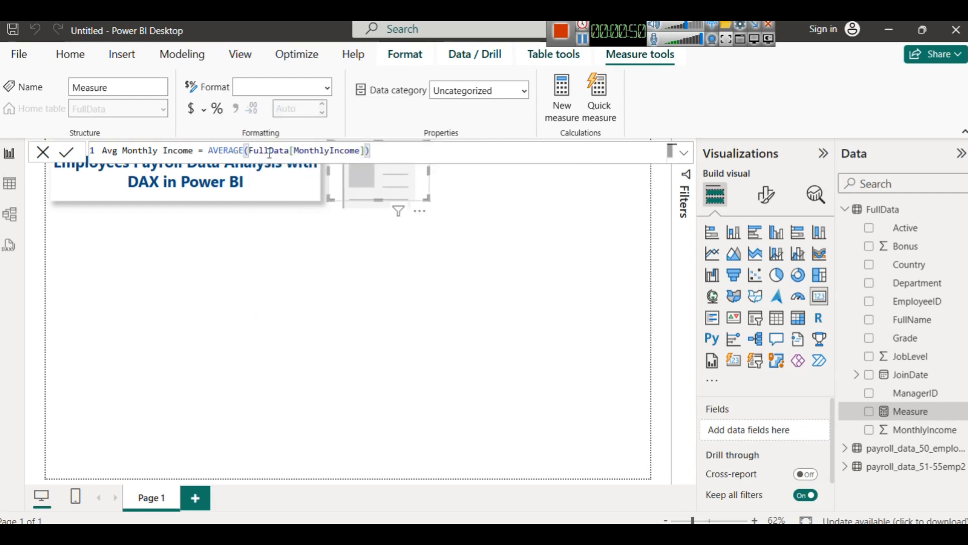
left_click(67, 154)
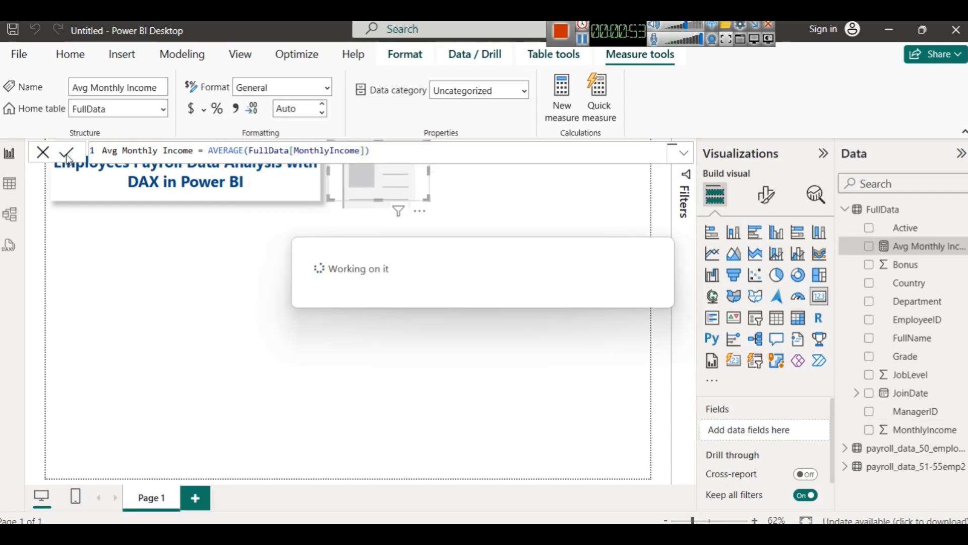
Step: Populate the empty card with the Avg Monthly Income measure
left_click_drag(908, 247, 363, 194)
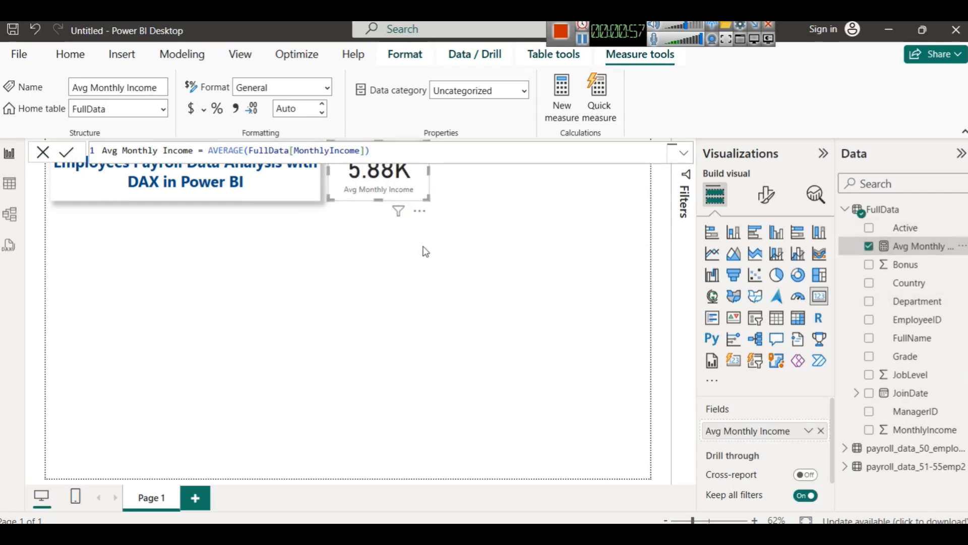
left_click(444, 256)
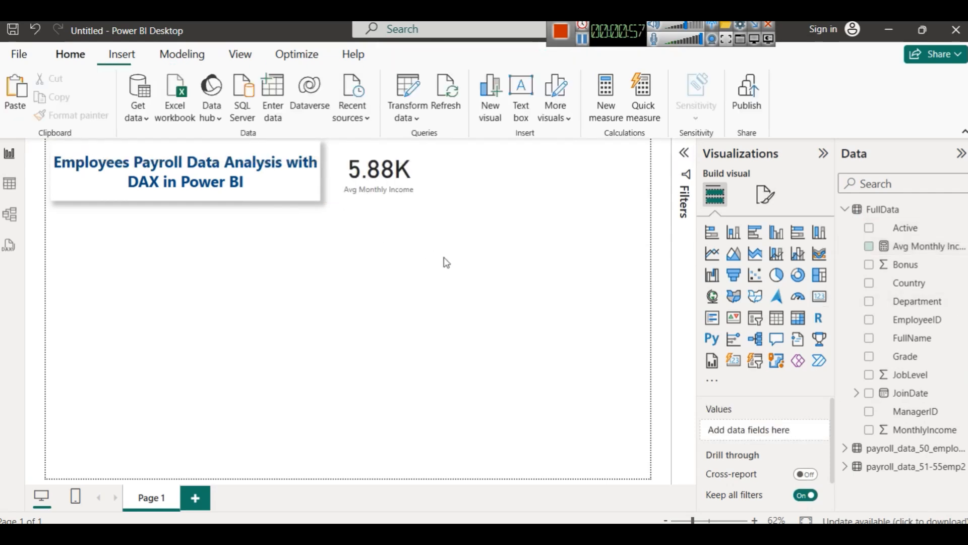
left_click(383, 154)
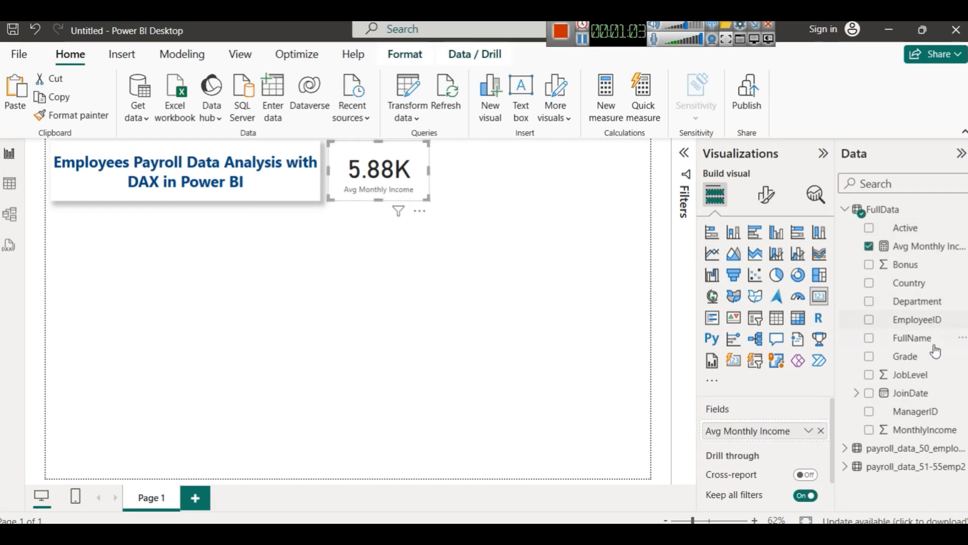
Step: Turn on the shadow effect for the Avg Monthly Income card and nudge the card slightly closer to the title box
left_click(767, 194)
left_click(229, 181)
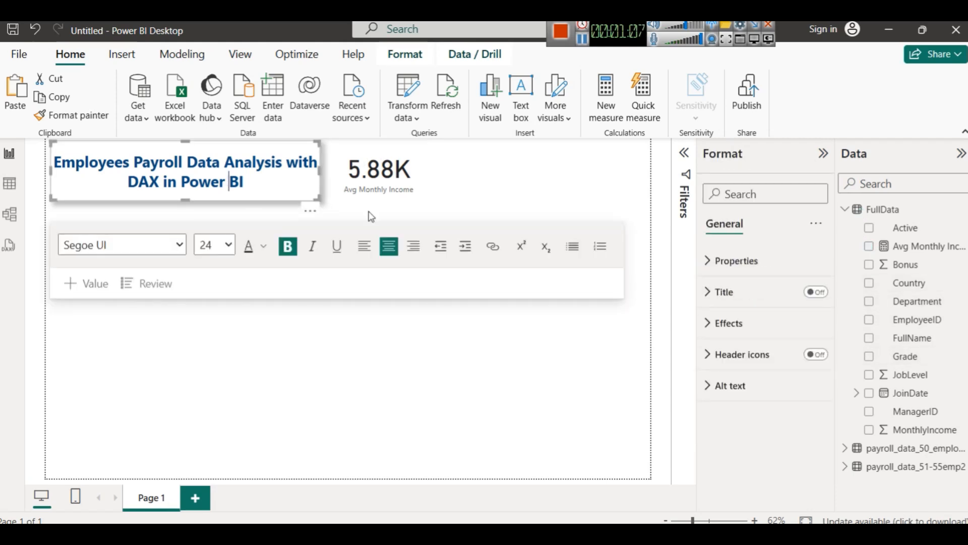
left_click(348, 185)
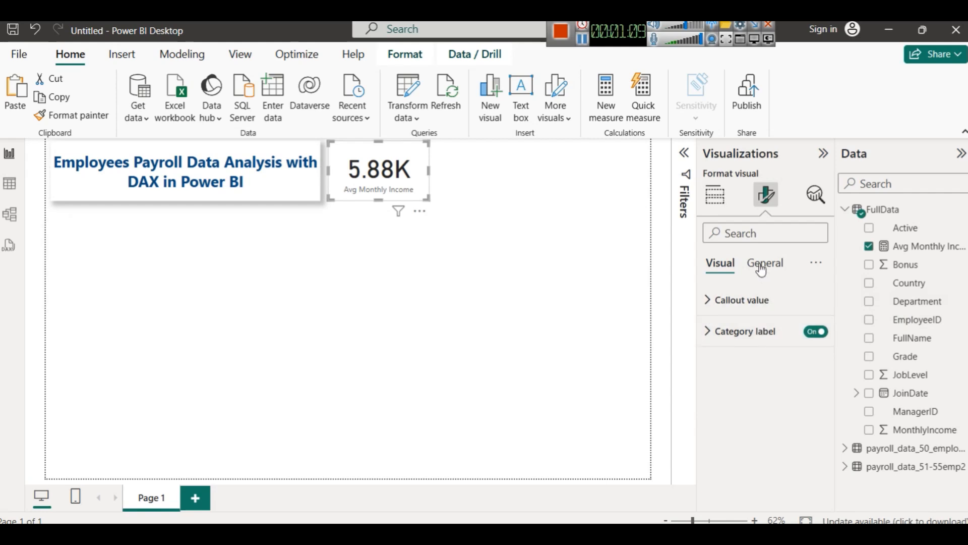
left_click(765, 263)
left_click(765, 372)
scroll(787, 424, "down", 1)
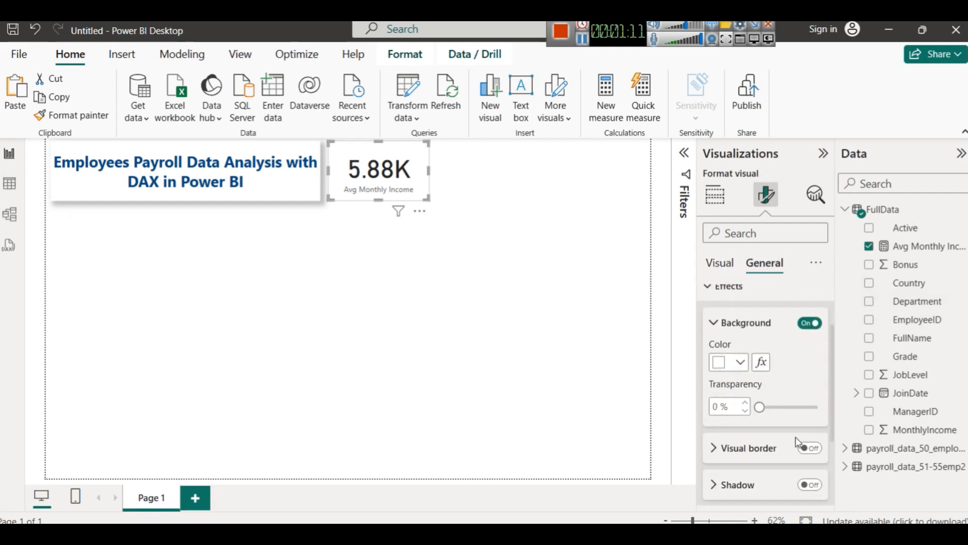
left_click(807, 487)
left_click(476, 223)
left_click(394, 191)
left_click_drag(380, 142, 382, 151)
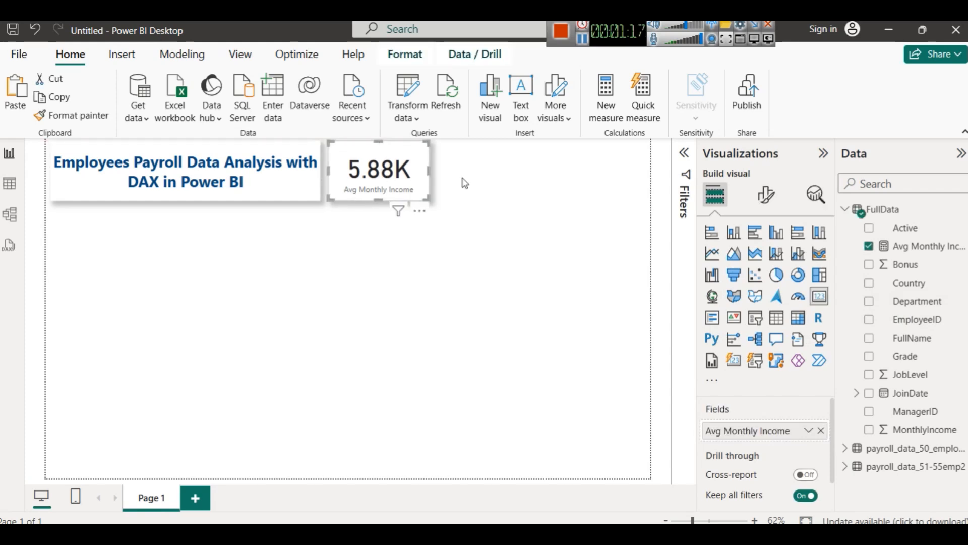
Step: Set the card's callout value to font size 35 and a dark blue color matching the title
left_click(766, 195)
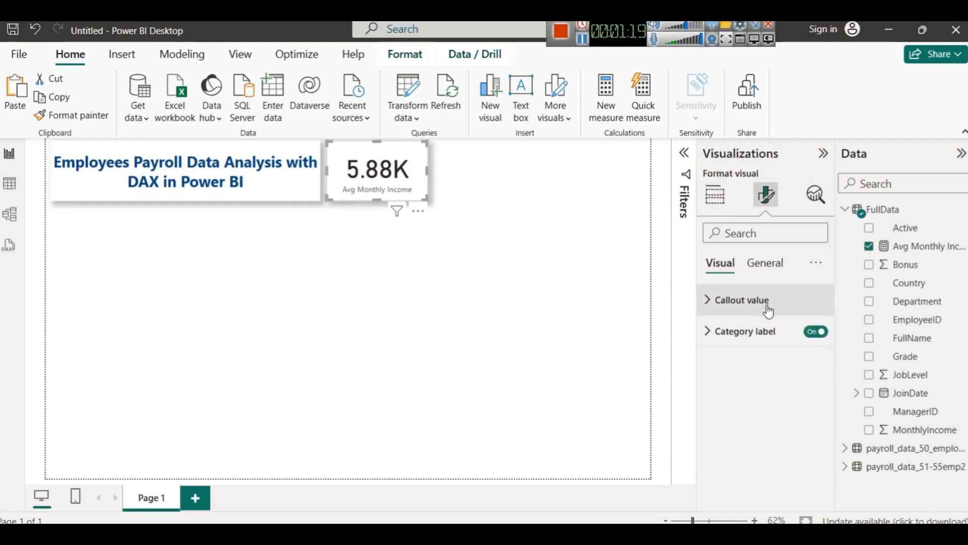
left_click(766, 303)
left_click(797, 351)
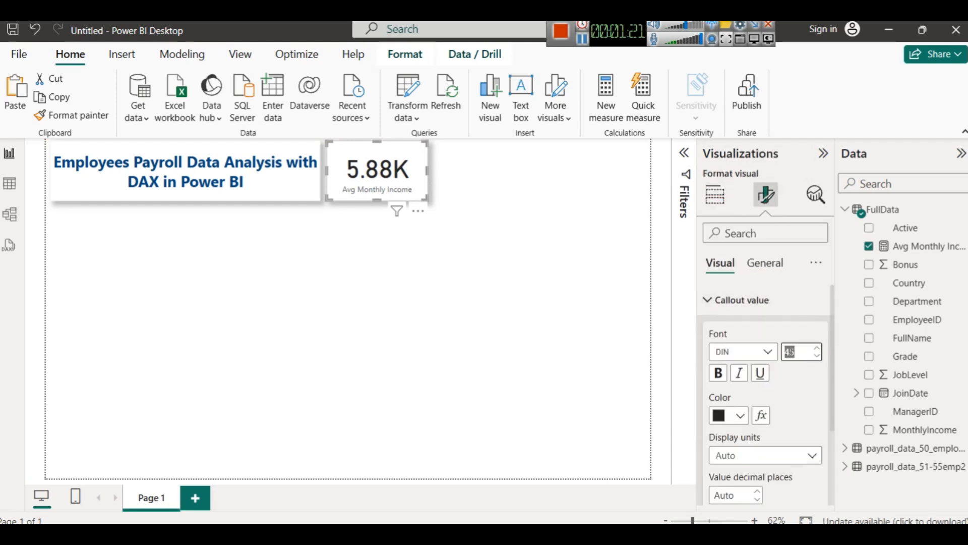
type("35")
left_click(740, 415)
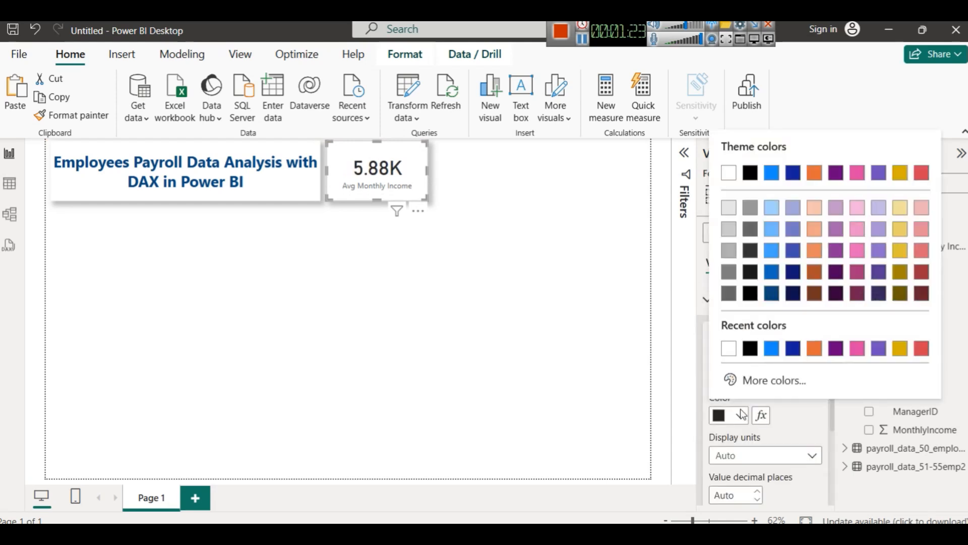
left_click(772, 294)
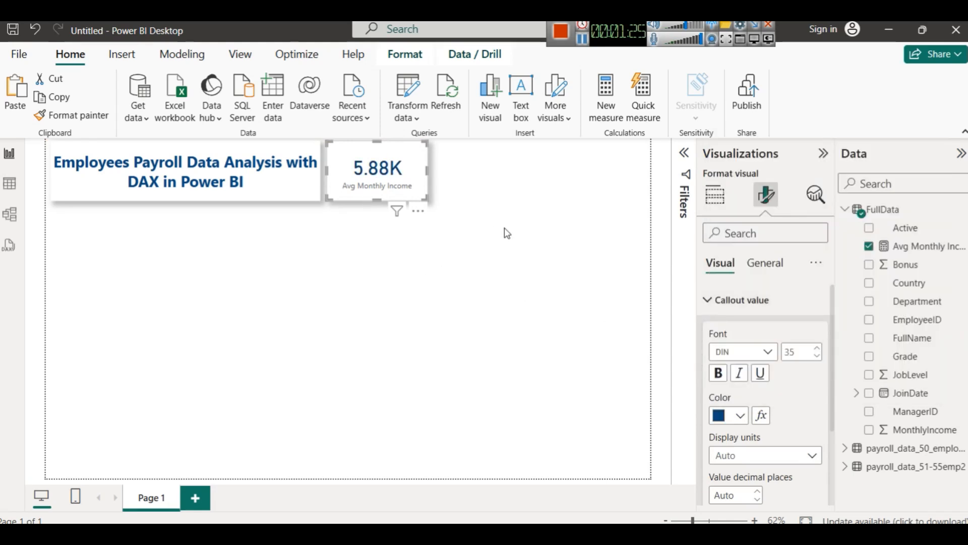
Step: Change the card's category label color to dark purple and deselect the card
scroll(756, 404, "down", 3)
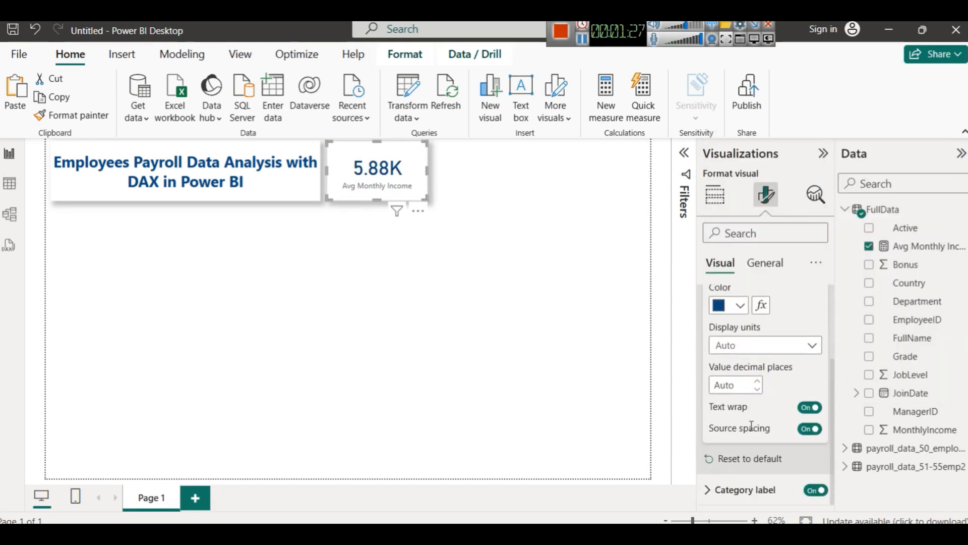
left_click(746, 487)
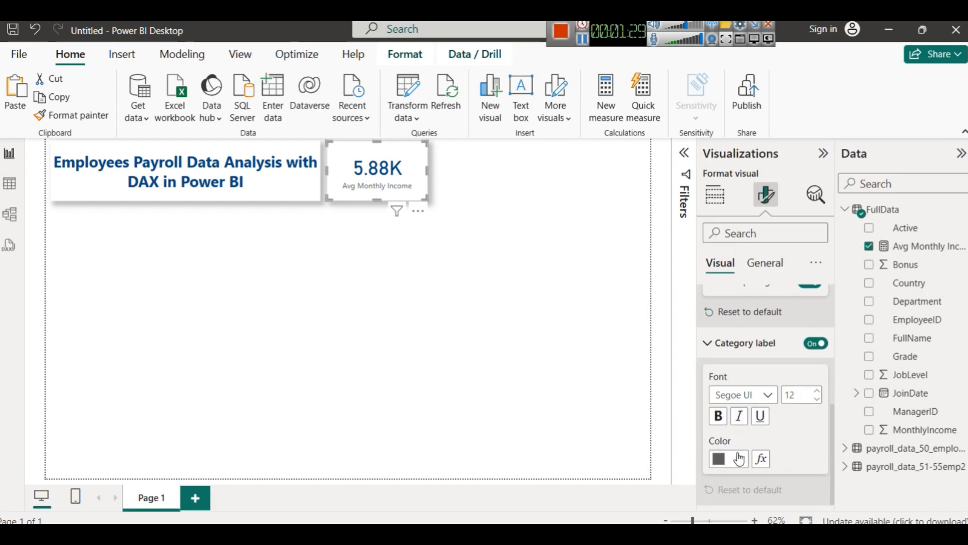
left_click(739, 458)
left_click(836, 336)
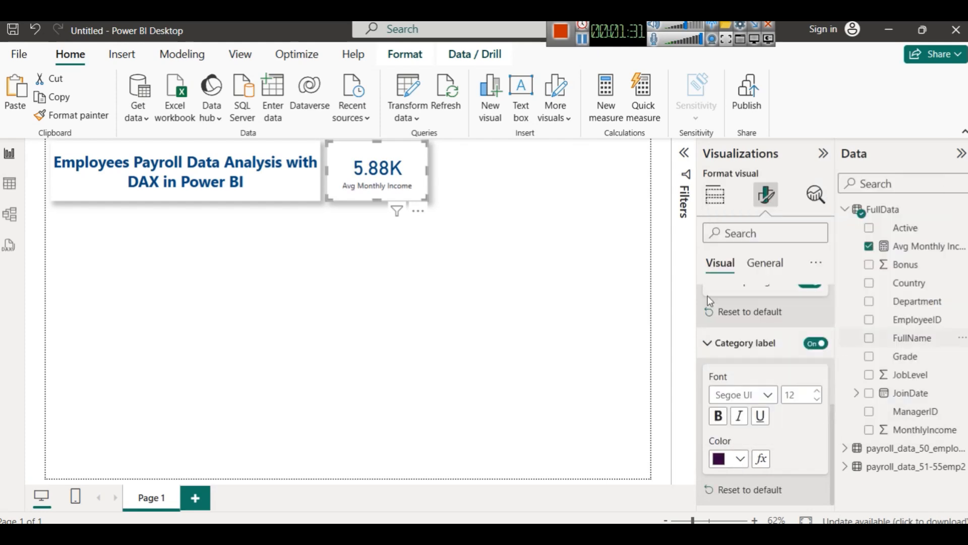
left_click(494, 257)
Step: Duplicate the Avg Monthly Income card and place the copy directly to the right of the original
left_click(409, 185)
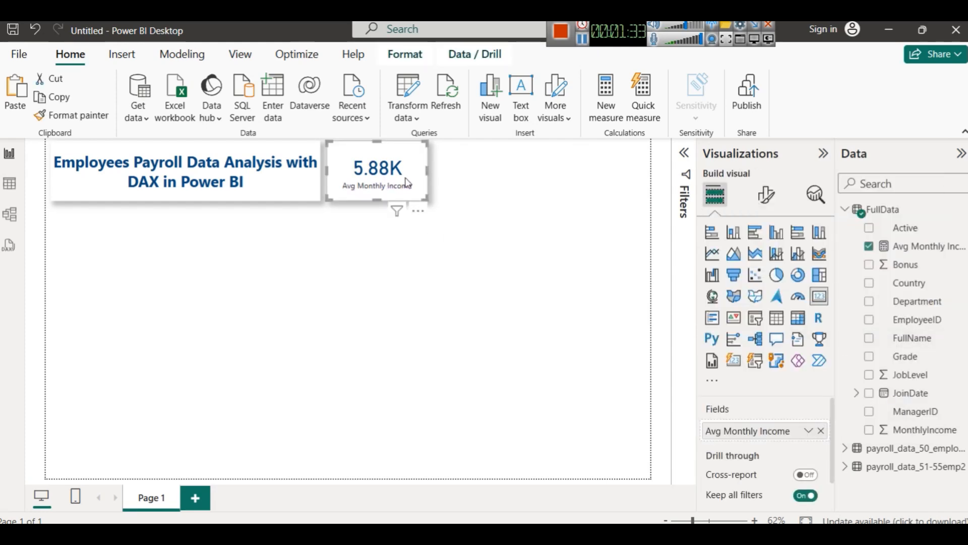
key("ctrl+v")
left_click_drag(391, 173, 469, 187)
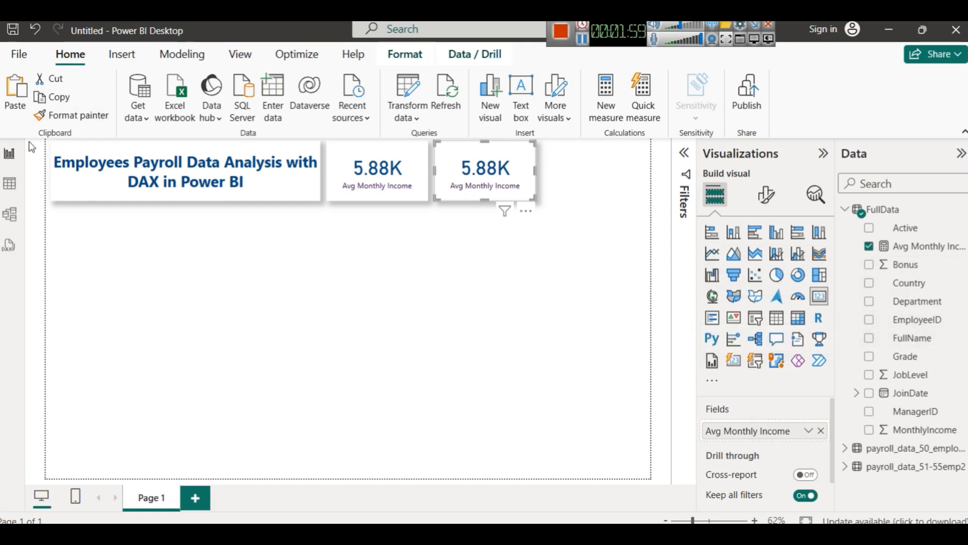
Step: Check the FullData table in Table view, return to the report page and select the original Avg Monthly Income card
left_click(14, 184)
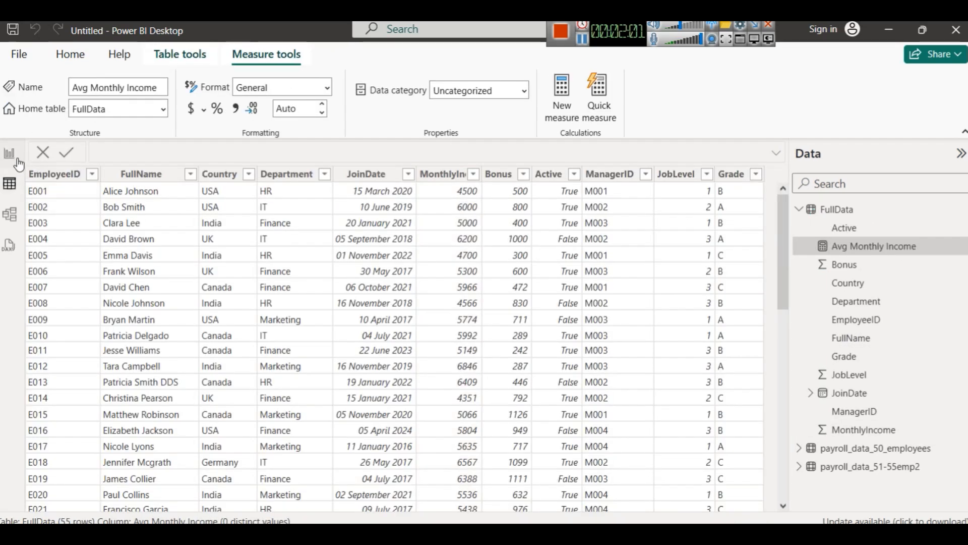
left_click(10, 153)
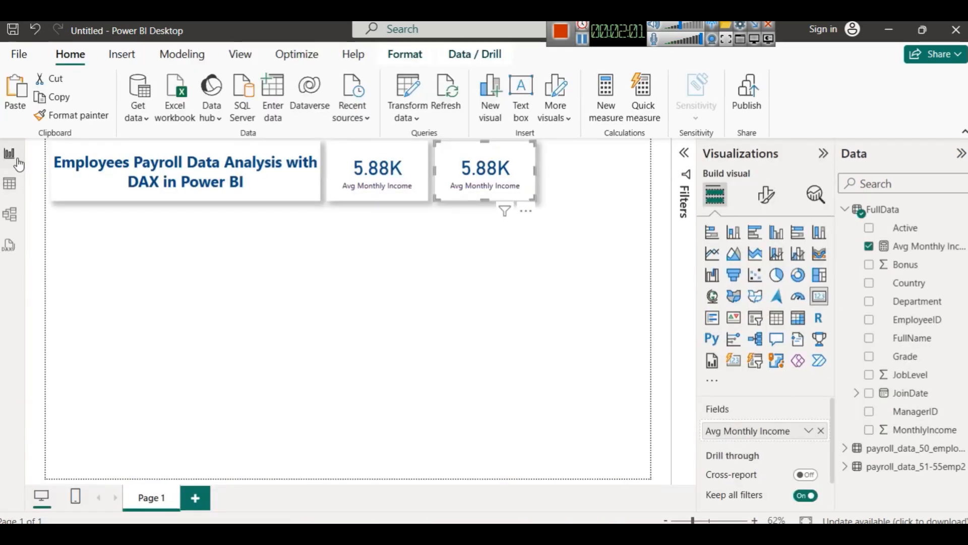
left_click(388, 182)
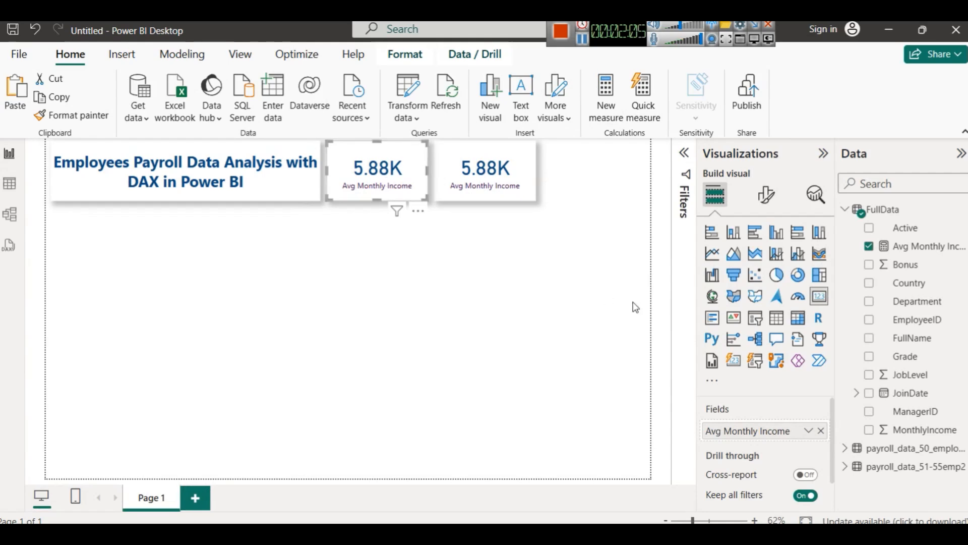
left_click(734, 233)
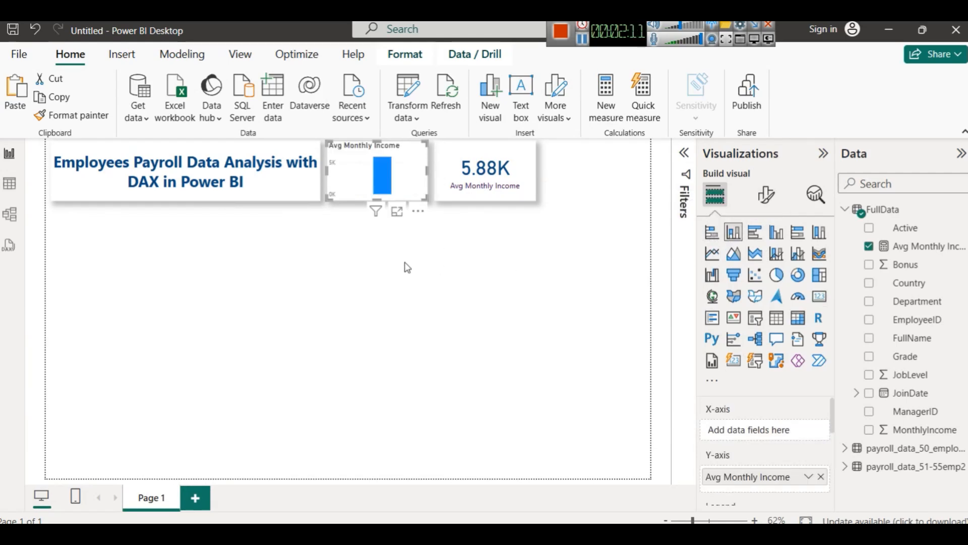
key("ctrl+z")
left_click(502, 242)
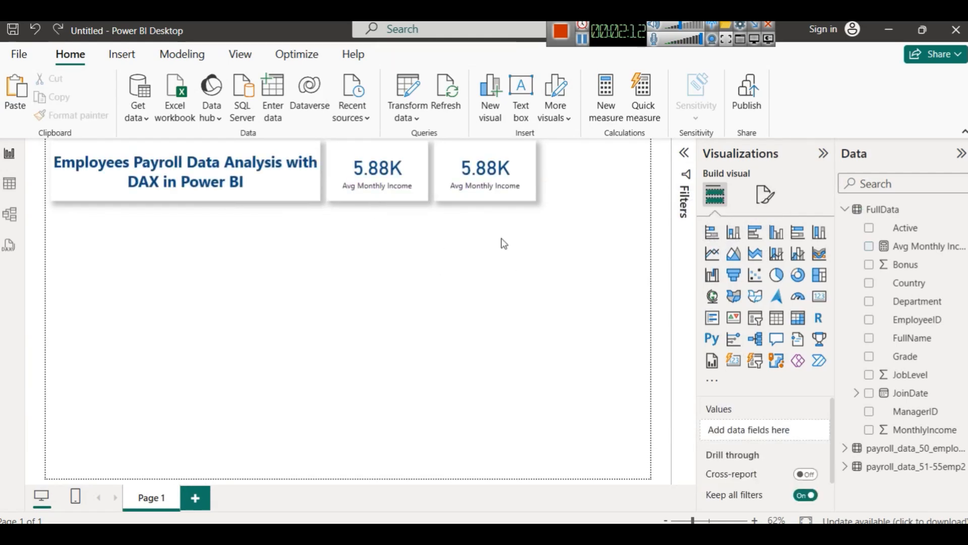
Step: Insert an empty stacked column chart below the title, about half the title's width and taller than its default size
left_click(737, 240)
left_click_drag(166, 279, 165, 262)
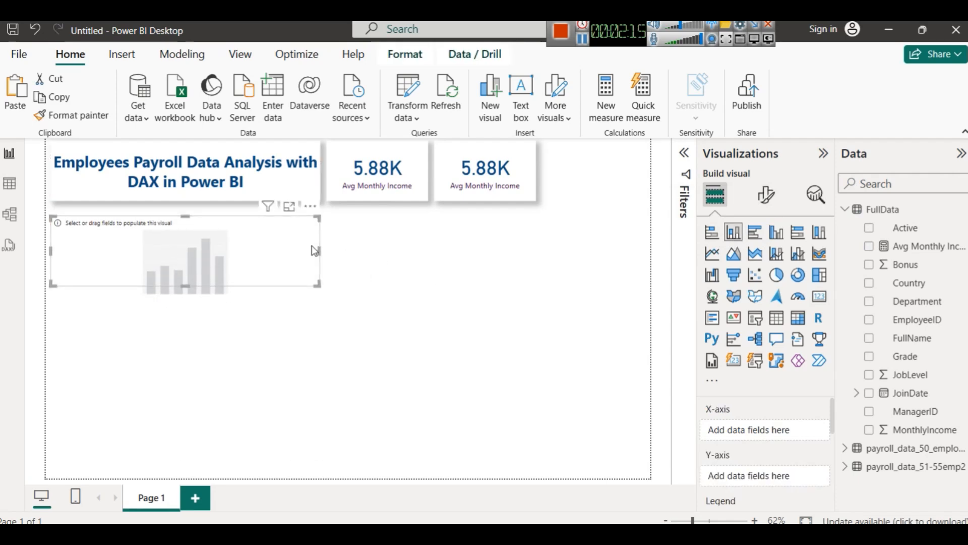
left_click_drag(317, 251, 185, 251)
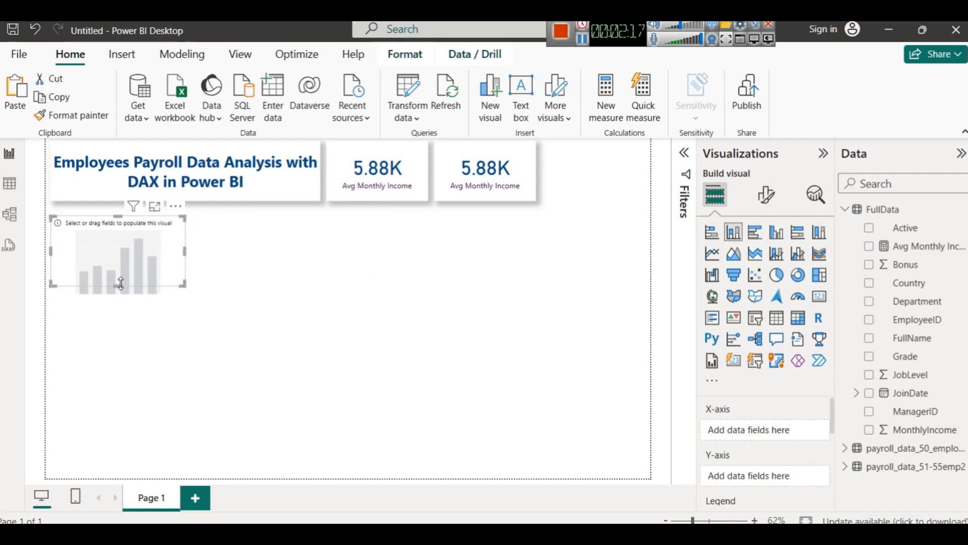
left_click_drag(125, 286, 121, 313)
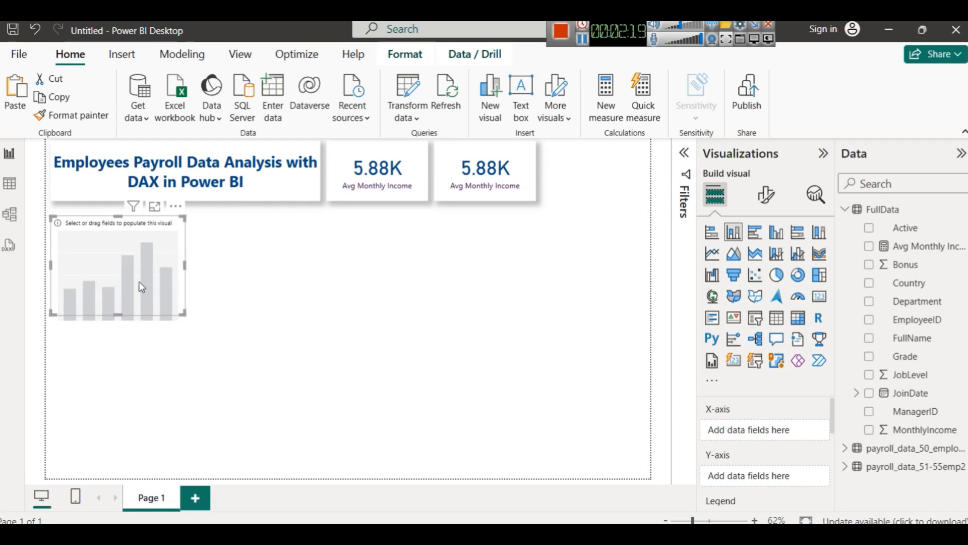
Step: Plot Avg Monthly Income by Department in the column chart and widen the chart slightly
left_click_drag(918, 301, 791, 430)
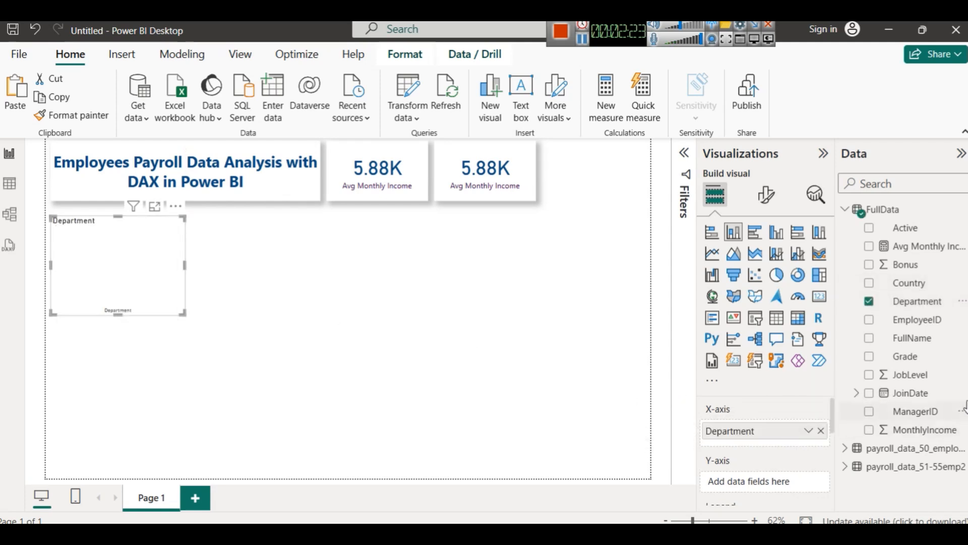
mouse_move(926, 252)
left_mouse_down()
mouse_move(893, 382)
mouse_move(802, 457)
mouse_move(791, 485)
left_mouse_up()
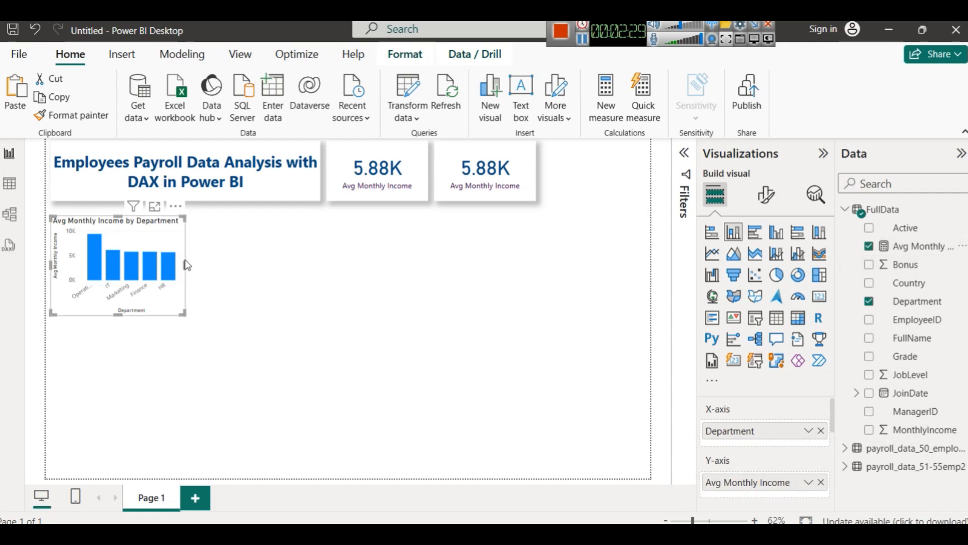
left_click_drag(187, 265, 195, 266)
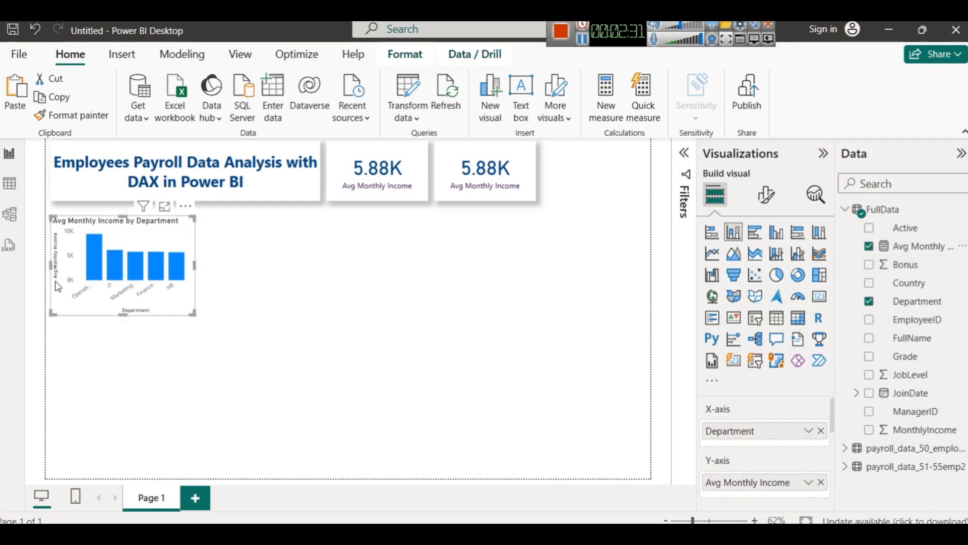
Step: Turn on data labels for the Avg Monthly Income by Department chart
left_click(766, 195)
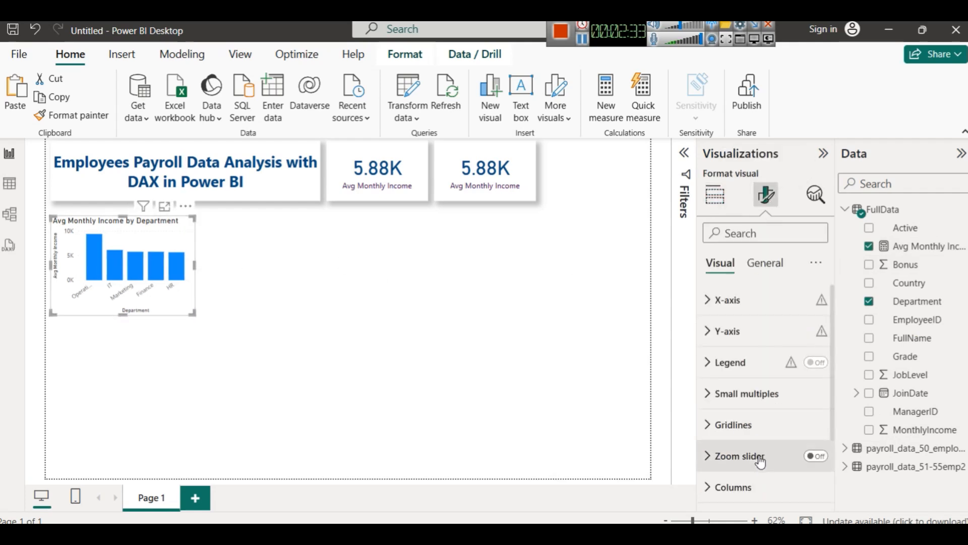
scroll(761, 462, "down", 3)
left_click(816, 428)
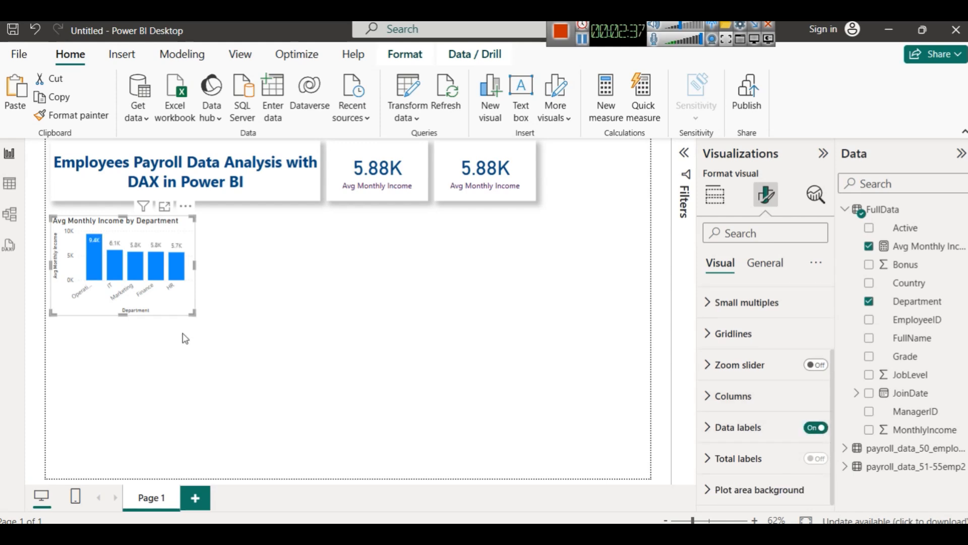
mouse_move(94, 250)
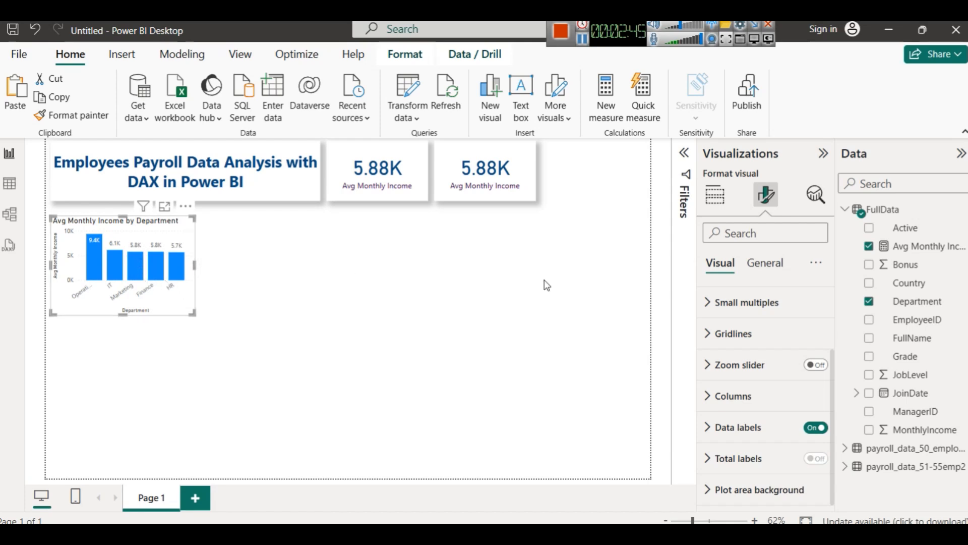
Step: Set the chart title's text color to dark purple and center it
left_click(765, 263)
left_click(793, 334)
scroll(777, 399, "down", 3)
left_click(741, 398)
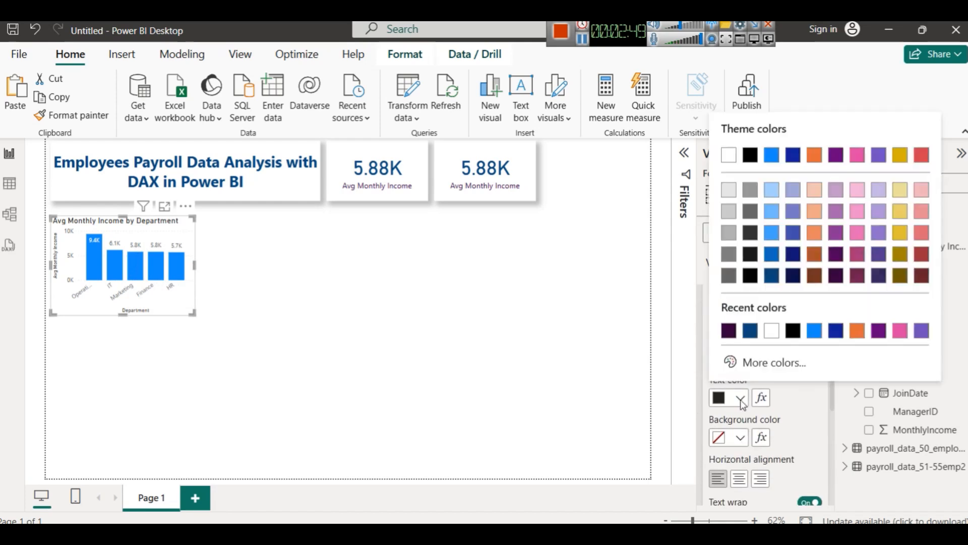
left_click(730, 332)
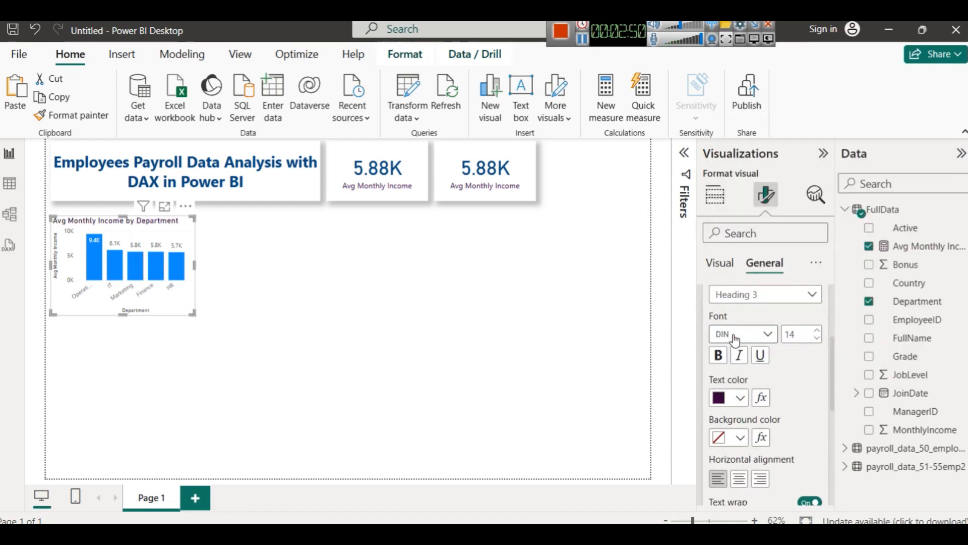
left_click(740, 478)
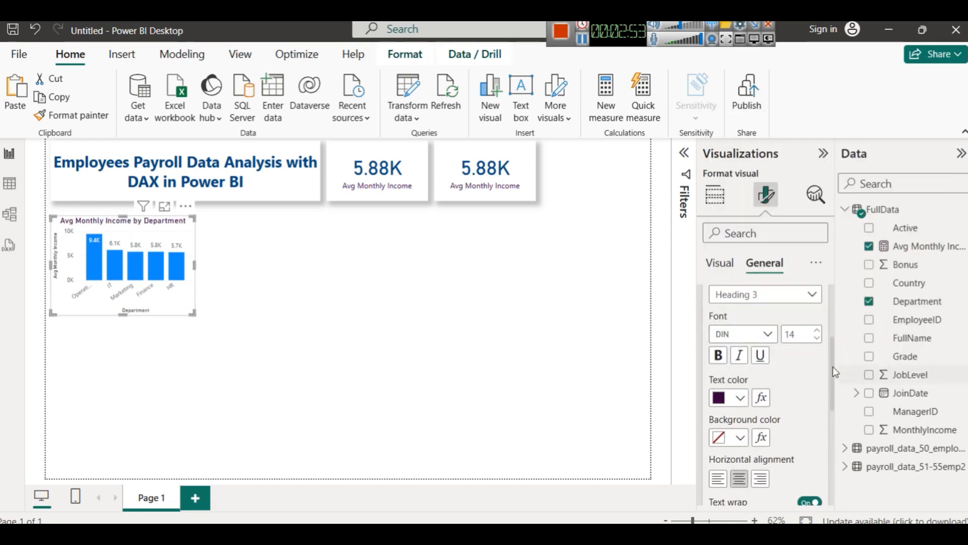
Step: Change the chart's column color to a dark blue matching the report title and deselect the chart
left_click(719, 261)
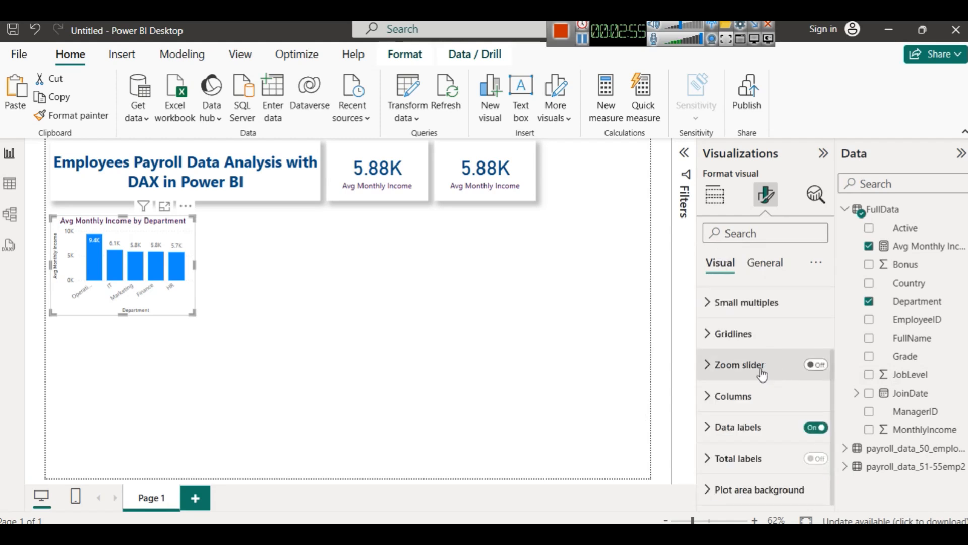
left_click(761, 396)
scroll(772, 396, "down", 1)
left_click(759, 396)
left_click(806, 496)
left_click(729, 395)
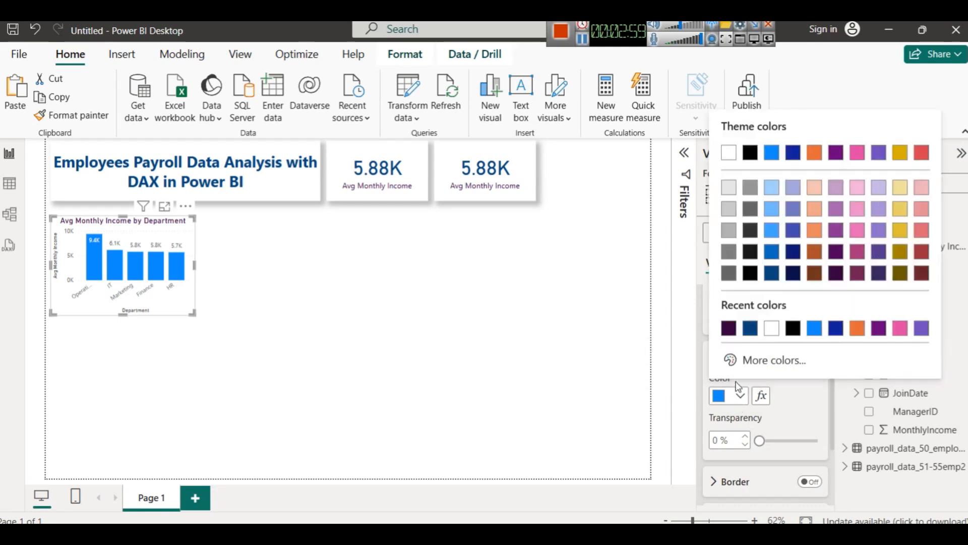
left_click(755, 283)
left_click(338, 324)
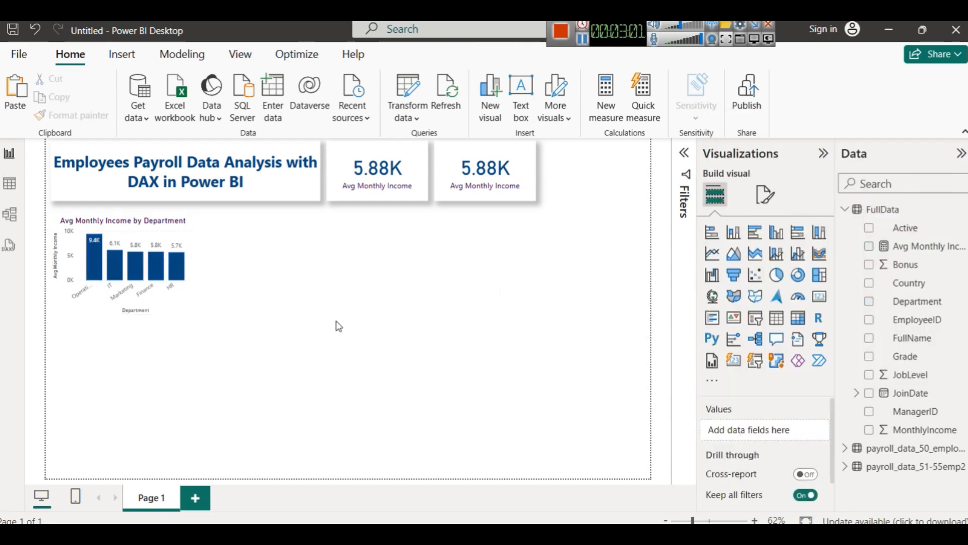
Step: Try to copy the title text box's formatting onto the column chart with Format painter
left_click(239, 182)
left_click(85, 119)
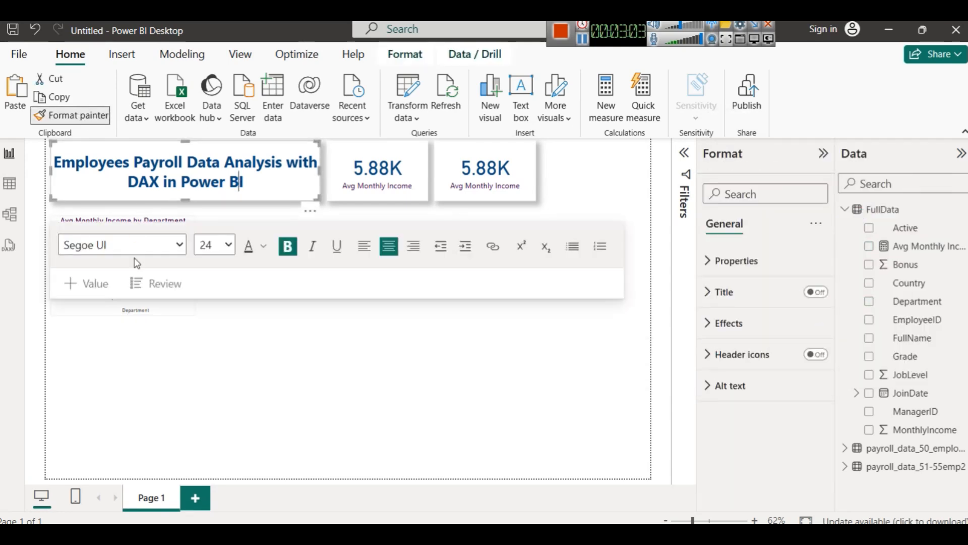
left_click(106, 214)
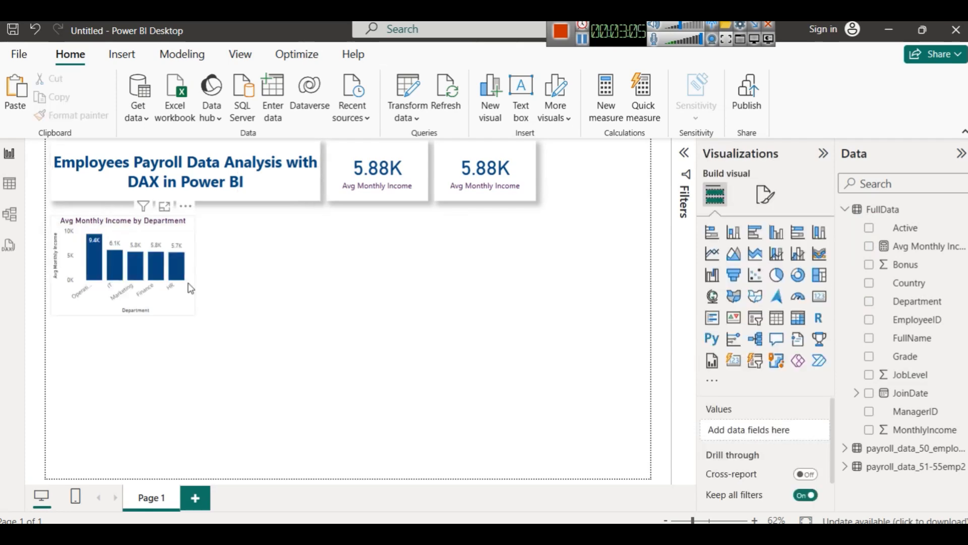
Step: Turn on the shadow effect for the Avg Monthly Income by Department chart and deselect it
left_click(106, 214)
left_click(764, 196)
left_click(764, 263)
left_click(763, 371)
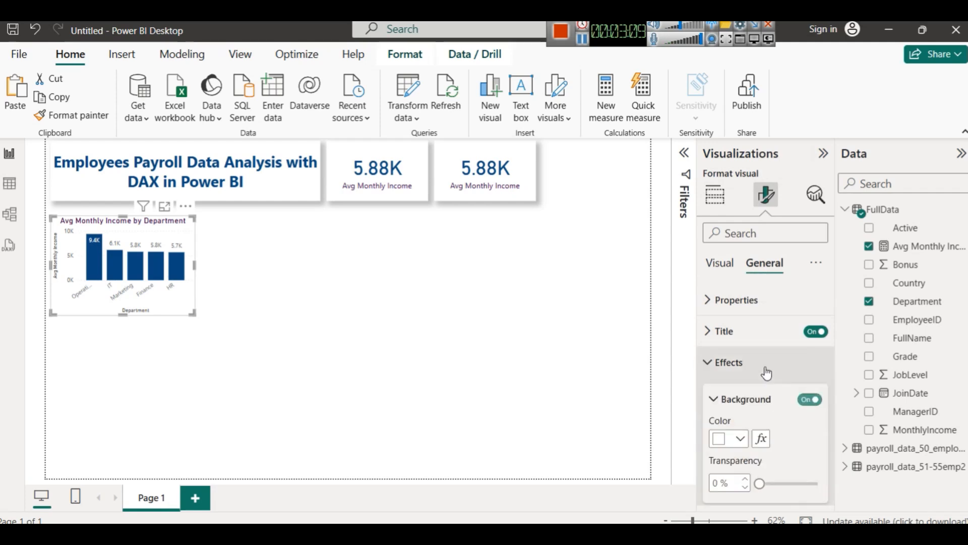
scroll(791, 416, "down", 2)
left_click(813, 409)
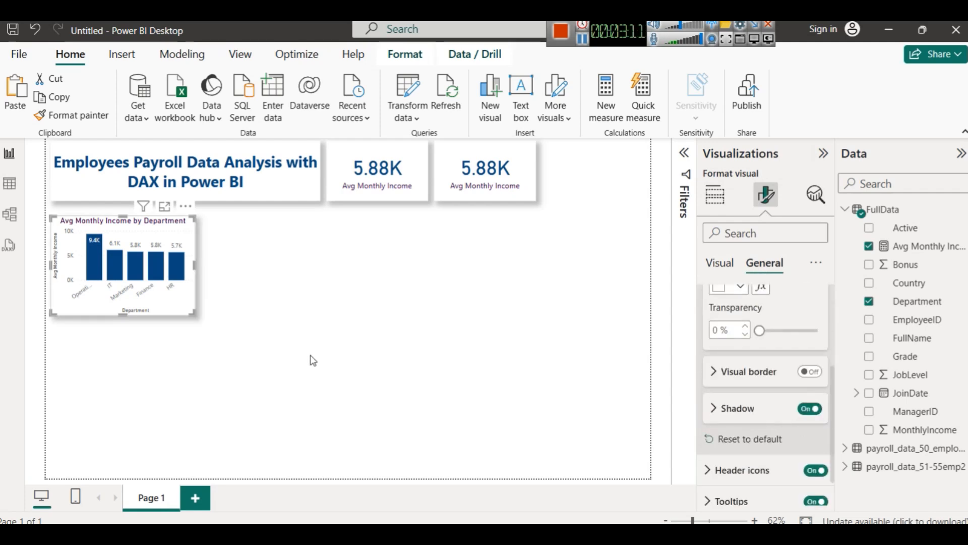
left_click(313, 359)
Step: Widen the department chart slightly and move it up a little closer to the title
left_click(192, 267)
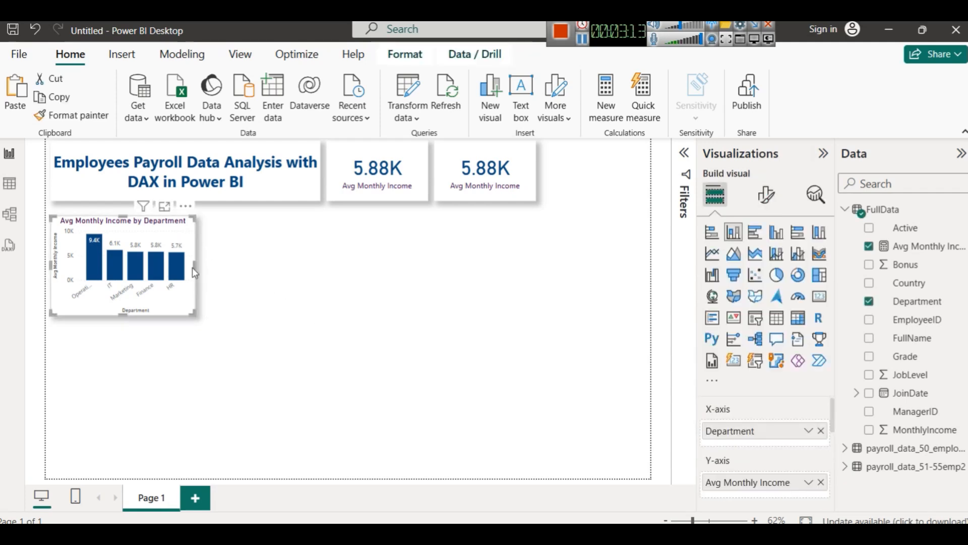
left_click_drag(196, 267, 201, 266)
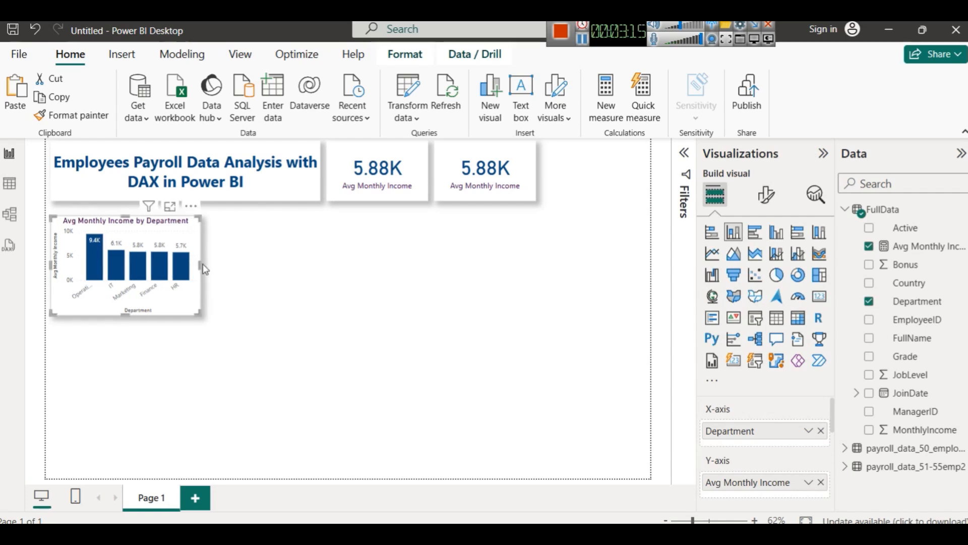
left_click(253, 280)
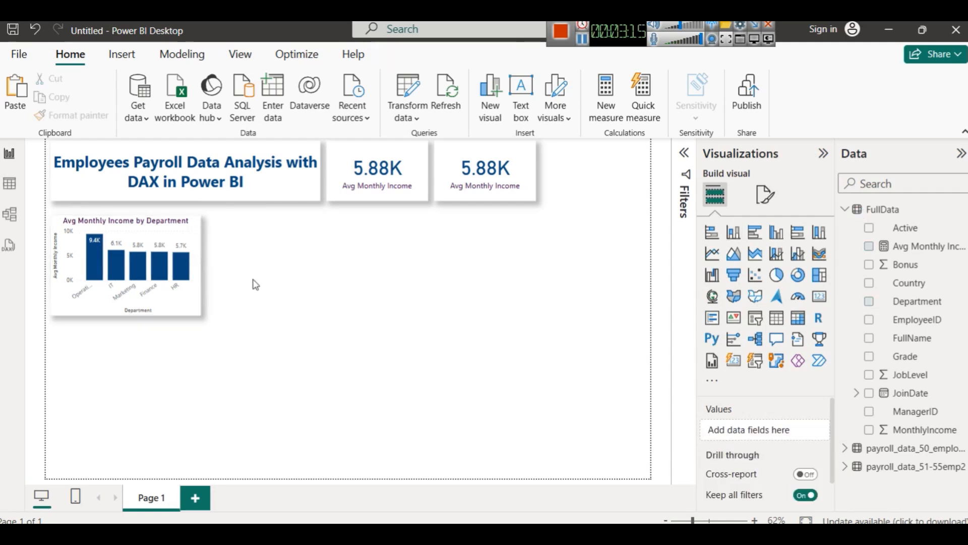
left_click(171, 230)
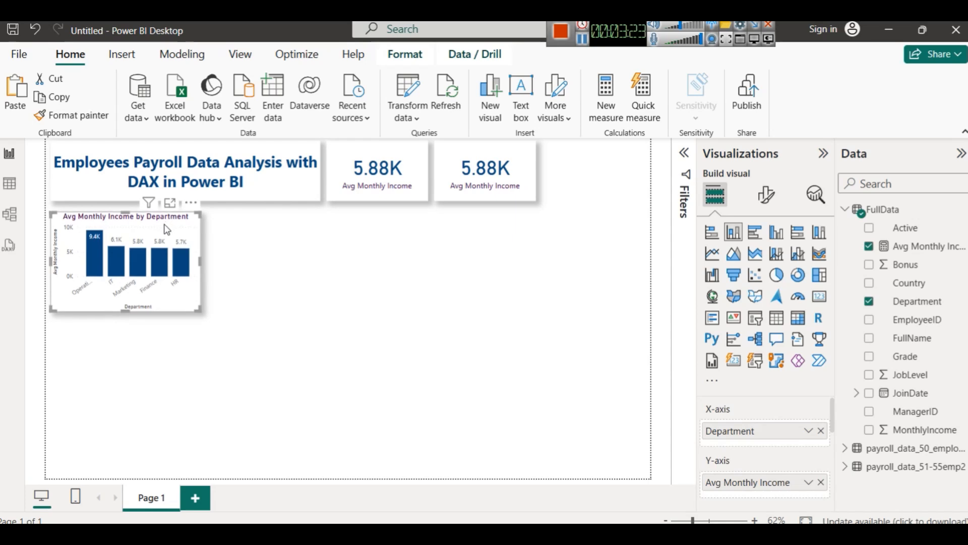
Step: Check the JobLevel and Grade columns of FullData in Table view and return to the report page
left_click(6, 191)
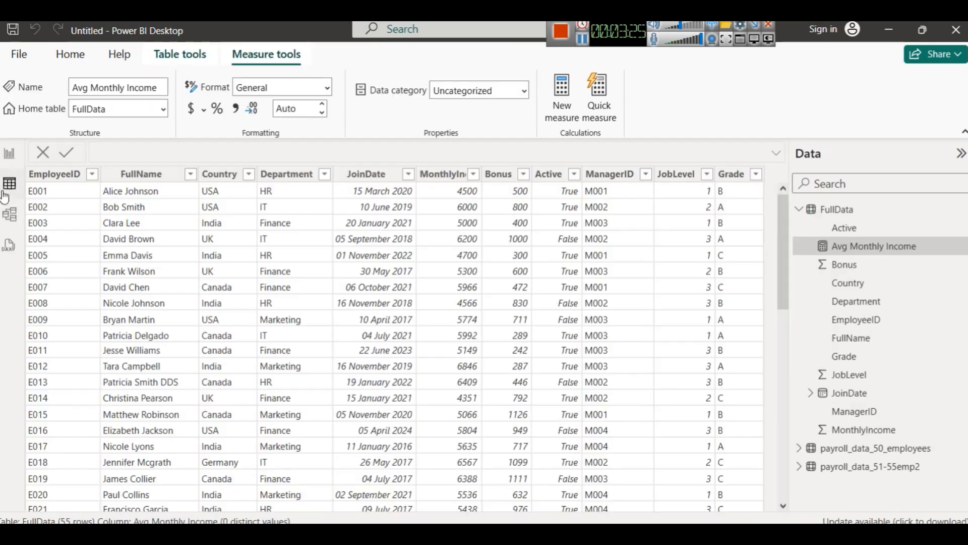
left_click(696, 176)
left_click(729, 178)
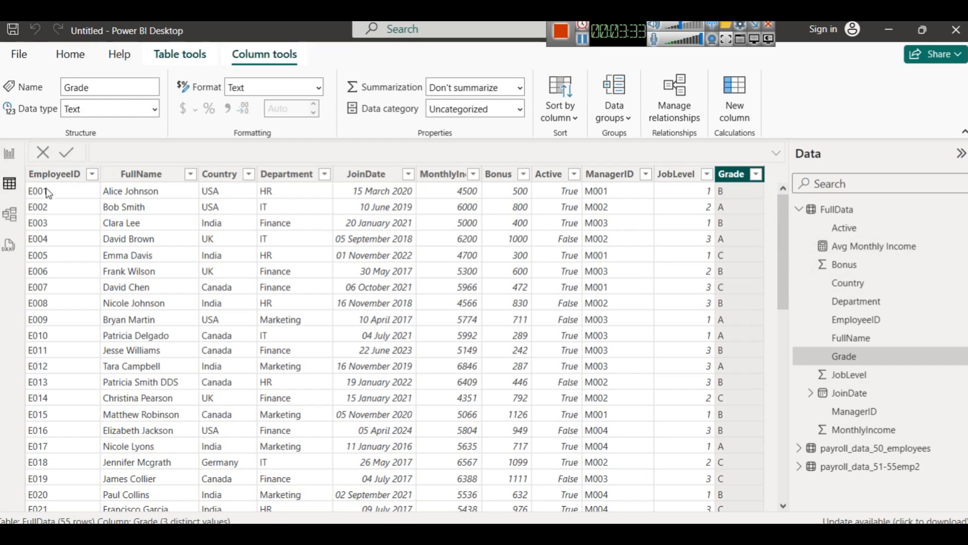
left_click(9, 153)
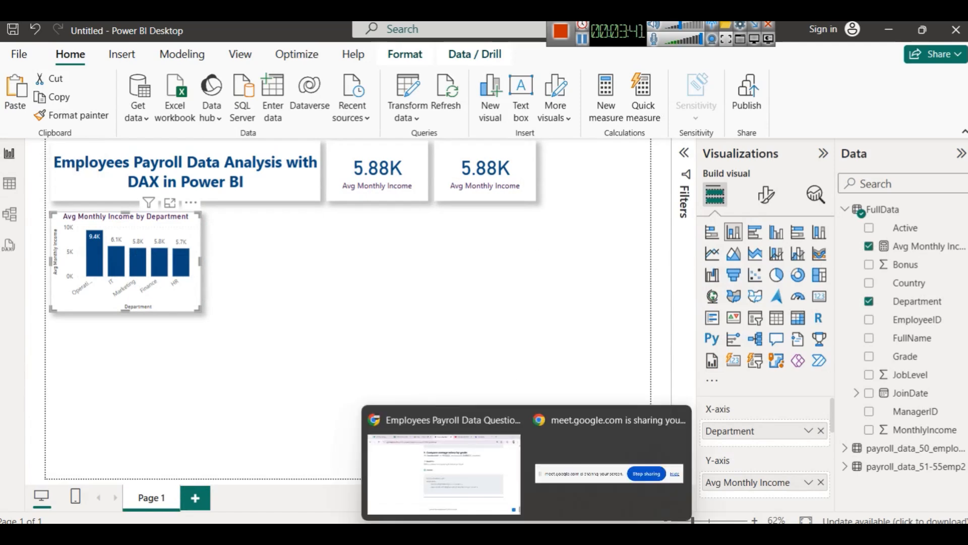
Step: Switch to the payroll questions page in Chrome and copy the AvgIncomePerGrade measure formula from question 6
left_click(483, 425)
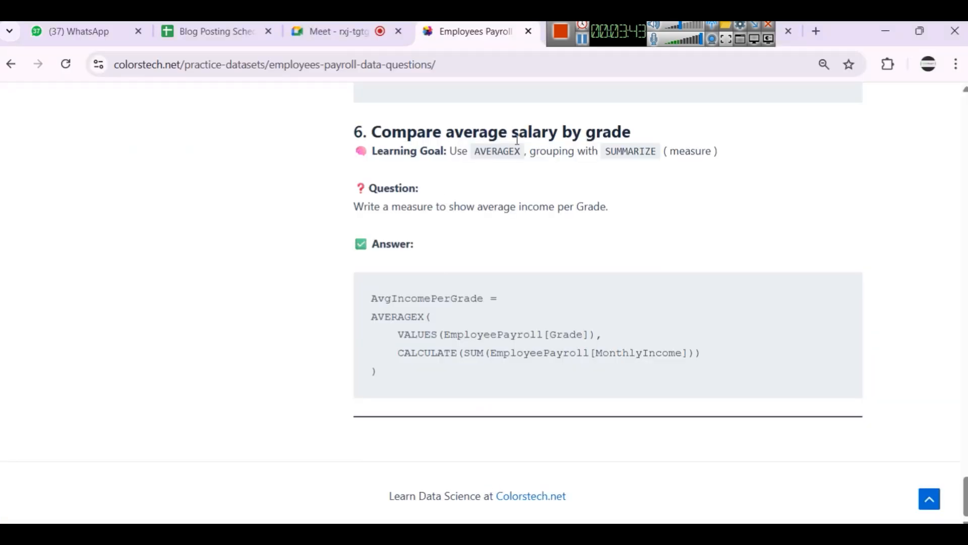
scroll(530, 283, "up", 2)
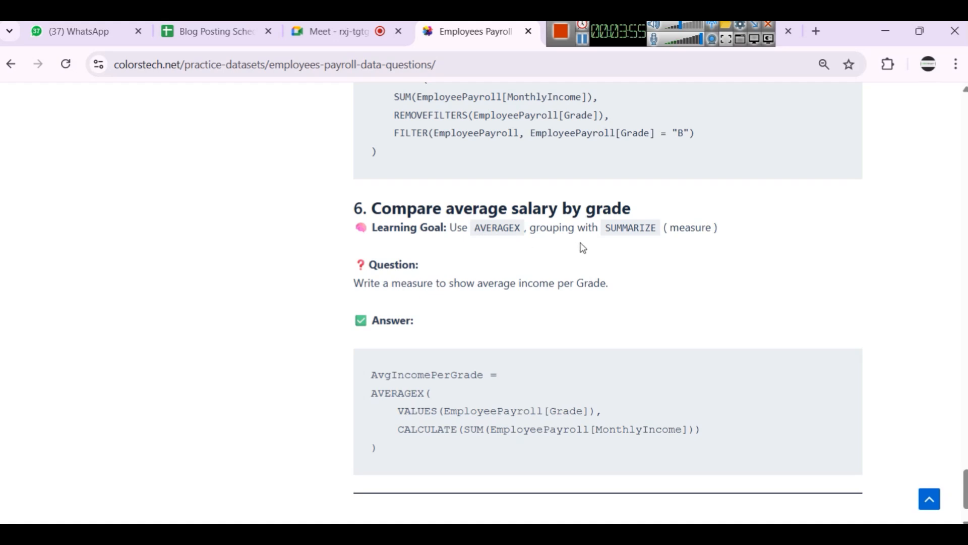
scroll(608, 257, "down", 1)
scroll(608, 258, "down", 1)
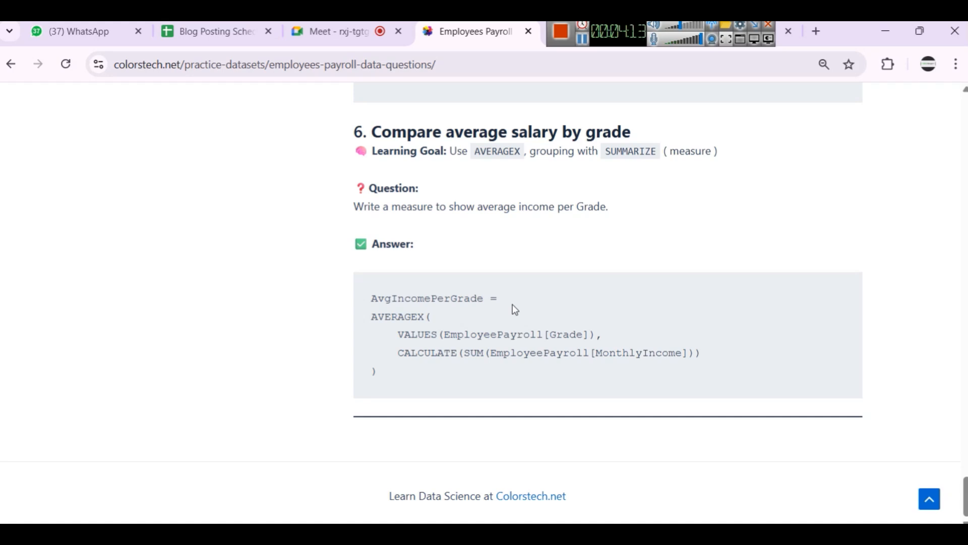
left_click_drag(372, 299, 479, 392)
key("ctrl+c")
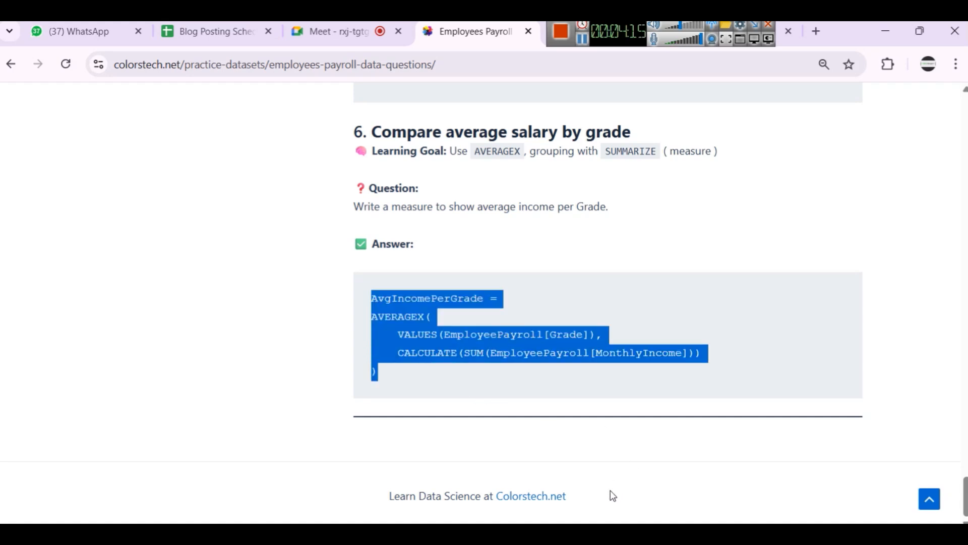
Step: Switch back to the untitled Power BI Desktop report and select the duplicated Avg Monthly Income card
mouse_move(493, 534)
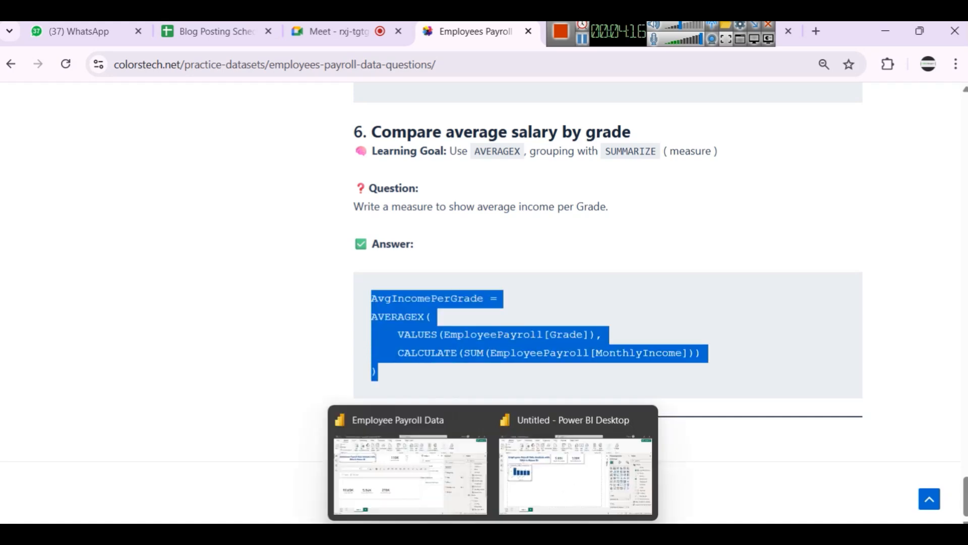
left_click(588, 468)
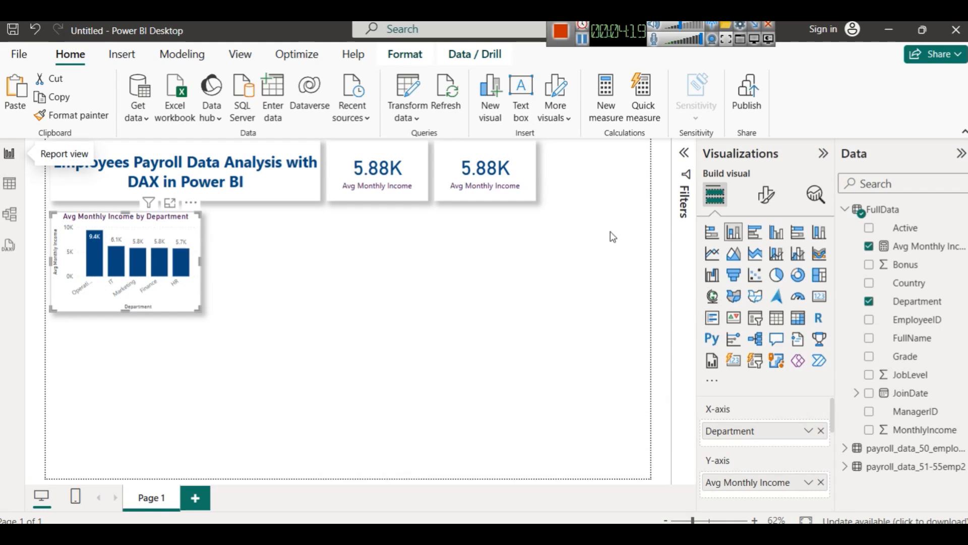
left_click(522, 182)
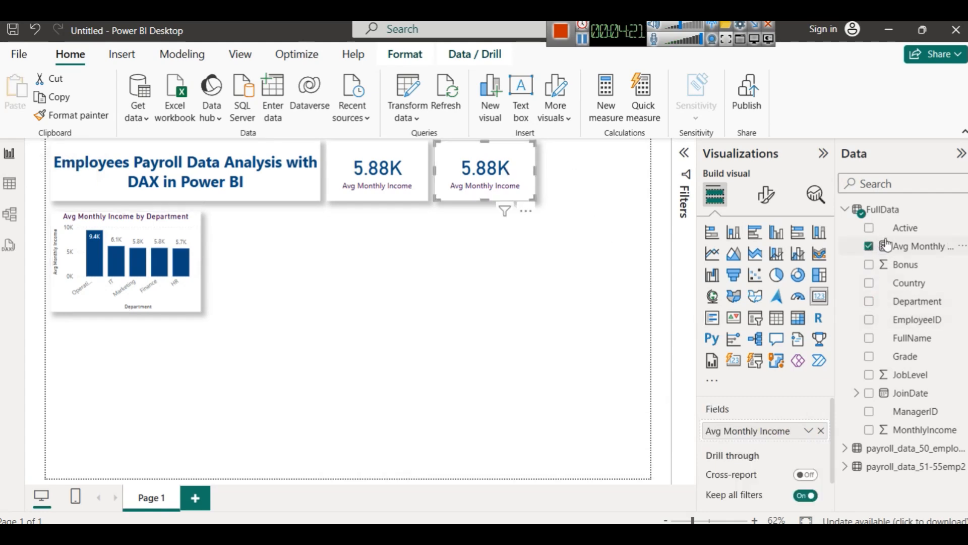
Step: Create a new measure in FullData containing the copied AvgIncomePerGrade formula
right_click(882, 209)
left_click(795, 237)
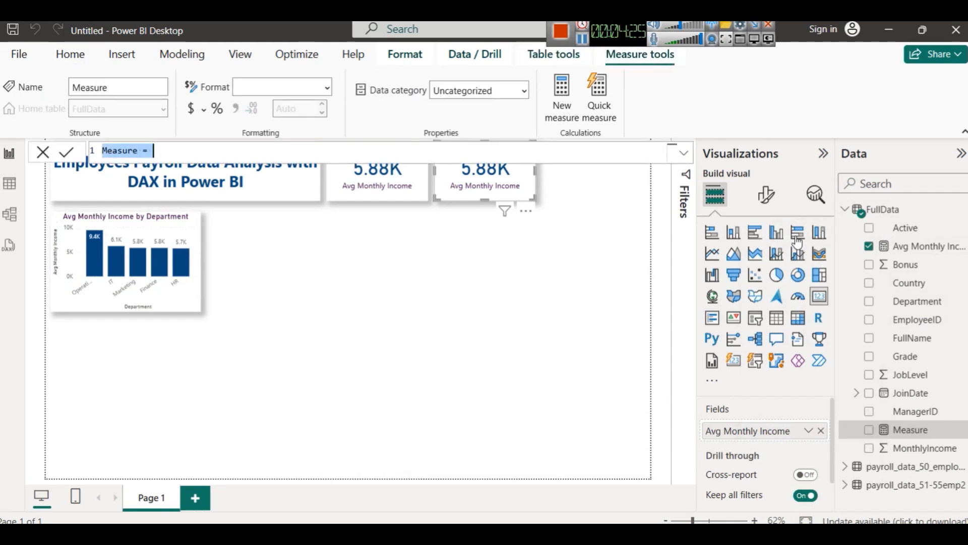
key("ctrl+v")
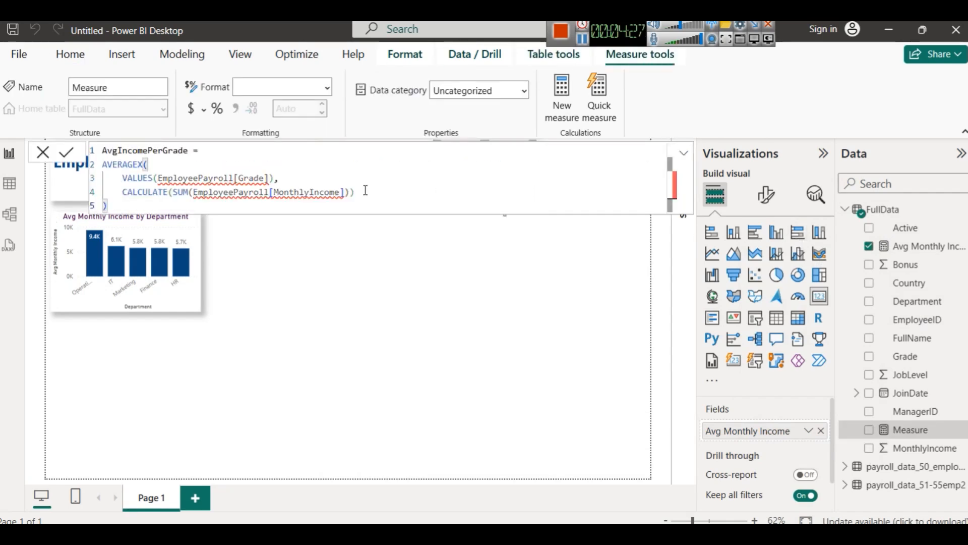
Step: Replace EmployeePayroll[Grade] with FullData[Department] inside VALUES and check the AVERAGEX and VALUES functions in the formula
double_click(199, 179)
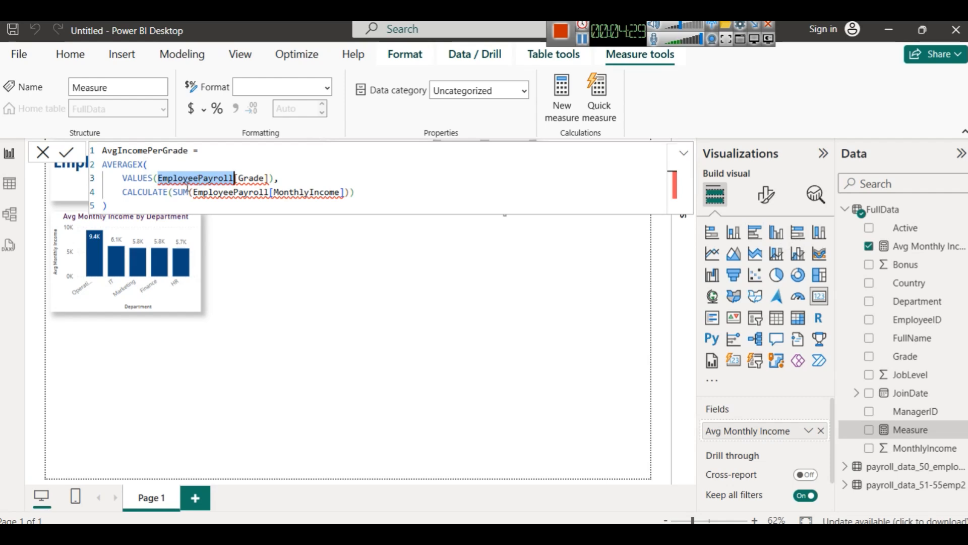
type("FullData")
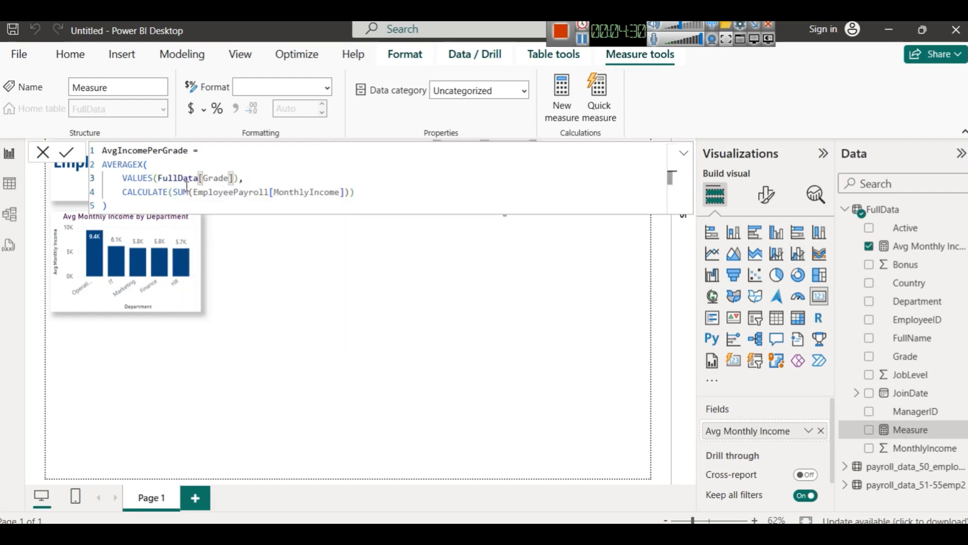
double_click(218, 178)
type("De")
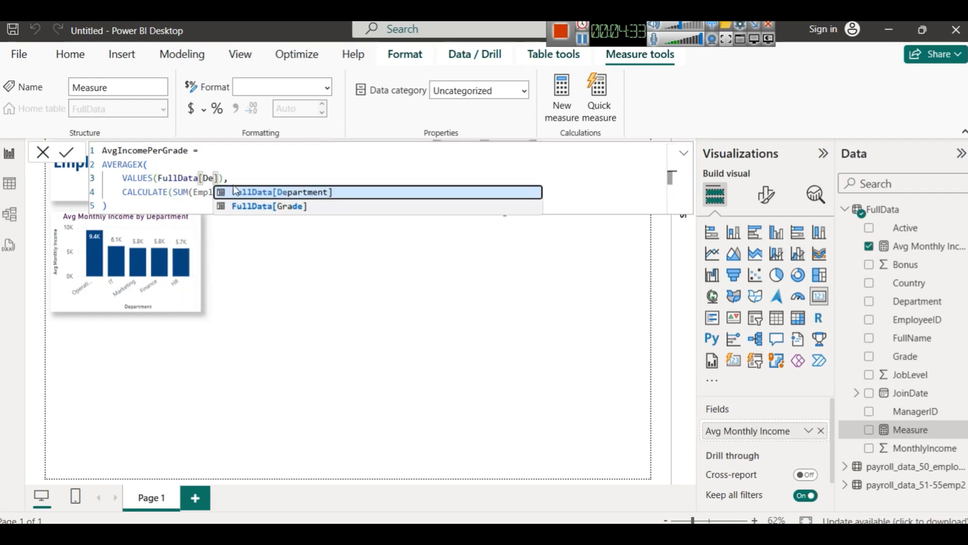
left_click(236, 193)
left_click(160, 169)
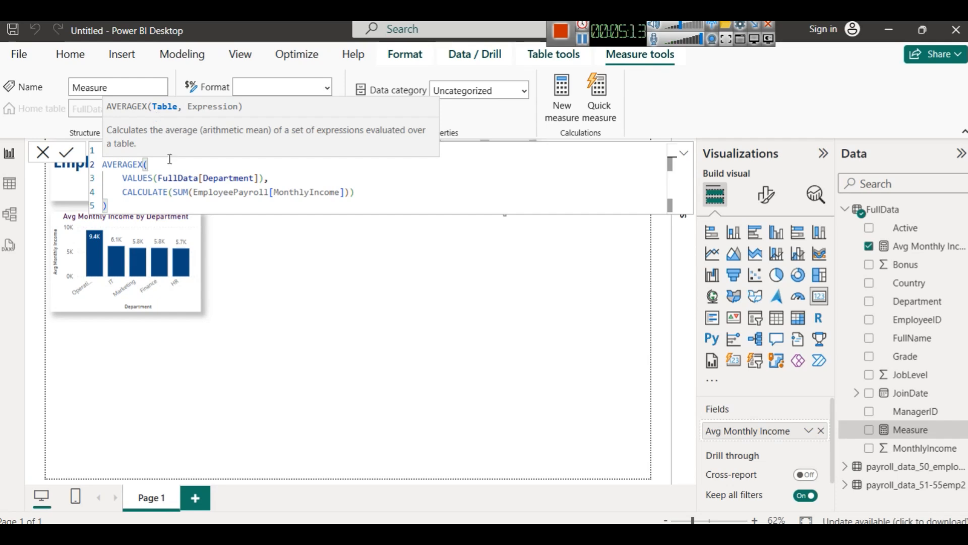
double_click(140, 178)
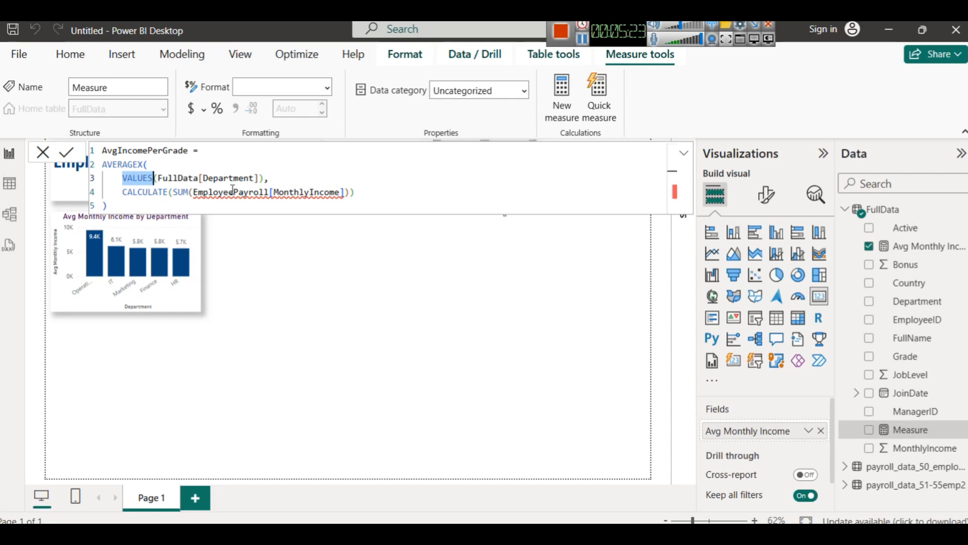
Step: Open a blank Notepad document and move its window so the start of the measure formula stays visible
mouse_move(233, 189)
key("super+r")
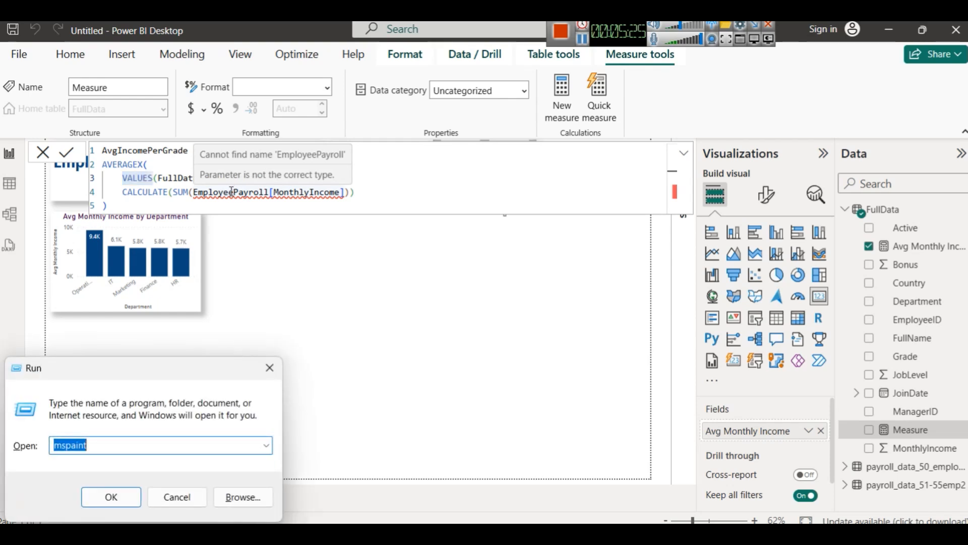
type("n")
key("Down")
key("Return")
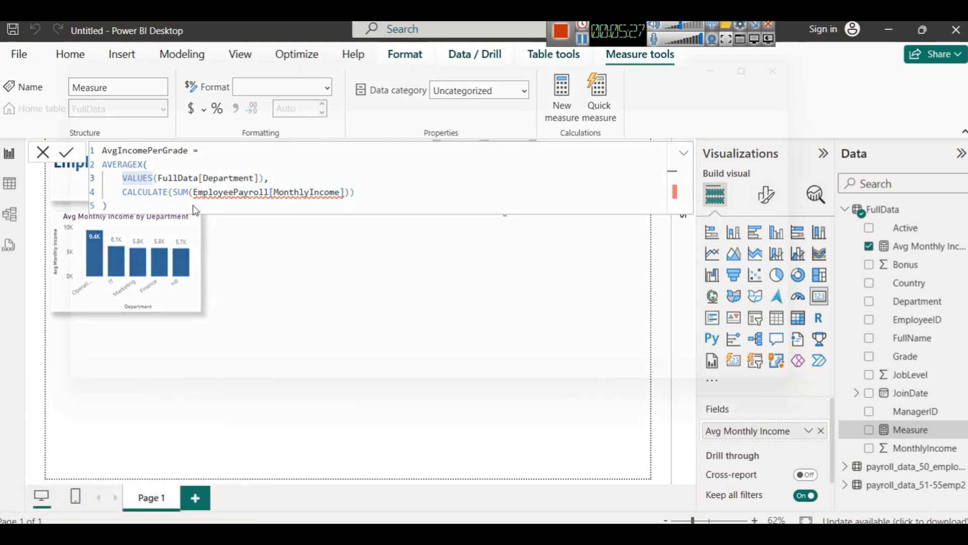
left_click_drag(350, 58, 551, 191)
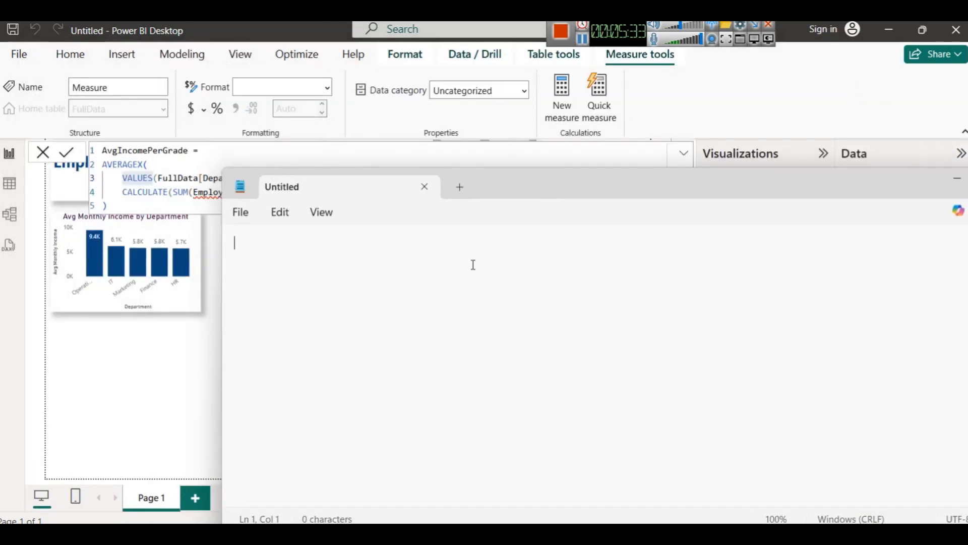
Step: Write VALUES(FullData[Department]) in the Notepad document and zoom its text to 270%
type("VALUES()")
key("Left")
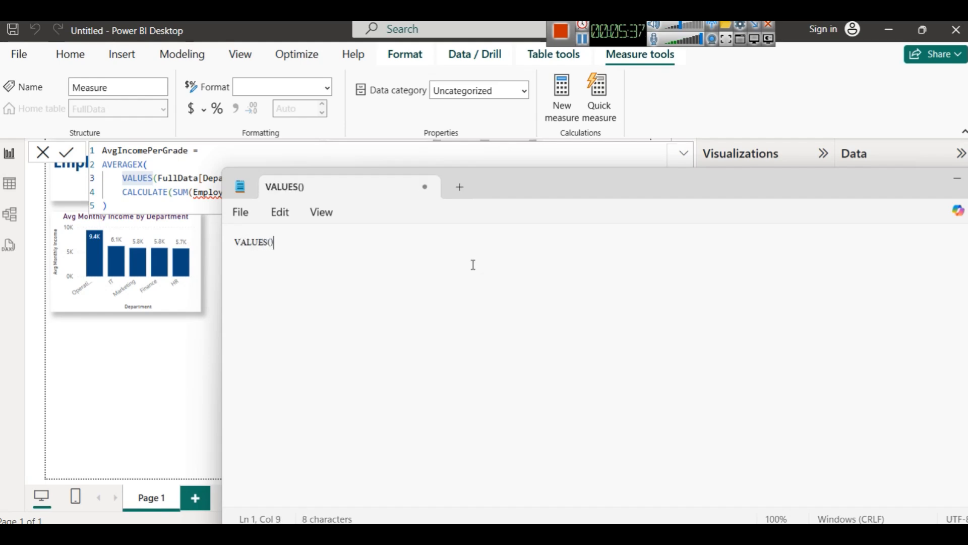
scroll(473, 265, "up", 16)
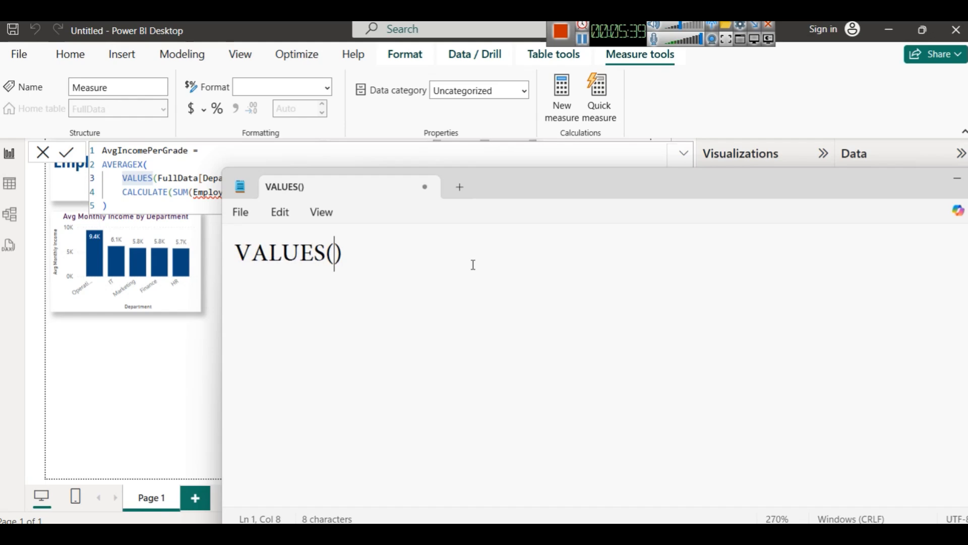
type("FullData")
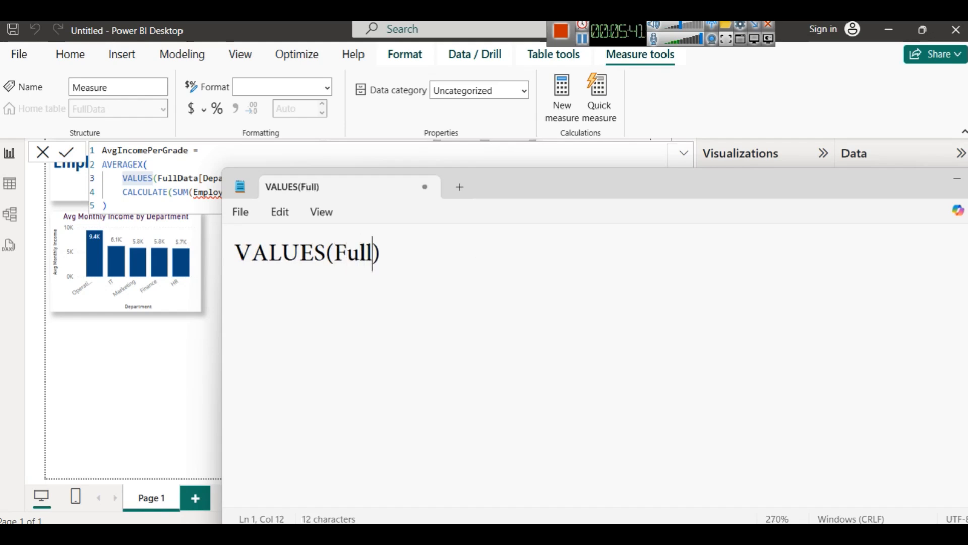
type("[Department")
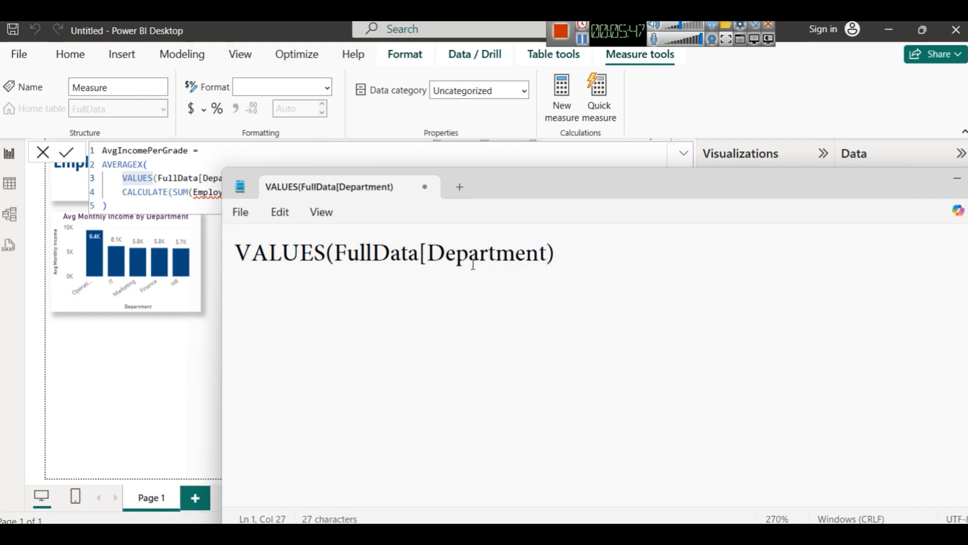
type("]")
key("End")
Step: Duplicate the VALUES expression two lines below in Notepad and change the copy to VALUES(Sales[Categories])
key("ctrl+a")
key("ctrl+c")
left_click(677, 287)
key("Return")
key("Return")
key("ctrl+v")
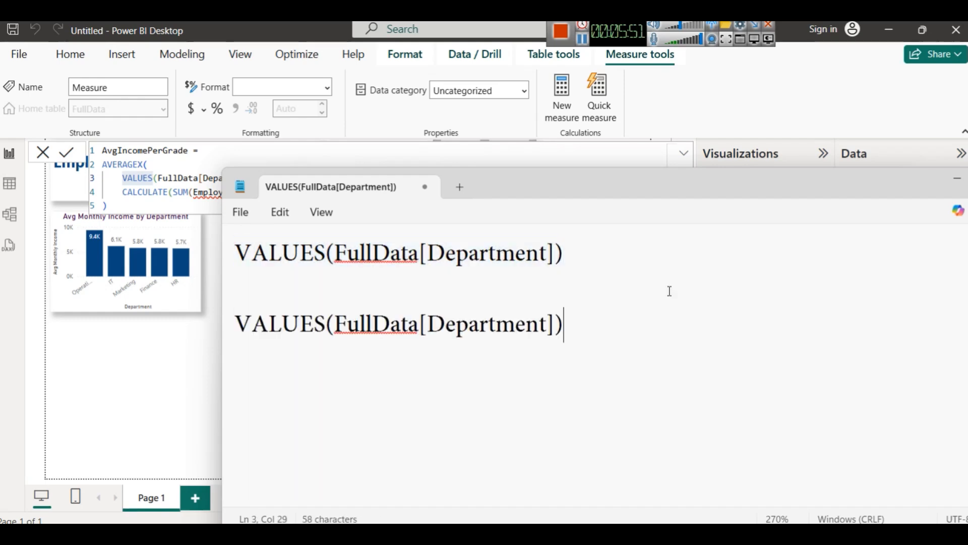
double_click(512, 324)
type("Categor")
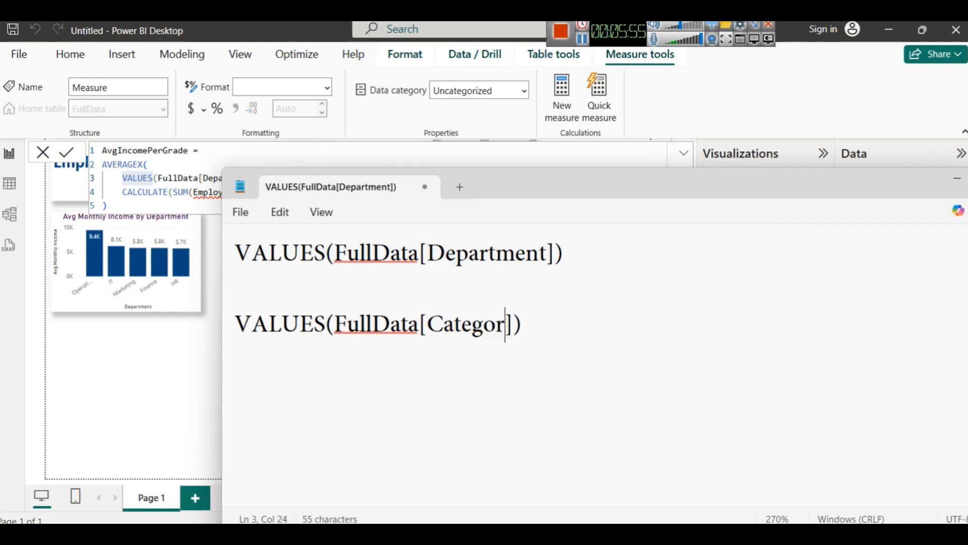
type("ies")
left_click(414, 333)
double_click(404, 333)
type("Sales")
left_click(646, 374)
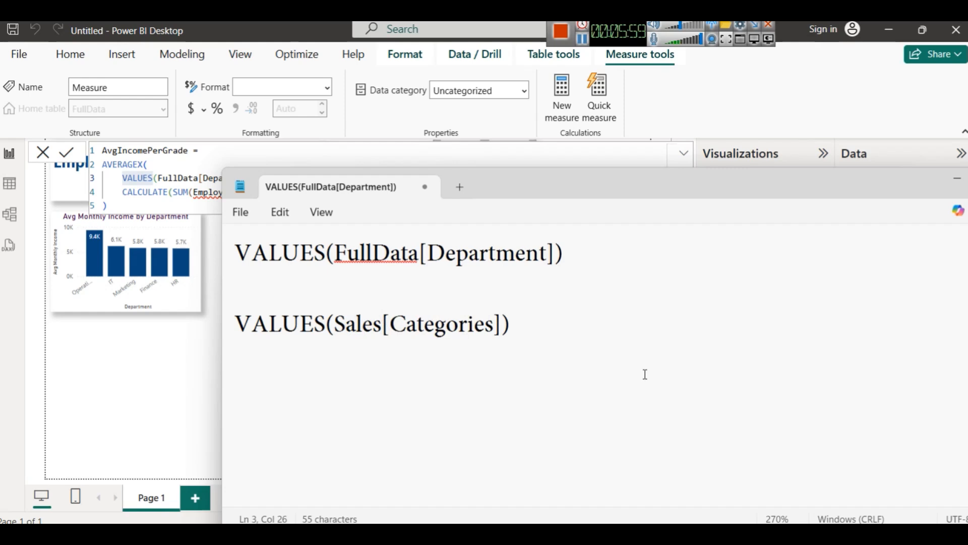
Step: Add the note "Single column Table of distinct values in that table" below the two VALUES expressions
key("Return")
key("Return")
type("S")
type("le ")
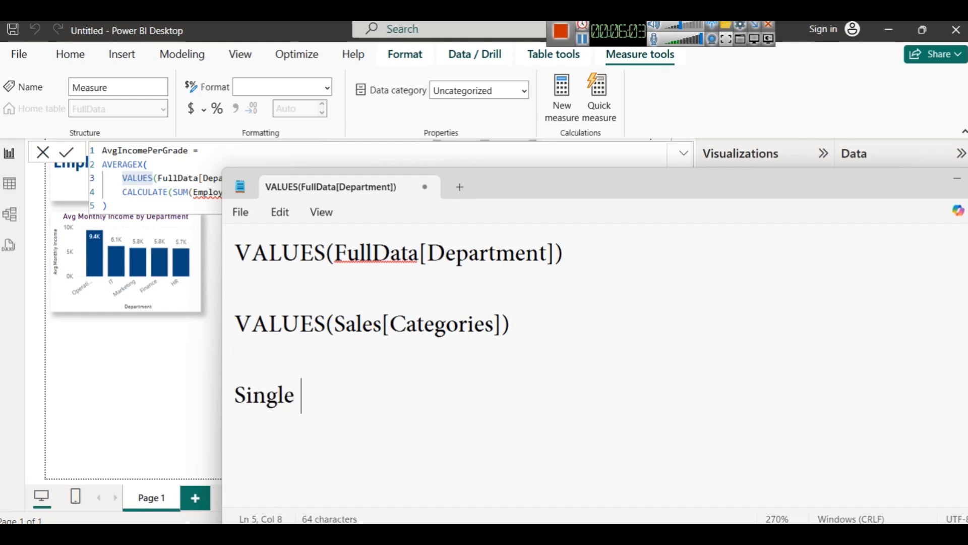
type("column tabl")
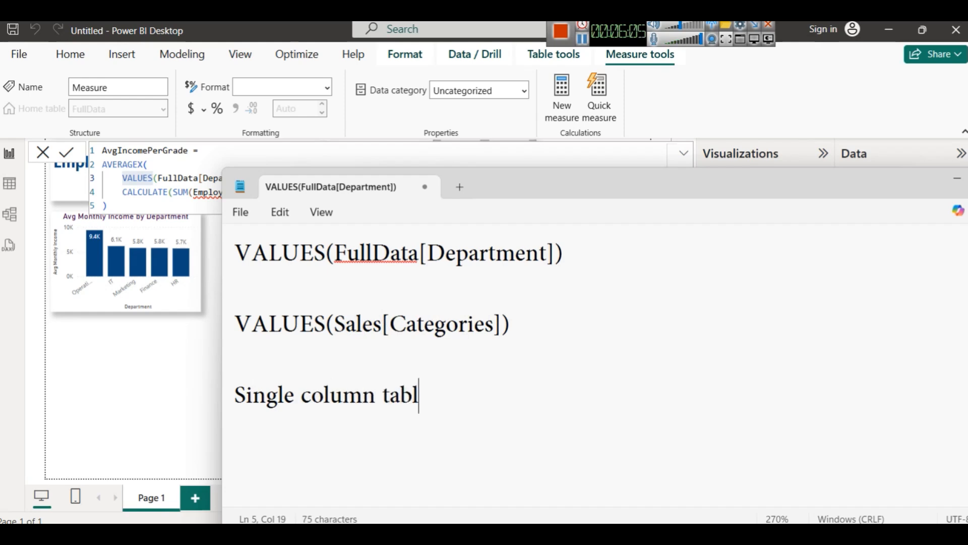
type("e of disting")
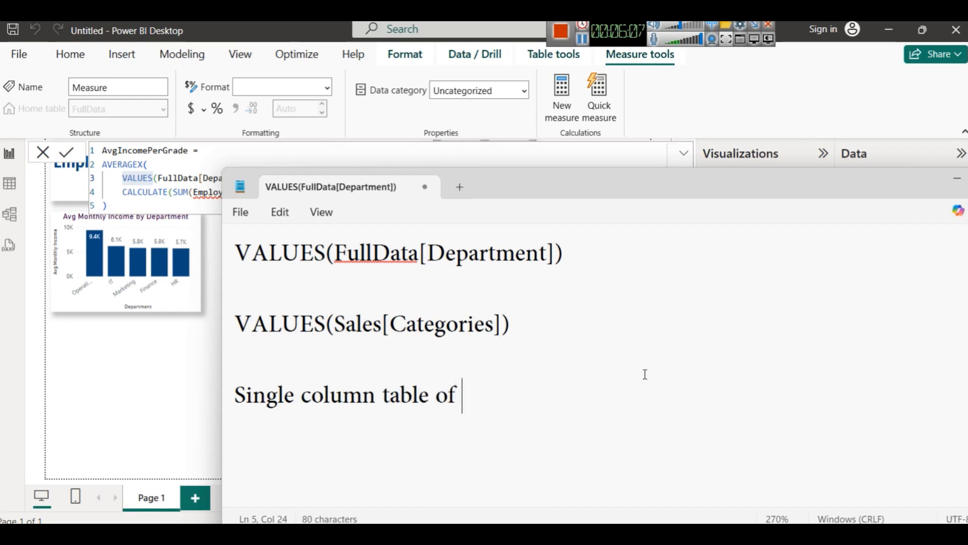
key("BackSpace")
type("ct v;lau")
key("BackSpace")
key("BackSpace")
key("BackSpace")
key("BackSpace")
type("alues in that table")
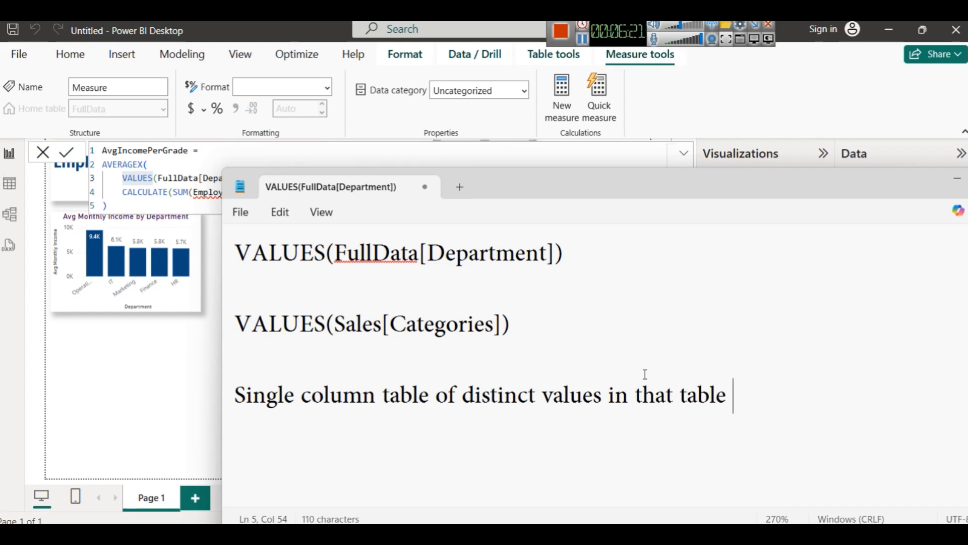
left_click(388, 396)
key("shift+Left")
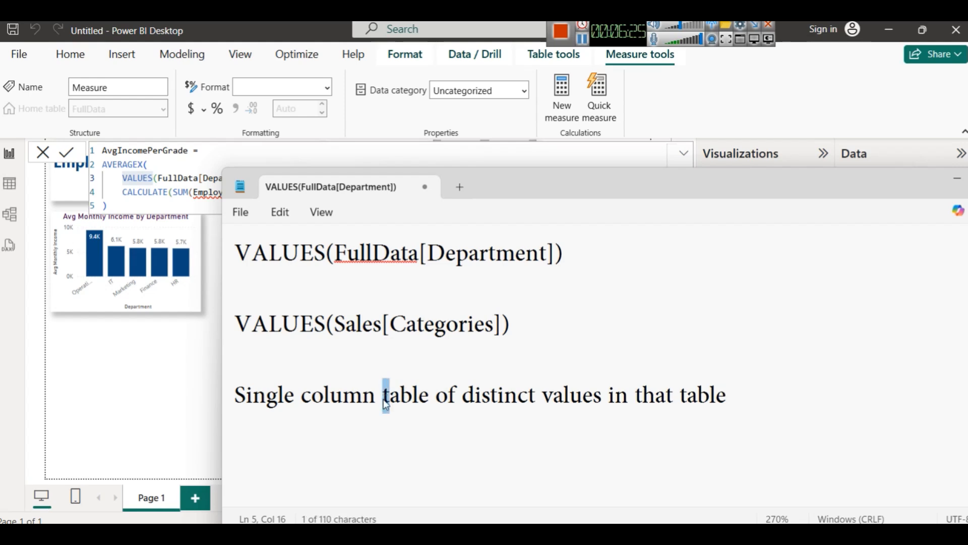
type("T")
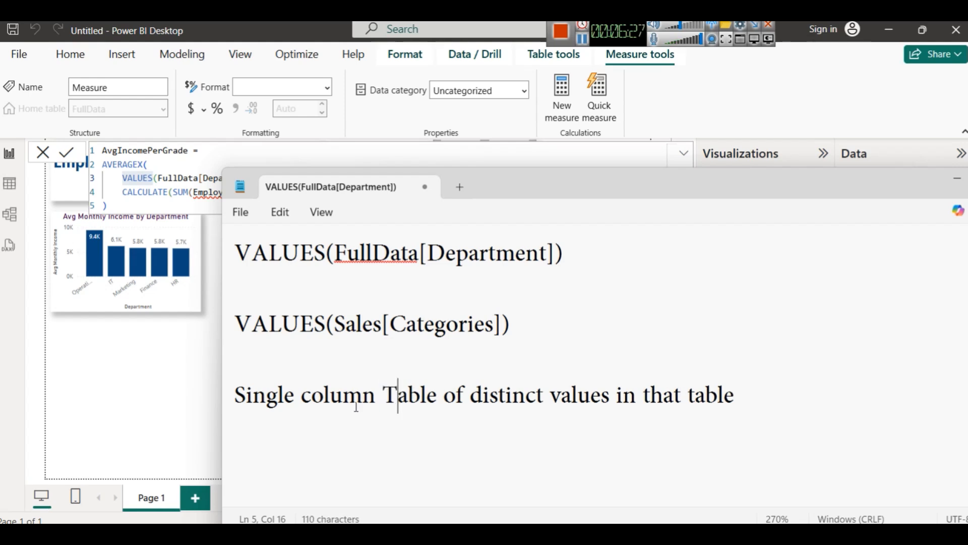
Step: Move Notepad below the whole measure formula and check the AVERAGEX argument syntax in Power BI against the notes
left_click_drag(843, 186, 657, 251)
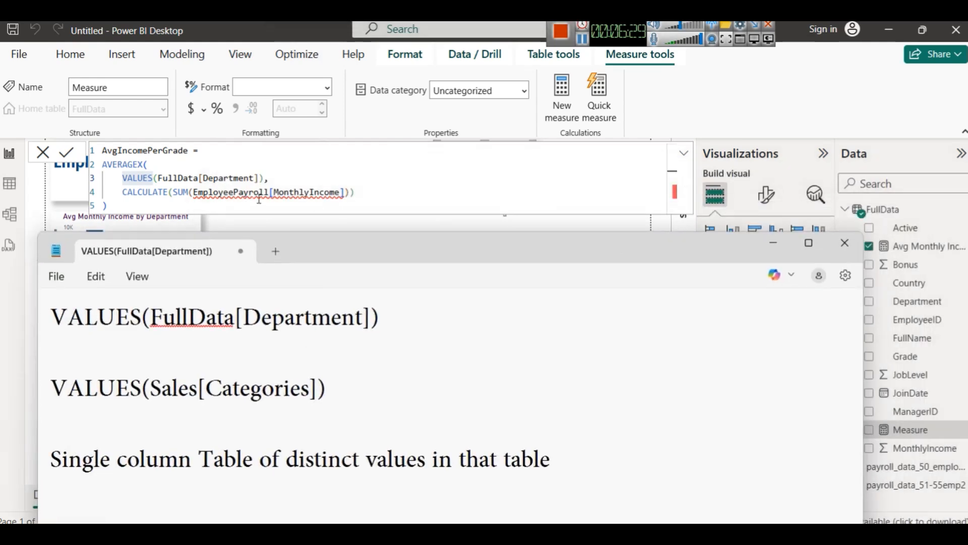
left_click(200, 170)
key("BackSpace")
type("(")
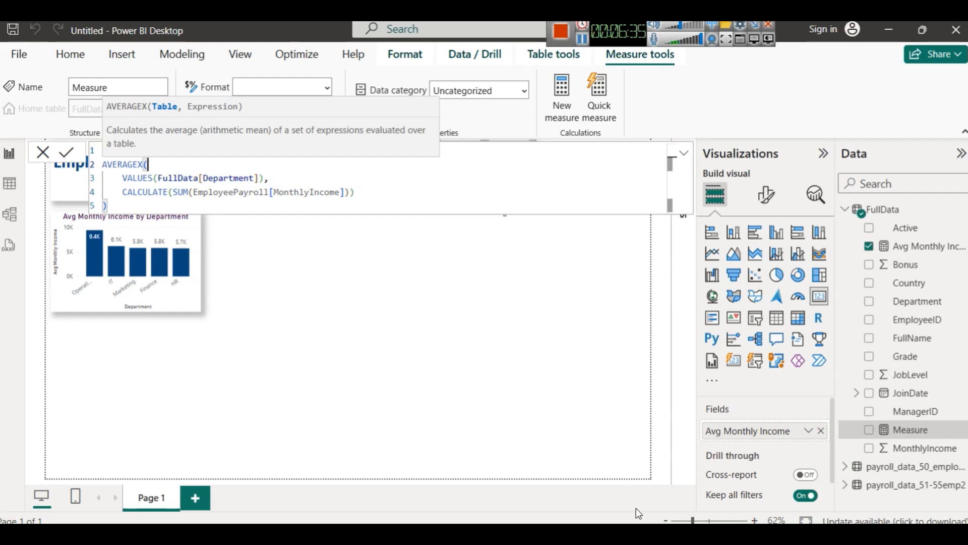
key("alt+Tab")
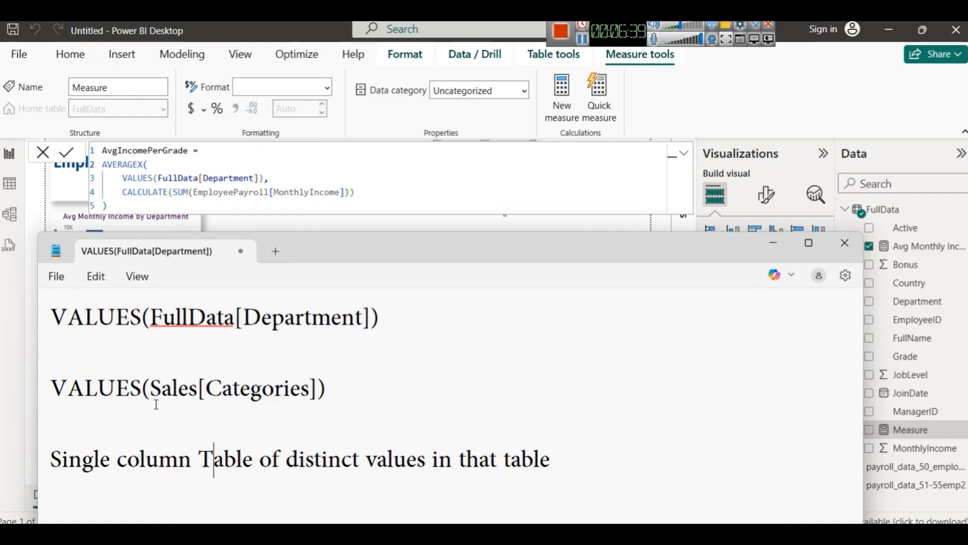
left_click(682, 27)
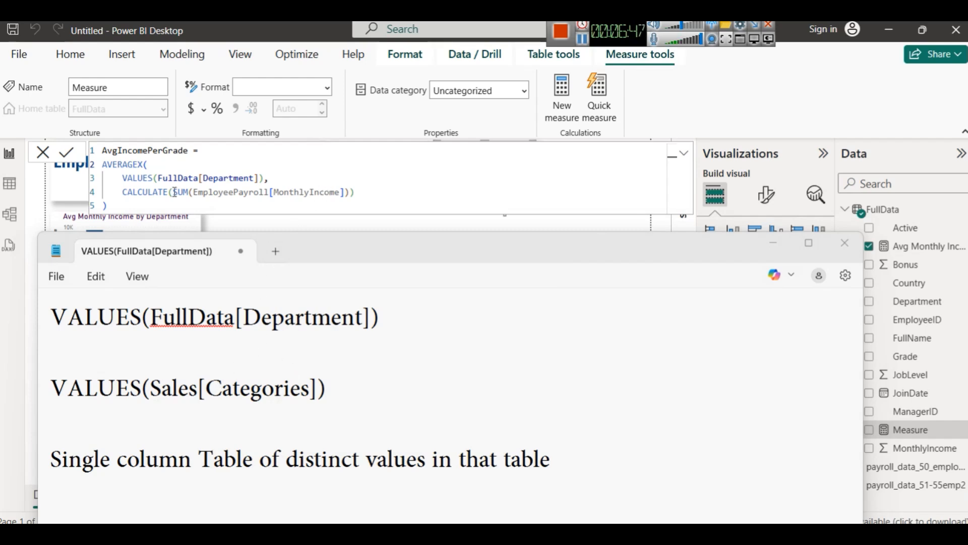
Step: Copy VALUES(FullData[Department]) from the measure formula and paste it as the expression of a new calculated table
left_click_drag(122, 179, 264, 180)
key("ctrl+c")
left_click(890, 210)
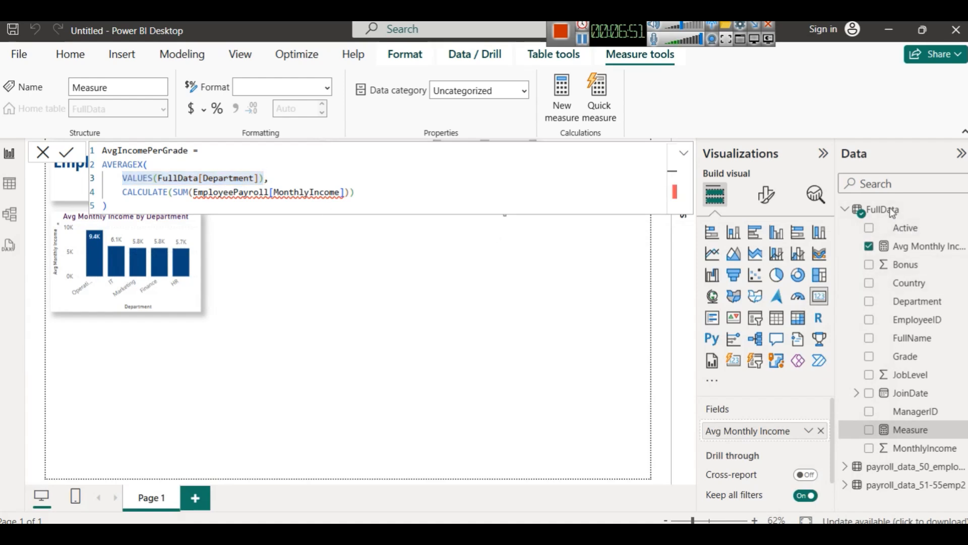
left_click(184, 56)
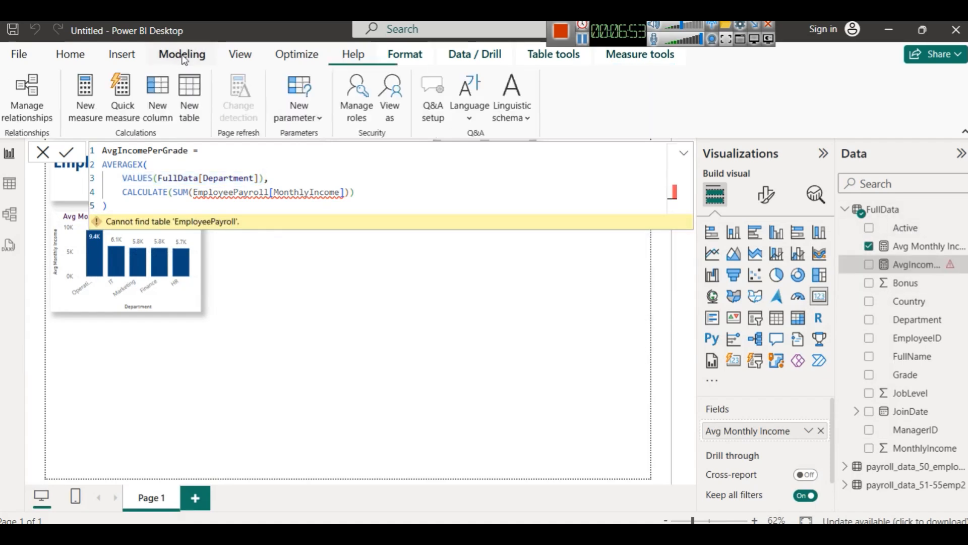
left_click(190, 103)
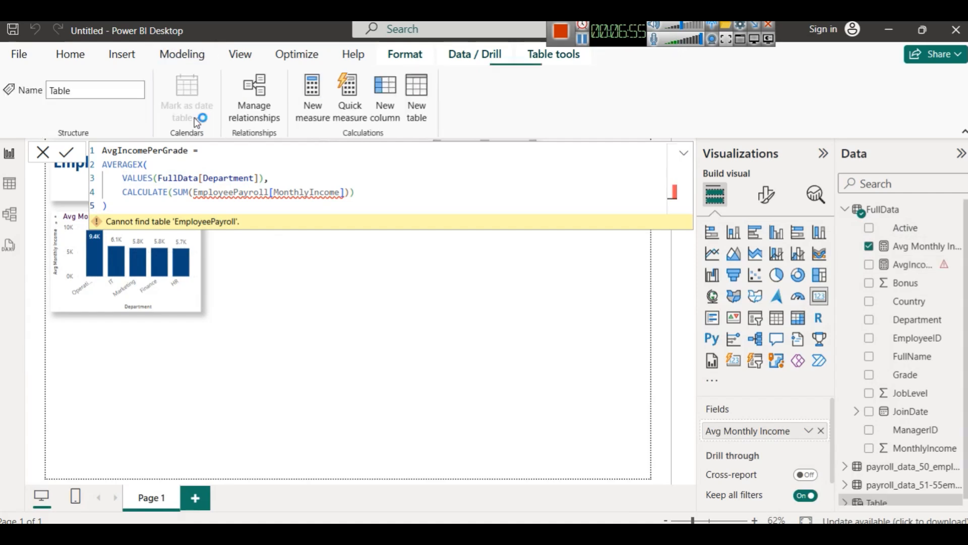
key("ctrl+v")
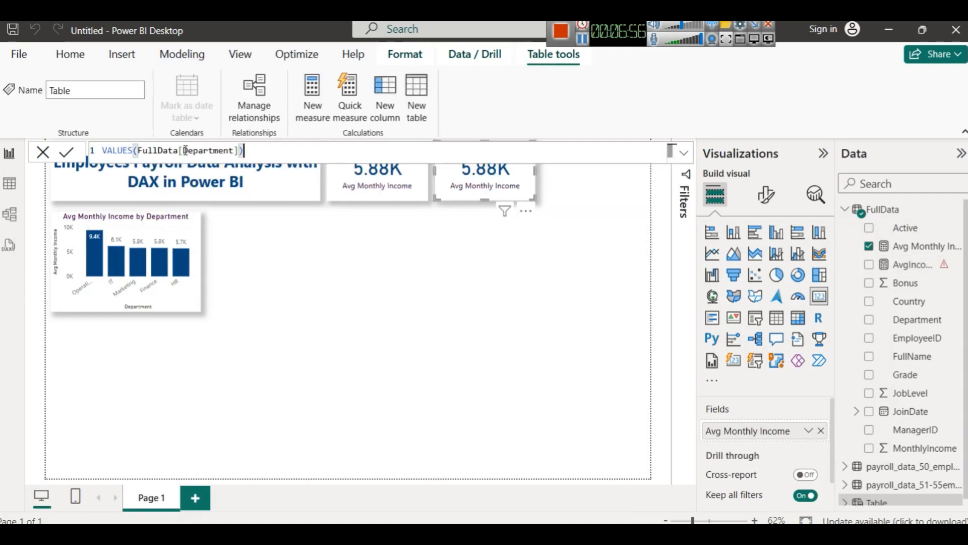
Step: Name the calculated table Departments in its formula, commit it, and expand it to show its fields
left_click(103, 150)
type("Departmen")
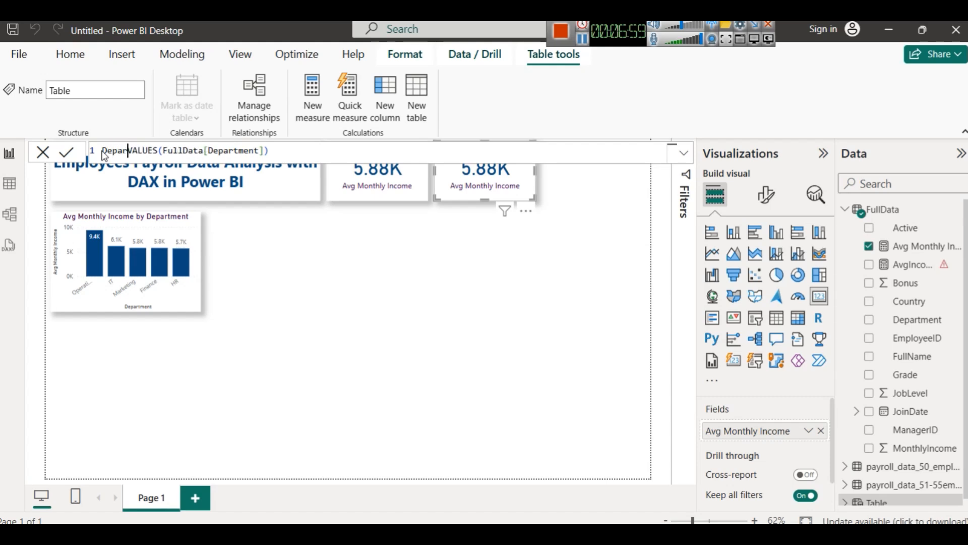
type("ts =")
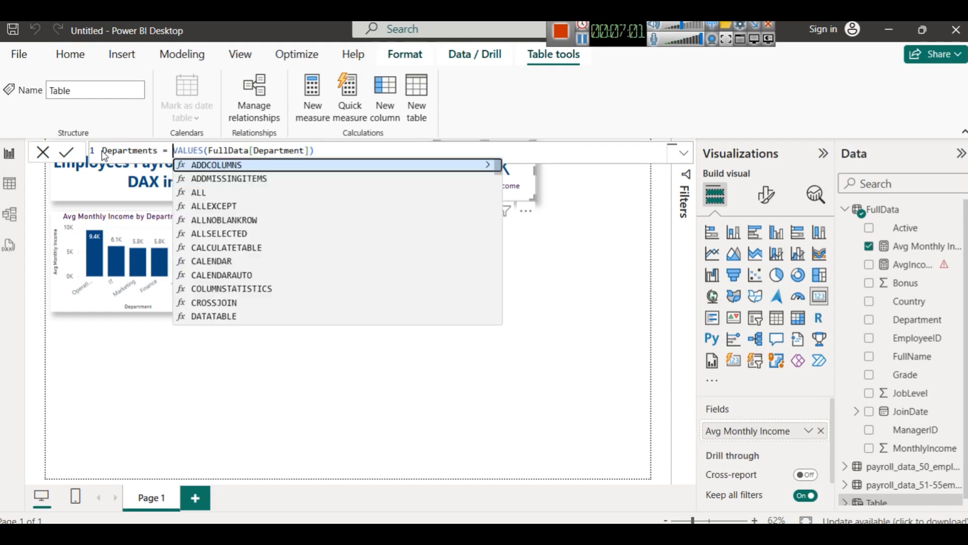
left_click(68, 156)
left_click(69, 158)
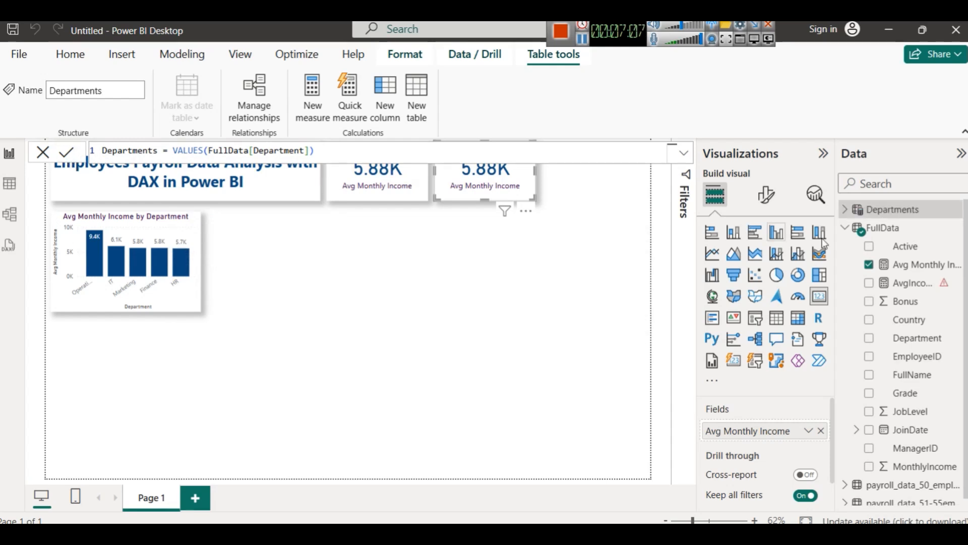
left_click(846, 210)
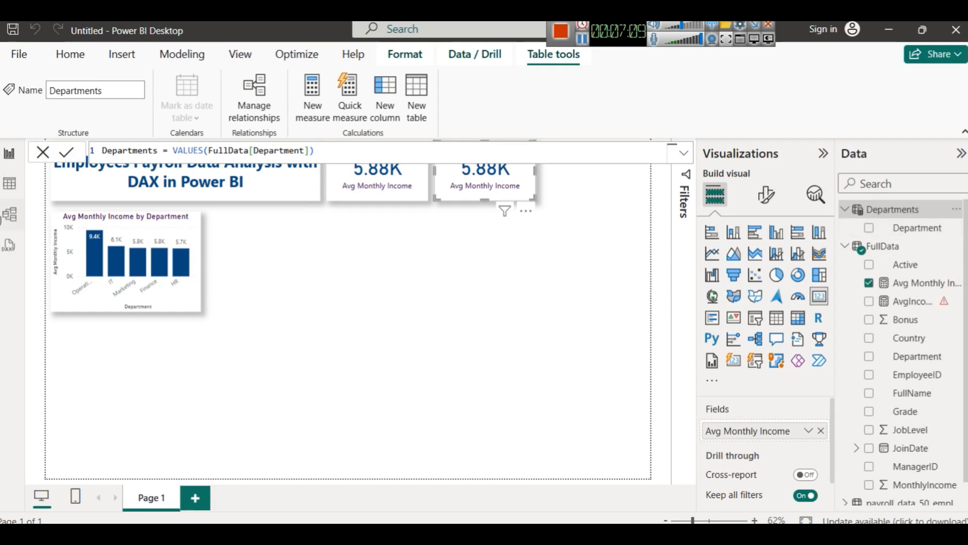
Step: Show the Departments table's rows in Table view, expand its field list, and open the AvgIncomePerGrade measure's formula
left_click(9, 194)
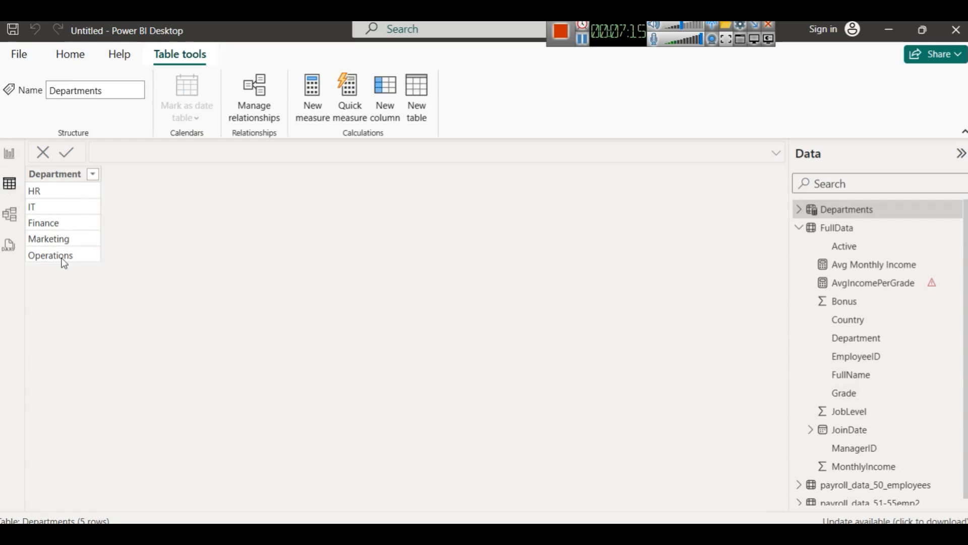
left_click(799, 209)
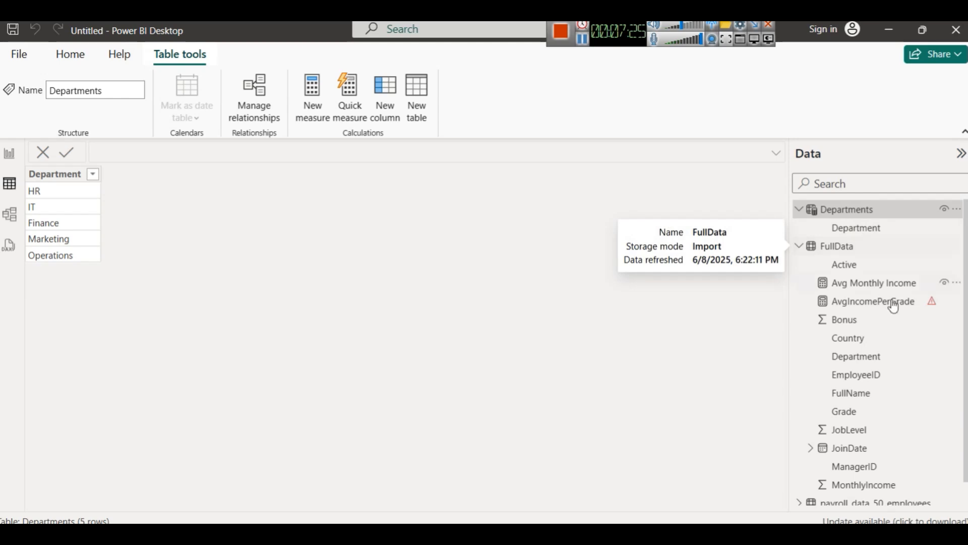
scroll(890, 359, "down", 1)
scroll(858, 252, "up", 1)
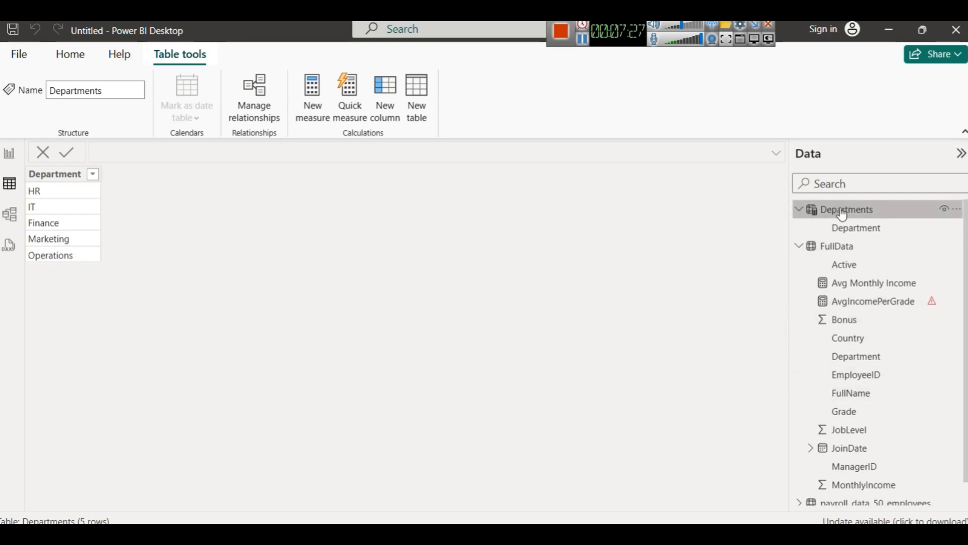
left_click(859, 302)
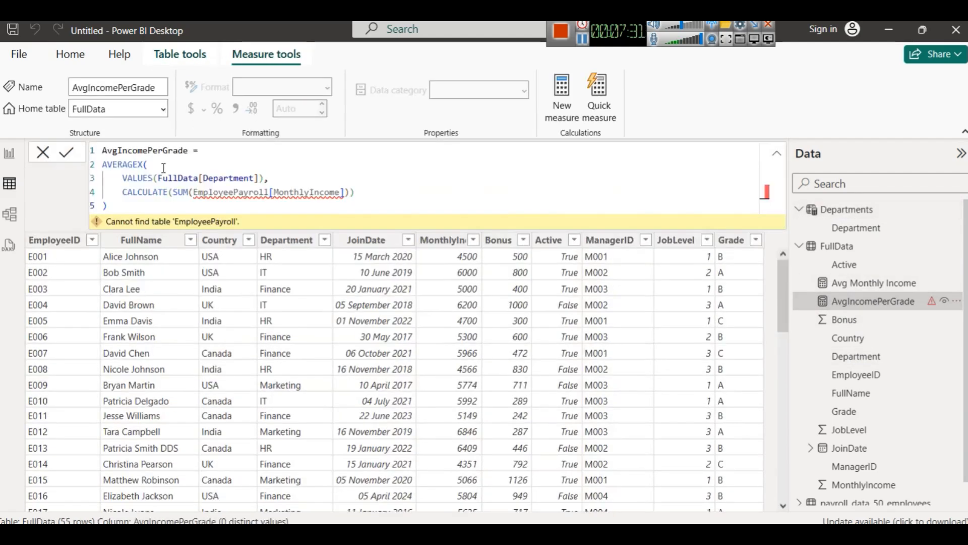
Step: Try using the Departments table in place of VALUES(FullData[Department]) as AVERAGEX's table argument, and undo the replacement
left_click_drag(121, 178, 267, 179)
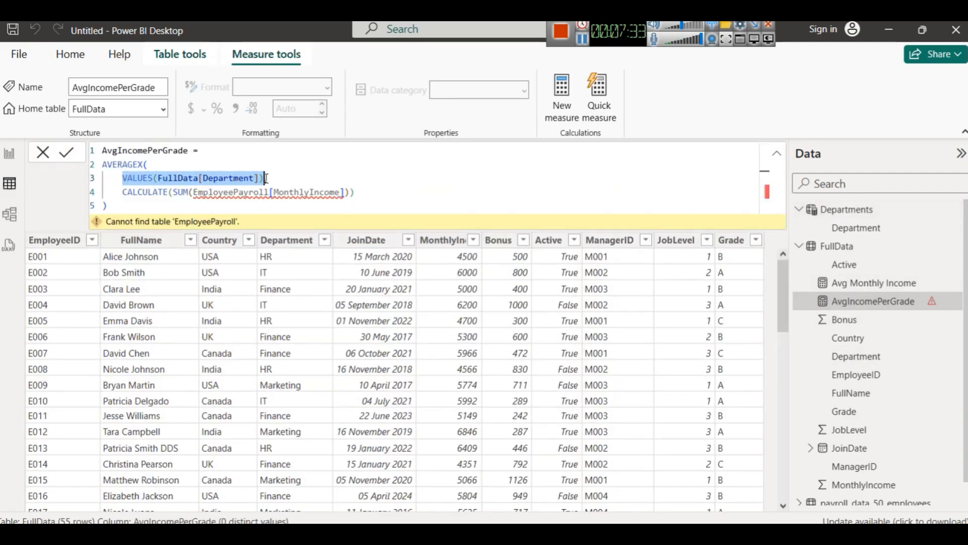
type("Dep,")
key("Tab")
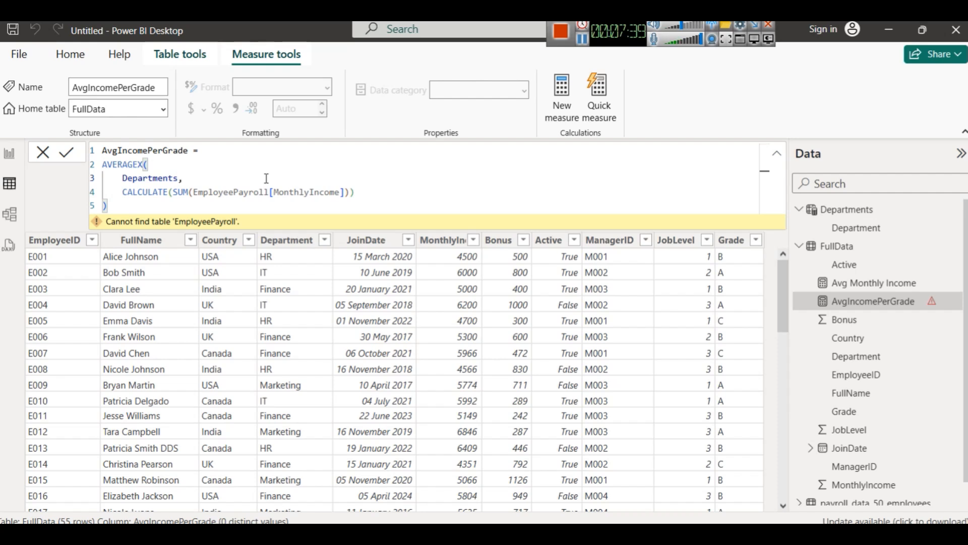
key("ctrl+z")
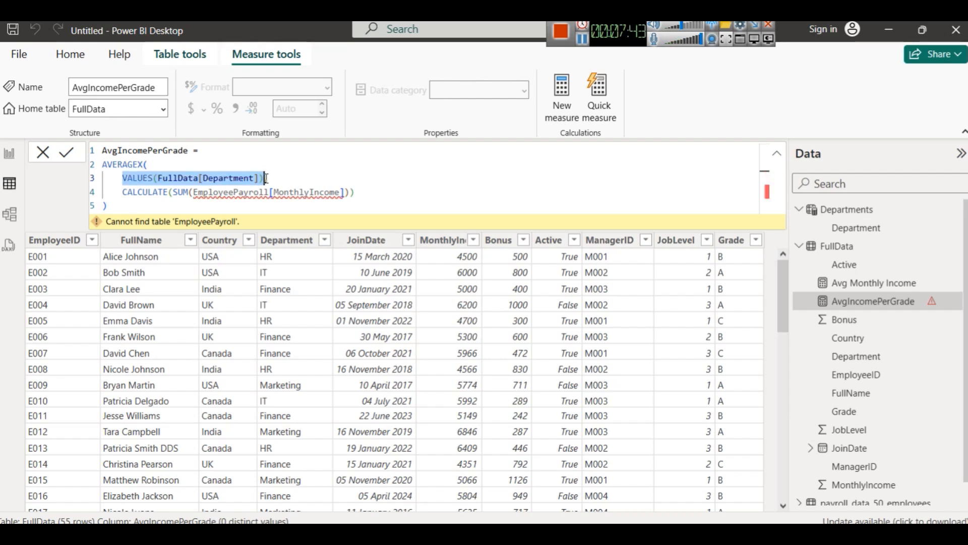
Step: Replace EmployeePayroll with FullData in the AvgIncomePerGrade formula's SUM, commit the measure, and return to the report page
left_click(266, 178)
type(",")
left_click_drag(269, 178, 114, 180)
double_click(225, 194)
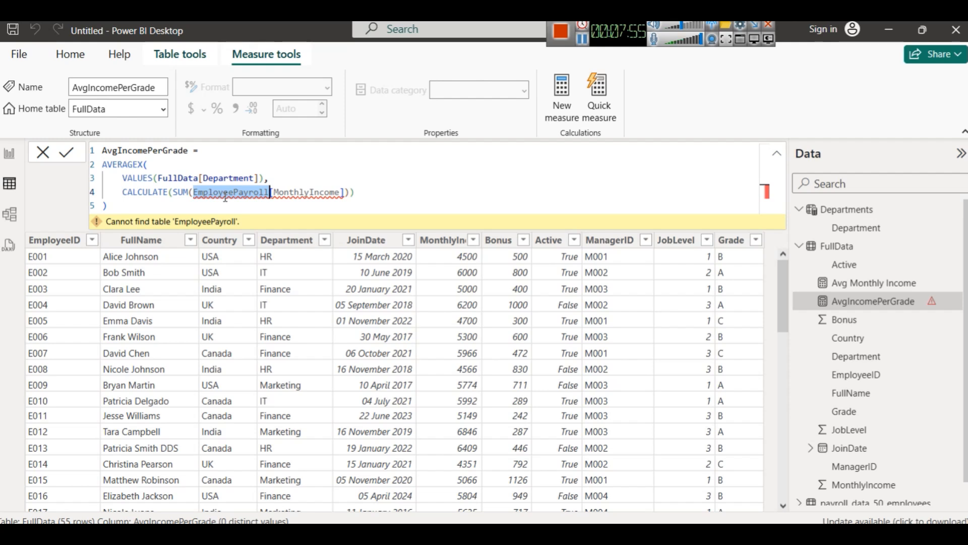
type("F")
key("Tab")
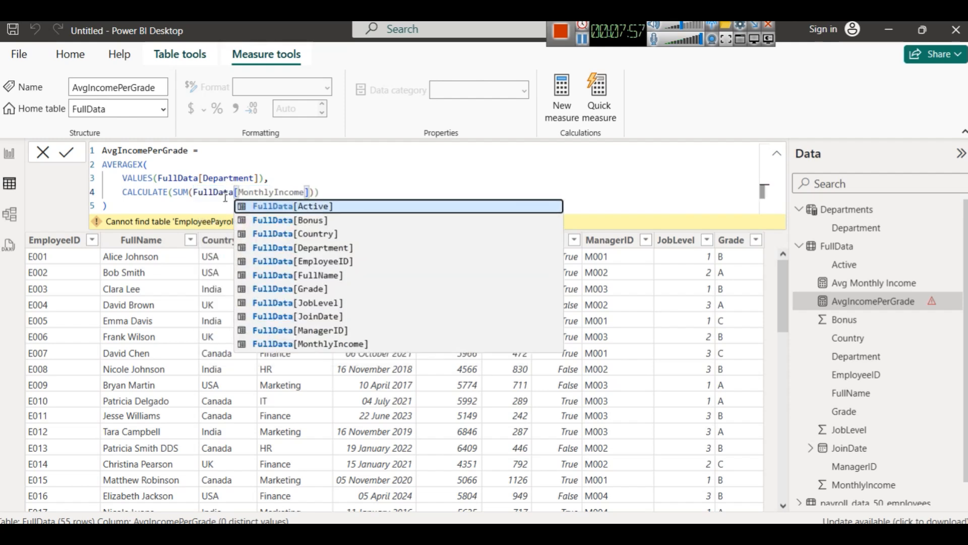
left_click(313, 192)
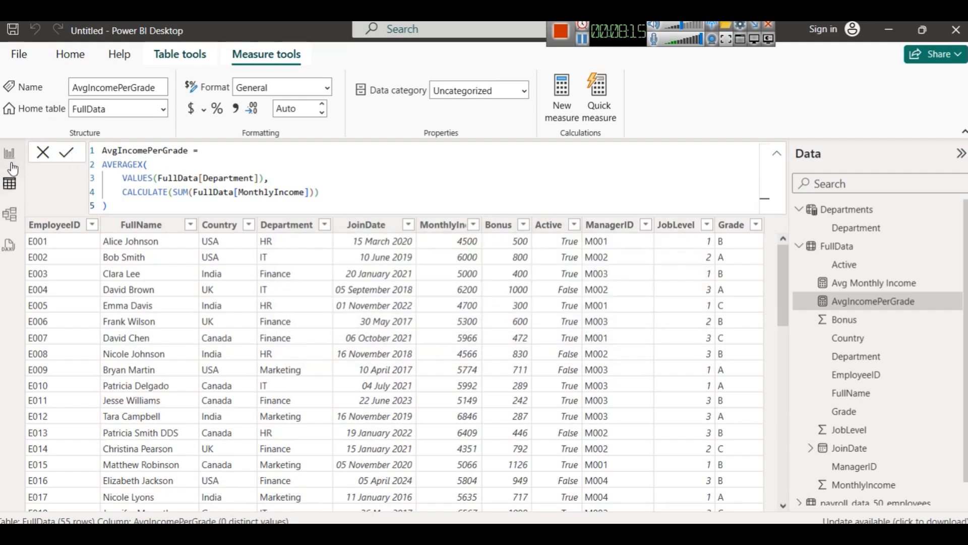
left_click(11, 161)
Step: Try removing Department from the X-axis of the Avg Monthly Income by Department chart, and undo the removal
mouse_move(98, 253)
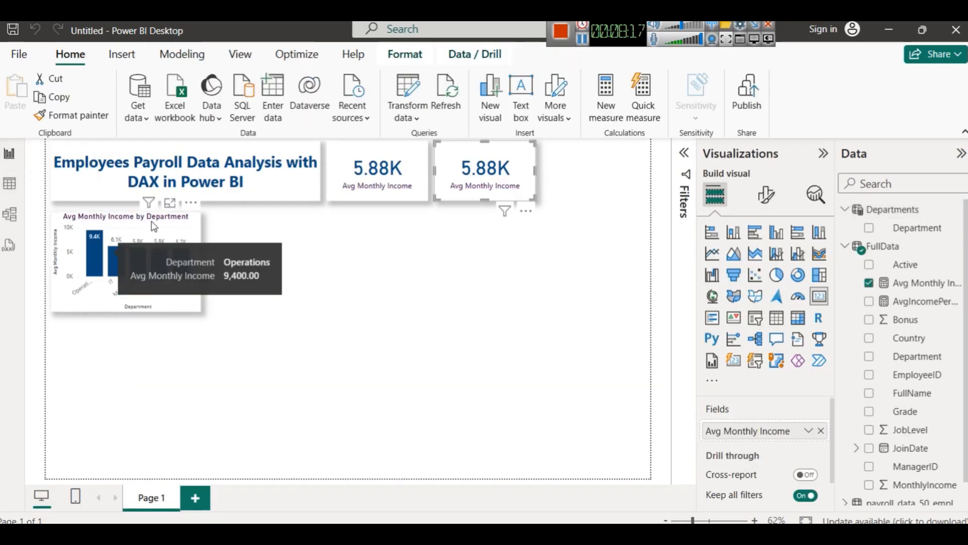
left_click(154, 233)
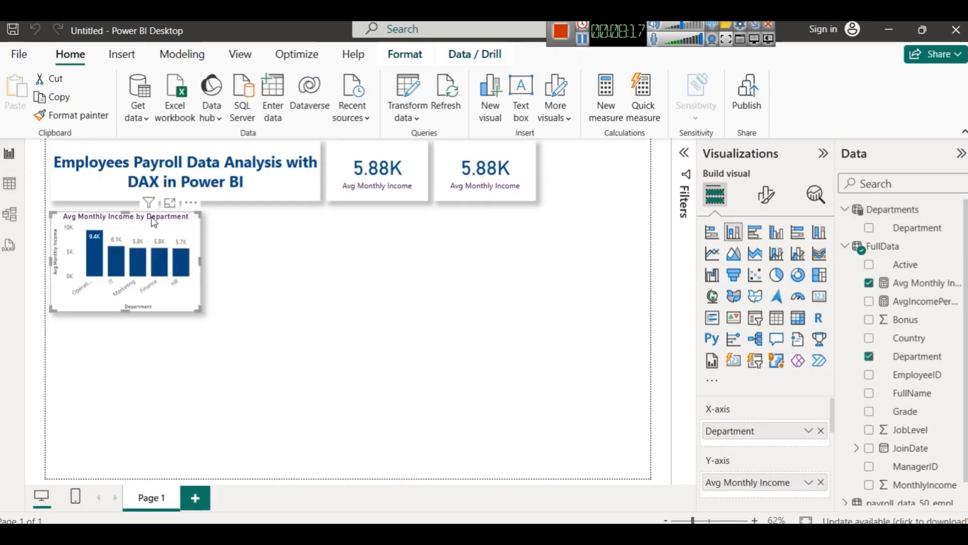
left_click(821, 430)
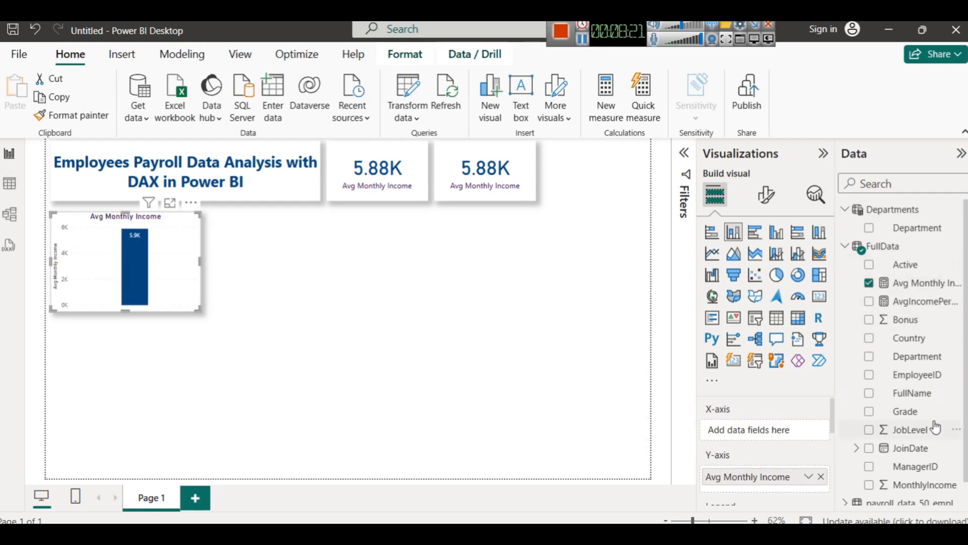
key("ctrl+z")
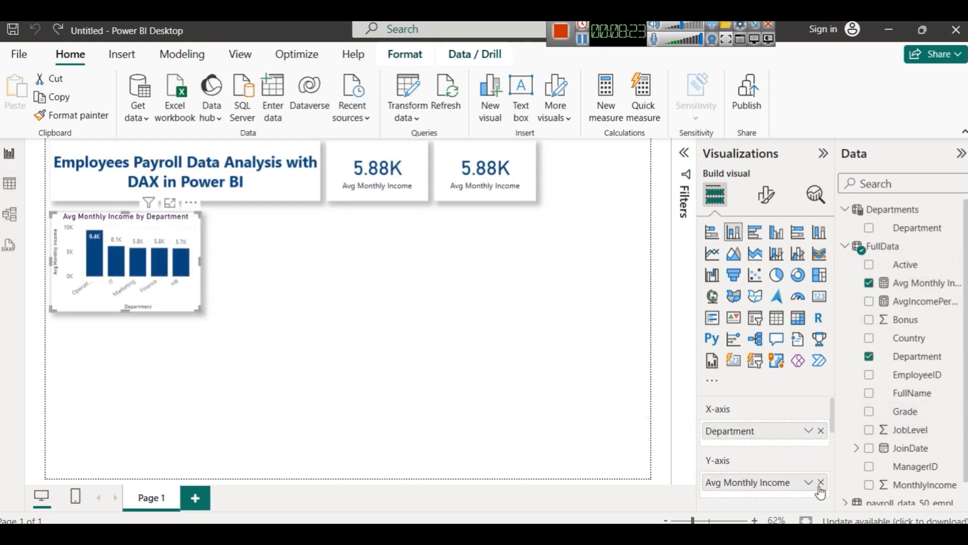
left_click(809, 482)
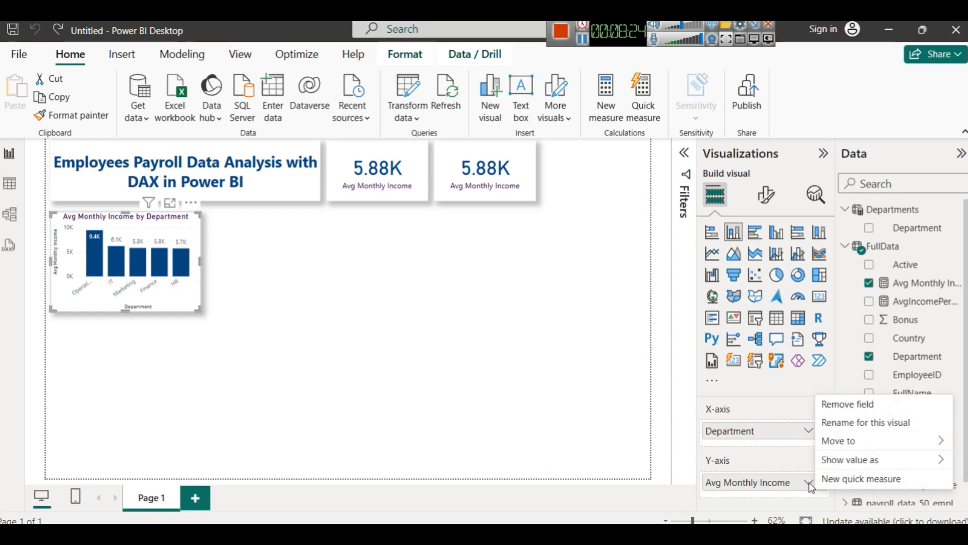
left_click(766, 451)
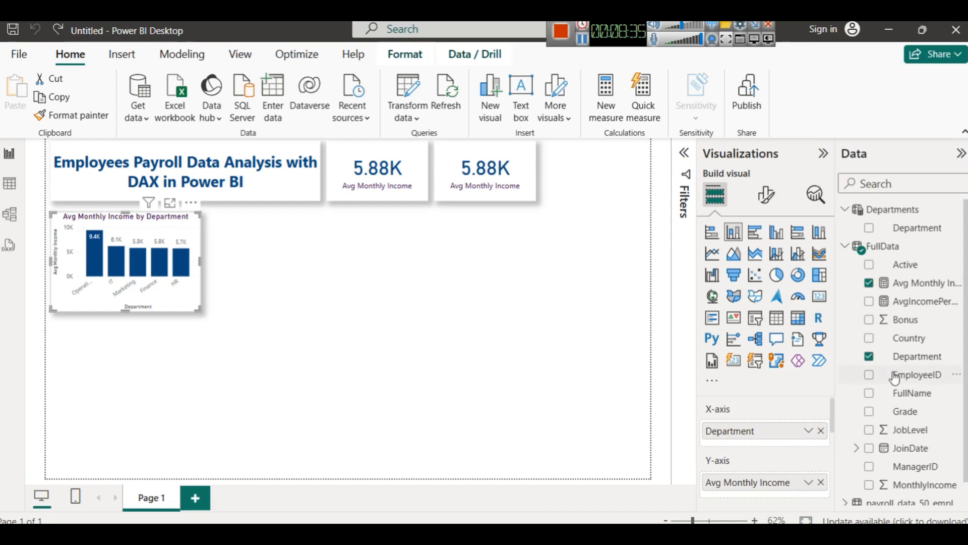
Step: Check FullData's Department field and the formula of the Avg Monthly Income measure
left_click(915, 357)
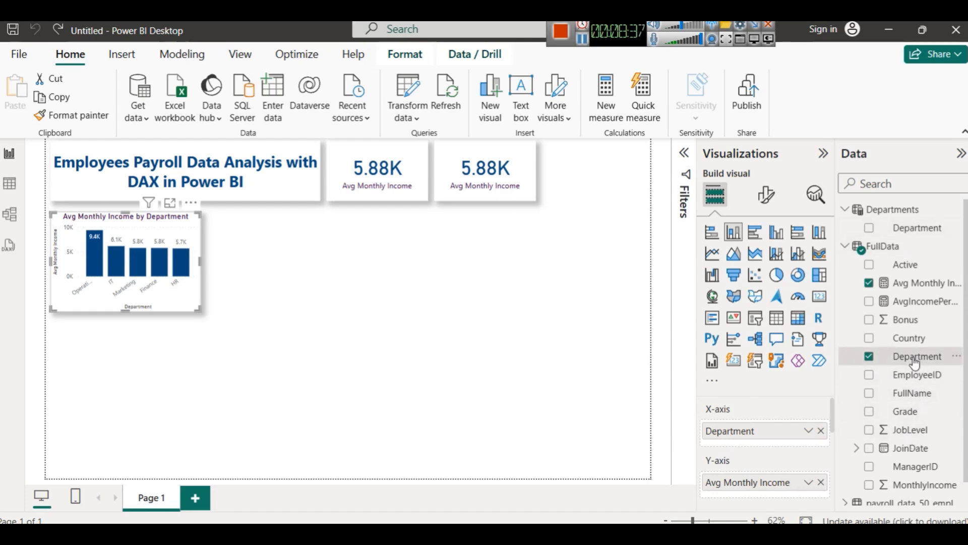
left_click(909, 283)
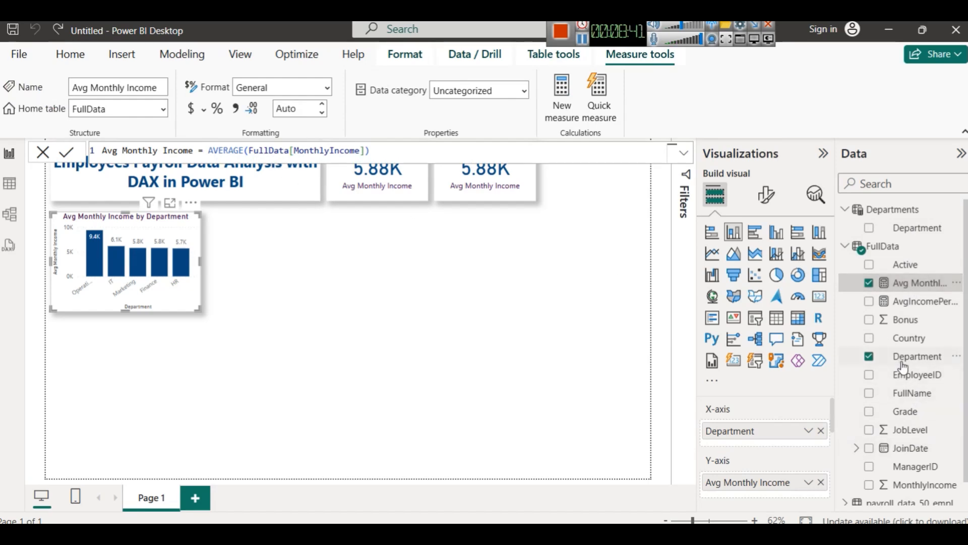
scroll(903, 373, "down", 1)
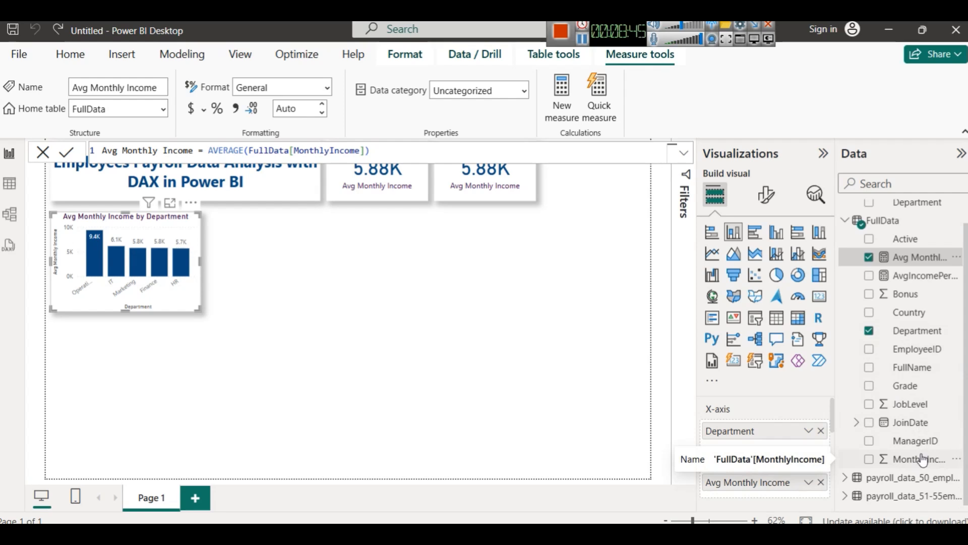
Step: Open the AvgIncomePerGrade formula, bring up the argument syntax of CALCULATE, and commit the formula
left_click(918, 282)
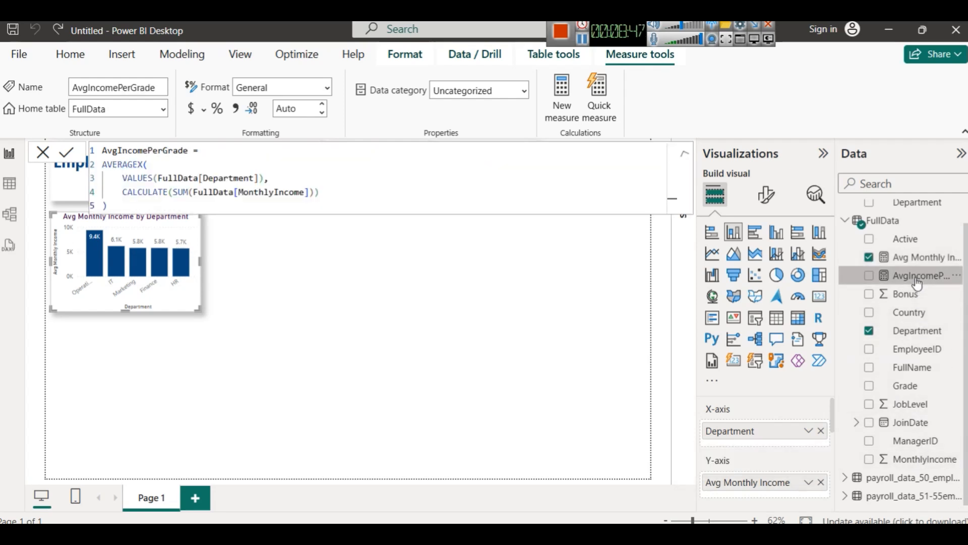
double_click(144, 191)
left_click(174, 196)
key("BackSpace")
type("(")
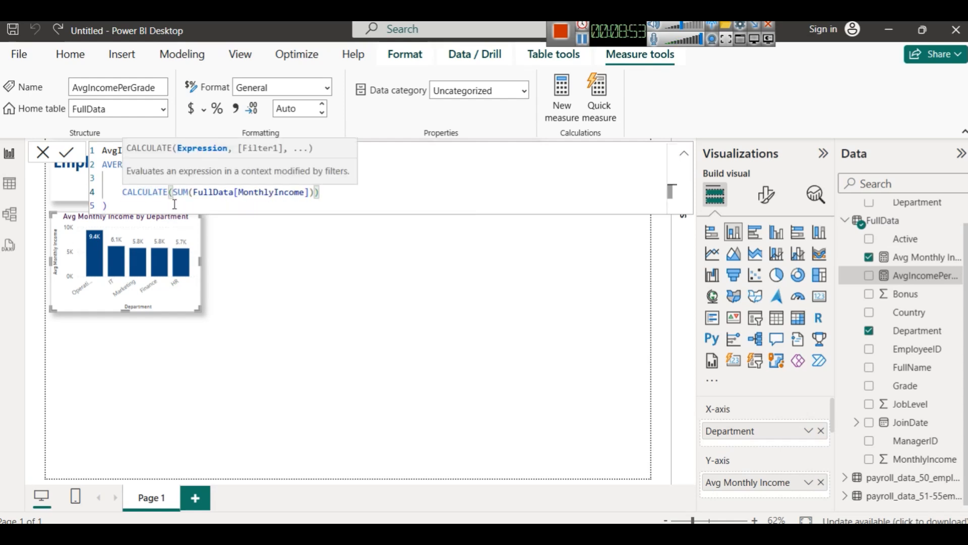
left_click(321, 196)
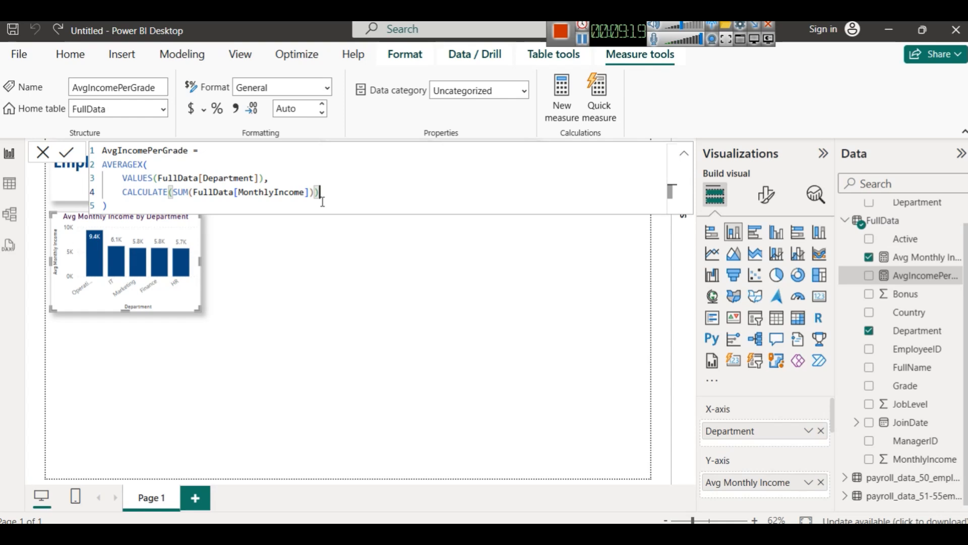
key("Return")
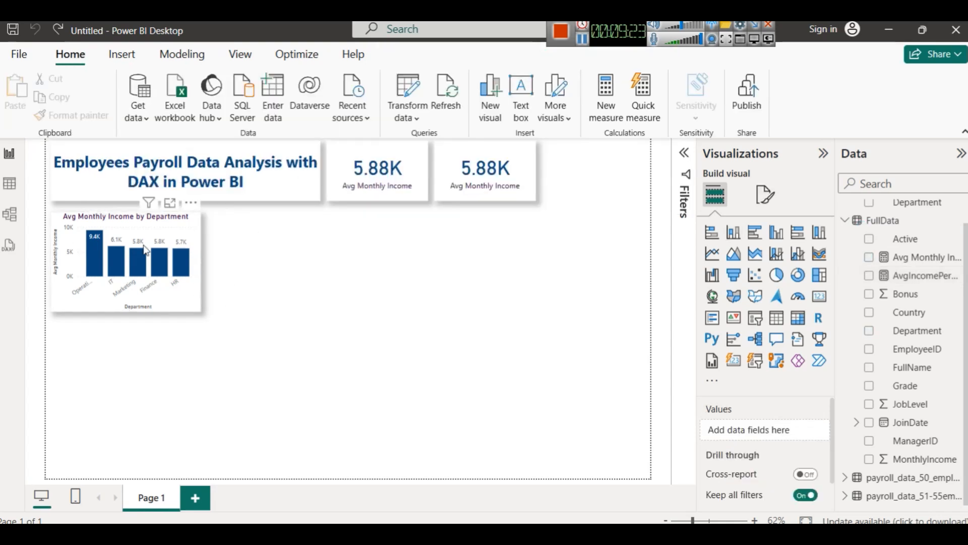
left_click(136, 224)
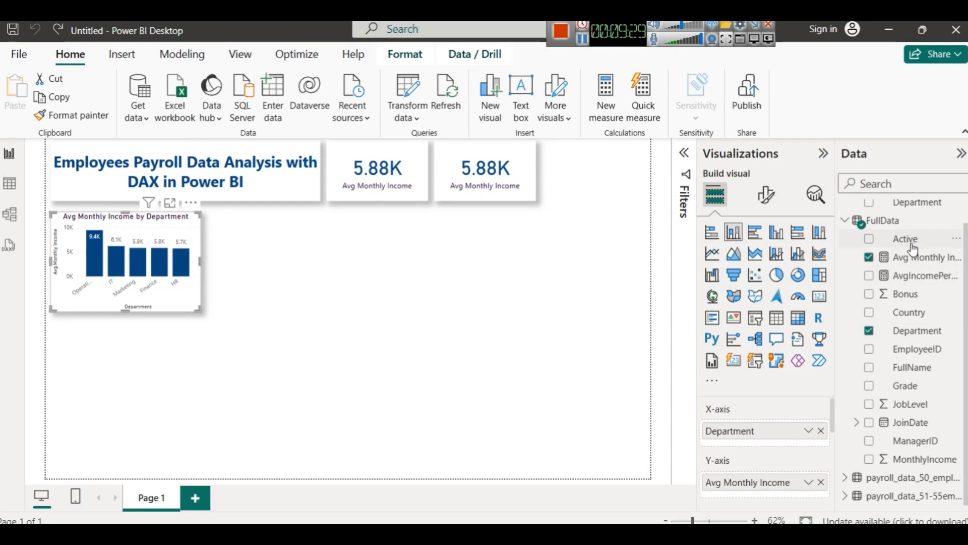
left_click(886, 221)
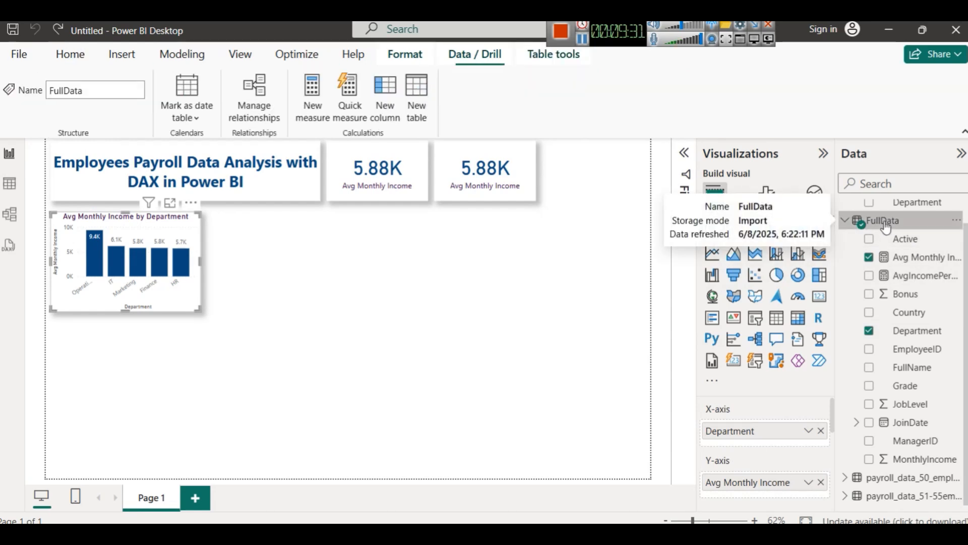
right_click(887, 224)
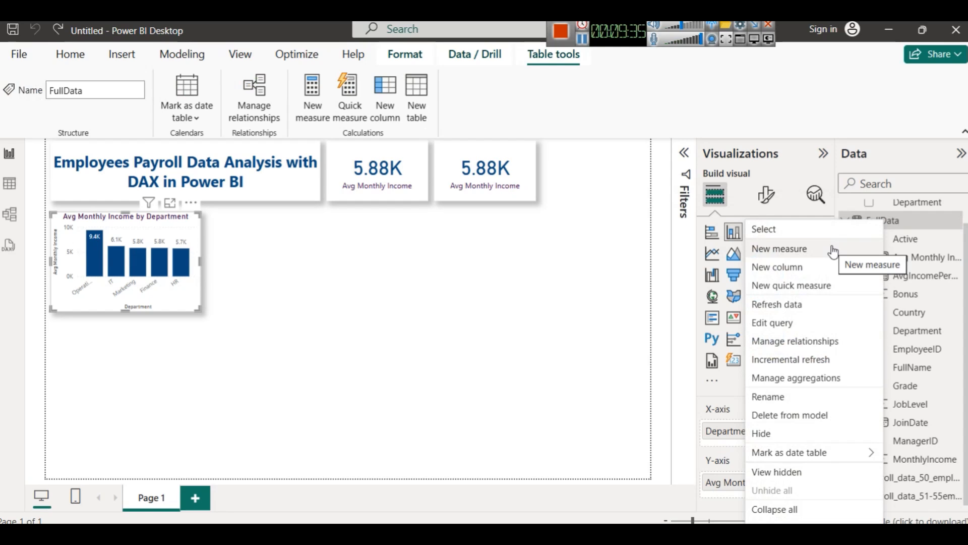
Step: Replace the Avg Monthly Income field on the second card with the AvgIncomePerGrade measure
left_click(445, 193)
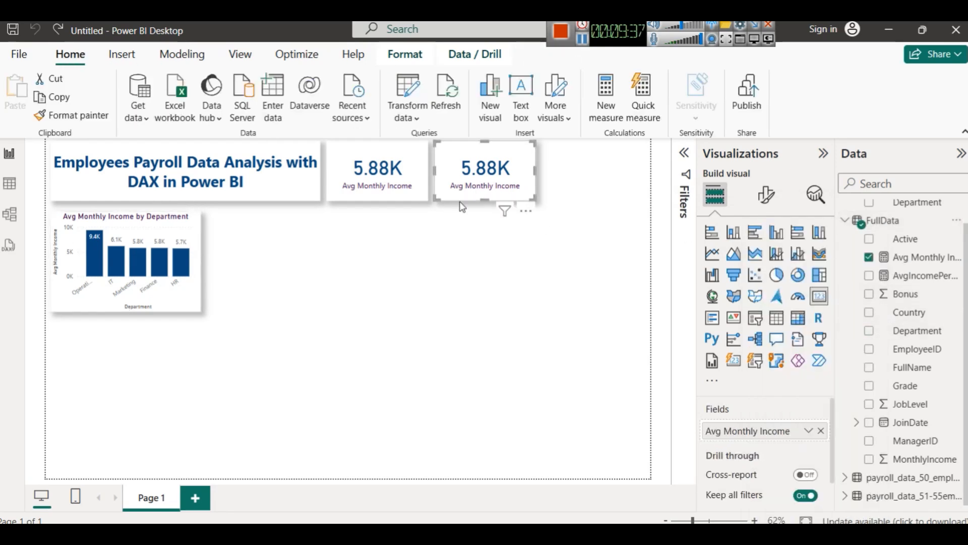
left_click(821, 430)
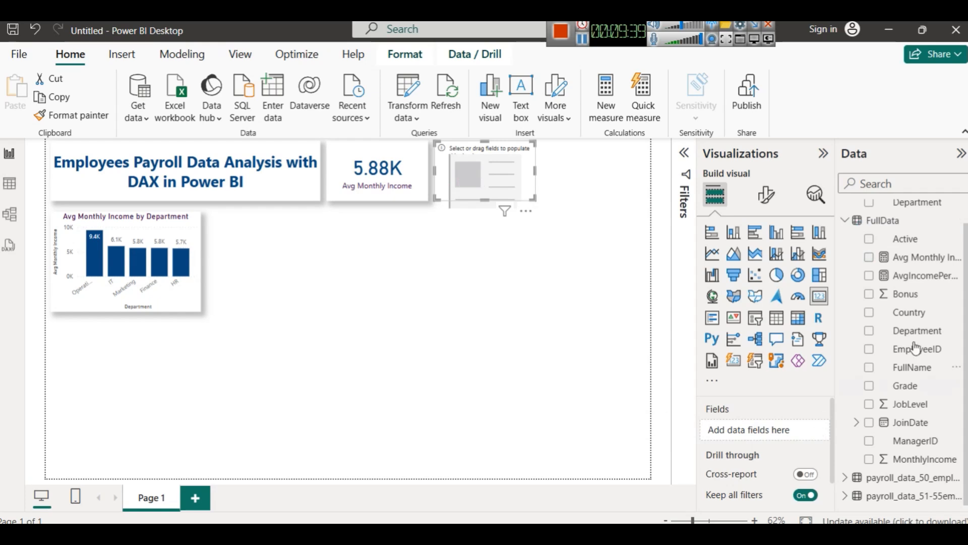
left_click_drag(908, 330, 499, 179)
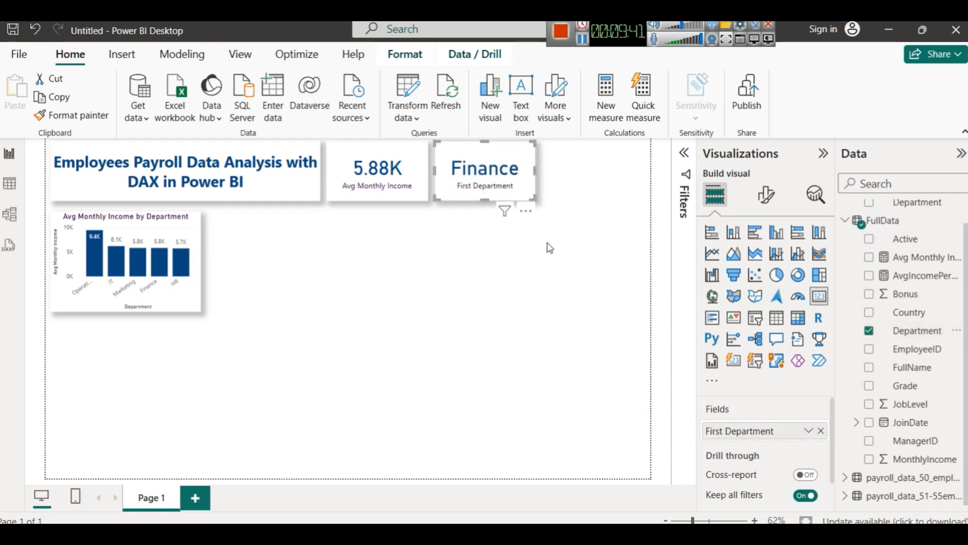
left_click(869, 332)
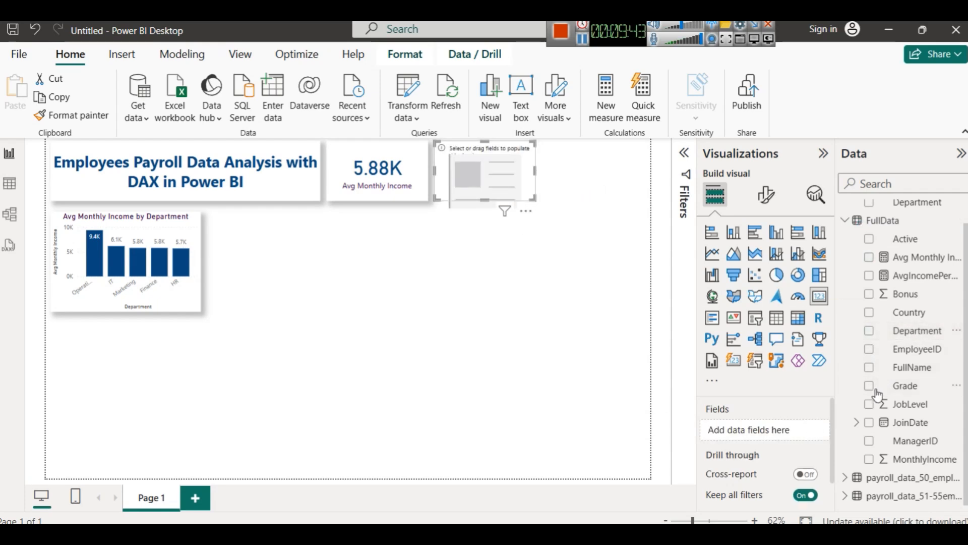
left_click_drag(912, 277, 790, 430)
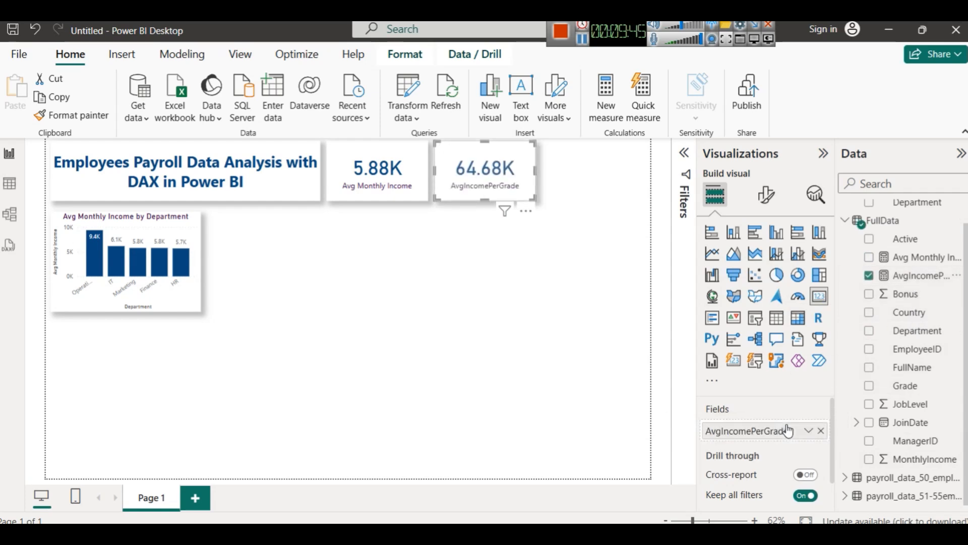
left_click(411, 311)
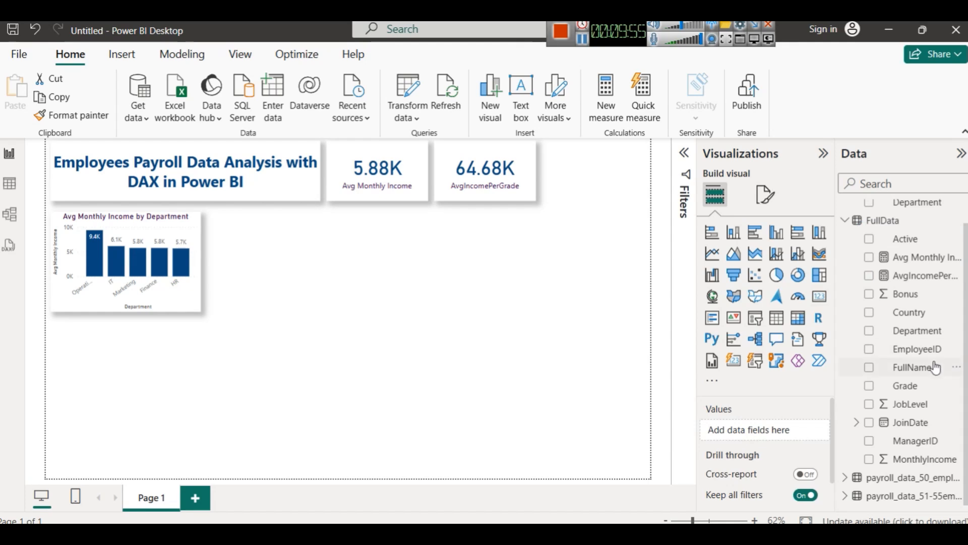
Step: Duplicate the AvgIncomePerGrade card, place the copy at the end of the card row, and remove its field
left_click(474, 160)
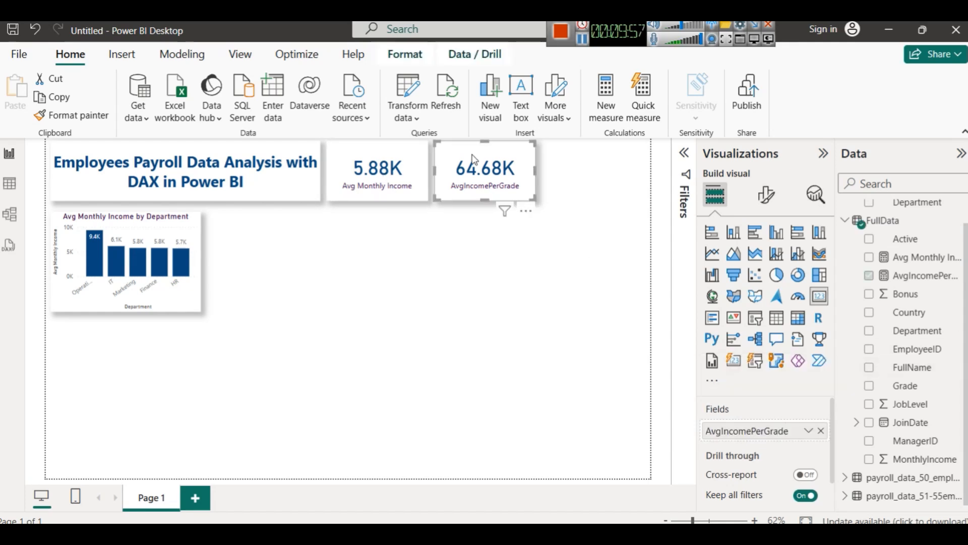
key("ctrl+c")
key("ctrl+v")
left_click_drag(472, 166, 583, 178)
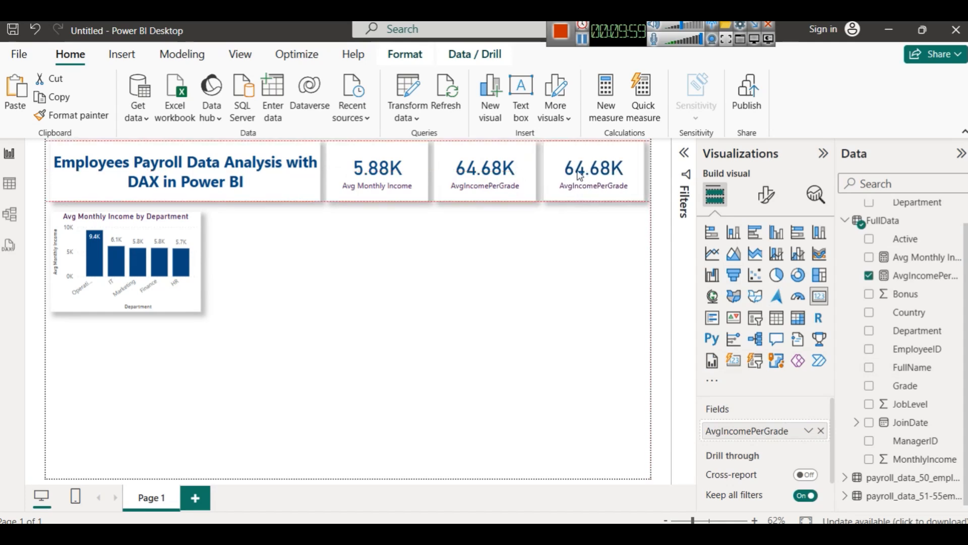
left_click(822, 431)
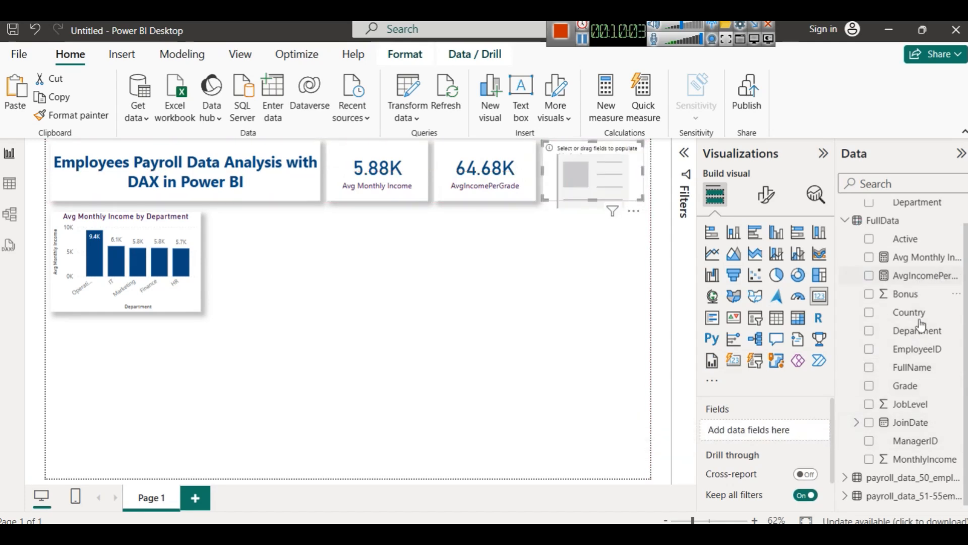
Step: Fill the empty third card with MonthlyIncome from FullData and check its aggregation options
left_click(915, 460)
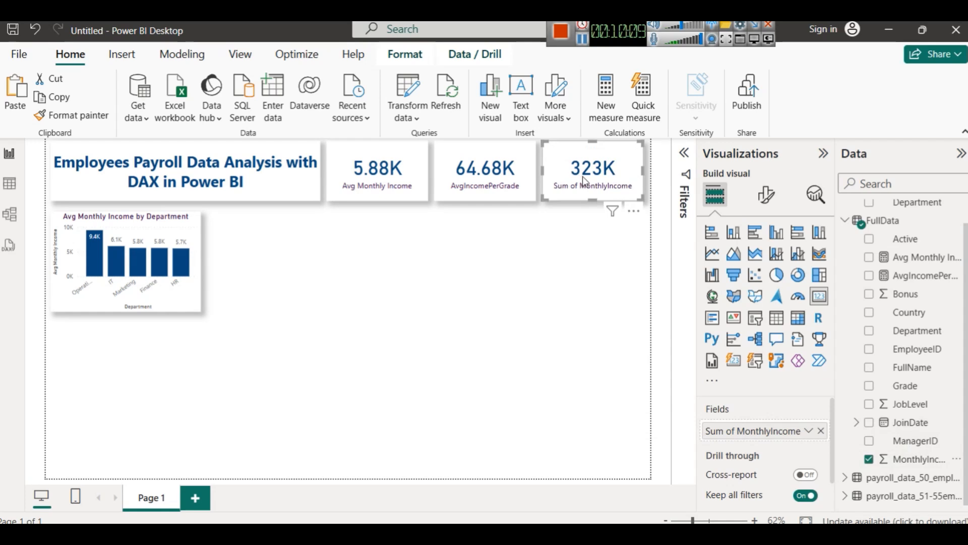
left_click(809, 431)
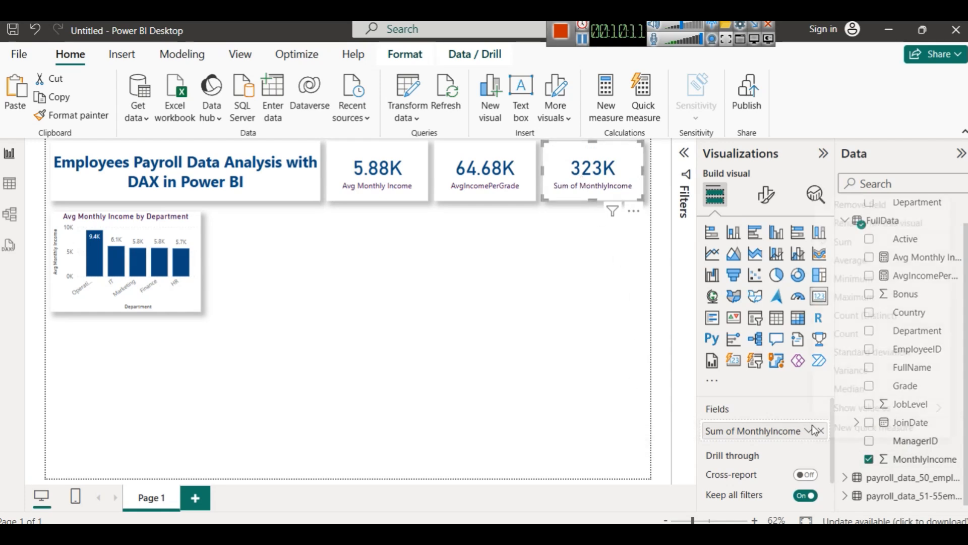
left_click(580, 272)
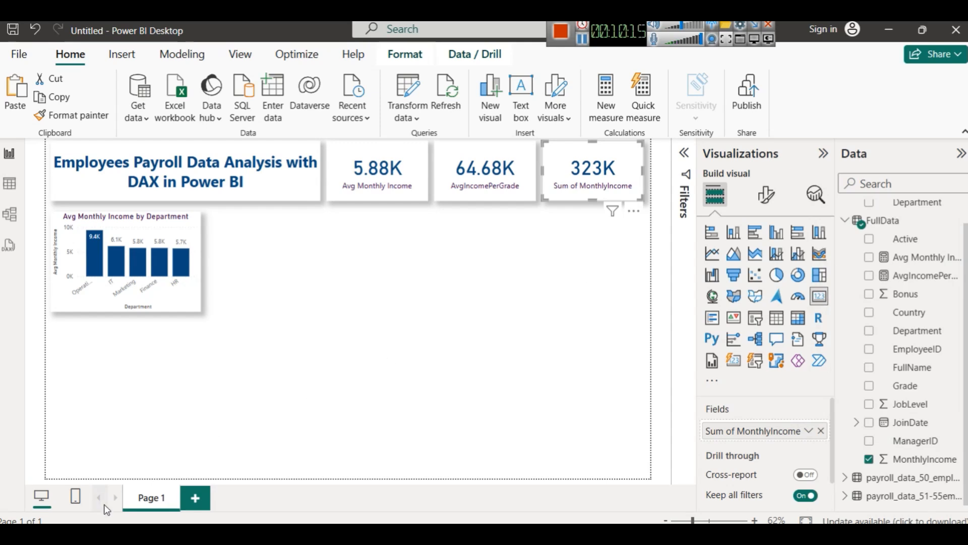
Step: Switch to Calculator, enter 323 as the total monthly income, and move its window away from the report title
key("super")
type("ca")
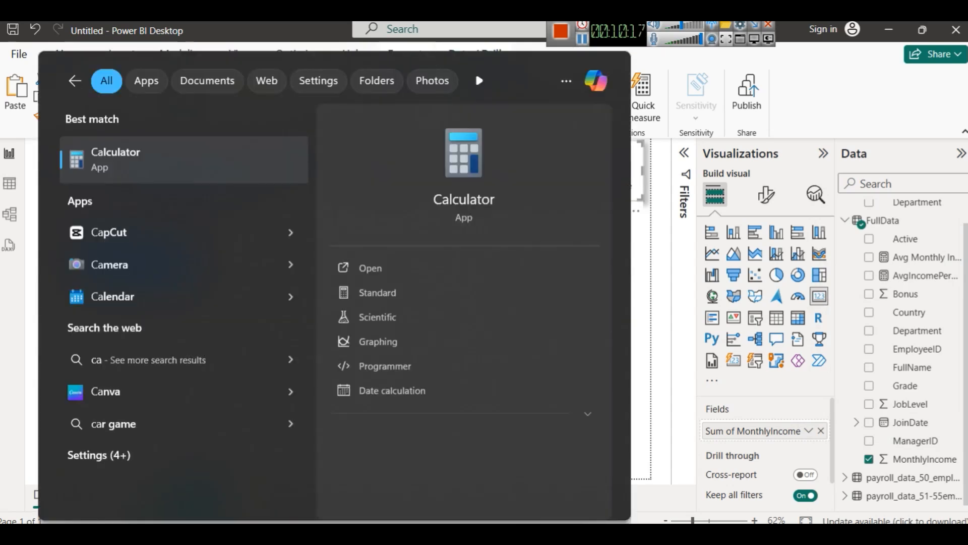
left_click(152, 173)
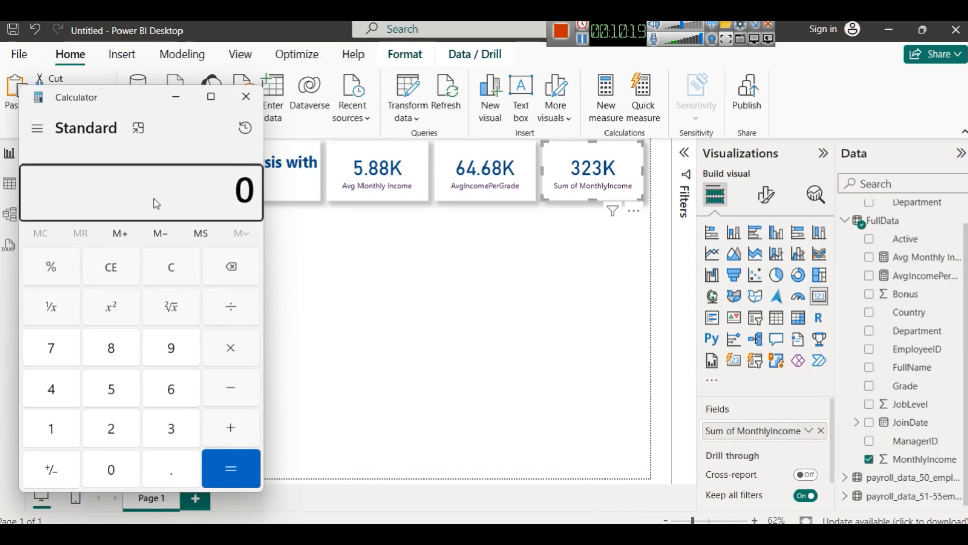
type("323")
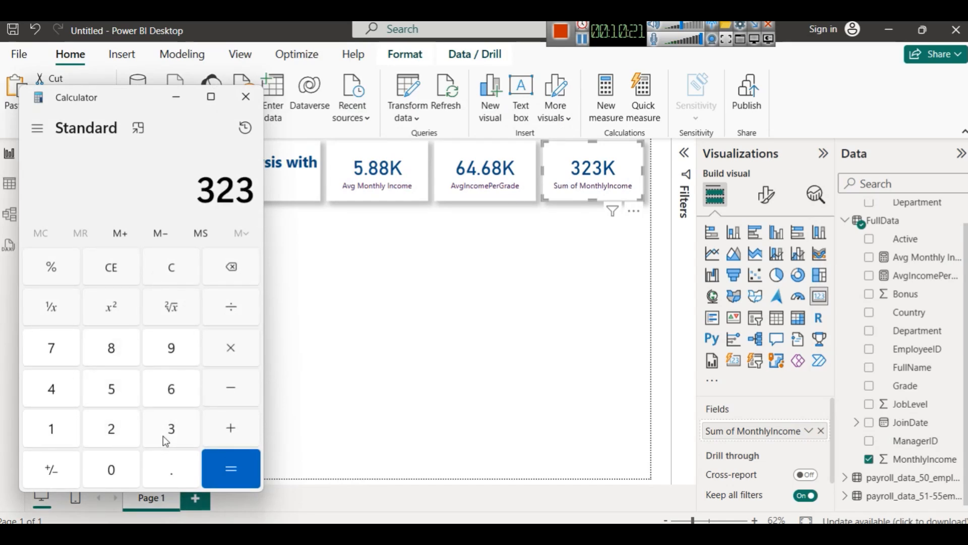
left_click_drag(128, 97, 734, 101)
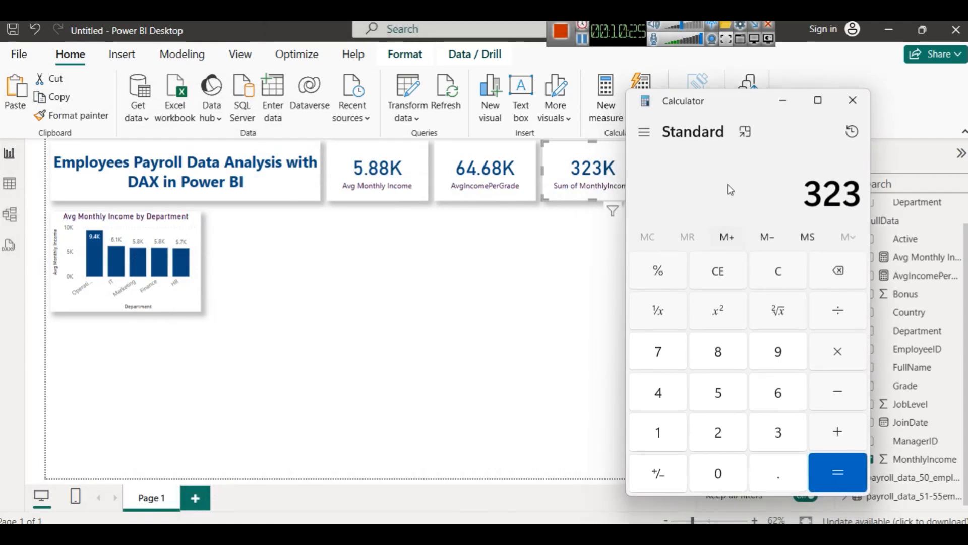
left_click_drag(748, 112, 670, 97)
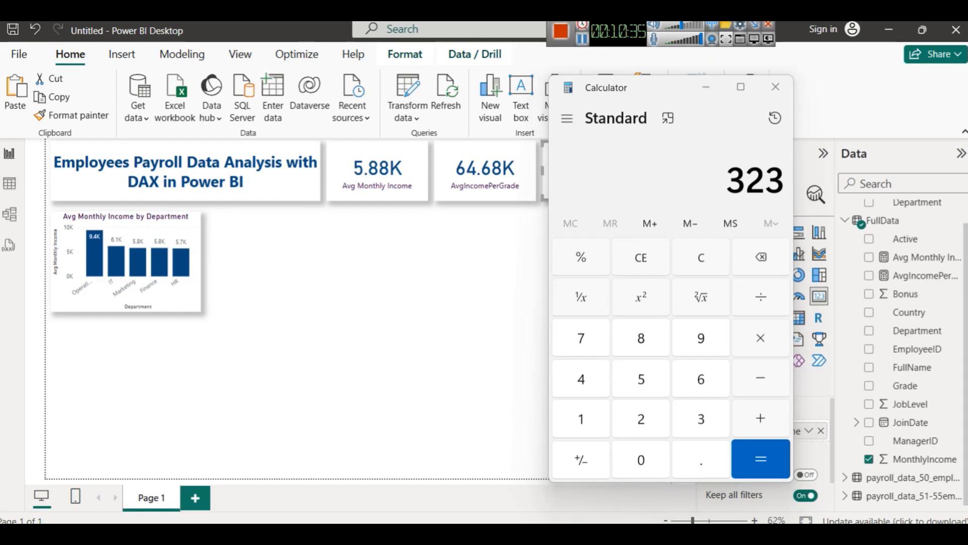
Step: Look over the payroll_data_51-55emp2 and payroll_data_50_employees sheets in Excel and return to Calculator over the Power BI report
mouse_move(458, 534)
left_click(407, 481)
mouse_move(527, 534)
mouse_move(458, 533)
left_click(540, 465)
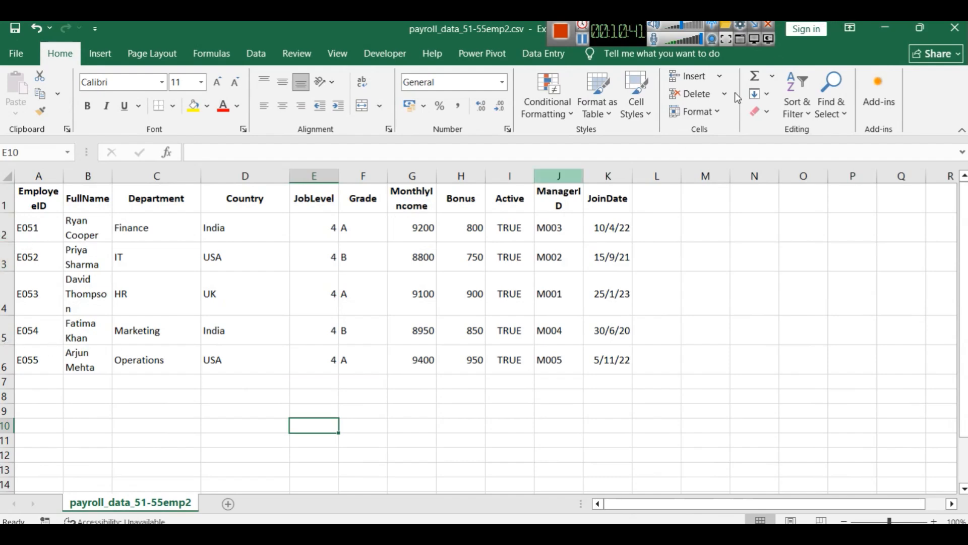
left_click(888, 27)
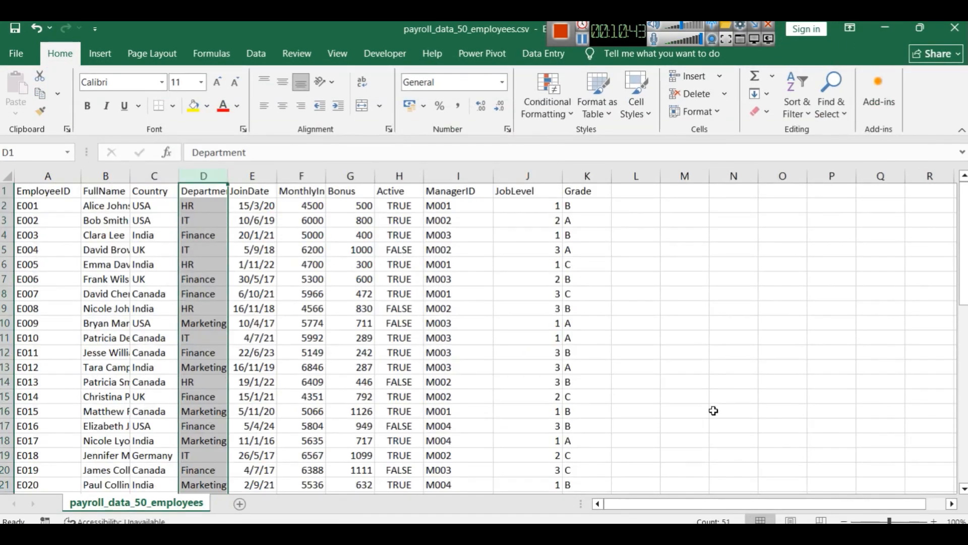
left_click(694, 534)
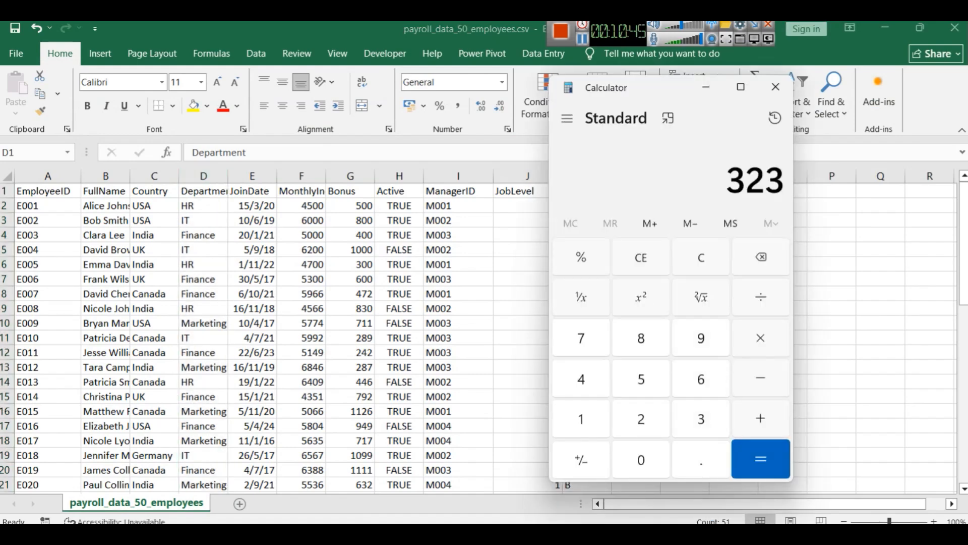
left_click(584, 463)
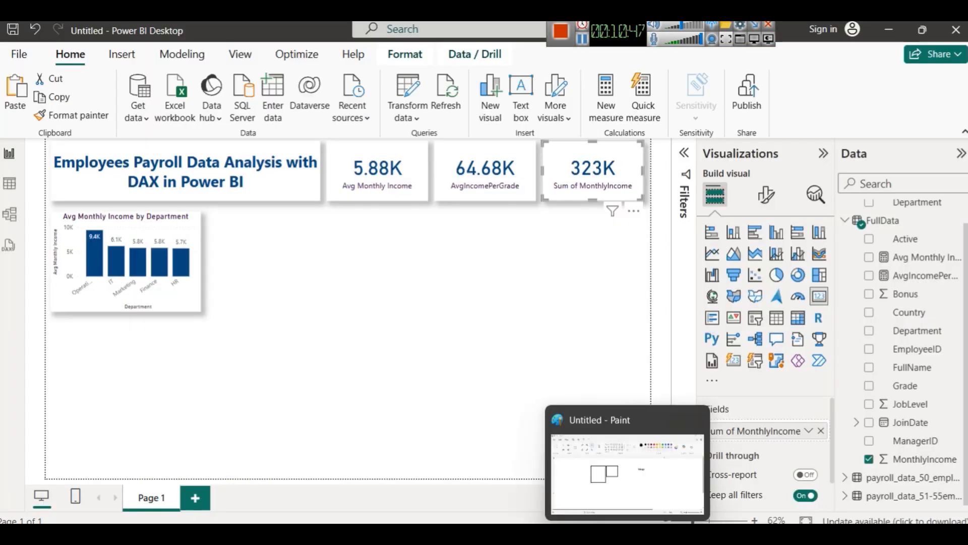
Step: Divide 323 by 5 in Calculator and move its window below the cards for comparison with AvgIncomePerGrade
left_click(771, 327)
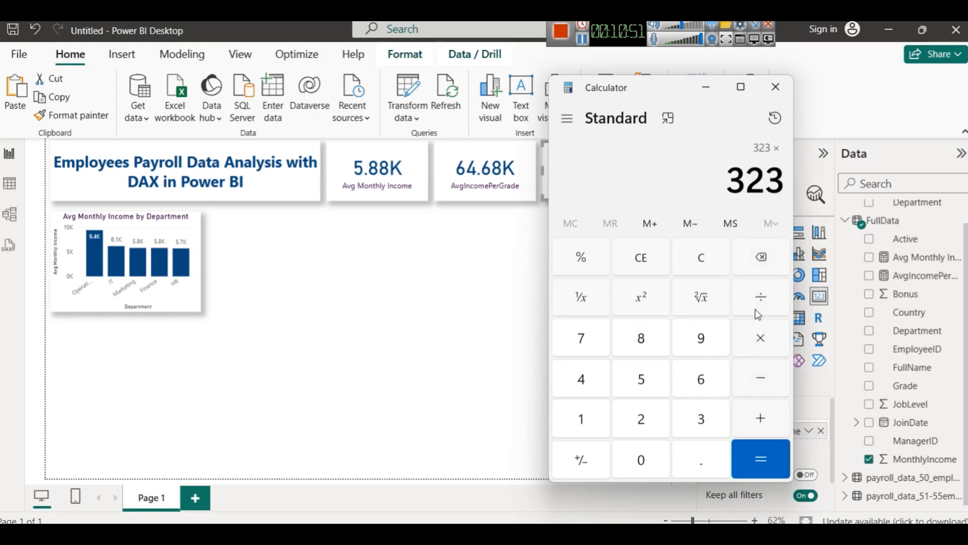
left_click(761, 302)
left_click(658, 380)
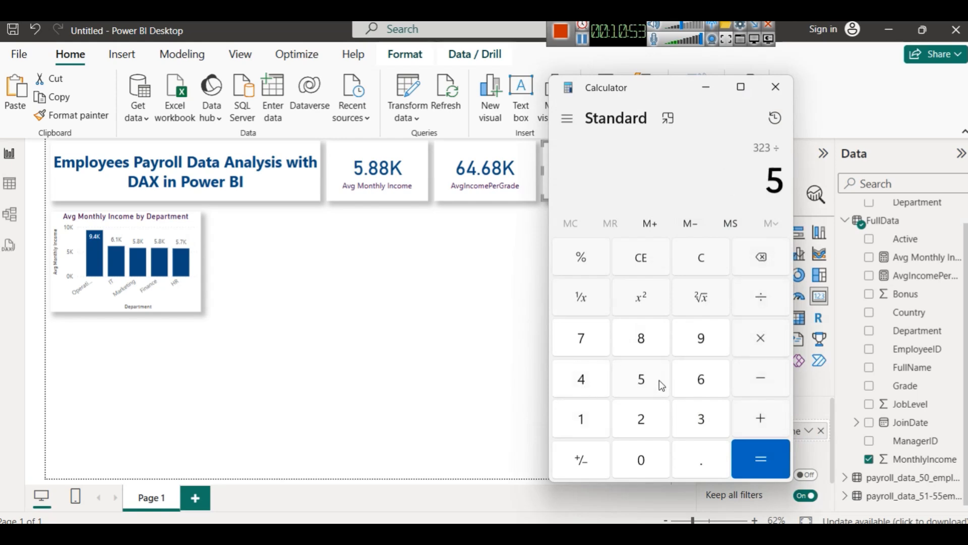
left_click(749, 466)
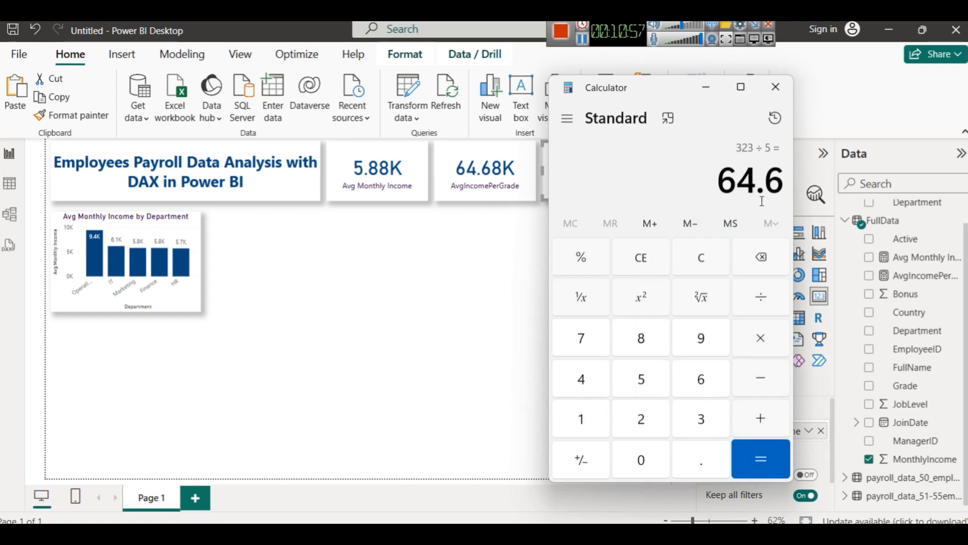
left_click_drag(687, 94, 447, 272)
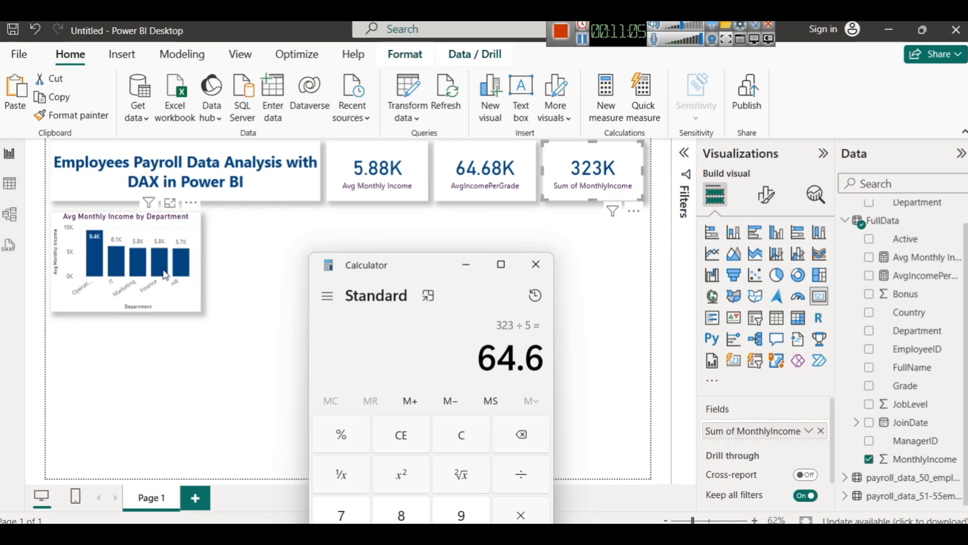
left_click_drag(377, 273, 419, 259)
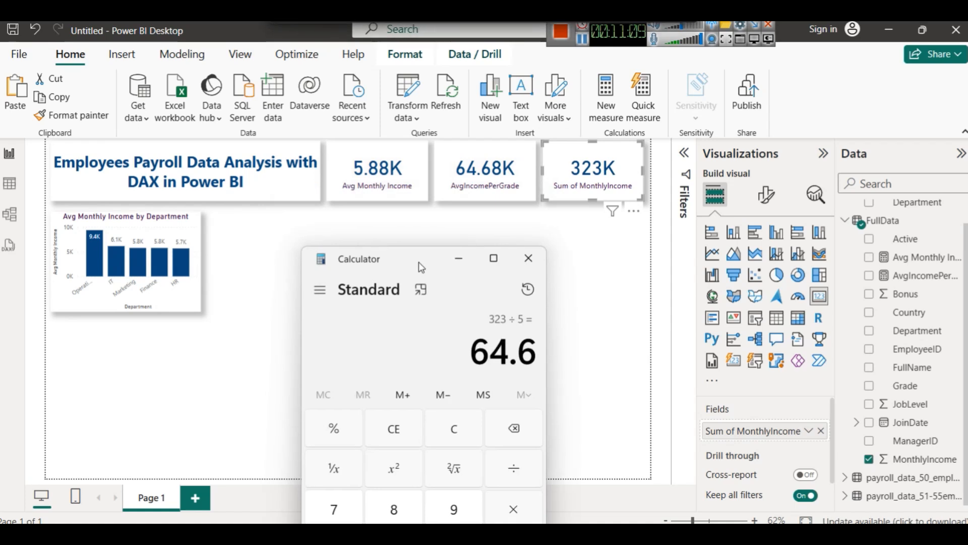
Step: Clear Calculator, divide 323 by 55 to check the average per employee, and select the Avg Monthly Income card in Power BI
left_click(436, 435)
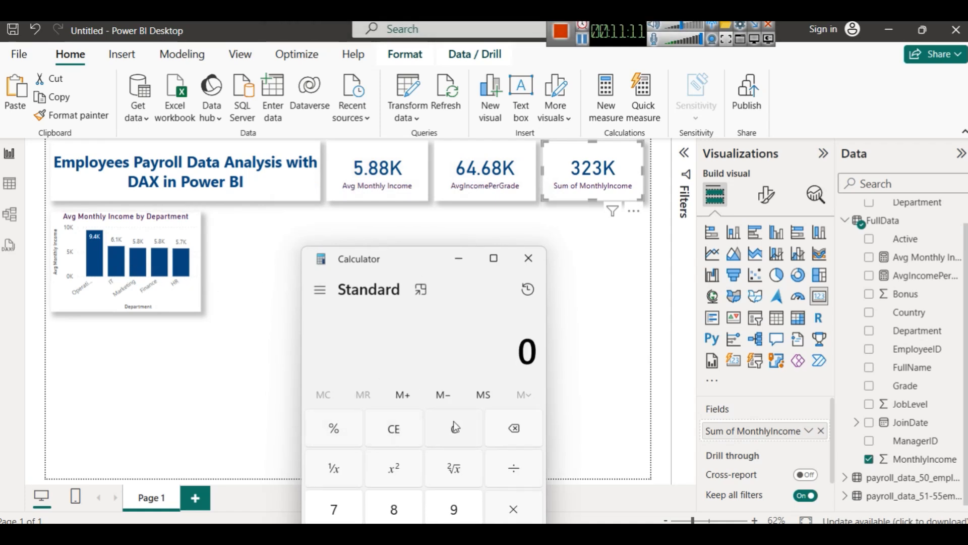
left_click_drag(436, 268, 767, 80)
left_click(807, 411)
left_click(772, 416)
left_click(832, 428)
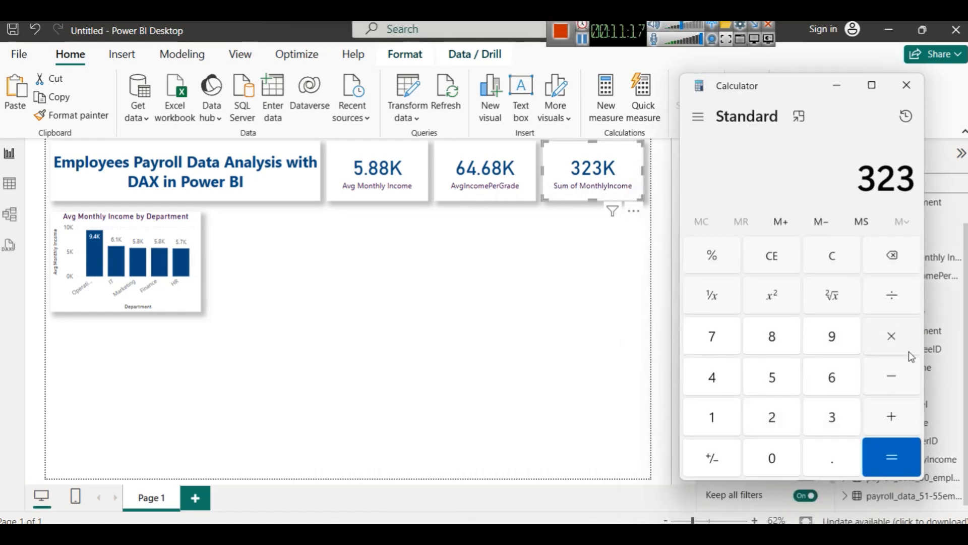
left_click(898, 302)
left_click(783, 379)
left_click(783, 380)
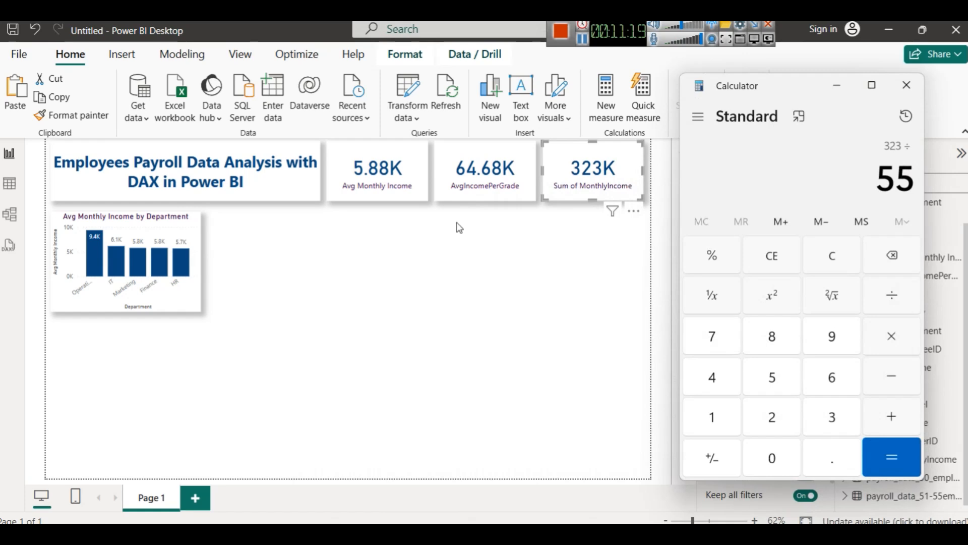
left_click(888, 454)
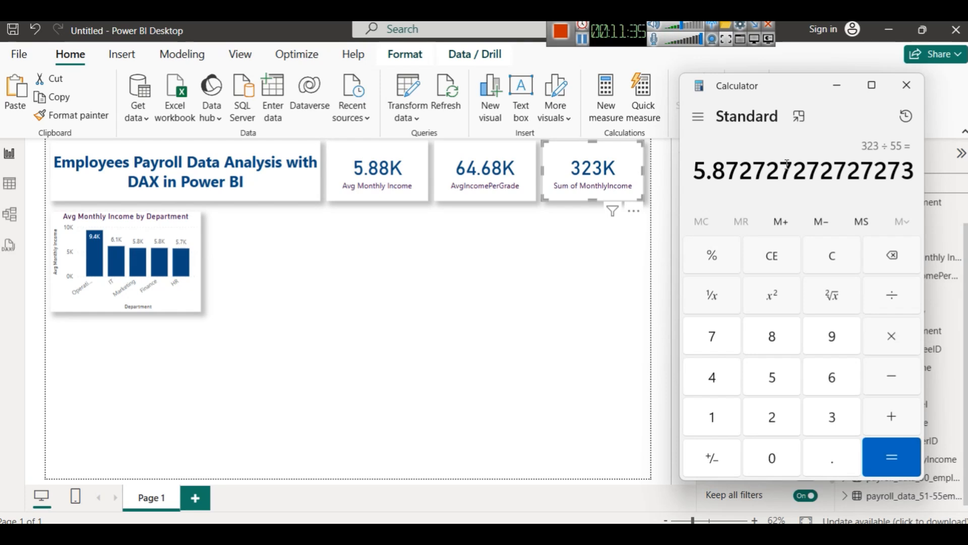
left_click(373, 194)
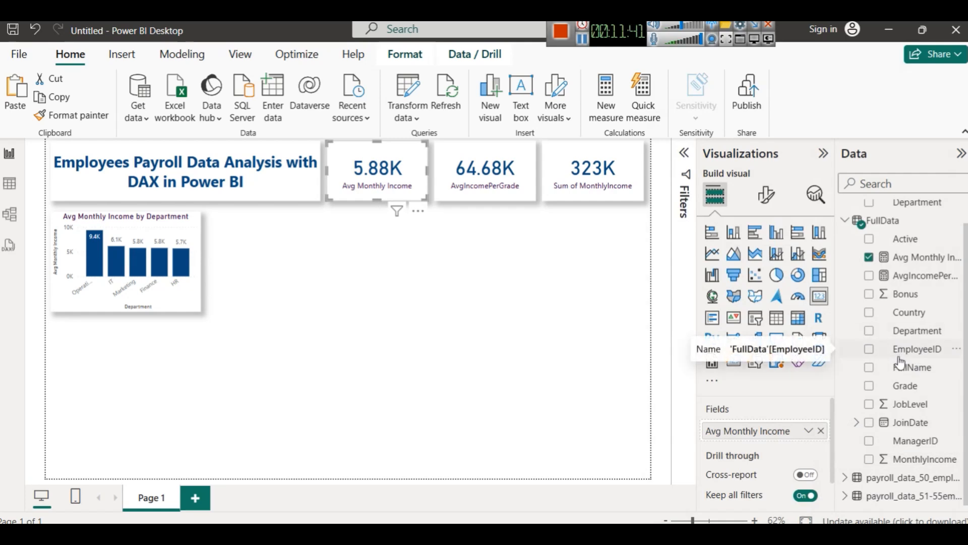
Step: Rename the AvgIncomePerGrade measure to AvgIncomePerDept in its formula and commit the change
left_click(516, 187)
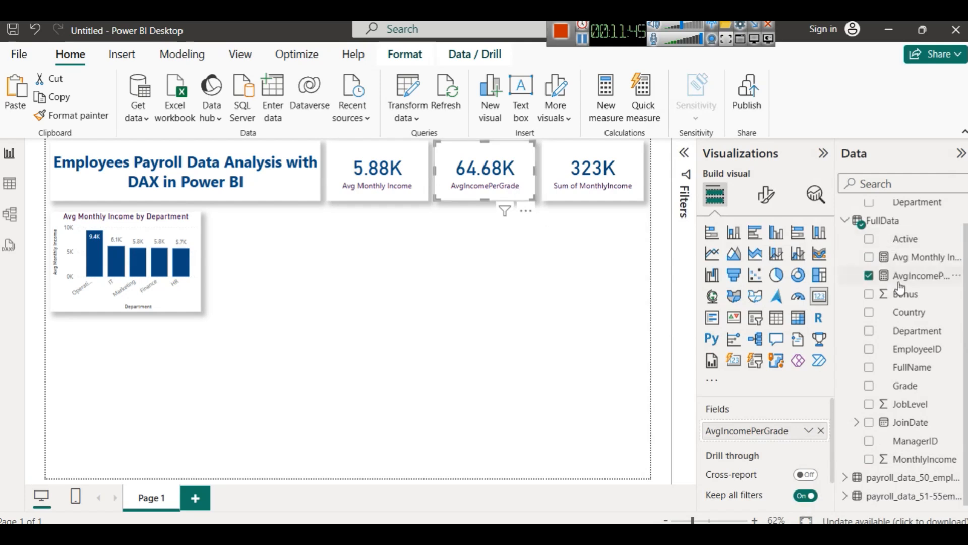
left_click(919, 275)
double_click(180, 151)
type("Dep")
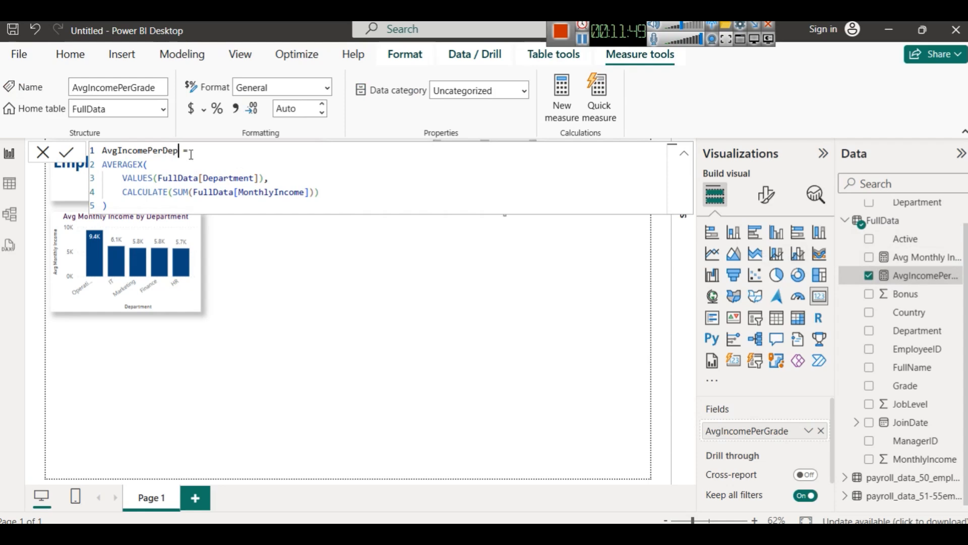
type("t")
left_click(66, 152)
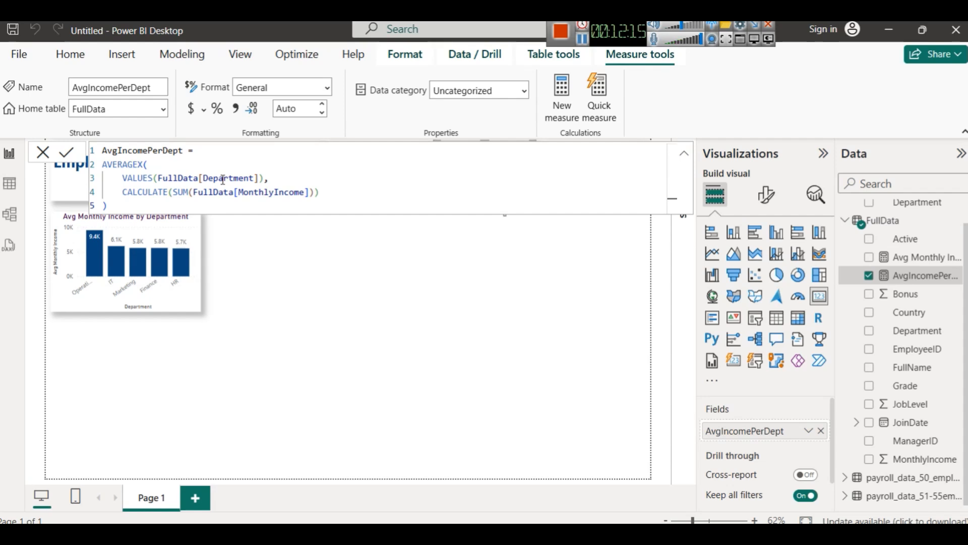
Step: Review the VALUES and CALCULATE arguments of the AvgIncomePerDept formula, and collapse the formula editor
left_click(151, 177)
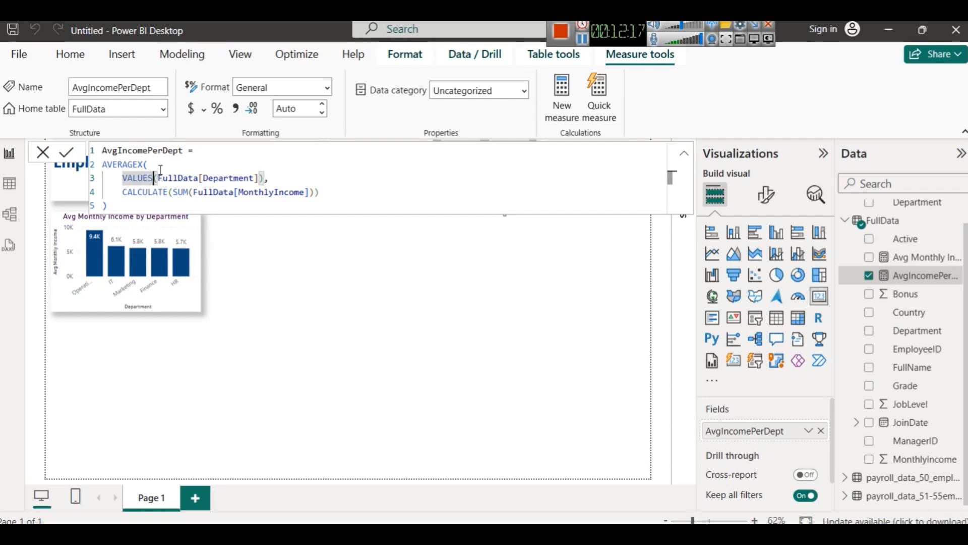
left_click_drag(326, 194, 124, 187)
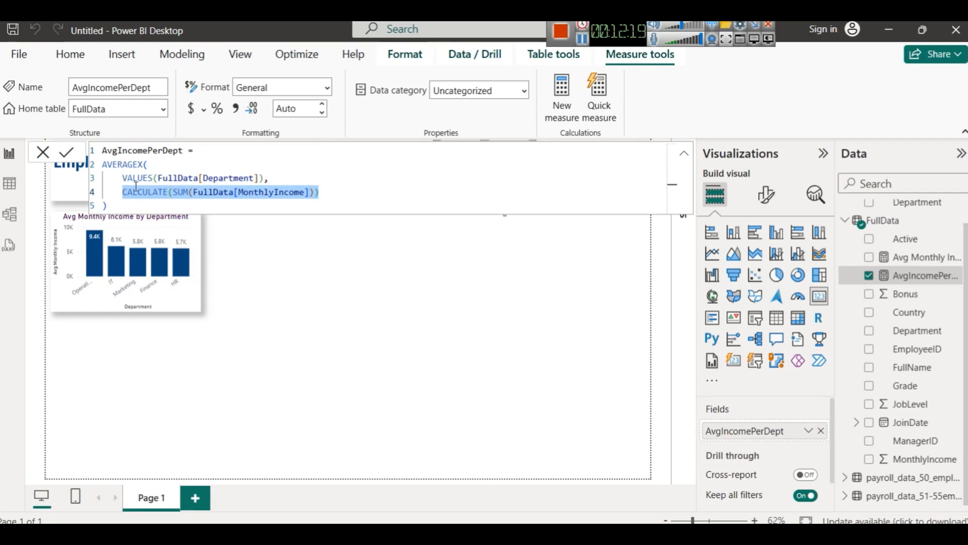
left_click(308, 288)
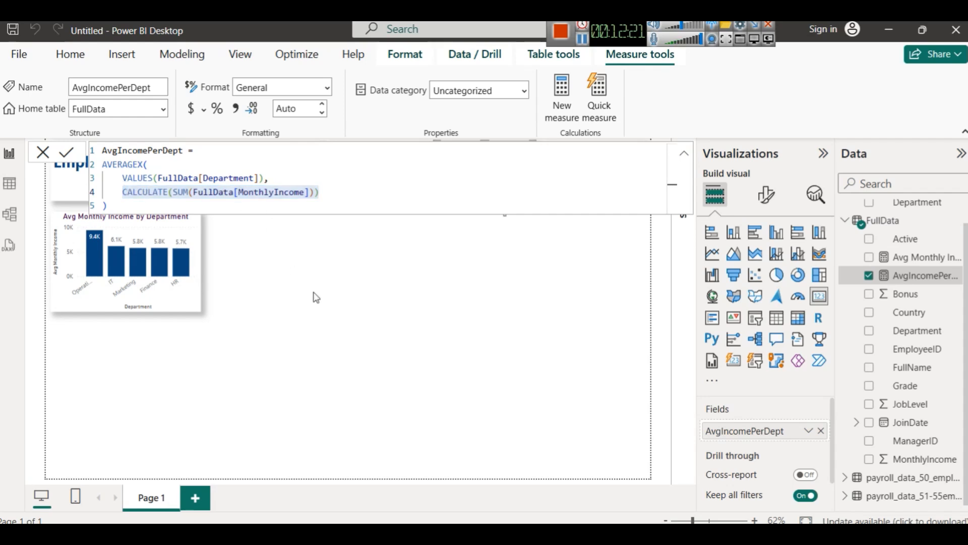
left_click(684, 153)
left_click(488, 277)
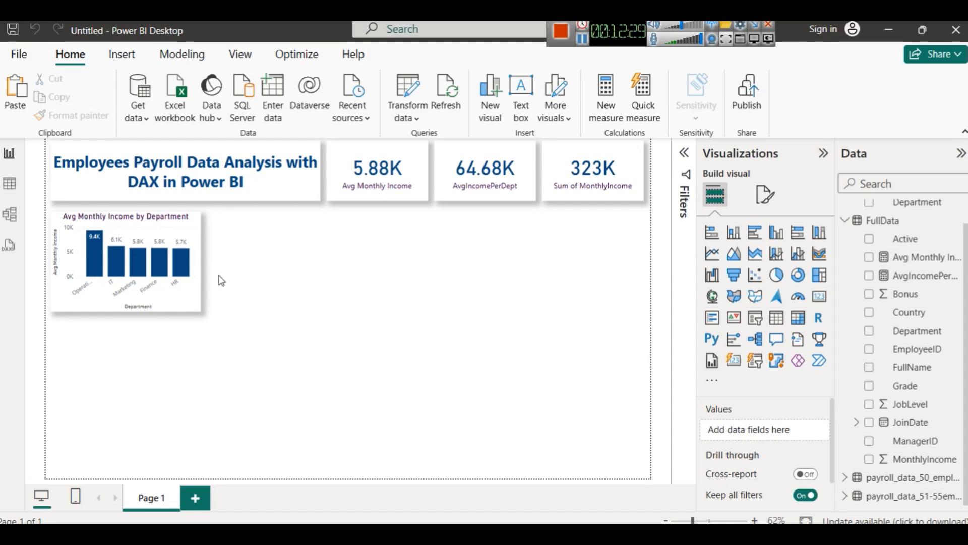
Step: Create a new measure in the FullData table and name it AvgMonthIncomebyCountry
right_click(881, 225)
left_click(806, 254)
left_click(110, 147)
double_click(109, 148)
type("Avg")
type("Month")
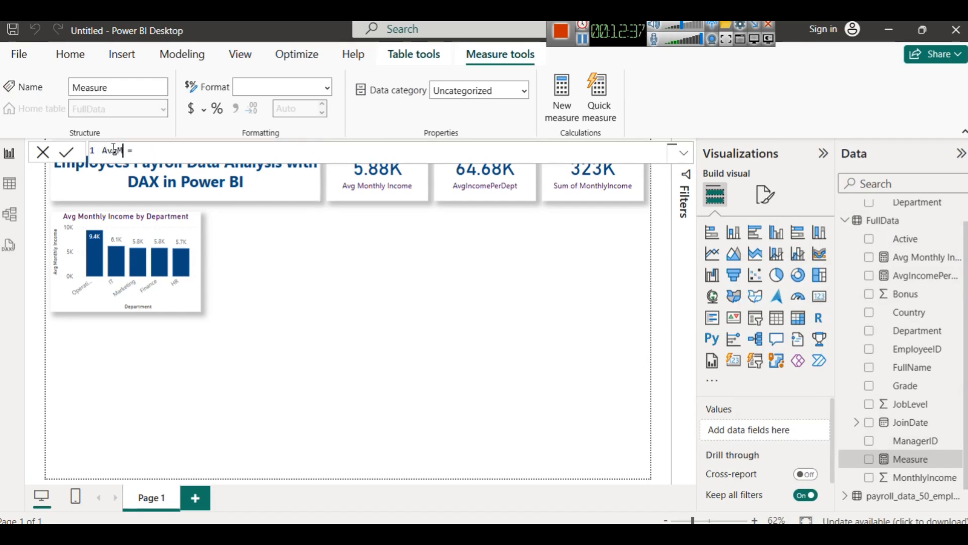
type("IncomebyCountry")
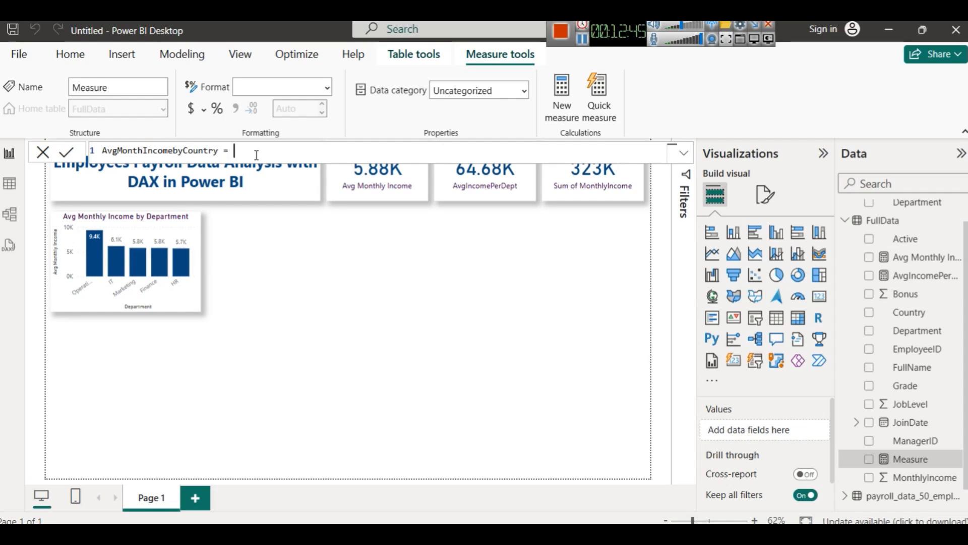
Step: Begin the AvgMonthIncomebyCountry formula with the AVERAGEX function
type("AVE")
key("Down")
key("Down")
key("Tab")
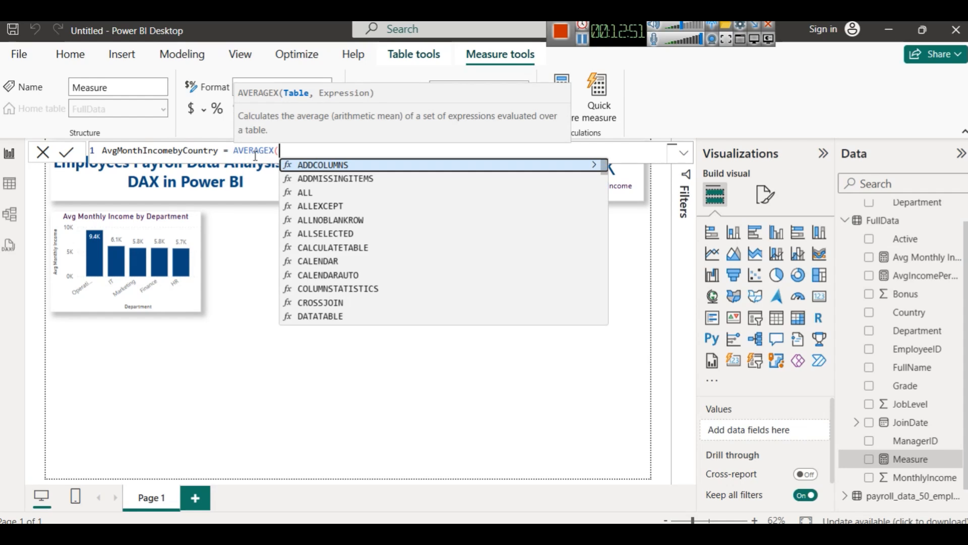
scroll(929, 306, "up", 1)
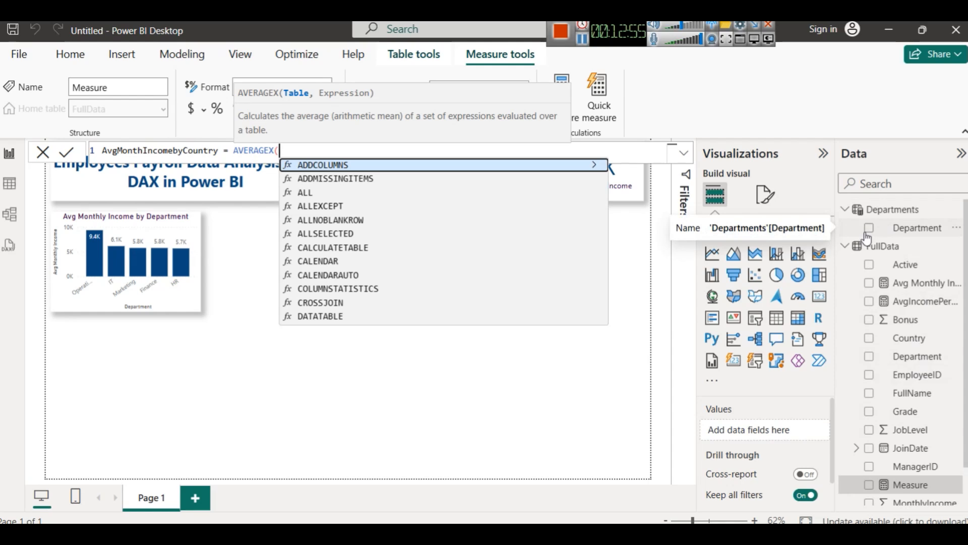
Step: Enter VALUES over the FullData[Country] column as the AVERAGEX table argument
type("VALUES(")
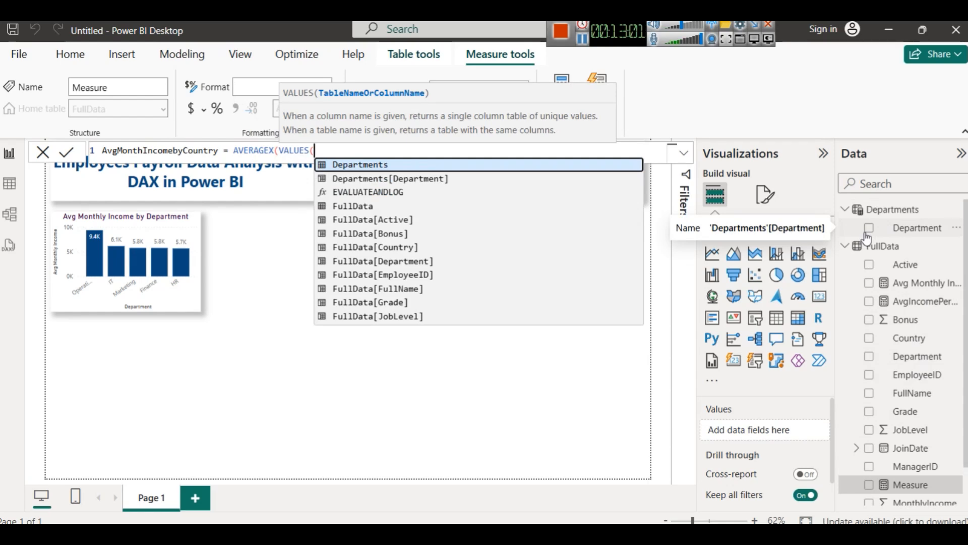
key("Down")
key("Down")
key("Down")
key("Down")
key("Down")
key("Down")
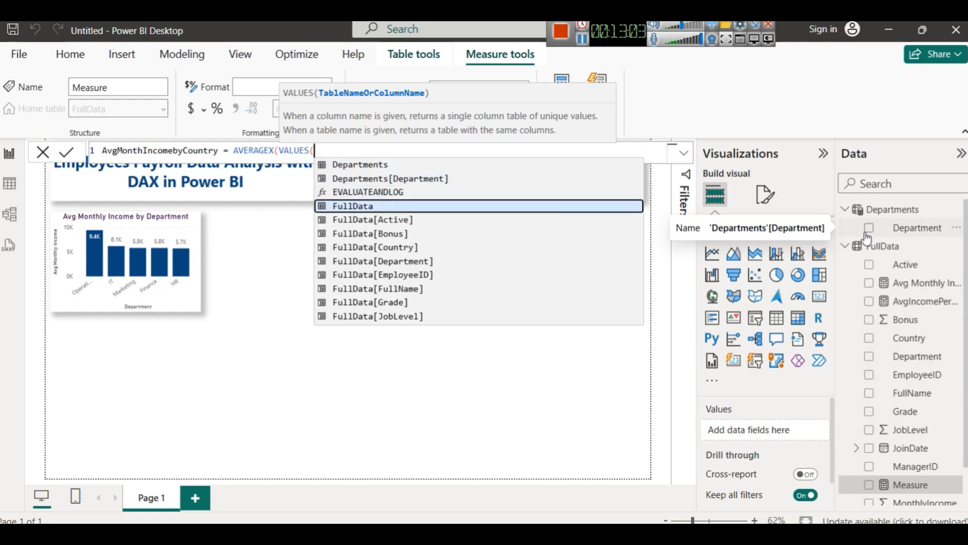
key("Tab")
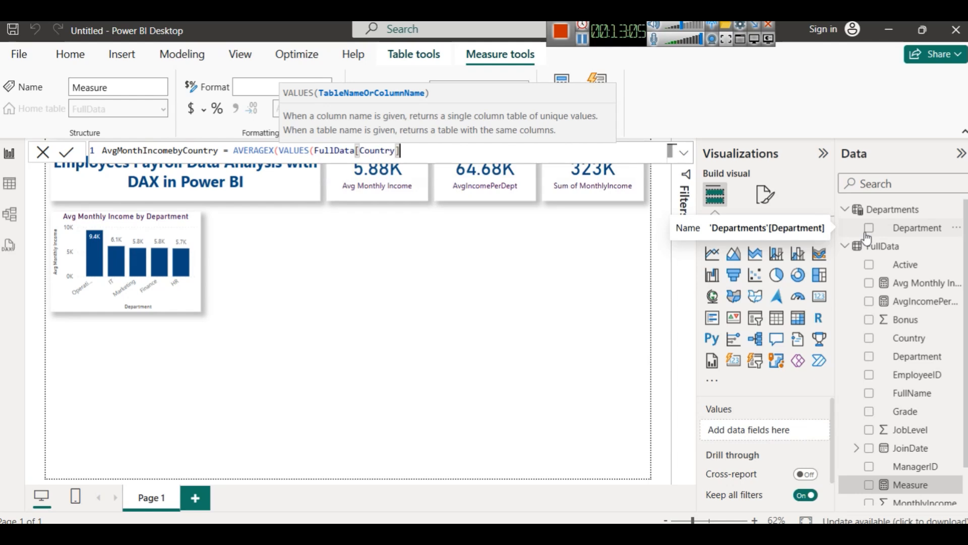
type(",")
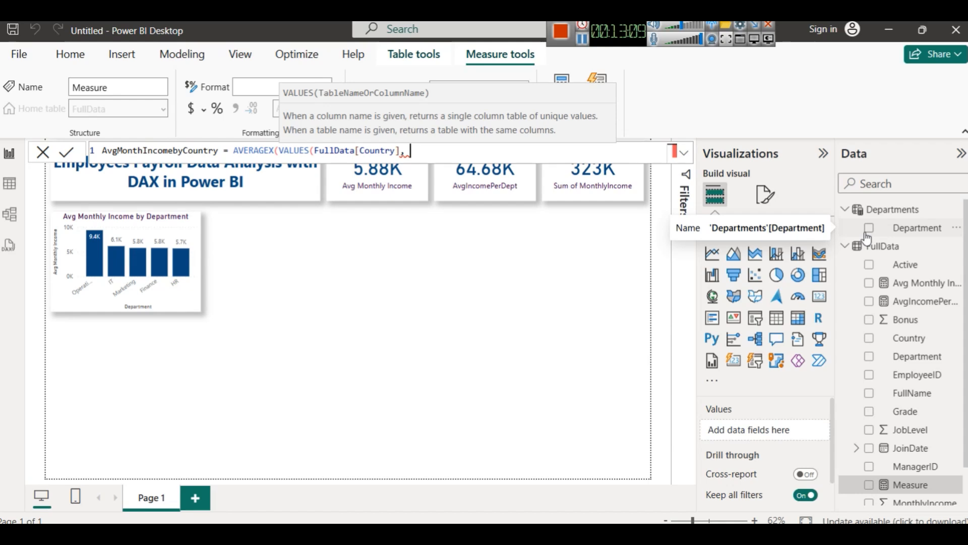
key("BackSpace")
key("BackSpace")
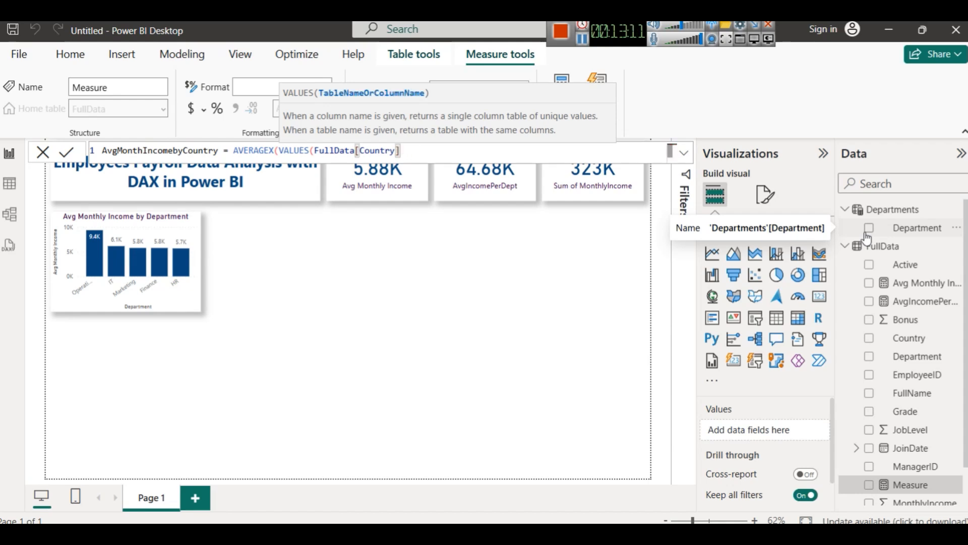
Step: Close the VALUES function and begin the AVERAGEX expression with CALCULATE and a nested SUM
type("), CAL")
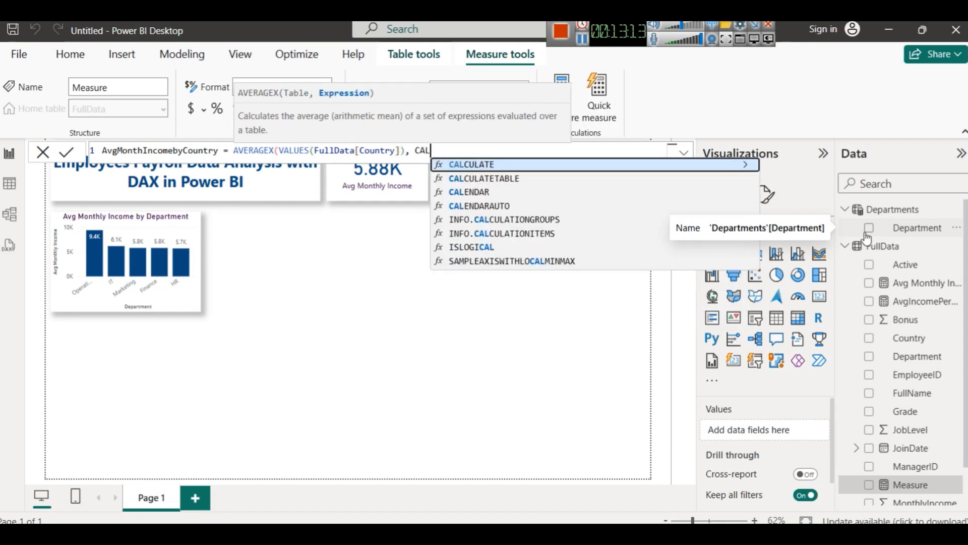
key("Tab")
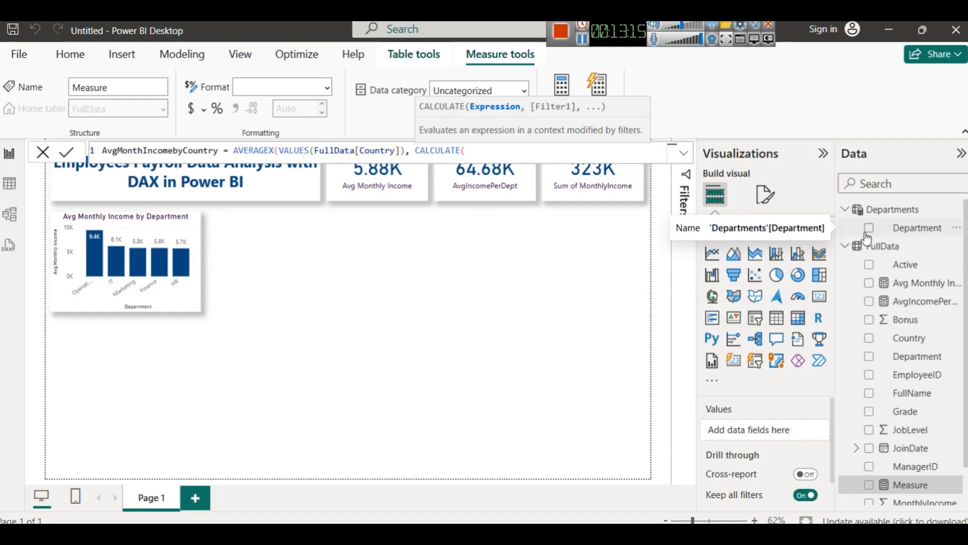
type("SUM")
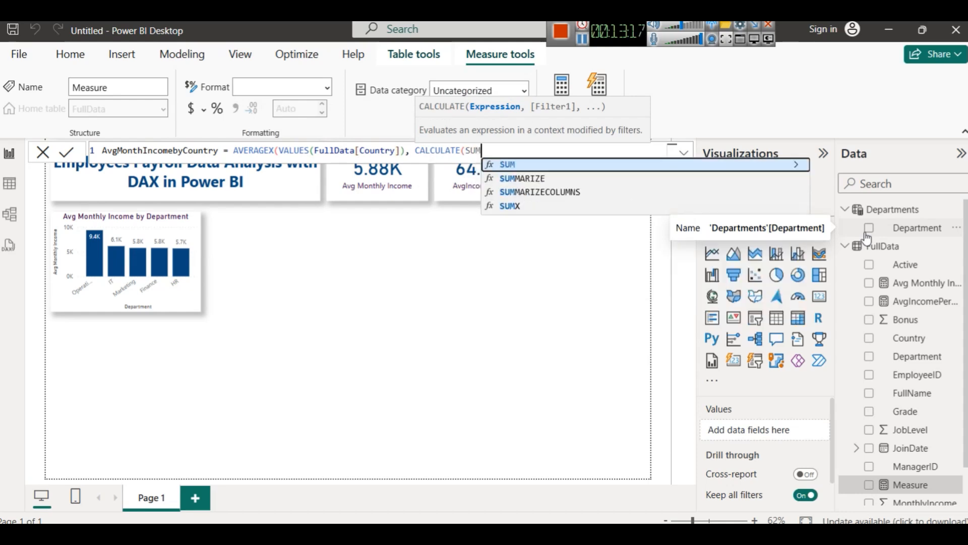
type("(")
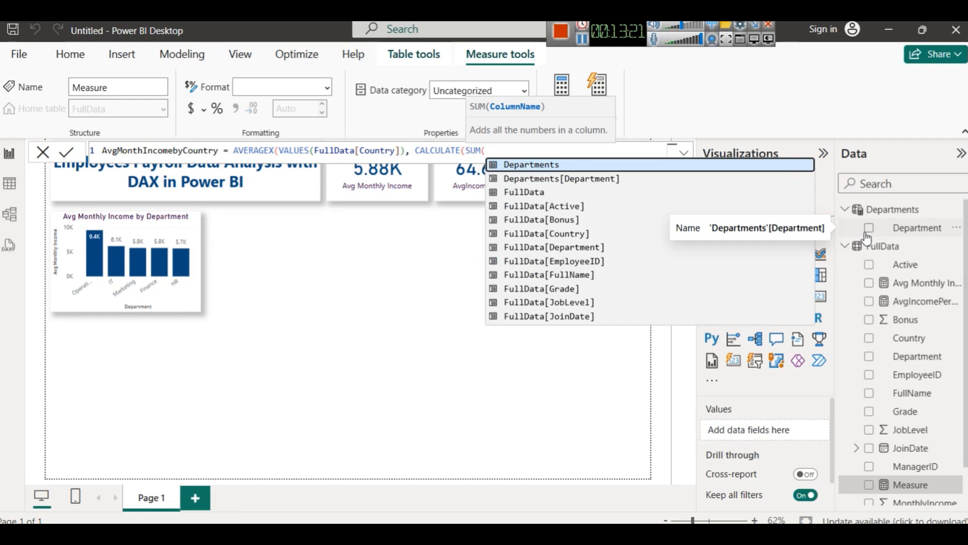
Step: Complete the SUM with FullData[MonthlyIncome], close all the parentheses, and commit the measure
key("Down")
key("Down")
key("Down")
key("Down")
key("Down")
key("Down")
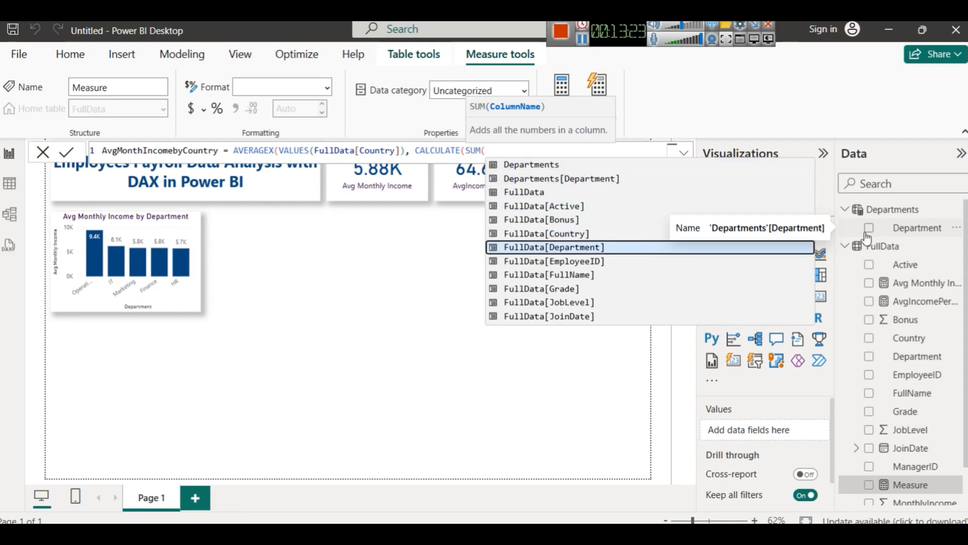
key("Down")
key("Down")
key("Down")
key("Down")
key("Down")
key("Down")
key("Down")
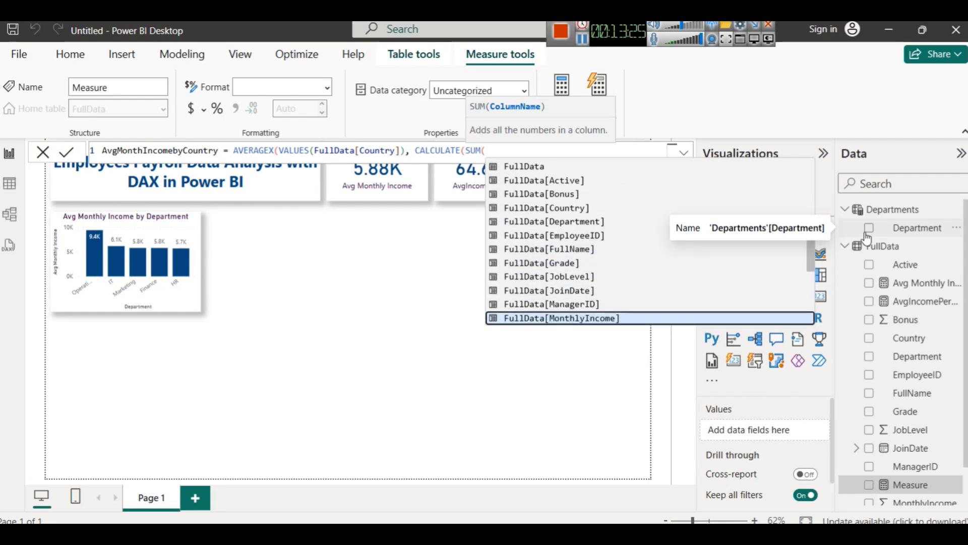
key("Tab")
type(")")
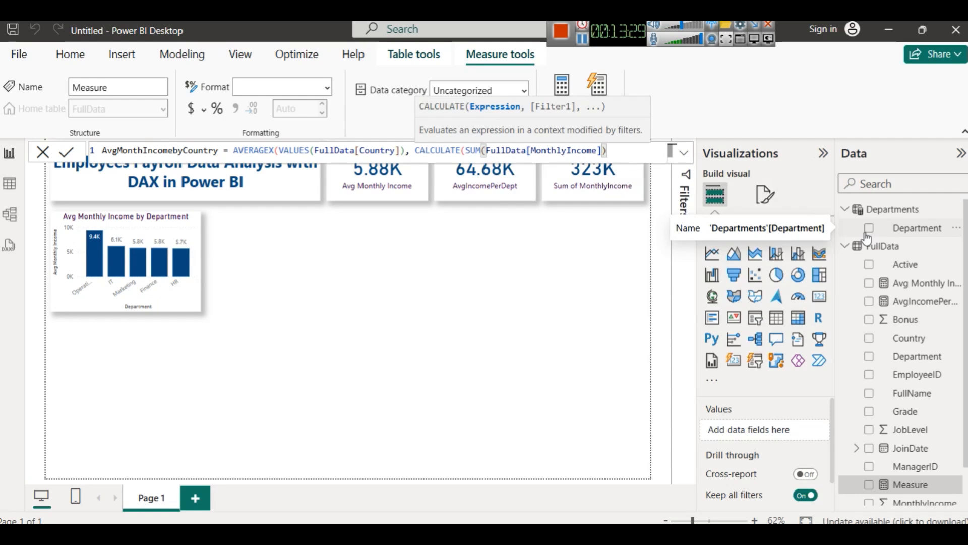
type(")")
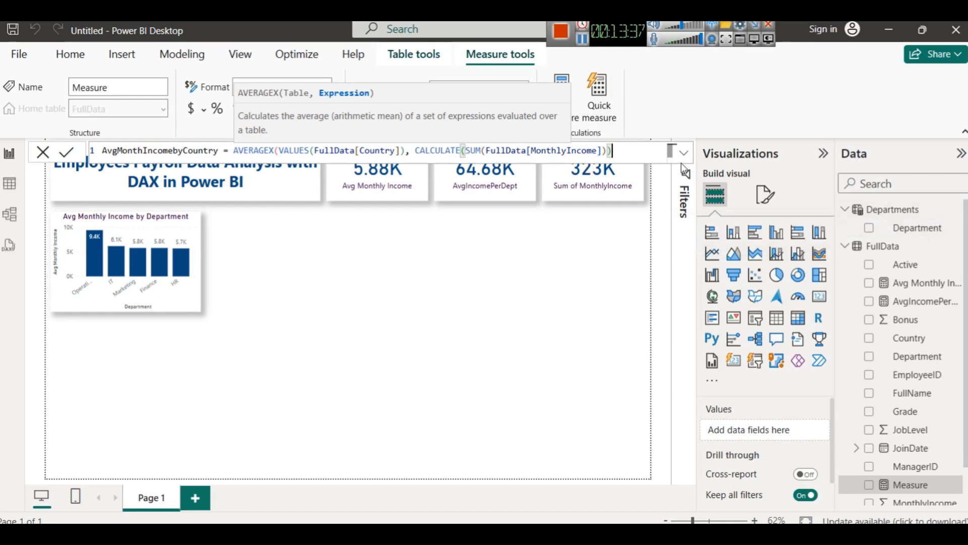
type(")")
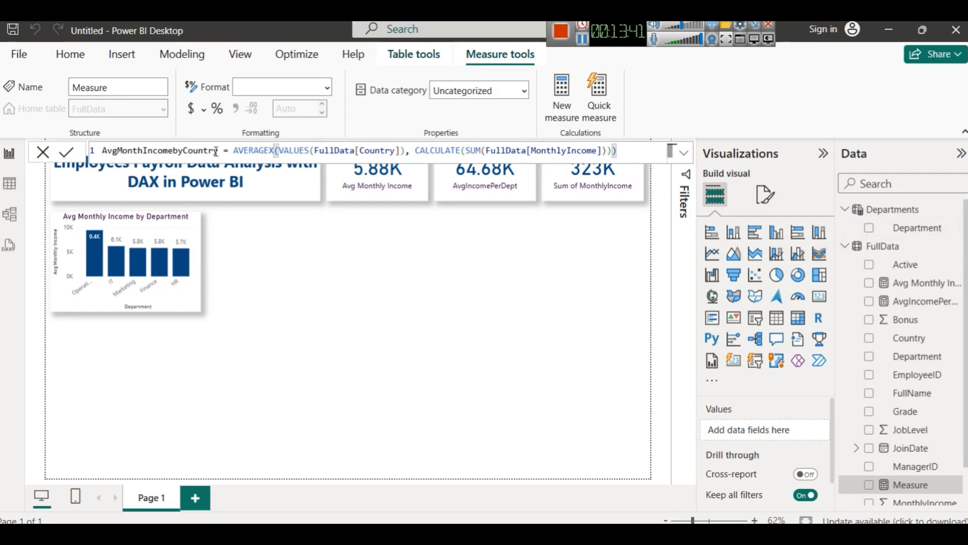
left_click(67, 151)
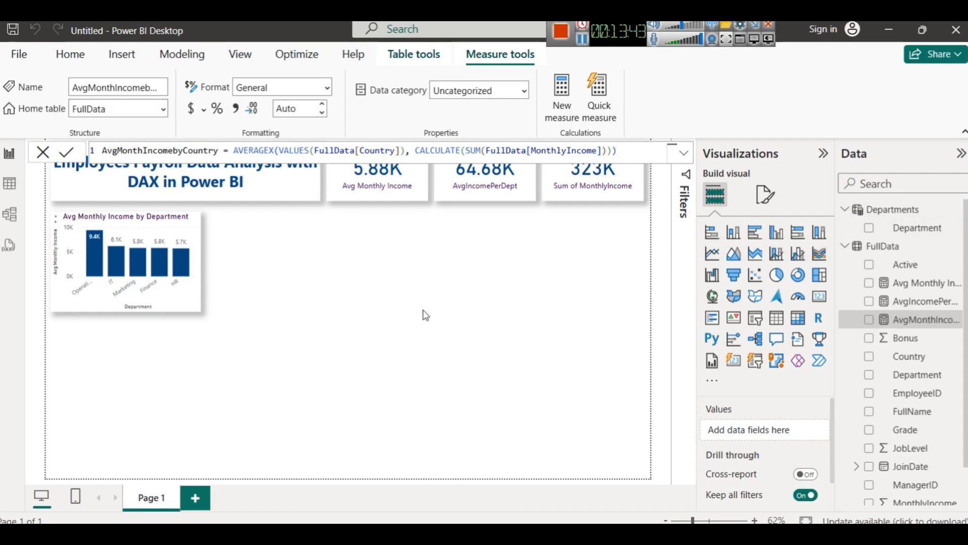
Step: Replace the field on the Sum of MonthlyIncome card with the AvgMonthIncomebyCountry measure
left_click(571, 244)
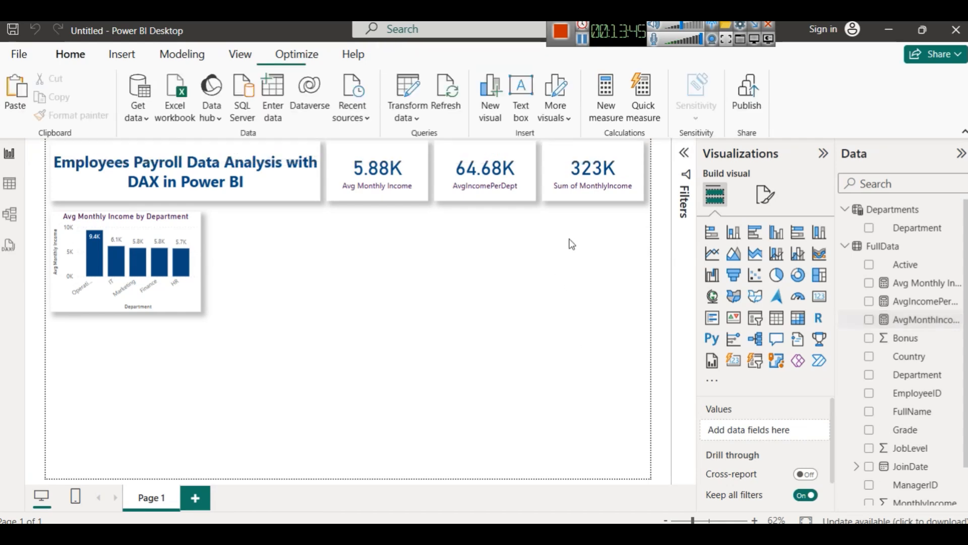
left_click(607, 189)
left_click(816, 431)
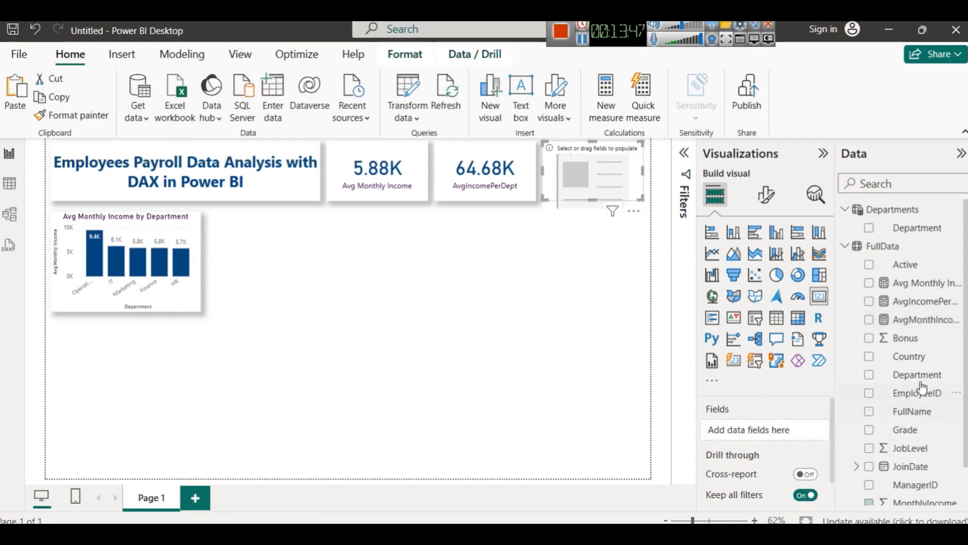
left_click_drag(929, 331, 760, 433)
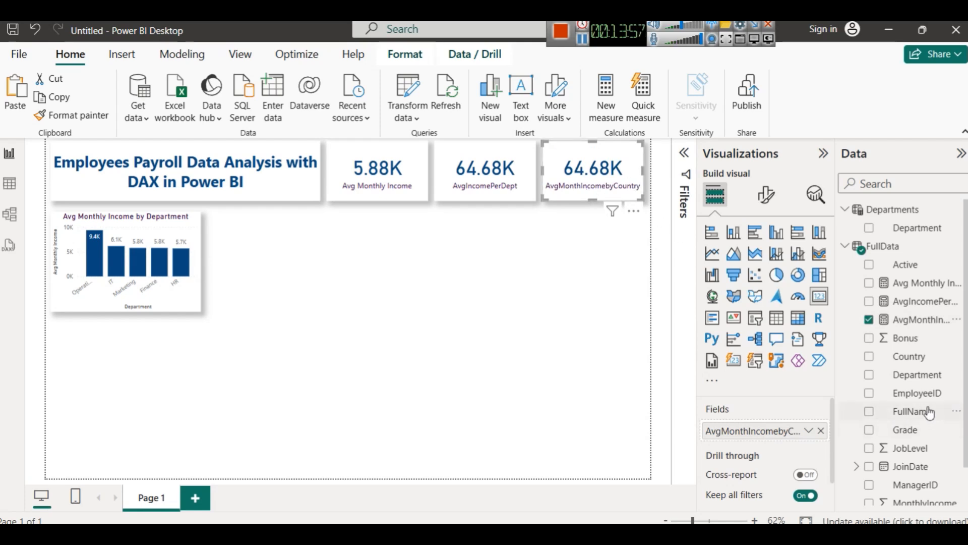
Step: Compare the AvgMonthIncomebyCountry formula with the AvgIncomePerGrade answer on the Colorstech page in the browser, and select the whole formula in Power BI
left_click(907, 334)
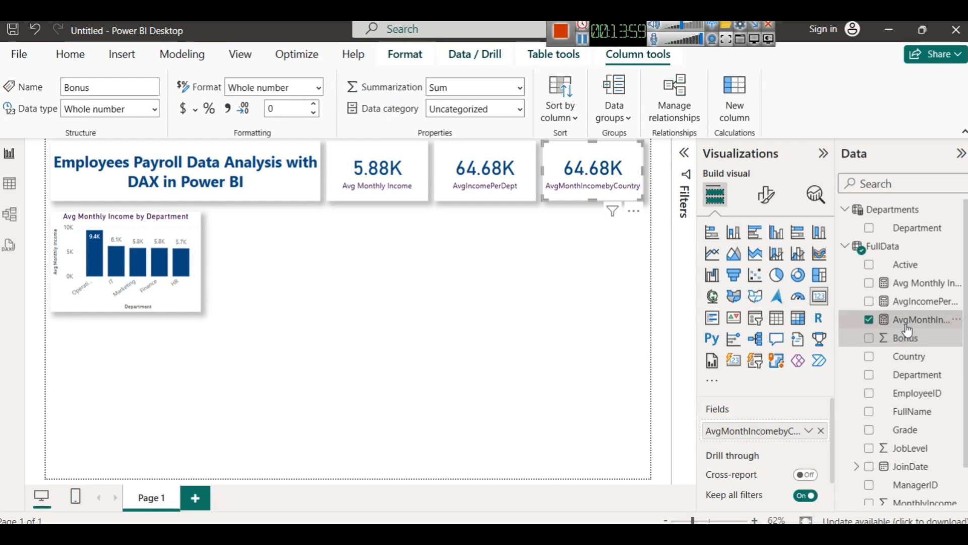
left_click(911, 320)
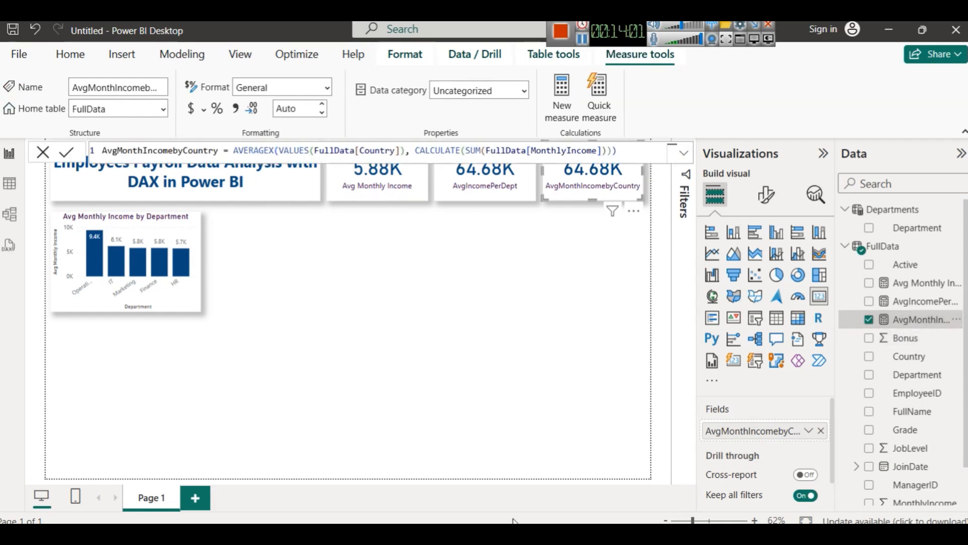
mouse_move(520, 519)
left_click(444, 454)
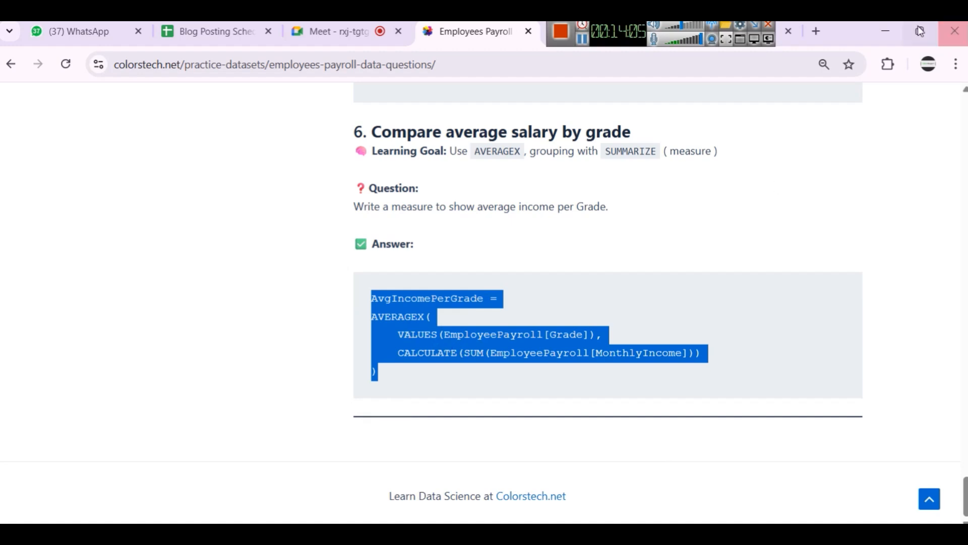
left_click(886, 31)
key("ctrl+a")
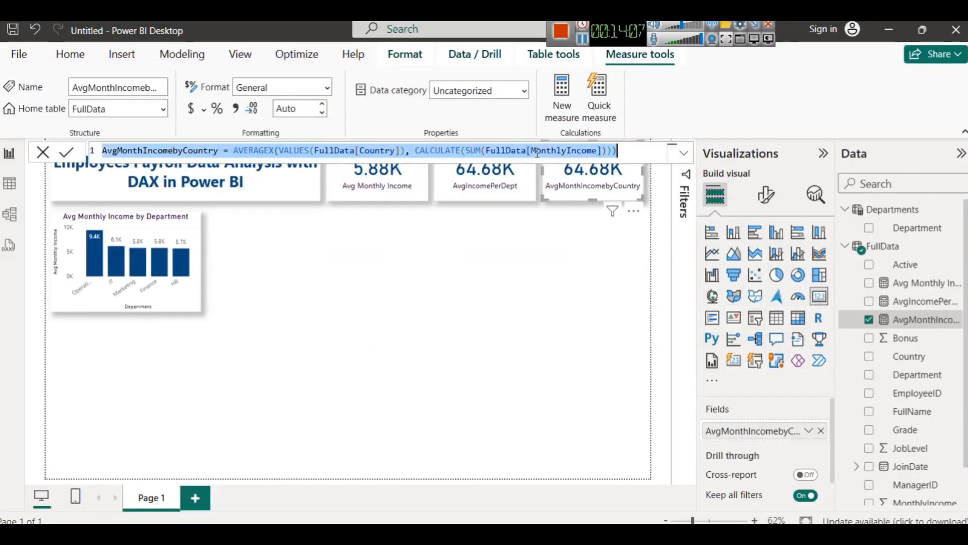
Step: Replace the selected measure's formula with AvgIncomePerGrade = AVERAGEX(VALUES(FullData[Grade]), CALCULATE(SUM(FullData[MonthlyIncome])))
type("AvgIncomePerGrade = AVERAGEX(     VALUES(EmployeePayroll[Grade]),     CALCULATE(SUM(EmployeePayroll[MonthlyIncome])) )")
double_click(180, 178)
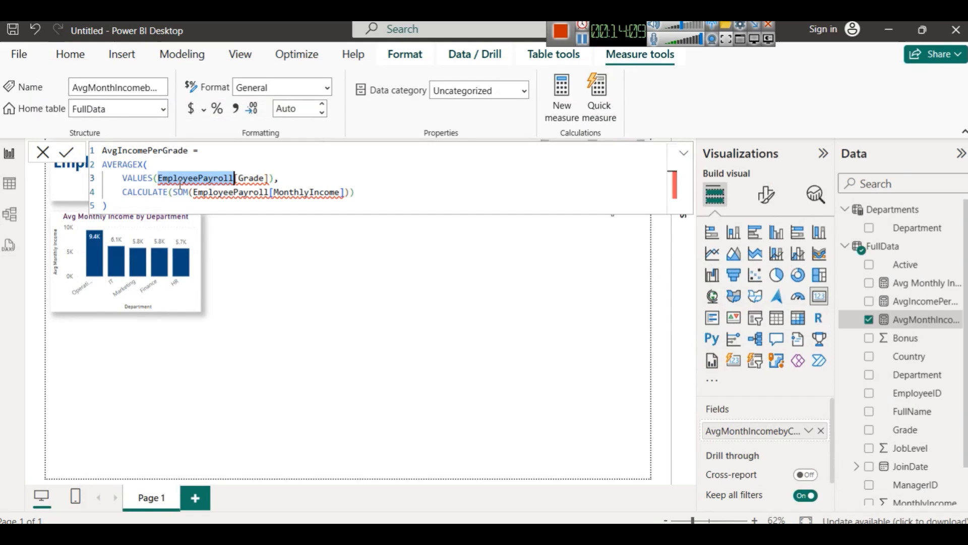
type("FullData")
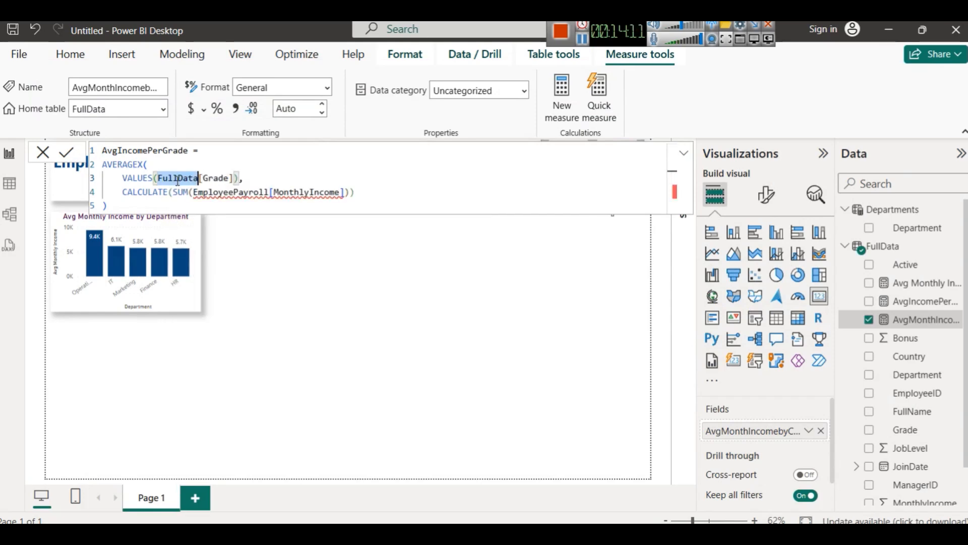
left_click(228, 191)
double_click(229, 191)
type("FullData")
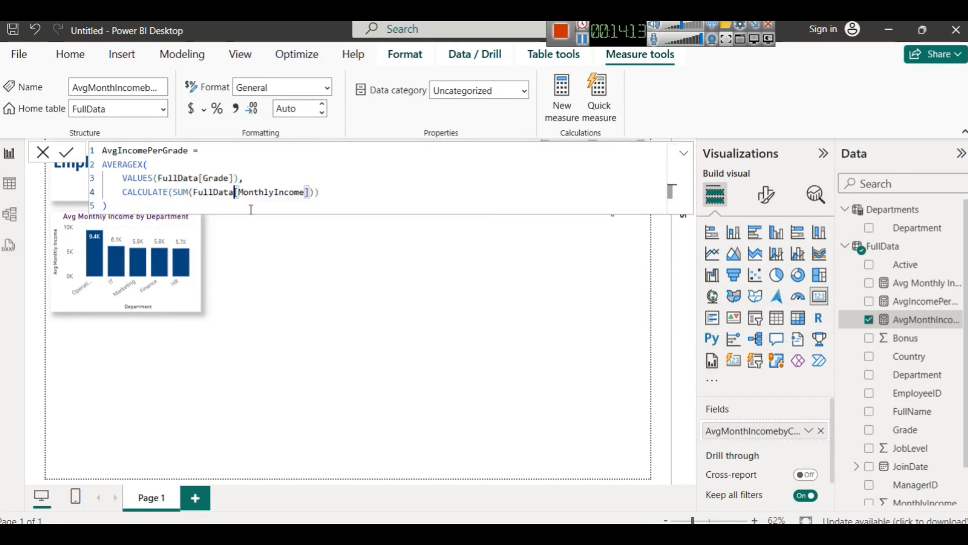
Step: Undo the table-name replacements and try defining a variable EmployeePayroll = "FullData" in the formula instead
key("ctrl+z")
key("ctrl+z")
key("ctrl+z")
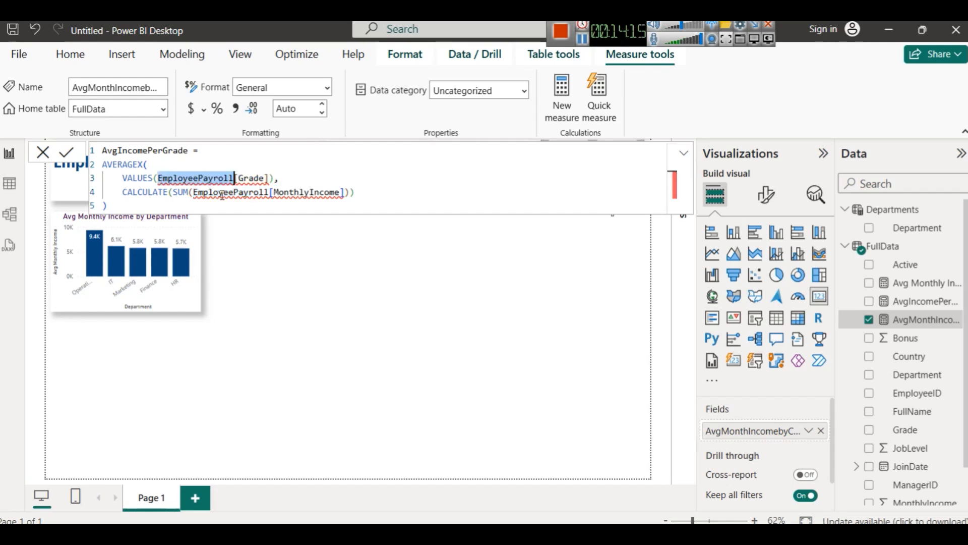
left_click(231, 152)
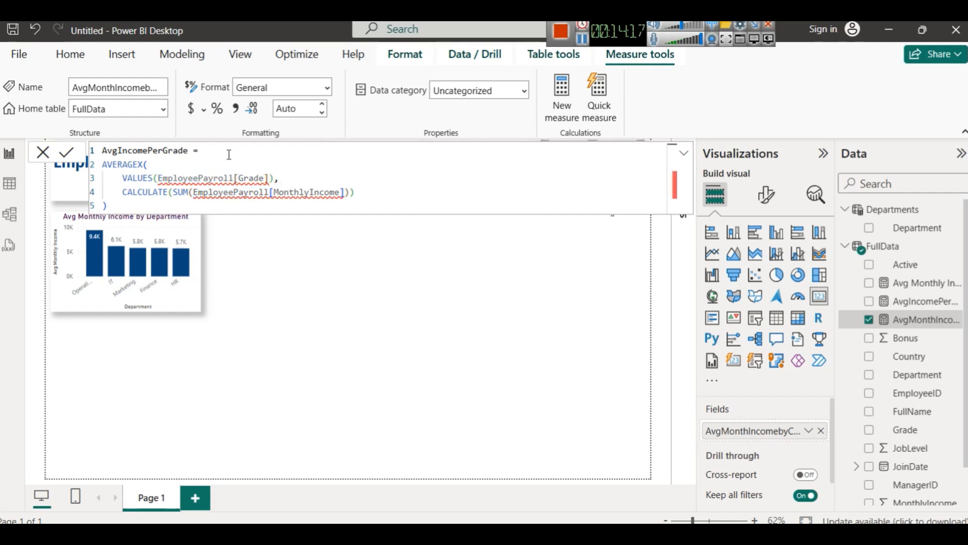
key("Return")
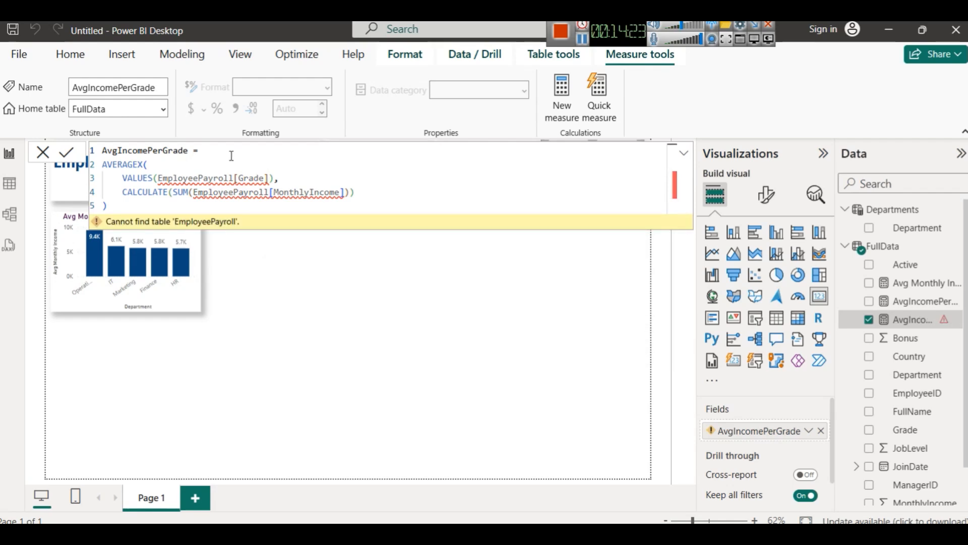
key("Return")
type("VAR")
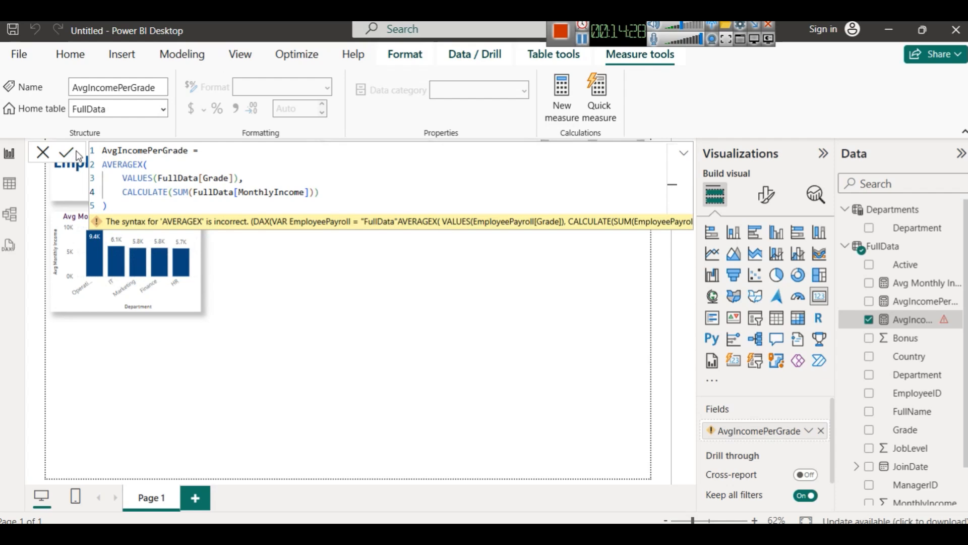
Step: Commit the AvgIncomePerGrade formula with FullData as the table in both references and check its card
left_click(68, 153)
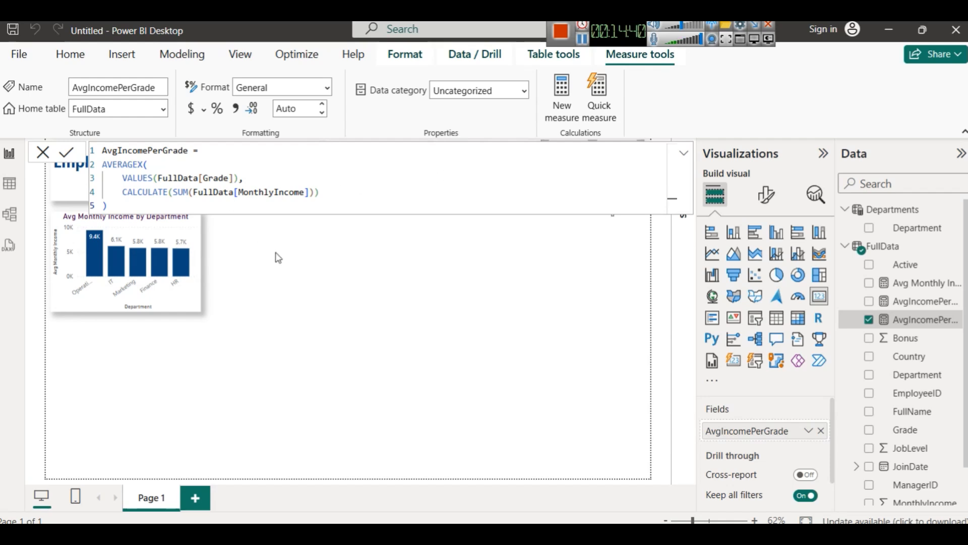
left_click(302, 277)
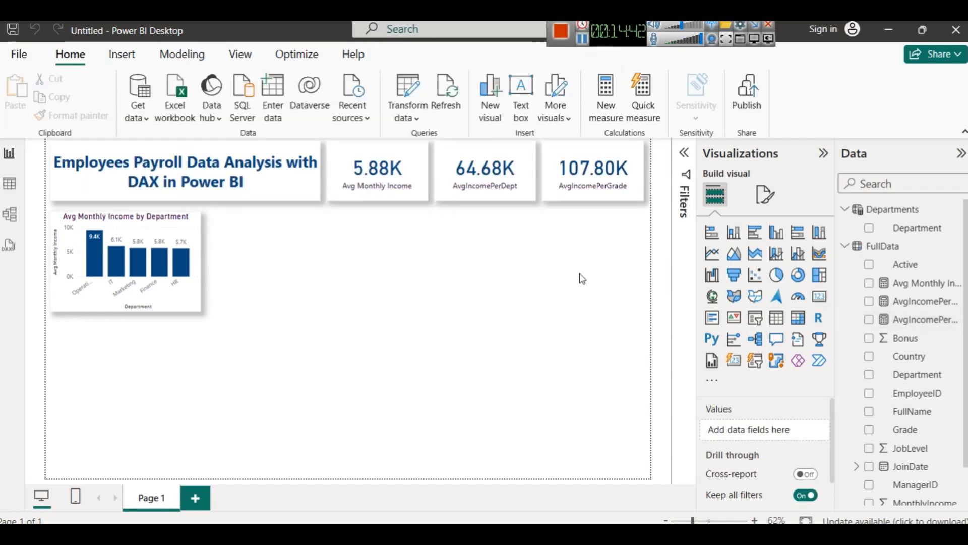
left_click(571, 181)
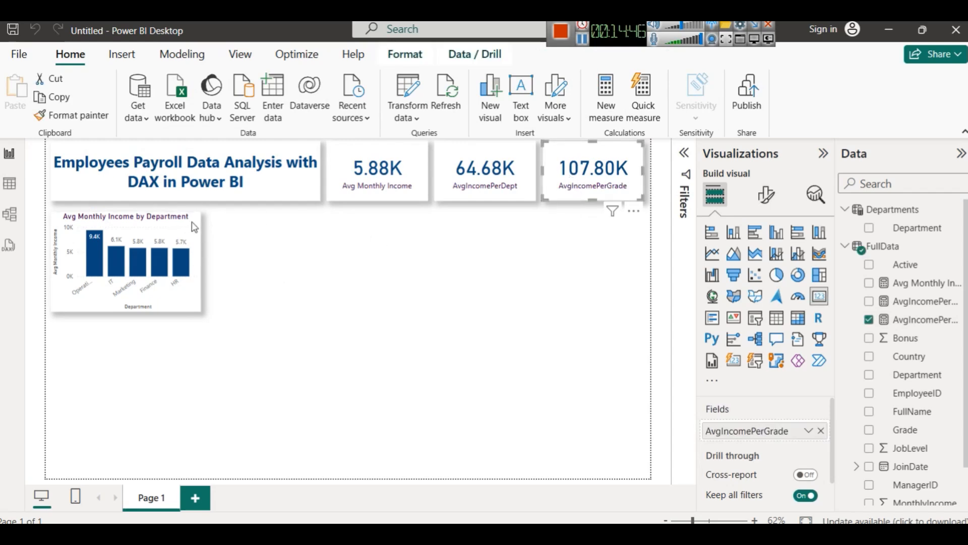
Step: Duplicate the department income chart, place the copy beside the original, and remove its Department and Avg Monthly Income fields
left_click(174, 217)
key("ctrl+c")
key("ctrl+v")
left_click_drag(173, 224, 326, 224)
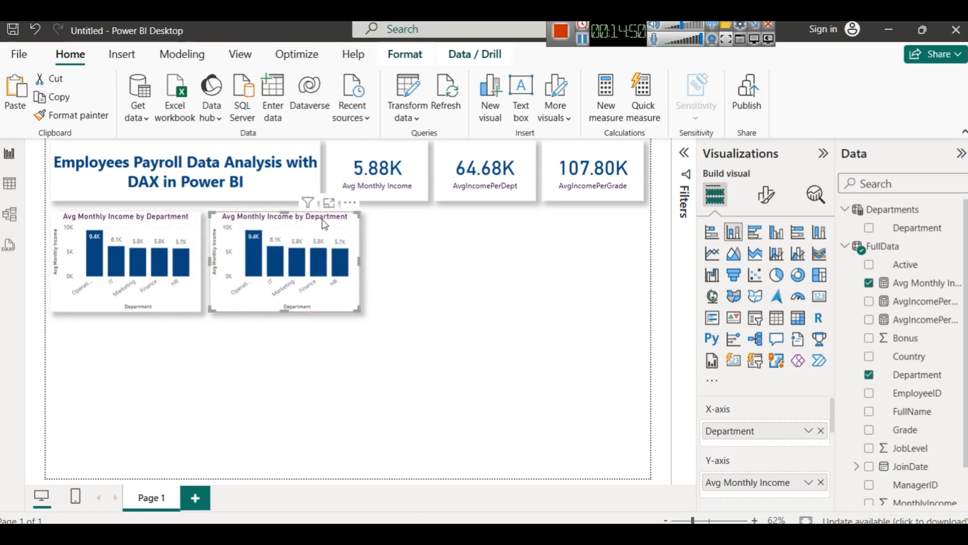
left_click(821, 431)
left_click(822, 477)
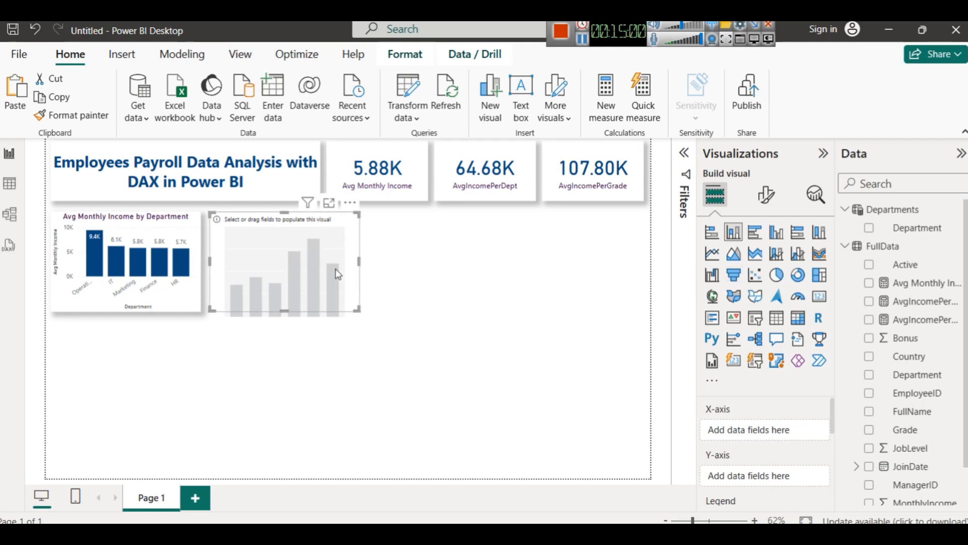
Step: Change the empty copy to a stacked bar chart with Country on the Y-axis and AvgIncomePerGrade on the X-axis
left_click(753, 235)
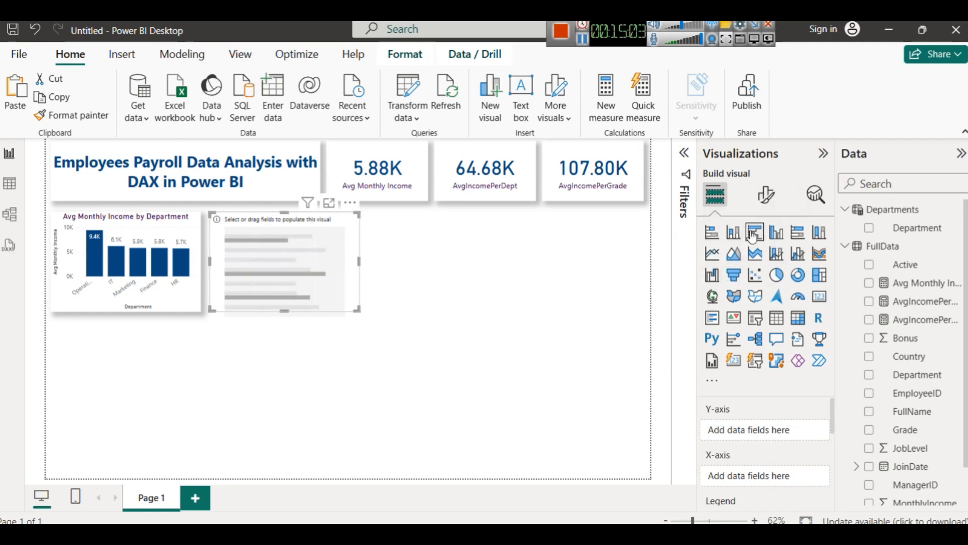
left_click(710, 235)
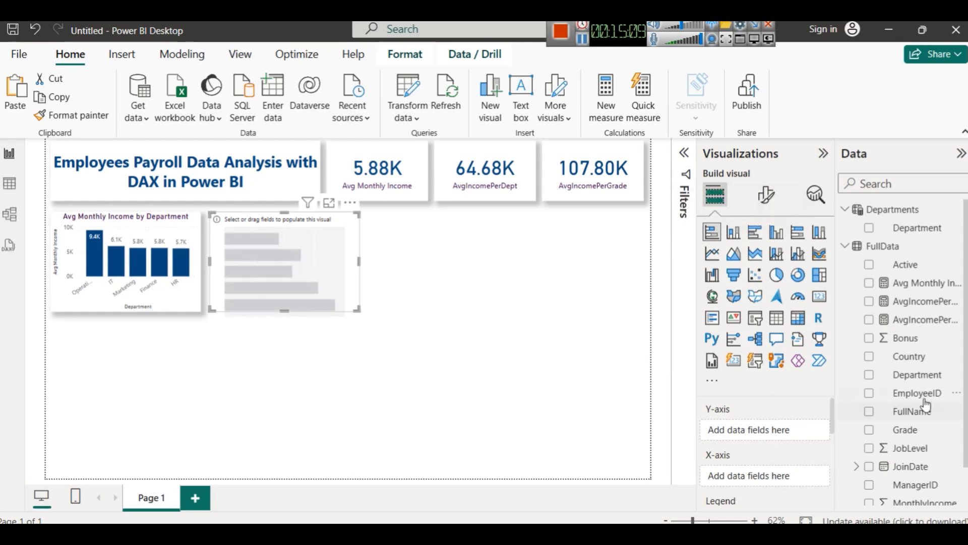
scroll(931, 341, "down", 1)
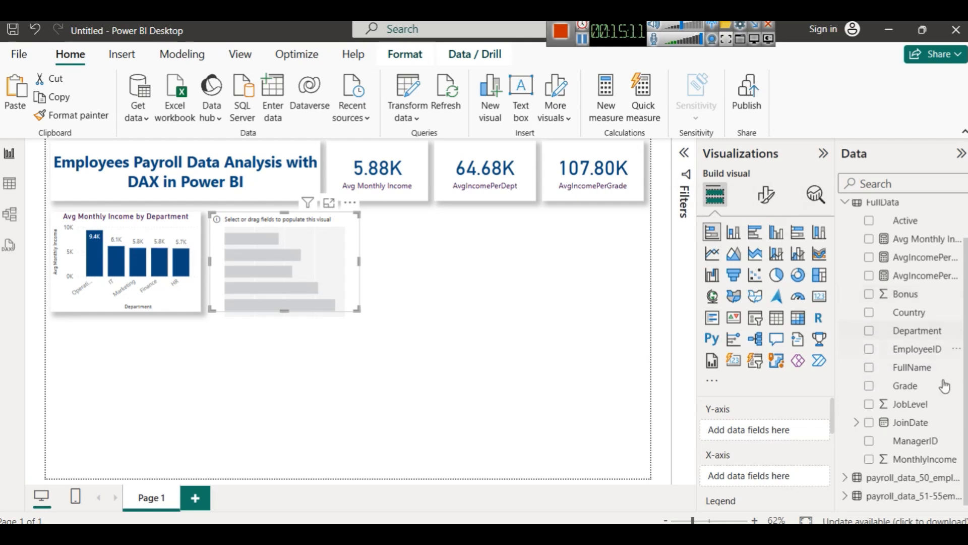
left_click_drag(907, 315, 775, 430)
scroll(757, 454, "down", 3)
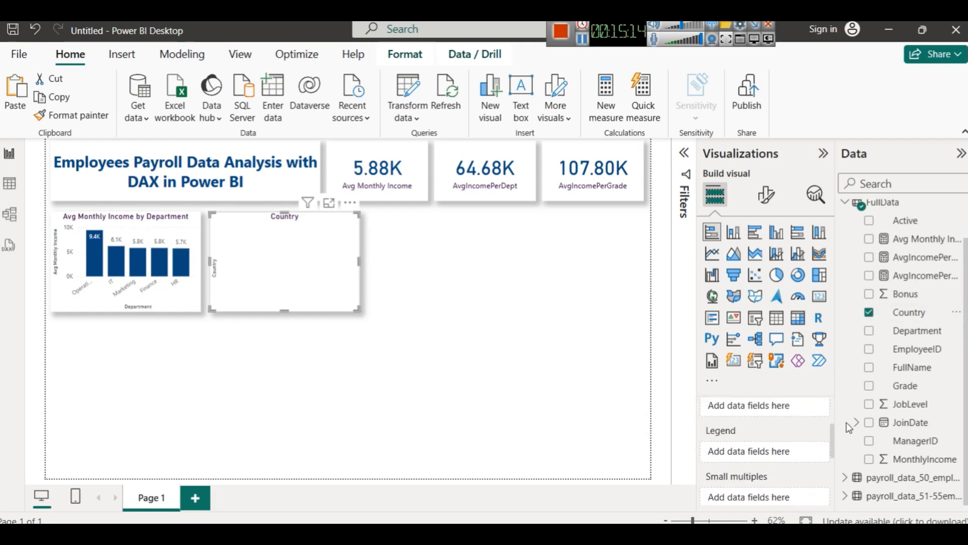
scroll(761, 447, "up", 3)
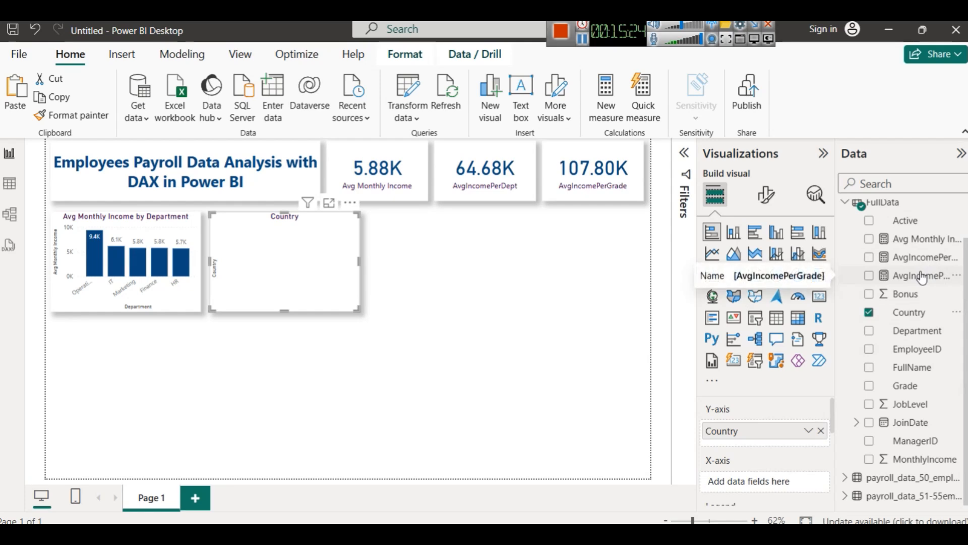
left_click_drag(922, 277, 776, 479)
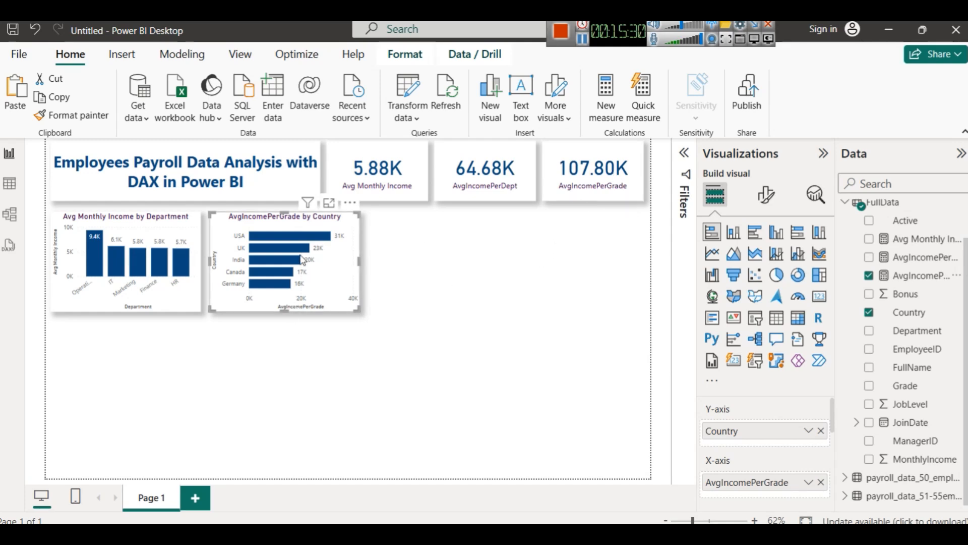
mouse_move(313, 239)
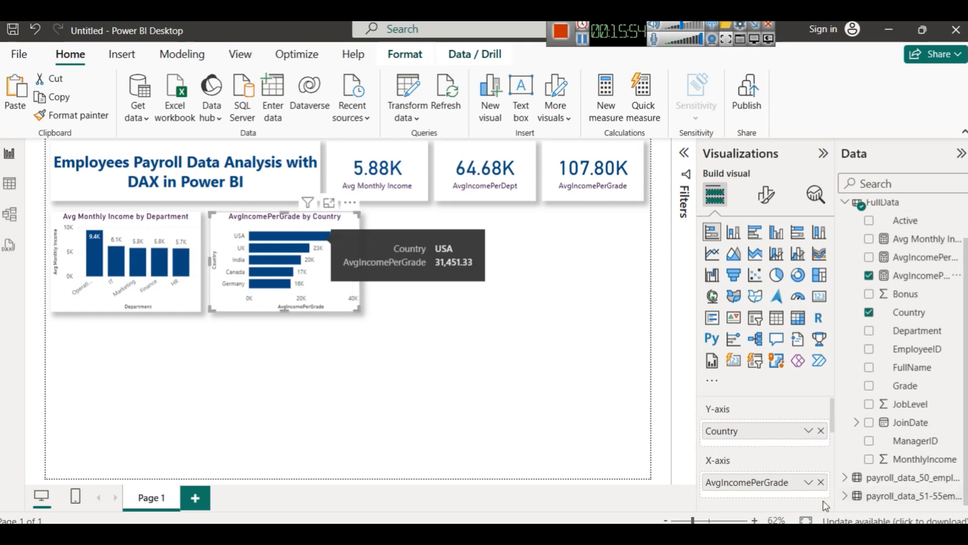
Step: Convert the country bar chart to a matrix and set its values font size to 13
left_click(798, 317)
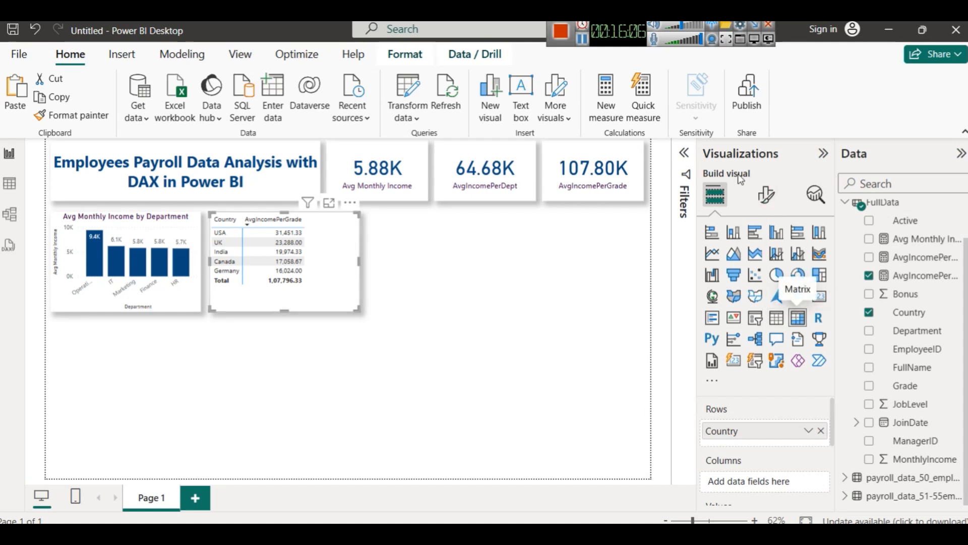
left_click(767, 194)
left_click(746, 363)
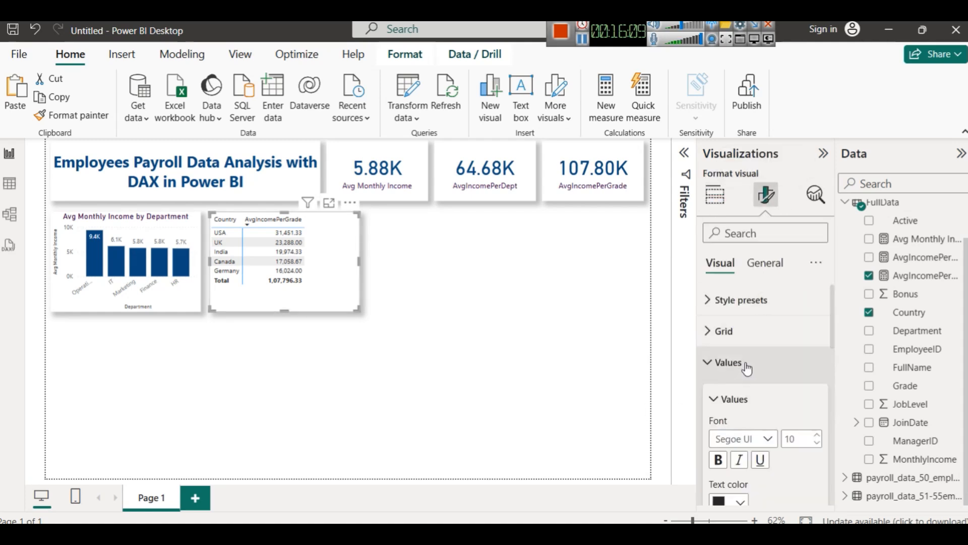
left_click(818, 436)
left_click(818, 436)
left_click(818, 435)
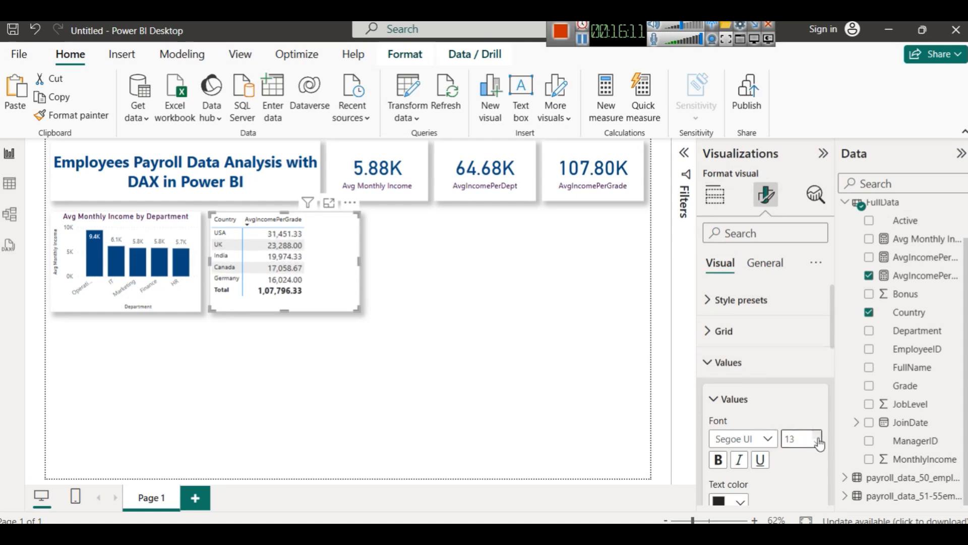
scroll(780, 462, "down", 2)
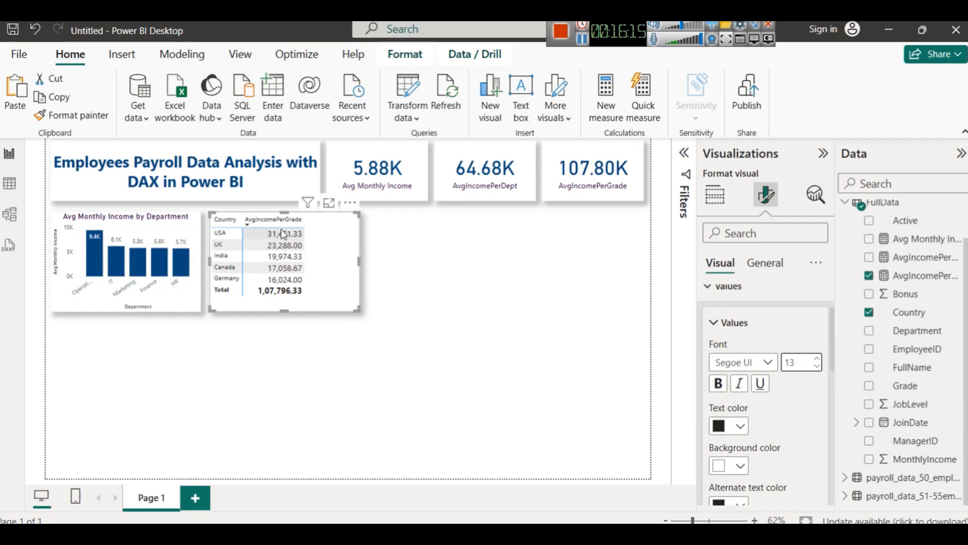
scroll(752, 411, "up", 2)
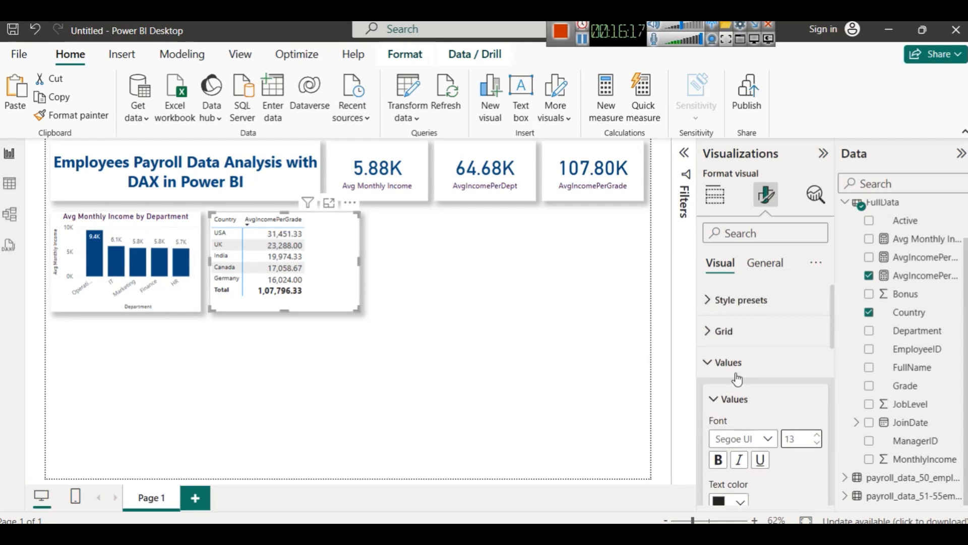
left_click(737, 363)
Step: Add the AvgIncomePerDept measure to the matrix values beneath AvgIncomePerGrade
left_click(716, 194)
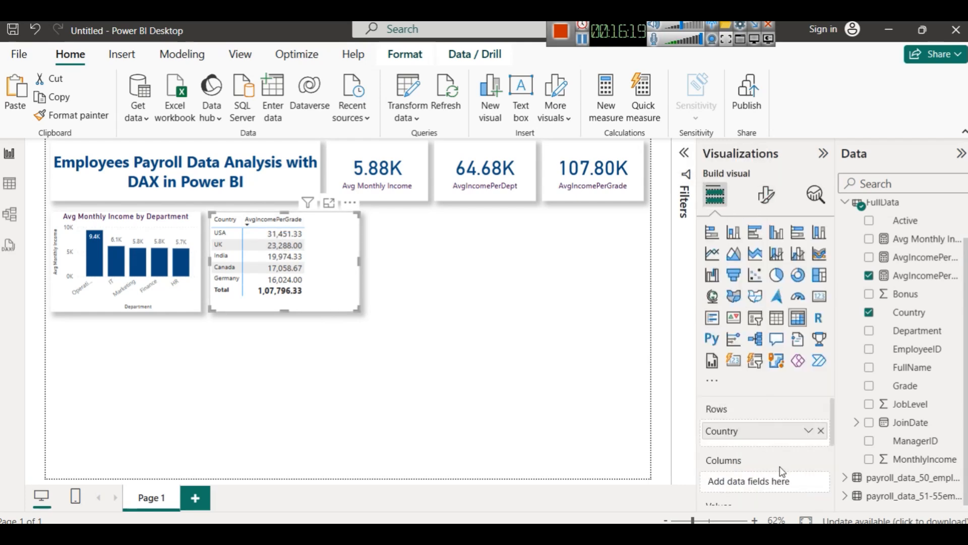
scroll(774, 454, "down", 2)
scroll(774, 456, "up", 2)
scroll(795, 428, "down", 2)
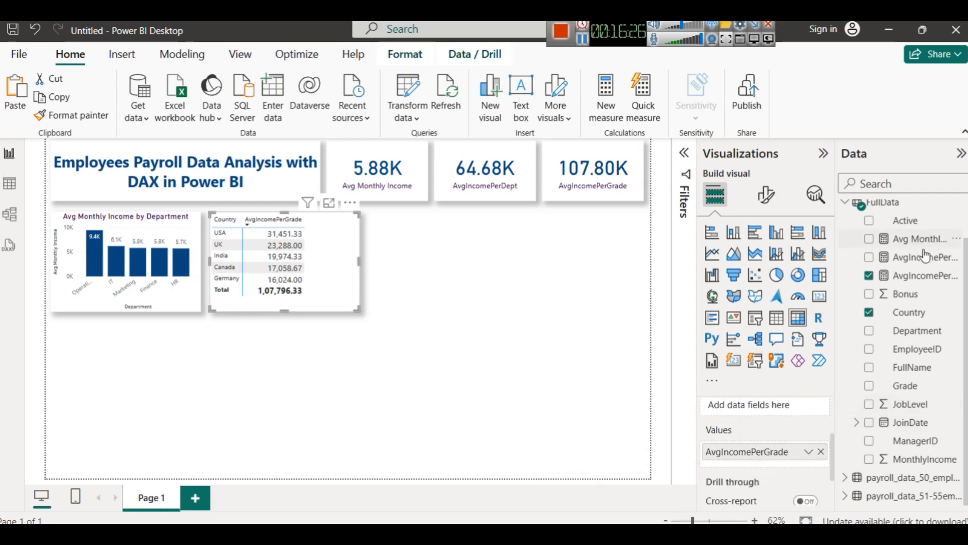
left_click_drag(928, 258, 798, 464)
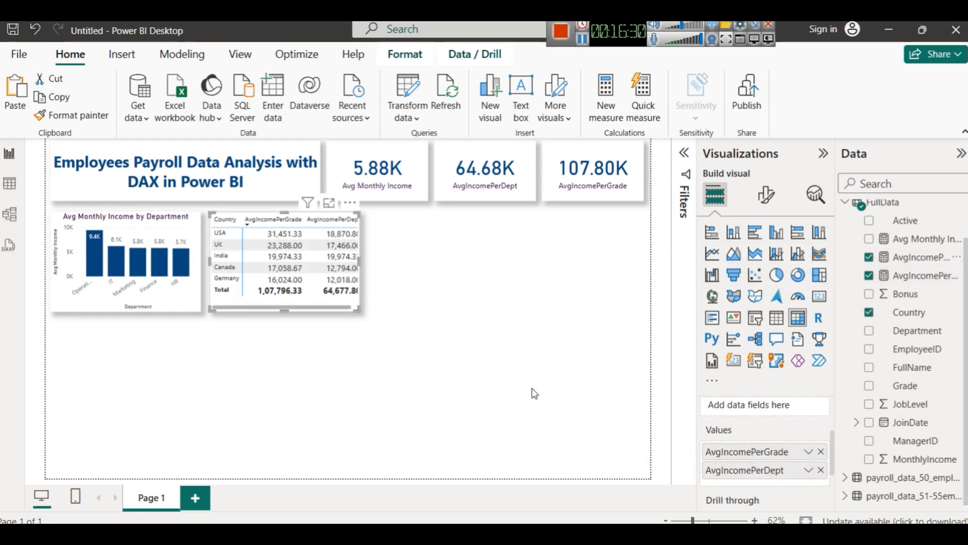
Step: Set the matrix values font size to 10 and narrow the AvgIncomePerGrade column so both measures fit
left_click(767, 193)
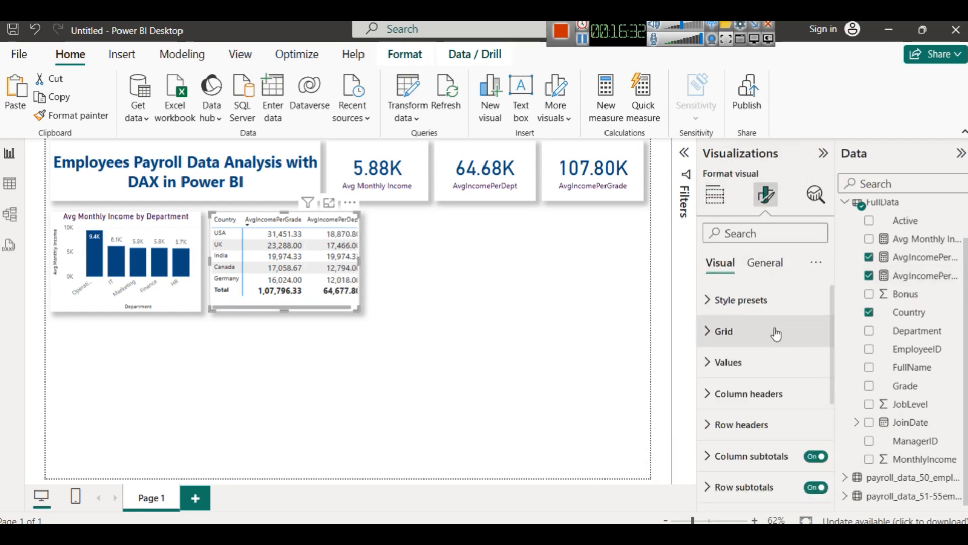
left_click(758, 364)
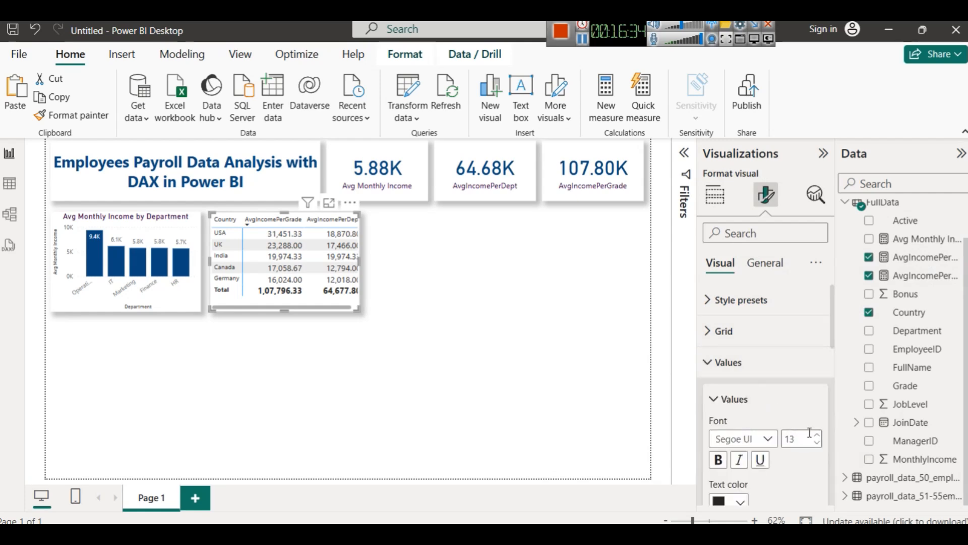
left_click(817, 446)
left_click(817, 446)
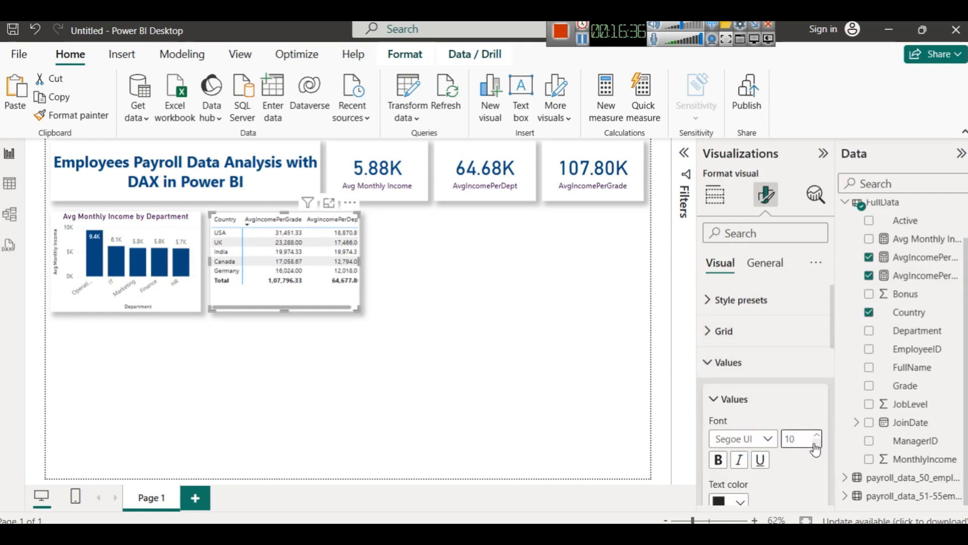
left_click_drag(304, 221, 301, 221)
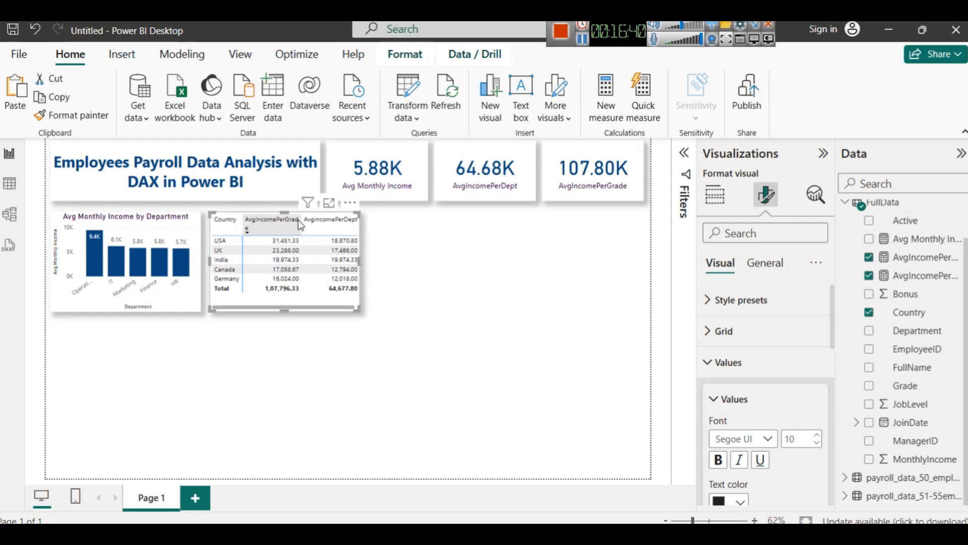
left_click_drag(300, 219, 295, 219)
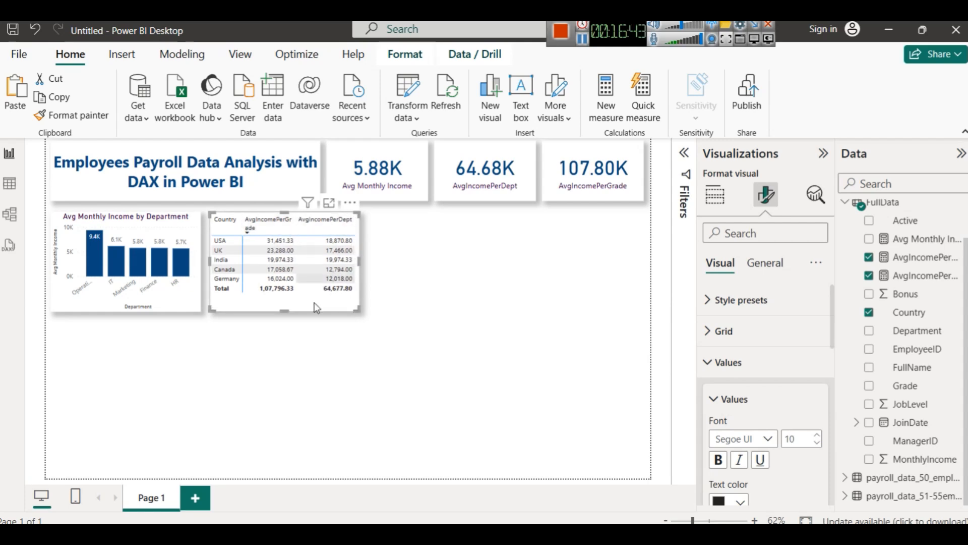
Step: Turn on data bars in the cell elements for the matrix's AvgIncomePerGrade column
scroll(761, 398, "down", 10)
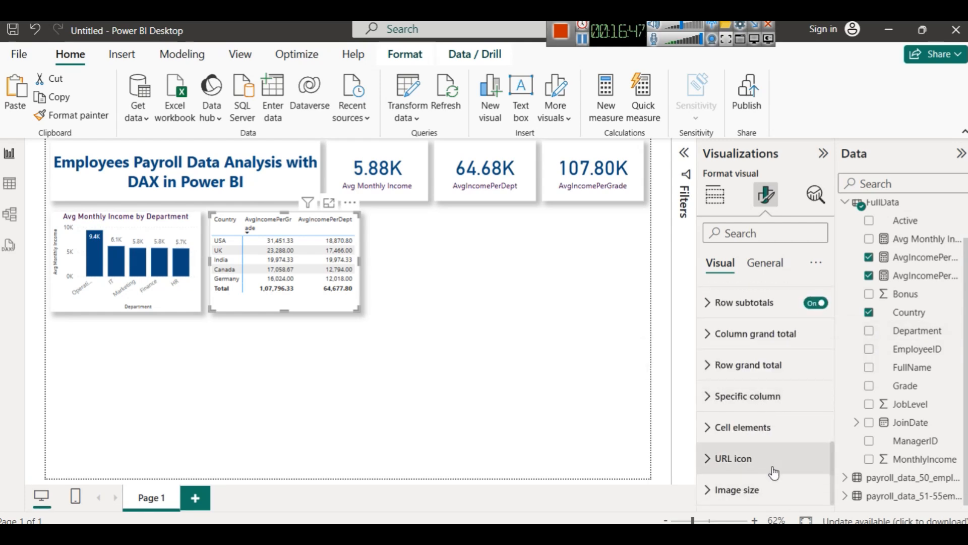
left_click(765, 427)
scroll(766, 427, "down", 5)
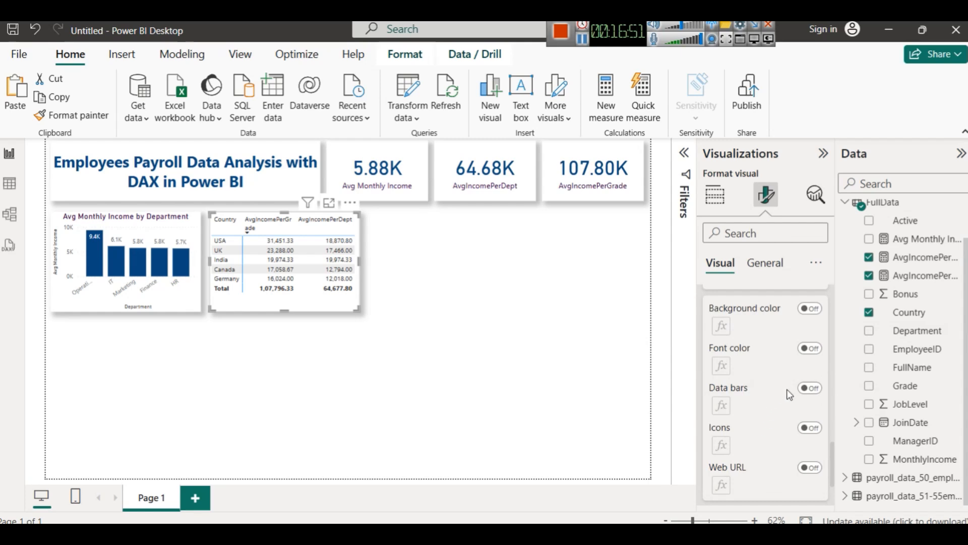
left_click(809, 389)
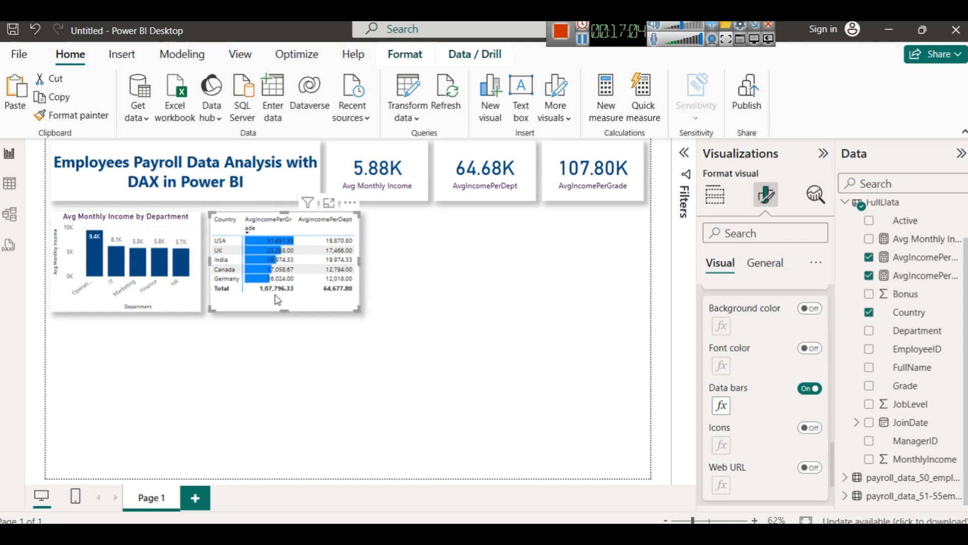
Step: Widen the matrix's AvgIncomePerGrade column slightly and give the matrix the title "Avg Income/Grade & Dept by Country"
left_click_drag(295, 219, 299, 222)
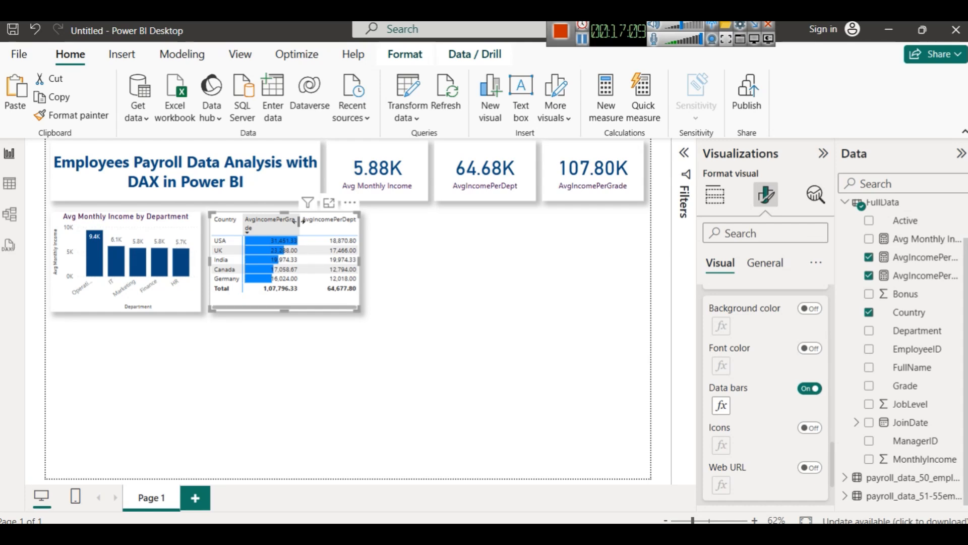
left_click(432, 366)
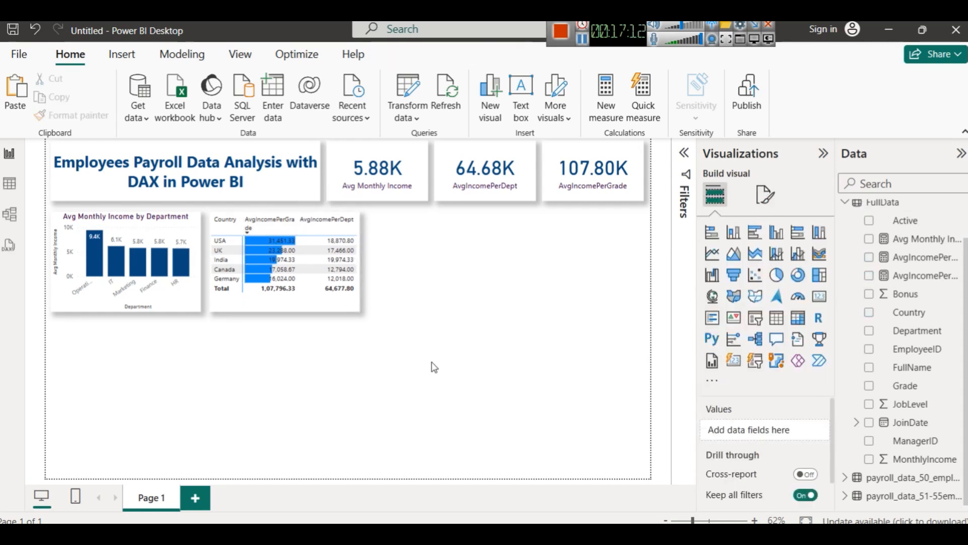
left_click(294, 303)
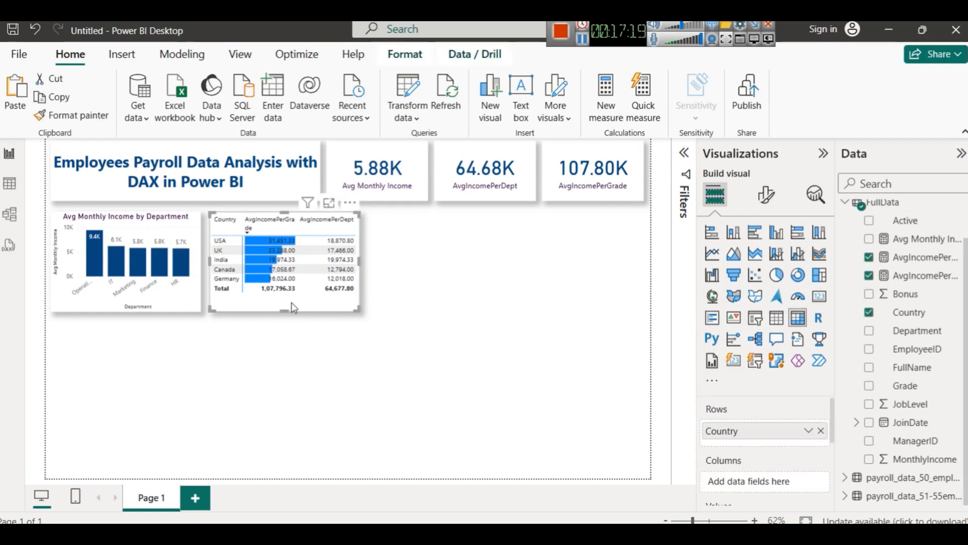
left_click(767, 202)
left_click(765, 263)
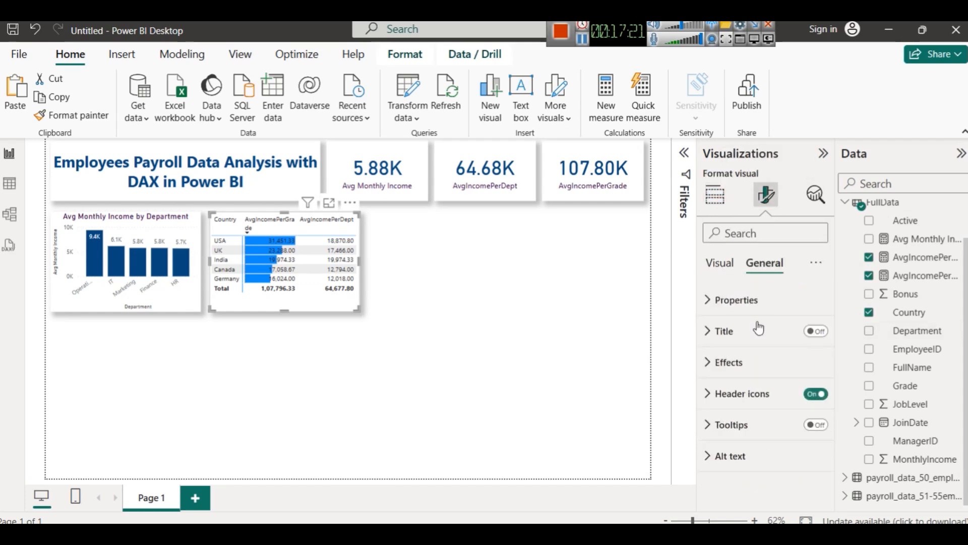
left_click(787, 331)
left_click(813, 334)
left_click(724, 410)
type("Avg Income /")
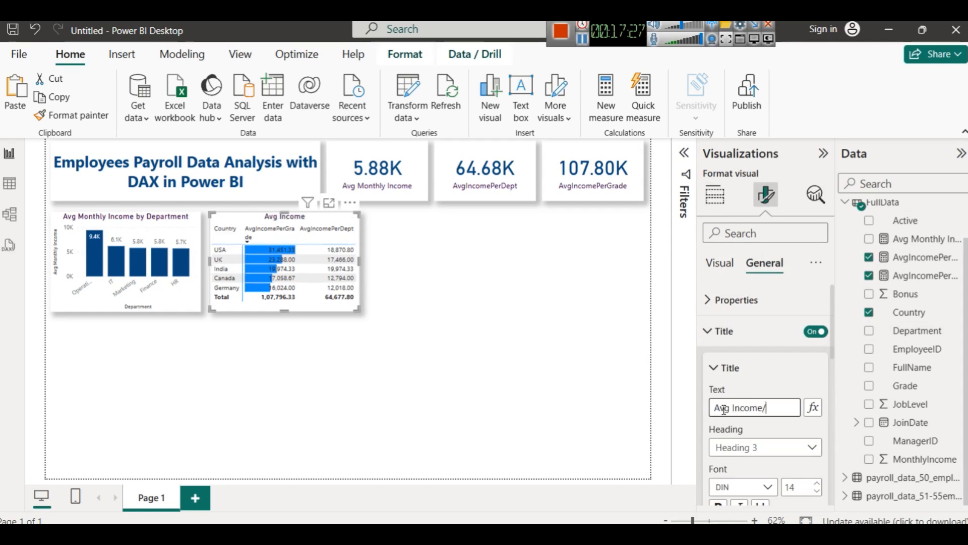
type("Grade & Dept by Country")
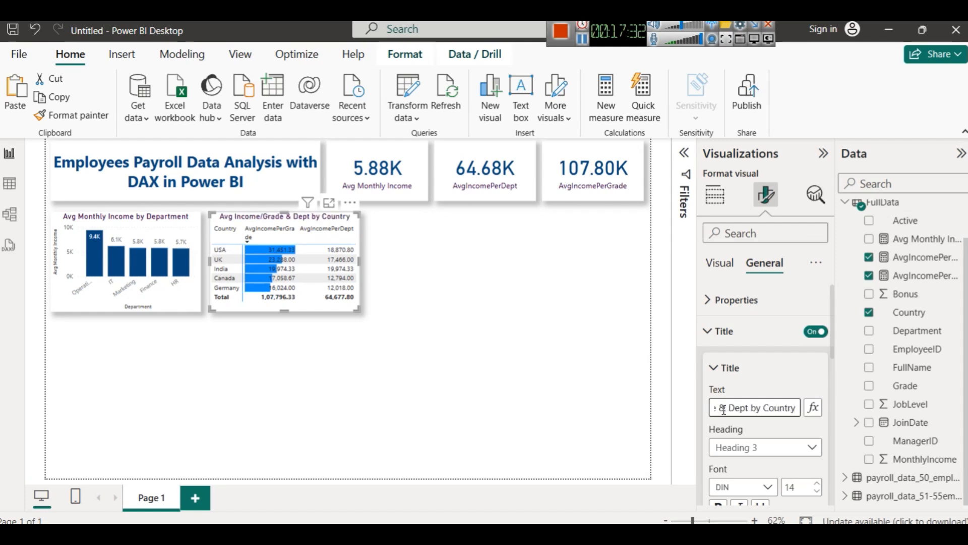
left_click(441, 310)
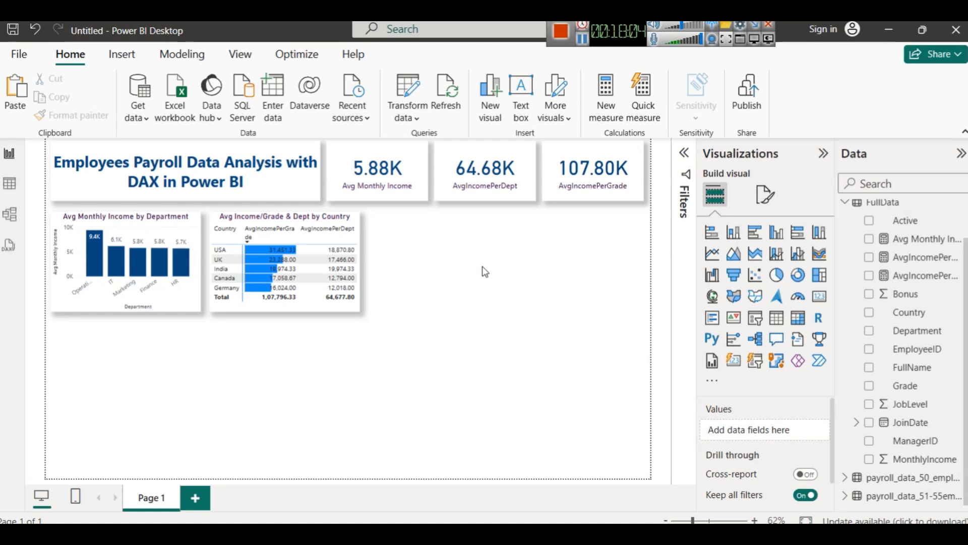
Step: Try a dark blue positive bar color for the data bars in the matrix's AvgIncomePerGrade column
left_click(278, 225)
left_click(766, 194)
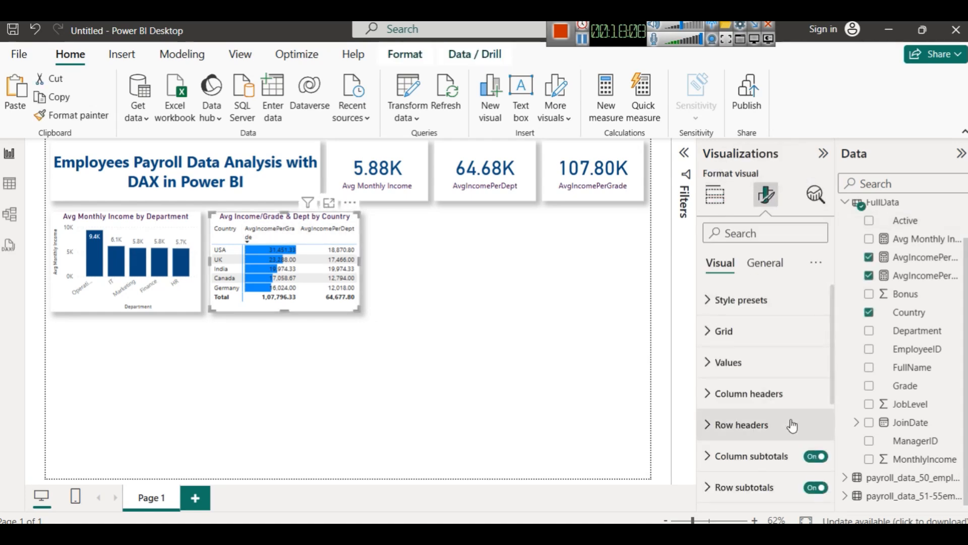
scroll(789, 426, "down", 4)
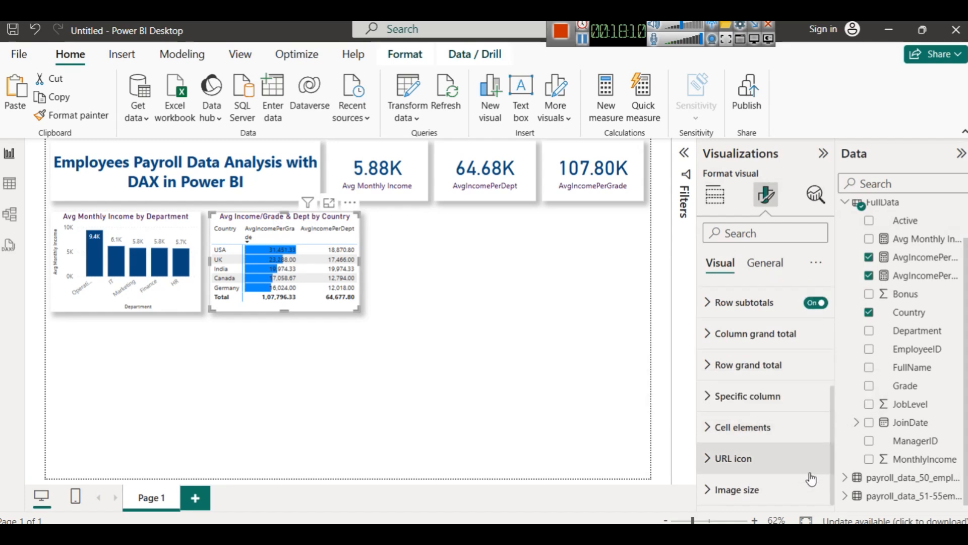
left_click(761, 433)
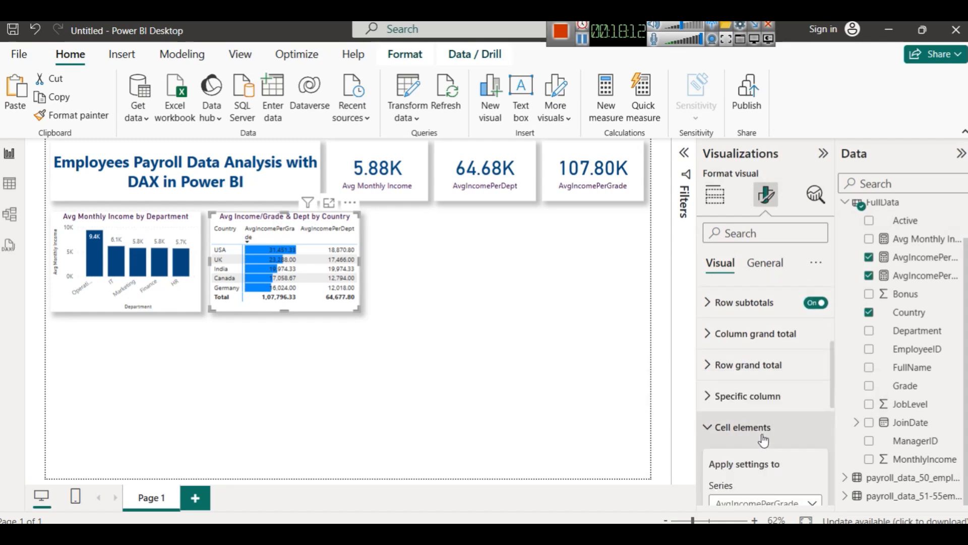
scroll(764, 437, "down", 3)
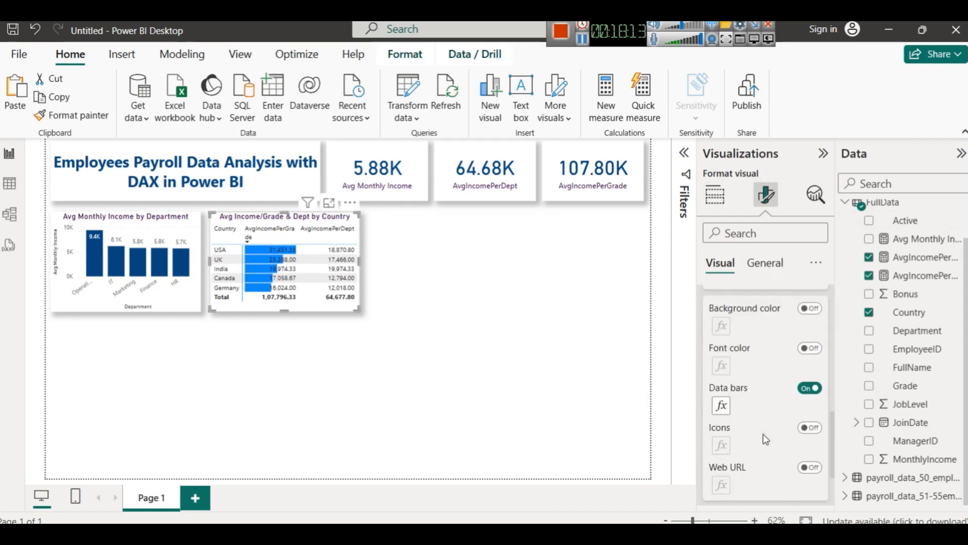
left_click(721, 405)
left_click(367, 233)
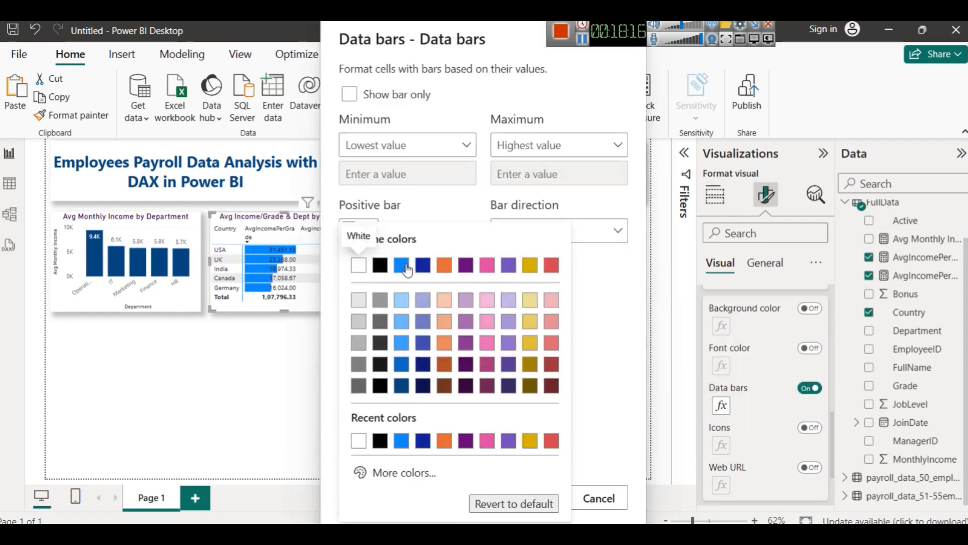
left_click(402, 387)
left_click(535, 498)
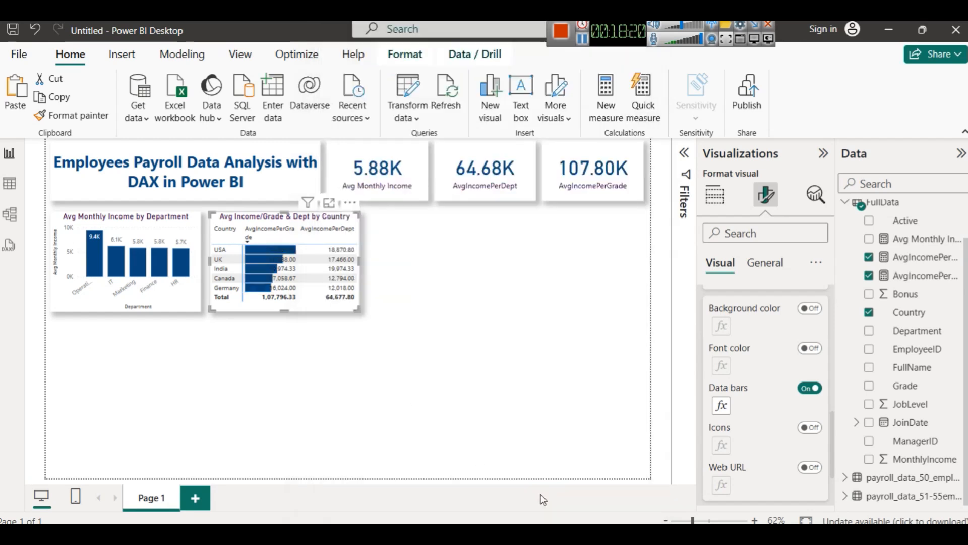
left_click(441, 392)
Step: Try a light gray text color and a darker gray alternate text color for the matrix values
left_click(317, 233)
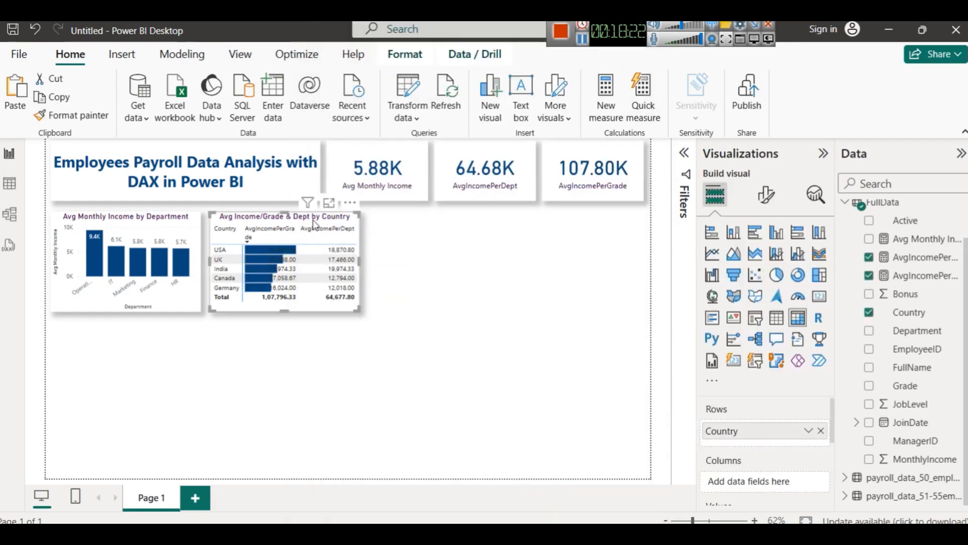
left_click(765, 194)
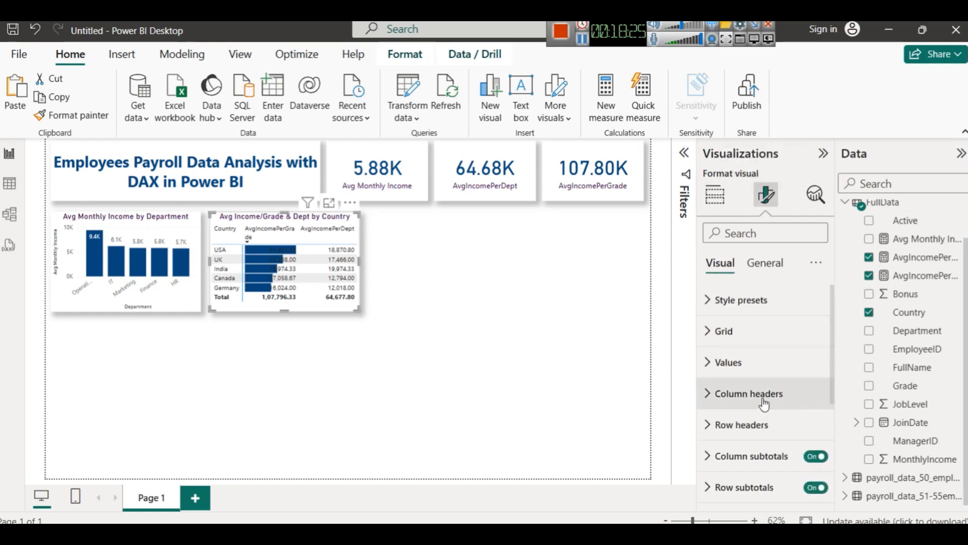
left_click(761, 363)
scroll(789, 441, "down", 2)
left_click(740, 426)
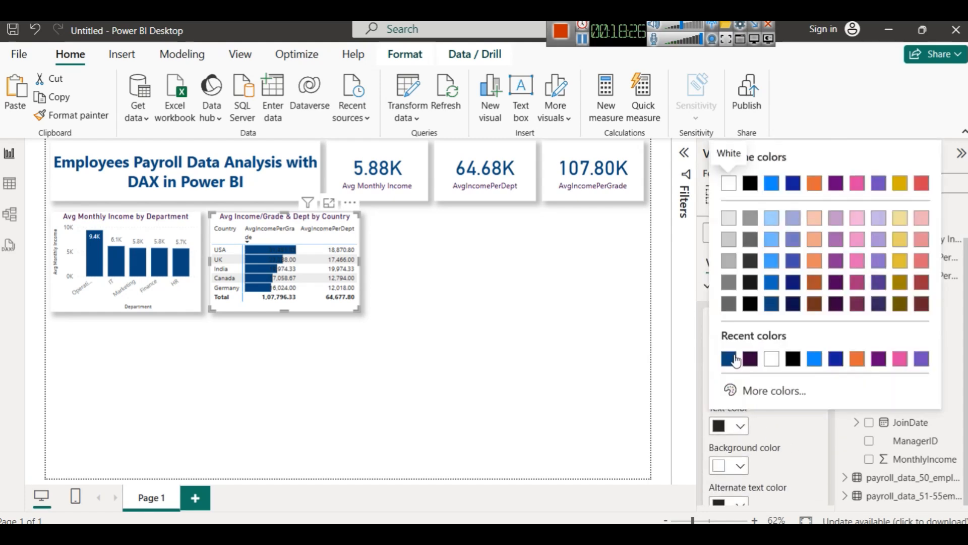
left_click(729, 218)
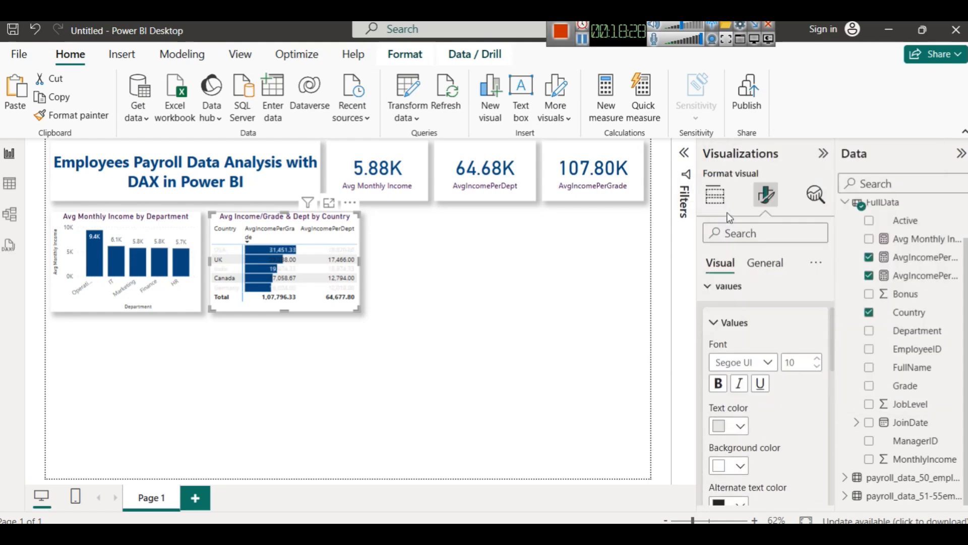
scroll(739, 454, "down", 2)
left_click(734, 429)
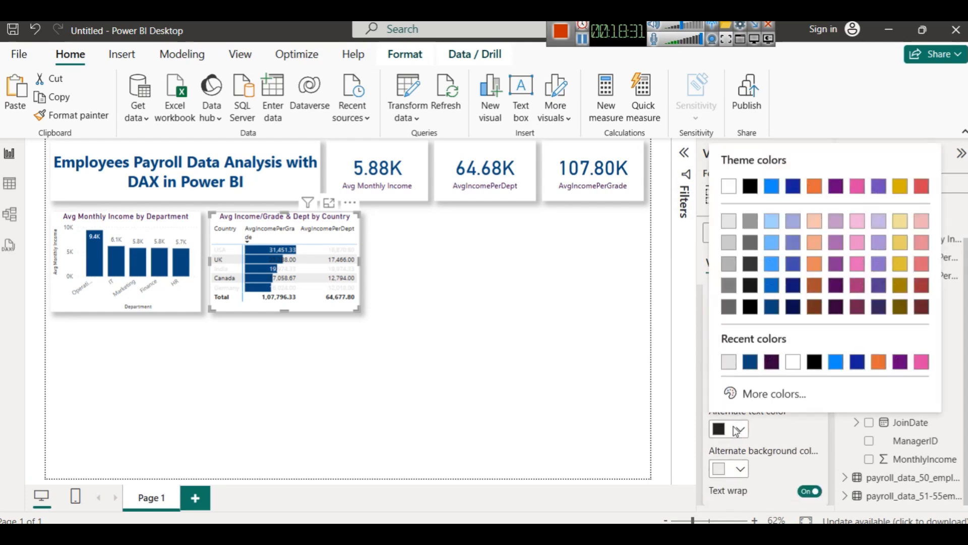
left_click(735, 269)
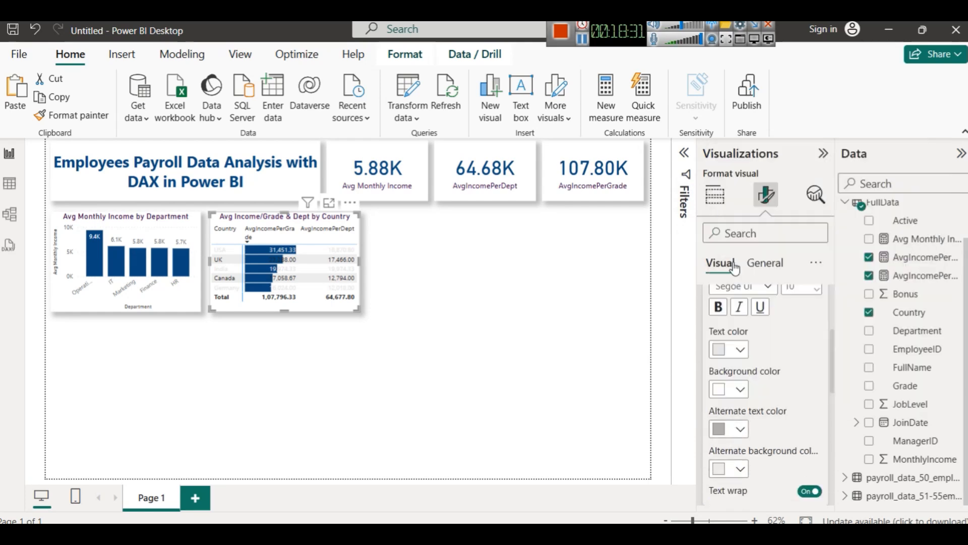
left_click(450, 315)
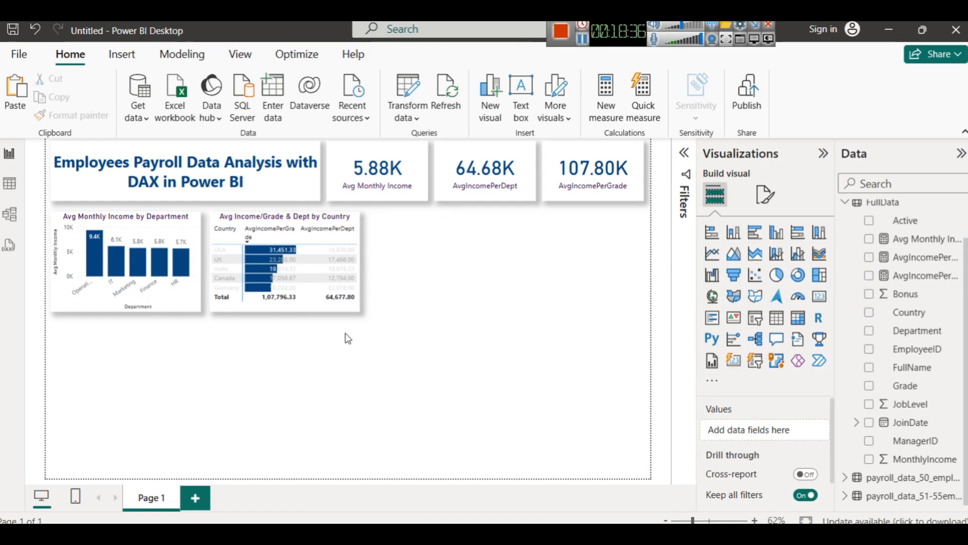
Step: Undo the matrix's text color changes and the data bar color change
key("ctrl+z")
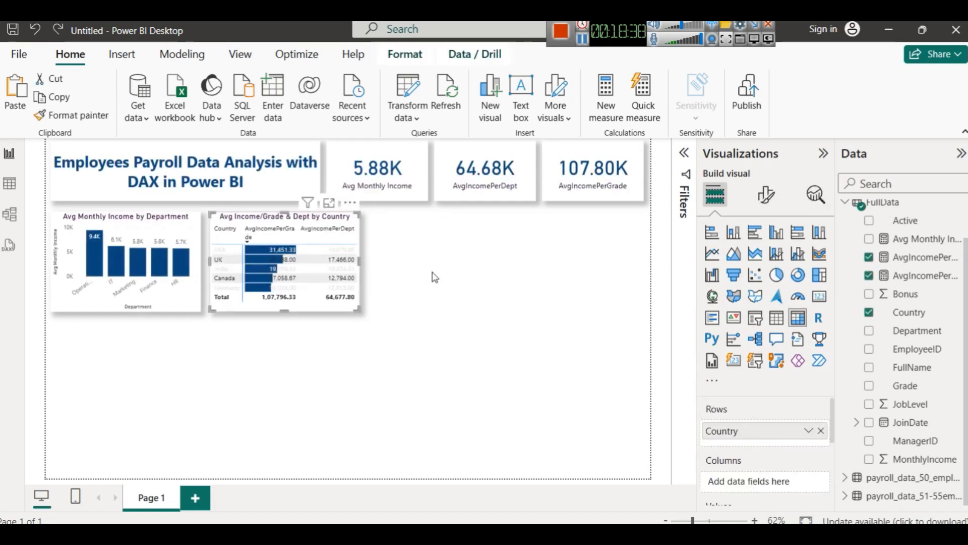
key("ctrl+z")
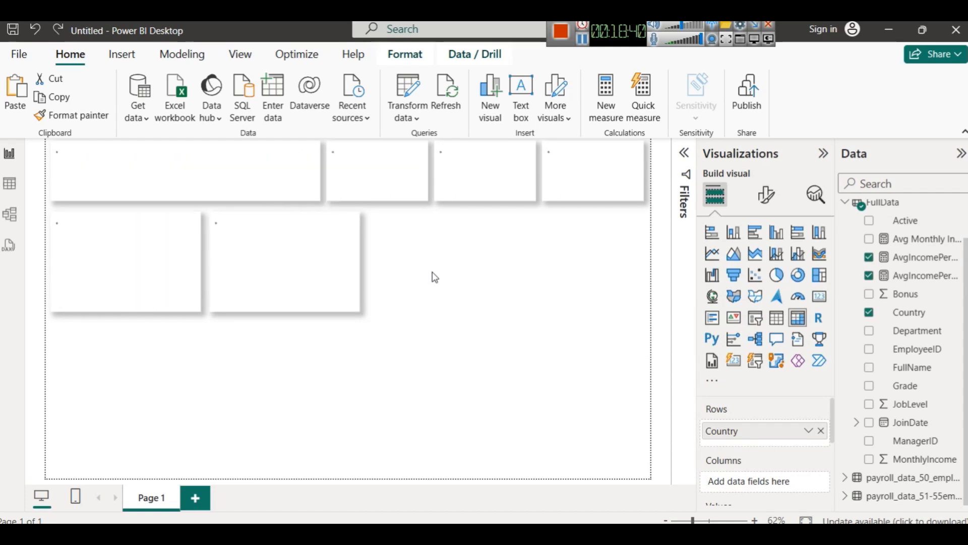
left_click(458, 278)
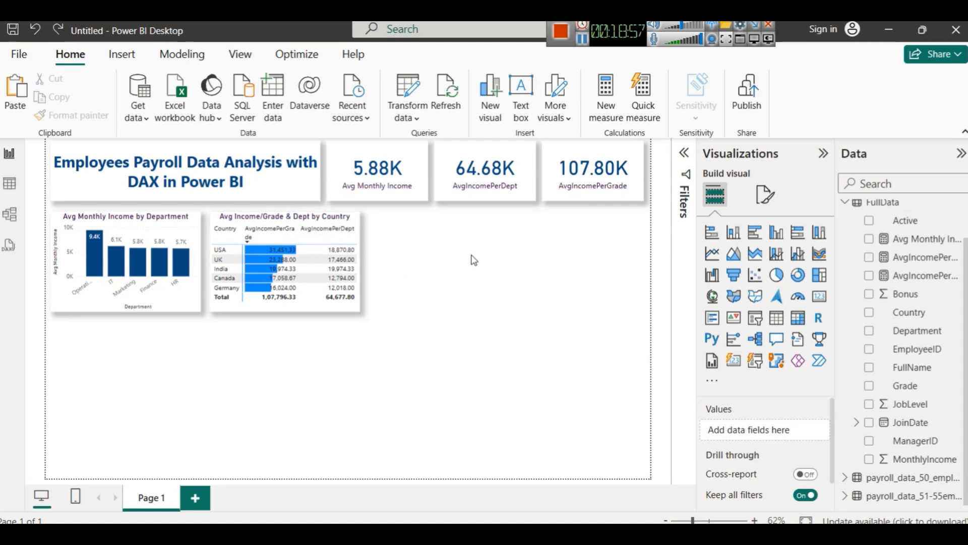
Step: Create a new calculated table and name it AvgIncomePerGradePerCountry in its DAX formula
left_click(943, 277)
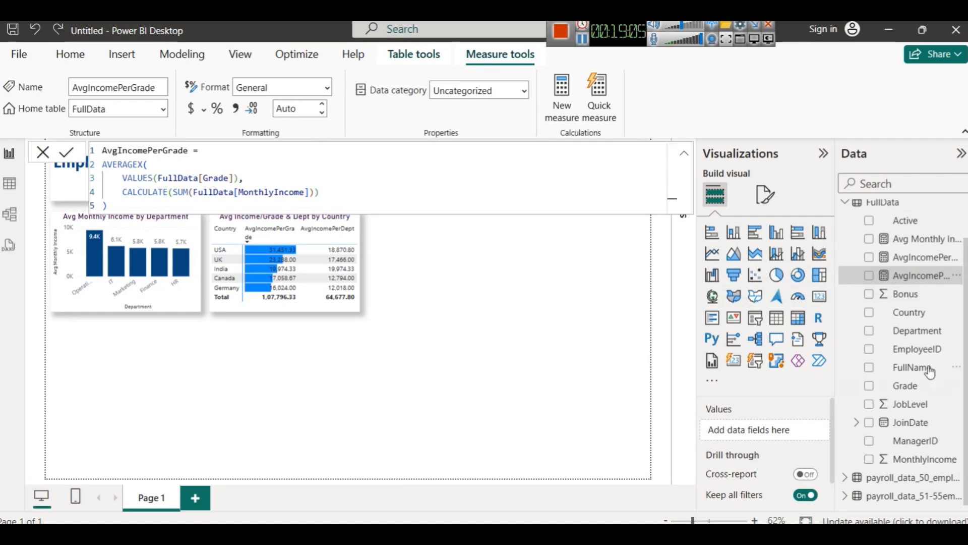
scroll(923, 369, "up", 1)
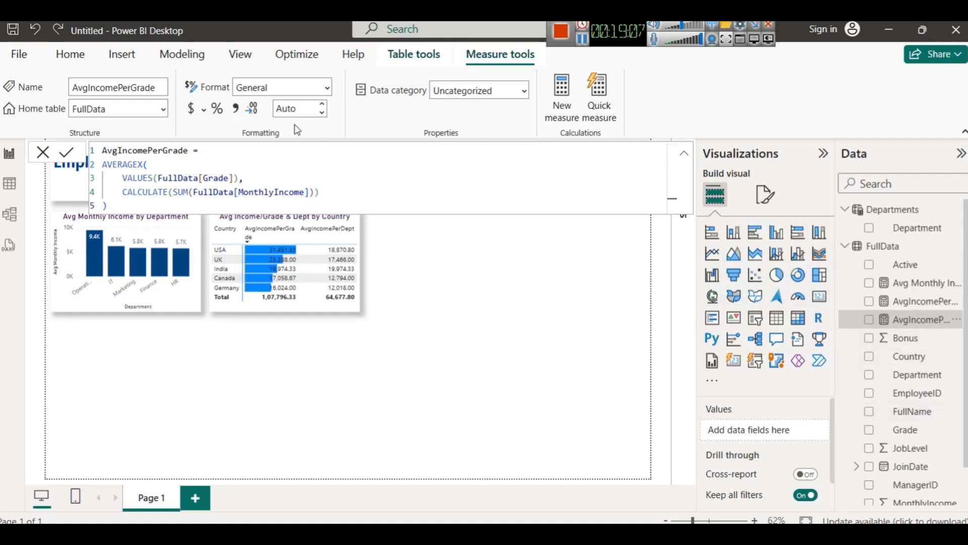
left_click(192, 60)
left_click(189, 111)
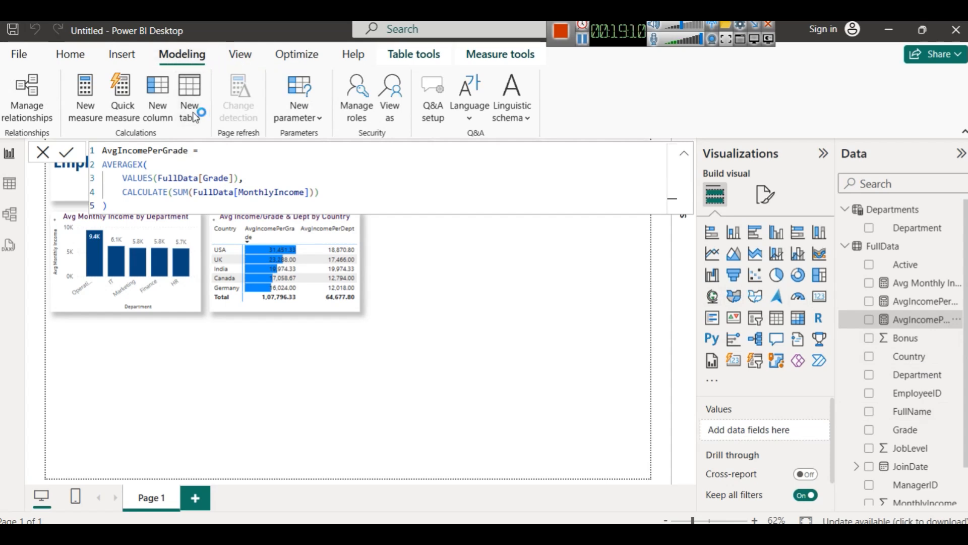
type("AvgIncome")
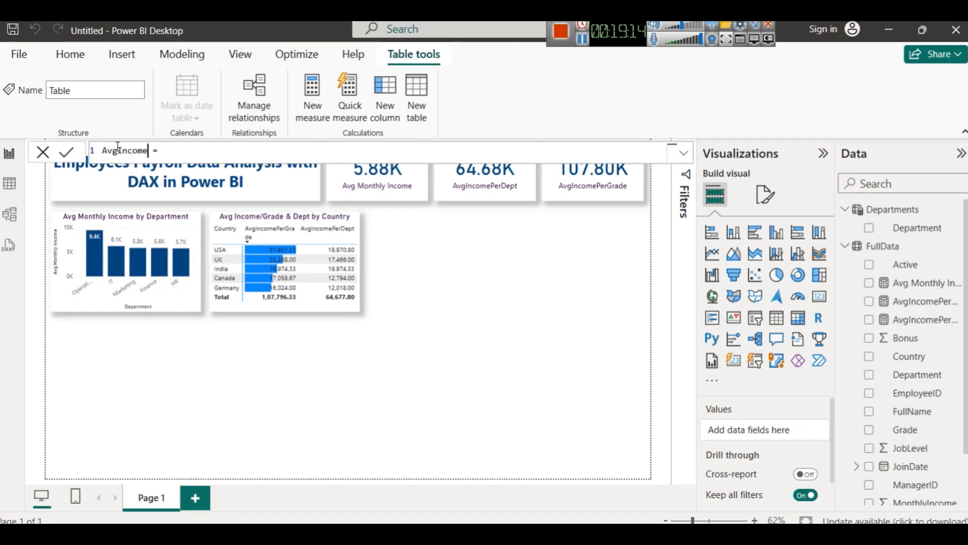
type("PerGrade")
type("PerCount")
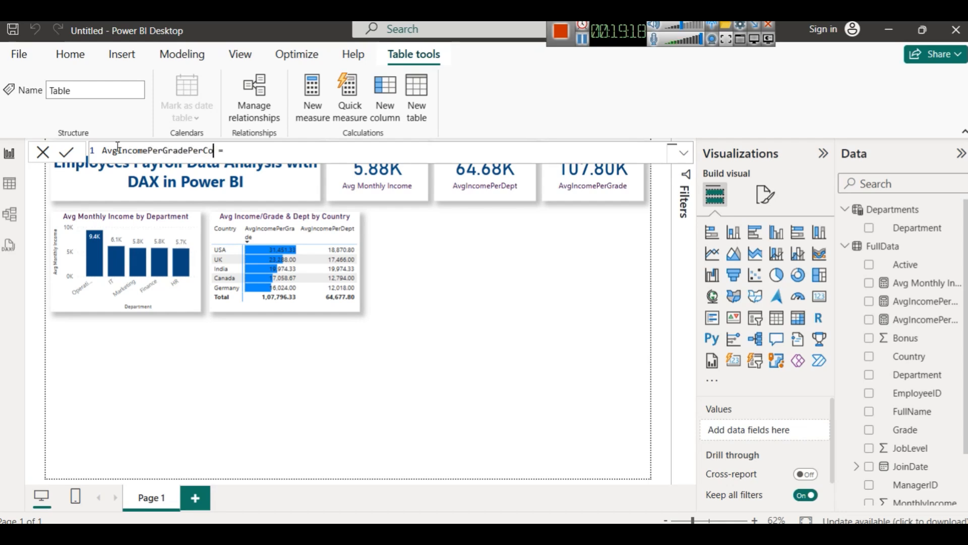
type("ry = SM")
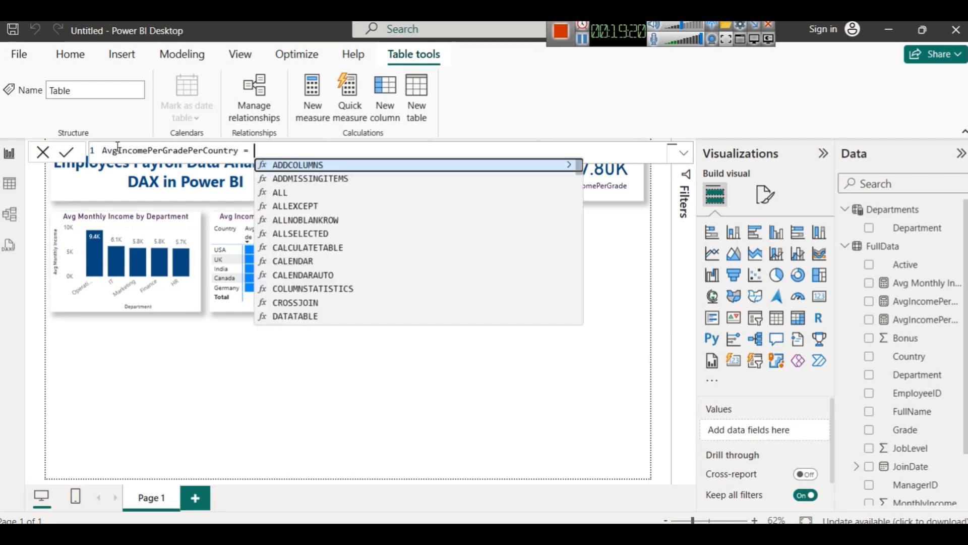
Step: Begin the table's expression with the SUMMARIZE function, using FullData as the source table
type("U")
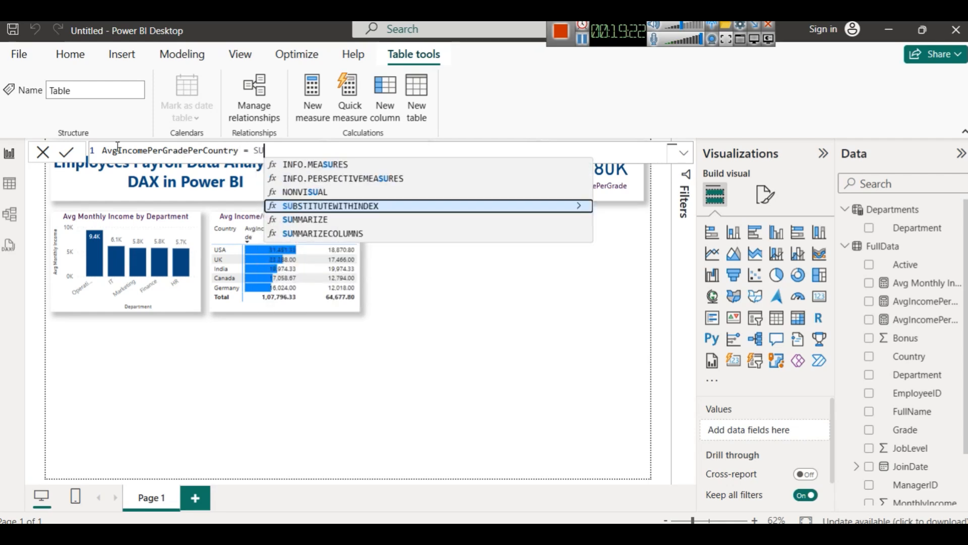
type("MMARIZE(")
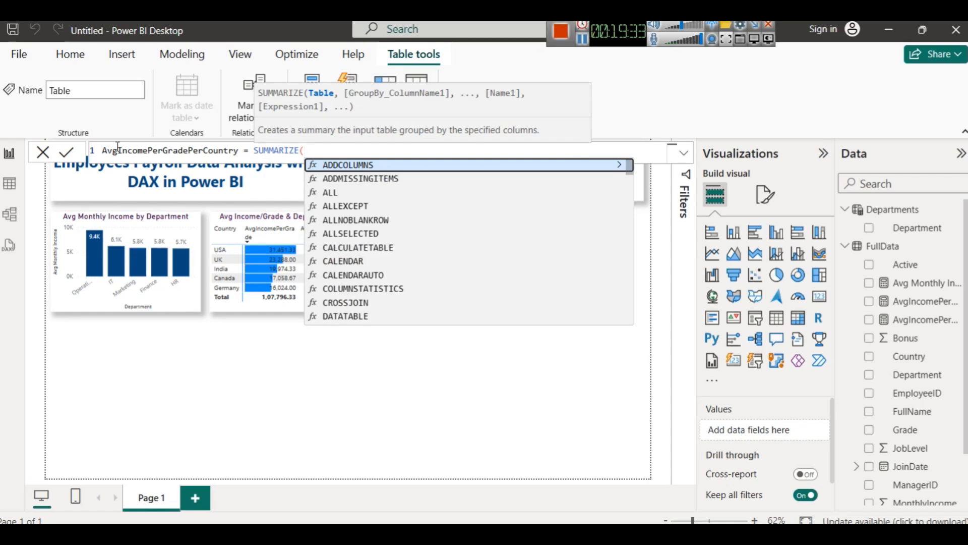
type("FullData")
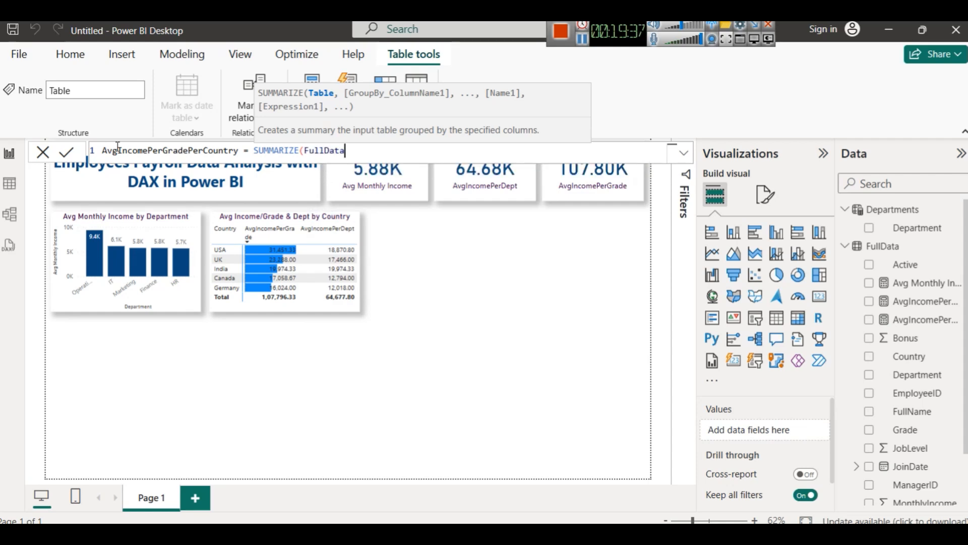
type(",")
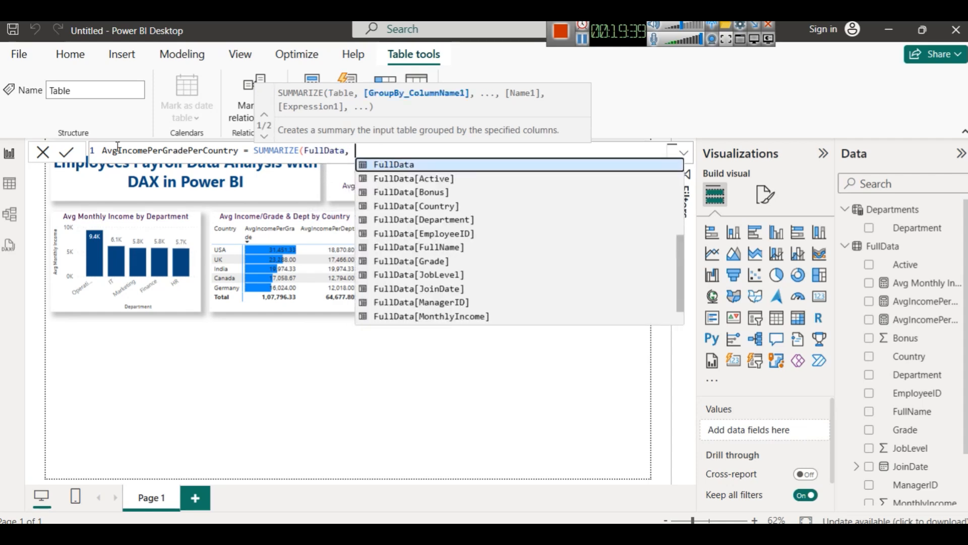
Step: Set FullData[Country] as the group-by column in the SUMMARIZE expression
key("Down")
key("Down")
key("Down")
key("Down")
key("Down")
key("Down")
key("Down")
key("Down")
key("Down")
key("Down")
key("Down")
key("Down")
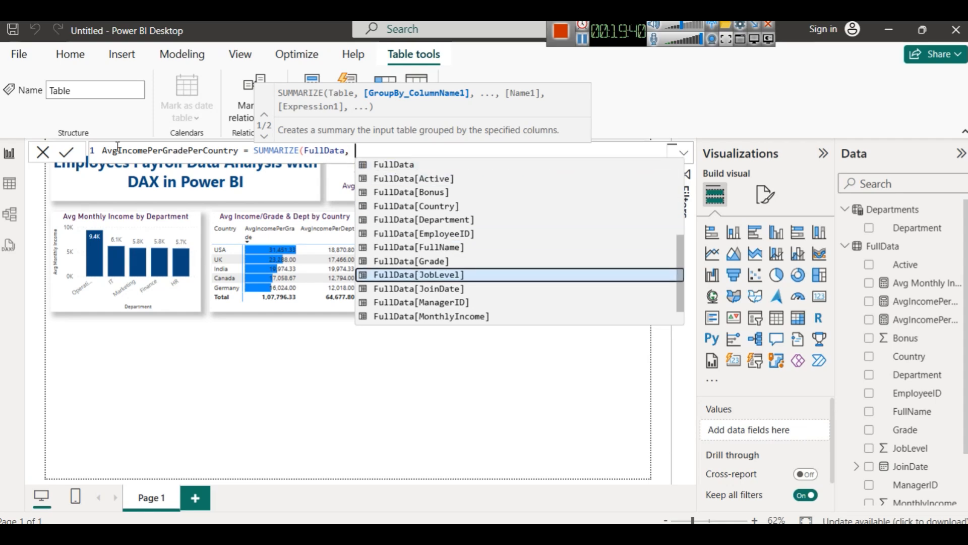
key("Down")
key("Down")
key("Up")
key("Up")
key("Up")
key("Up")
key("Up")
key("Up")
key("Up")
key("Up")
key("Up")
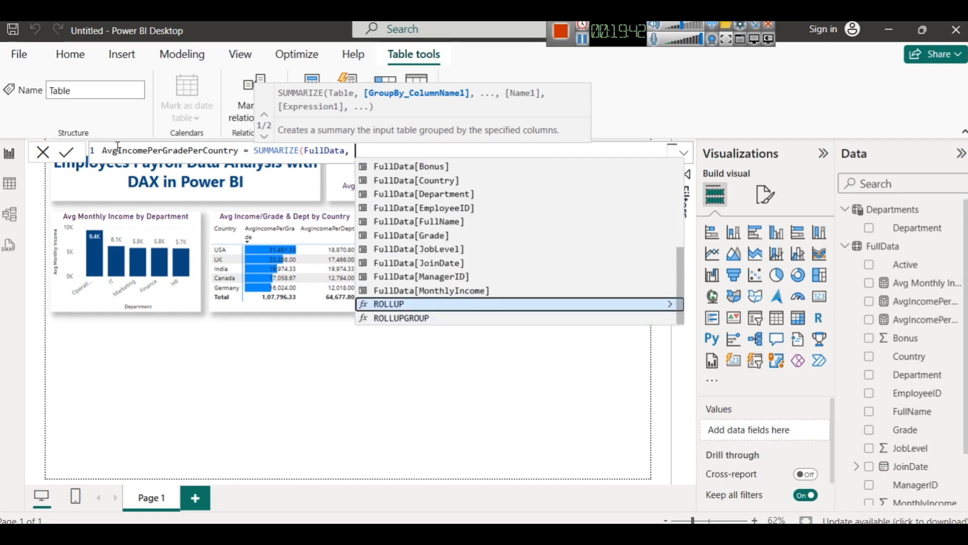
key("Up")
key("Up")
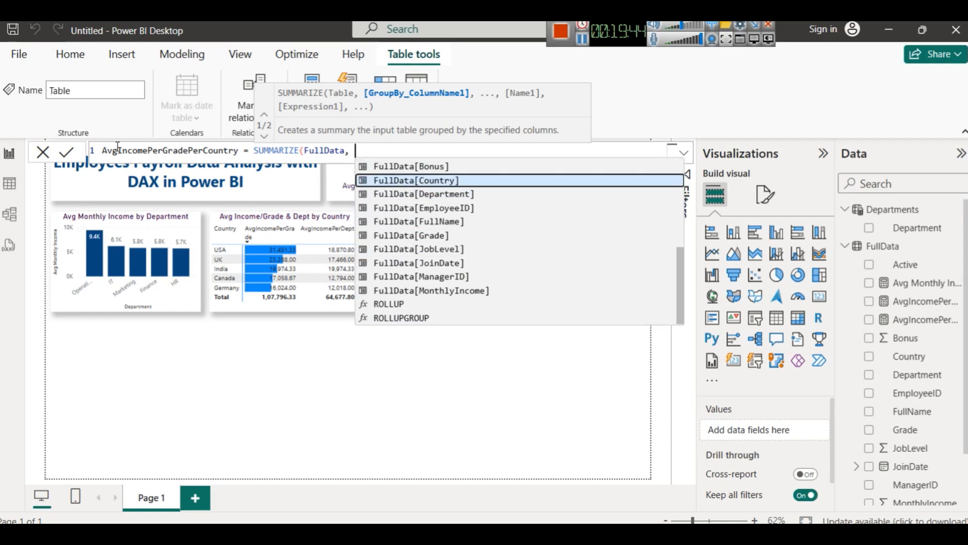
key("Tab")
Step: Add an "AverageIncome" column based on the [AvgIncomePerGrade] measure, close the SUMMARIZE expression and commit the table
type(", \"")
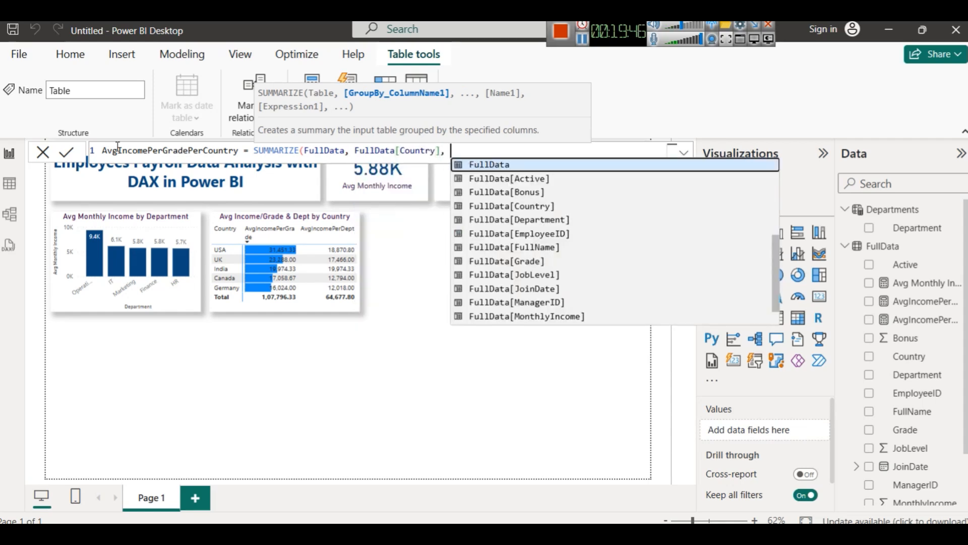
type("Average")
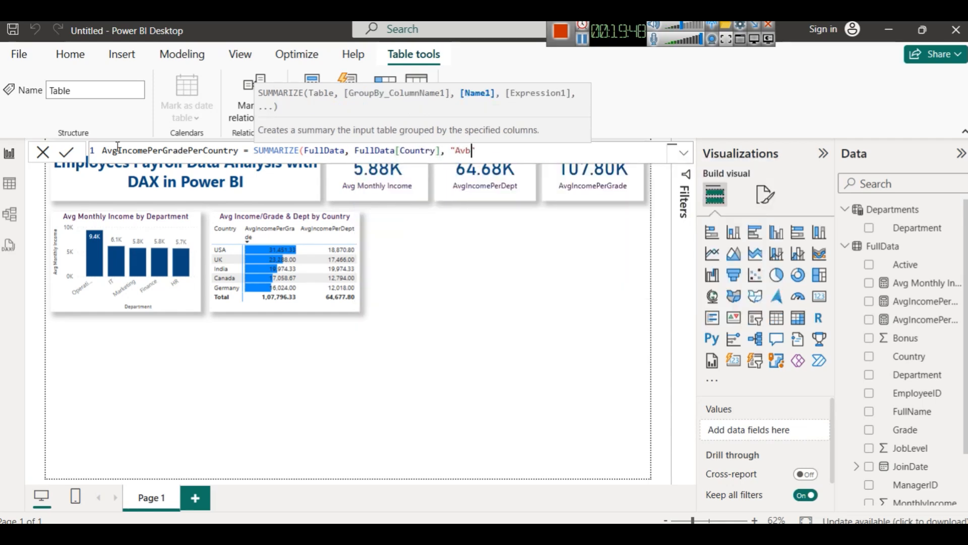
type("Income\" , ")
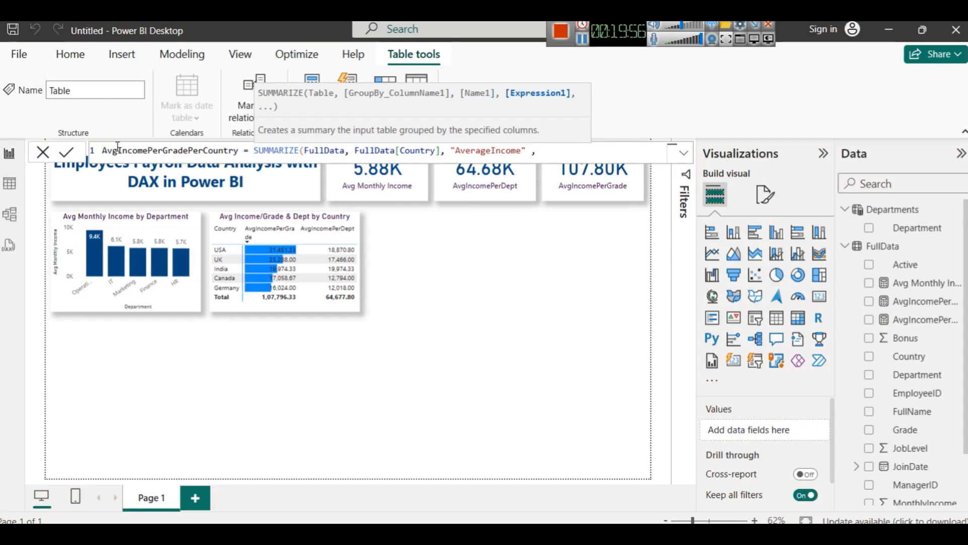
type("Avg")
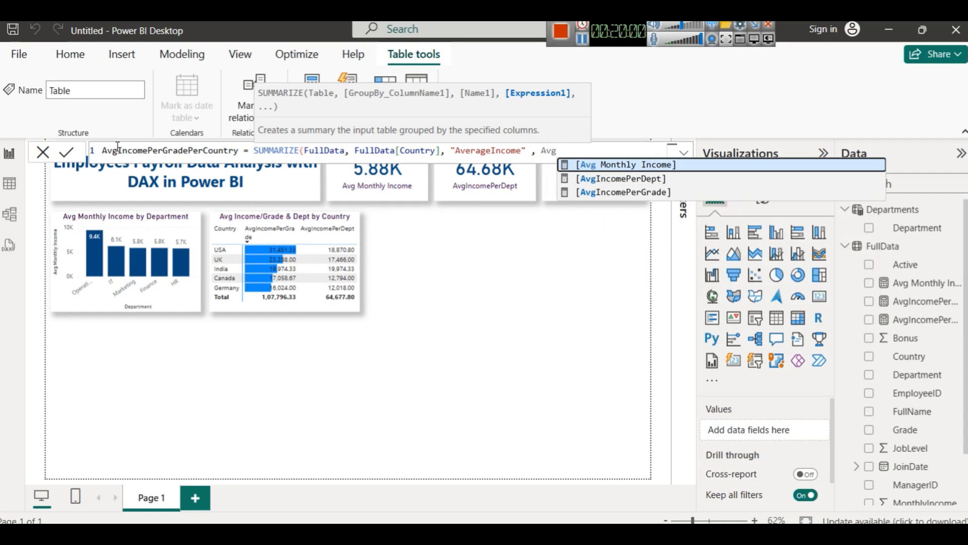
key("Down")
key("Down")
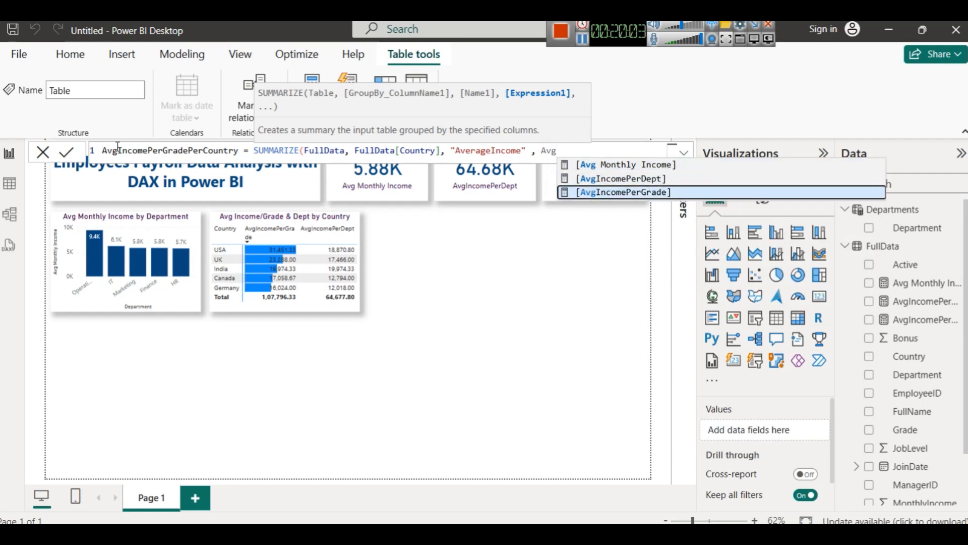
key("Tab")
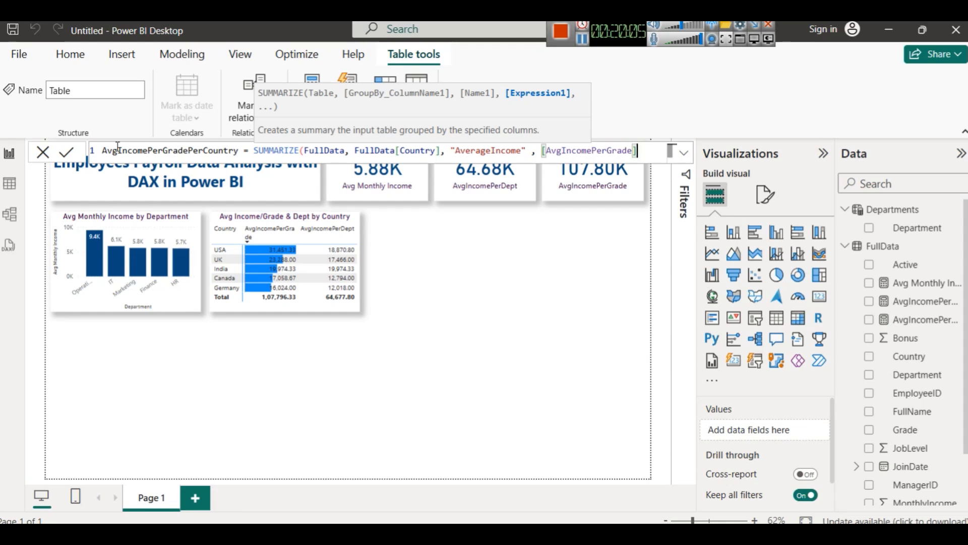
type(")")
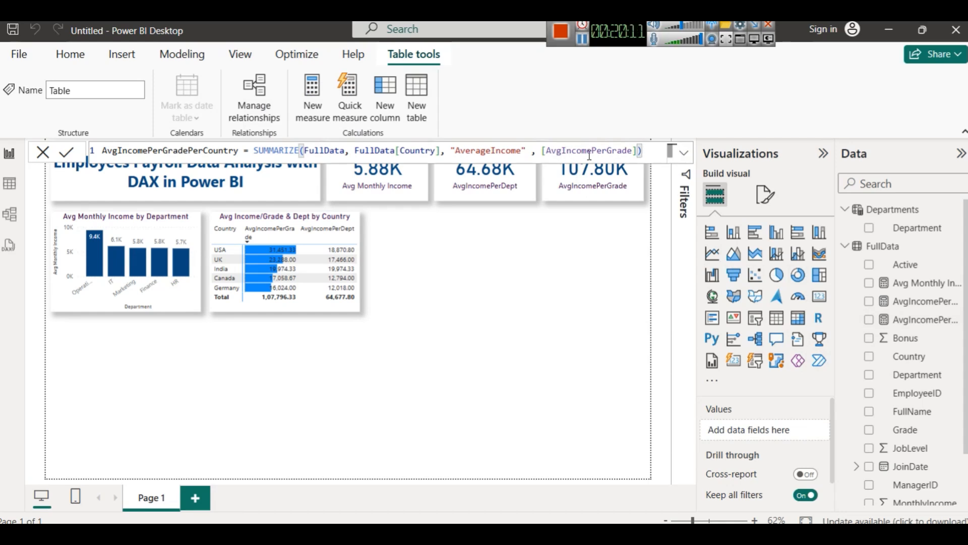
left_click(67, 152)
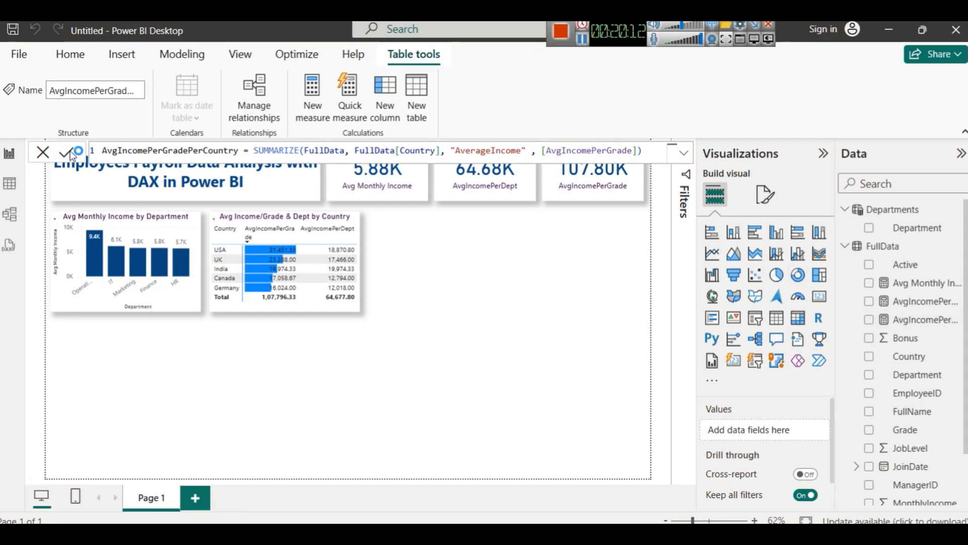
Step: Examine the AvgIncomePerGradePerCountry table's data alongside its formula's column name and measure, and return to the report canvas
left_click(8, 185)
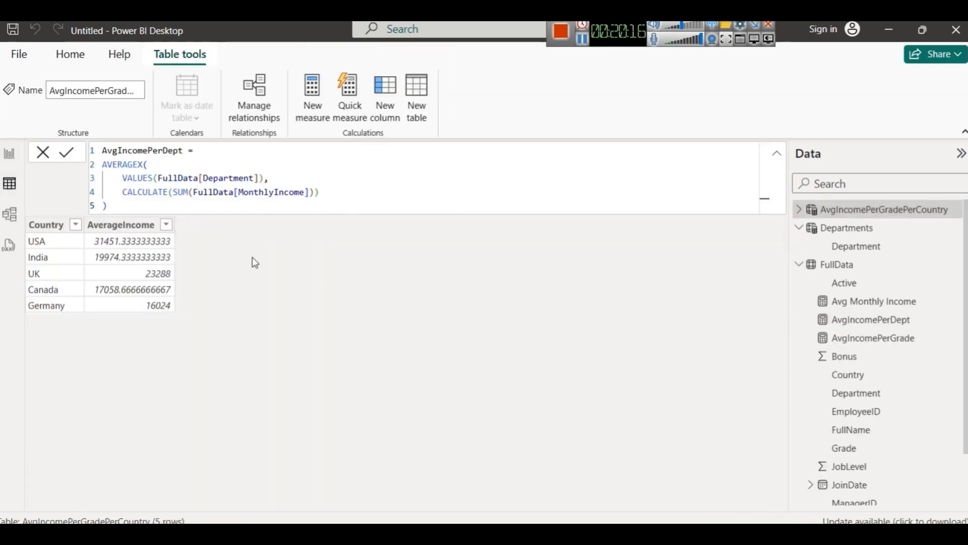
left_click(775, 157)
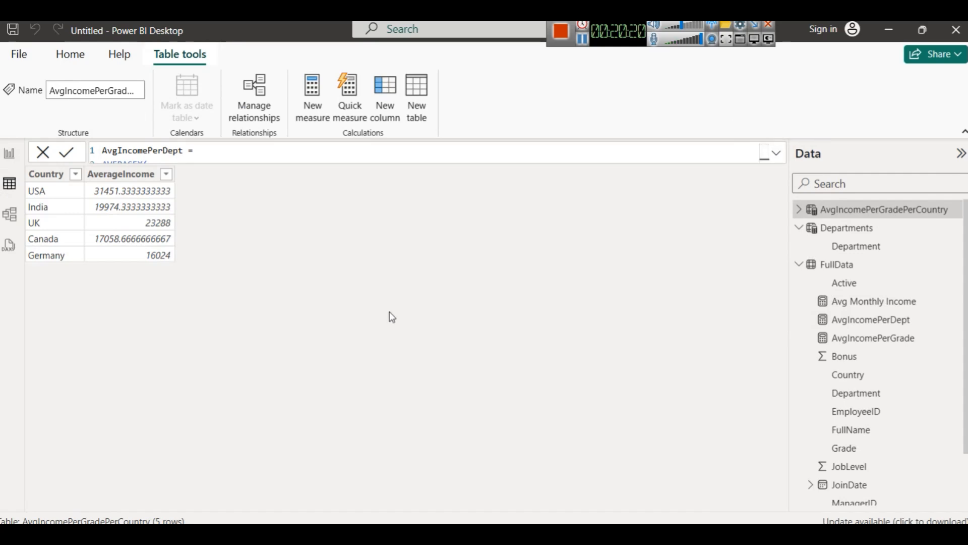
left_click(776, 153)
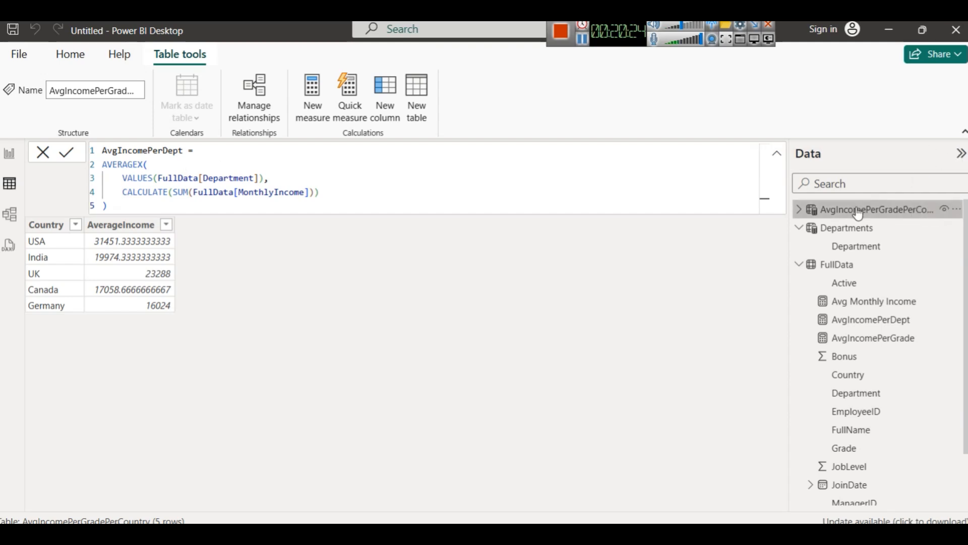
left_click(857, 214)
left_click(782, 152)
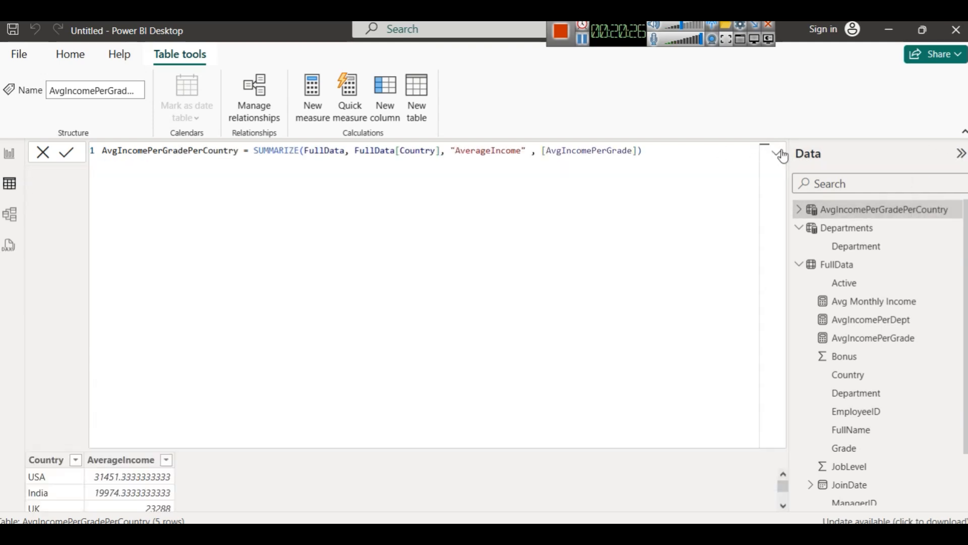
left_click(780, 154)
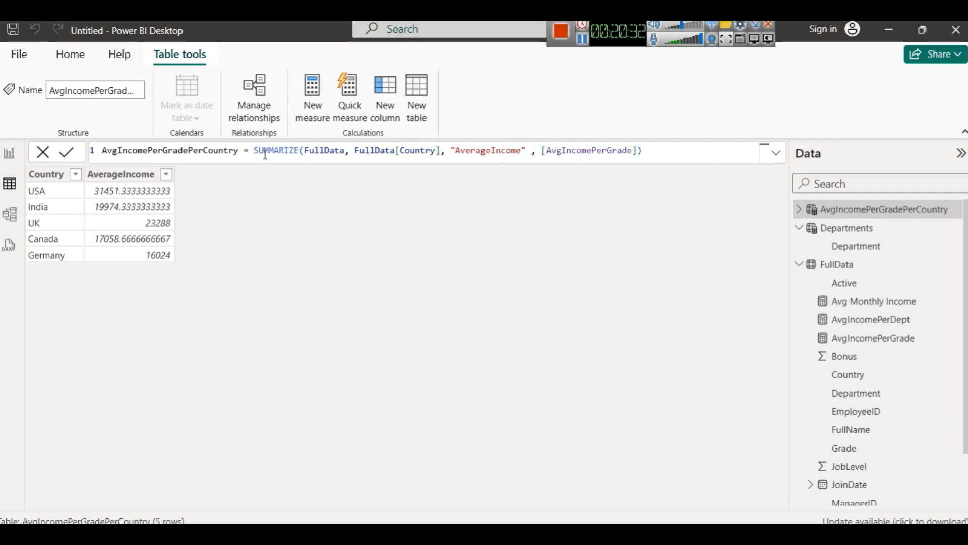
double_click(474, 151)
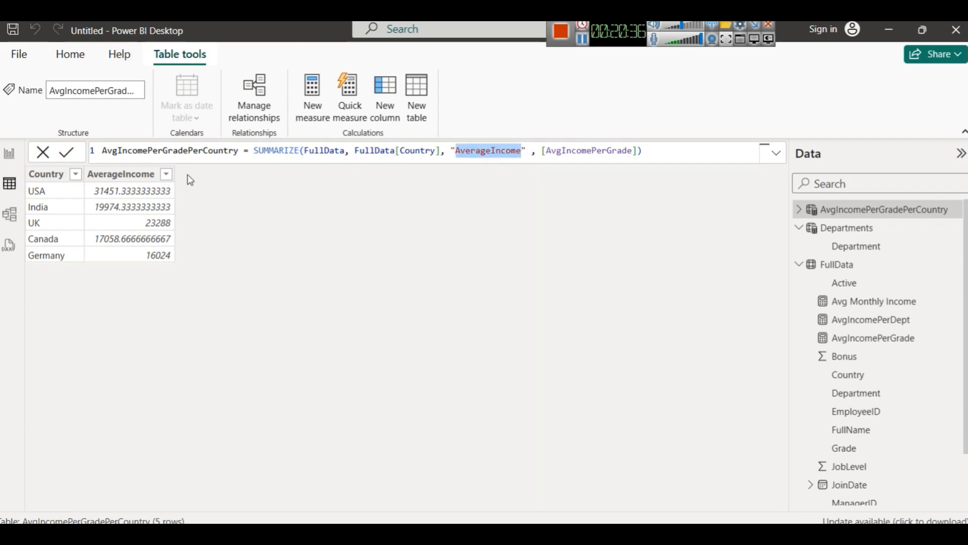
double_click(569, 152)
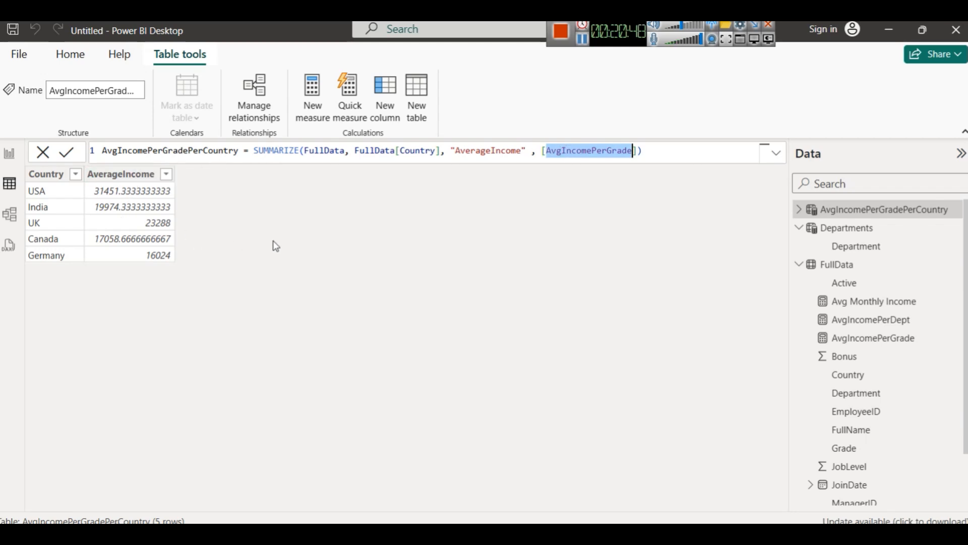
left_click(9, 153)
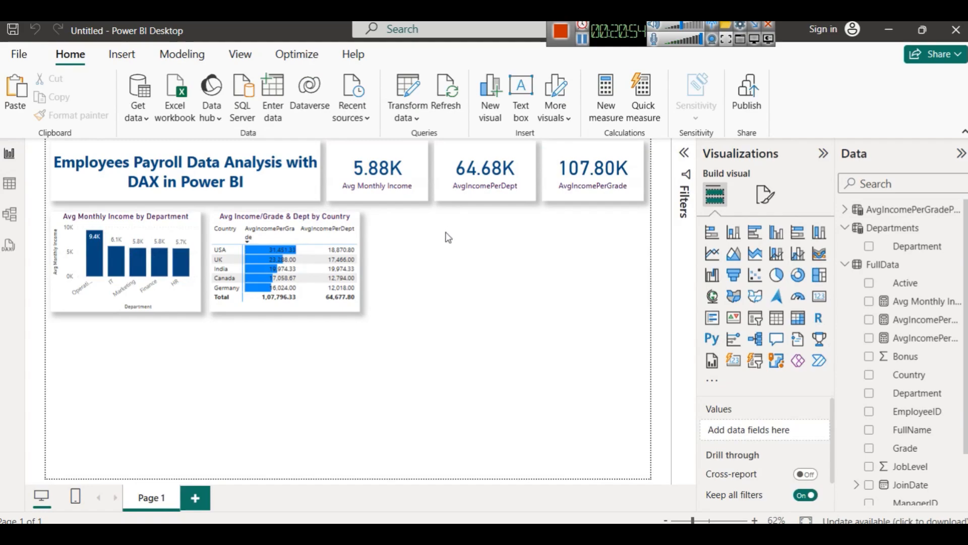
Step: Switch to the browser and find question 1 on departments with a Grade "A" employee, highlighting its CONTAINS function
mouse_move(527, 534)
left_click(486, 477)
scroll(573, 372, "up", 15)
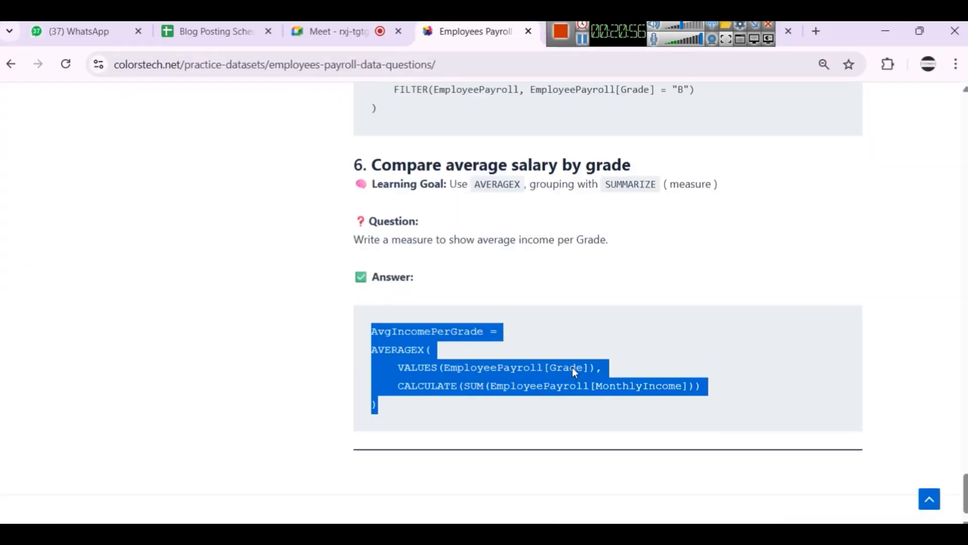
scroll(574, 372, "up", 20)
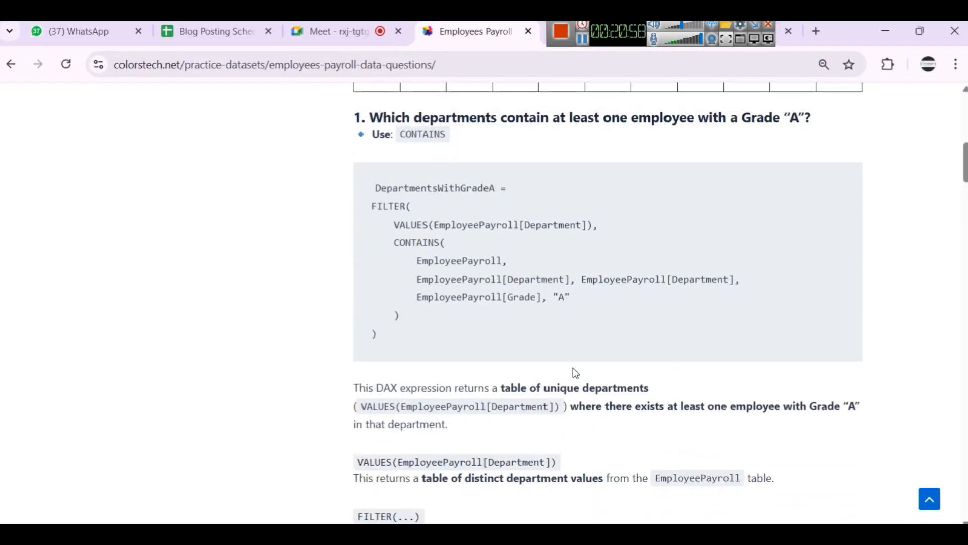
scroll(573, 372, "up", 7)
scroll(573, 372, "down", 8)
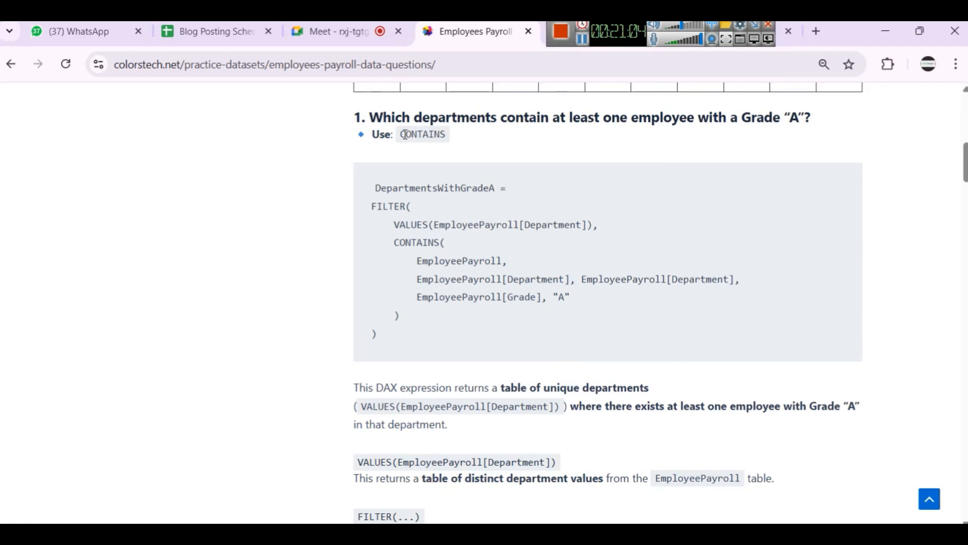
left_click_drag(402, 134, 447, 134)
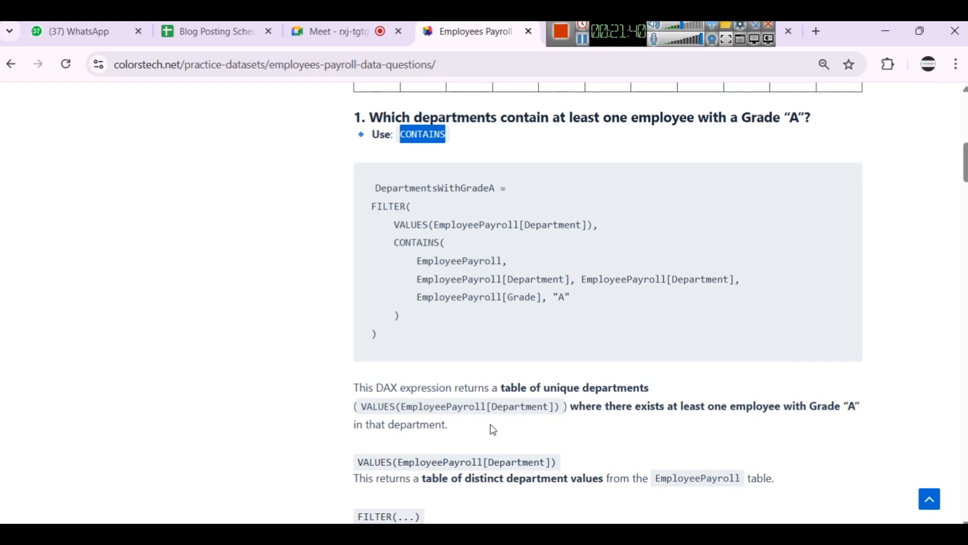
Step: Switch to payroll_data_50_employees.csv in Excel and check the grades of the HR rows, widening the Department column
mouse_move(462, 534)
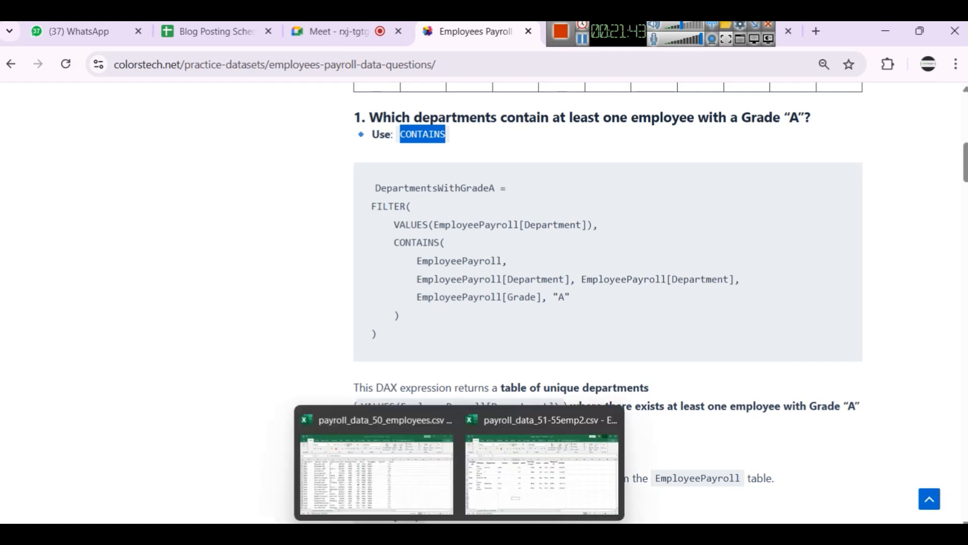
left_click(376, 474)
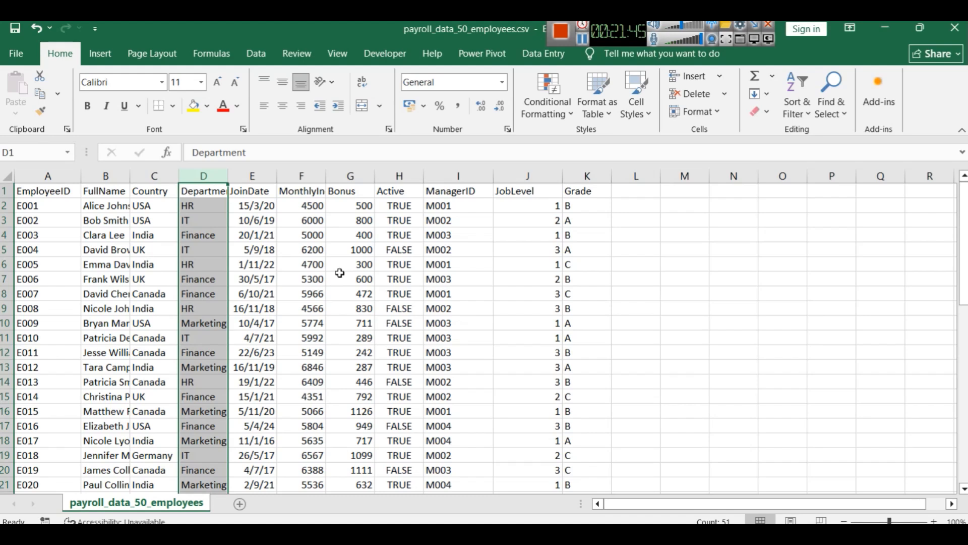
left_click(195, 204)
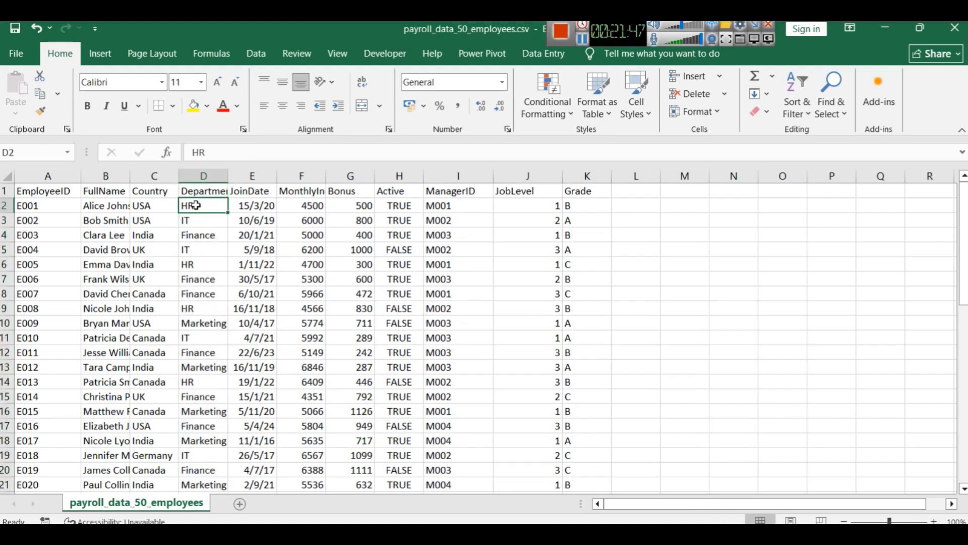
left_click(581, 207)
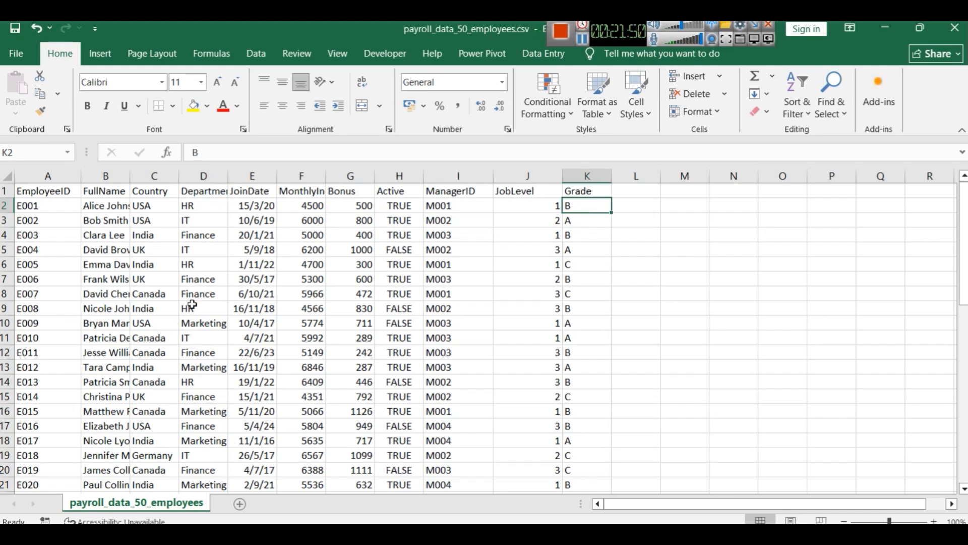
left_click(191, 266)
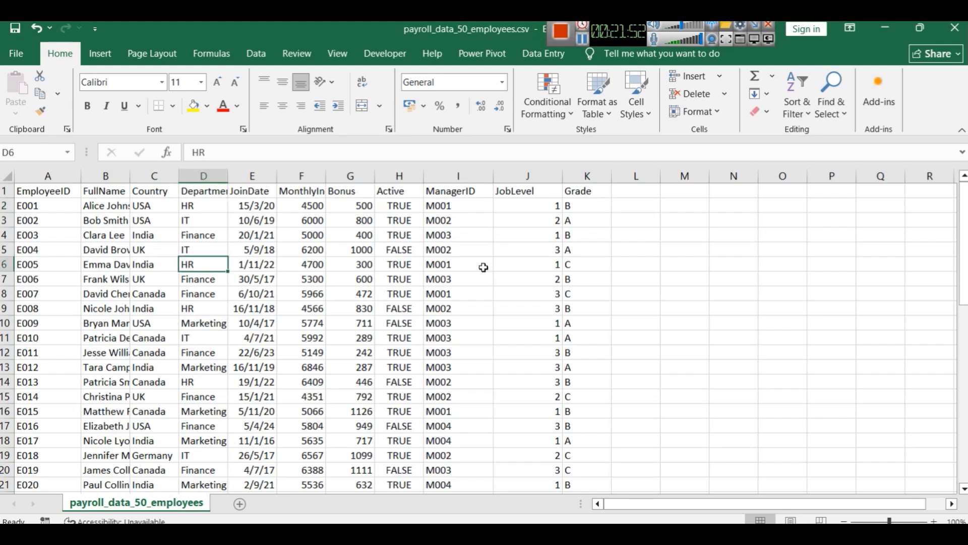
left_click(567, 262)
left_click(189, 310)
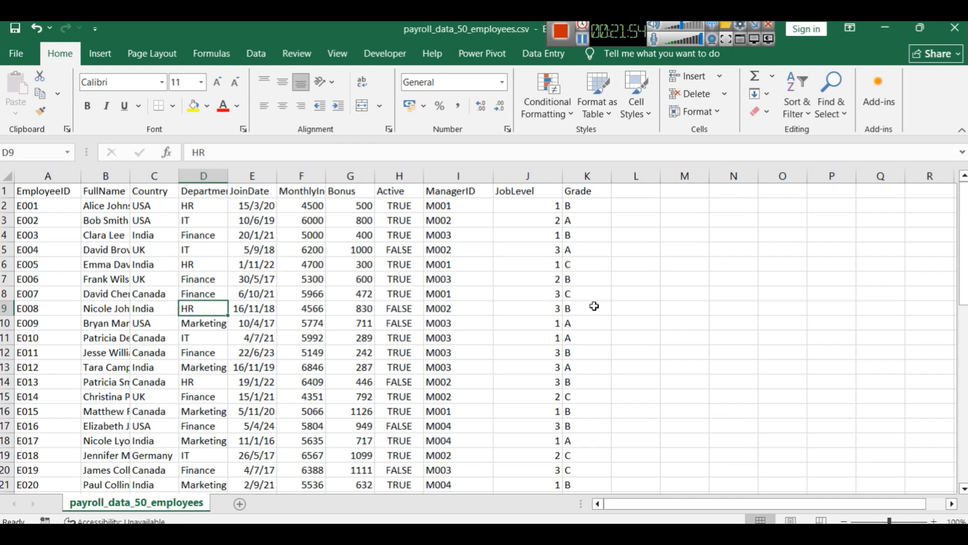
left_click(595, 306)
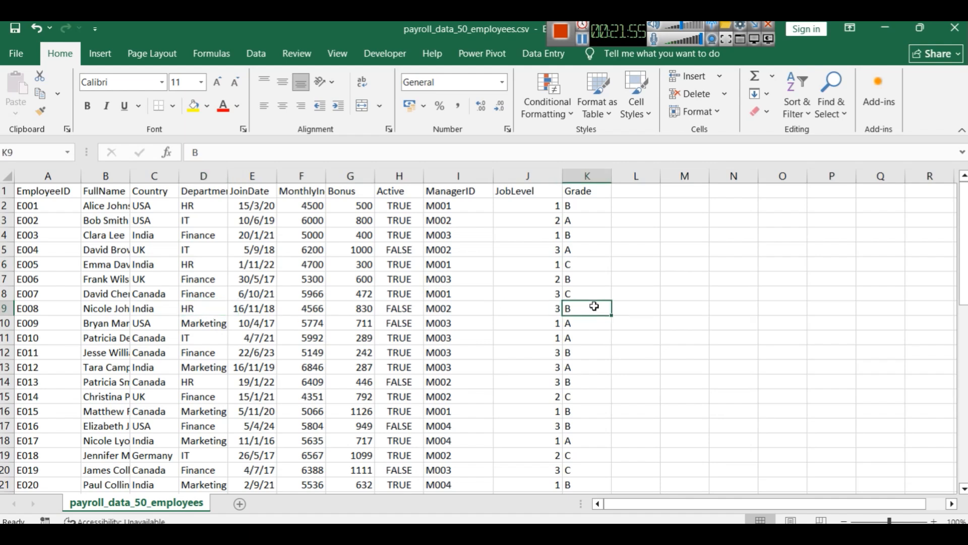
left_click(224, 385)
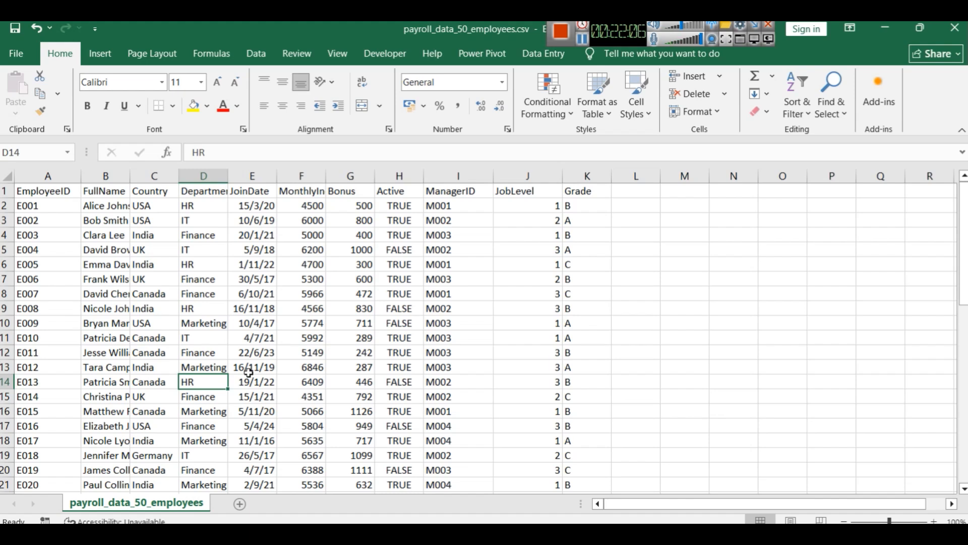
left_click_drag(228, 175, 250, 176)
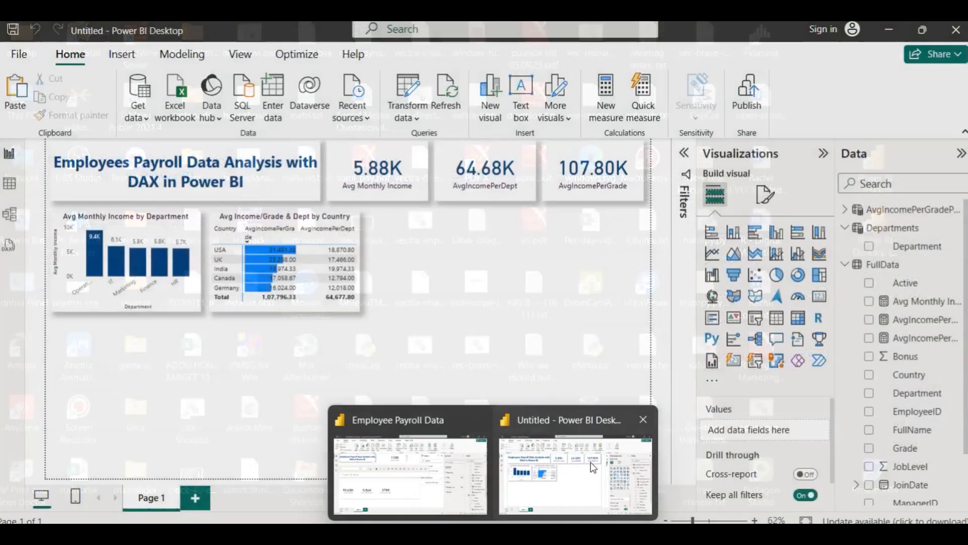
Step: Switch back to the untitled Power BI report, add an empty slicer below the AvgIncomePerGrade card and narrow it to the card's width
left_click(591, 462)
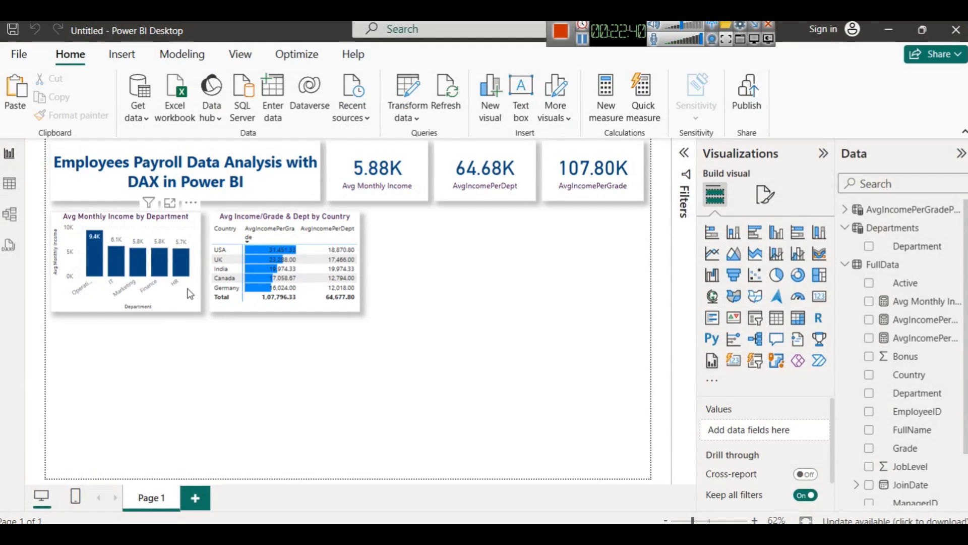
left_click(754, 325)
left_click_drag(188, 398, 596, 265)
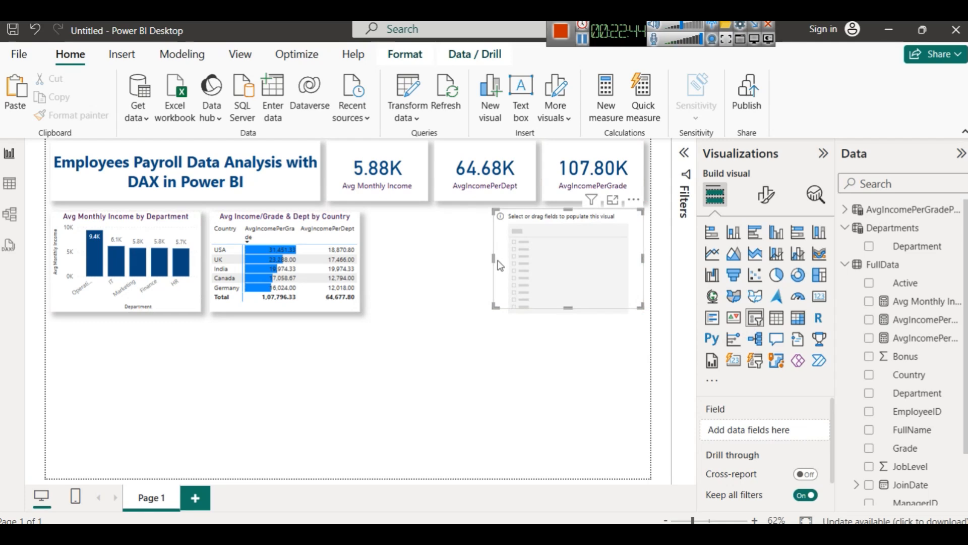
left_click_drag(494, 259, 542, 258)
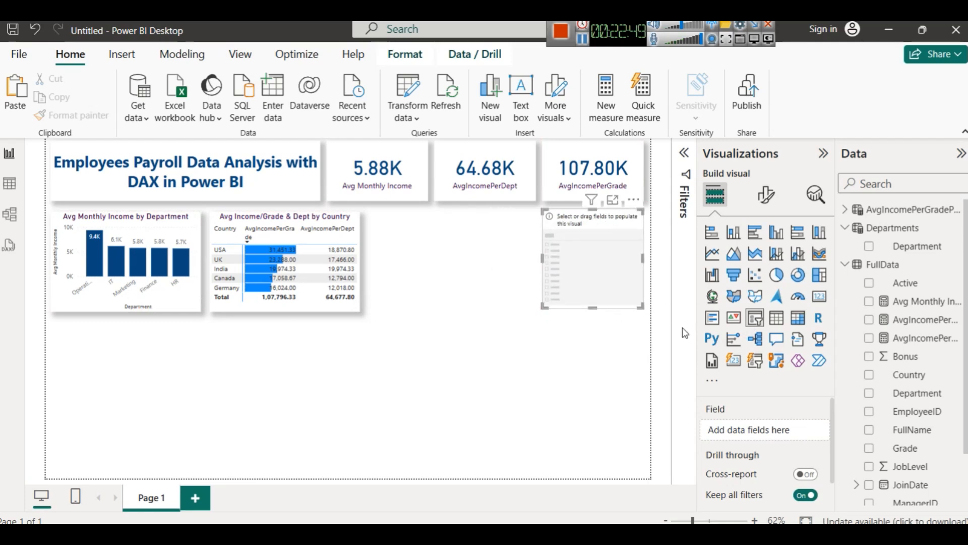
Step: Add the Grade field to the slicer, filter the report by A, B and C in turn, and clear the selection
left_click_drag(912, 447, 601, 267)
left_click(554, 228)
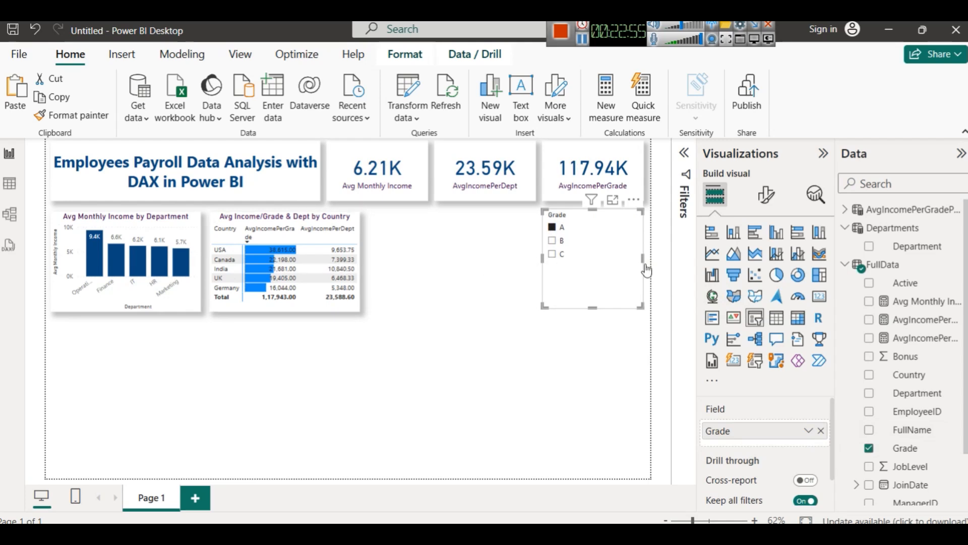
left_click(562, 242)
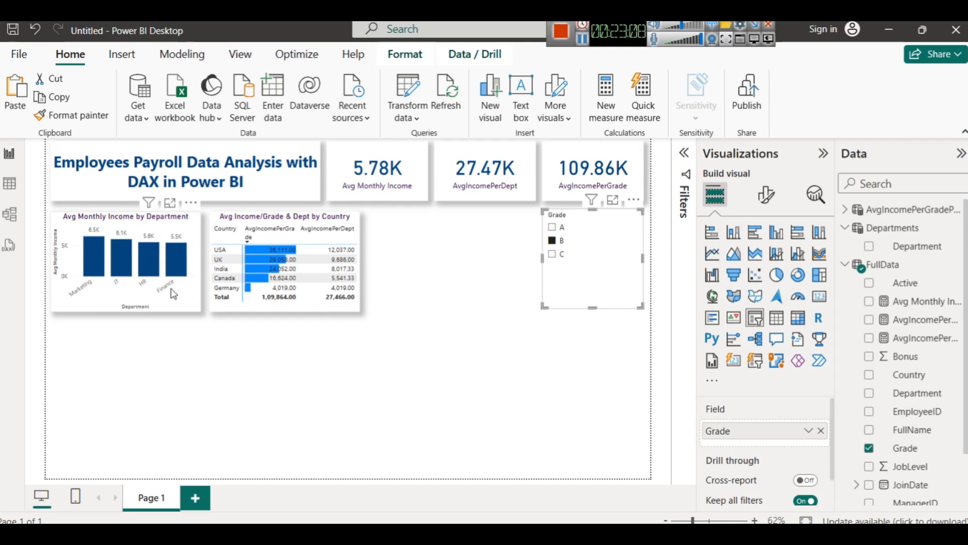
left_click(553, 254)
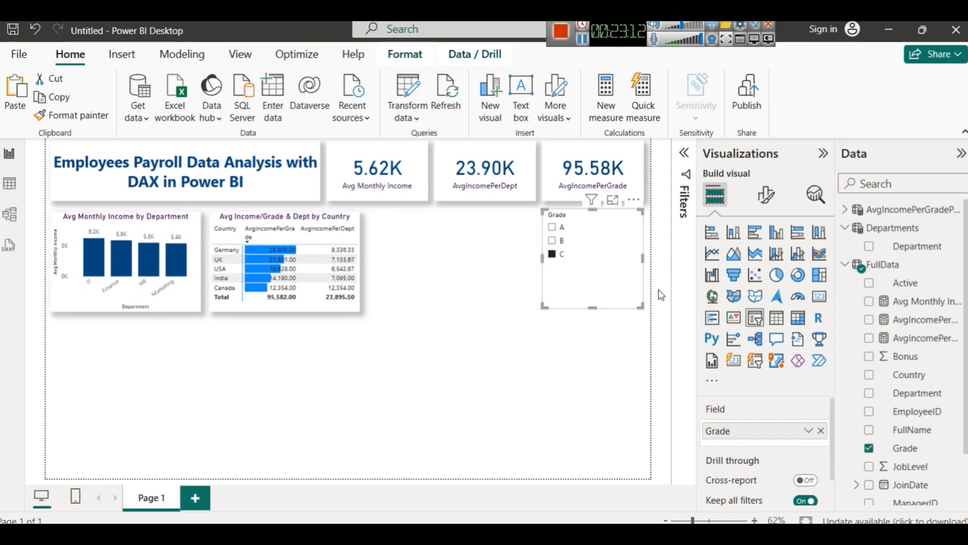
left_click(559, 227)
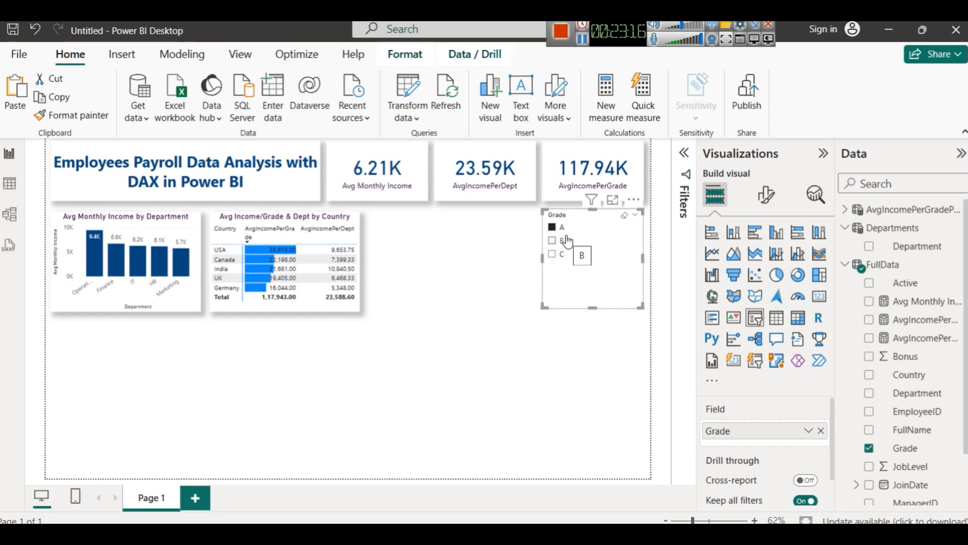
left_click(551, 241)
left_click(551, 242)
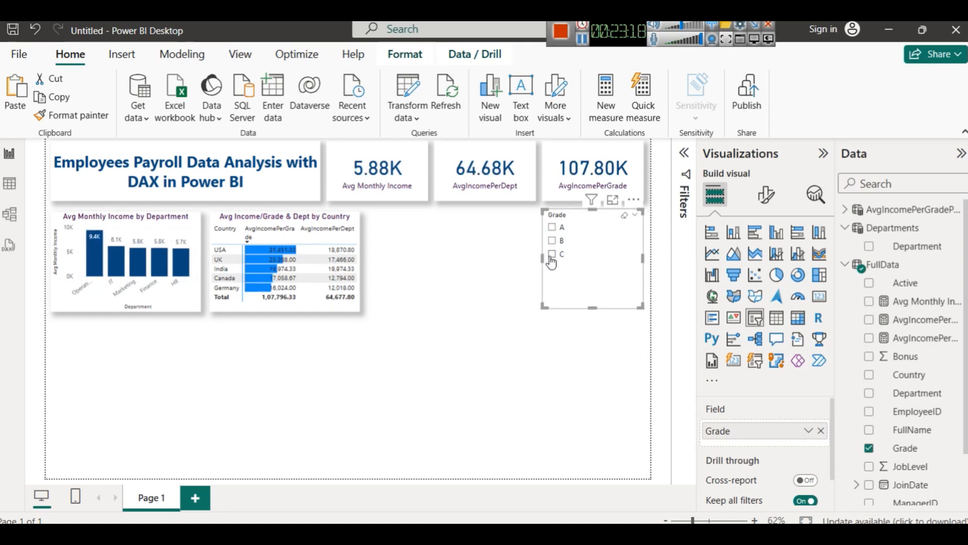
Step: Delete the Grade slicer below the AvgIncomePerGrade card
left_click(556, 362)
left_click(572, 297)
key("Delete")
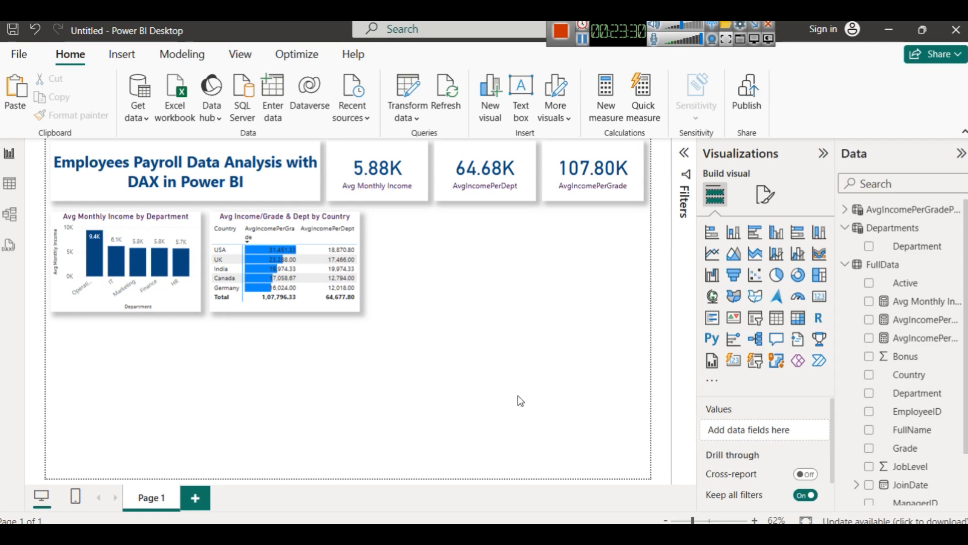
Step: Switch to the Employee Payroll Data report and display the full formula of the DepartmentsWithGradeB table
mouse_move(492, 534)
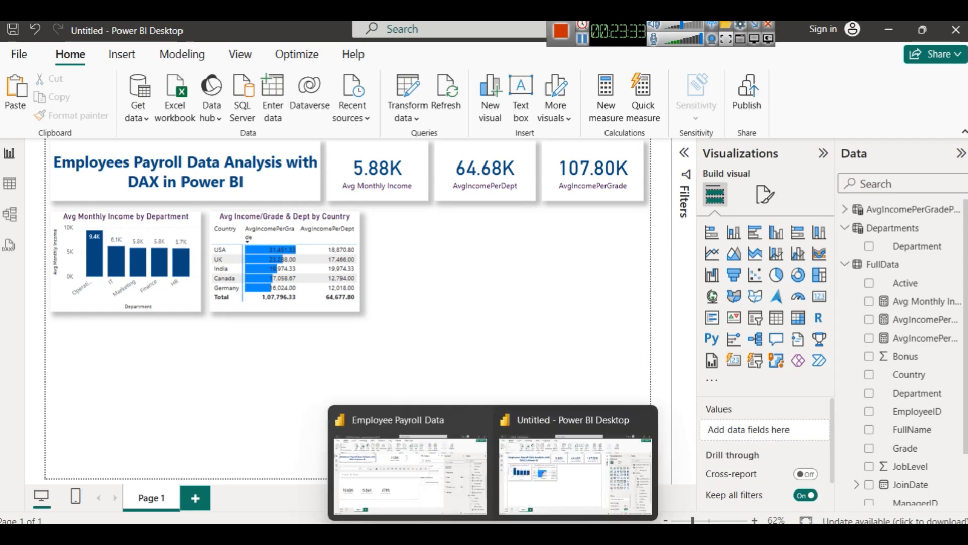
left_click(357, 422)
scroll(933, 321, "up", 3)
left_click(915, 227)
left_click(903, 209)
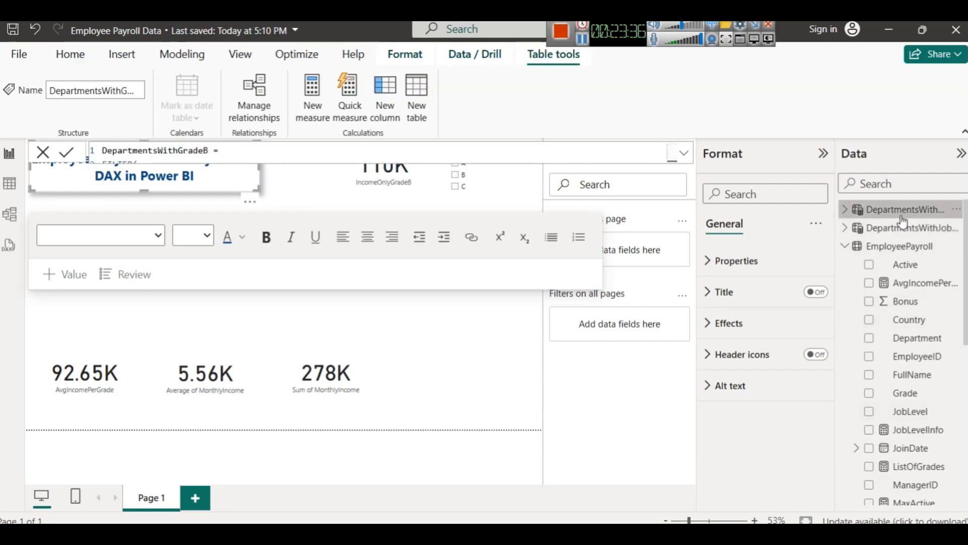
left_click(686, 155)
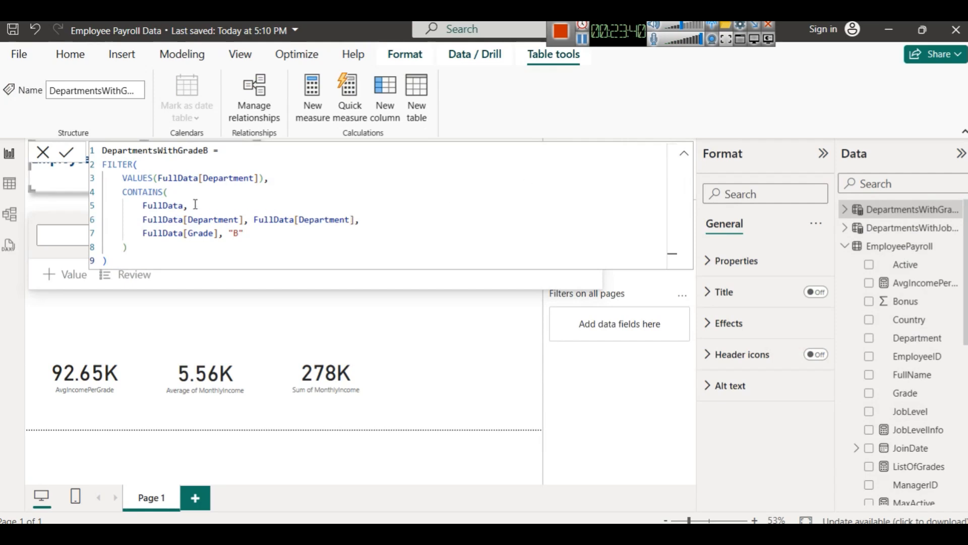
Step: Highlight the table name in the DepartmentsWithGradeB formula and show that table's rows in Table view
double_click(157, 150)
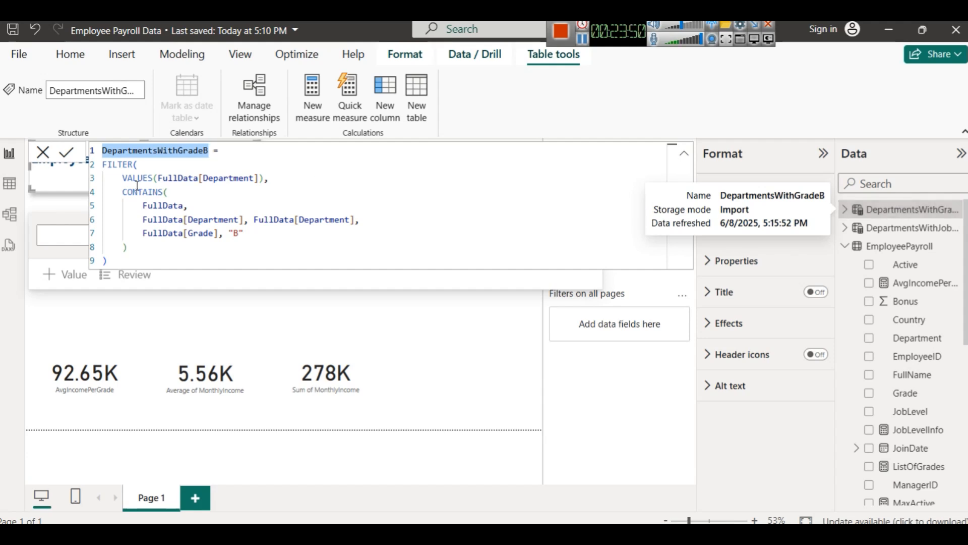
left_click(10, 188)
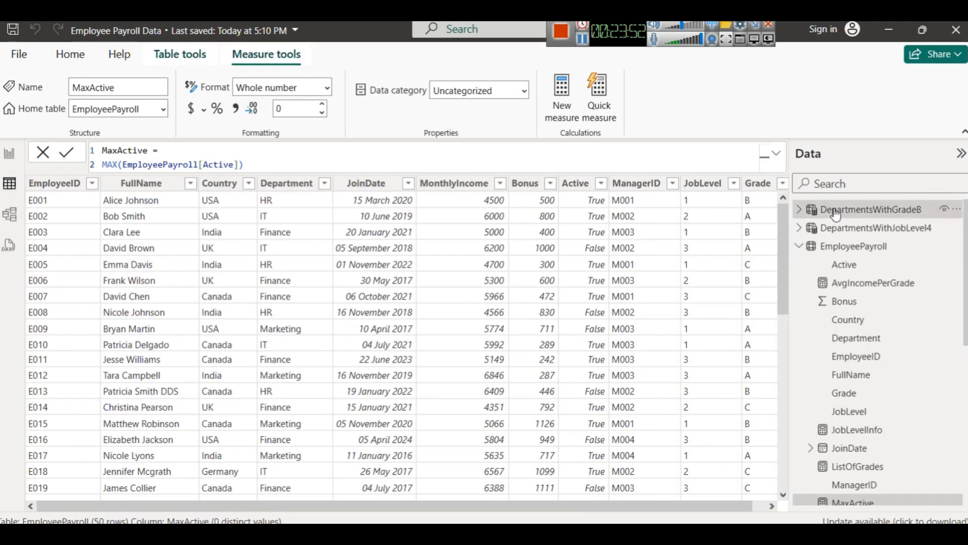
left_click(827, 209)
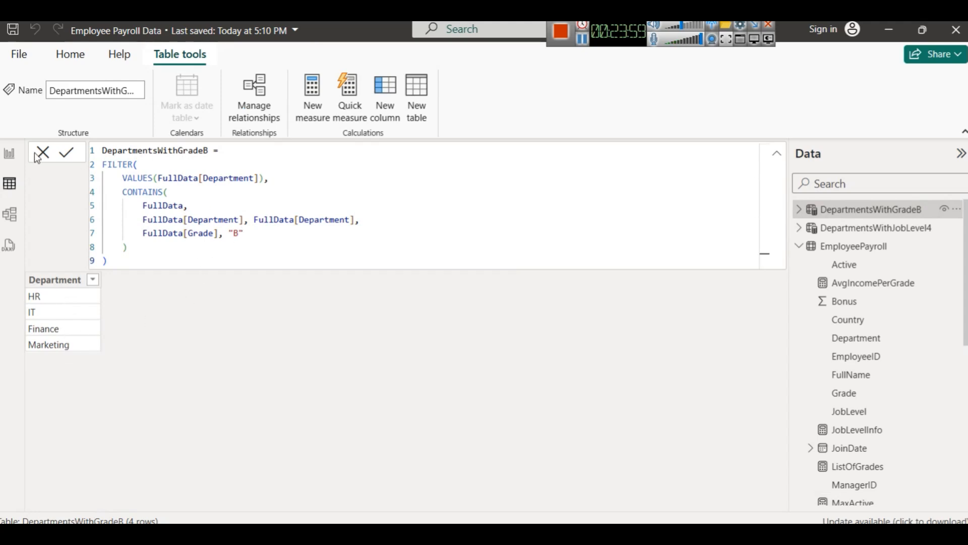
Step: Review the FILTER function's syntax in the DepartmentsWithGradeB formula, highlighting its VALUES(FullData[Department]) argument
left_click(155, 165)
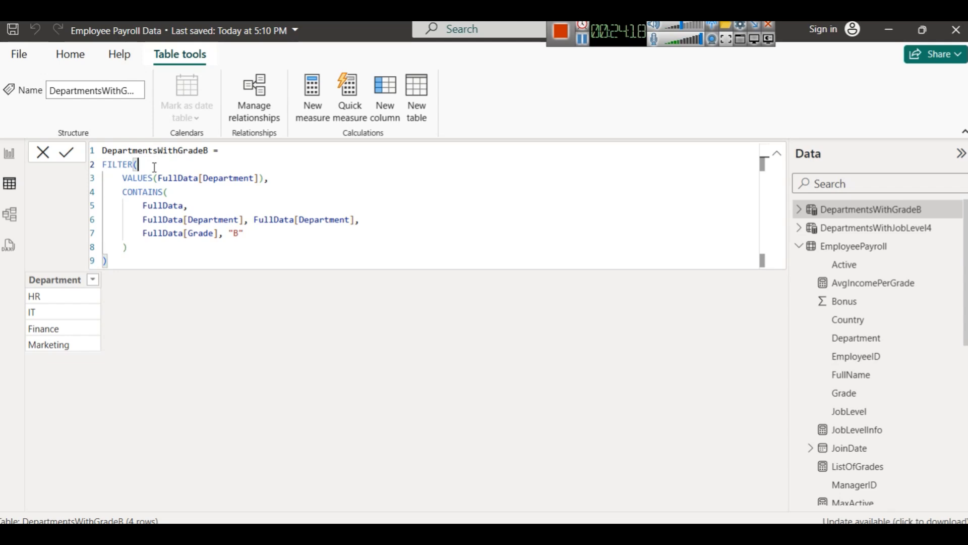
key("BackSpace")
type("(")
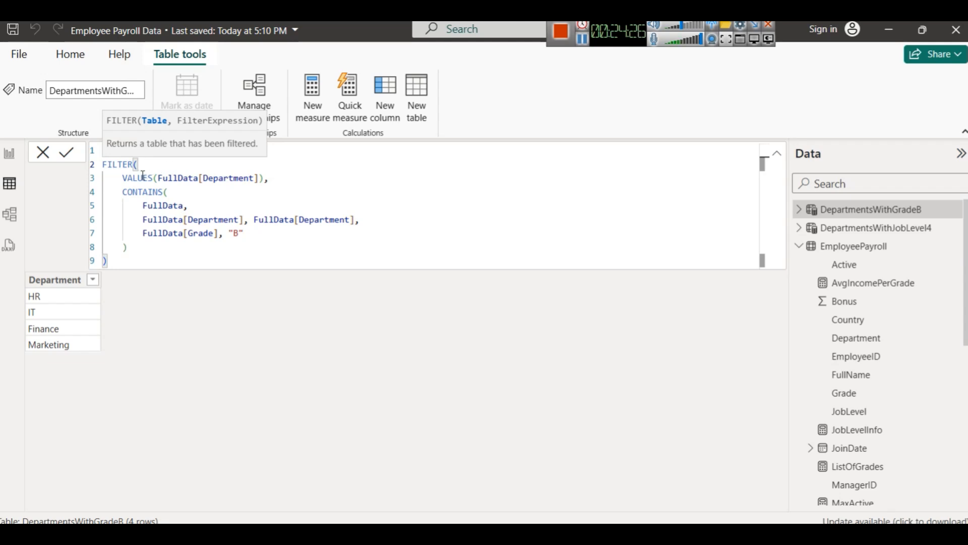
left_click(686, 27)
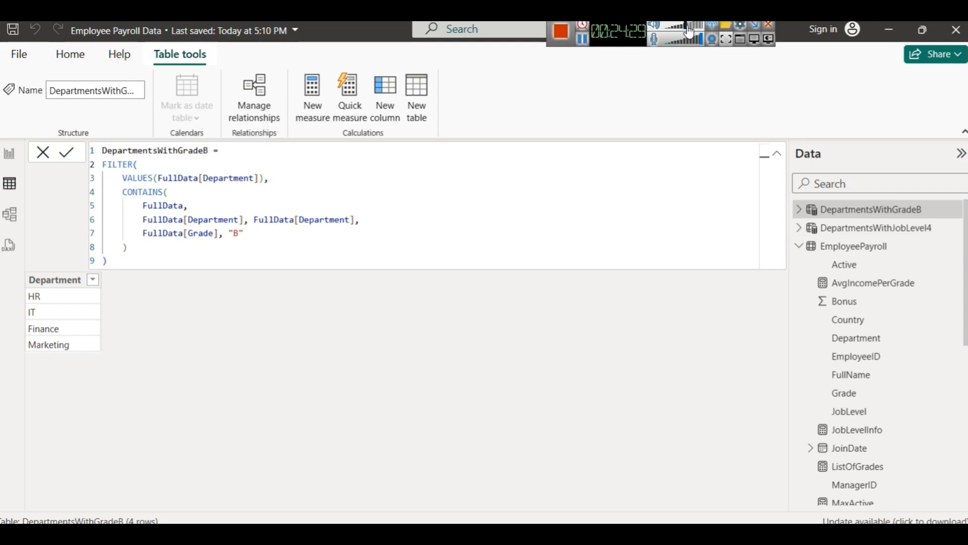
left_click_drag(123, 180, 280, 180)
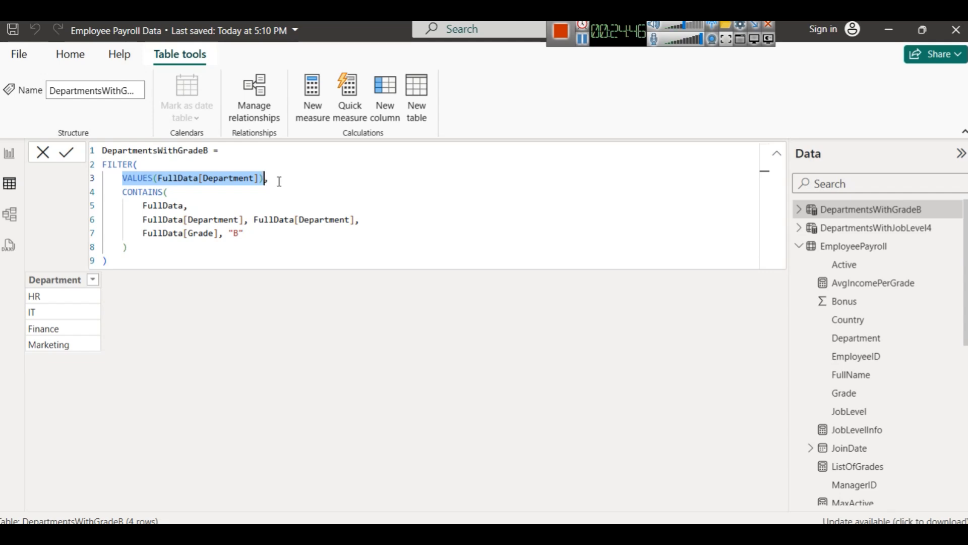
left_click(158, 161)
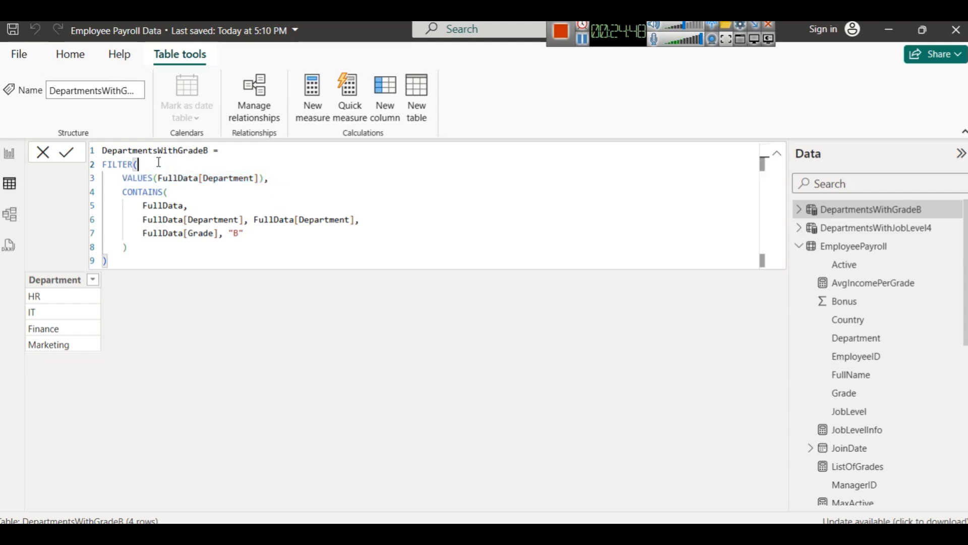
key("BackSpace")
type("(")
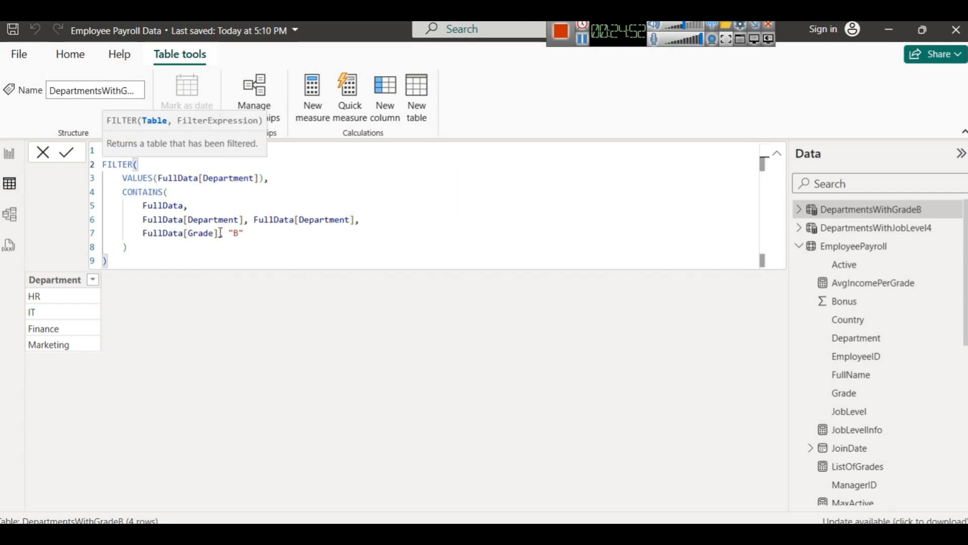
Step: Review the CONTAINS function's syntax in the formula and switch to the browser for question 1's DepartmentsWithGradeA expression
left_click(203, 196)
key("BackSpace")
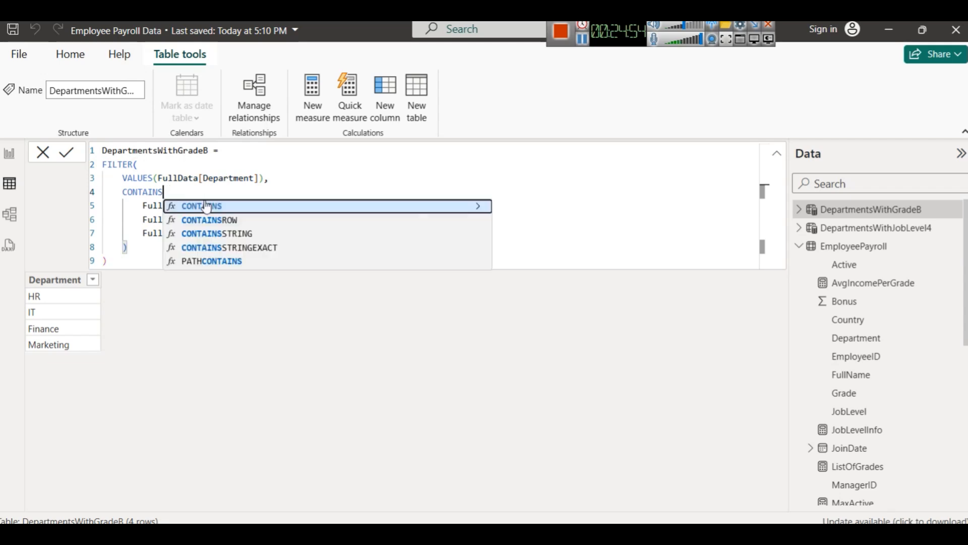
type("(")
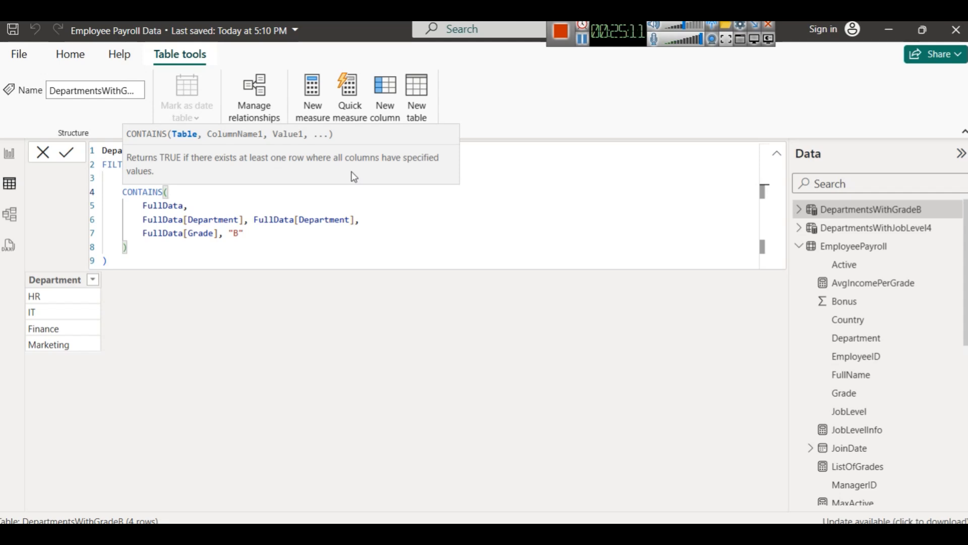
mouse_move(536, 515)
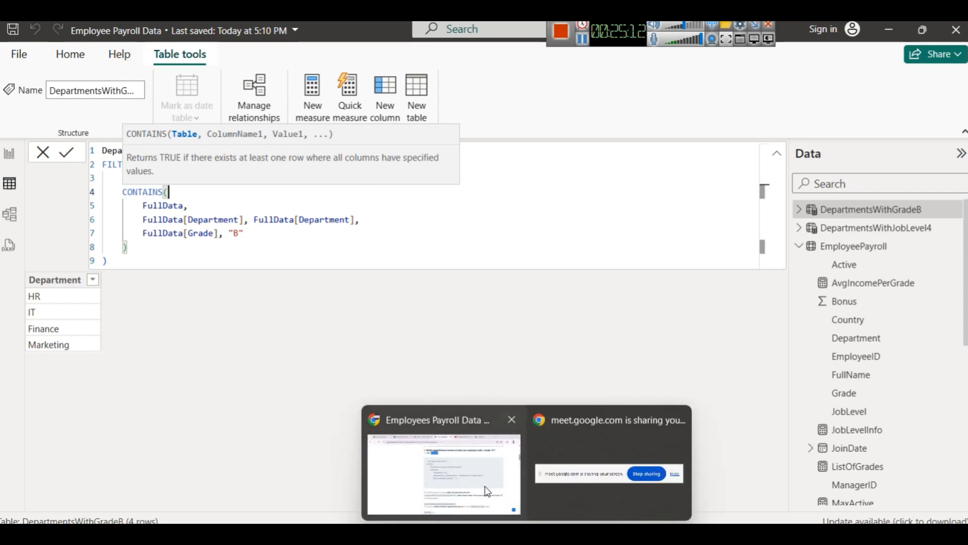
left_click(464, 454)
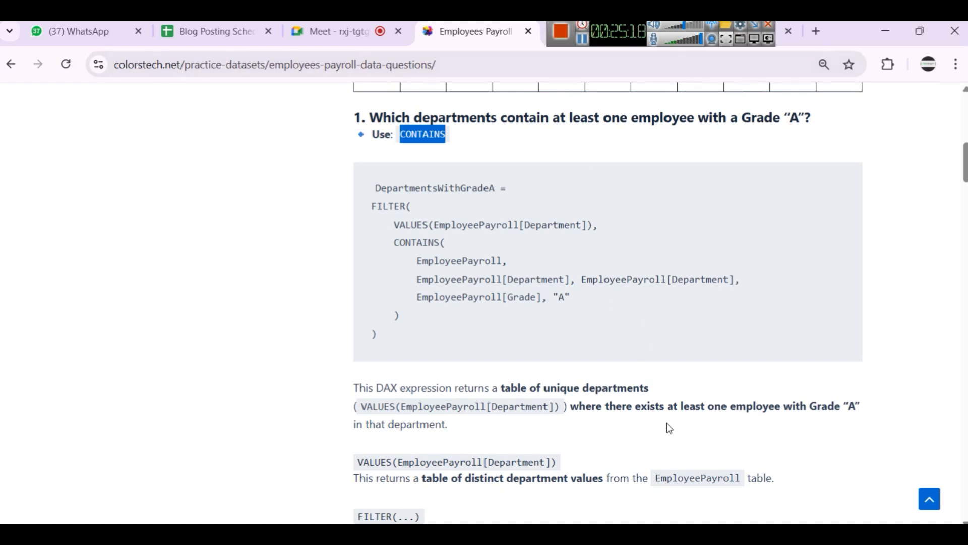
Step: Switch back to the Employee Payroll Data report and bring up the CONTAINS function's argument hint again
mouse_move(460, 534)
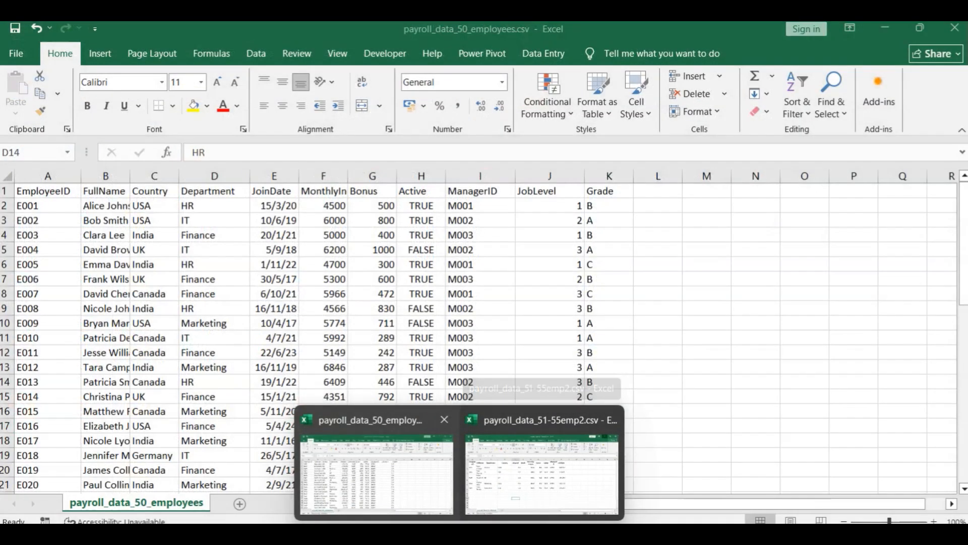
mouse_move(493, 535)
left_click(369, 489)
left_click(125, 195)
key("BackSpace")
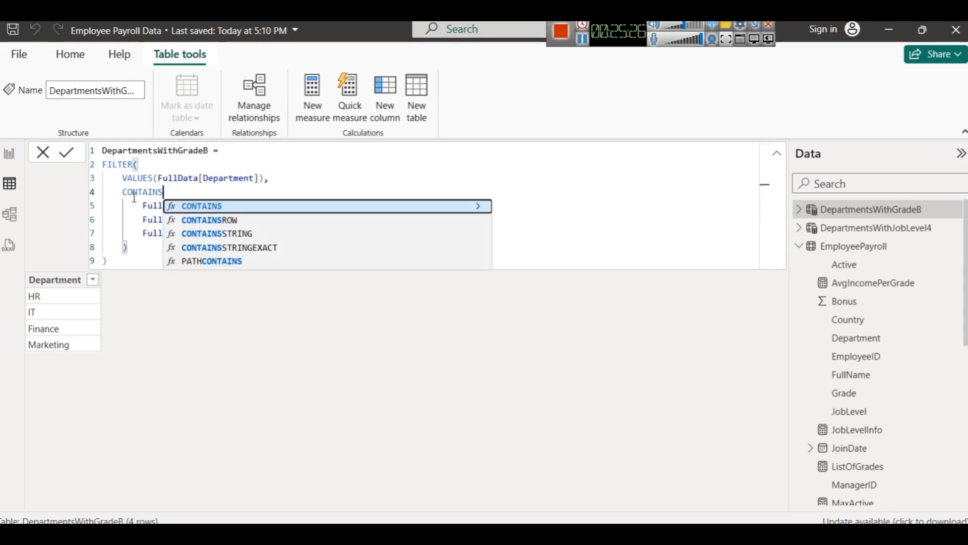
type("(")
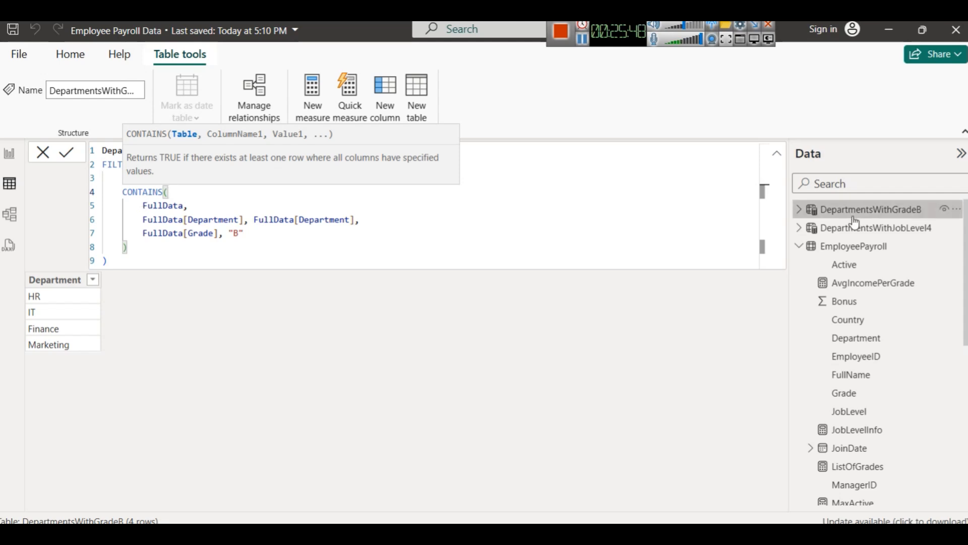
Step: Check the FullData table's fields against the CONTAINS function's table, column name and value arguments
scroll(879, 411, "down", 6)
scroll(880, 410, "up", 3)
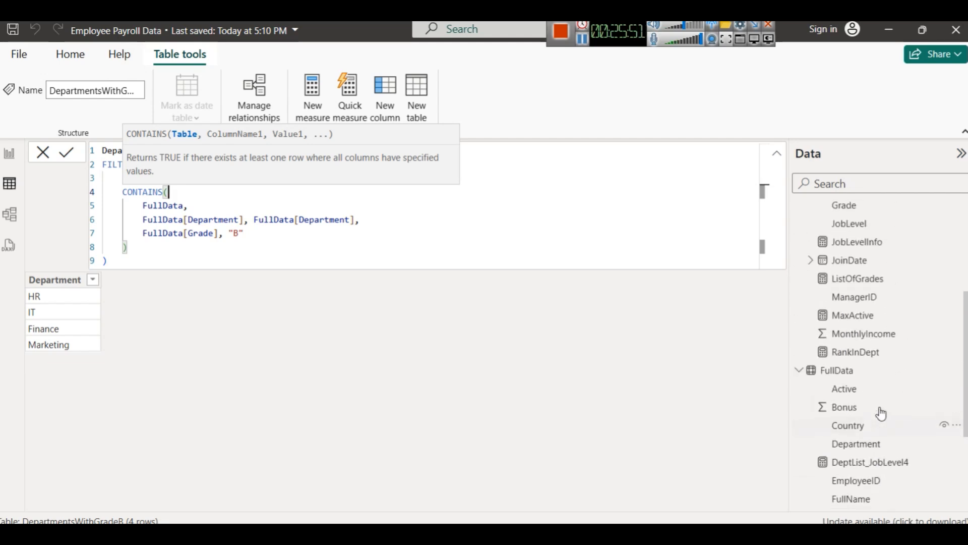
double_click(165, 206)
left_click(171, 193)
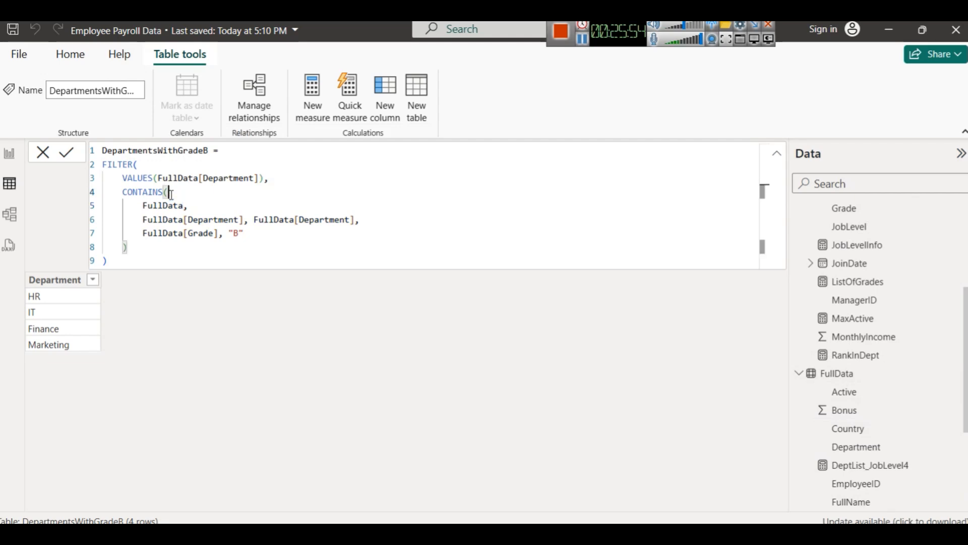
key("BackSpace")
type("(")
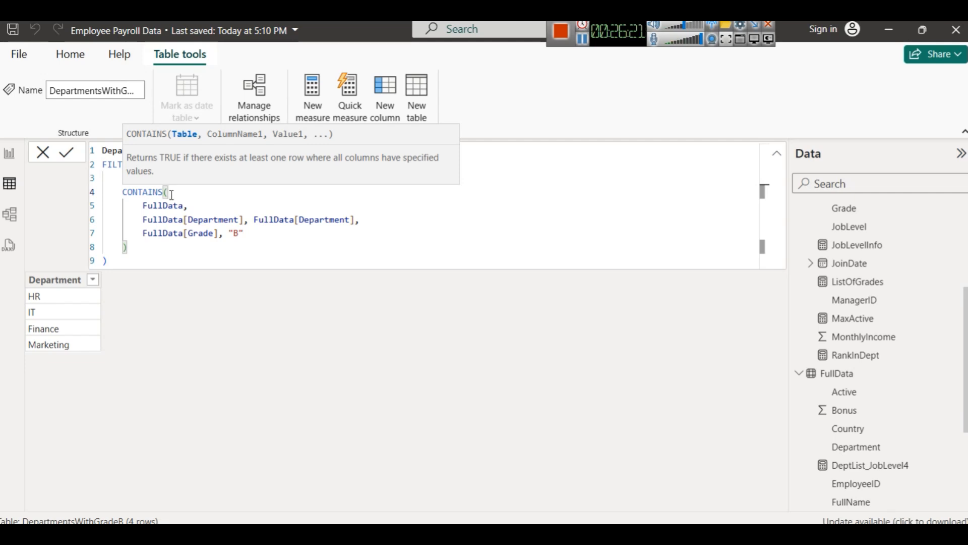
left_click(424, 262)
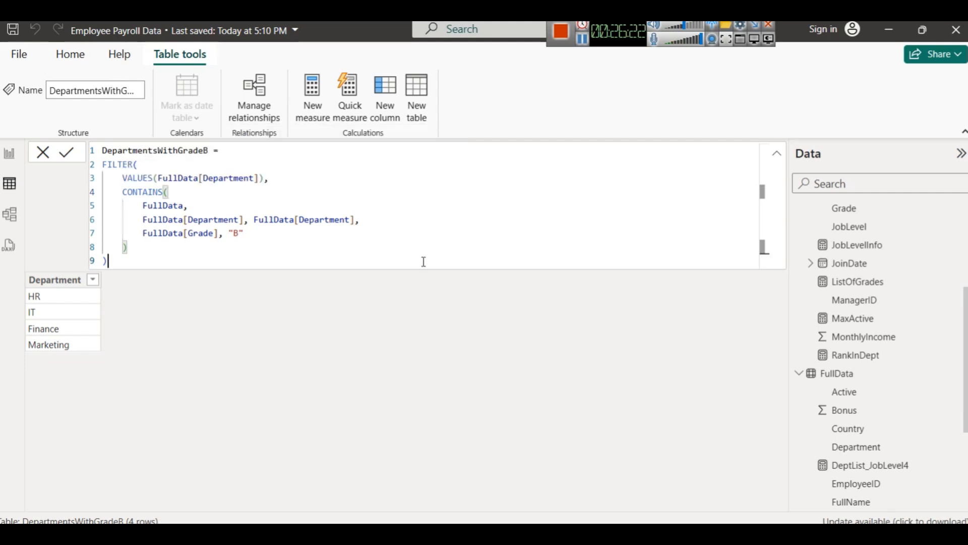
Step: Show the FILTER function's argument hint and highlight the VALUES line that serves as its table
left_click(141, 171)
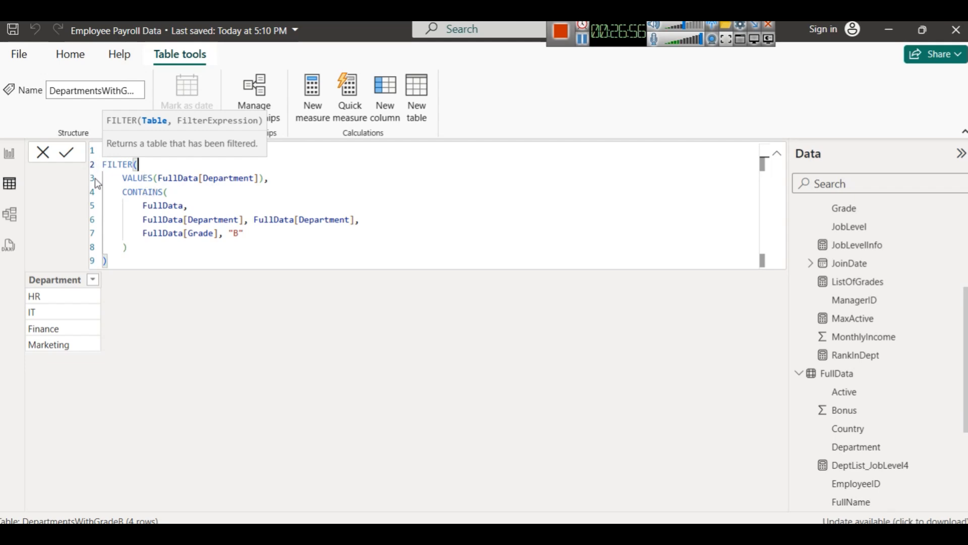
left_click_drag(122, 179, 267, 179)
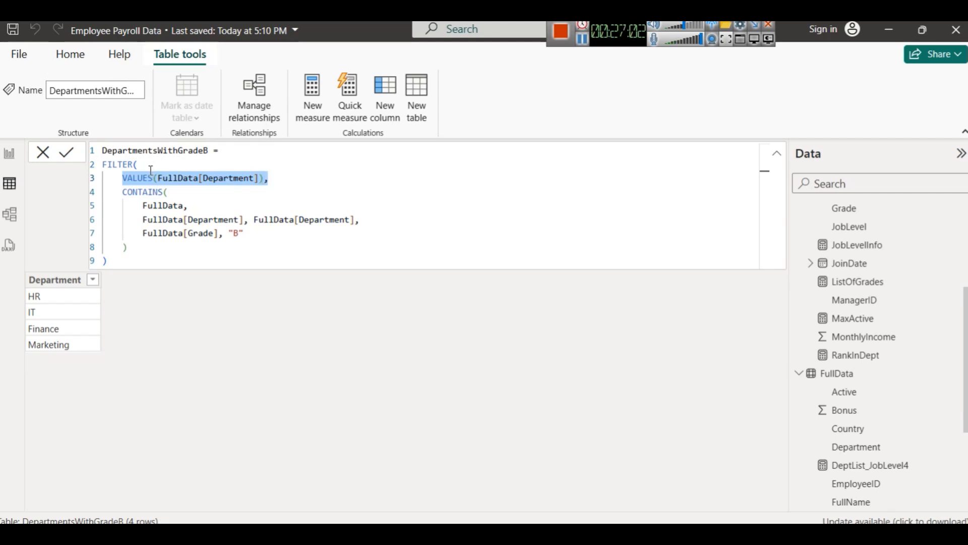
scroll(898, 317, "up", 3)
scroll(898, 321, "down", 3)
Step: Switch to payroll_data_50_employees.csv in Excel to check the departments and grades, and return to the Power BI report
mouse_move(461, 534)
left_click(378, 454)
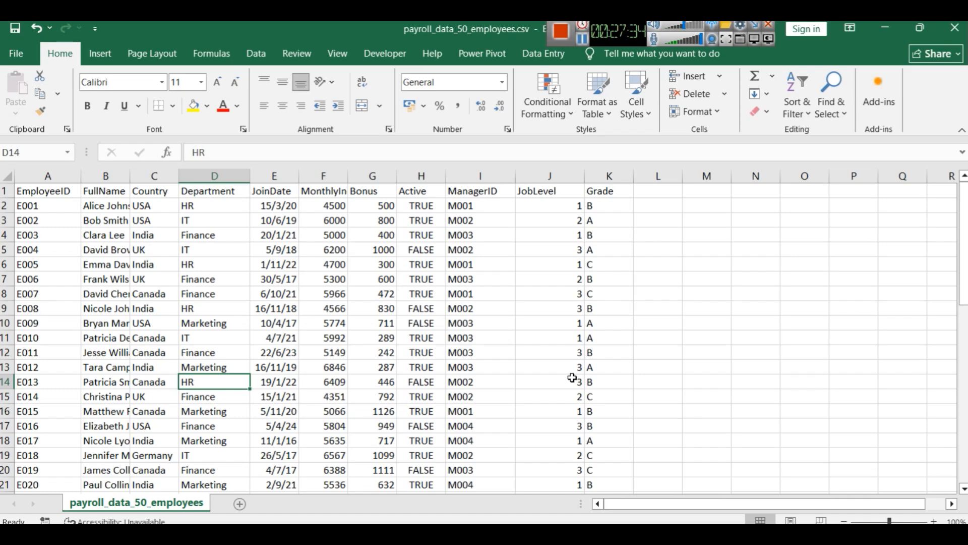
left_click(894, 29)
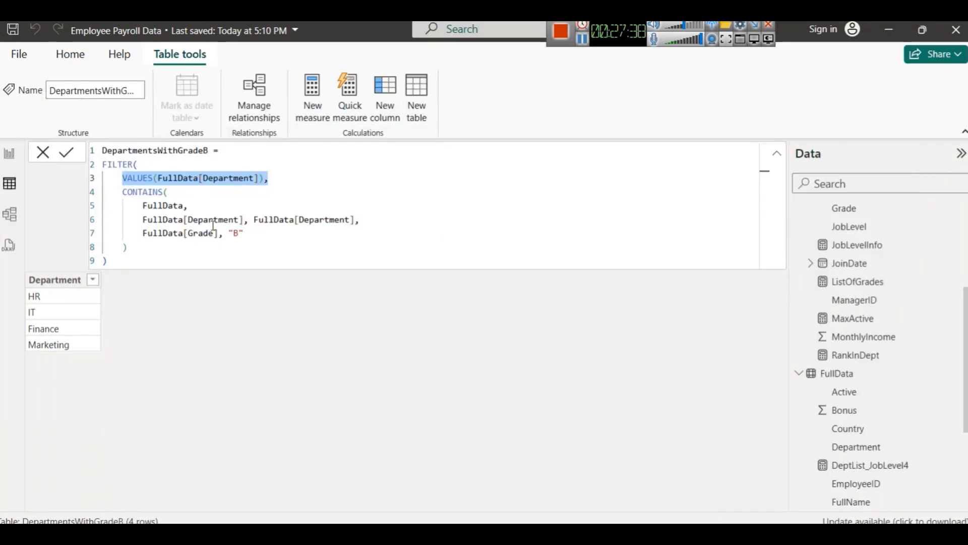
Step: Match the CONTAINS function's table argument in its syntax hint to FullData in the DepartmentsWithGradeB formula
left_click(174, 194)
key("BackSpace")
type("(")
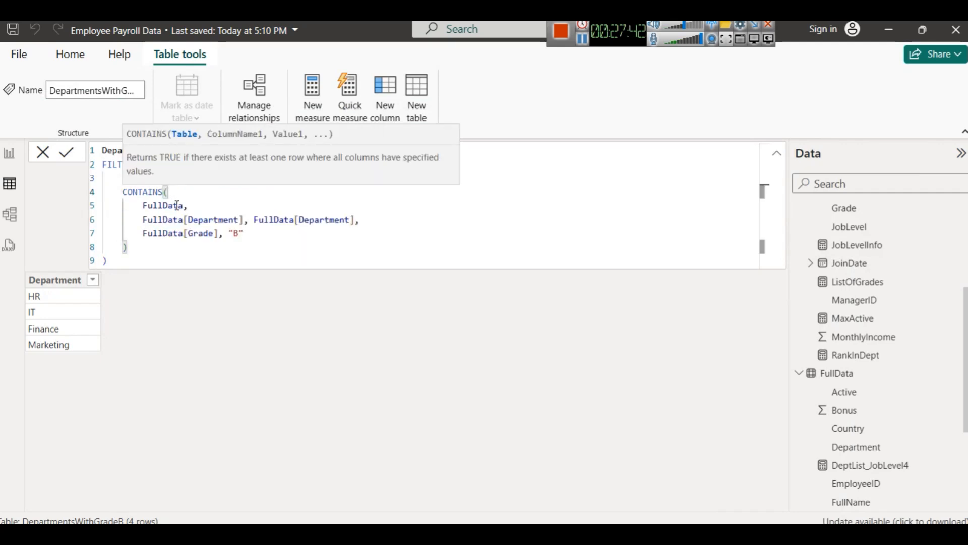
double_click(153, 205)
left_click(177, 195)
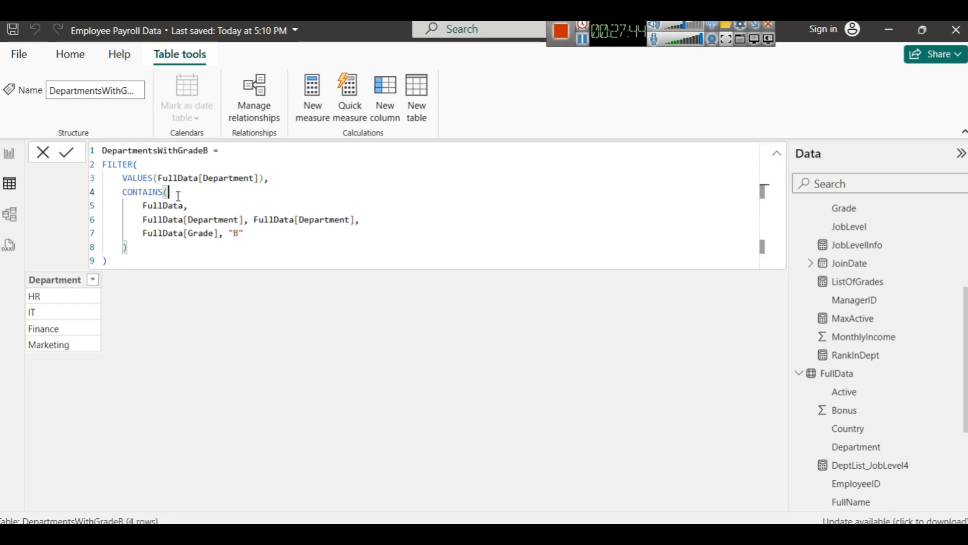
Step: Show the CONTAINS argument hint and match its column and value pairs to the Department and Grade "B" lines of the DepartmentsWithGradeB formula
key("BackSpace")
type("(")
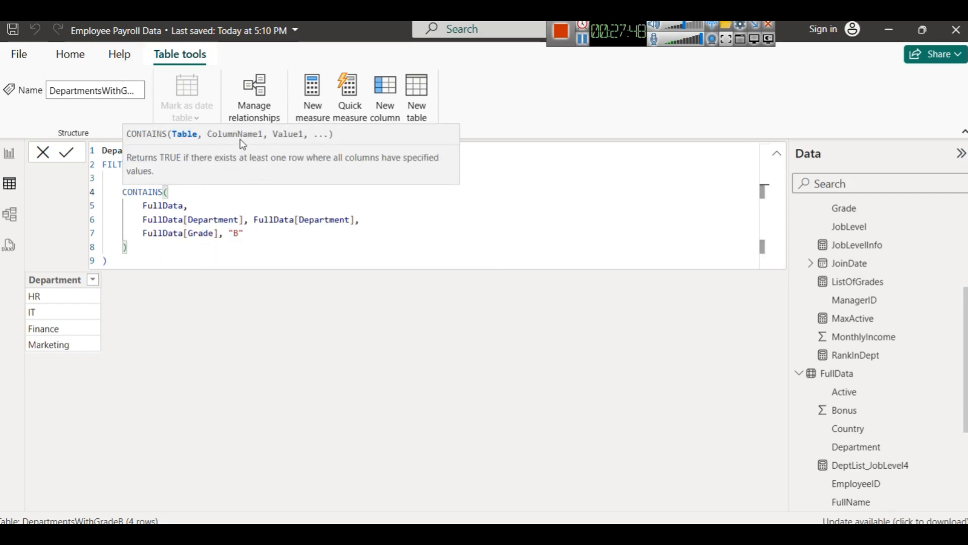
left_click(143, 220)
left_click_drag(144, 219, 354, 217)
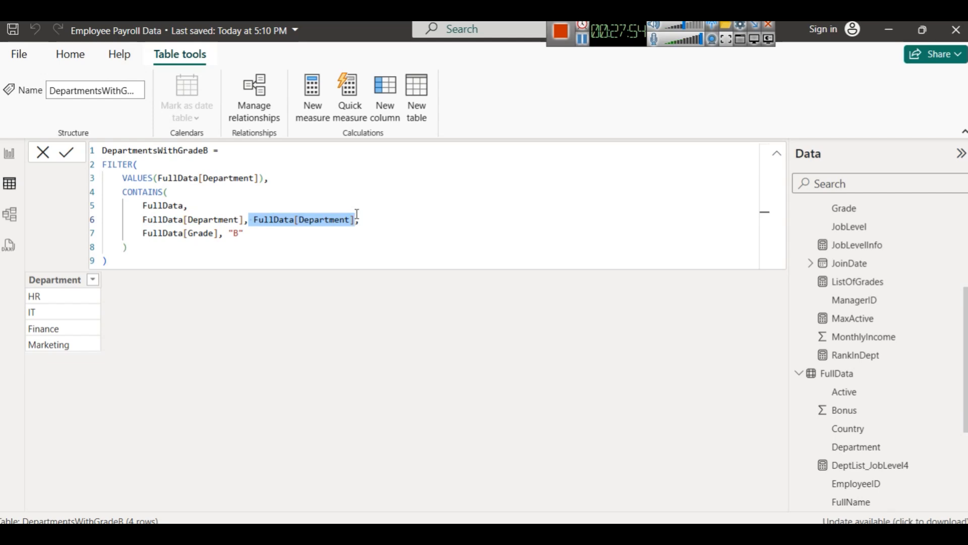
left_click(190, 197)
key("BackSpace")
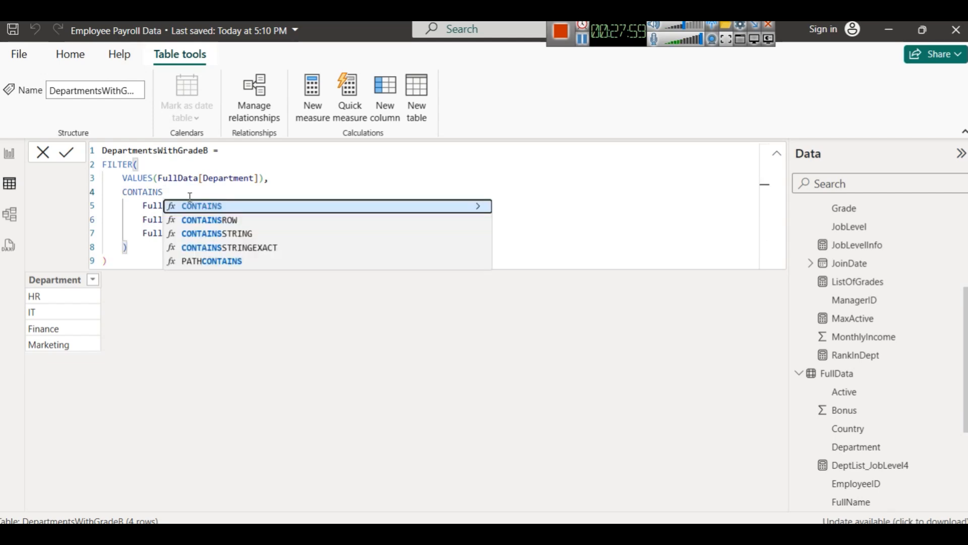
key("BackSpace")
type("S(")
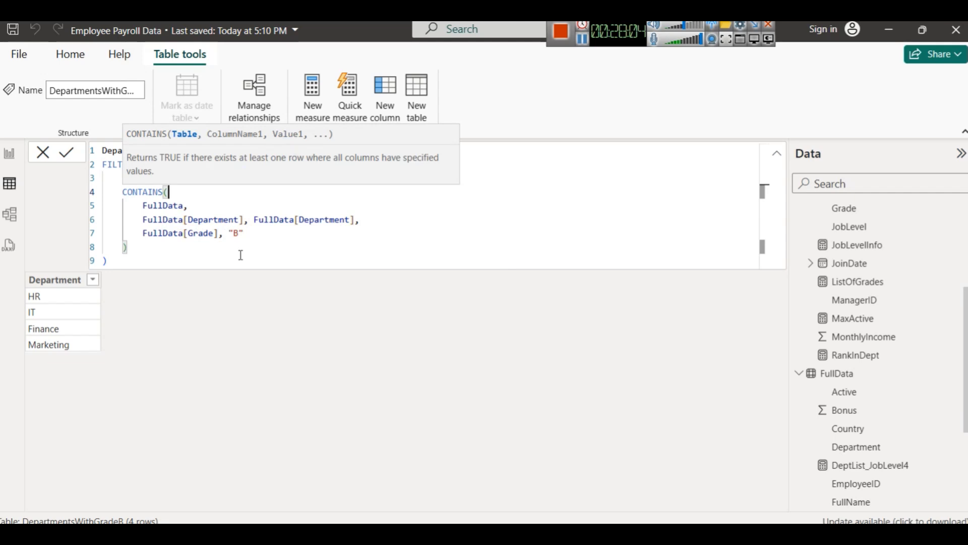
left_click_drag(244, 233, 144, 234)
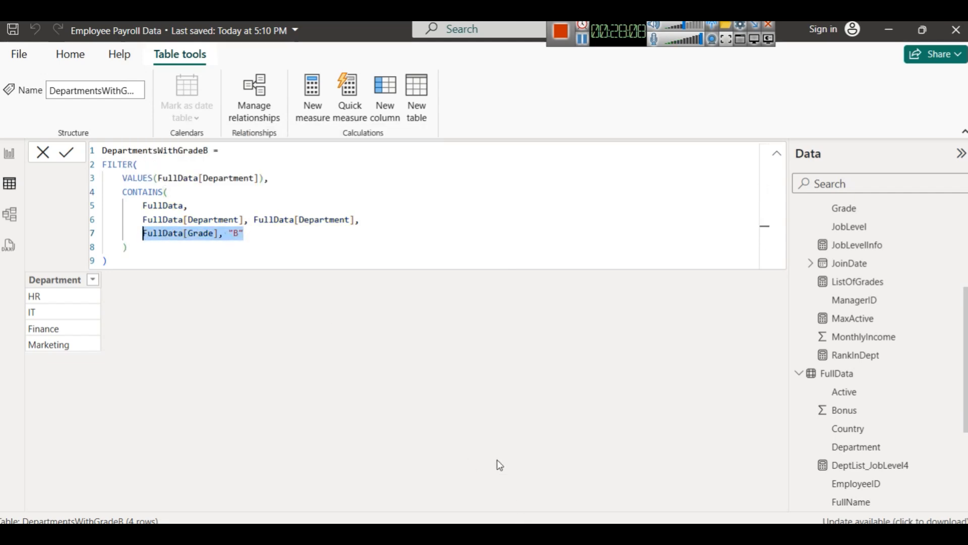
Step: Switch to the colorstech.net payroll questions page in Chrome and read how VALUES and FILTER work in the DepartmentsWithGradeA expression
left_click(462, 488)
scroll(304, 258, "down", 1)
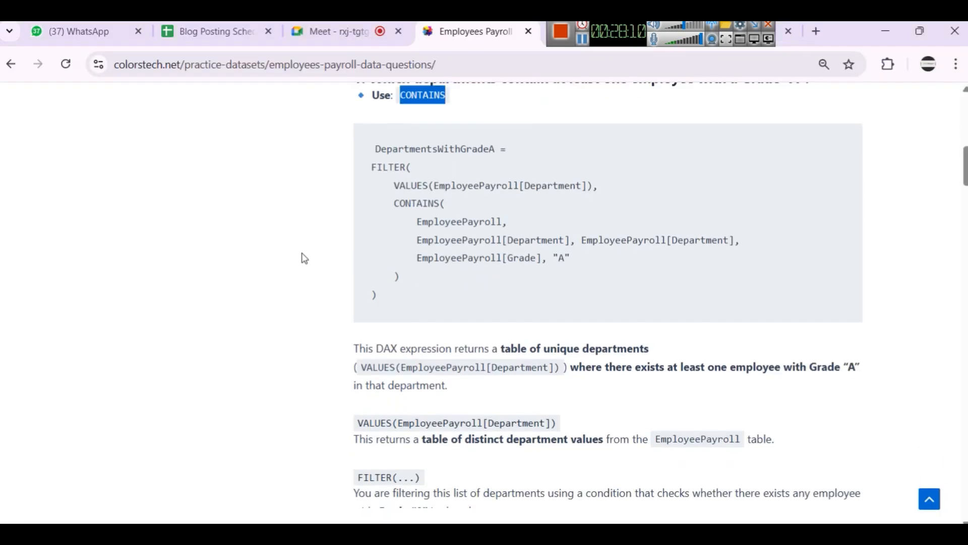
scroll(304, 259, "down", 3)
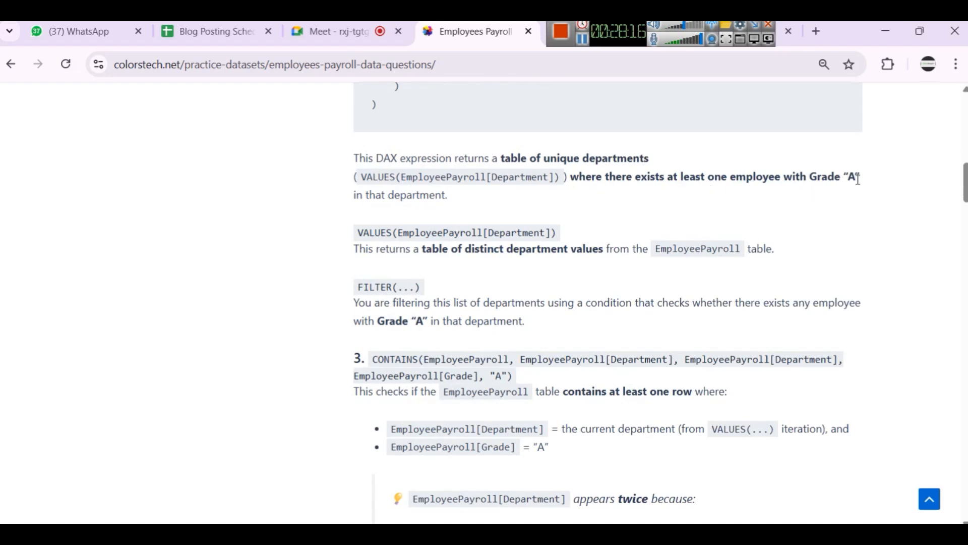
left_click_drag(856, 183, 536, 199)
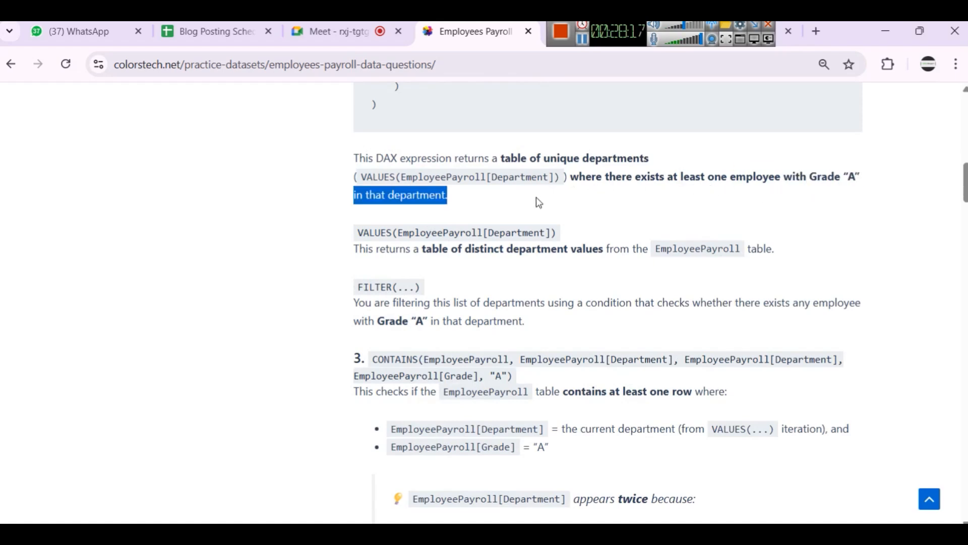
left_click(604, 172)
scroll(646, 224, "down", 2)
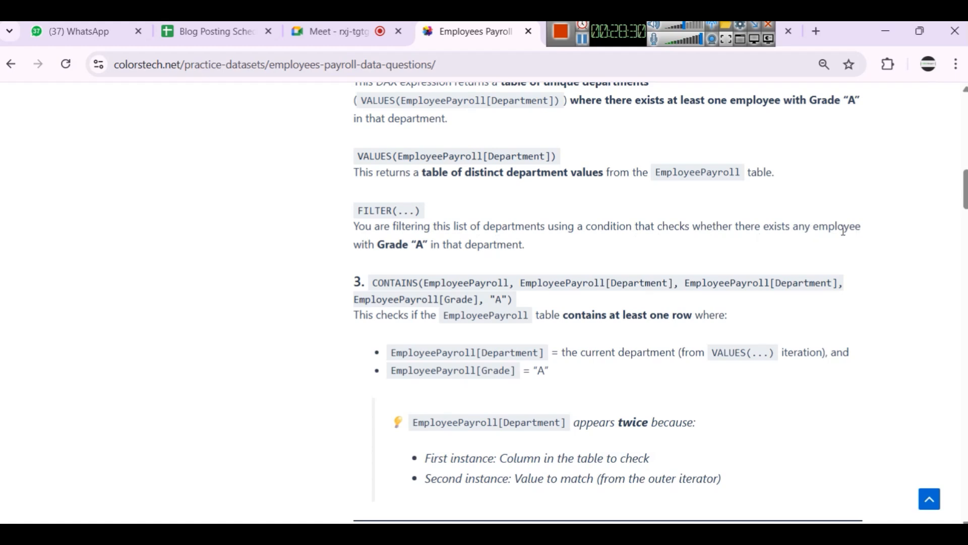
scroll(484, 250, "down", 2)
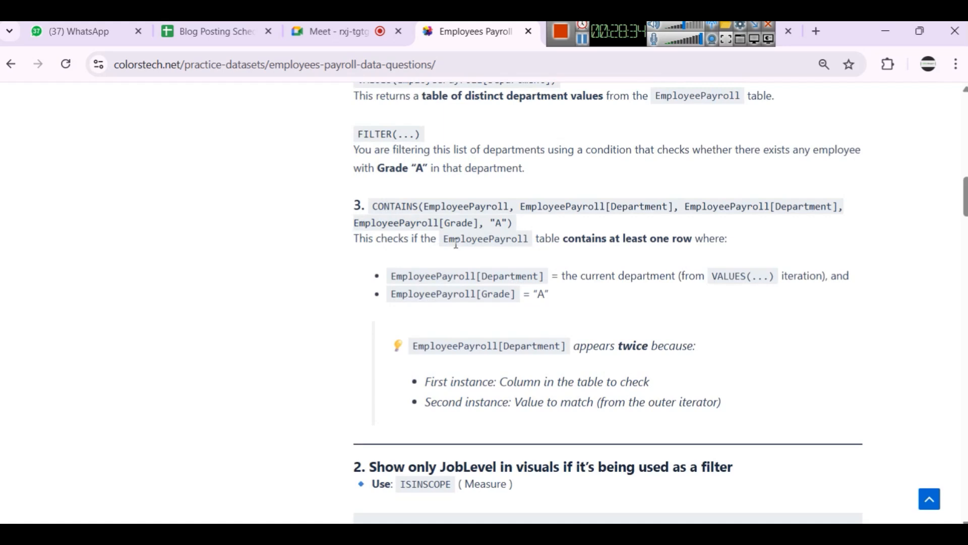
Step: Read the CONTAINS explanation, highlighting its EmployeePayroll table argument and the note on the first instance of EmployeePayroll[Department]
double_click(460, 206)
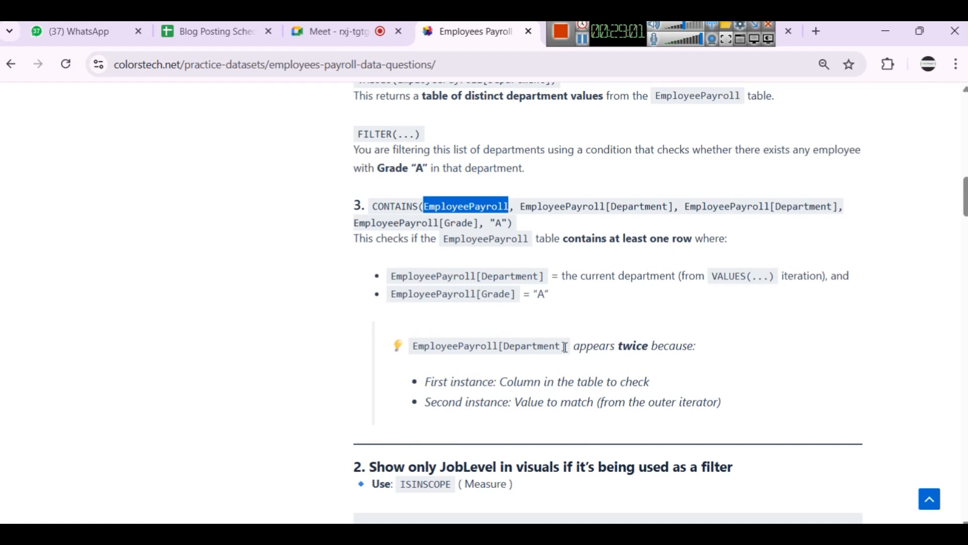
scroll(566, 342, "down", 2)
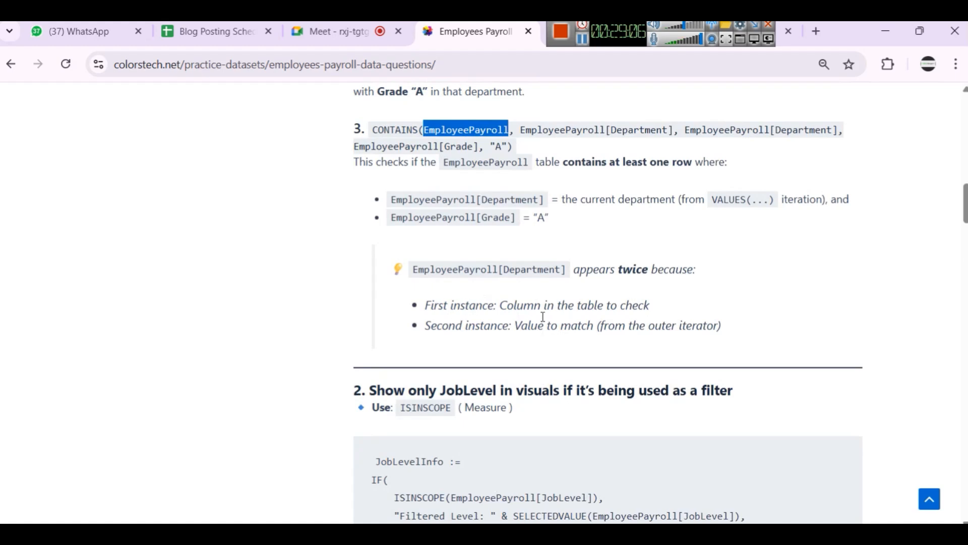
left_click(637, 303)
left_click_drag(637, 301, 427, 319)
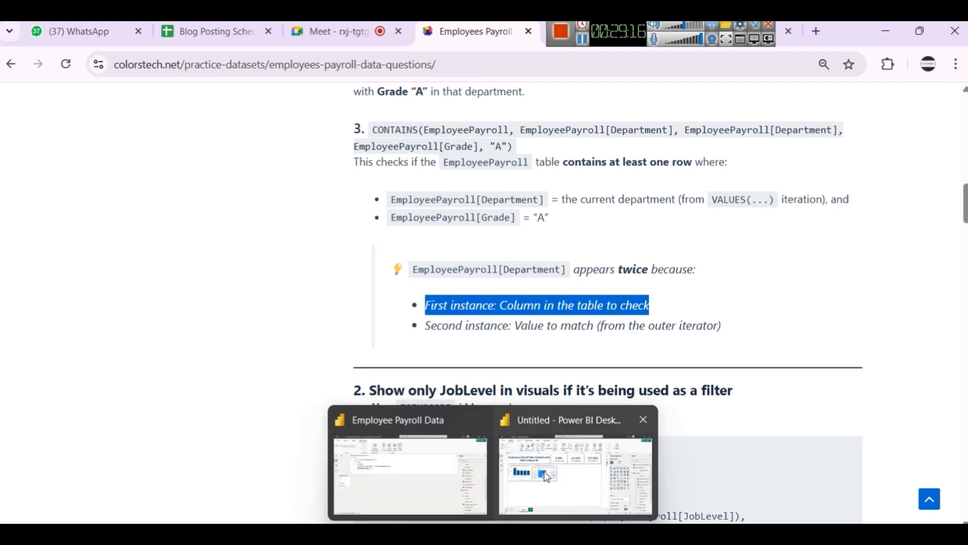
Step: Switch to the Employee Payroll Data report in Power BI and trace the two Department arguments and the Grade "B" condition in CONTAINS
left_click(544, 474)
left_click(411, 456)
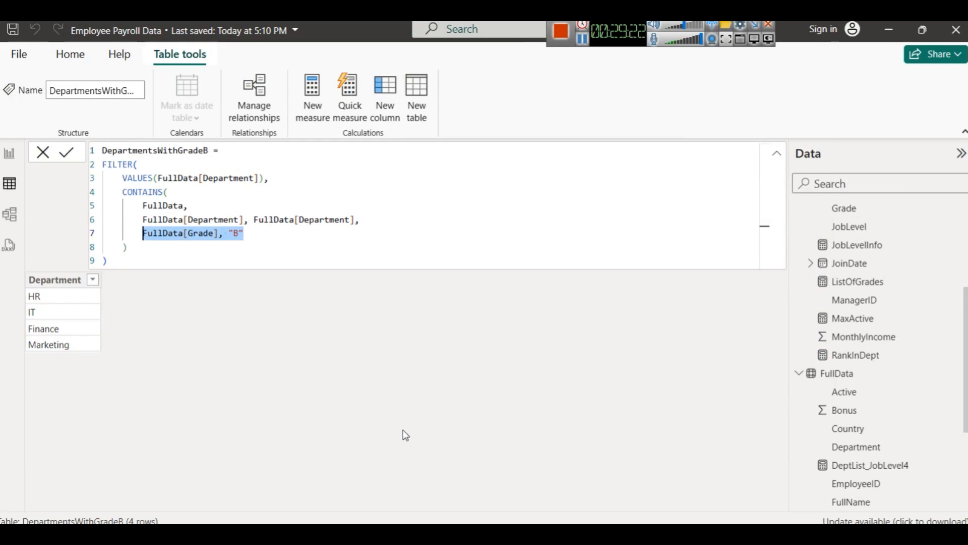
left_click(144, 178)
left_click(186, 193)
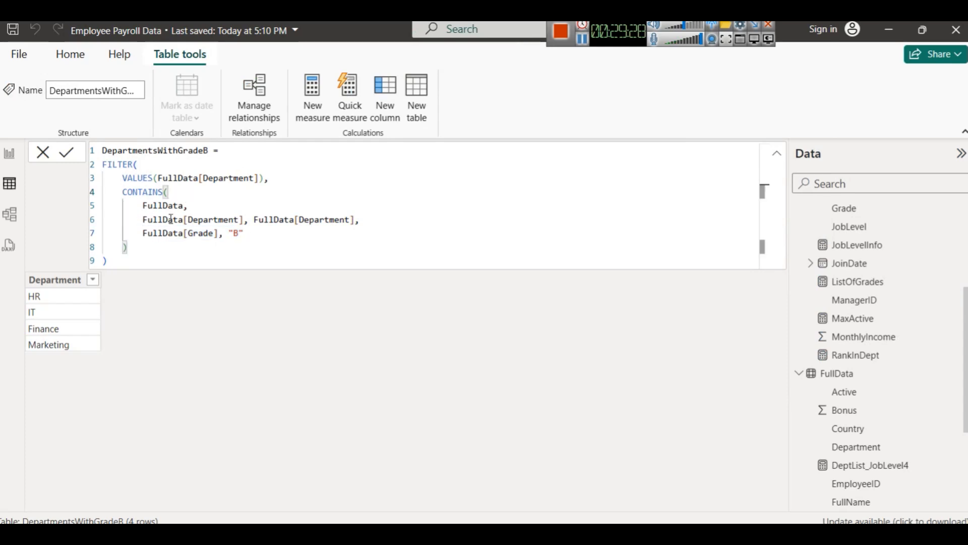
double_click(211, 222)
double_click(314, 218)
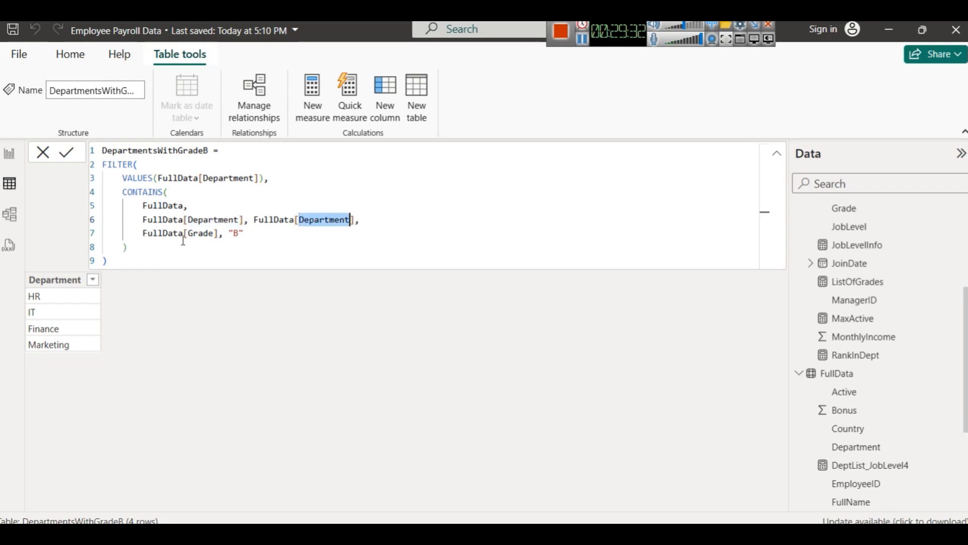
left_click_drag(143, 233, 220, 236)
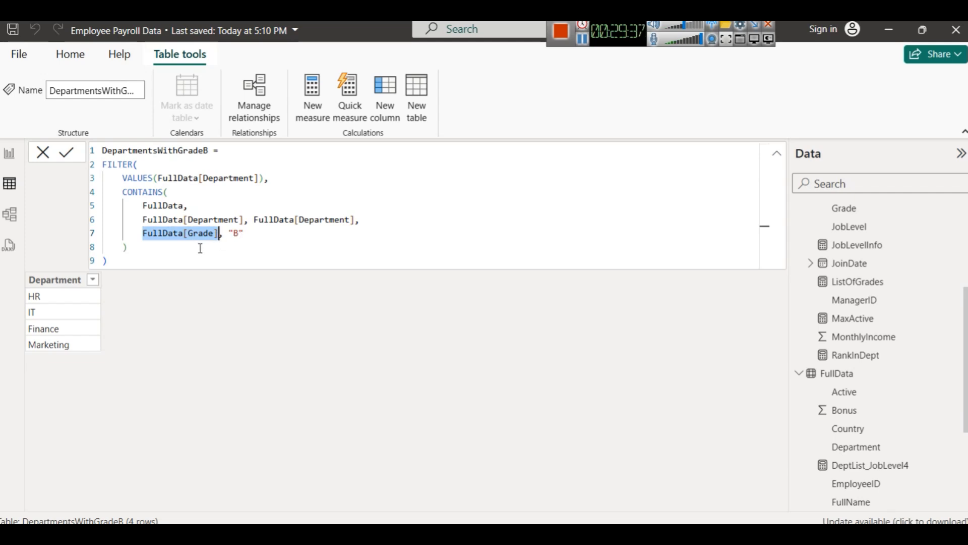
left_click(245, 234)
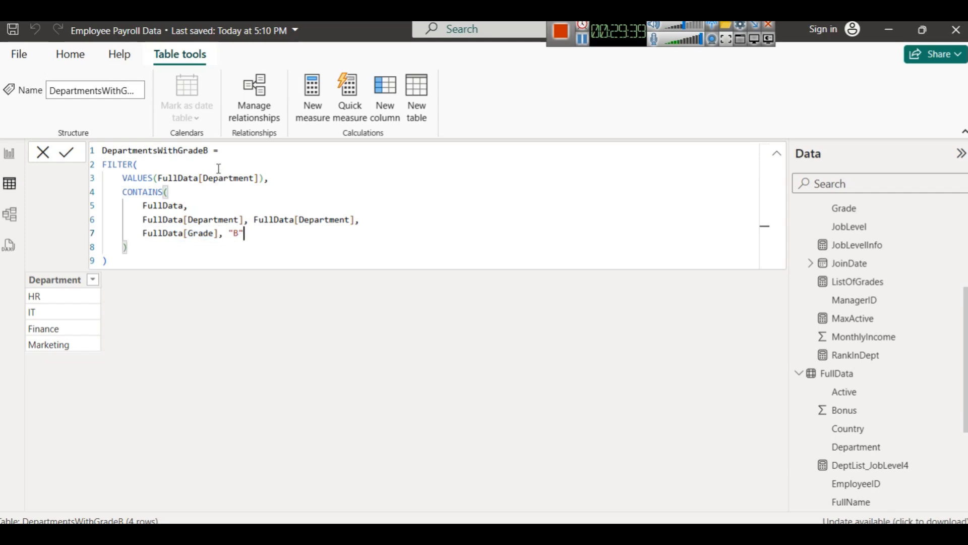
Step: Copy the full DepartmentsWithGradeB formula and create a new calculated table from it in the Untitled Power BI report
left_click(67, 152)
left_click(241, 177)
key("ctrl+a")
key("ctrl+c")
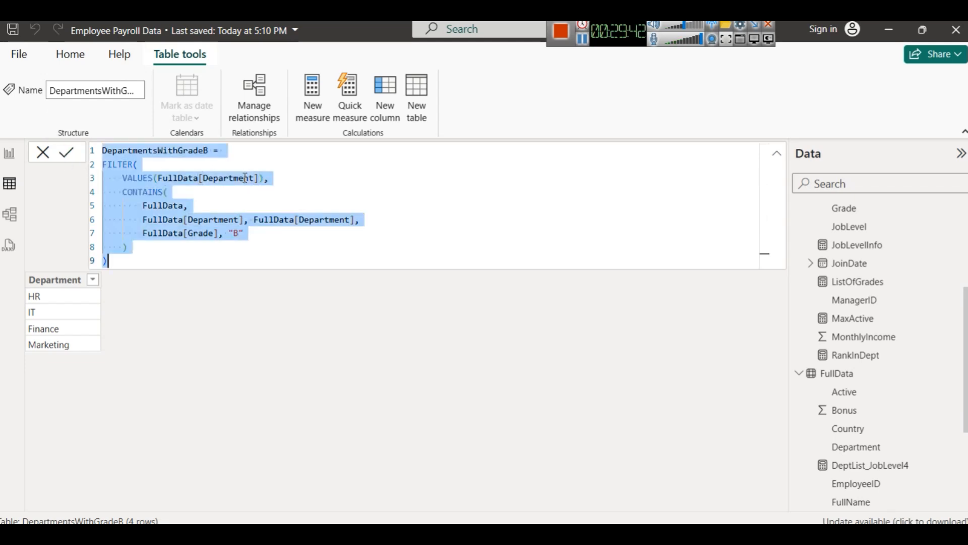
mouse_move(493, 534)
left_click(575, 469)
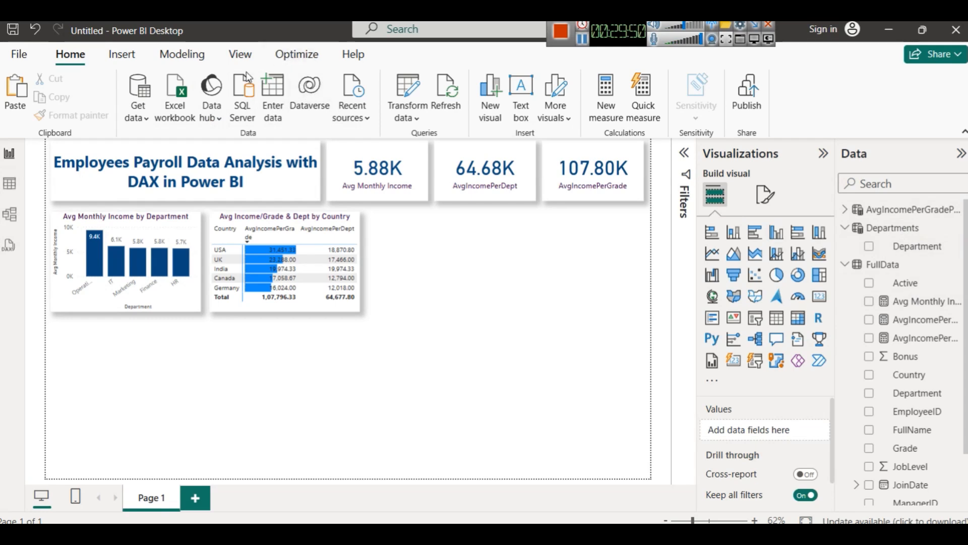
left_click(182, 54)
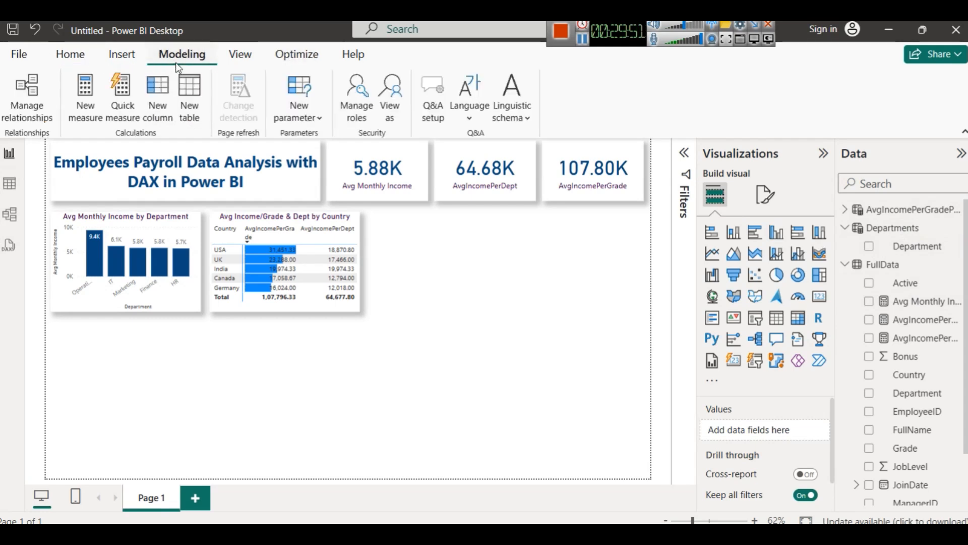
left_click(191, 116)
key("ctrl+v")
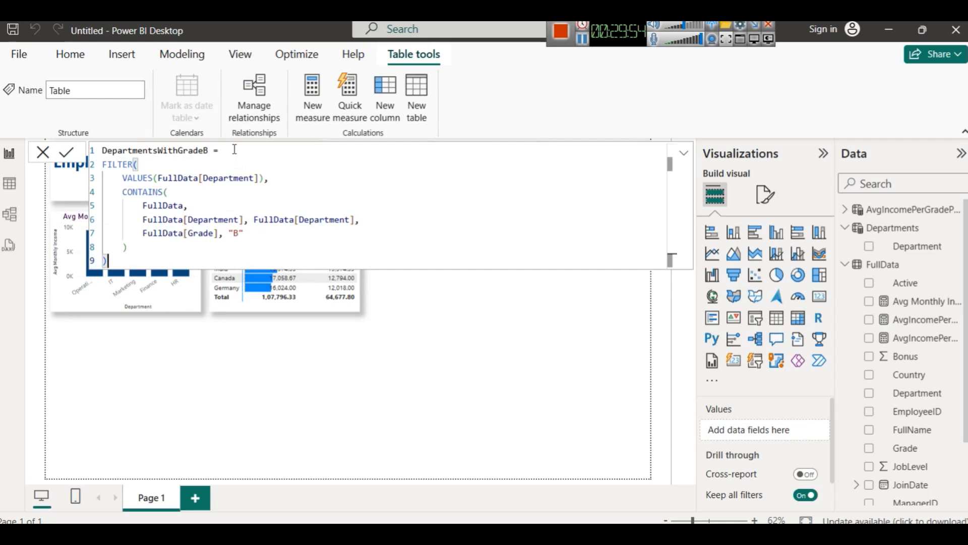
left_click(64, 157)
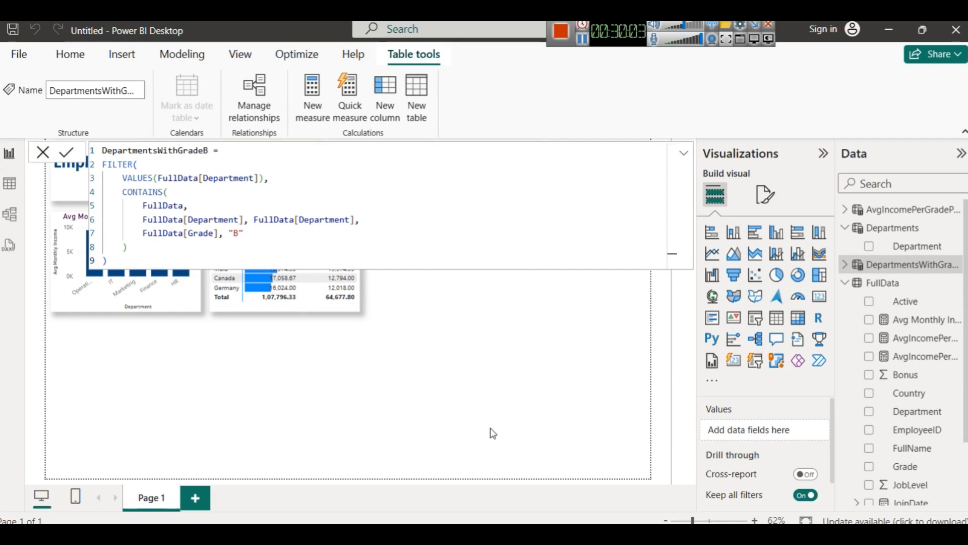
Step: Open the DepartmentsWithJobLevel4 table in the Employee Payroll Data report and copy its entire formula
left_click(408, 456)
scroll(914, 281, "up", 1)
scroll(903, 285, "up", 3)
left_click(878, 230)
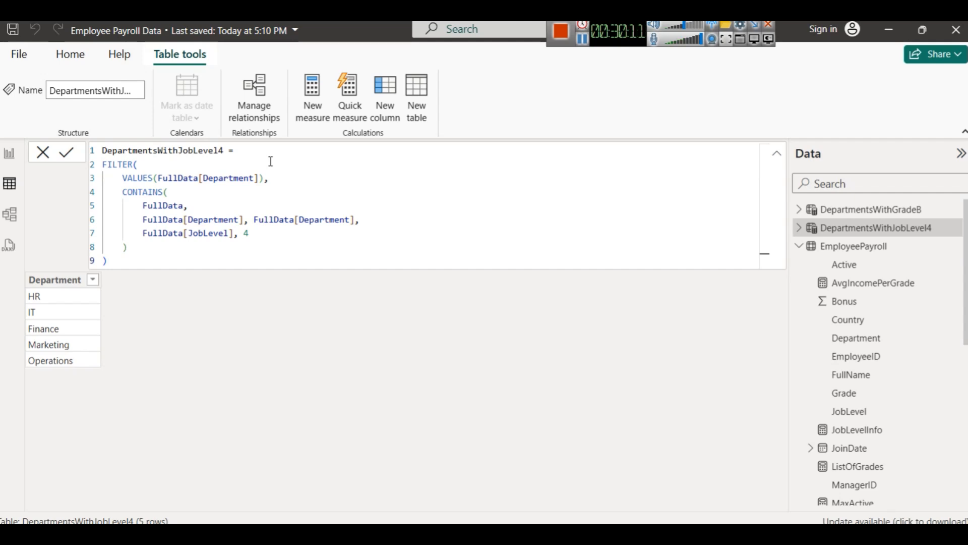
key("ctrl+a")
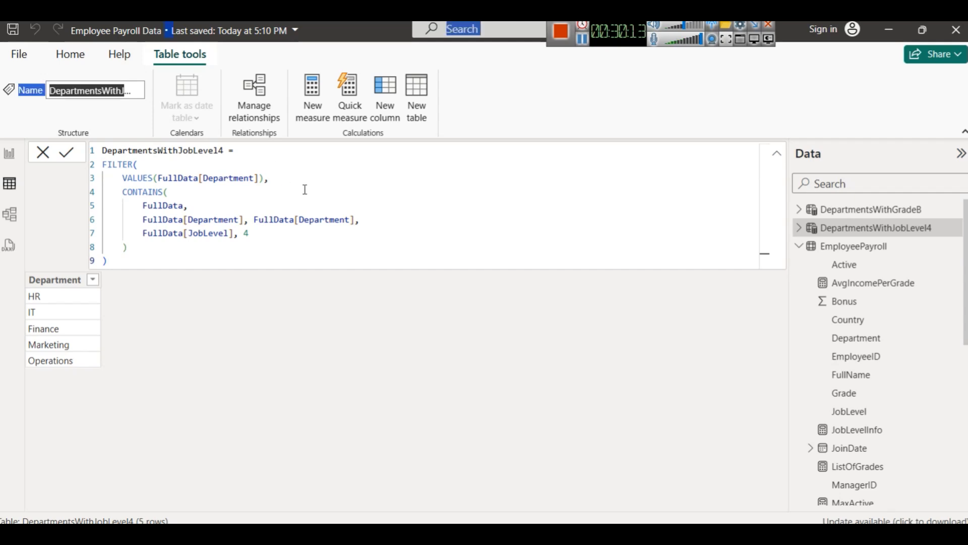
left_click(305, 189)
key("ctrl+a")
key("ctrl+c")
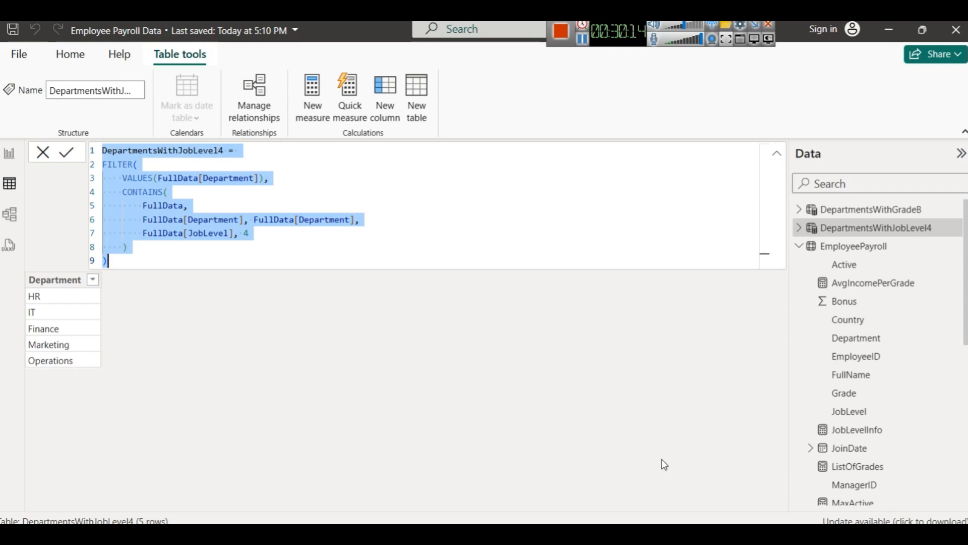
Step: Switch to Notepad and paste the DepartmentsWithJobLevel4 formula below the note about the single column table of distinct values
left_click(620, 484)
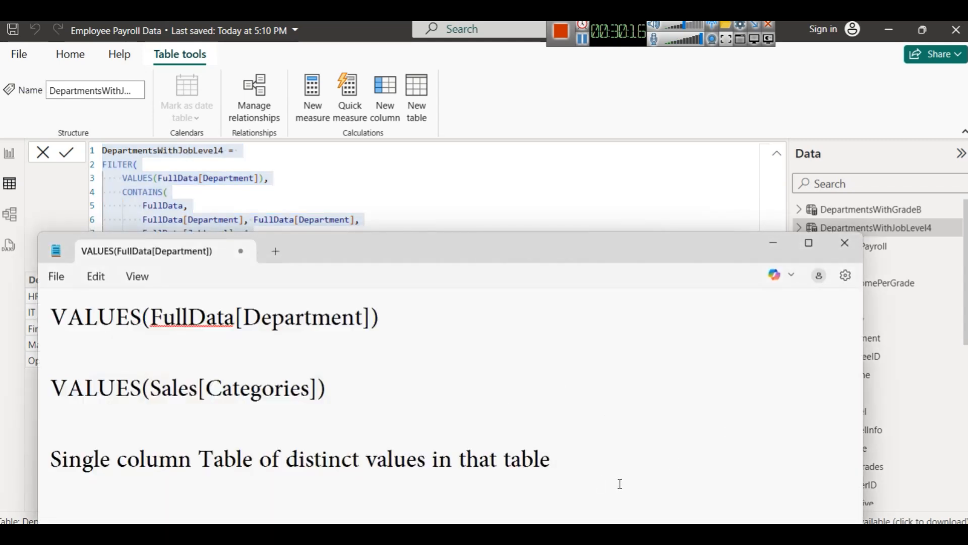
double_click(392, 262)
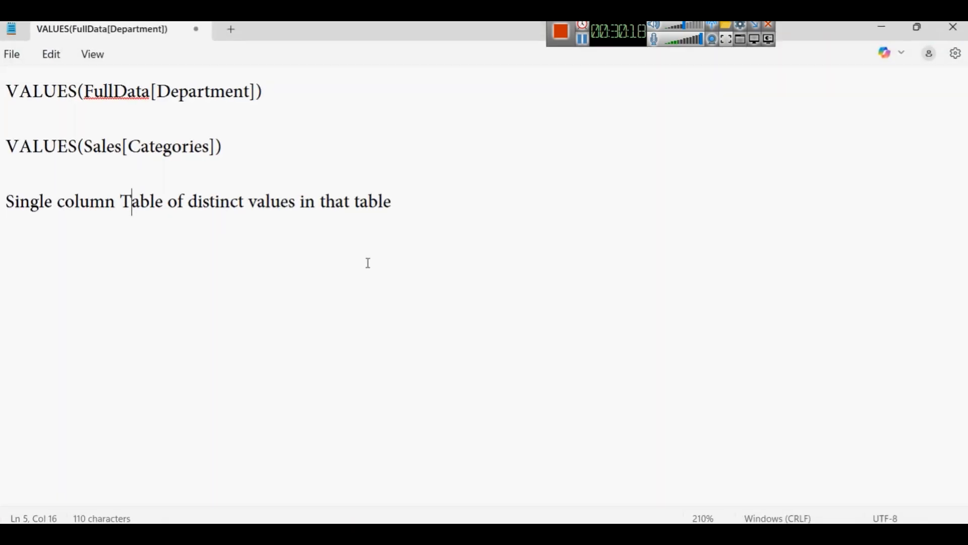
scroll(354, 255, "down", 3)
left_click(369, 259)
key("Return")
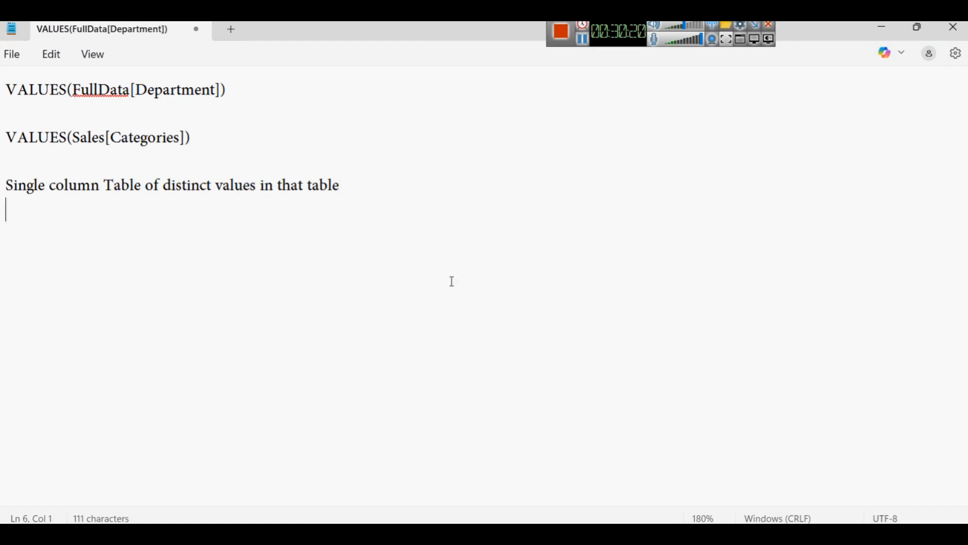
key("ctrl+v")
scroll(456, 283, "down", 4)
key("Return")
Step: Copy the DepartmentsWithGradeB formula from the Untitled Power BI report and paste it below the DepartmentsWithJobLevel4 formula in Notepad
mouse_move(494, 534)
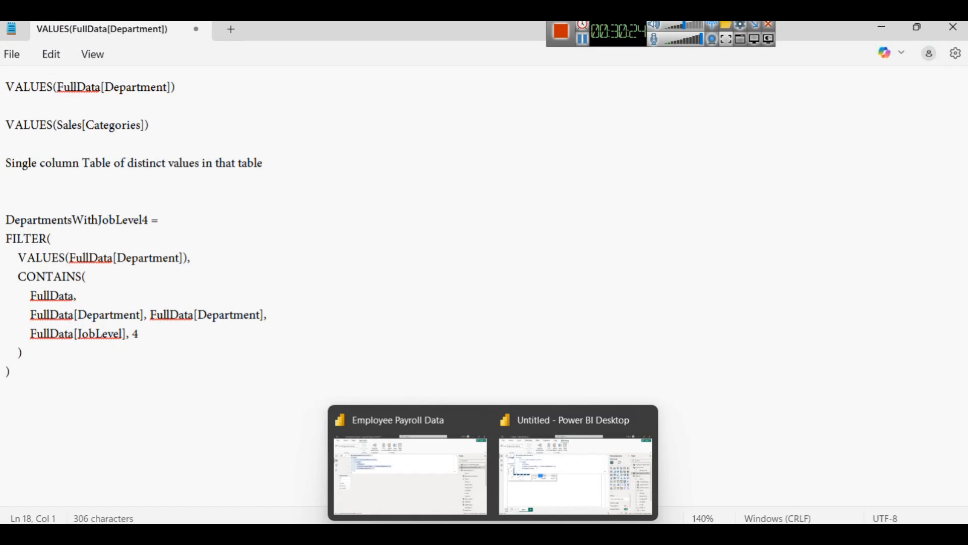
left_click(565, 494)
key("ctrl+a")
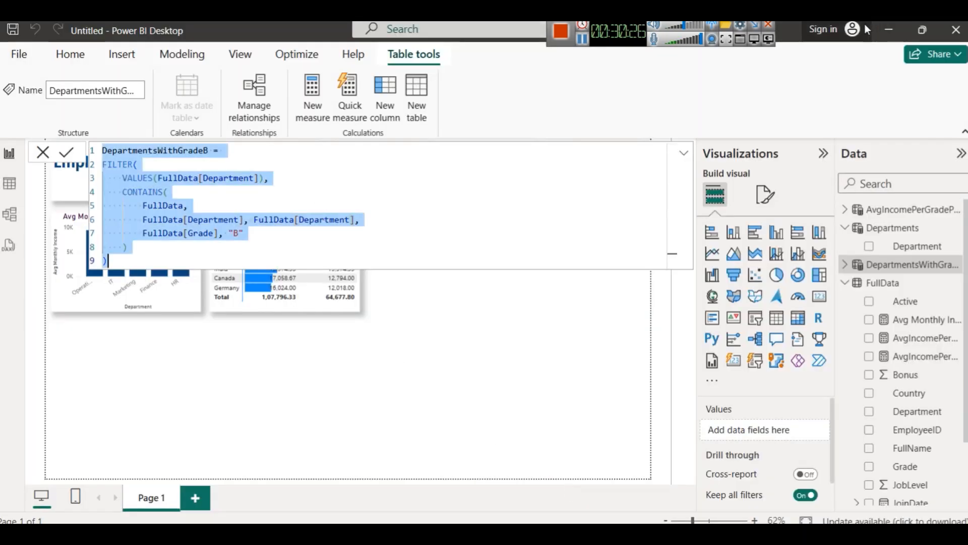
key("ctrl+c")
key("alt+Tab")
key("ctrl+v")
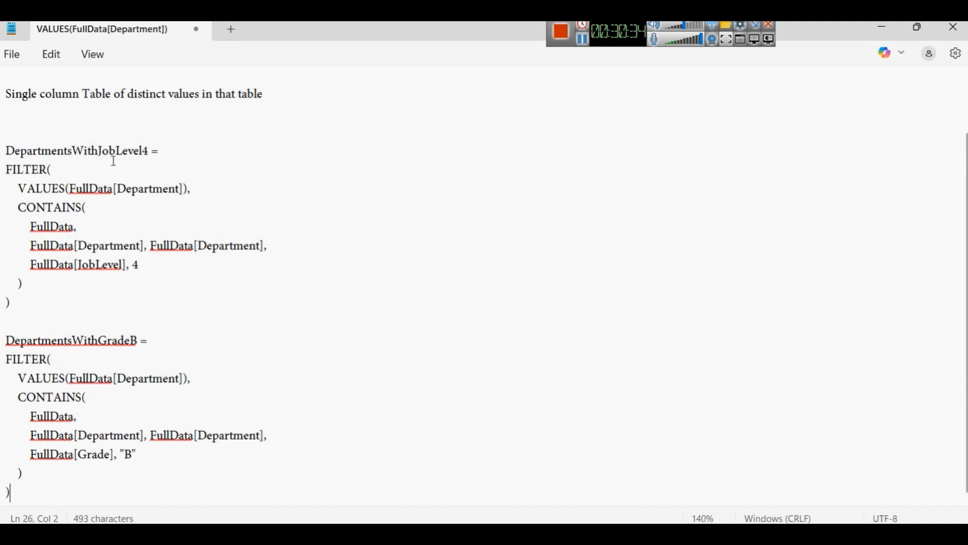
Step: Compare the two formulas, highlighting the Level4 part of the first table name and its VALUES(FullData[Department]) line
left_click_drag(117, 153, 154, 150)
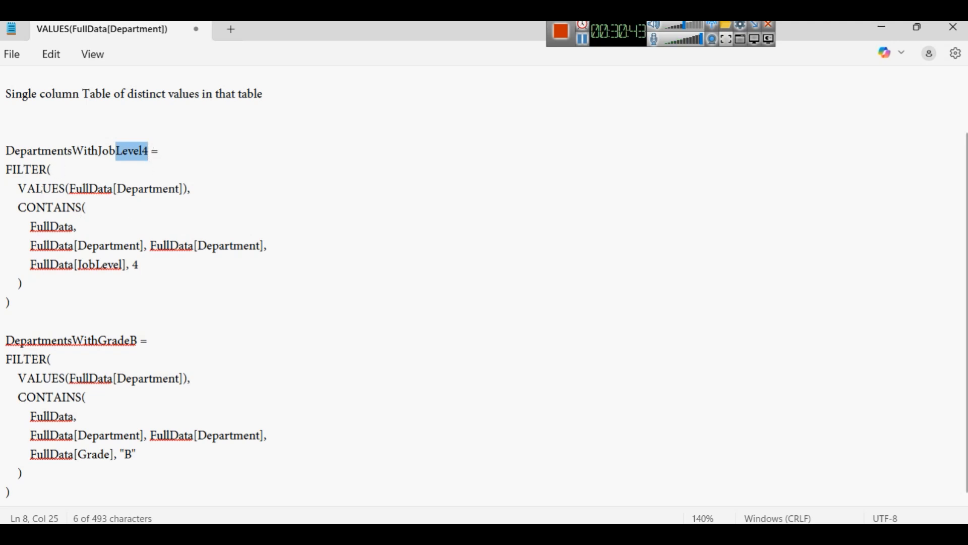
left_click(69, 166)
left_click_drag(27, 190, 227, 183)
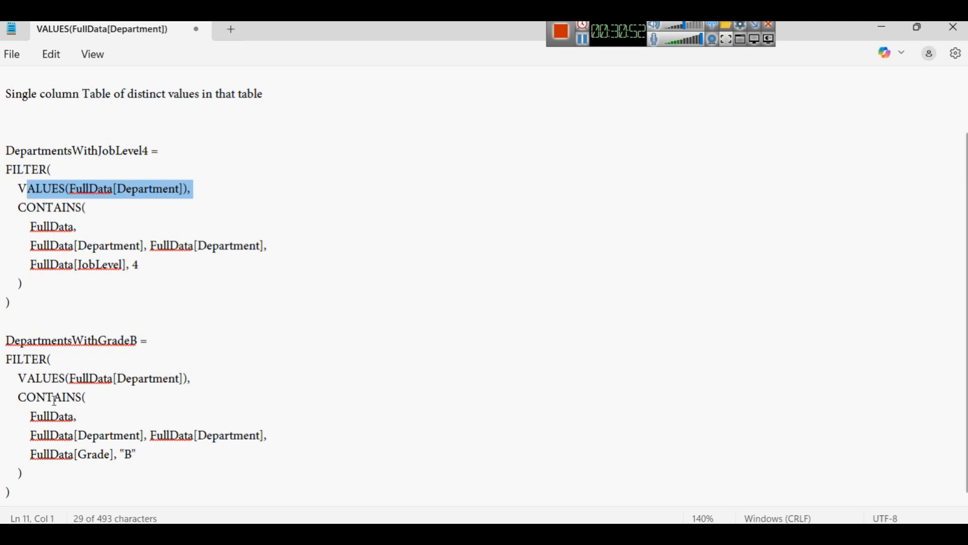
left_click(106, 393)
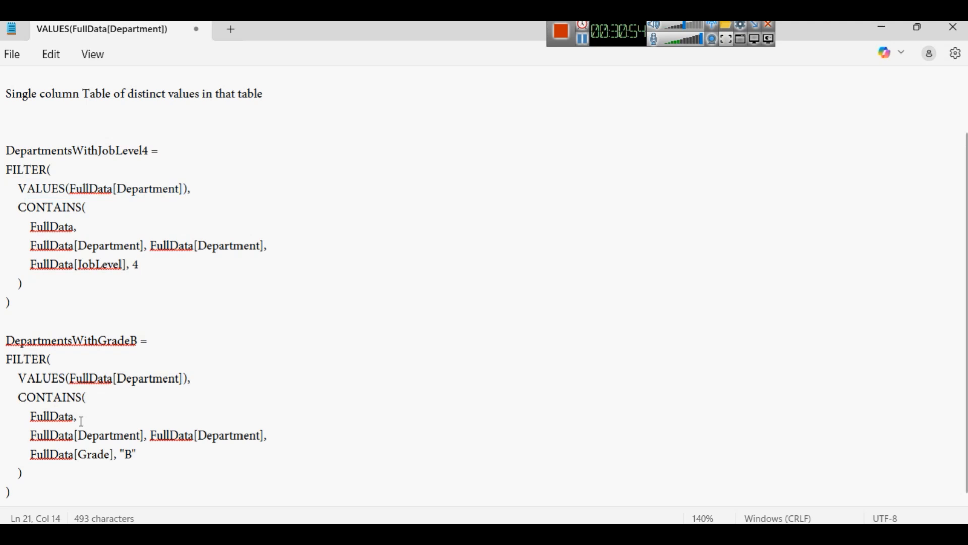
Step: Compare the CONTAINS and FullData[Department] lines of both formulas, then highlight their conditions FullData[JobLevel], 4 and FullData[Grade], "B"
left_click_drag(79, 418, 17, 386)
left_click_drag(79, 228, 6, 215)
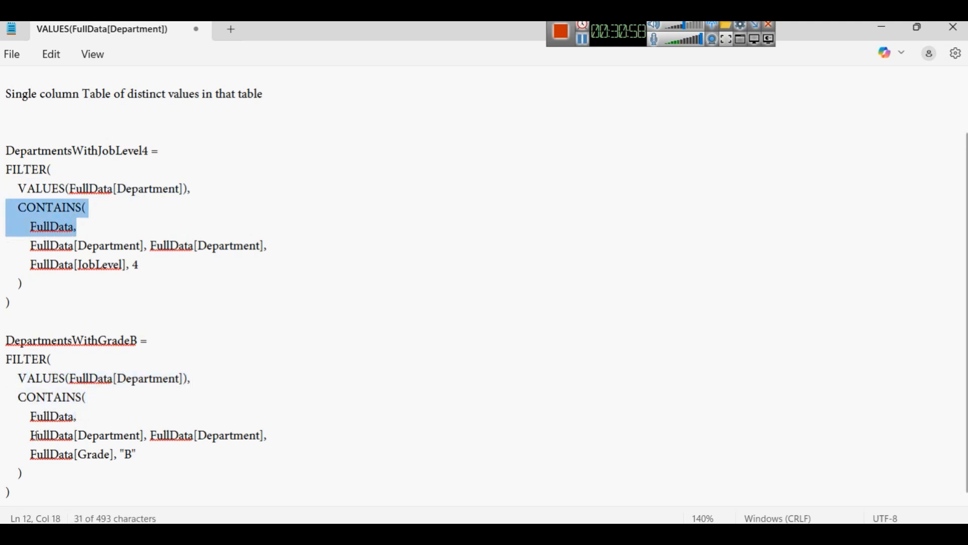
left_click_drag(31, 435, 269, 434)
left_click_drag(268, 246, 6, 150)
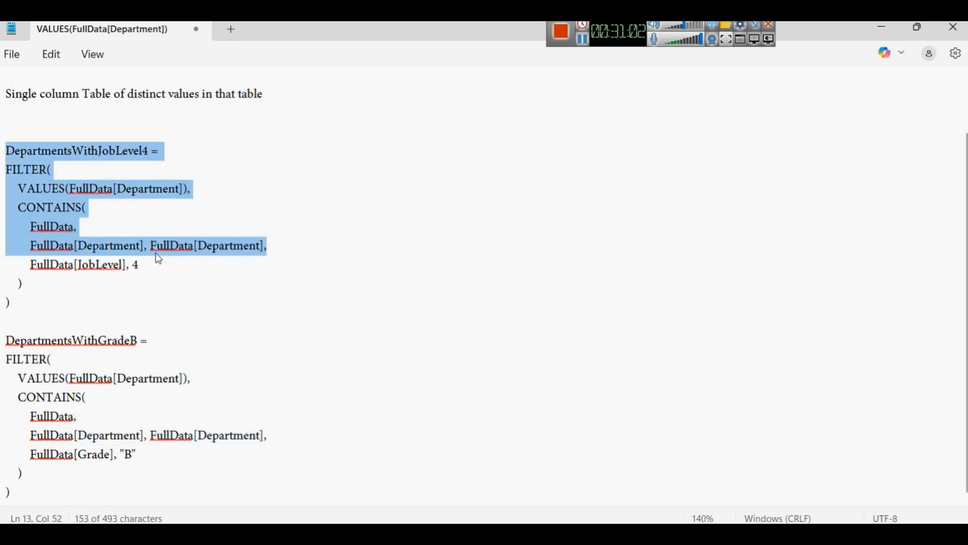
left_click_drag(151, 452, 20, 448)
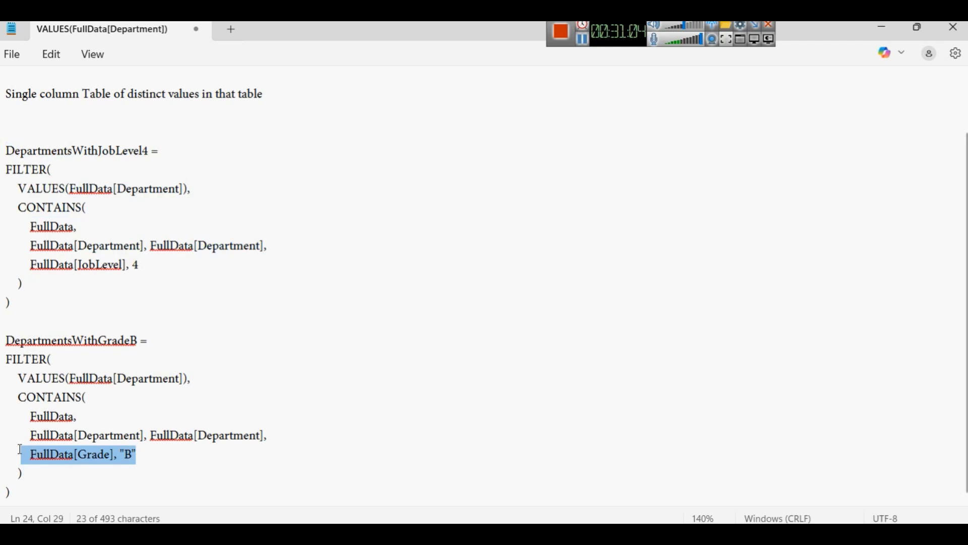
left_click(31, 264)
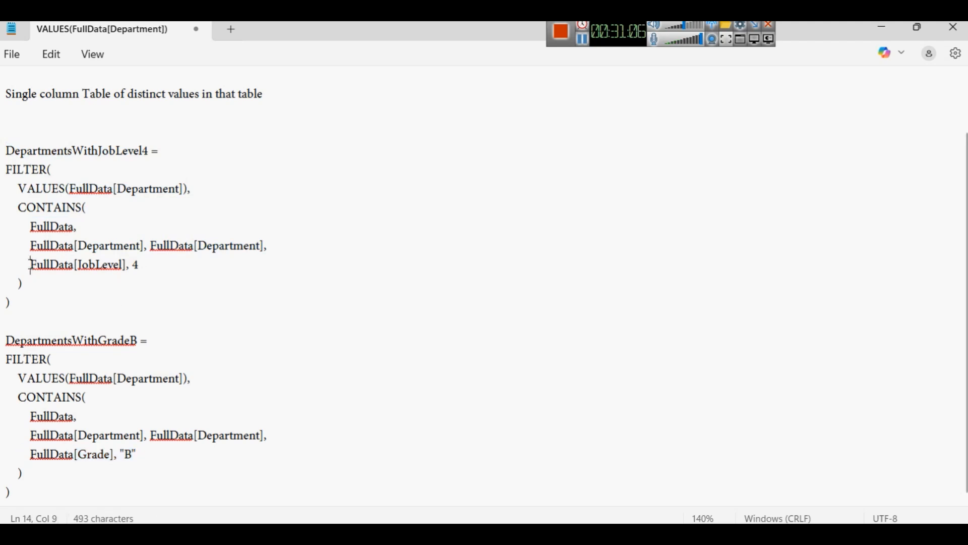
left_click_drag(31, 265, 158, 266)
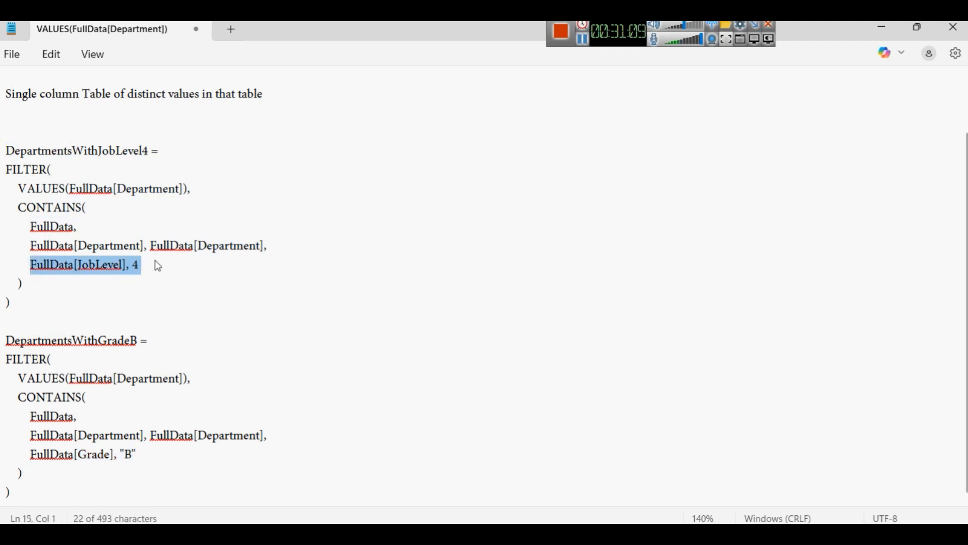
left_click_drag(31, 454, 206, 452)
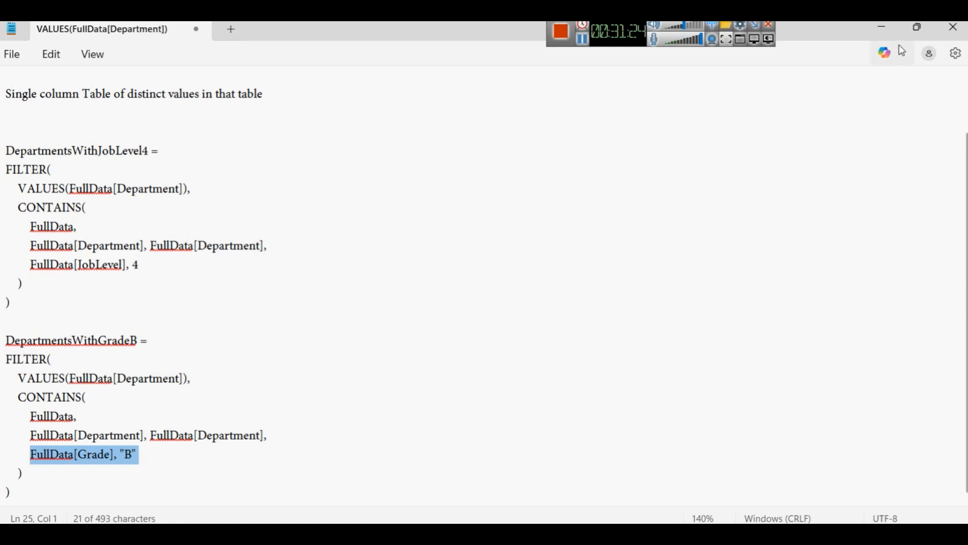
Step: Switch to the Employee Payroll Data report, review the EmployeePayroll and FullData fields, and return to Notepad
left_click(885, 28)
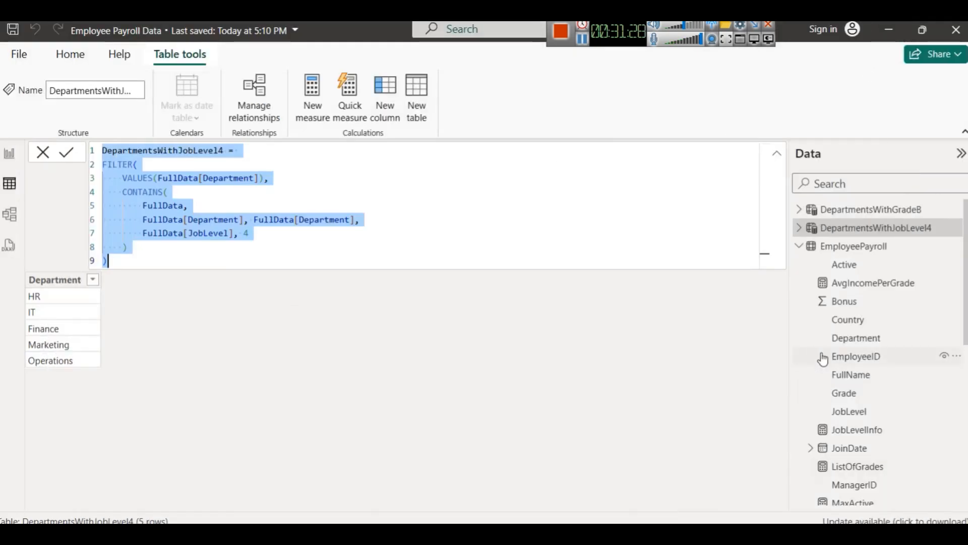
scroll(837, 355, "down", 4)
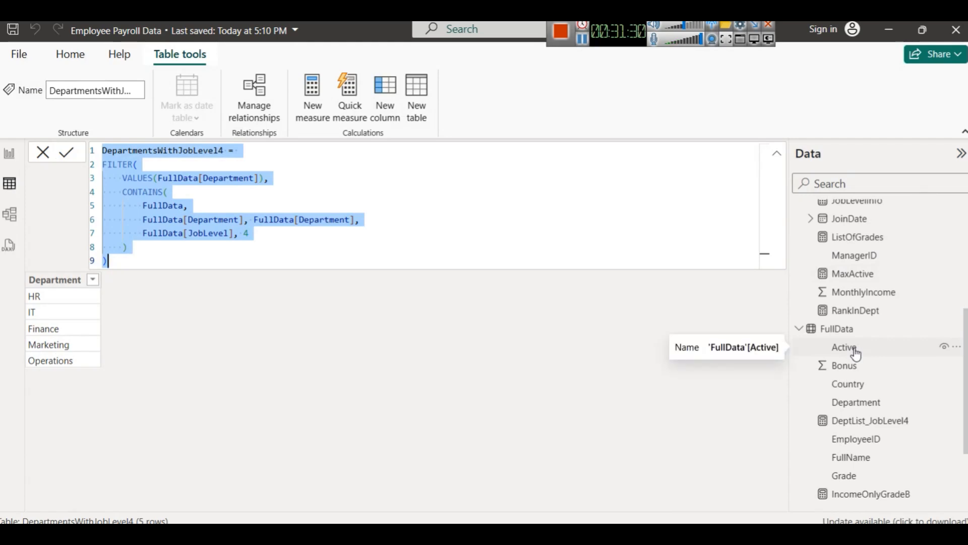
scroll(855, 354, "up", 4)
mouse_move(702, 502)
left_click(706, 422)
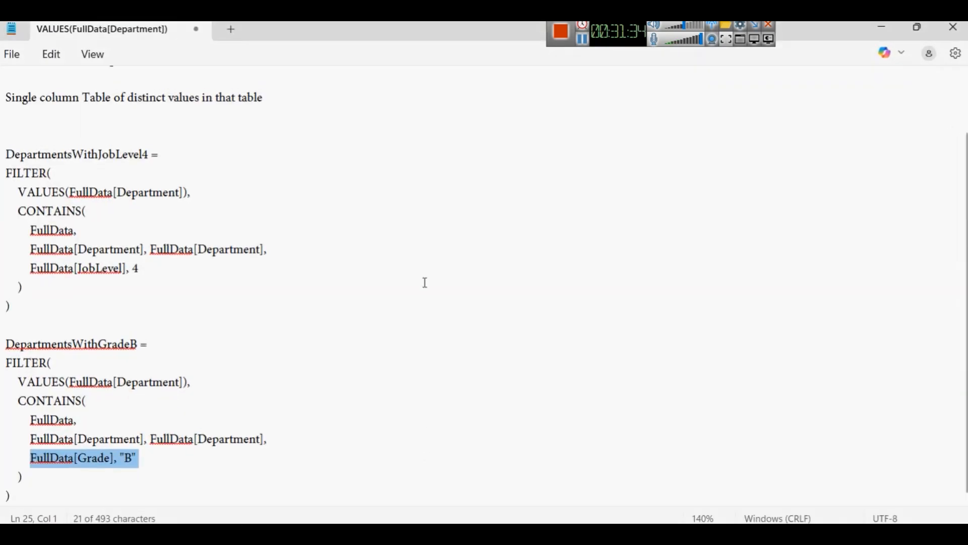
Step: Write the note "Dept with atleast one emp from USA" between the two formulas and add blank lines below it
left_click(340, 322)
type("Des")
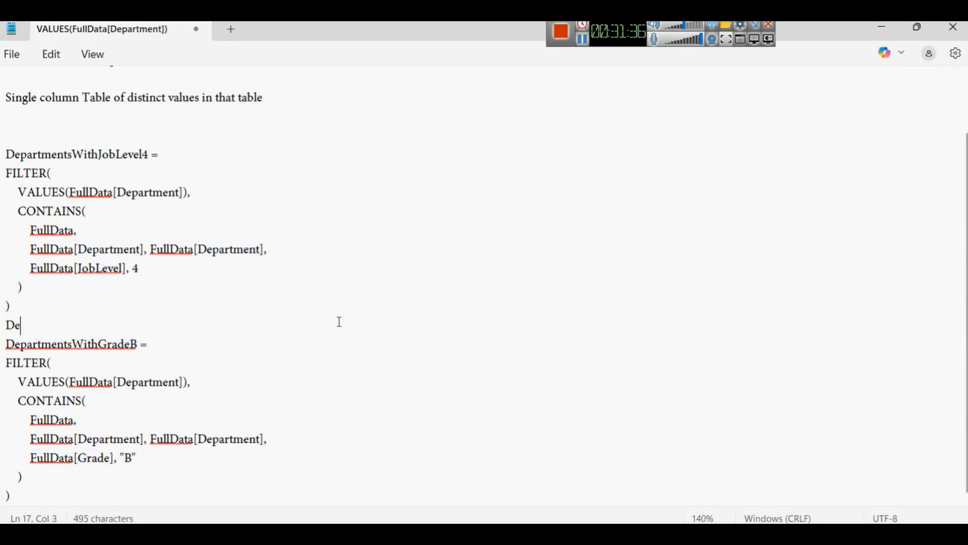
key("BackSpace")
type("ot")
key("BackSpace")
key("BackSpace")
type("pt wit")
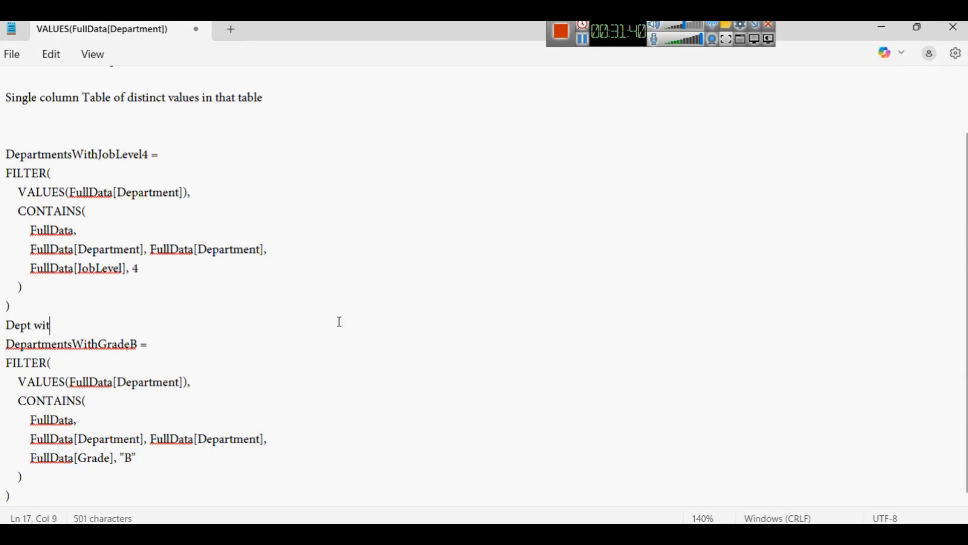
type("h arleas")
key("BackSpace")
key("BackSpace")
key("BackSpace")
key("BackSpace")
key("BackSpace")
type("tleas")
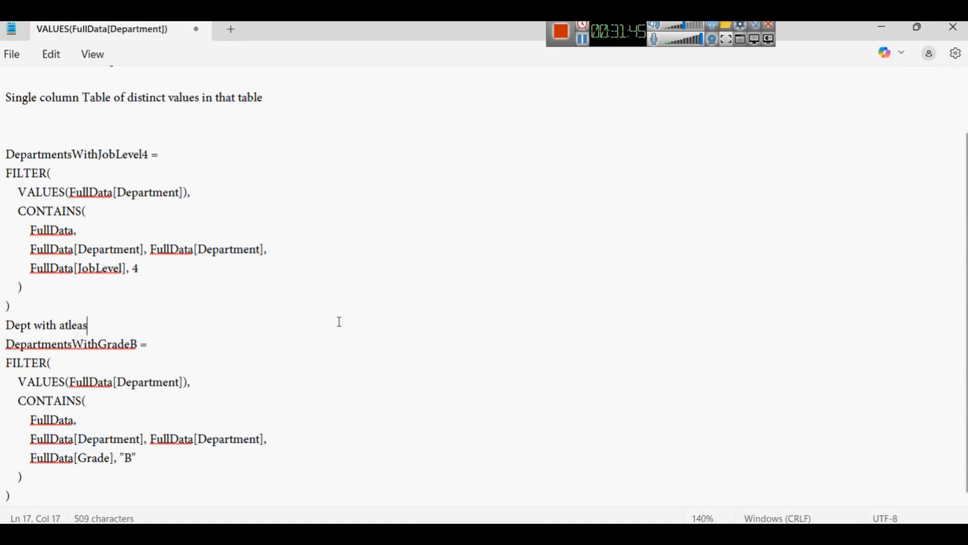
type("t one e")
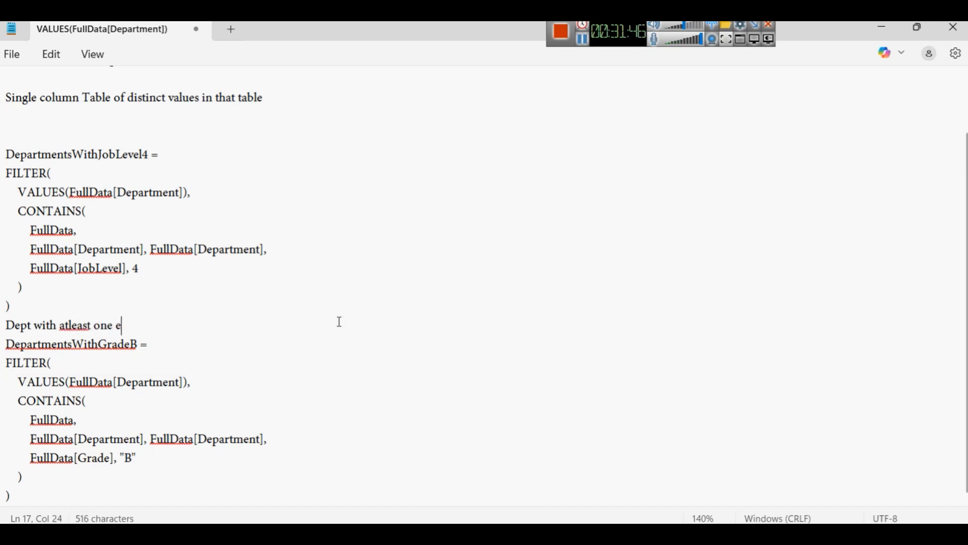
type("mp from USA")
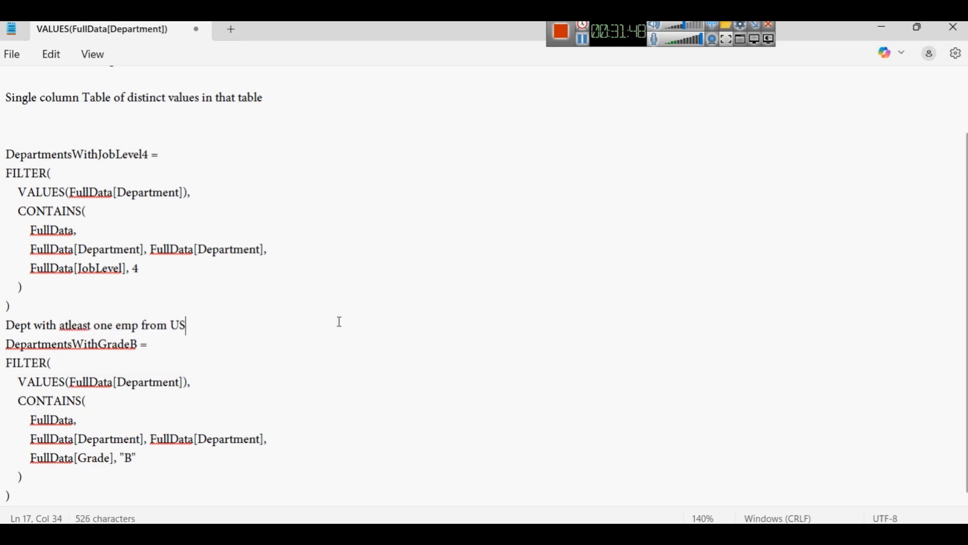
key("Return")
key("Return")
Step: Copy the DepartmentsWithJobLevel4 formula from its name through the FullData[Department], FullData[Department] line and paste it below the USA note
scroll(369, 314, "down", 1)
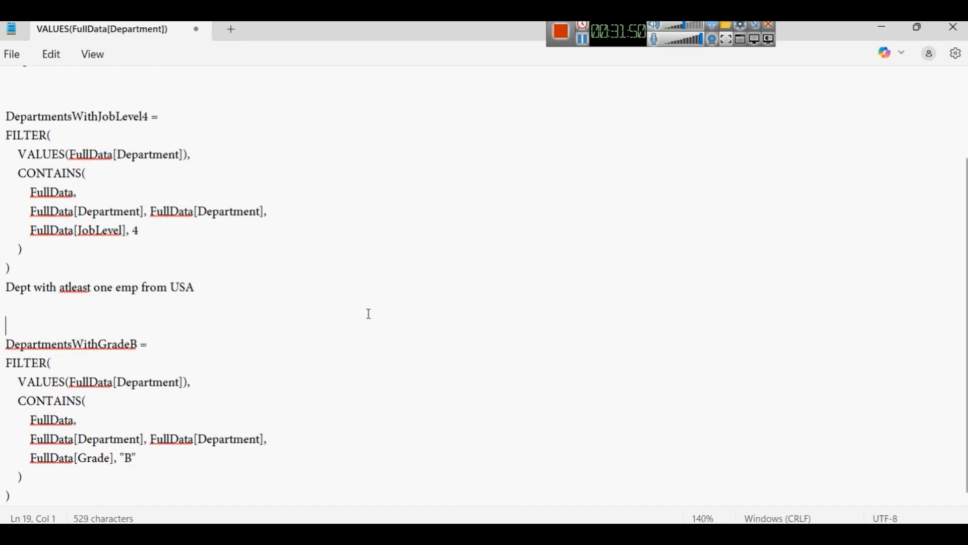
left_click_drag(289, 209, 3, 114)
key("ctrl+c")
left_click(54, 308)
key("ctrl+v")
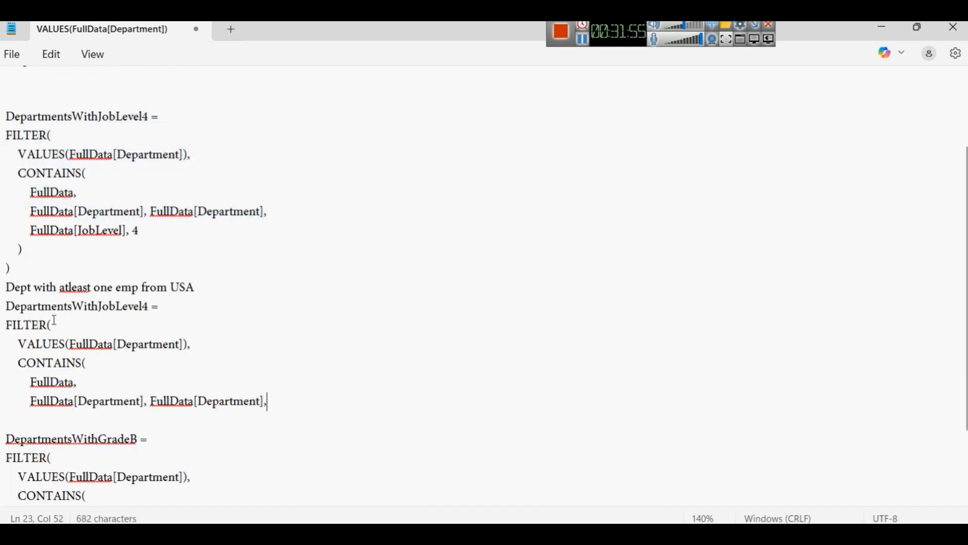
Step: Rename the table in the pasted formula to DepartmentsWithUSAEmp
left_click(100, 307)
left_click_drag(100, 307, 151, 308)
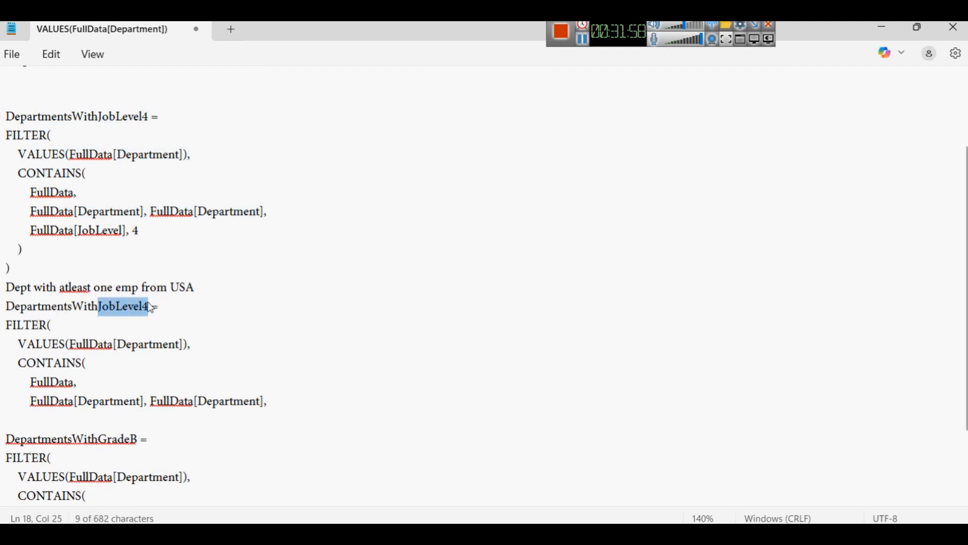
type("USAE")
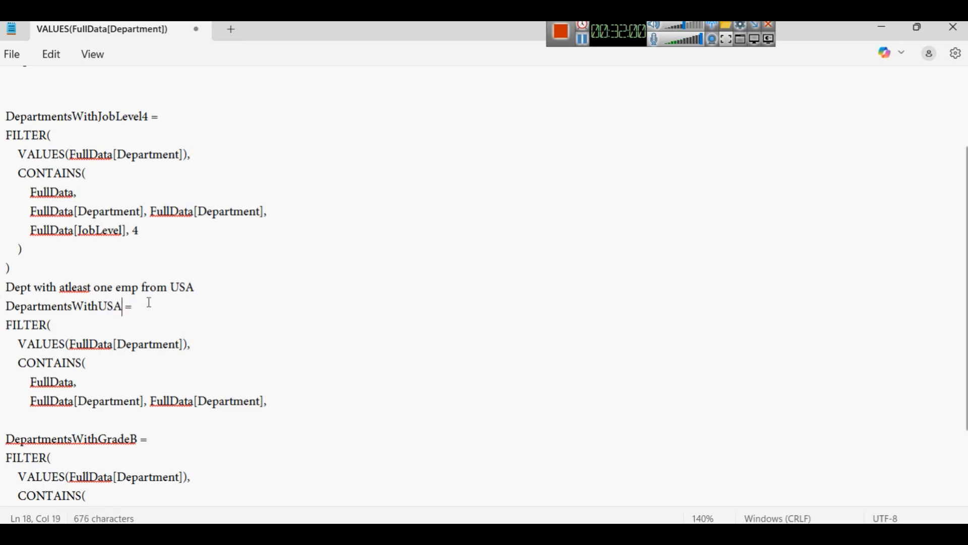
type("m[p")
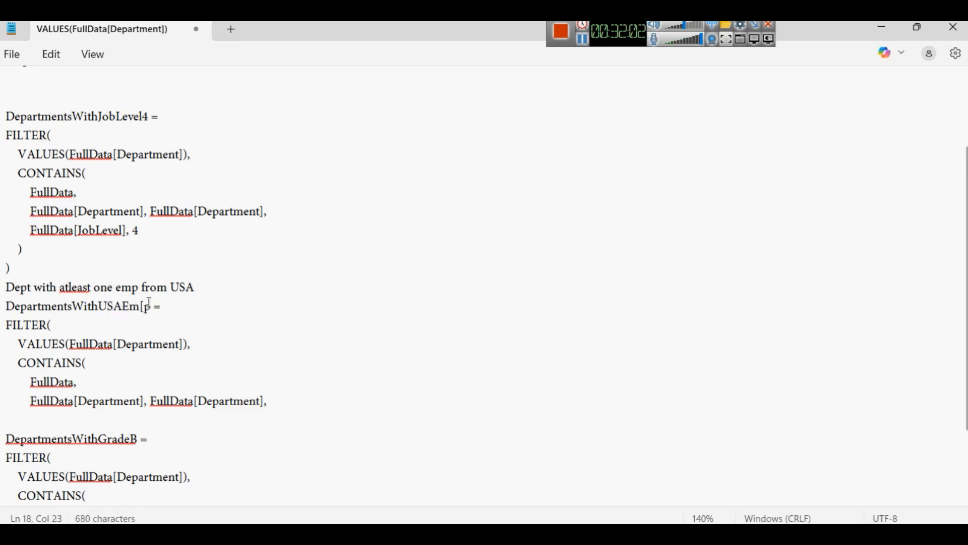
key("BackSpace")
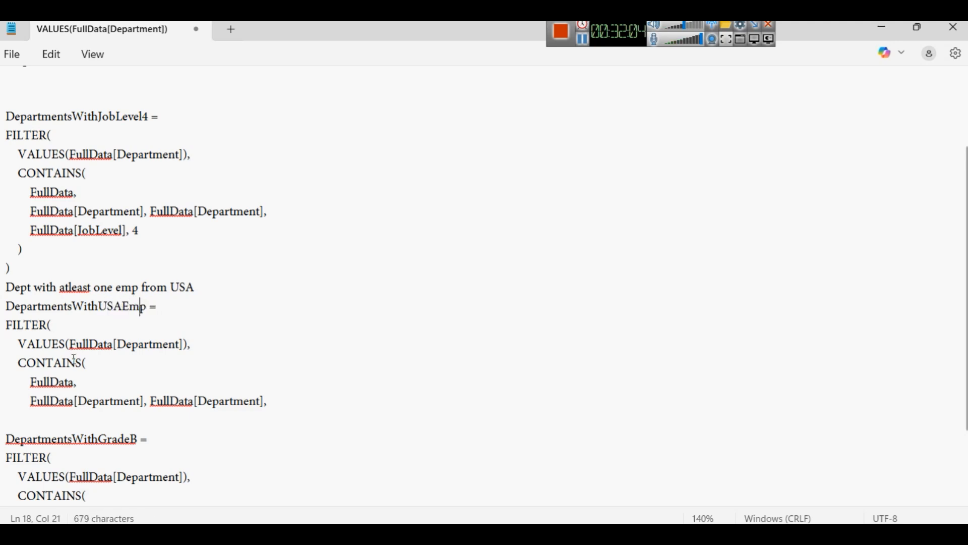
Step: Complete the DepartmentsWithUSAEmp formula with a copy of the FullData[JobLevel], 4 line and closing parentheses, and indent the condition line
left_click(288, 408)
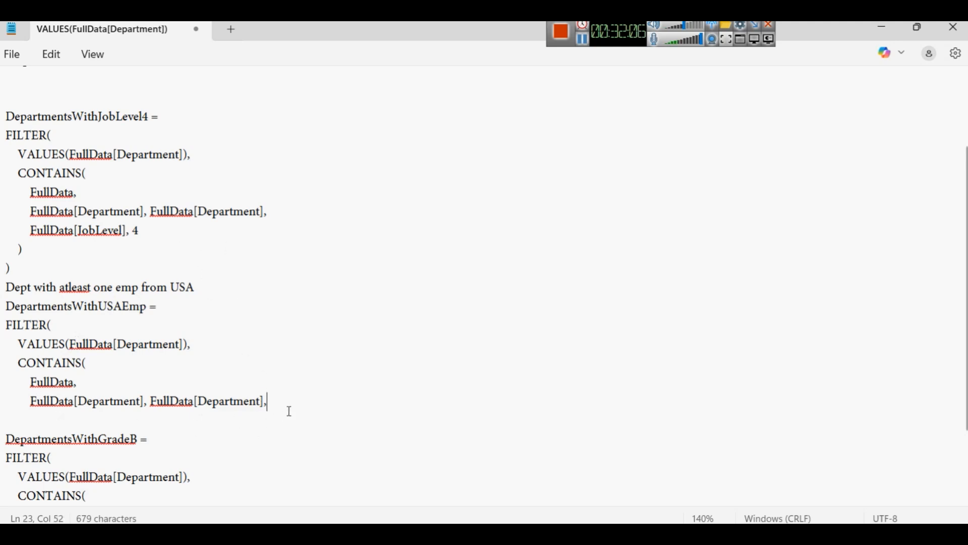
key("Return")
left_click_drag(26, 228, 197, 244)
key("ctrl+c")
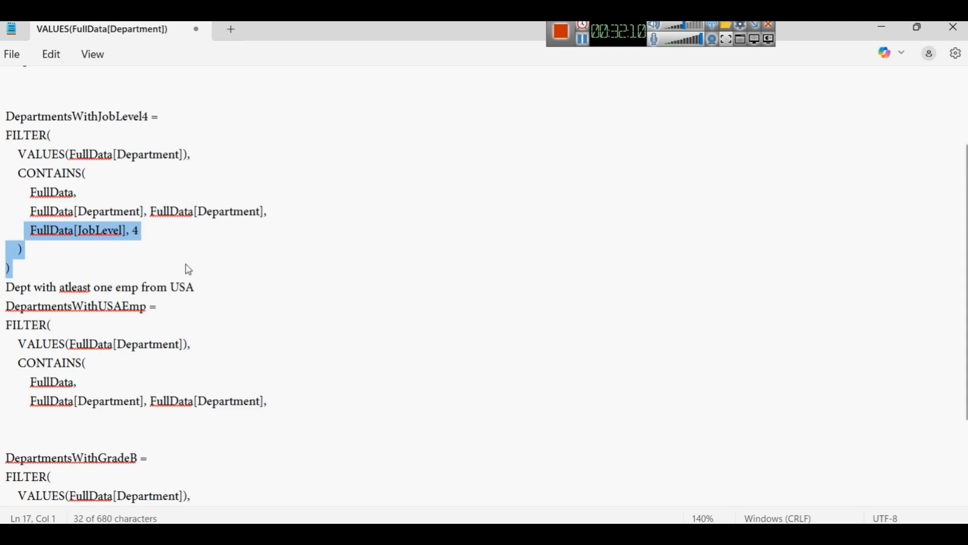
left_click(60, 424)
key("ctrl+v")
type(")")
key("Return")
left_click(9, 413)
key("Tab")
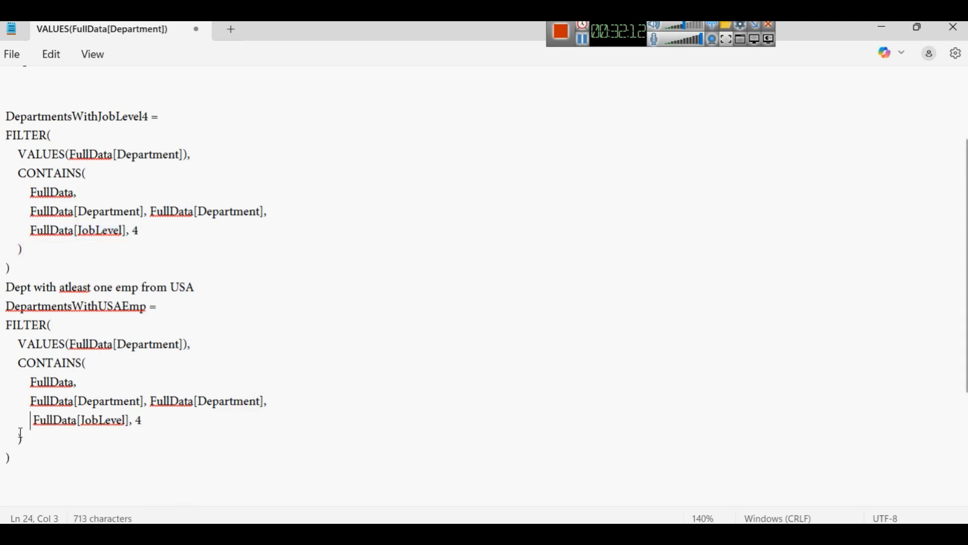
Step: Change the condition in the DepartmentsWithUSAEmp formula to FullData[Country], "USA"
double_click(109, 420)
type("Count")
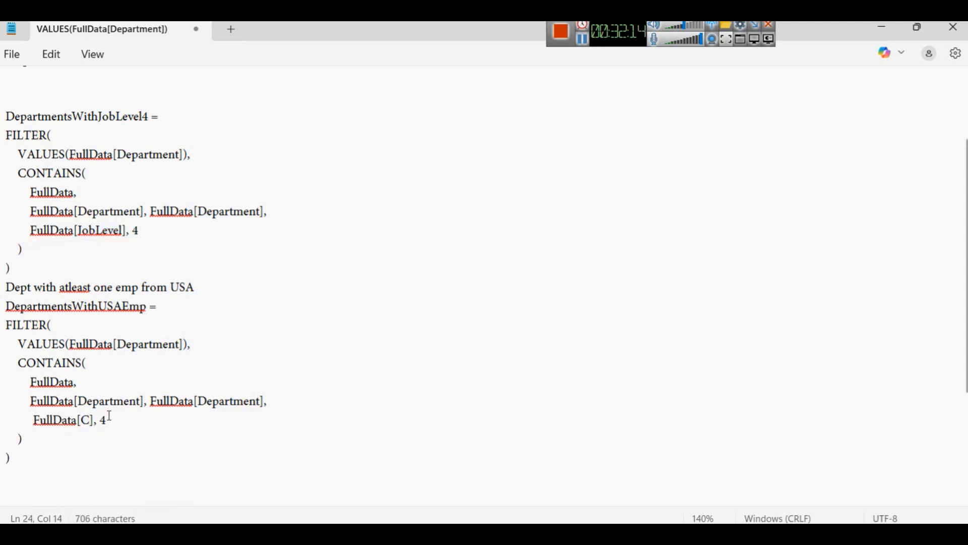
type("ry")
key("Right")
key("shift+Right")
key("shift+Right")
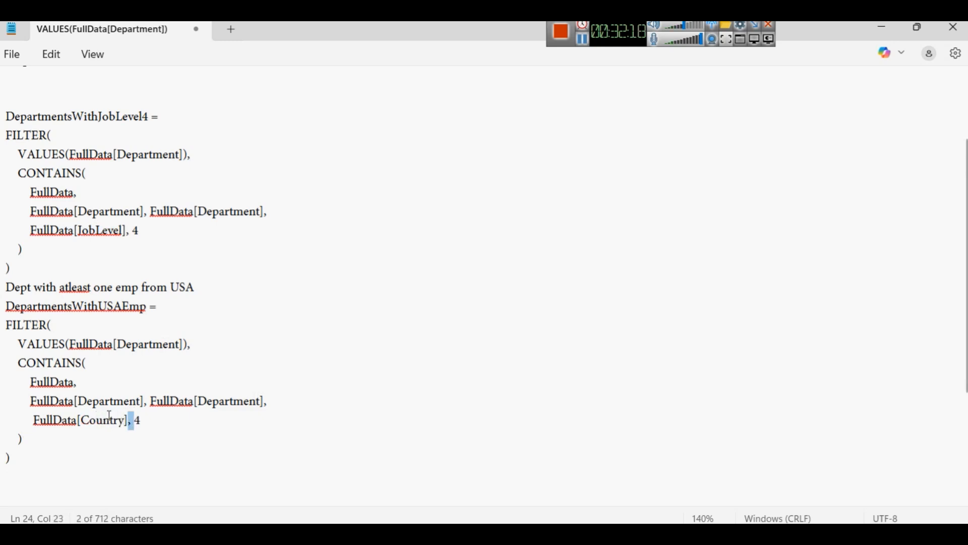
scroll(118, 407, "down", 3)
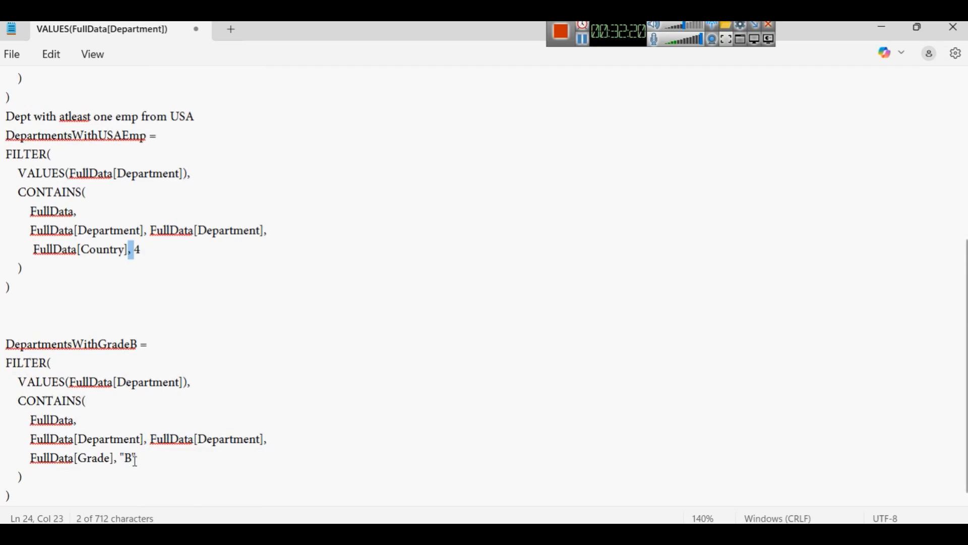
left_click(143, 259)
key("BackSpace")
type("\"\"")
type("USA")
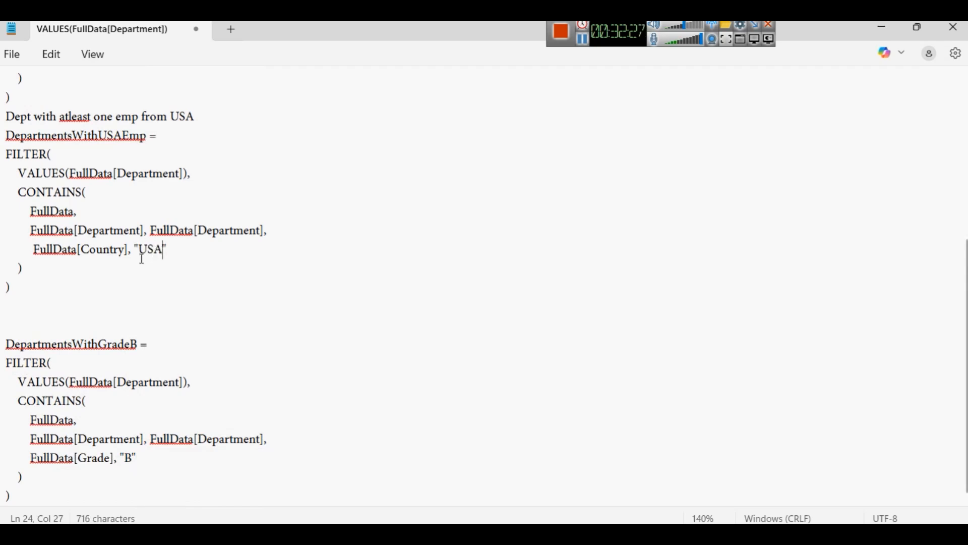
left_click(110, 279)
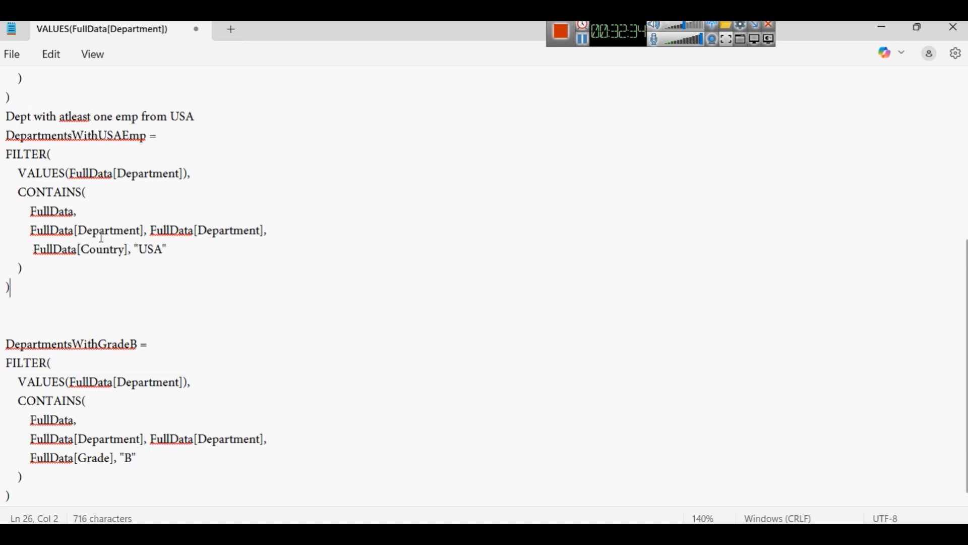
Step: Copy the entire DepartmentsWithUSAEmp formula and switch to the Untitled Power BI report
scroll(102, 237, "up", 3)
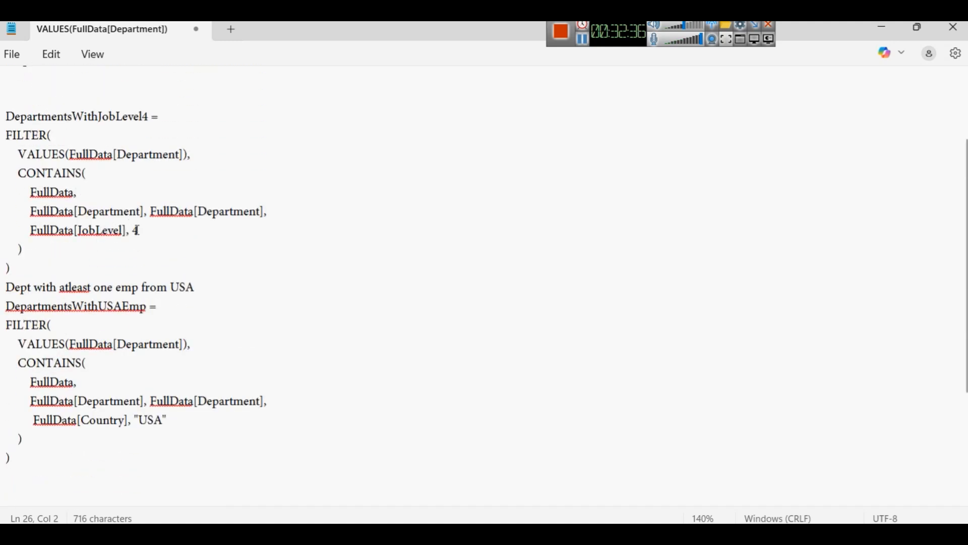
scroll(133, 234, "down", 1)
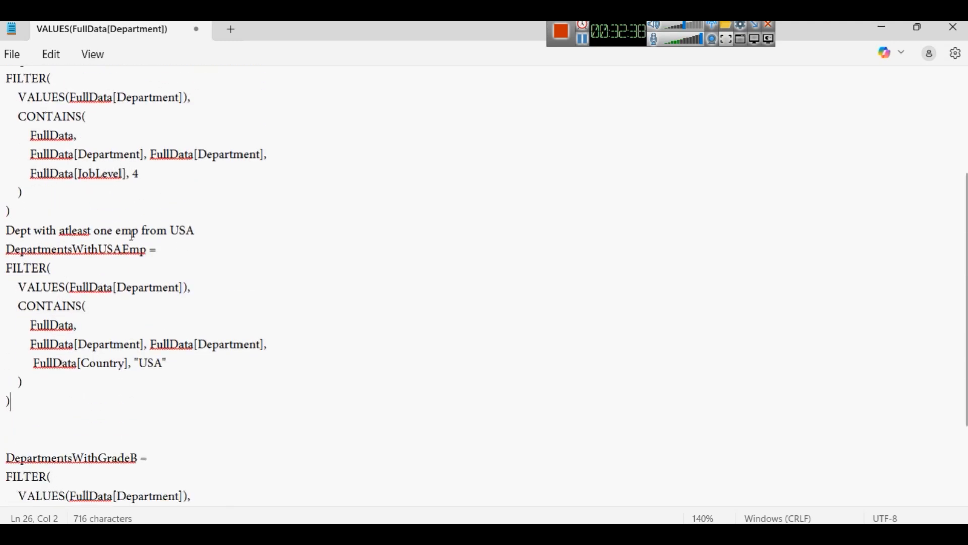
left_click_drag(11, 402, 6, 251)
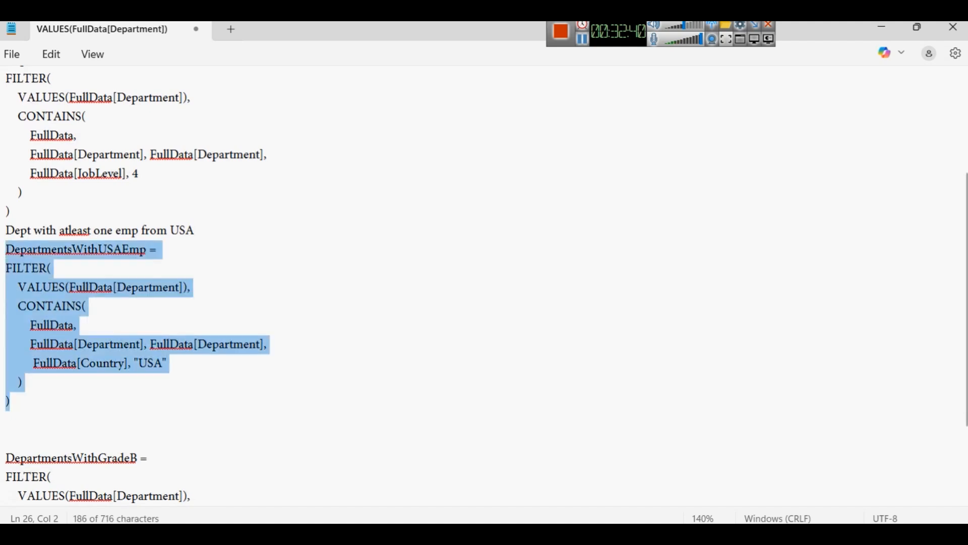
left_click(575, 474)
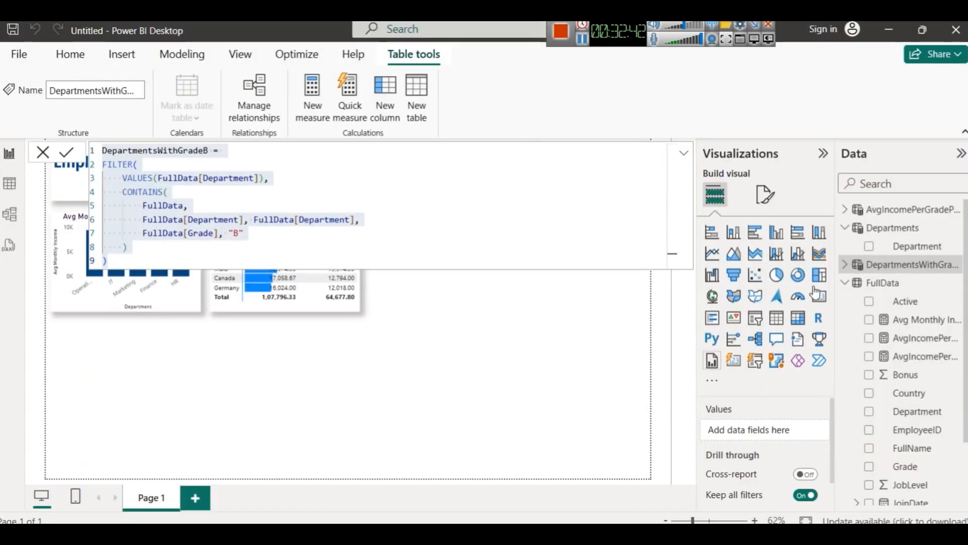
Step: Create a new calculated table from the copied DepartmentsWithUSAEmp formula
left_click(536, 346)
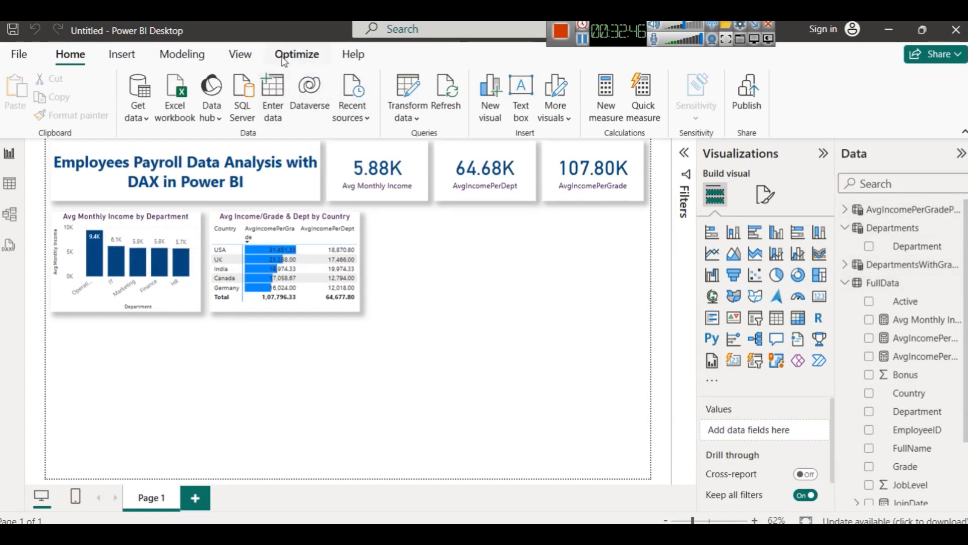
left_click(183, 54)
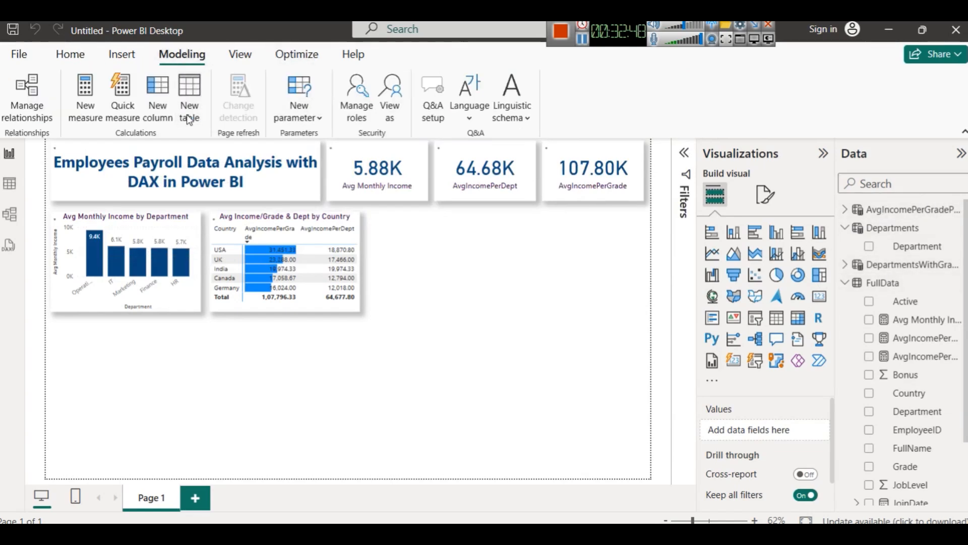
left_click(190, 119)
key("ctrl+a")
key("ctrl+v")
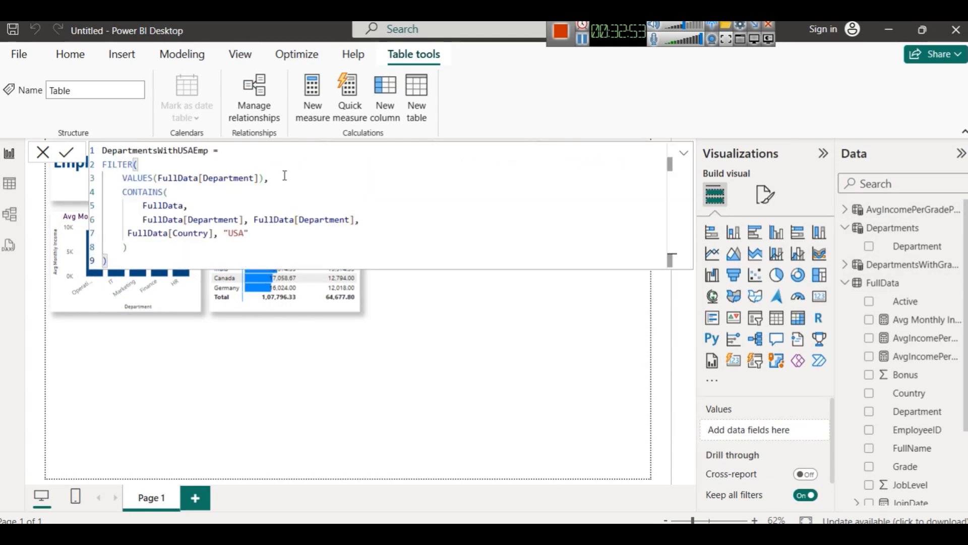
left_click(66, 152)
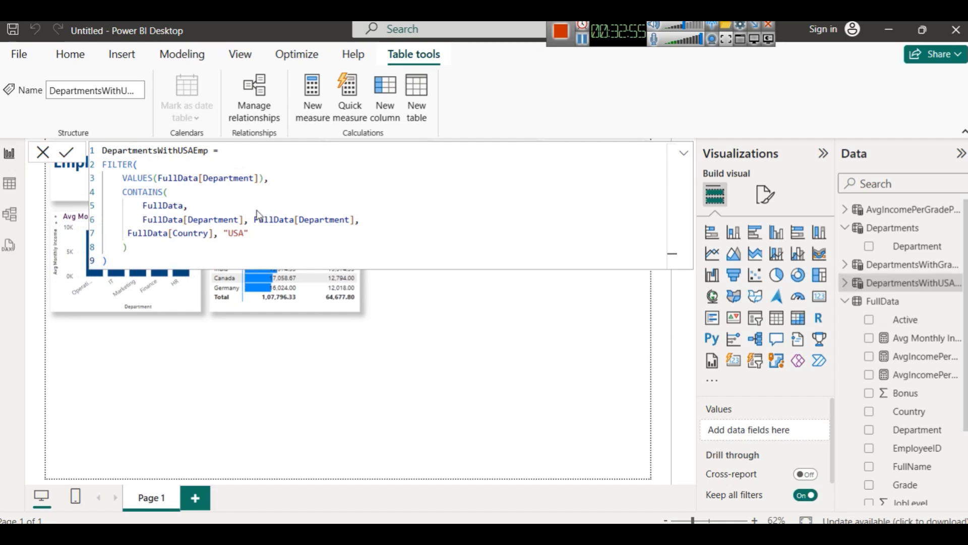
Step: Examine the DepartmentsWithUSAEmp table's rows and the formulas of DepartmentsWithGradeB and AvgIncomePerGradePerCountry
left_click(6, 188)
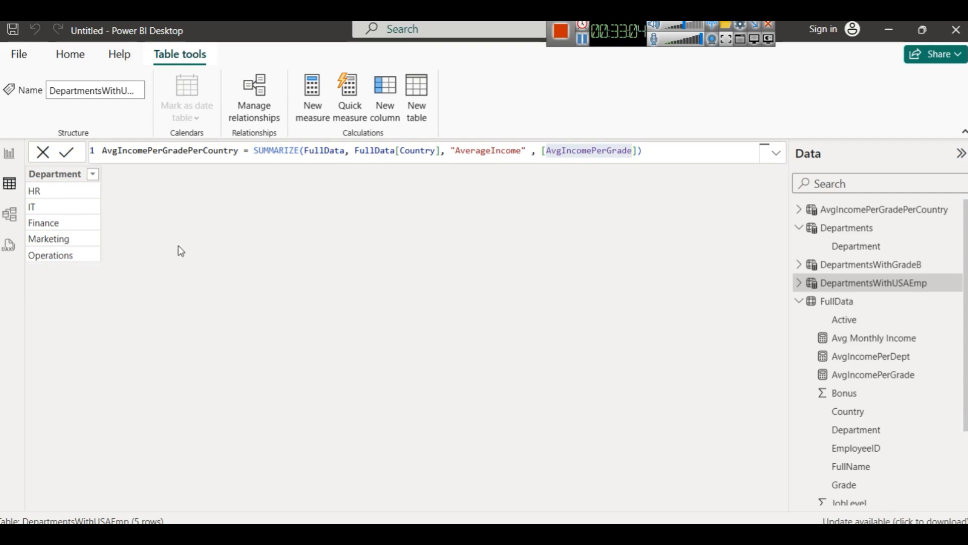
left_click(9, 153)
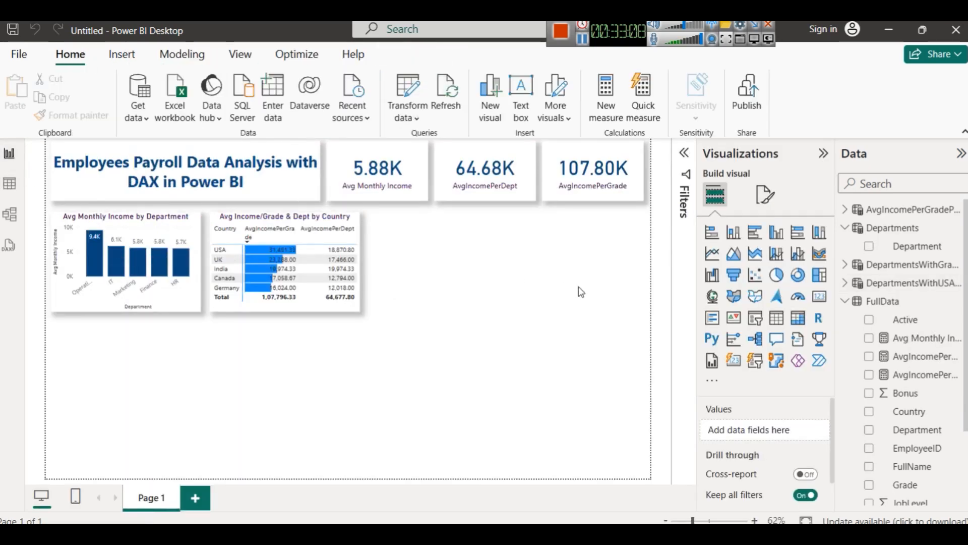
left_click(921, 266)
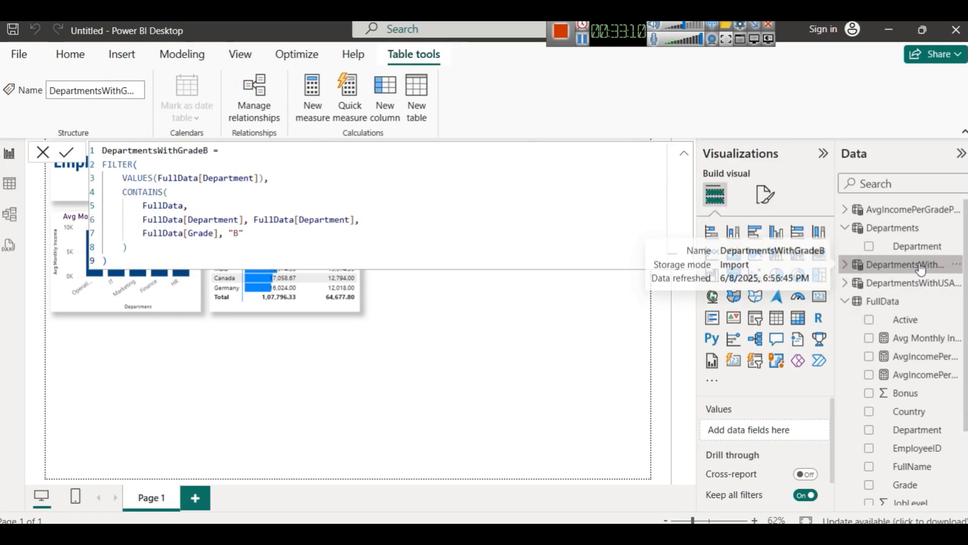
left_click(401, 368)
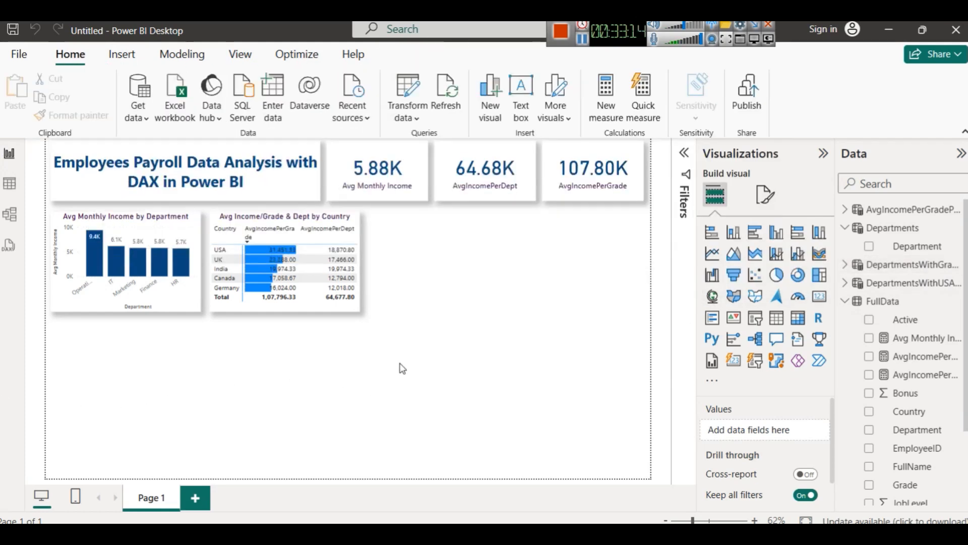
left_click(908, 214)
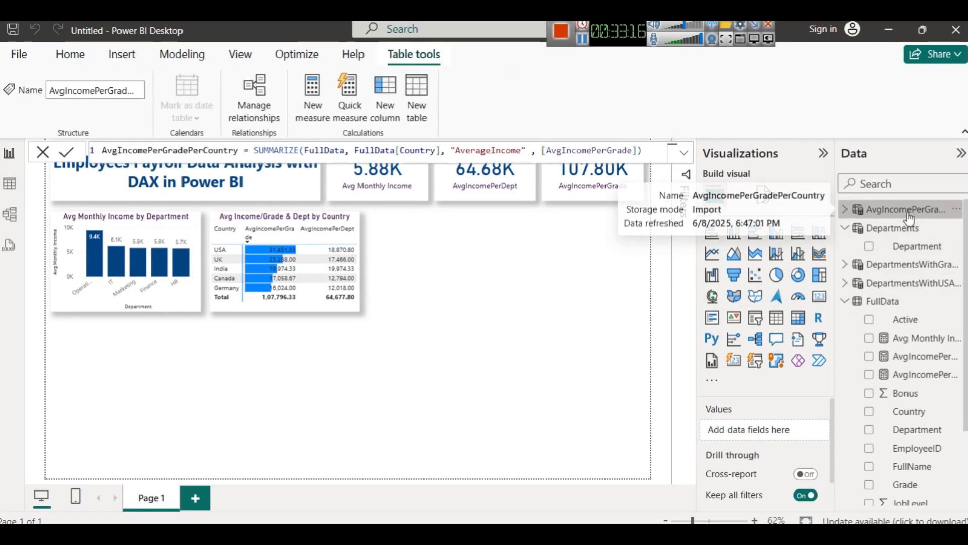
left_click(573, 298)
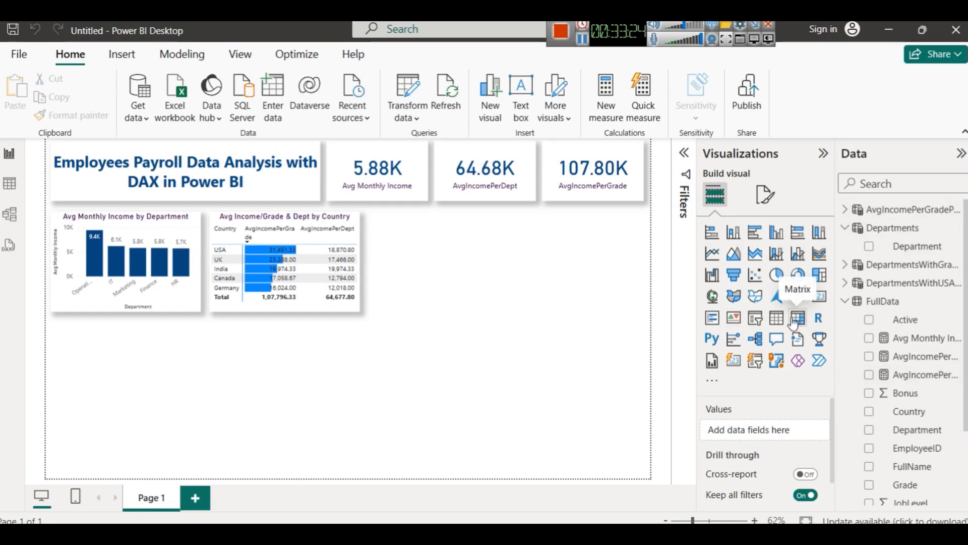
Step: Add a table visual beside the Avg Income/Grade & Dept by Country table and narrow it to about the width of its first column pair
left_click(777, 318)
left_click_drag(123, 367, 436, 250)
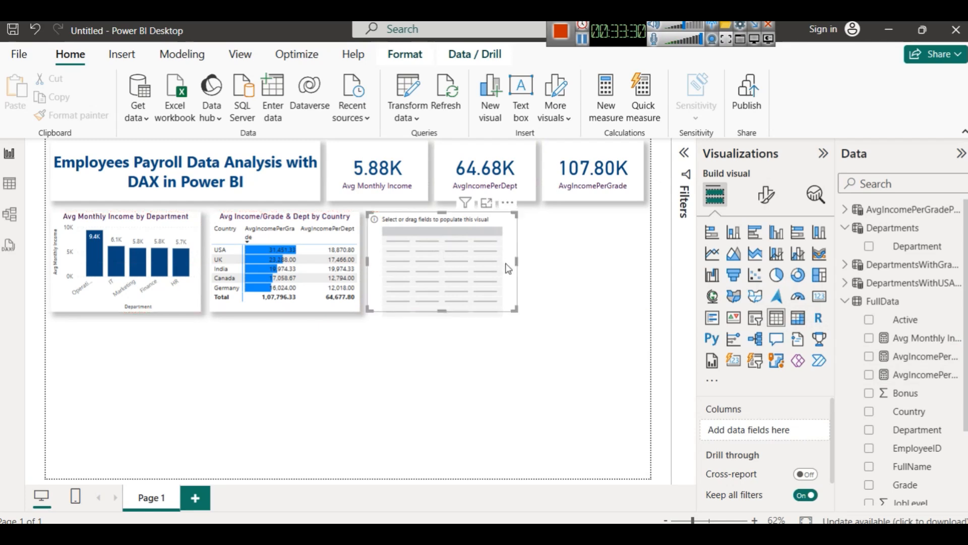
left_click_drag(516, 262, 428, 262)
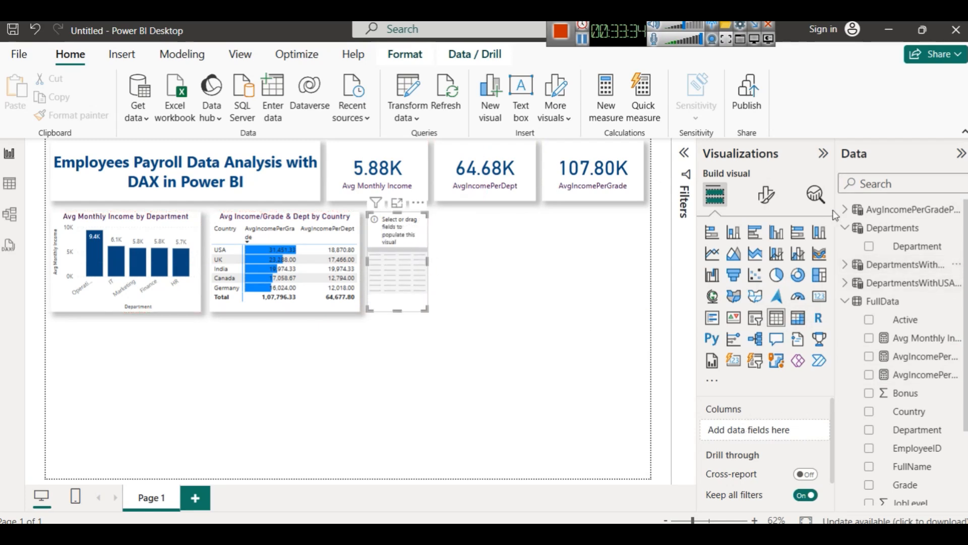
Step: Add the Department field from the DepartmentsWithGradeB table to the new table visual
left_click(929, 270)
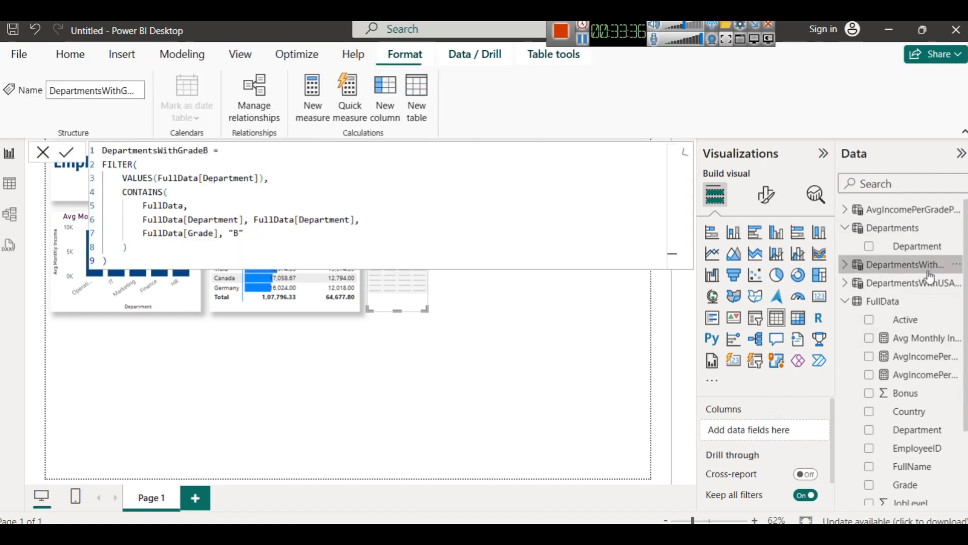
left_click(427, 291)
left_click(426, 291)
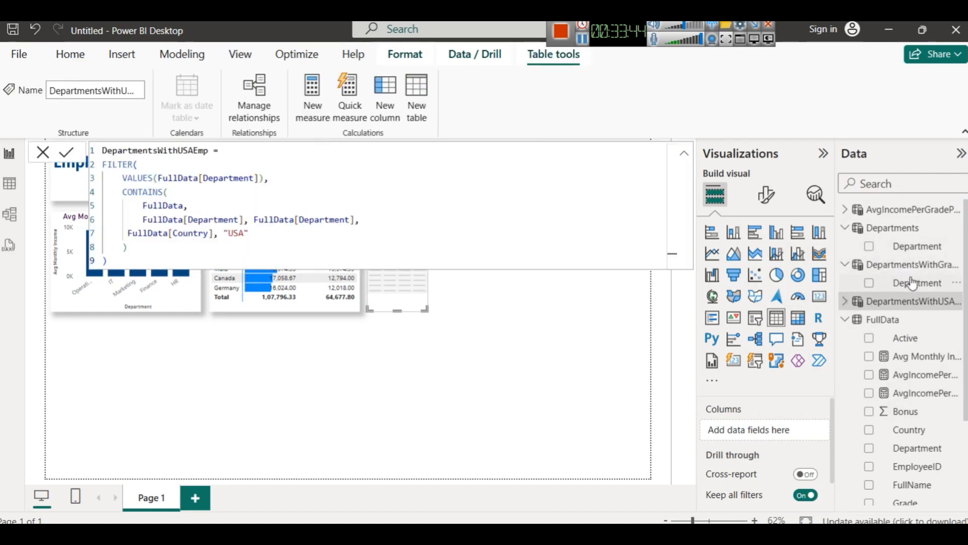
left_click_drag(913, 284, 762, 430)
left_click(421, 376)
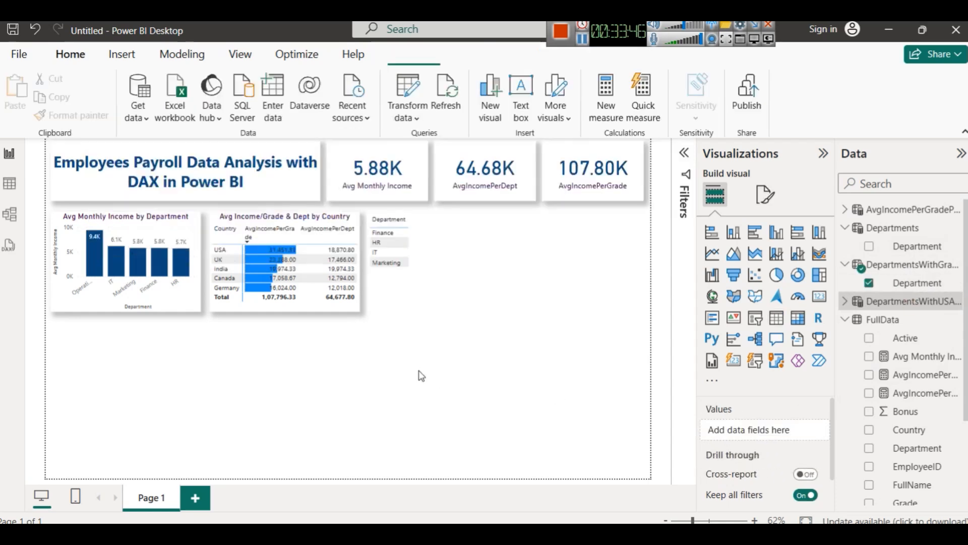
left_click(419, 307)
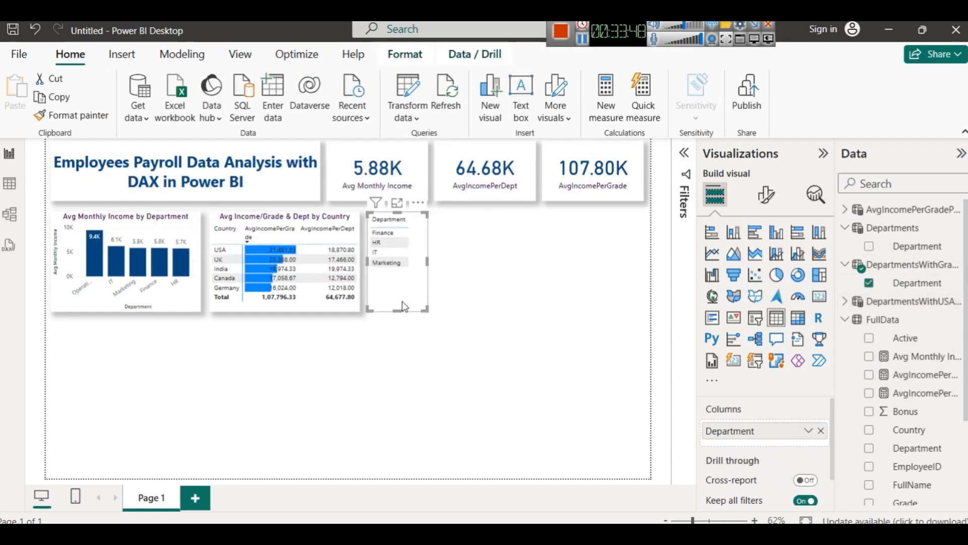
Step: Copy the name DepartmentsWithGradeB from its formula and turn on the new table visual's title, trying to paste the name there
left_click(908, 264)
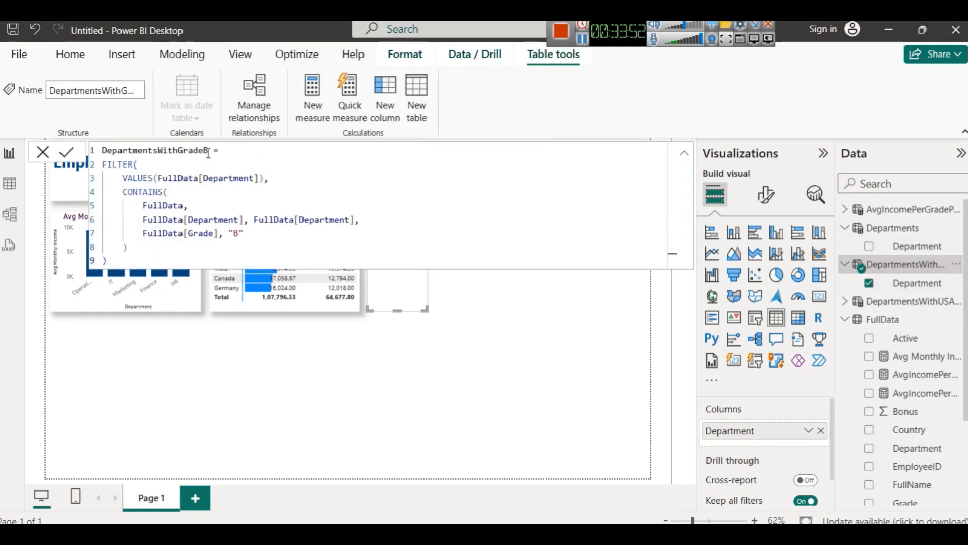
double_click(208, 153)
key("ctrl+c")
left_click(766, 195)
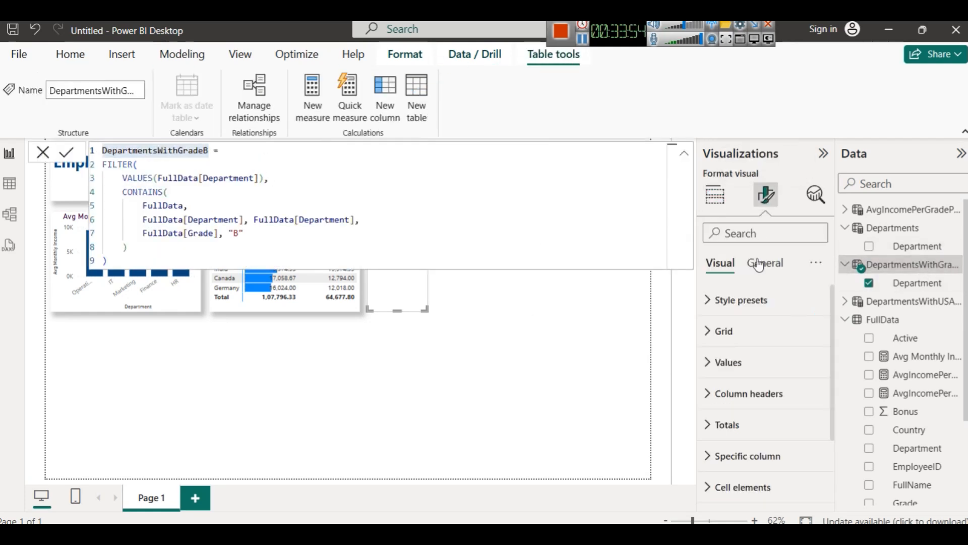
left_click(759, 264)
left_click(759, 334)
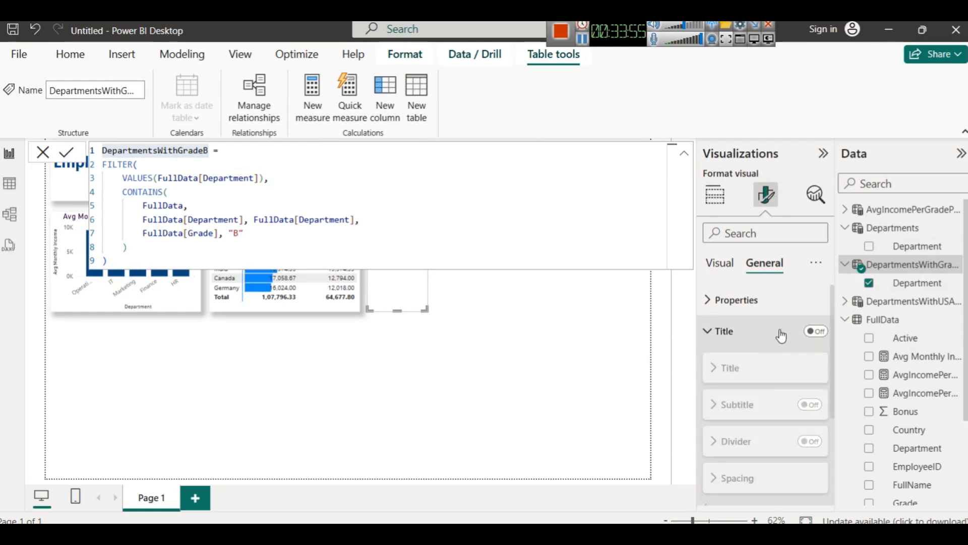
left_click(813, 332)
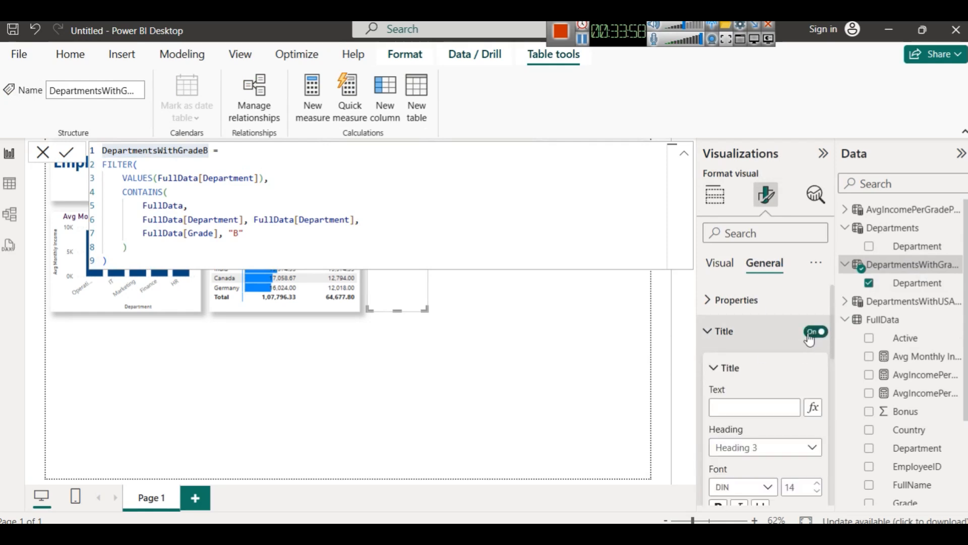
left_click(740, 404)
key("ctrl+v")
left_click(499, 400)
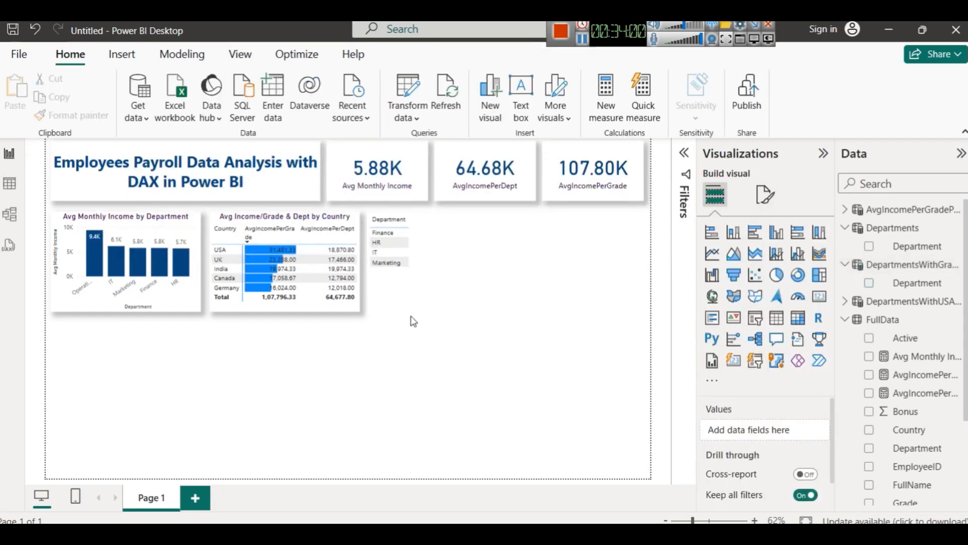
Step: Set the Department table visual's title text to DepartmentsWithGradeB
left_click(407, 295)
left_click(765, 194)
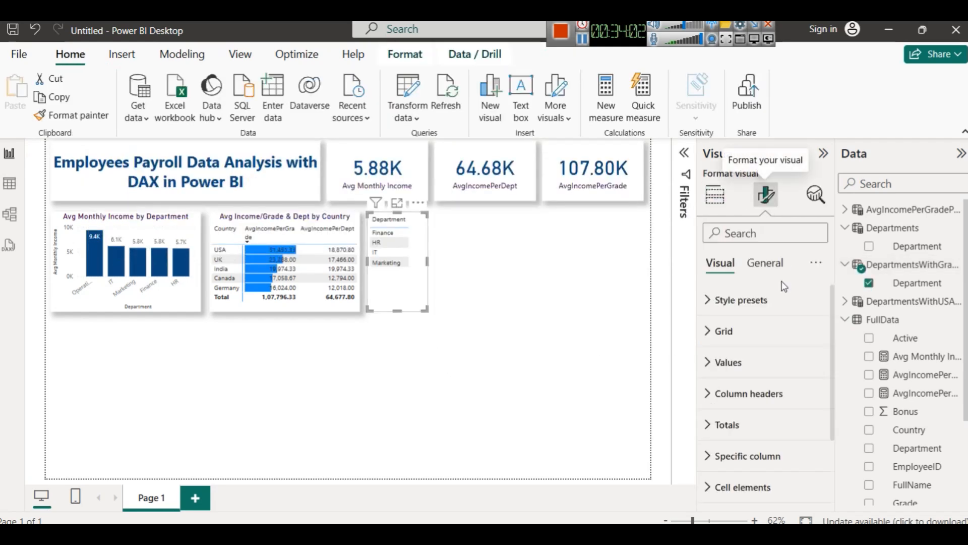
left_click(765, 263)
left_click(724, 331)
left_click(719, 407)
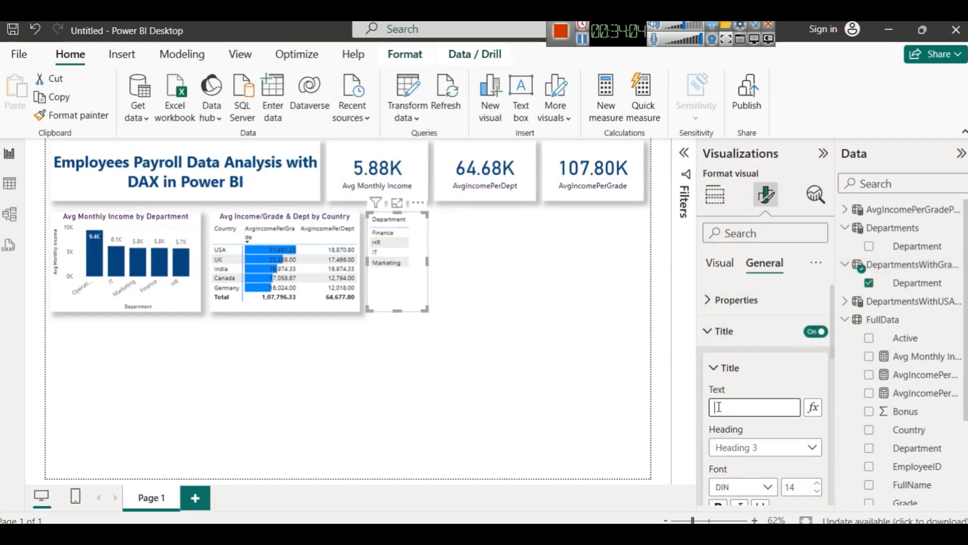
key("ctrl+v")
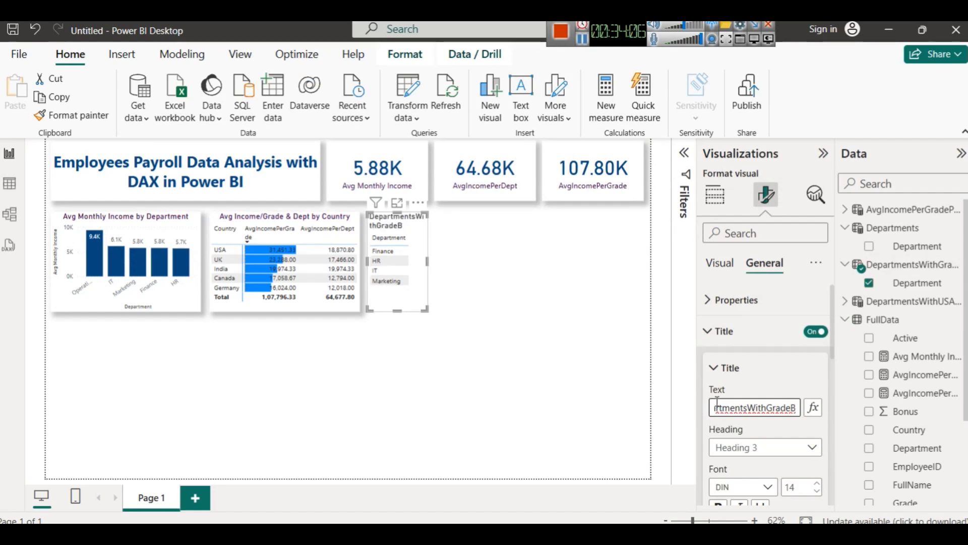
Step: Widen the DepartmentsWithGradeB visual to fit its title on one line and set the title color to dark purple
scroll(713, 403, "down", 3)
left_click_drag(427, 271, 463, 272)
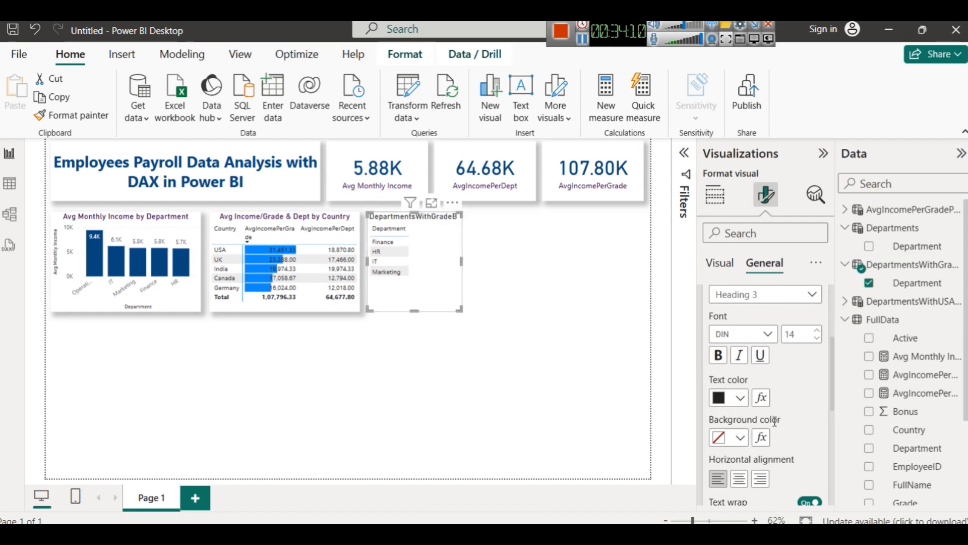
left_click(740, 397)
left_click(793, 331)
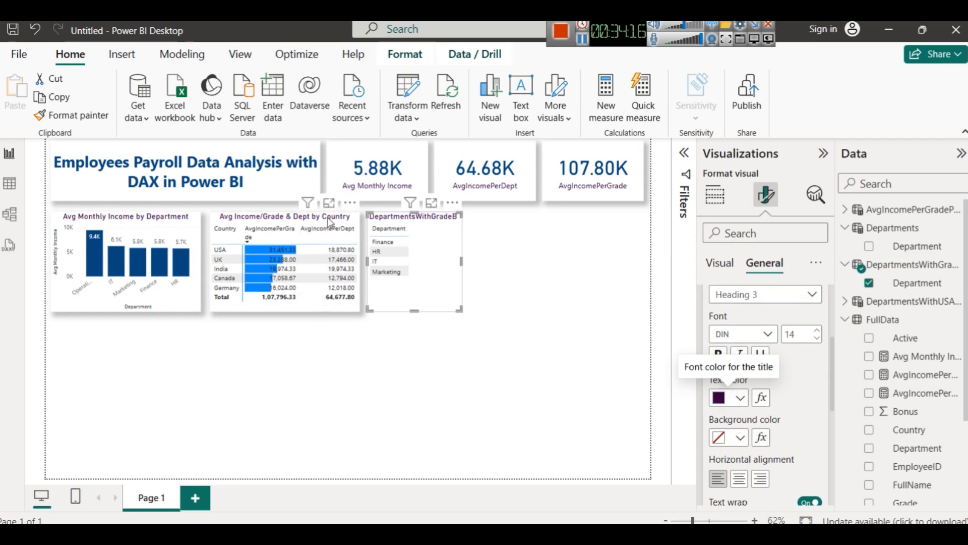
Step: Copy the formatting of the Avg Income/Grade & Dept by Country table onto the DepartmentsWithGradeB visual
left_click(329, 222)
left_click(75, 115)
left_click(437, 274)
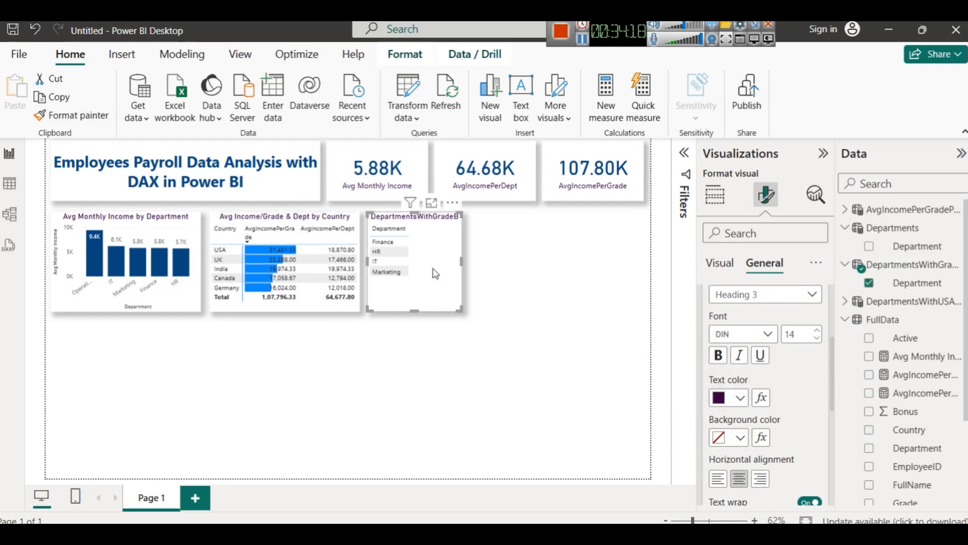
Step: Increase the font size of the values in the DepartmentsWithGradeB table visual to fill its empty space
scroll(813, 402, "down", 3)
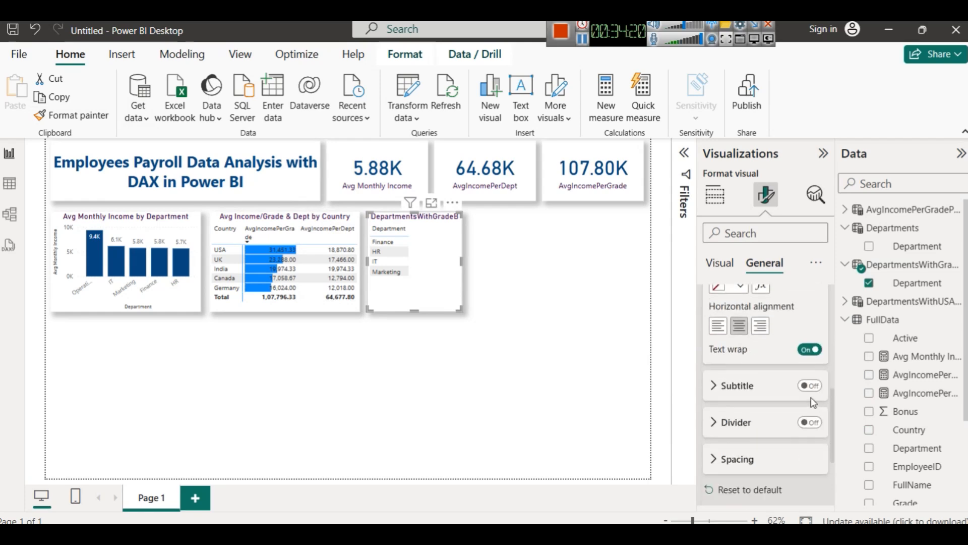
scroll(807, 401, "down", 2)
scroll(799, 400, "up", 5)
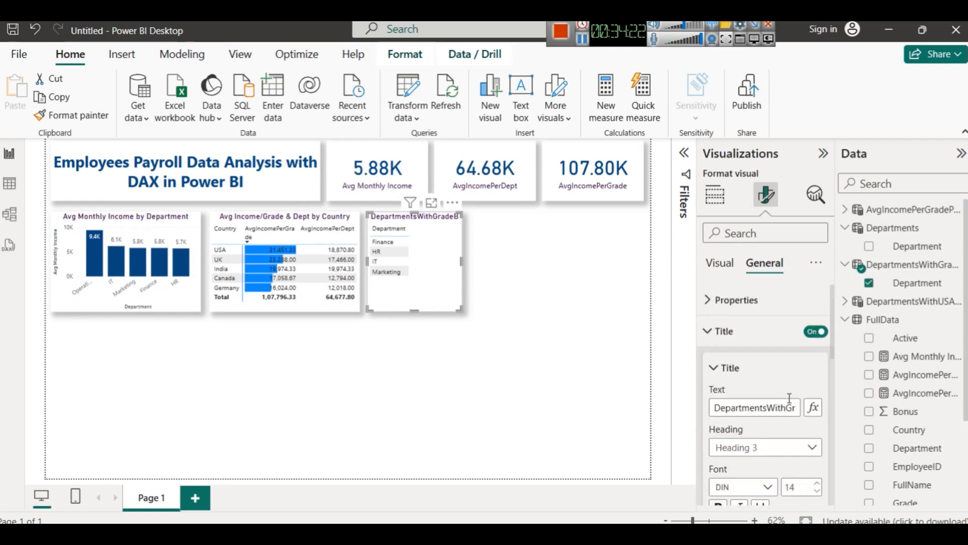
left_click(723, 331)
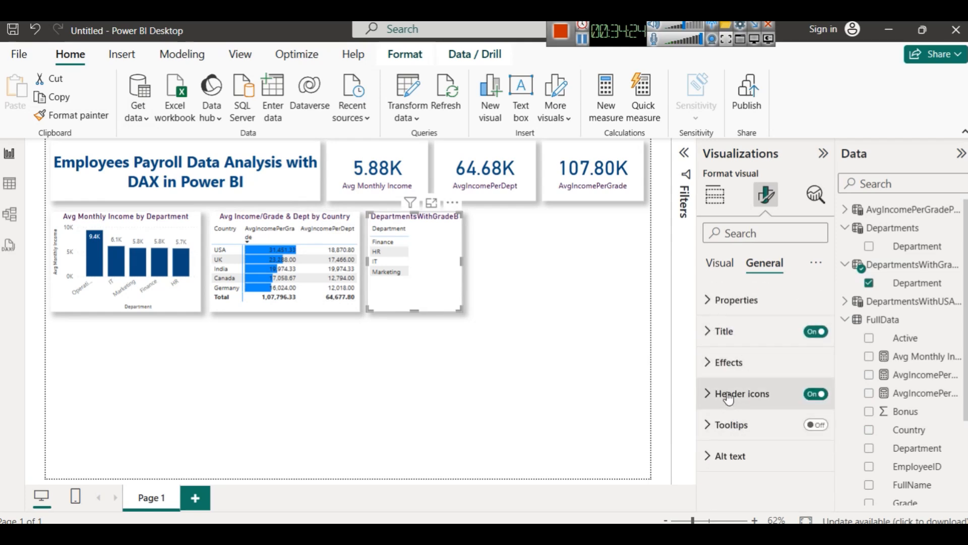
left_click(721, 263)
left_click(749, 361)
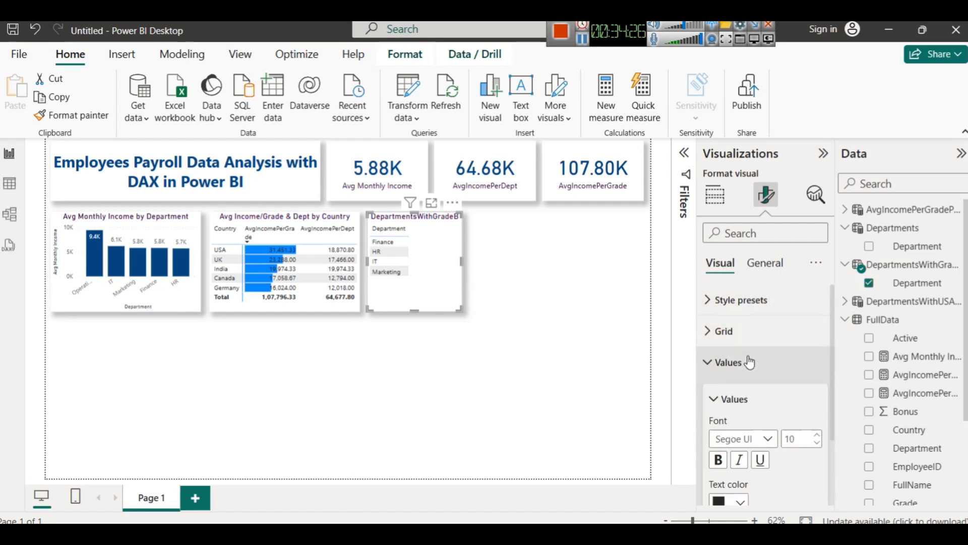
left_click(817, 437)
left_click(817, 436)
left_click(816, 437)
left_click(816, 437)
left_click(817, 437)
left_click(817, 437)
left_click(817, 436)
left_click(507, 327)
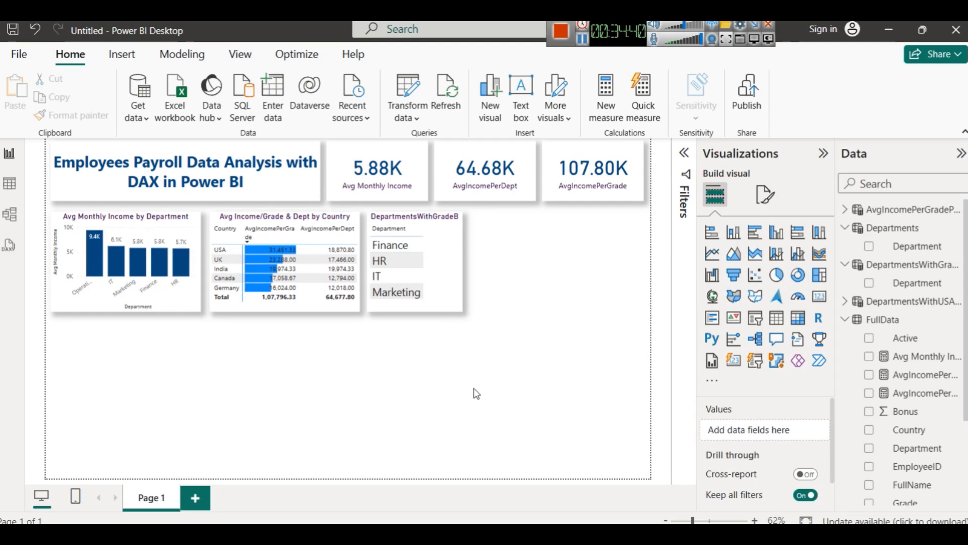
Step: Switch to the Employees Payroll questions page in the browser and read the ISINSCOPE JobLevelInfo measure and its example use case table
left_click(459, 454)
scroll(494, 323, "down", 4)
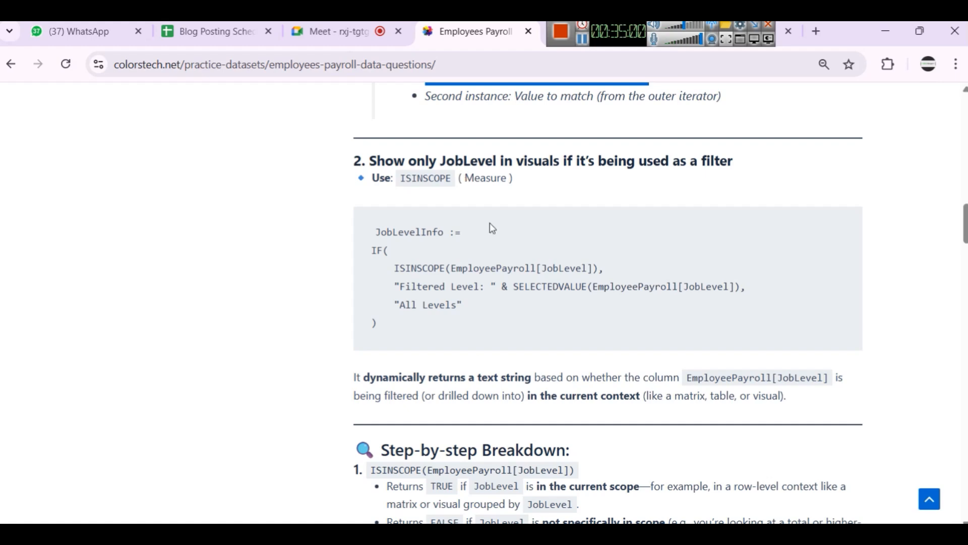
scroll(511, 345, "down", 10)
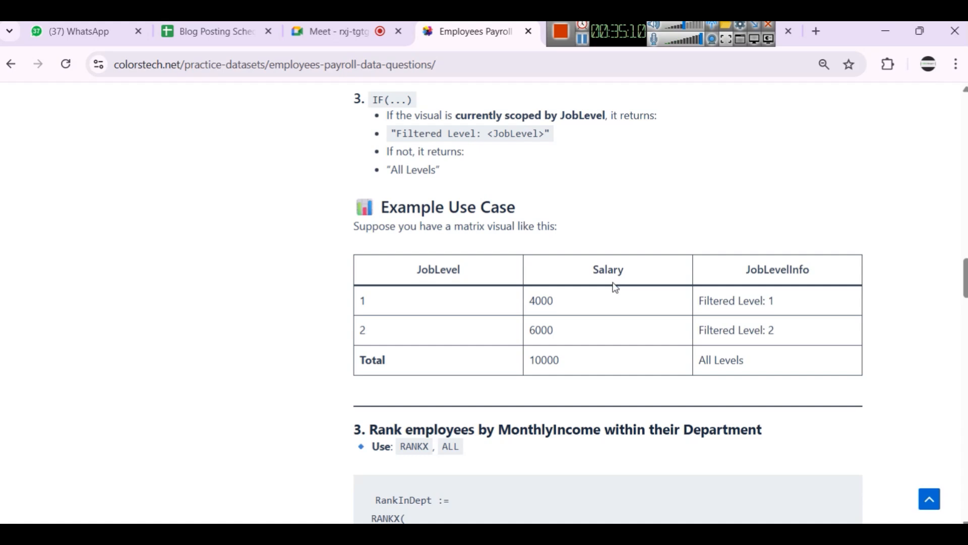
double_click(370, 302)
left_click(364, 328)
left_click_drag(361, 358, 401, 369)
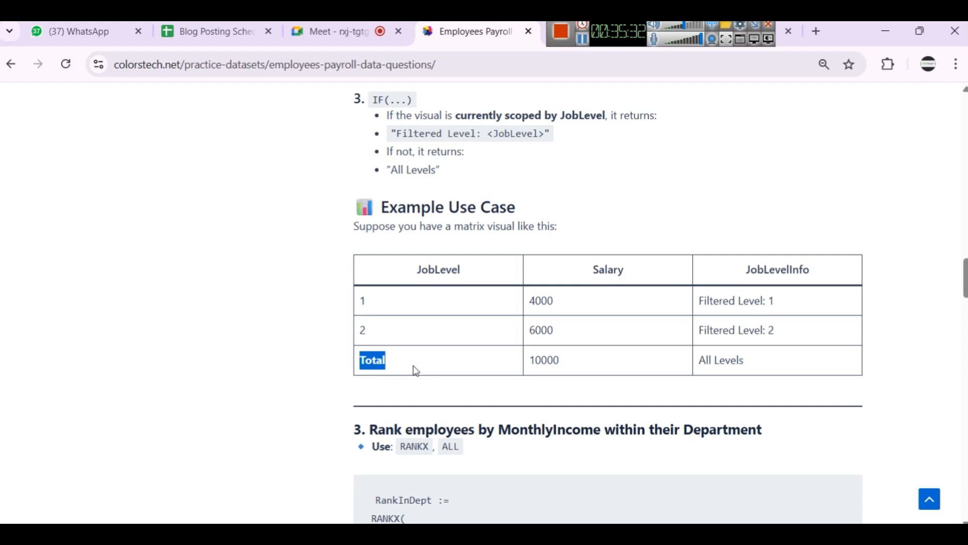
Step: Examine the Total row of the example table and the IF and ISINSCOPE parts of the JobLevelInfo formula
left_click_drag(701, 363, 739, 361)
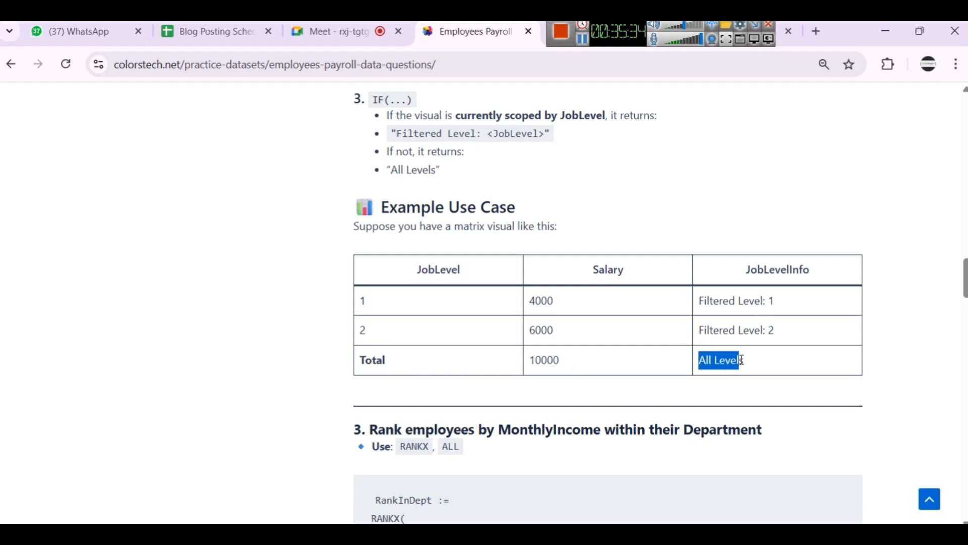
left_click(787, 372)
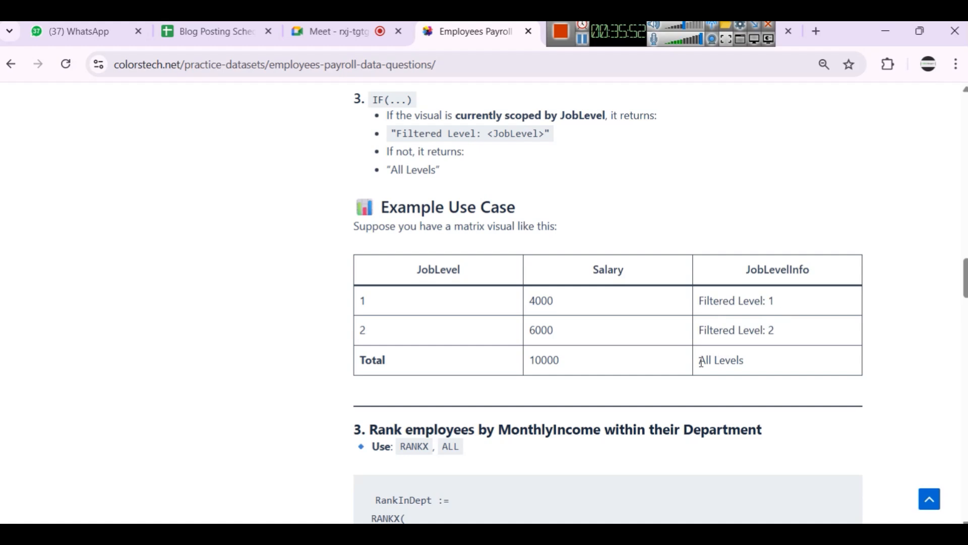
scroll(477, 279, "up", 6)
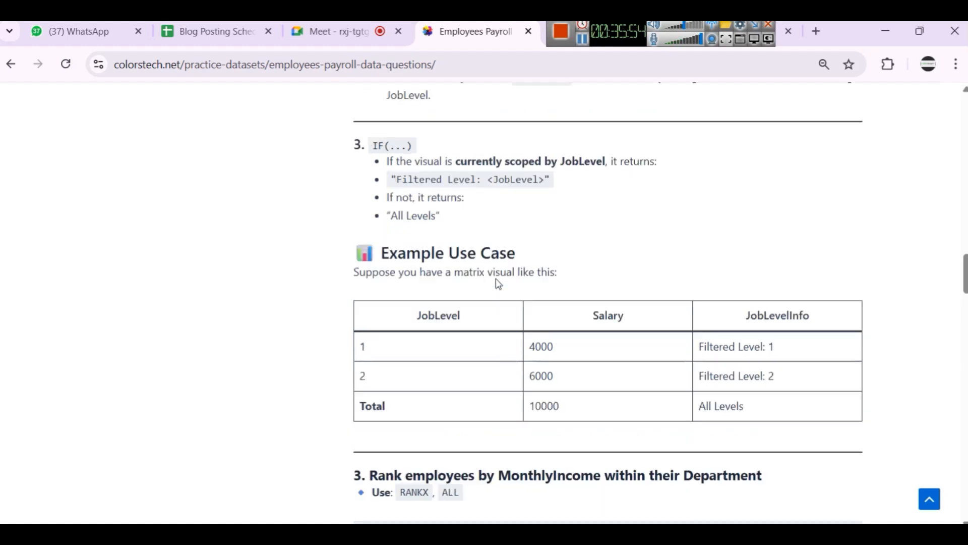
scroll(497, 279, "up", 5)
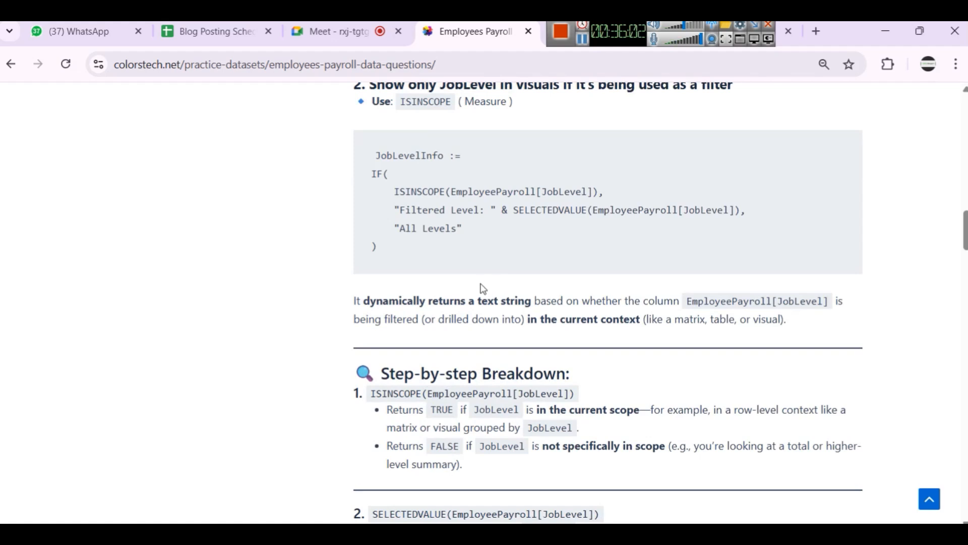
double_click(412, 192)
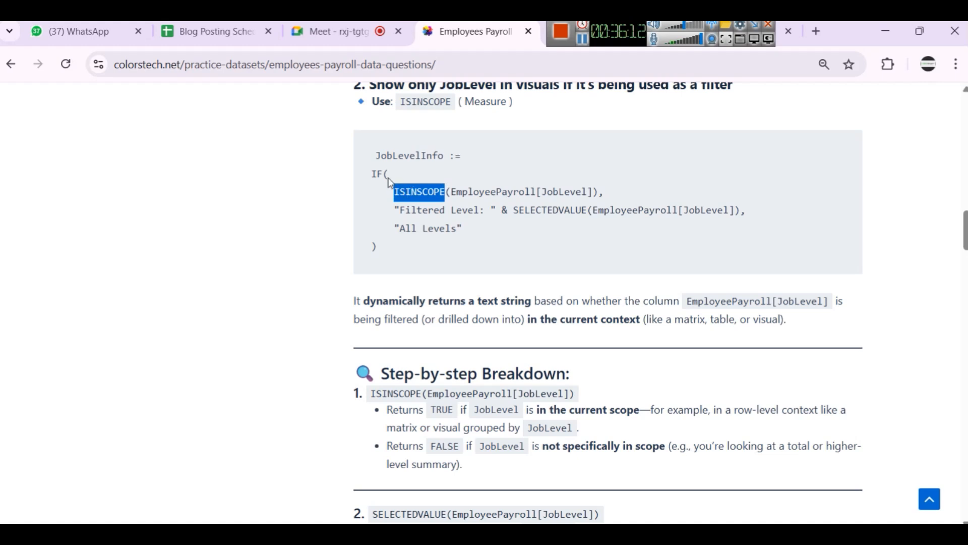
left_click_drag(368, 176, 387, 185)
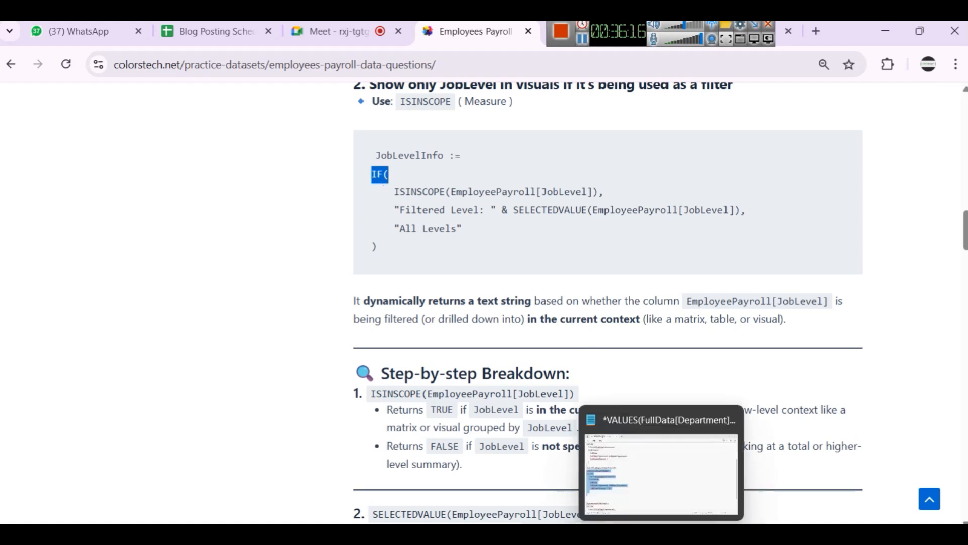
Step: Switch to the Notepad notes and add IF() on a new line below the DepartmentsWithGradeB formula
left_click(642, 492)
scroll(348, 289, "down", 1)
scroll(348, 289, "down", 2)
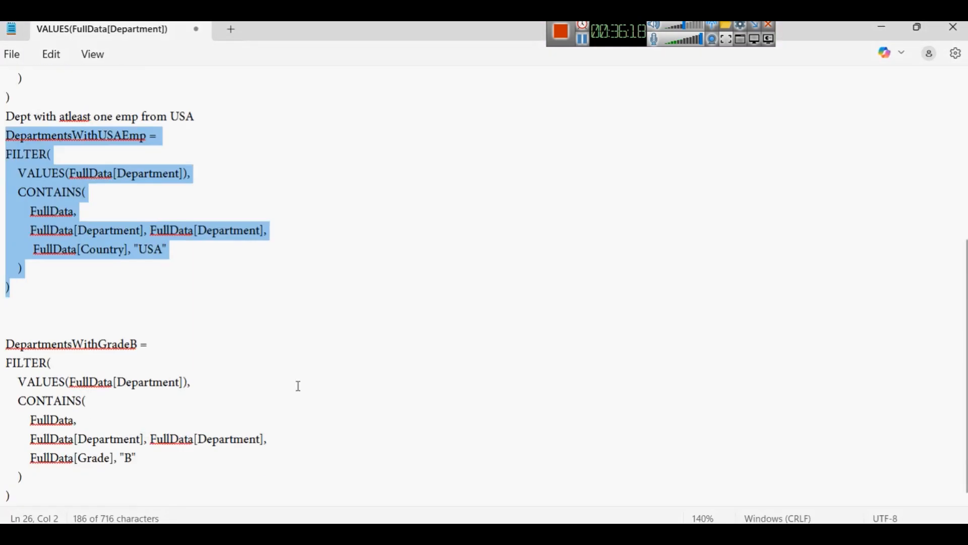
left_click(285, 477)
key("Down")
key("Return")
key("Return")
key("Return")
key("Return")
key("Return")
key("Up")
key("Up")
type("IF()")
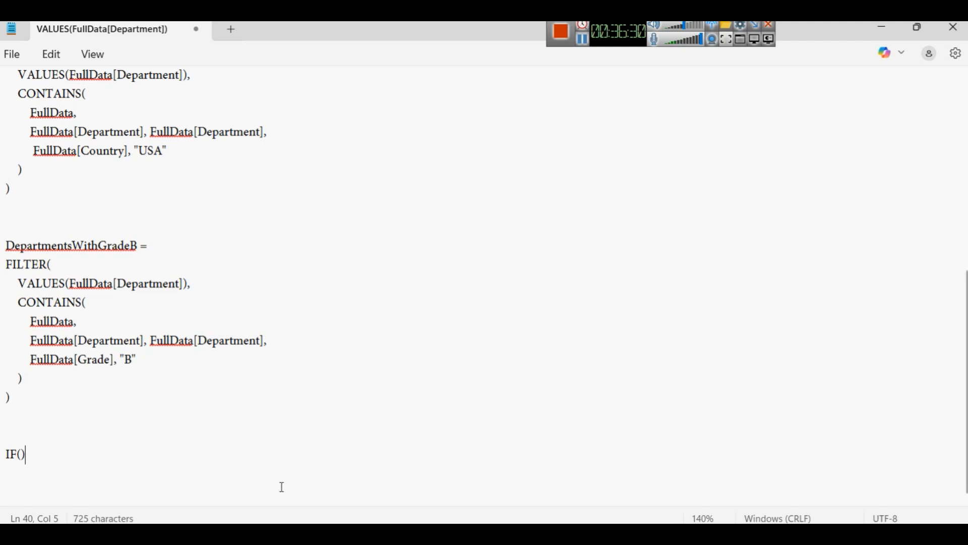
Step: Switch to Power BI and start a calculated column in FullData named Is Salry High with an IF formula
left_click(550, 496)
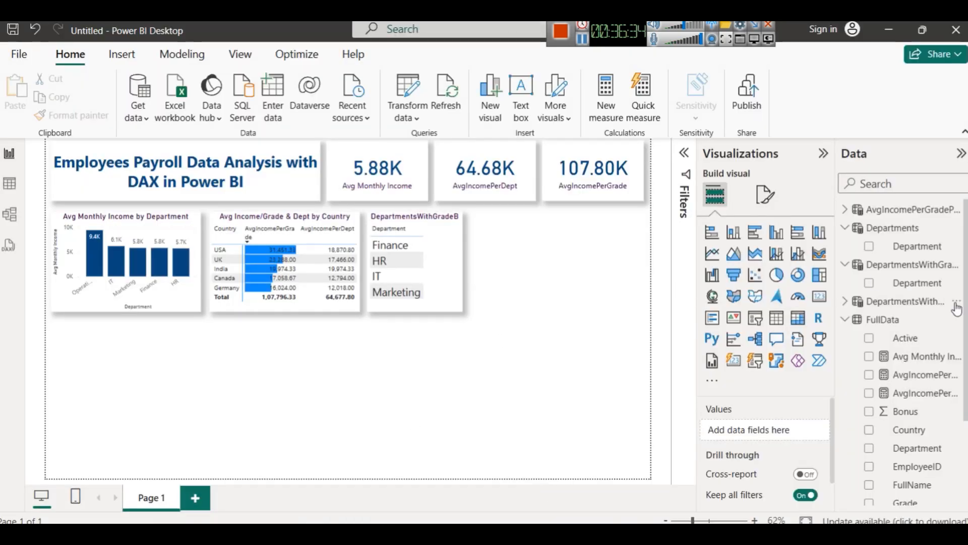
left_click(877, 319)
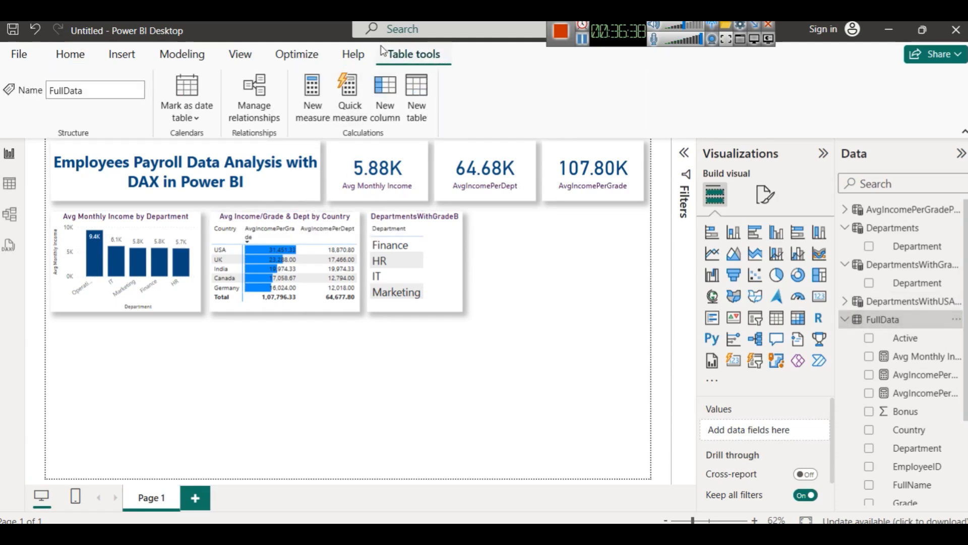
right_click(910, 327)
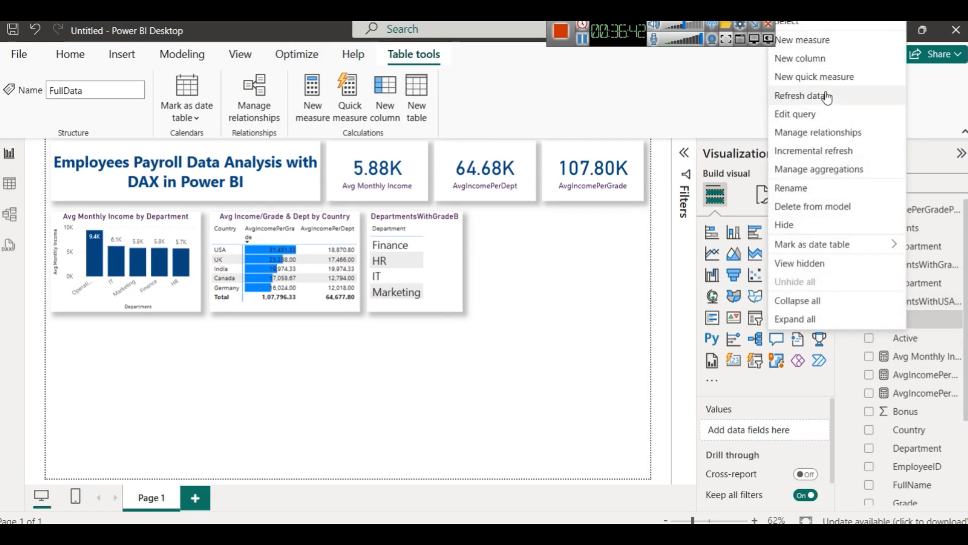
left_click(828, 60)
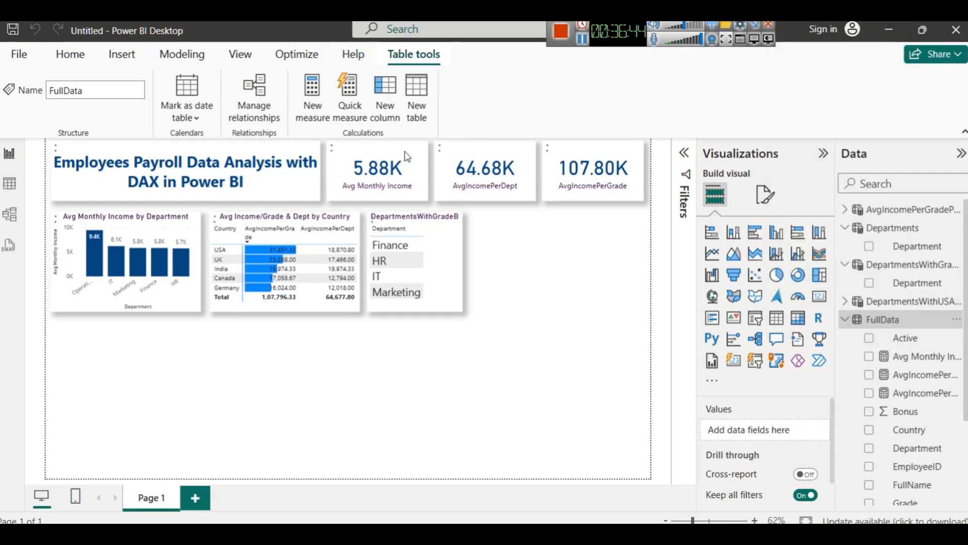
left_click_drag(102, 150, 133, 151)
type("Is Sal")
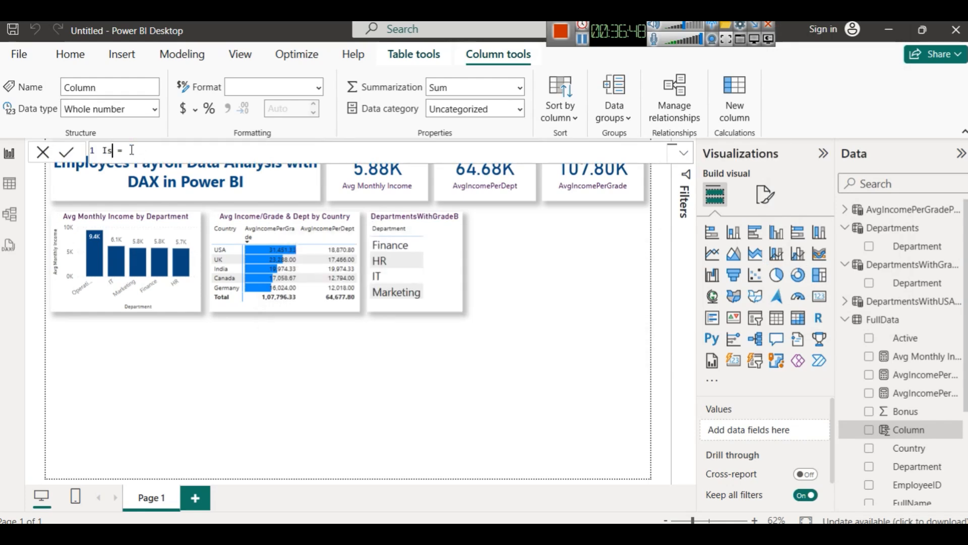
type("ry High = ")
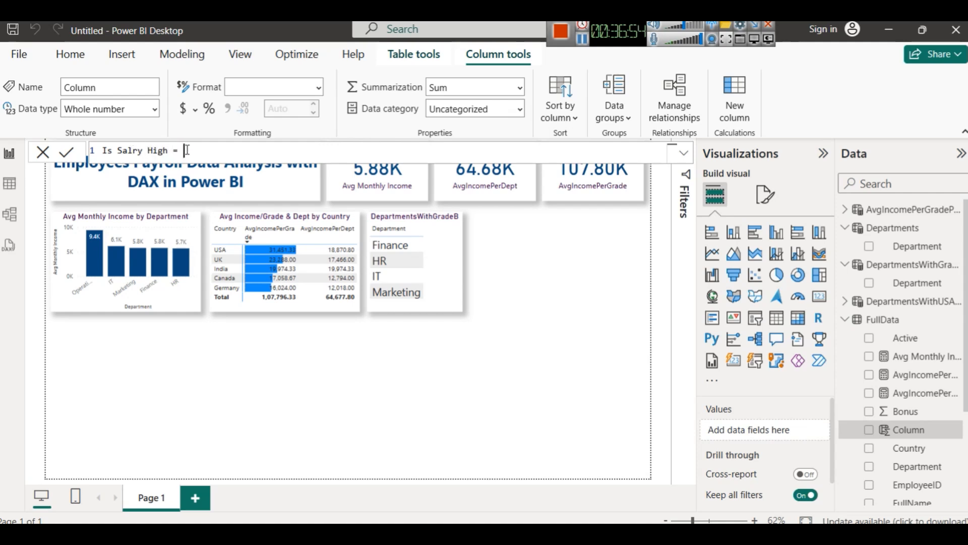
type("IF")
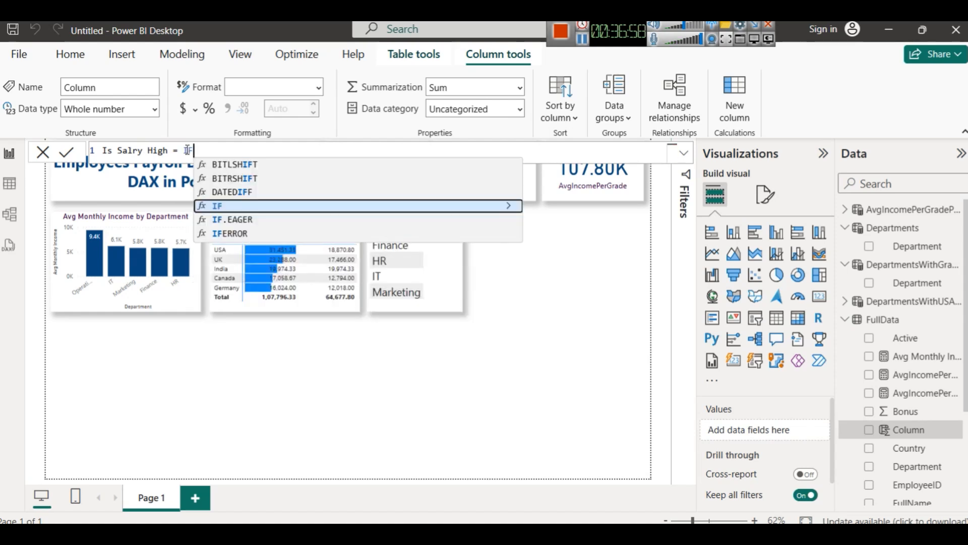
type("(")
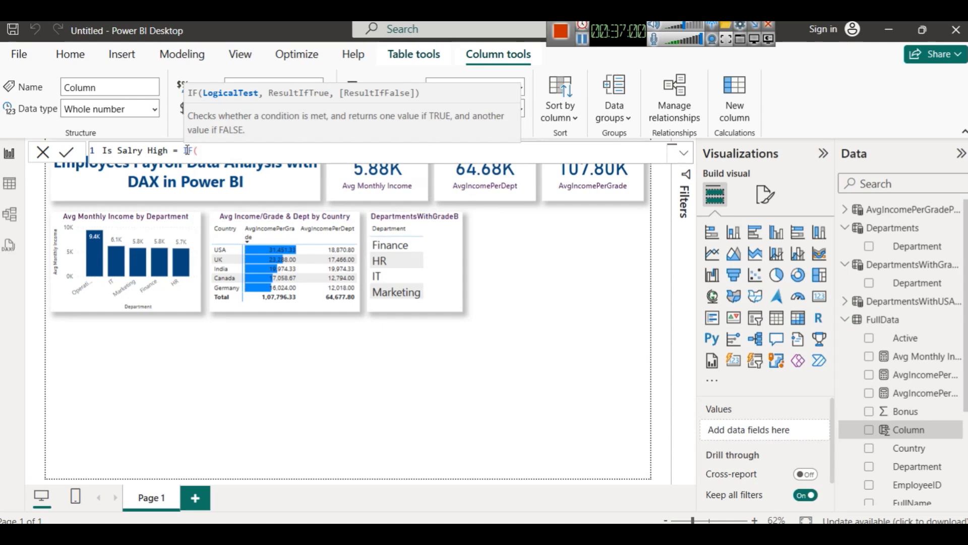
type("mont")
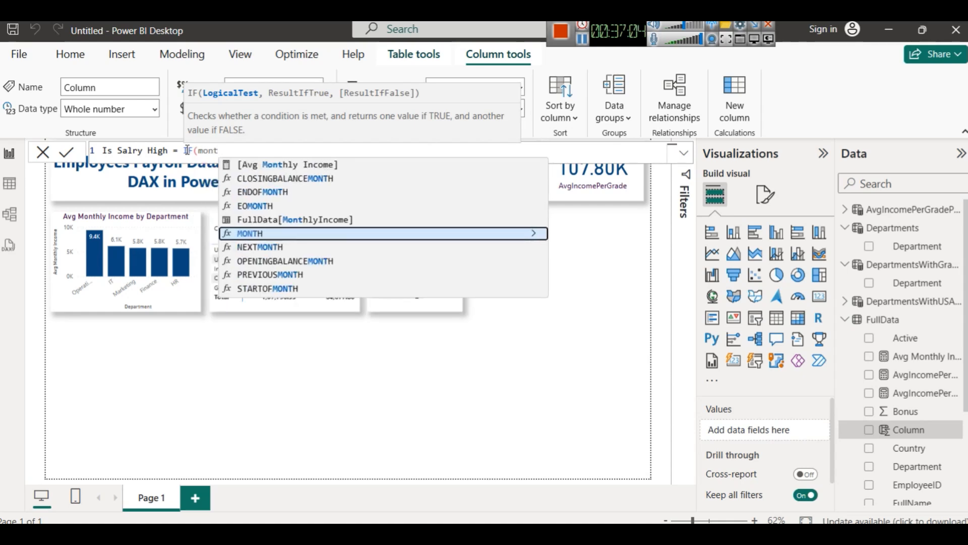
key("Up")
key("Up")
key("Up")
key("Up")
key("Up")
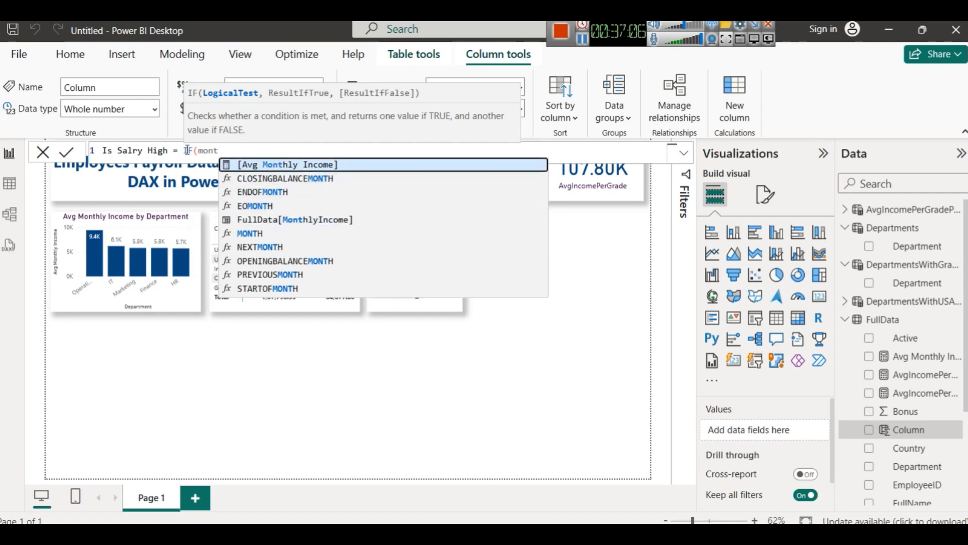
key("Tab")
key("BackSpace")
key("BackSpace")
key("BackSpace")
key("BackSpace")
key("BackSpace")
key("BackSpace")
key("BackSpace")
key("BackSpace")
key("BackSpace")
key("BackSpace")
key("BackSpace")
key("BackSpace")
key("BackSpace")
key("BackSpace")
key("BackSpace")
key("BackSpace")
key("BackSpace")
key("BackSpace")
key("BackSpace")
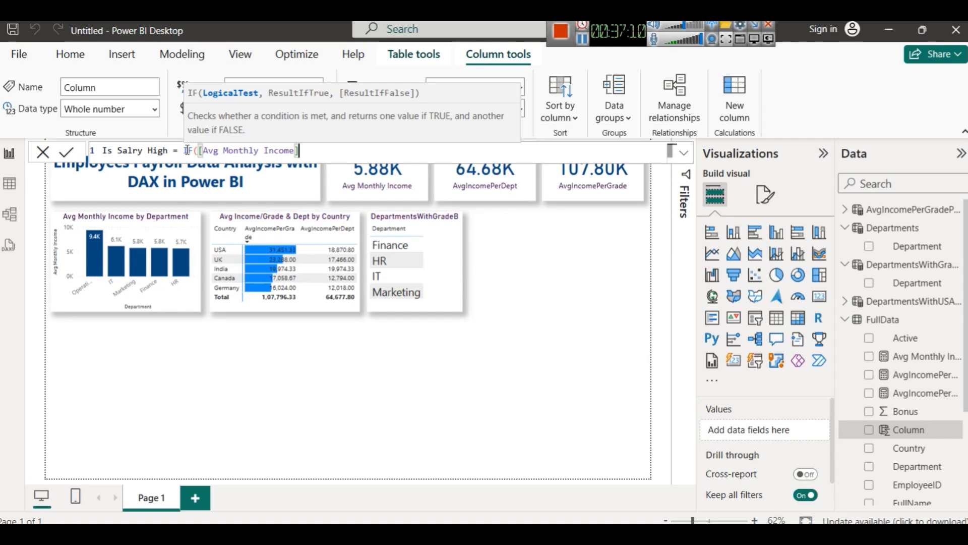
key("BackSpace")
key("BackSpace")
key("BackSpace")
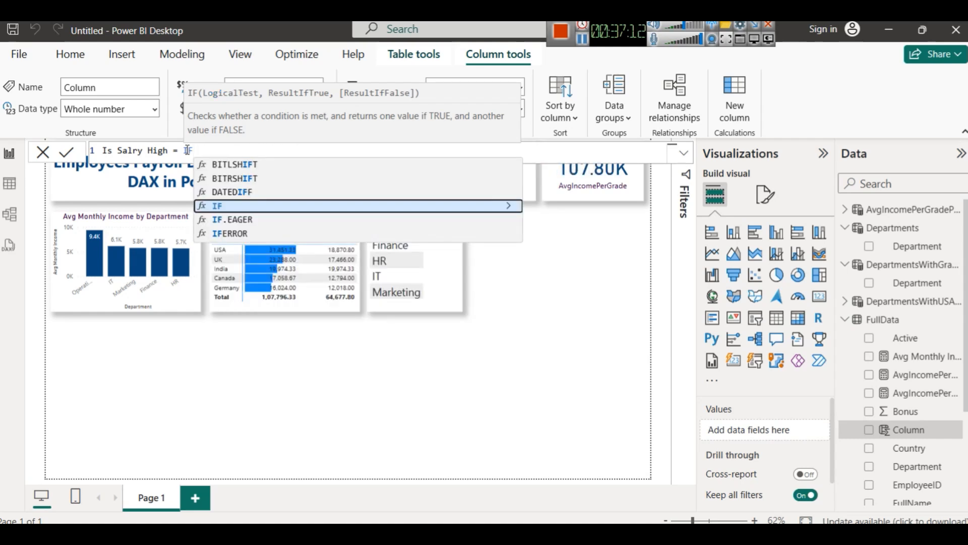
Step: Set the IF condition of the Is Salry High column to FullData[MonthlyIncome] > [Avg Monthly Income]
type("(fu")
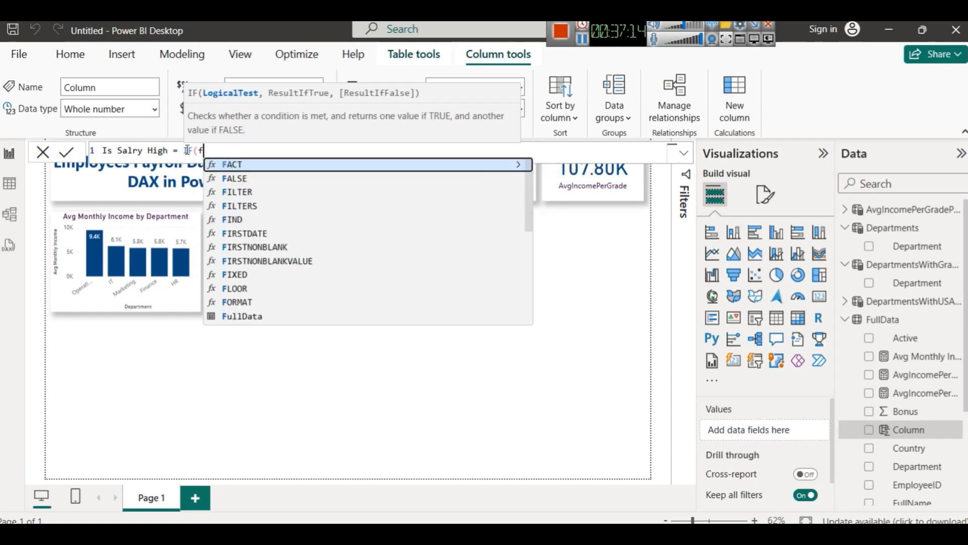
key("Down")
key("Down")
key("Down")
key("Down")
key("Down")
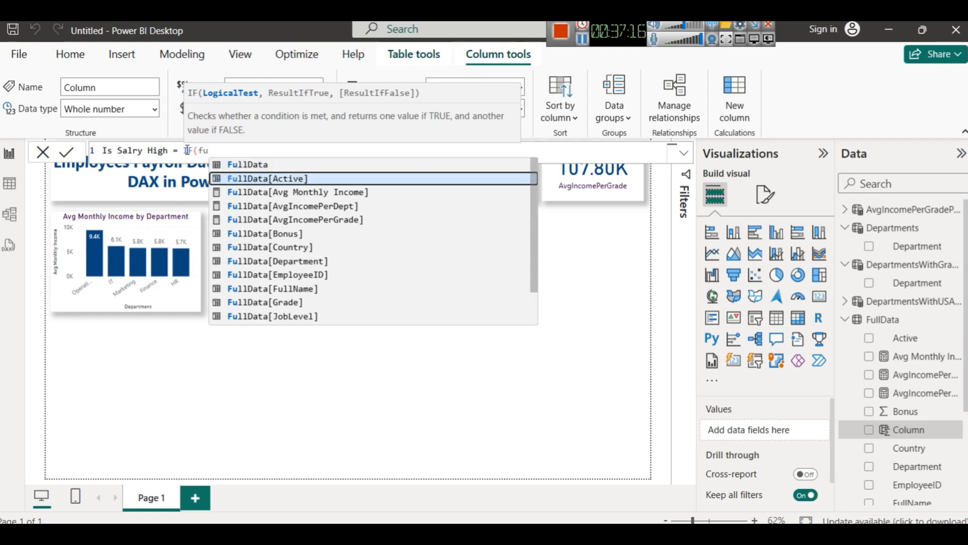
key("Down")
key("Down")
key("Down")
key("Down")
key("Down")
key("Down")
key("Down")
key("Down")
key("Down")
key("Down")
key("Down")
key("Down")
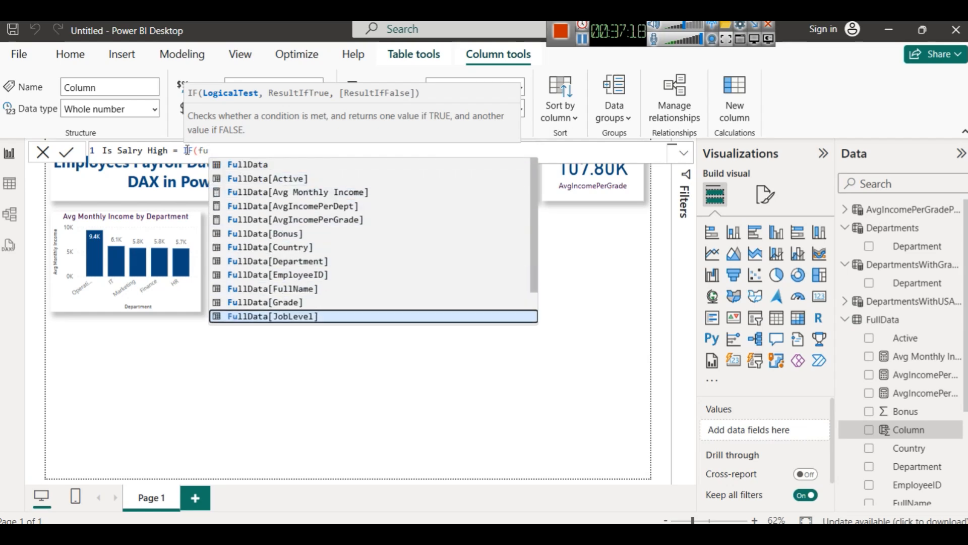
key("Up")
key("Tab")
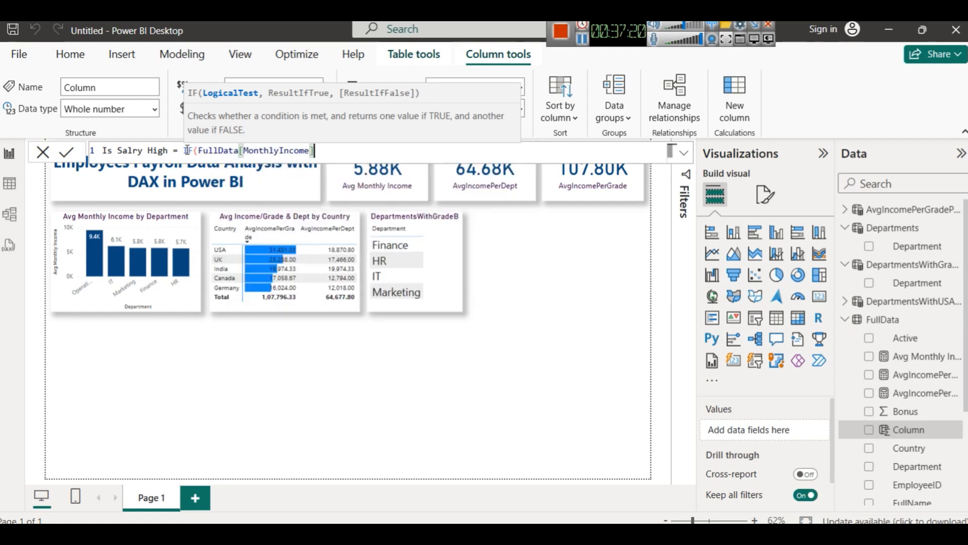
type("> av")
key("Up")
key("Up")
key("Up")
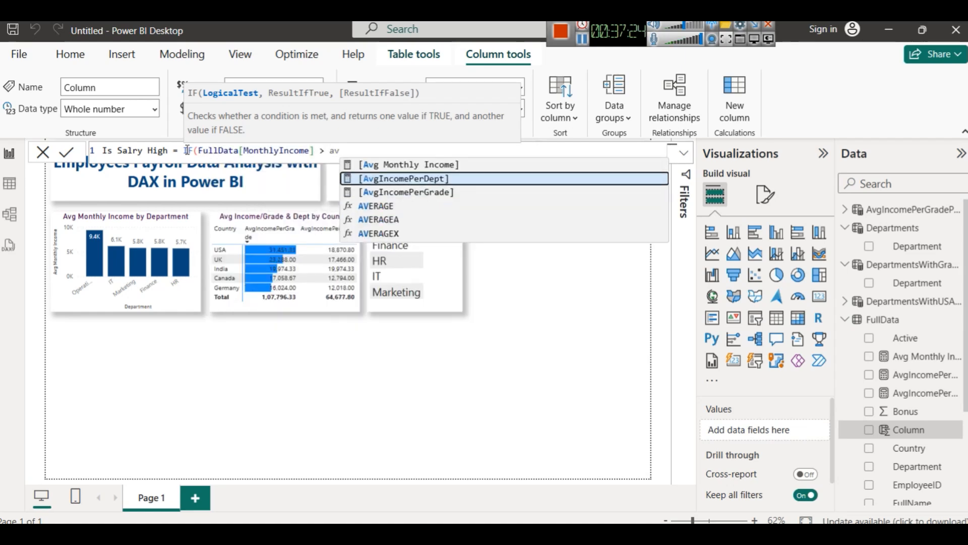
key("Tab")
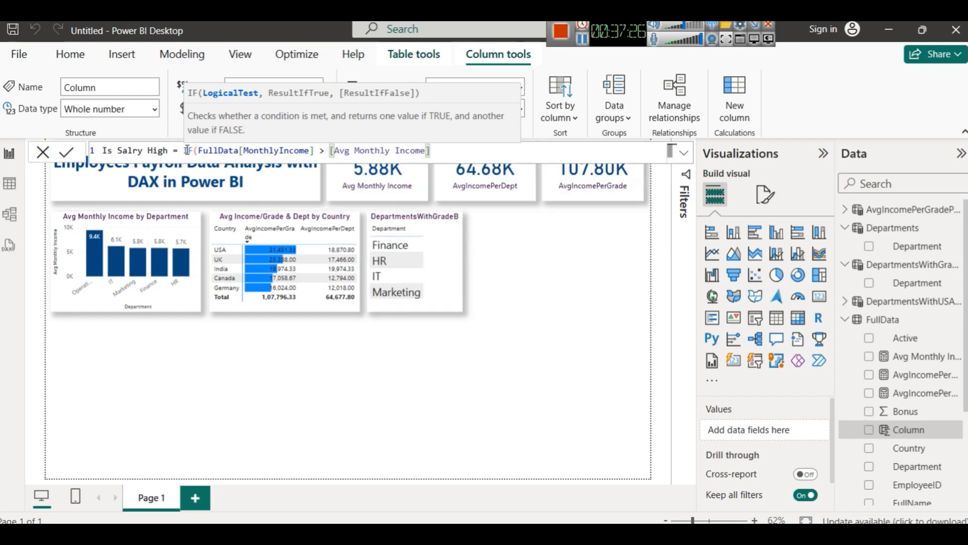
Step: Complete the Is Salry High formula with TRUE() and FALSE() as its results and commit the column
type(", True")
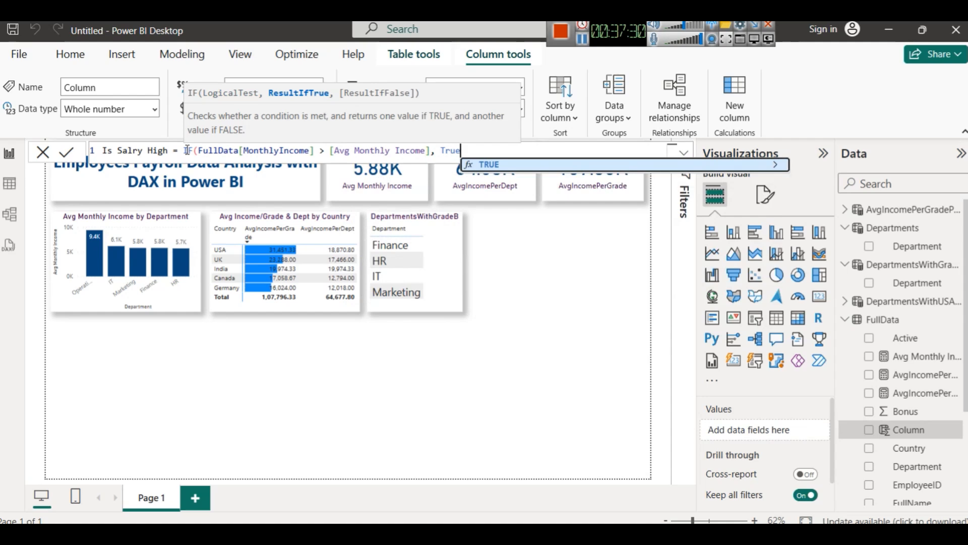
key("Tab")
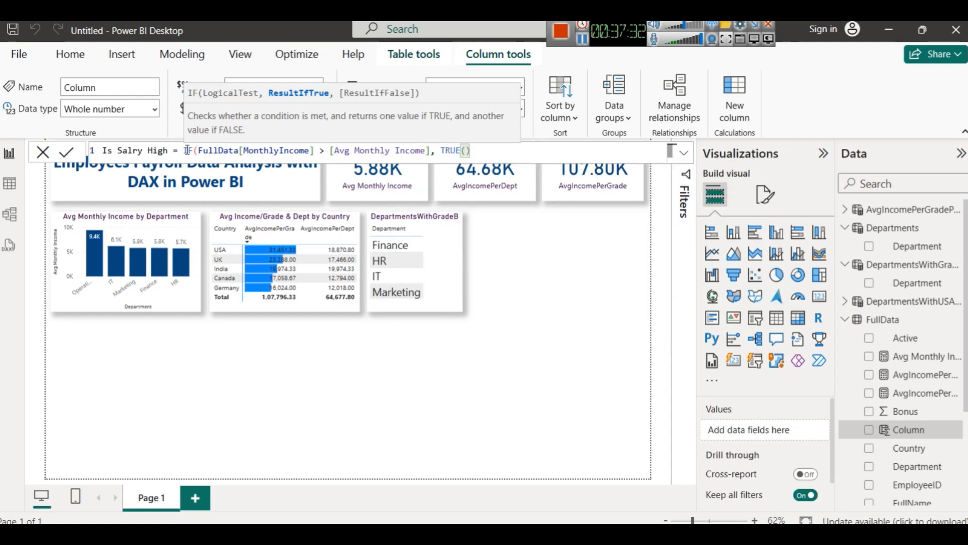
type(", ")
type("False")
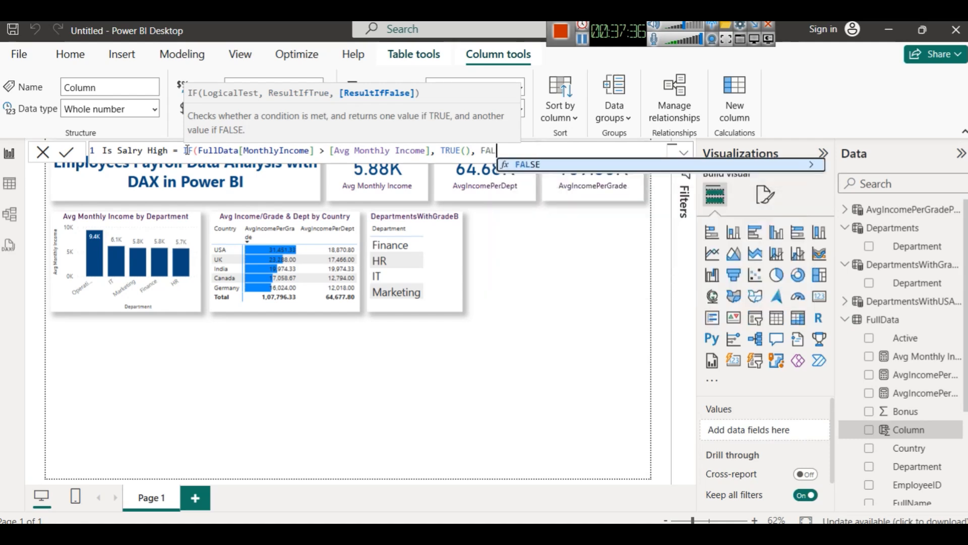
key("Tab")
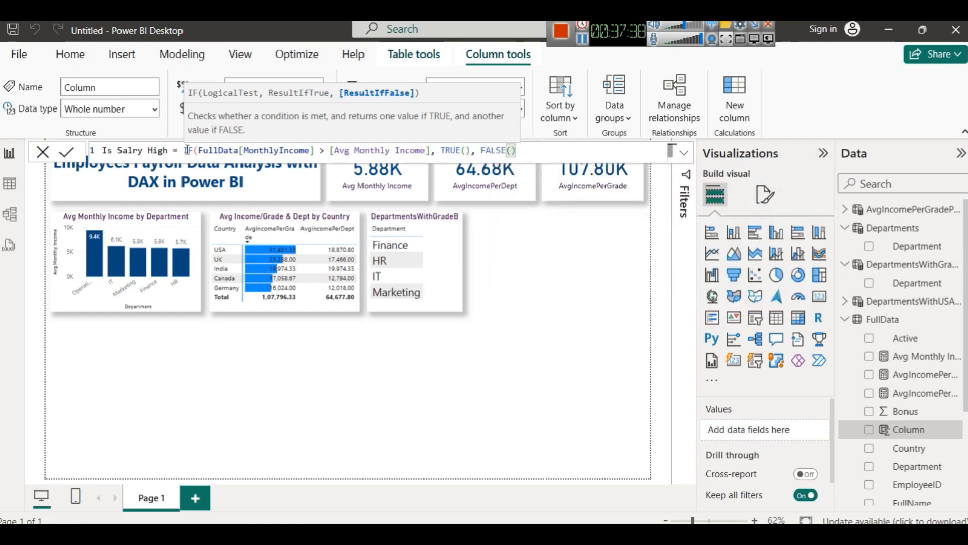
type(")")
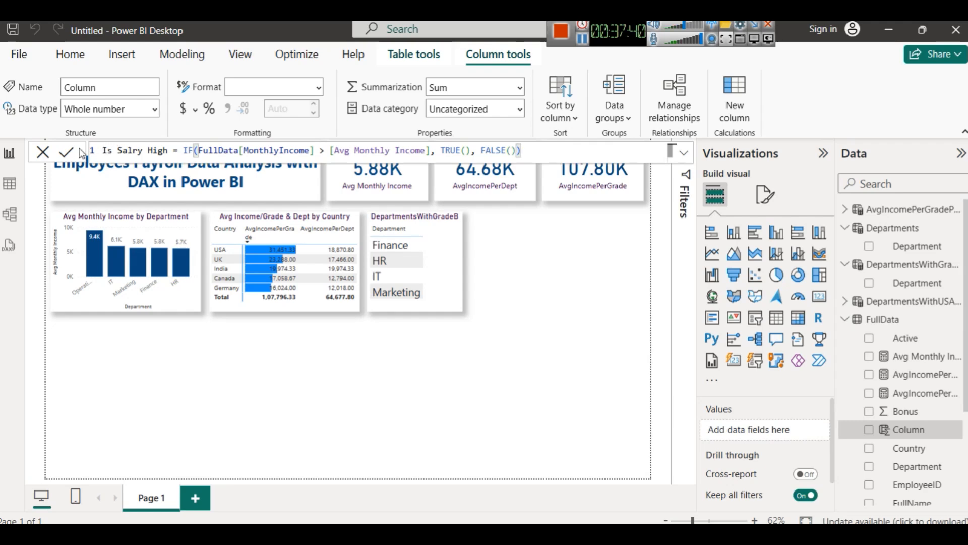
left_click(59, 151)
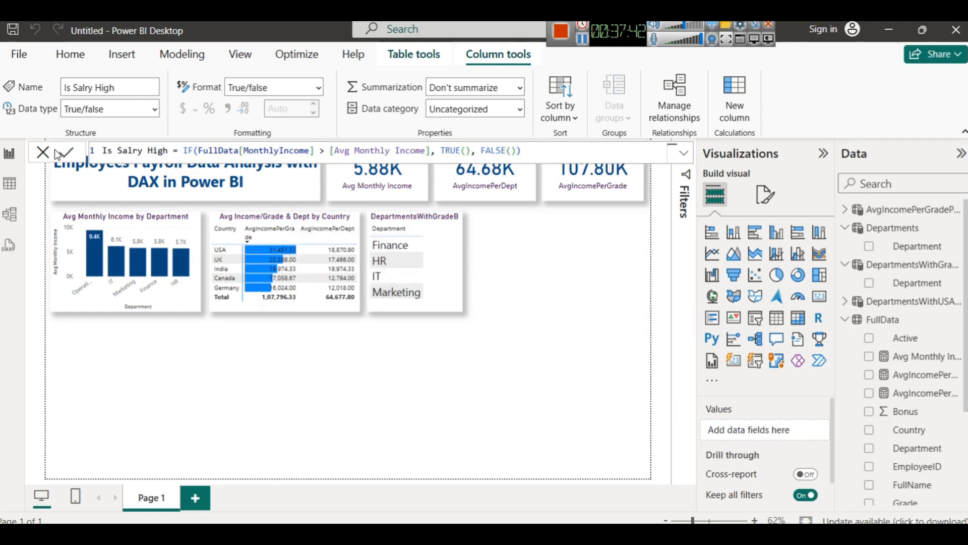
Step: Open the FullData table in the table view and examine the Is Salry High values across all rows
left_click(9, 183)
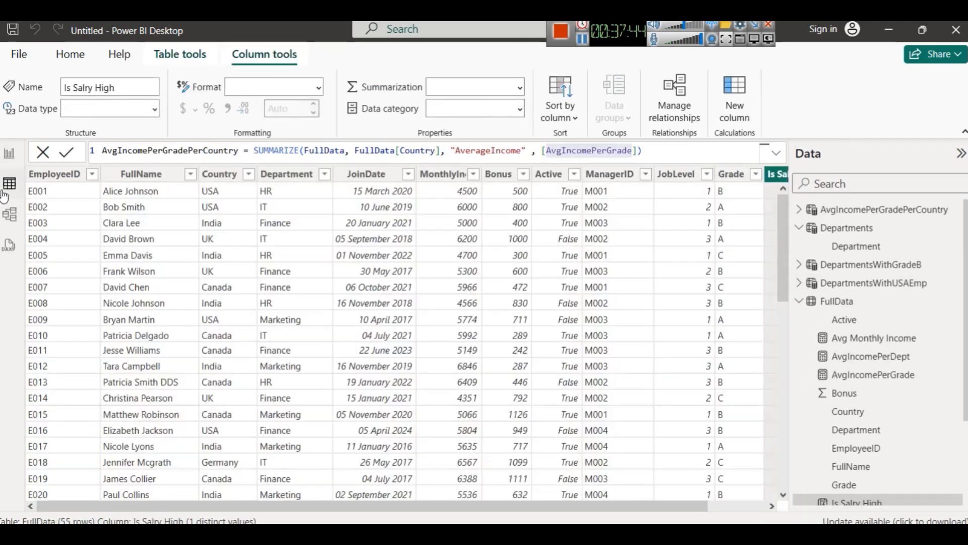
left_click_drag(600, 507, 703, 471)
scroll(697, 356, "down", 4)
scroll(697, 356, "down", 8)
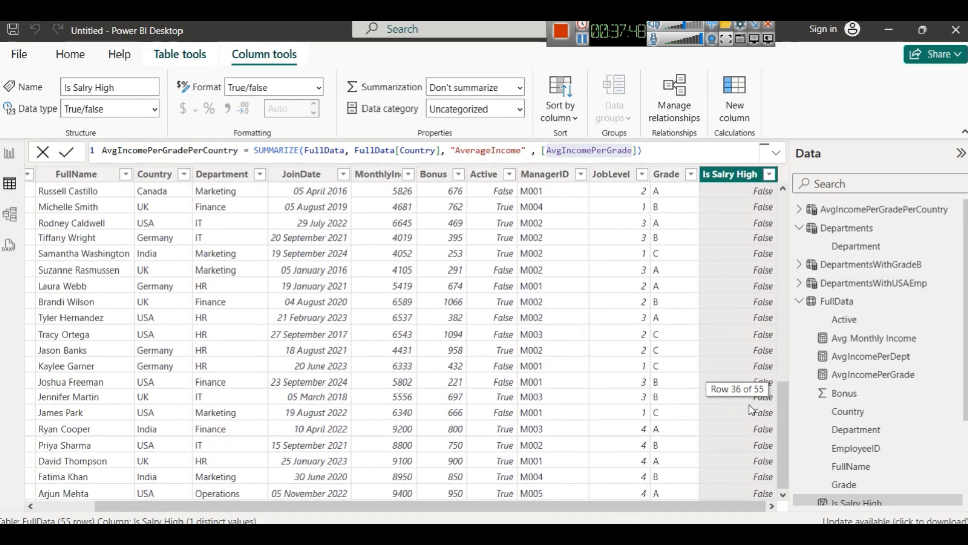
scroll(749, 404, "up", 12)
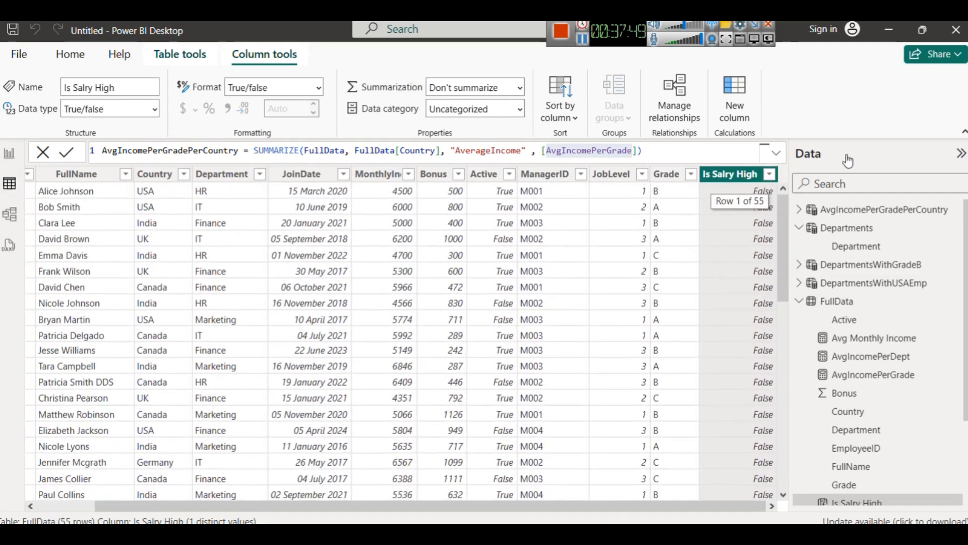
Step: Check the filter values available for the Is Salry High column and return to the report view
left_click(769, 174)
left_click(939, 323)
left_click(9, 153)
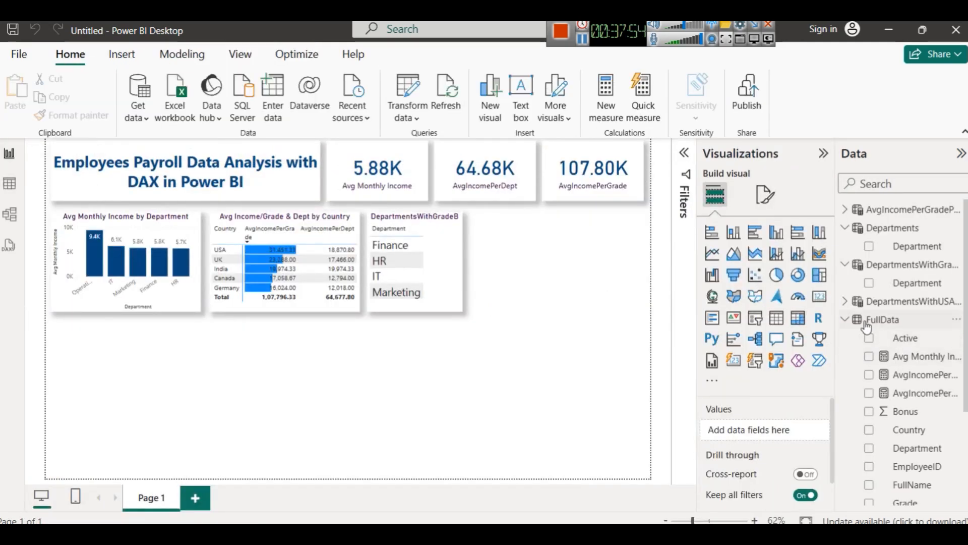
Step: Replace [Avg Monthly Income] with 516666 in the Is Salry High condition and commit the formula
left_click(882, 323)
scroll(896, 396, "down", 3)
left_click(904, 386)
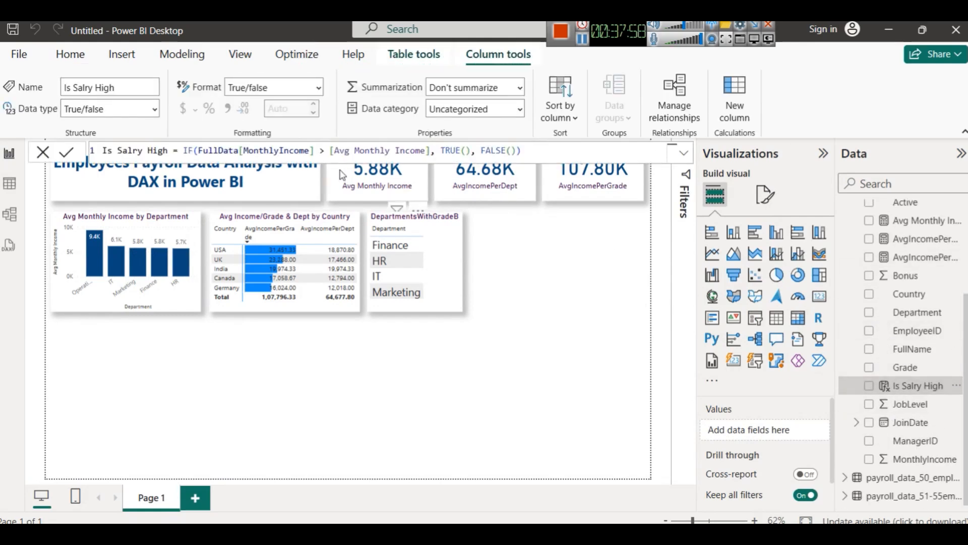
left_click(254, 150)
left_click(330, 150)
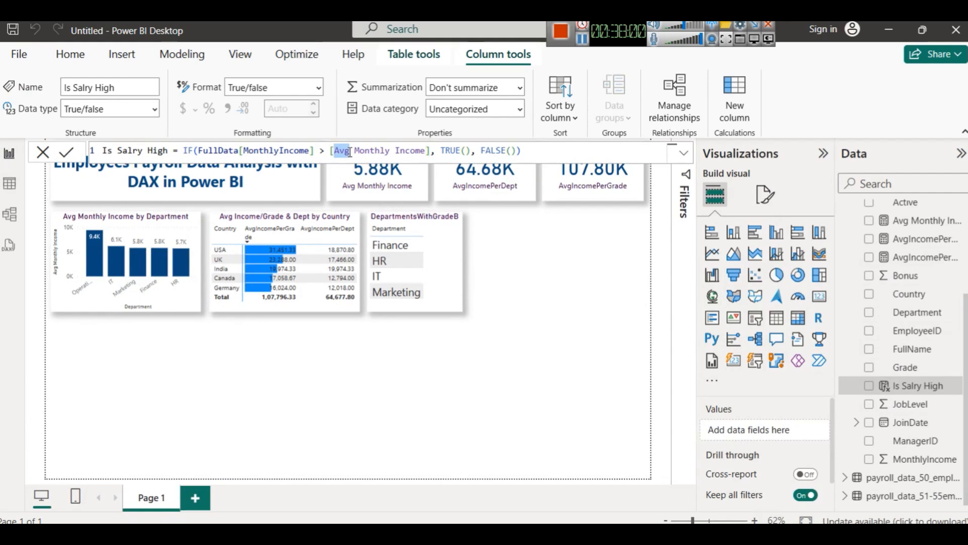
key("shift+Right")
key("shift+Right")
key("shift+Right")
key("shift+Right")
key("shift+Right")
key("shift+Right")
key("shift+Right")
key("shift+Right")
key("shift+Right")
key("shift+Right")
key("shift+Right")
key("shift+Right")
key("shift+Right")
key("shift+Right")
key("shift+Right")
key("shift+Right")
key("shift+Right")
key("shift+Right")
key("shift+Right")
key("shift+Right")
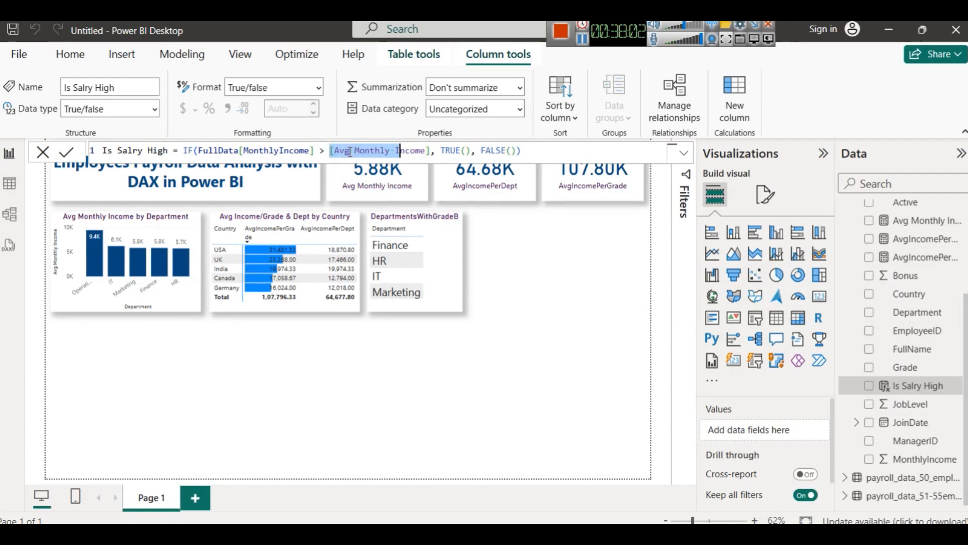
key("BackSpace")
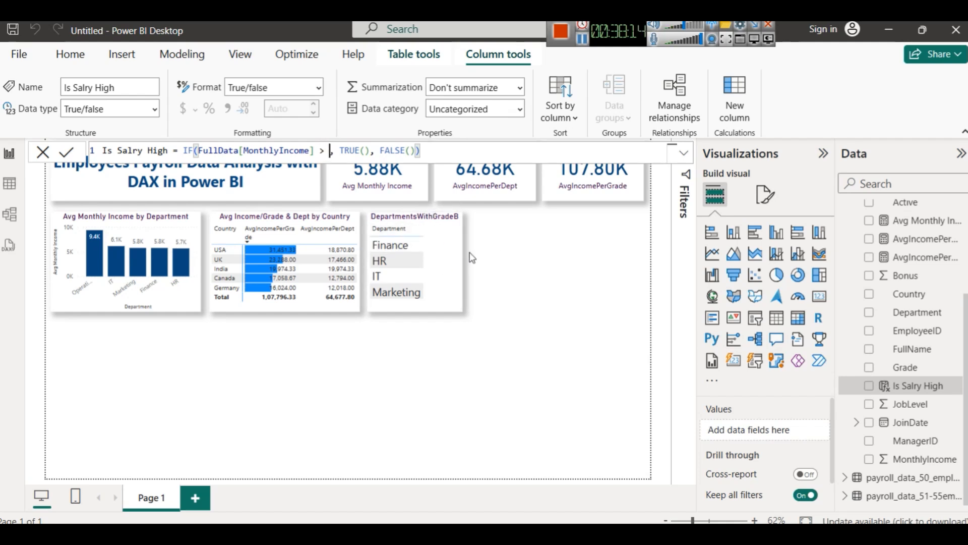
type("516666")
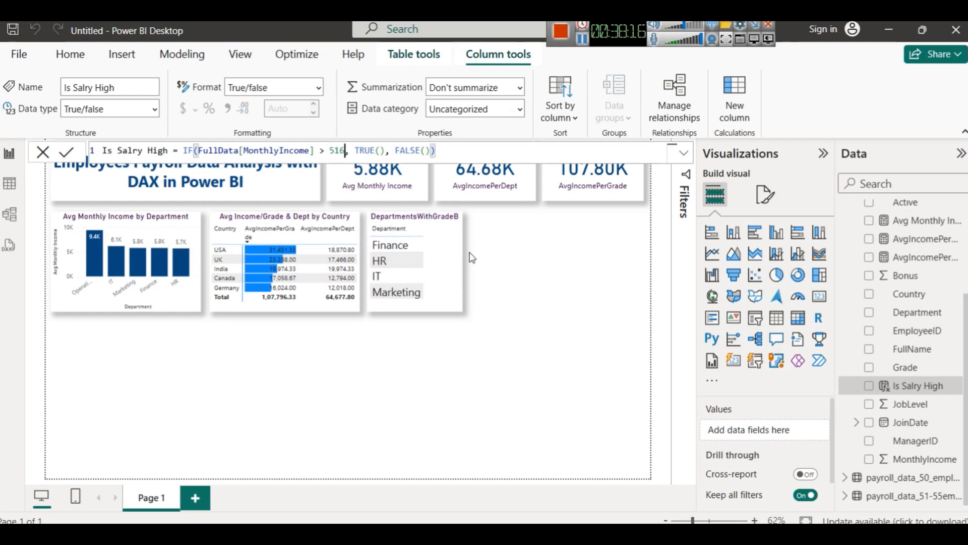
left_click(67, 152)
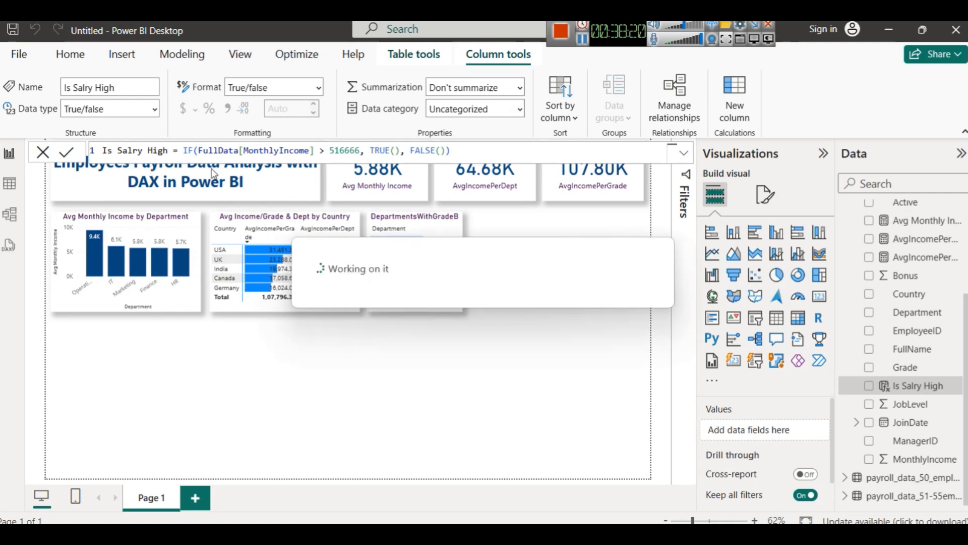
Step: Open the table view and compare the MonthlyIncome values with the Is Salry High results
left_click(9, 183)
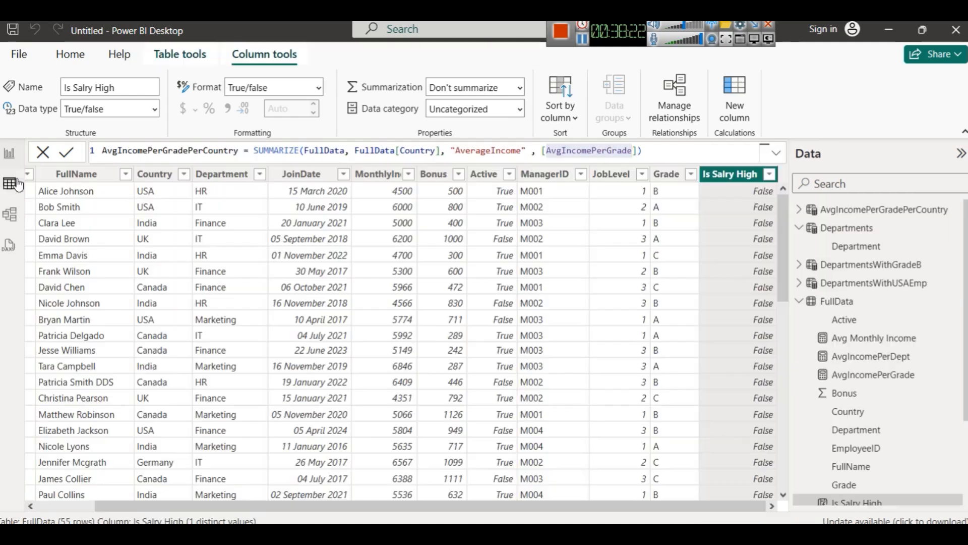
scroll(721, 265, "down", 1)
scroll(721, 264, "up", 1)
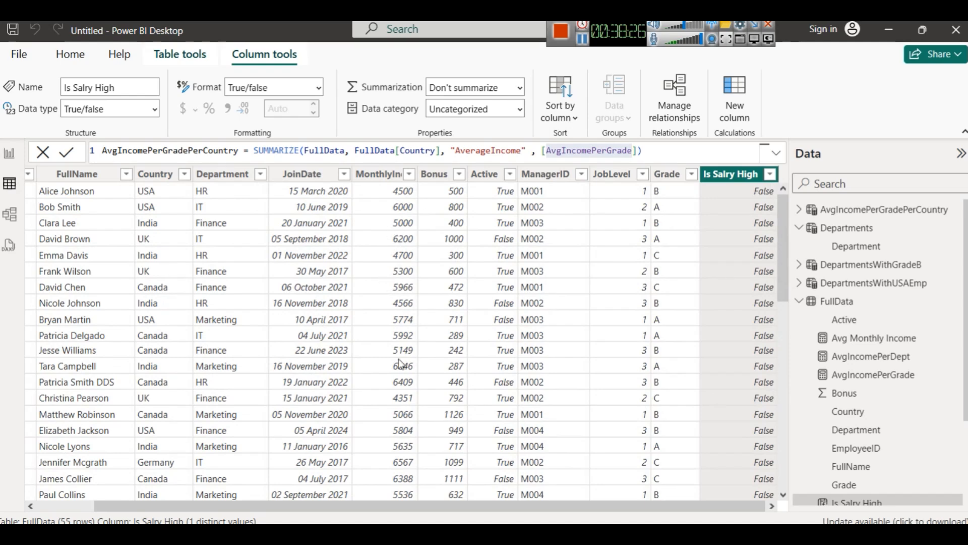
left_click(401, 322)
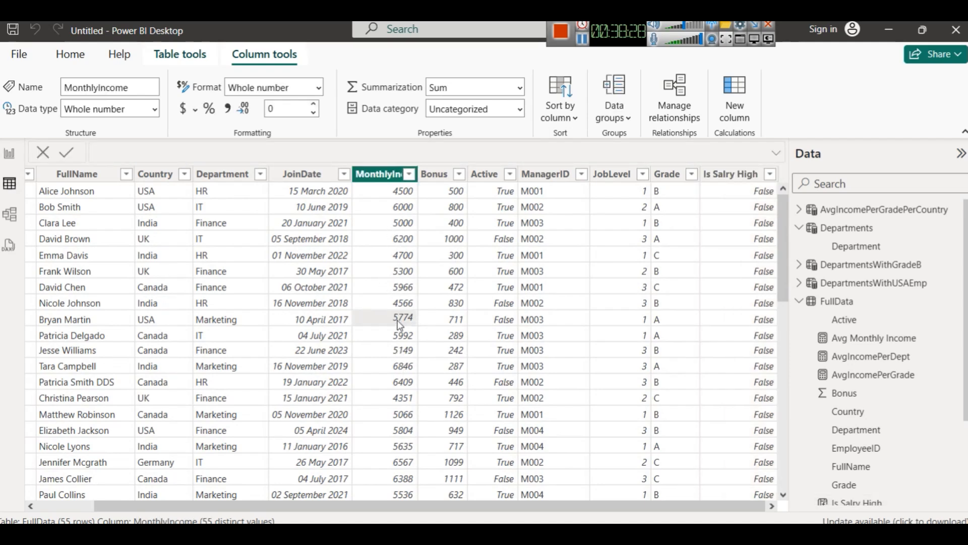
Step: Set the income threshold in the Is Salry High formula to 5774, commit it and check the column's filter values
left_click(731, 170)
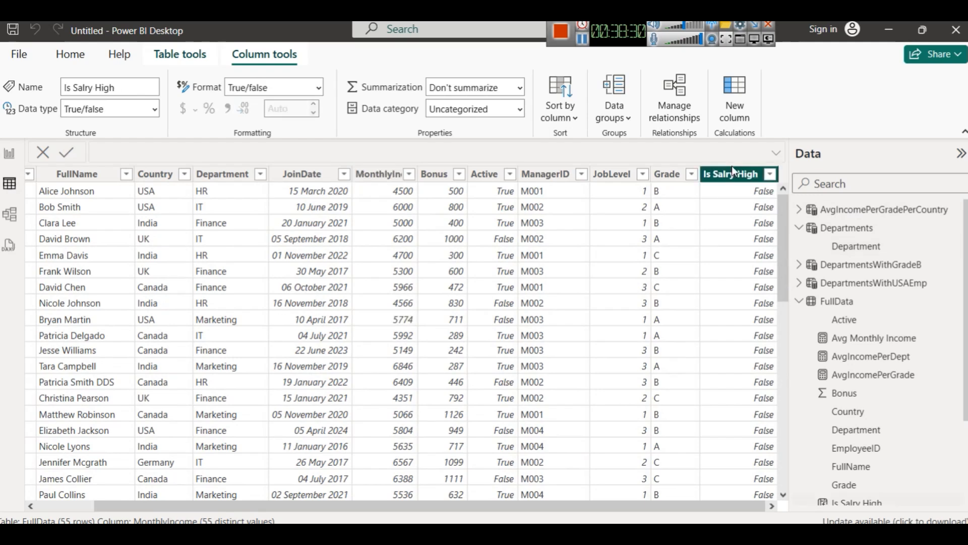
double_click(339, 151)
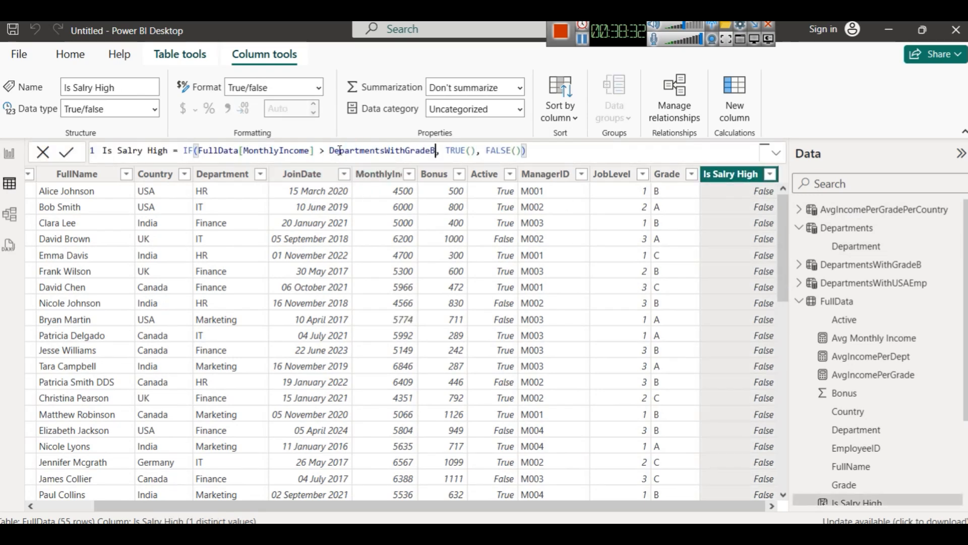
type("5774")
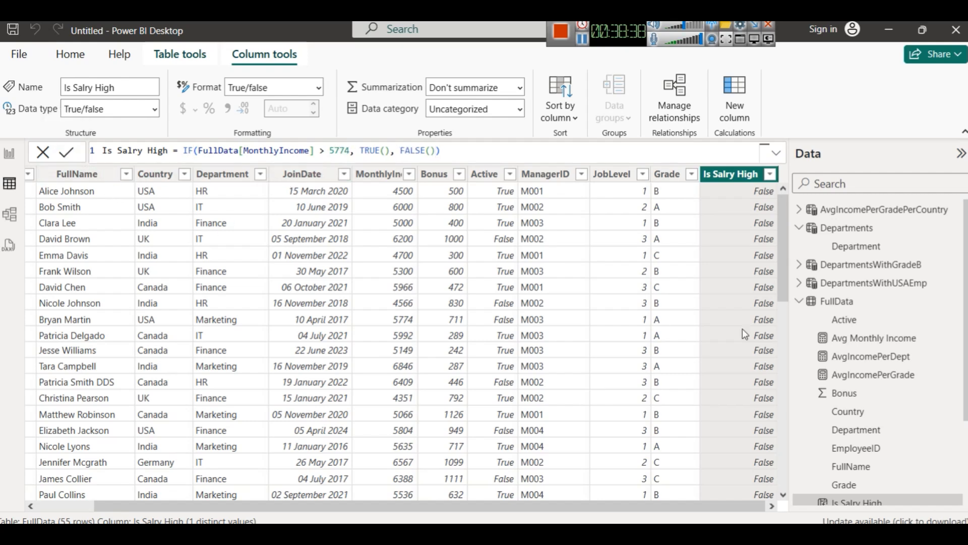
left_click(770, 175)
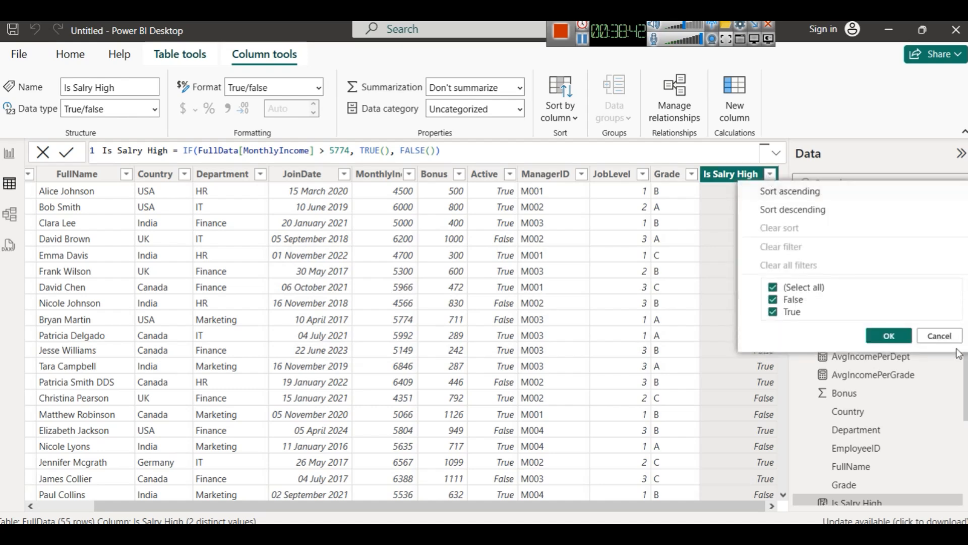
left_click(942, 335)
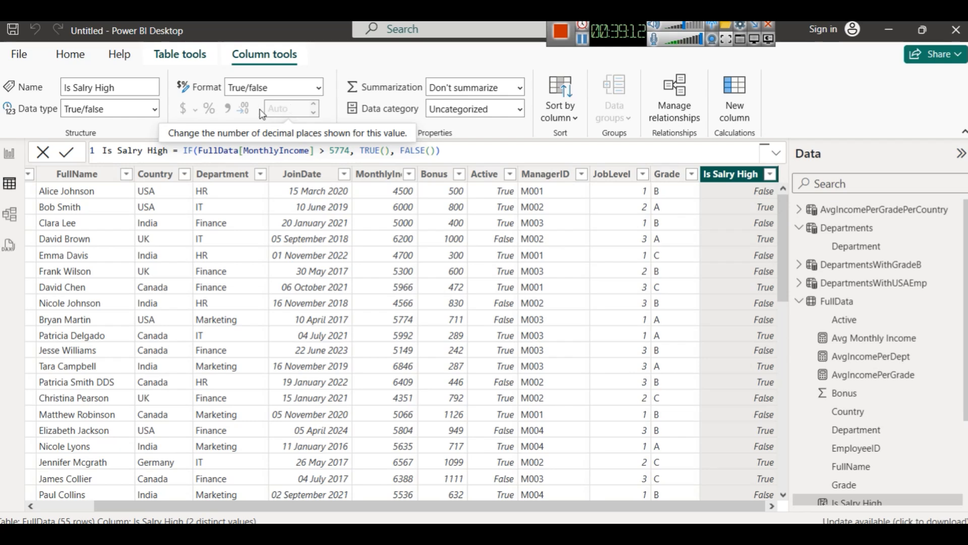
left_click(366, 150)
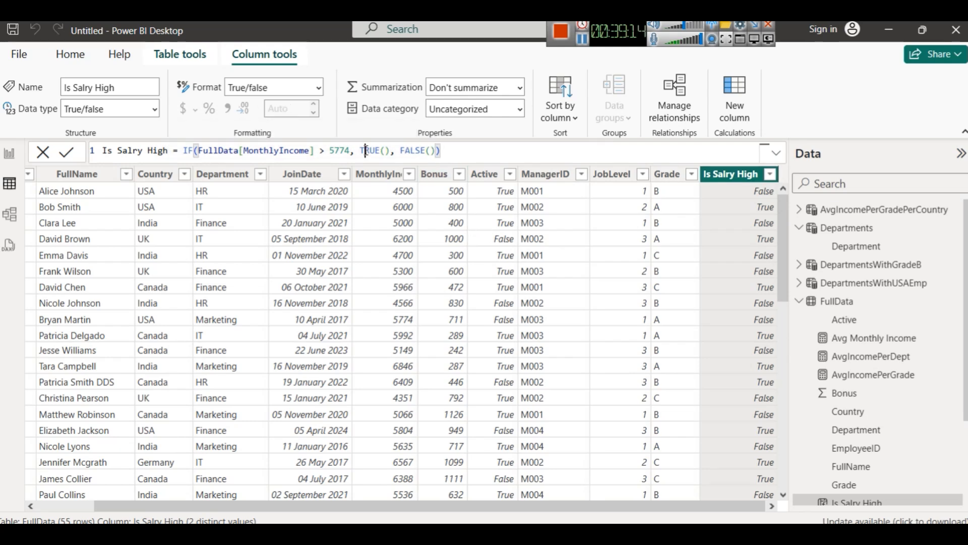
double_click(366, 150)
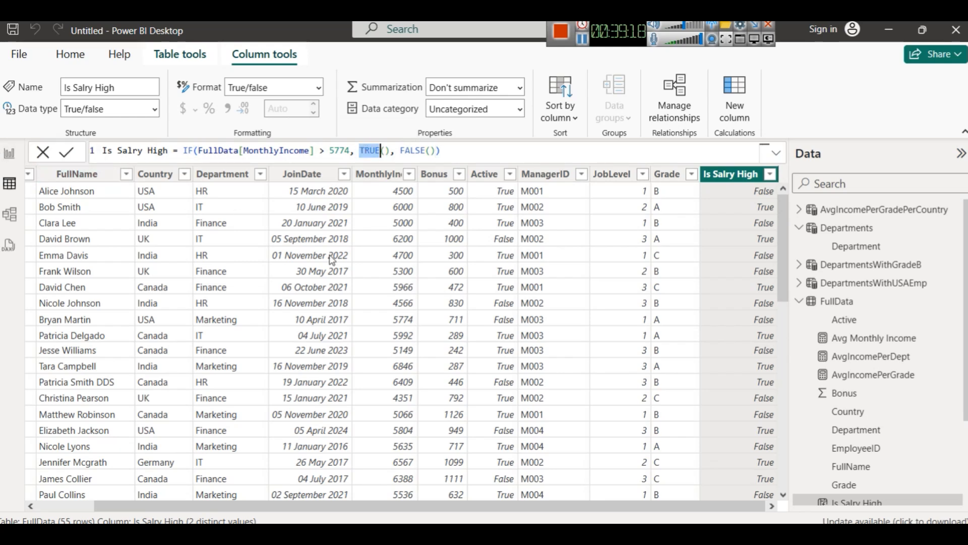
Step: Switch to the practice questions page in the browser and copy the complete JobLevelInfo formula
mouse_move(527, 534)
left_click(438, 460)
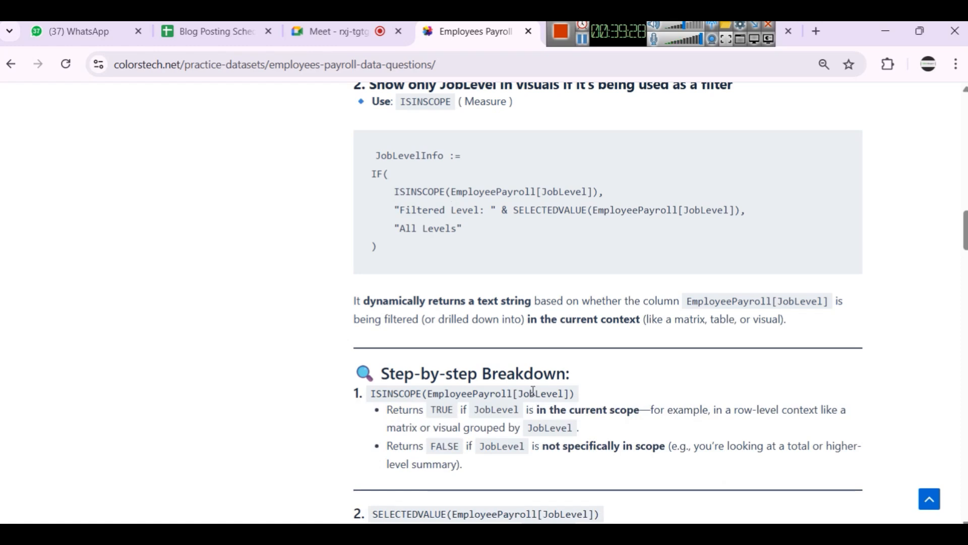
left_click_drag(373, 154, 458, 275)
key("ctrl+c")
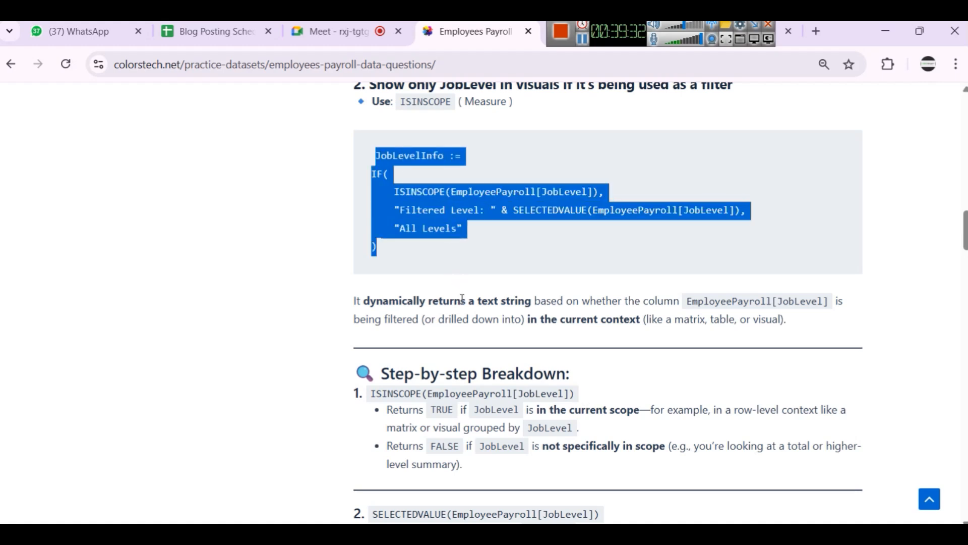
Step: Switch back to Power BI and create a new measure in the FullData table from the copied JobLevelInfo formula
mouse_move(493, 533)
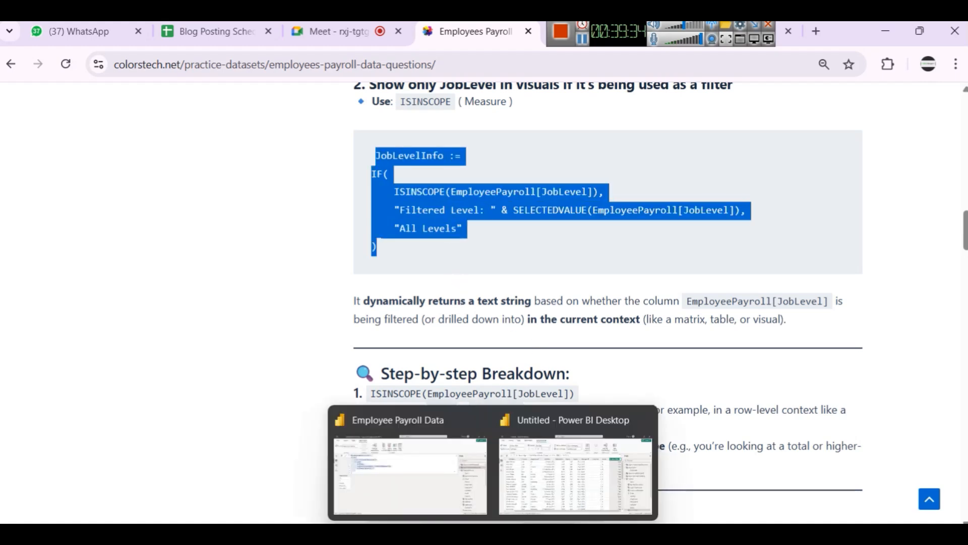
left_click(575, 474)
left_click(10, 153)
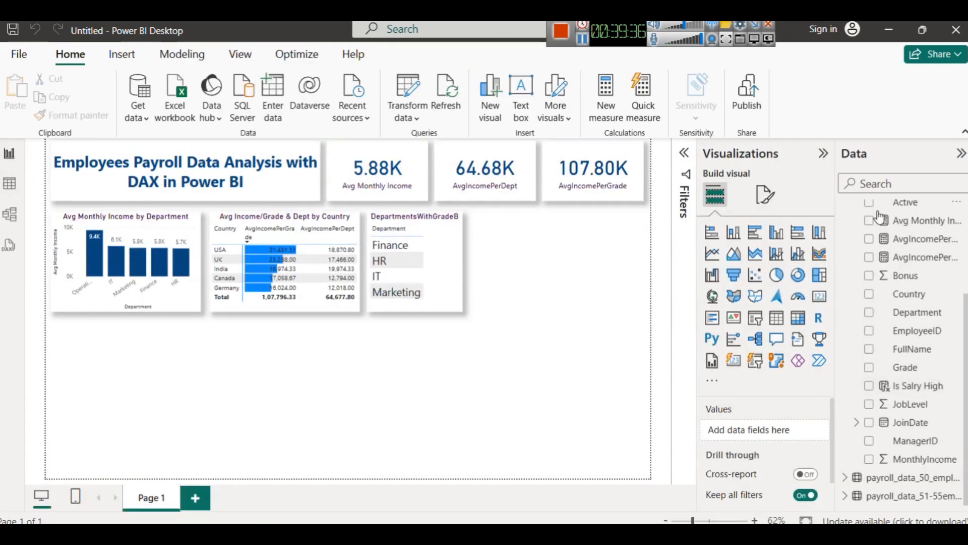
scroll(892, 303, "up", 3)
right_click(854, 320)
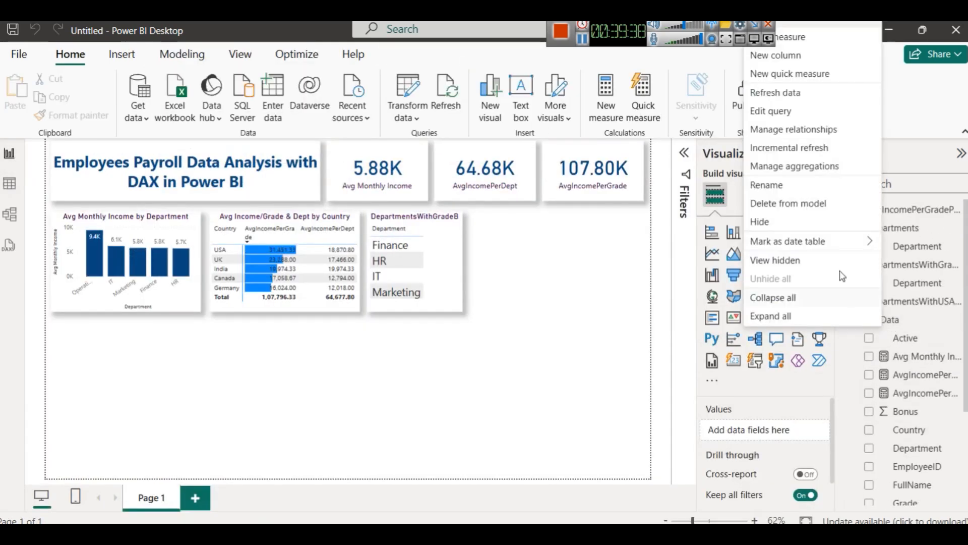
left_click(813, 41)
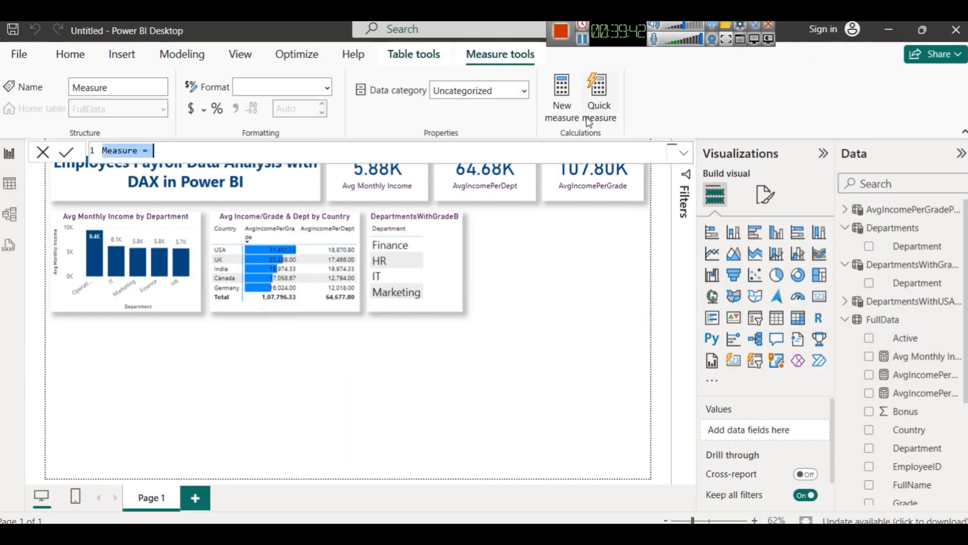
key("ctrl+v")
Step: Replace the EmployeePayroll table with FullData in the ISINSCOPE and SELECTEDVALUE arguments of the JobLevelInfo formula
double_click(197, 178)
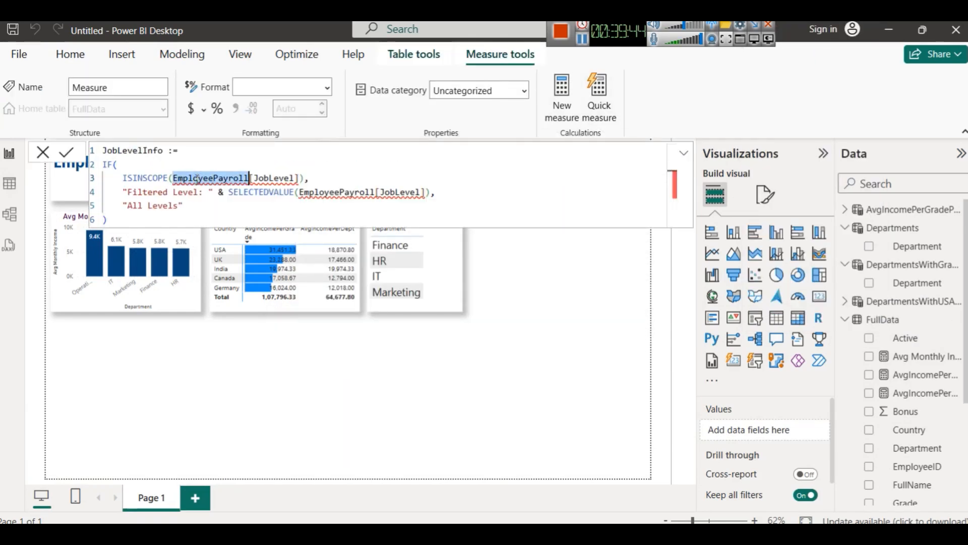
type("Fu")
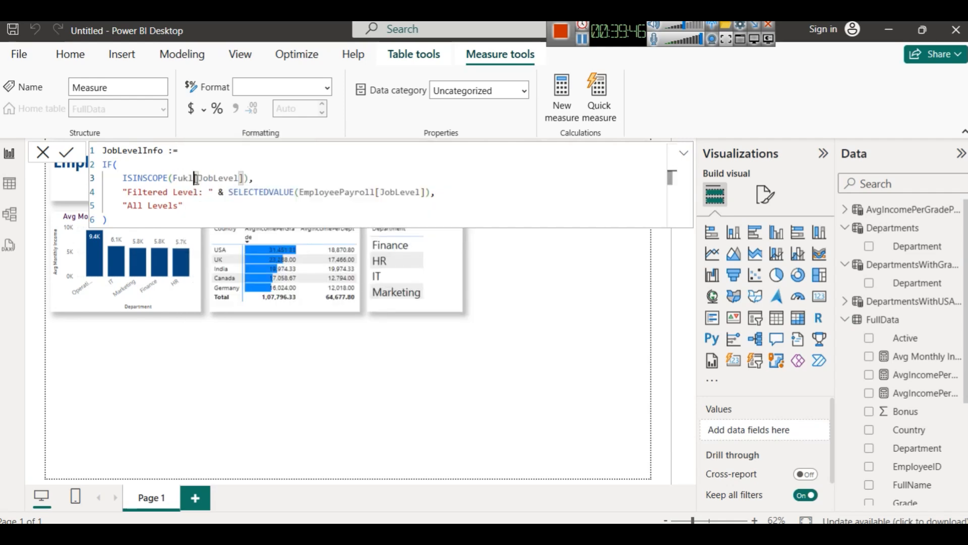
type("llData")
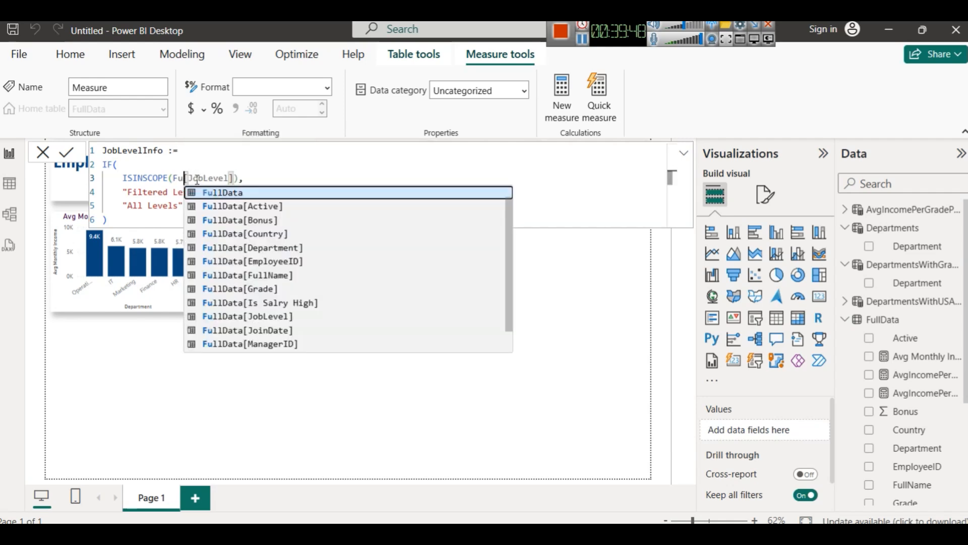
key("Escape")
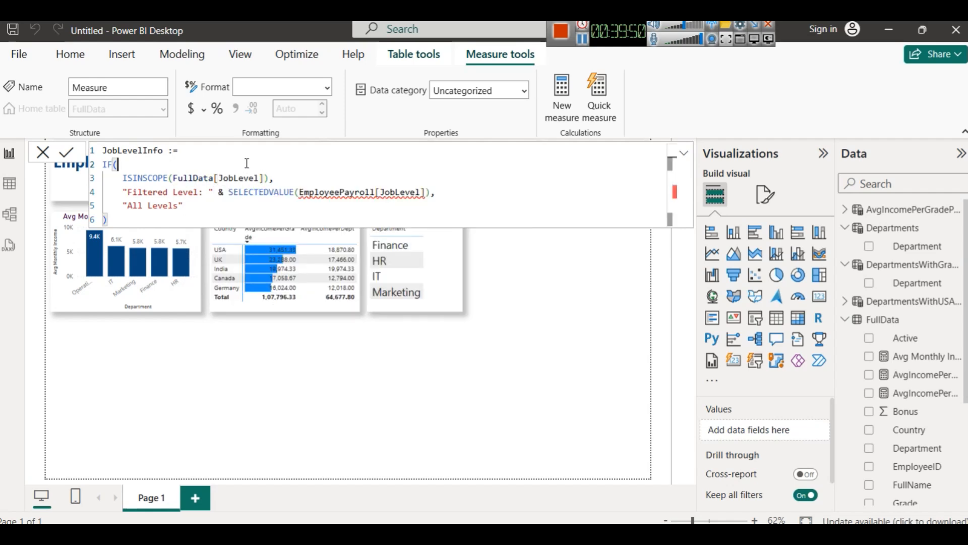
double_click(240, 177)
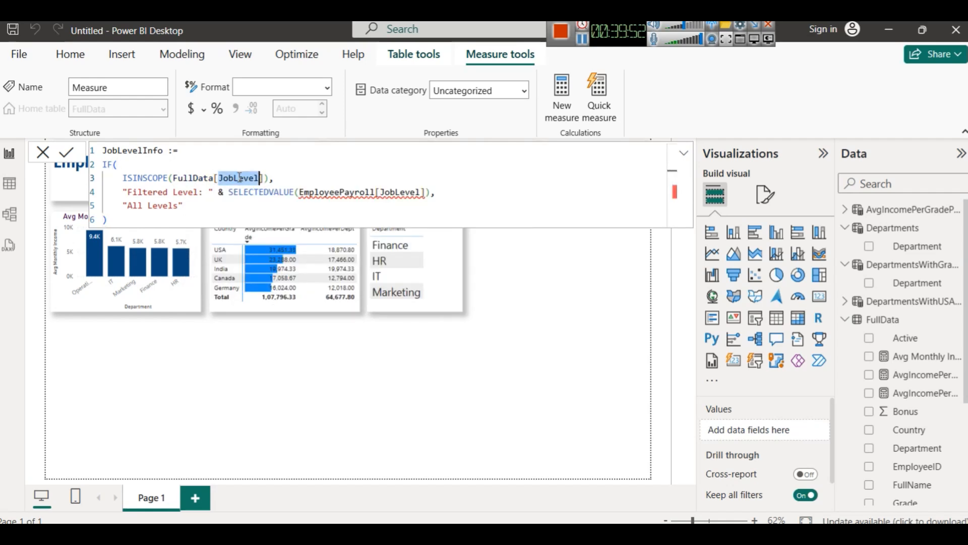
double_click(341, 193)
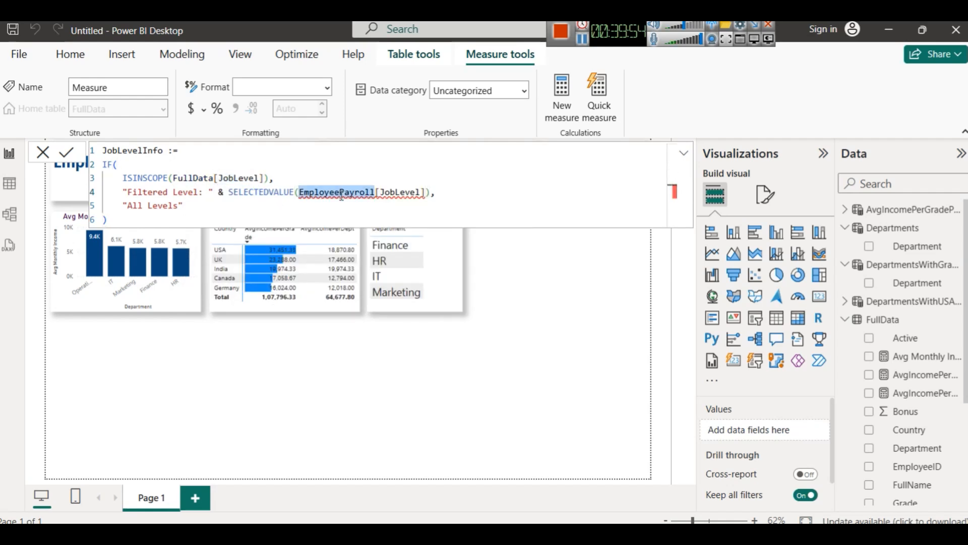
type("Fu")
key("Tab")
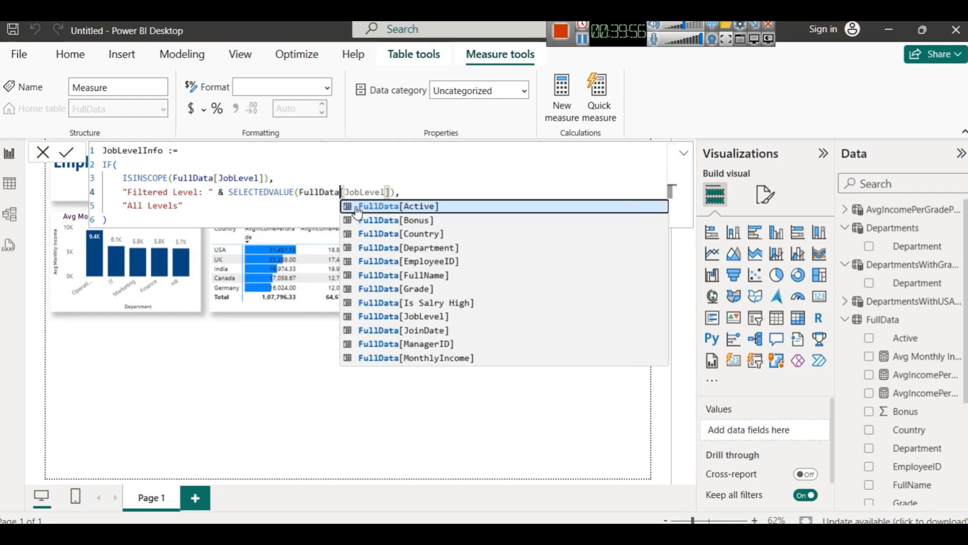
Step: Examine the ISINSCOPE condition and the "Filtered Level: " result text in the JobLevelInfo formula
left_click(169, 179)
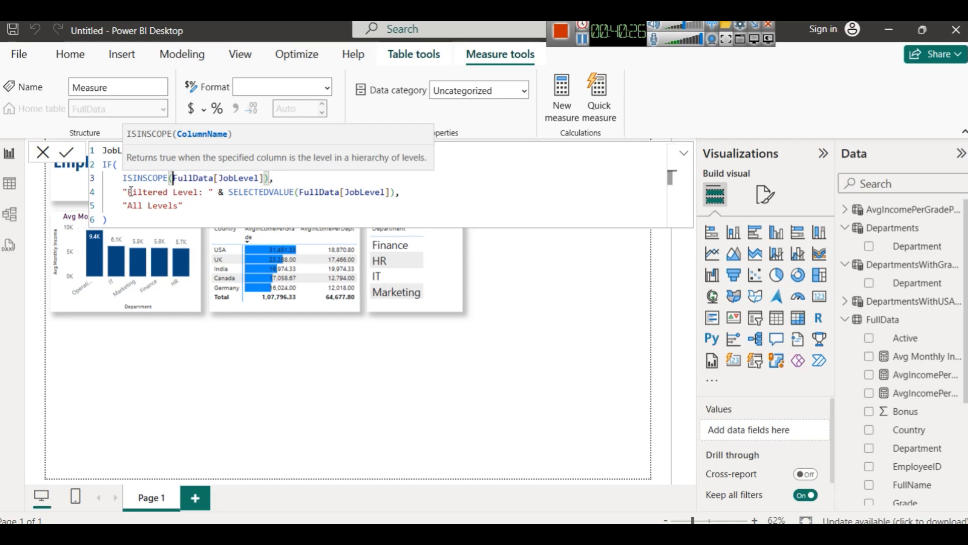
left_click_drag(128, 192, 201, 192)
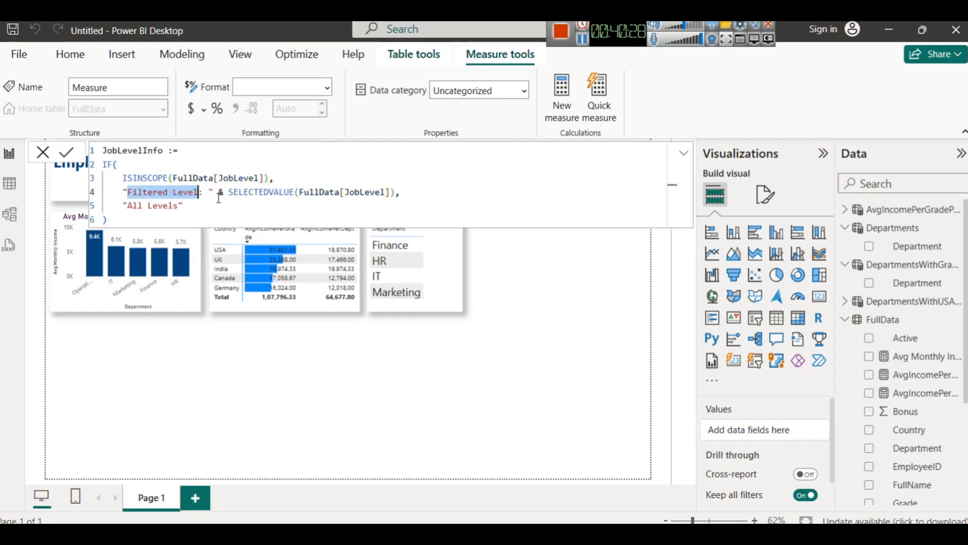
left_click(225, 196)
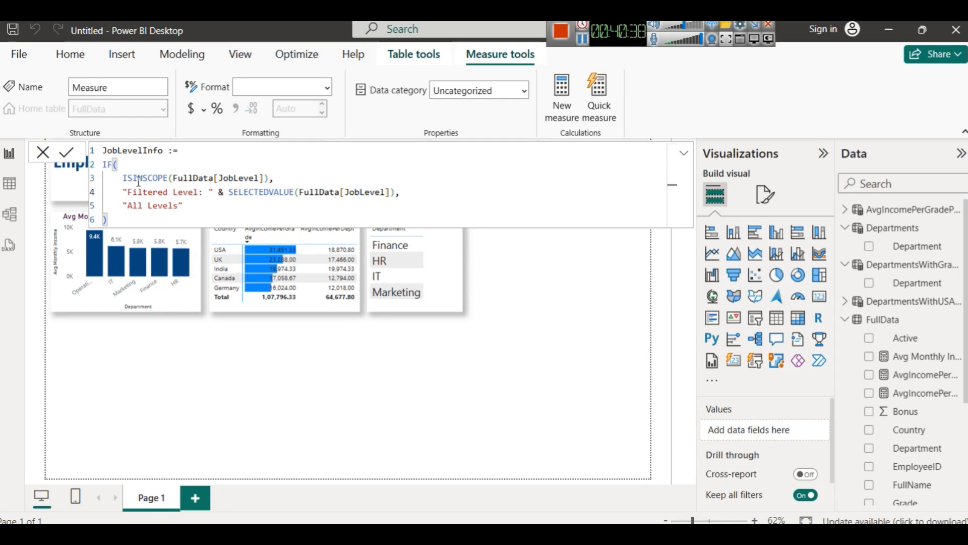
Step: Change the := operator after JobLevelInfo to = and commit the measure
left_click(173, 151)
key("BackSpace")
key("BackSpace")
left_click(66, 155)
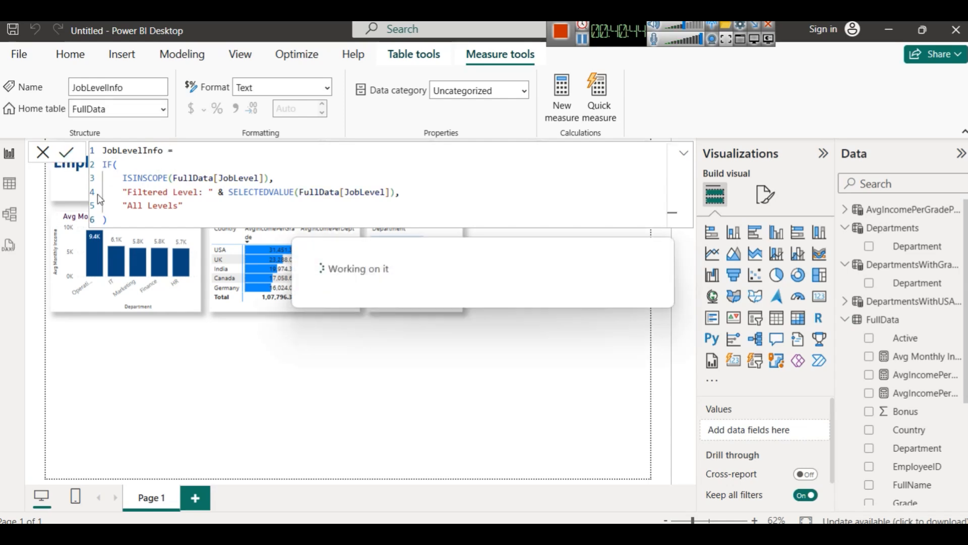
left_click(489, 355)
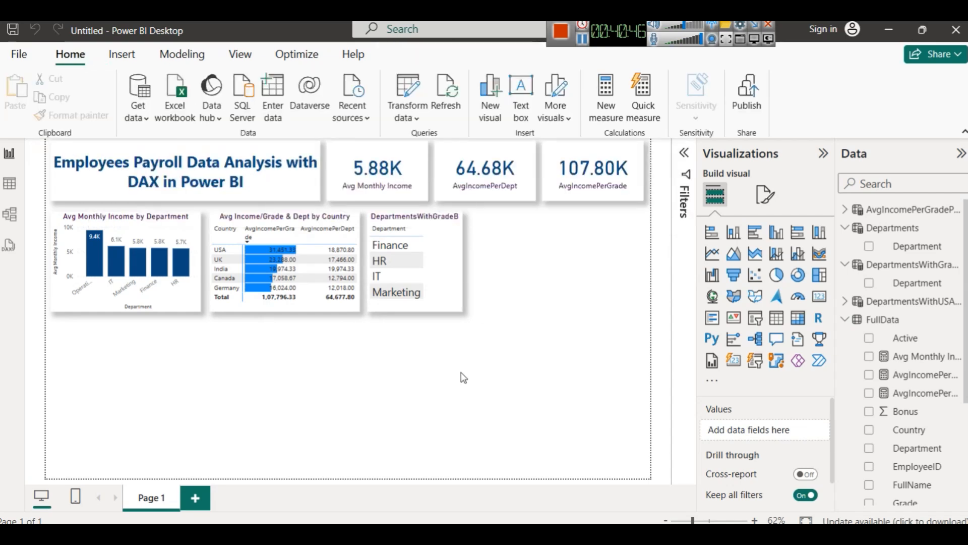
Step: Convert the Avg Income/Grade & Dept by Country matrix into a table and deselect it
left_click(266, 223)
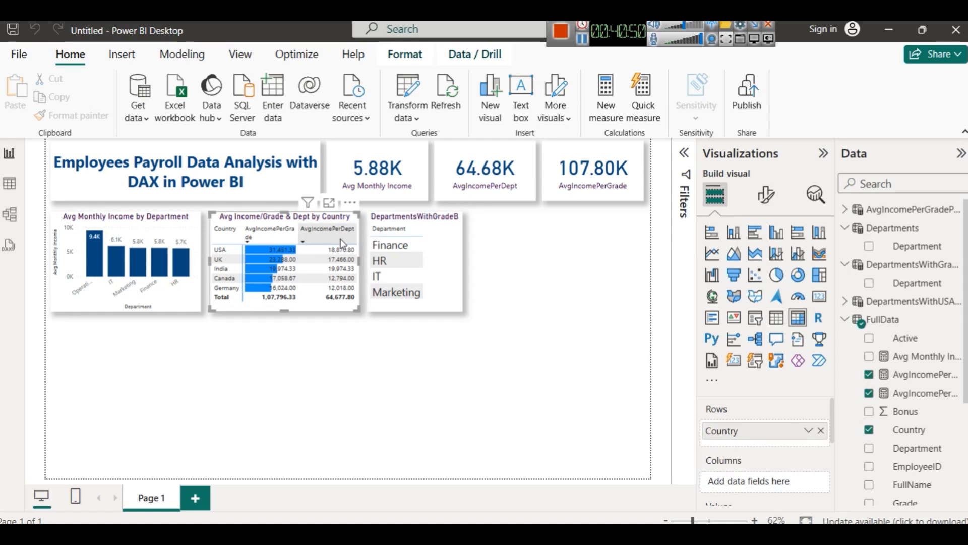
left_click(777, 319)
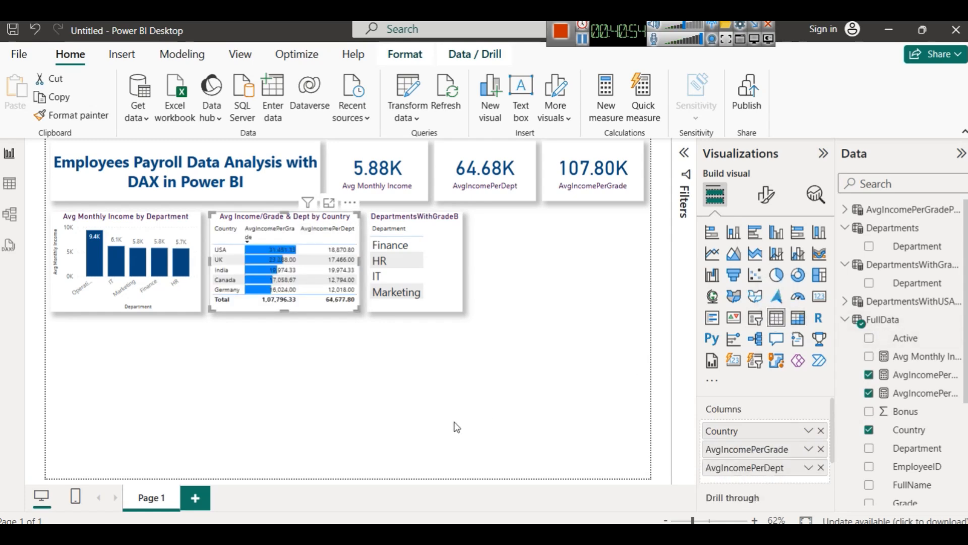
left_click(454, 423)
Step: Insert an empty table visual and place it beside DepartmentsWithGradeB, filling the rest of that row
left_click(777, 327)
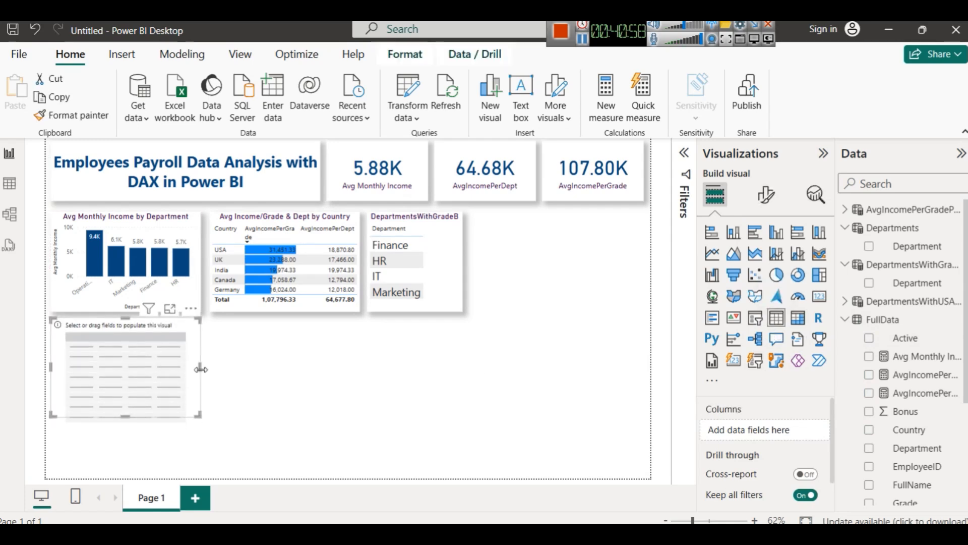
left_click_drag(197, 370, 645, 270)
left_click(613, 324)
left_click(540, 250)
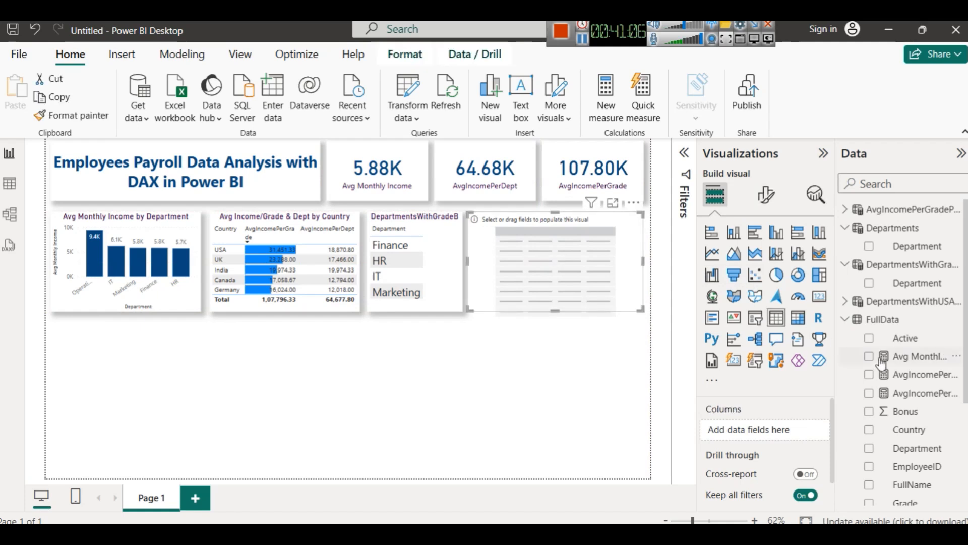
Step: Fill the new table with EmployeeID, Department and JobLevelInfo from FullData, in that column order, and check its rows
scroll(939, 391, "down", 3)
left_click_drag(917, 295, 749, 432)
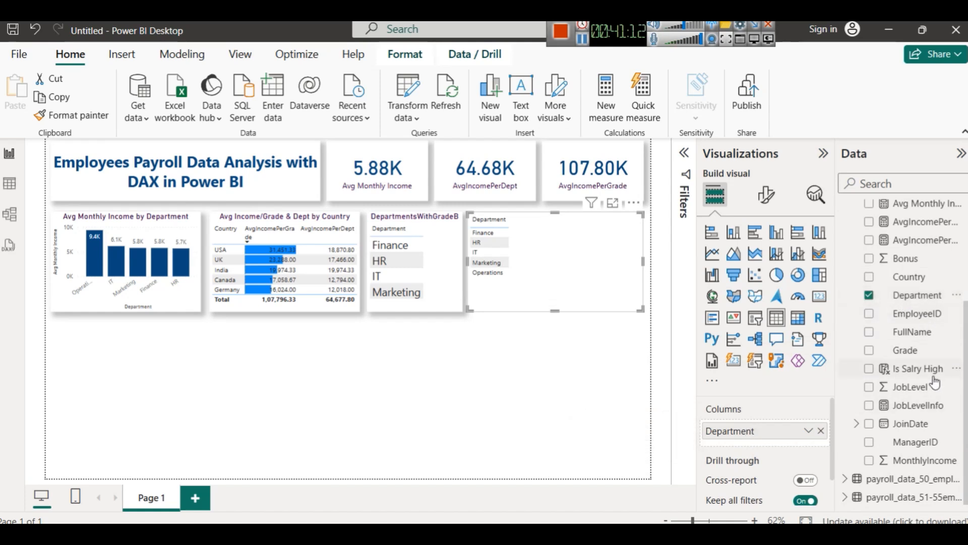
scroll(936, 381, "up", 3)
scroll(915, 348, "down", 3)
scroll(921, 370, "up", 1)
scroll(920, 369, "up", 2)
scroll(920, 370, "down", 3)
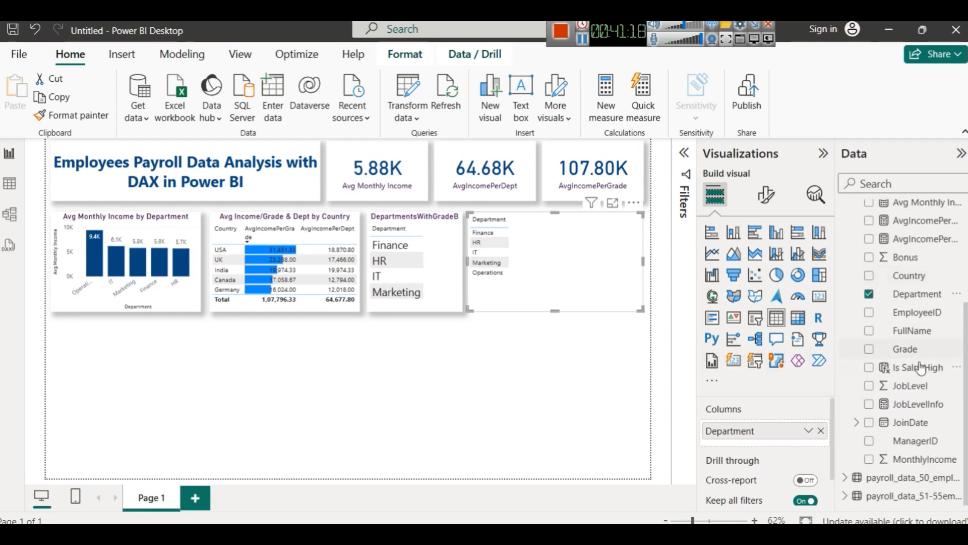
left_click_drag(913, 313, 796, 430)
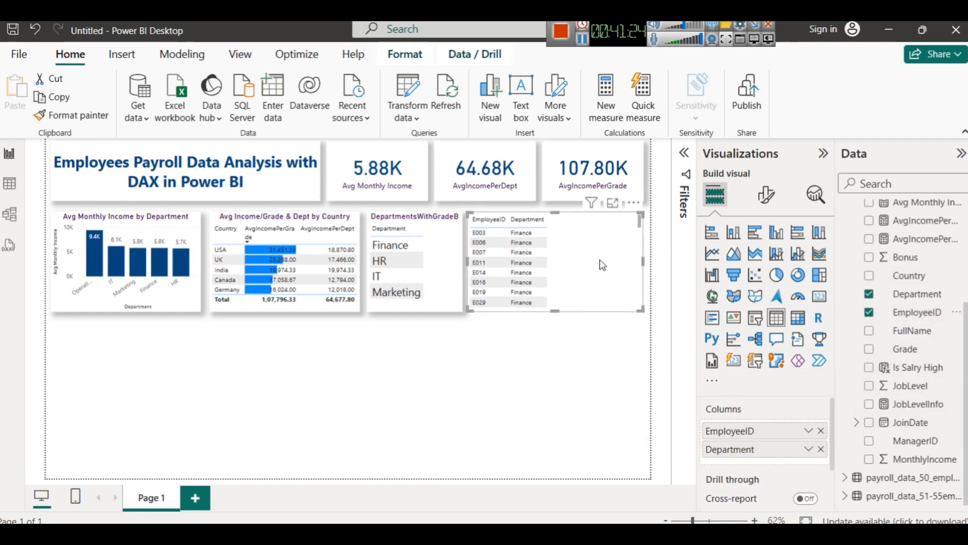
left_click_drag(910, 406, 806, 460)
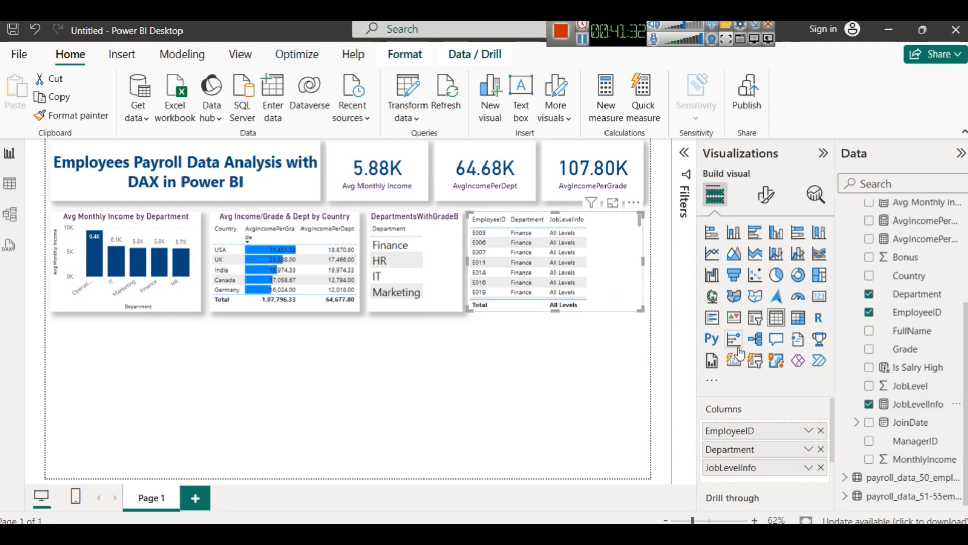
scroll(569, 246, "down", 6)
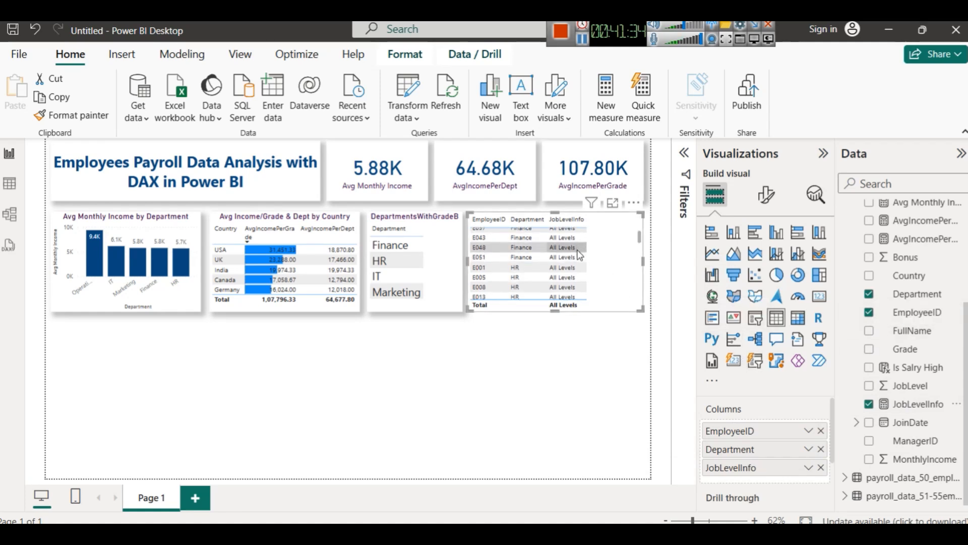
scroll(581, 254, "up", 6)
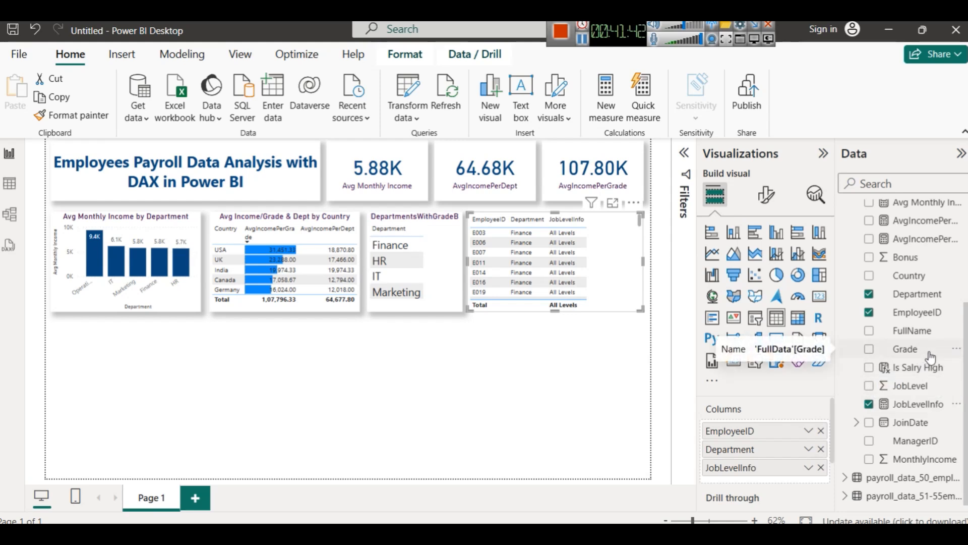
Step: Add MonthlyIncome from FullData to the new table between EmployeeID and Department
scroll(927, 354, "up", 3)
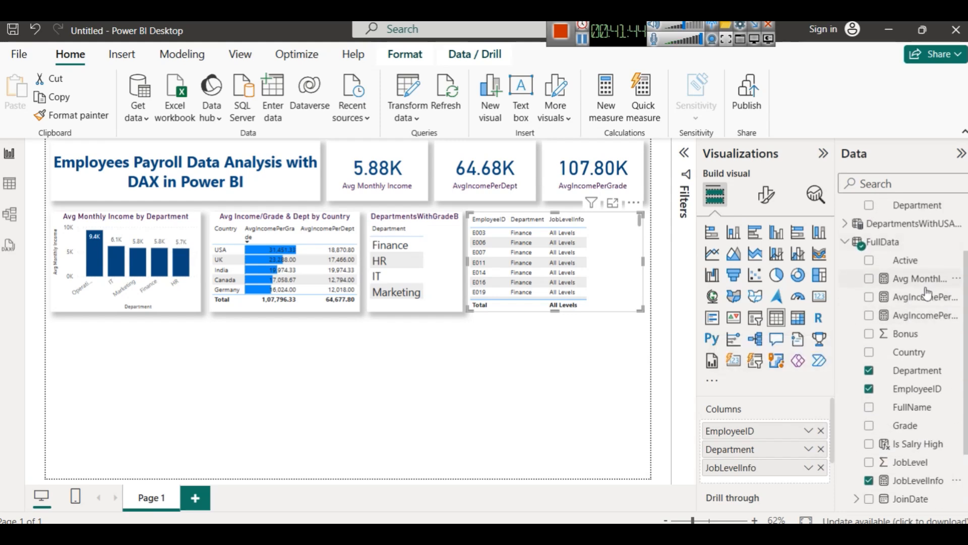
scroll(941, 342, "down", 3)
left_click_drag(928, 460, 779, 448)
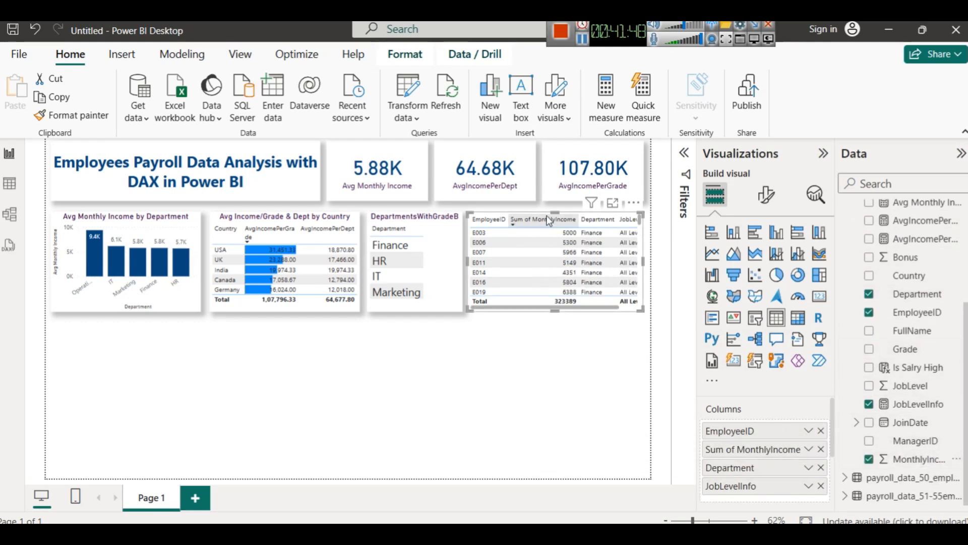
Step: Rename the Sum of MonthlyIncome column in the new table as Income
left_click(809, 449)
left_click(857, 148)
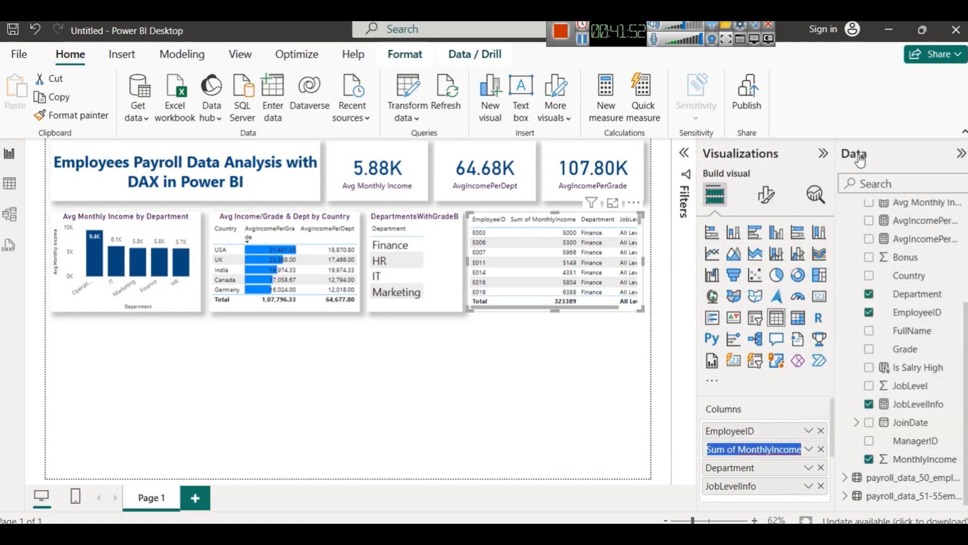
key("Home")
key("shift+Right")
key("shift+Right")
key("shift+Right")
key("shift+Right")
key("shift+Right")
key("shift+Right")
key("shift+Right")
key("shift+Right")
key("shift+Right")
key("shift+Right")
key("shift+Right")
key("shift+Right")
key("shift+Right")
key("shift+Right")
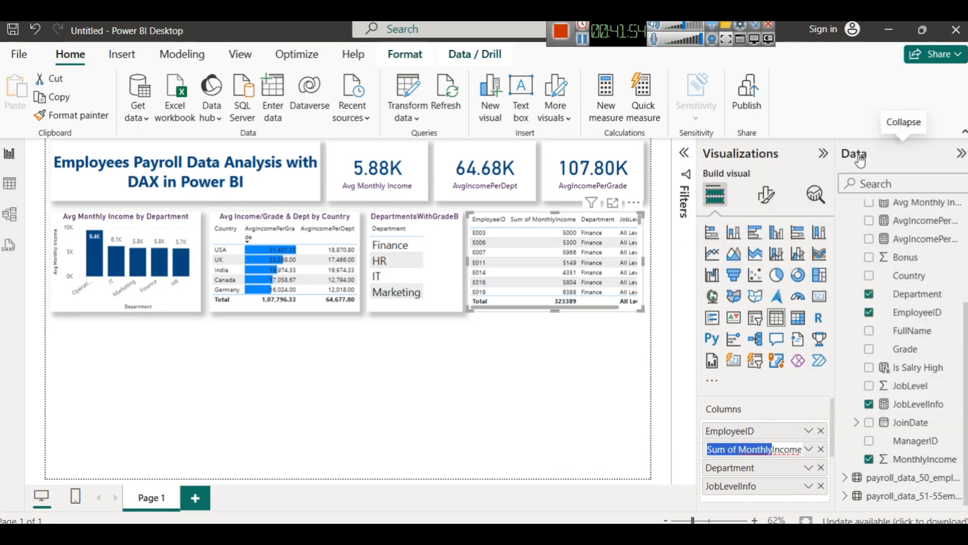
key("Delete")
key("Return")
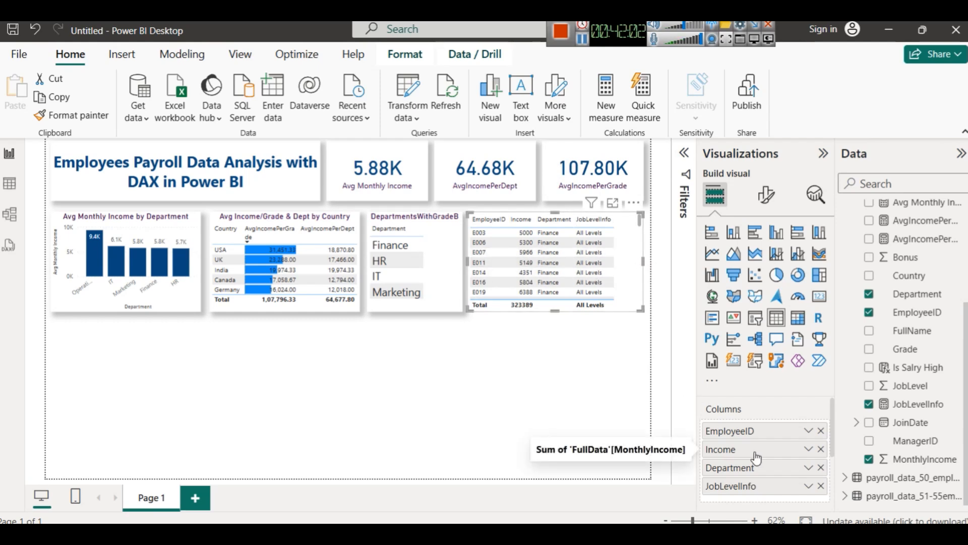
Step: Remove Department from the new table and add JobLevel between Income and JobLevelInfo
left_click(821, 468)
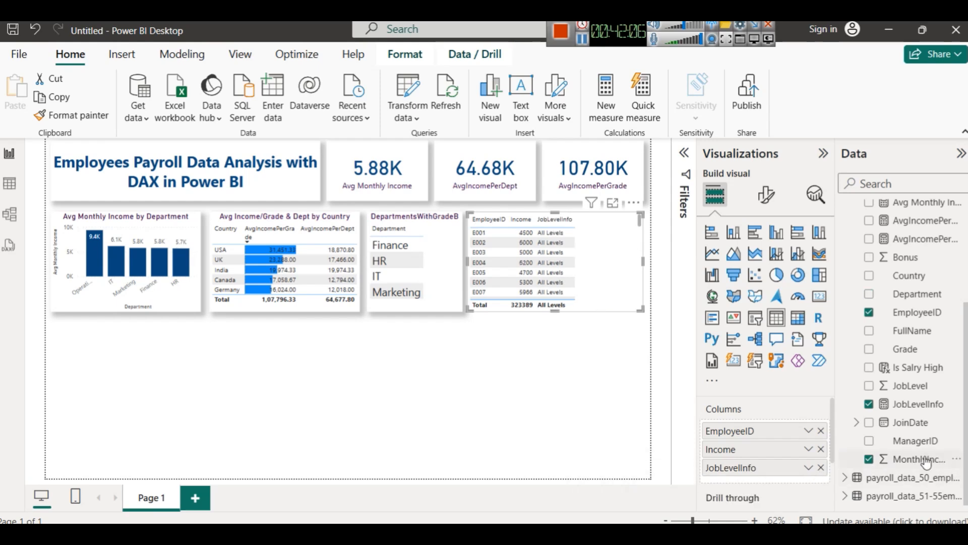
scroll(901, 355, "up", 2)
scroll(901, 356, "down", 2)
left_click_drag(907, 386, 793, 459)
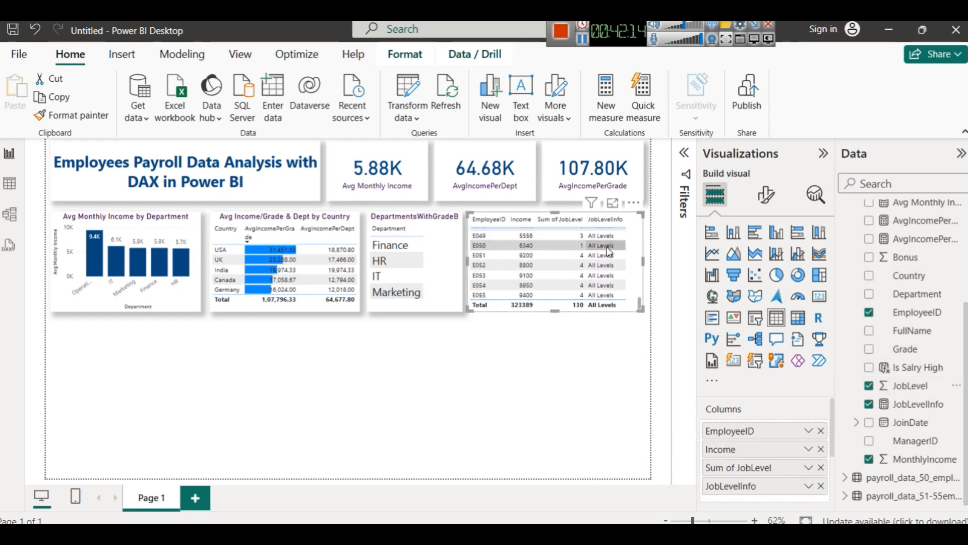
Step: Remove JobLevelInfo from the table, add it back as the last column, and check the level text in its rows
left_click(821, 485)
left_click_drag(923, 406, 787, 485)
scroll(613, 237, "down", 15)
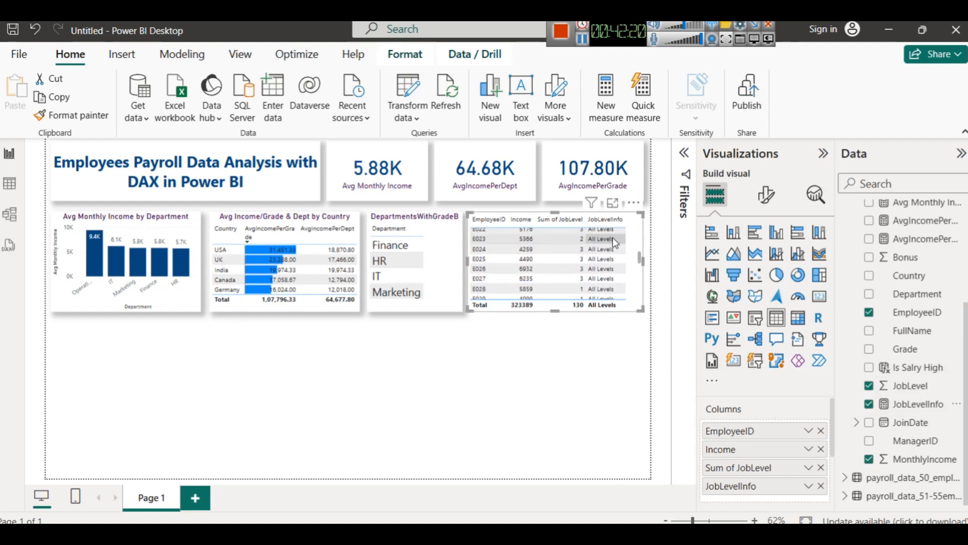
scroll(613, 237, "up", 15)
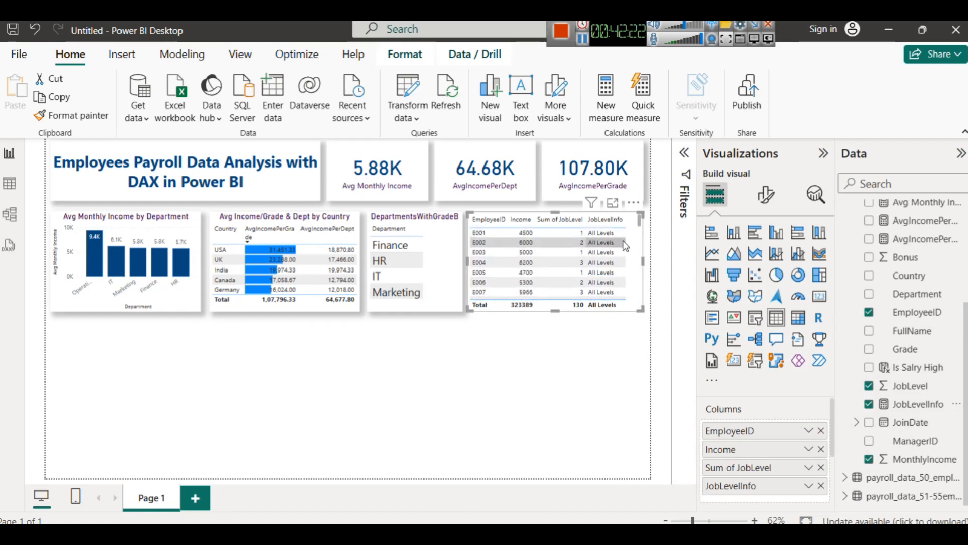
Step: Switch to the Employee Payroll Data report and examine JobLevelInfo against JobLevel in its department table in focus mode
left_click(582, 39)
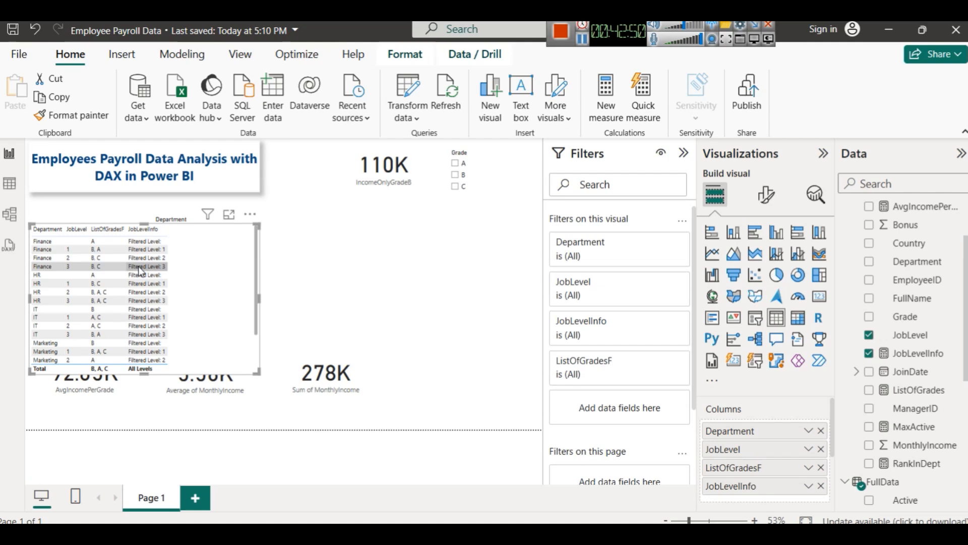
left_click(229, 214)
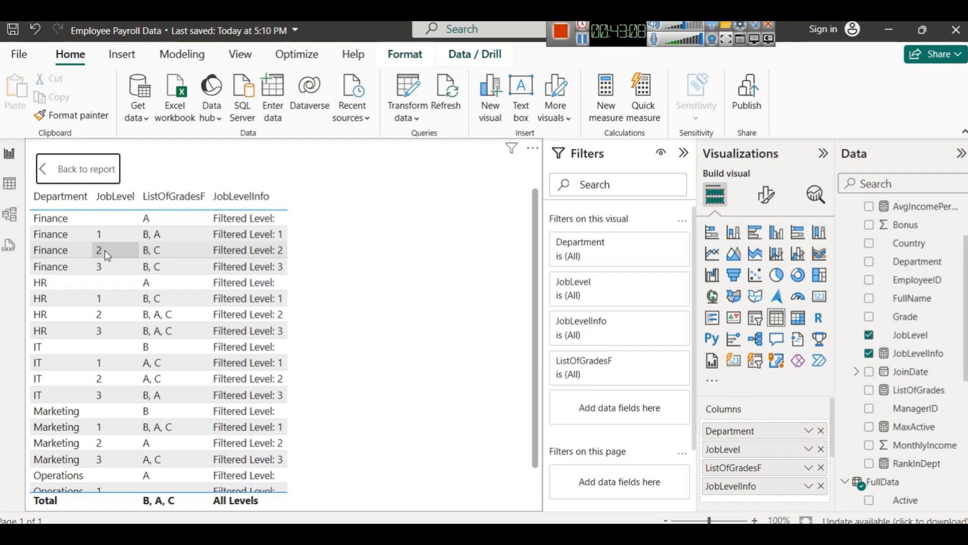
left_click(78, 169)
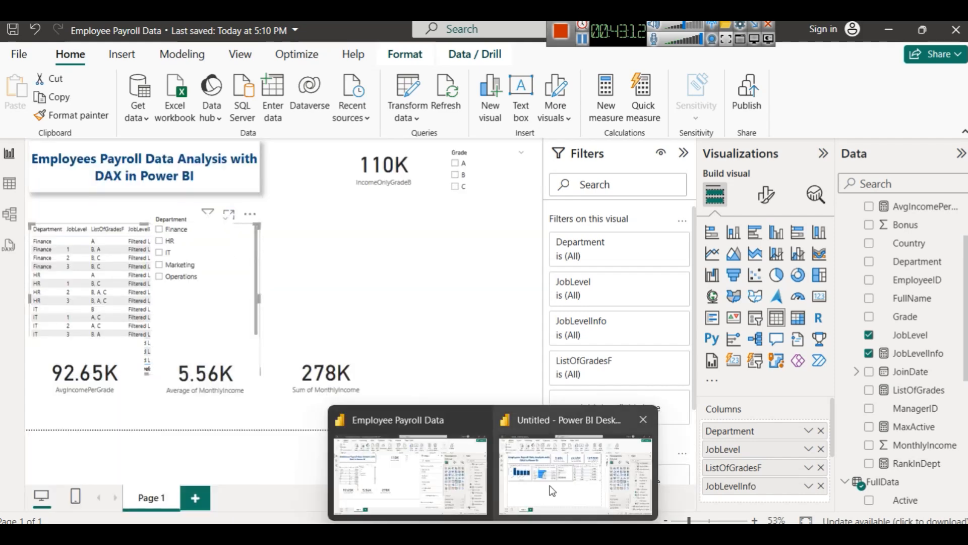
Step: In the untitled Power BI report, remove the summed JobLevel column from the employee table and change the JobLevel field's data type to Text
left_click(550, 485)
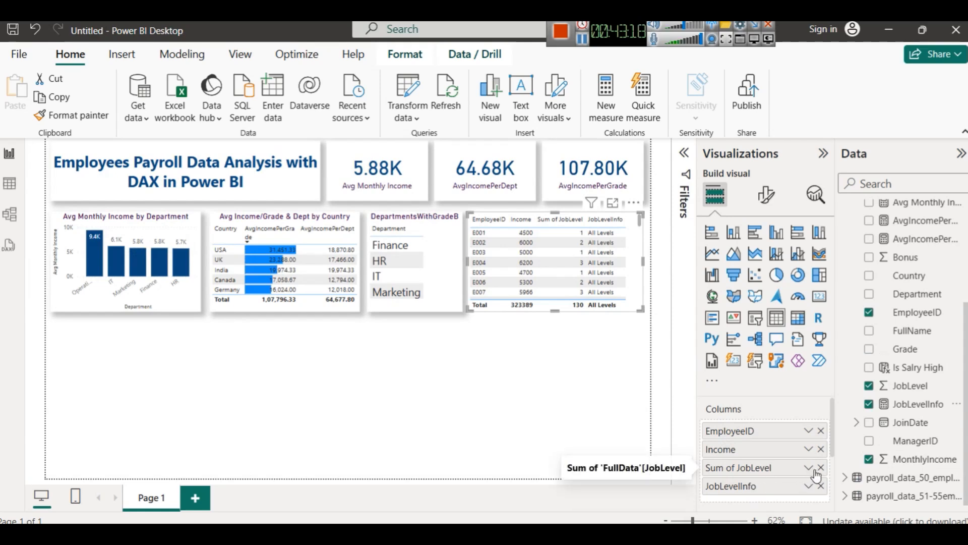
left_click(820, 468)
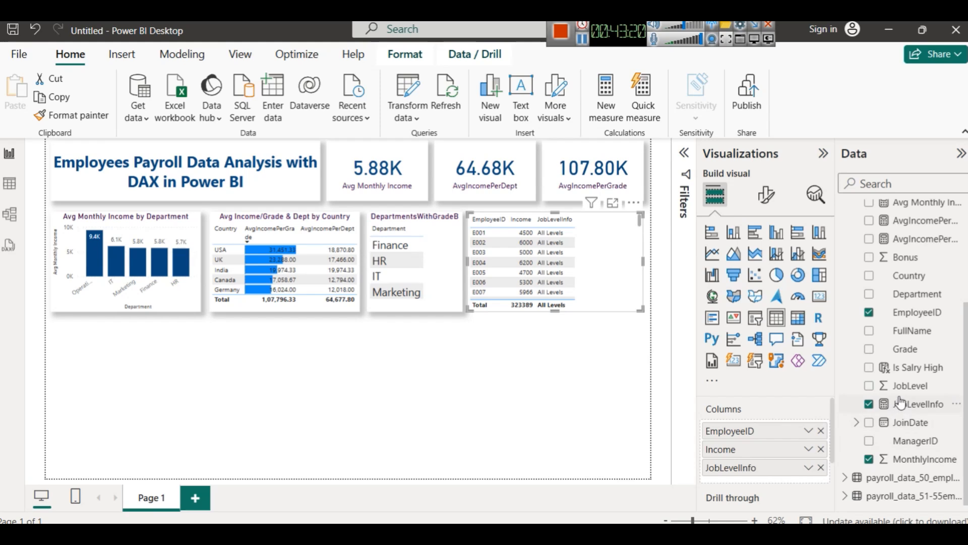
left_click(929, 386)
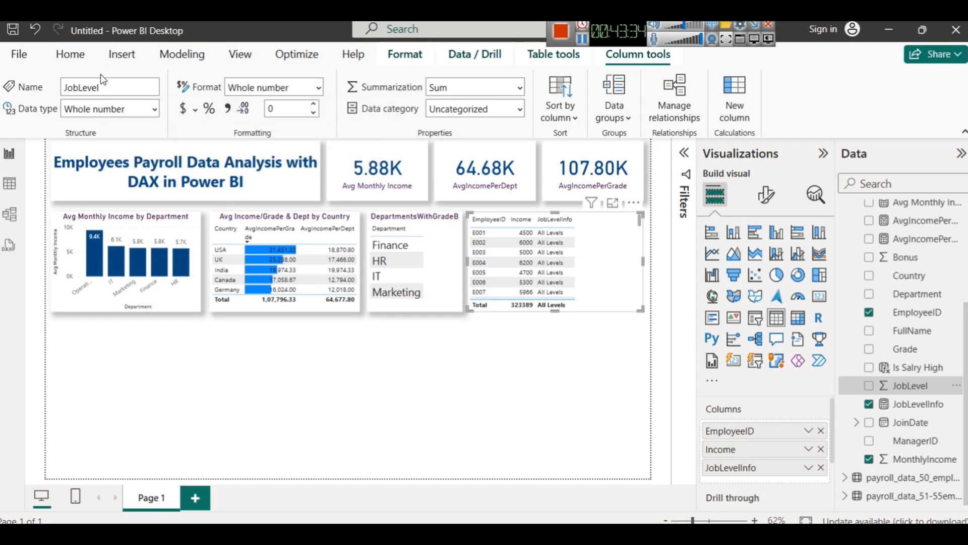
left_click(156, 111)
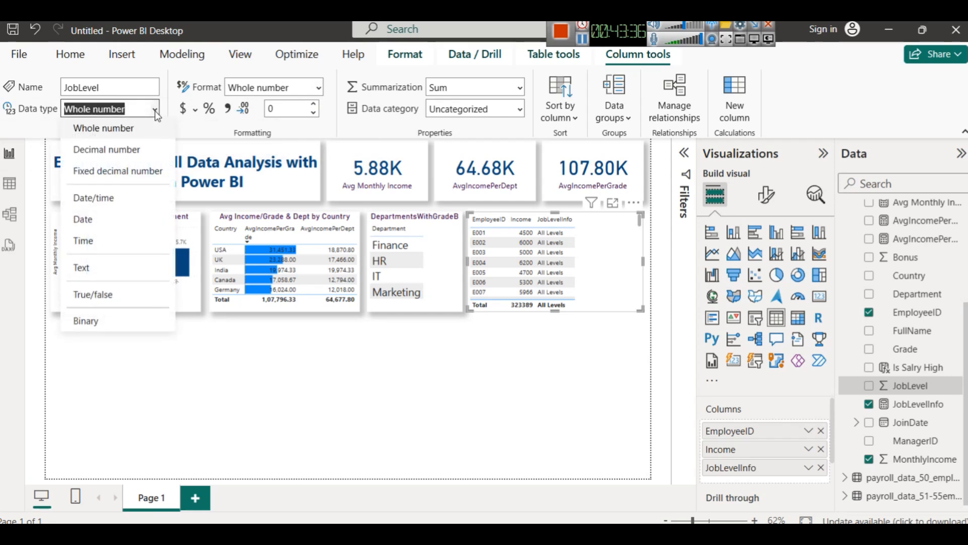
left_click(103, 274)
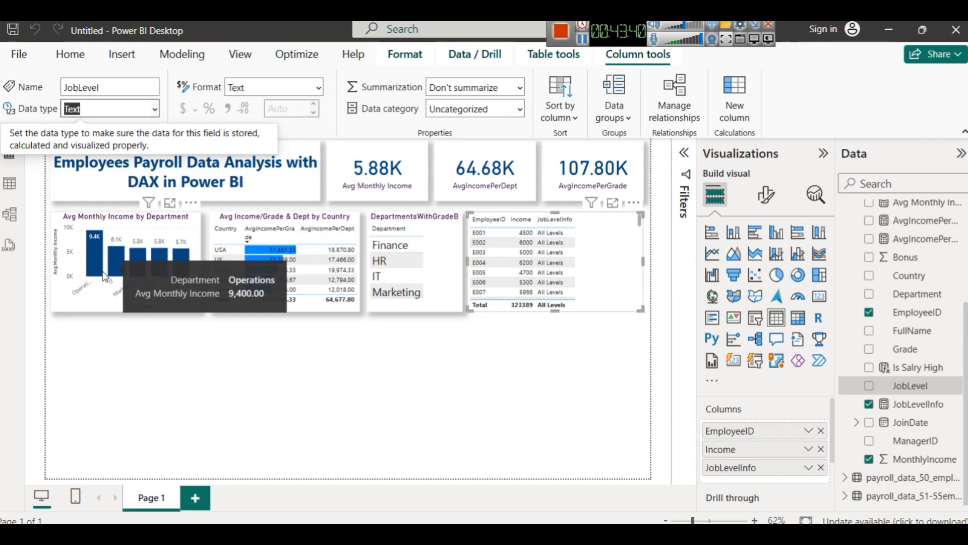
left_click(602, 276)
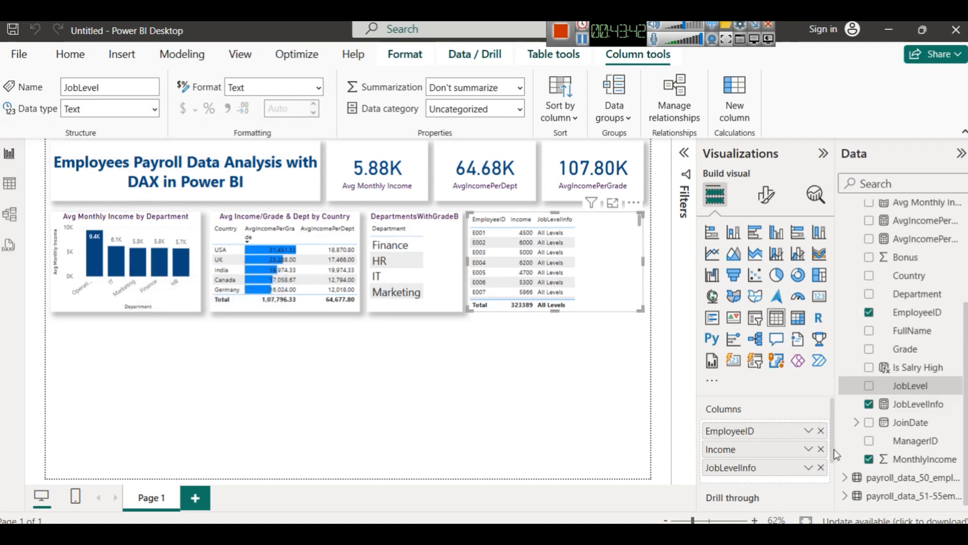
Step: Test the JobLevelInfo measure by temporarily placing JobLevel between EmployeeID and Income in the employee table and reviewing the measure's formula
left_click_drag(908, 388, 780, 448)
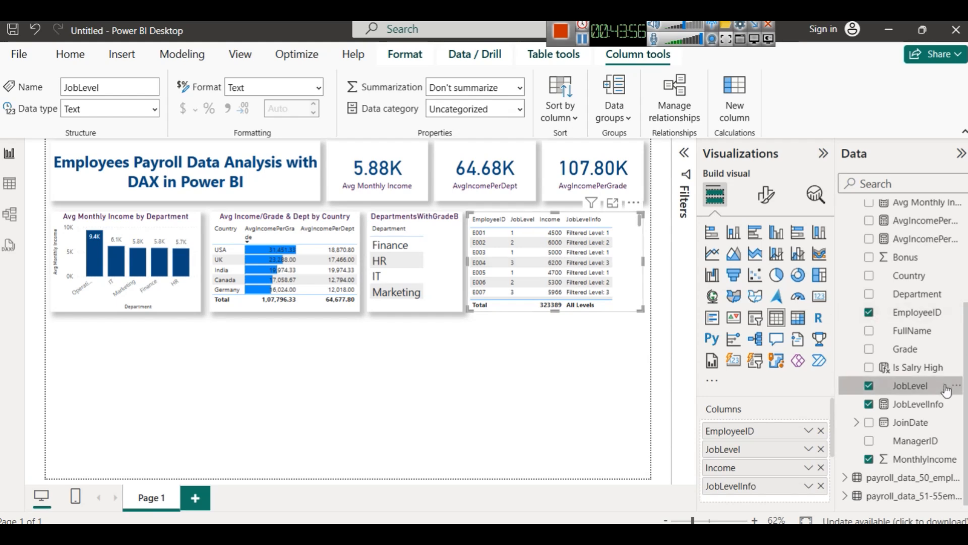
left_click(908, 404)
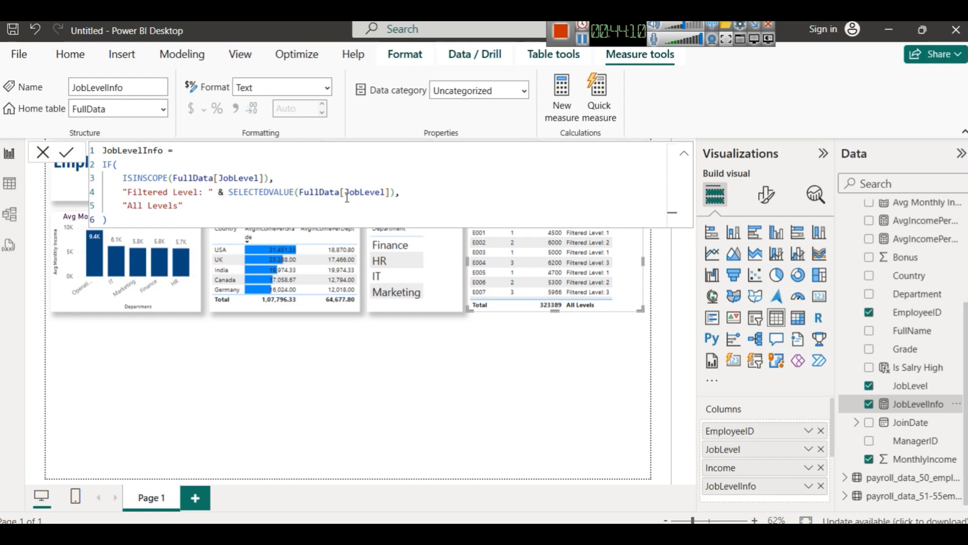
scroll(621, 288, "down", 10)
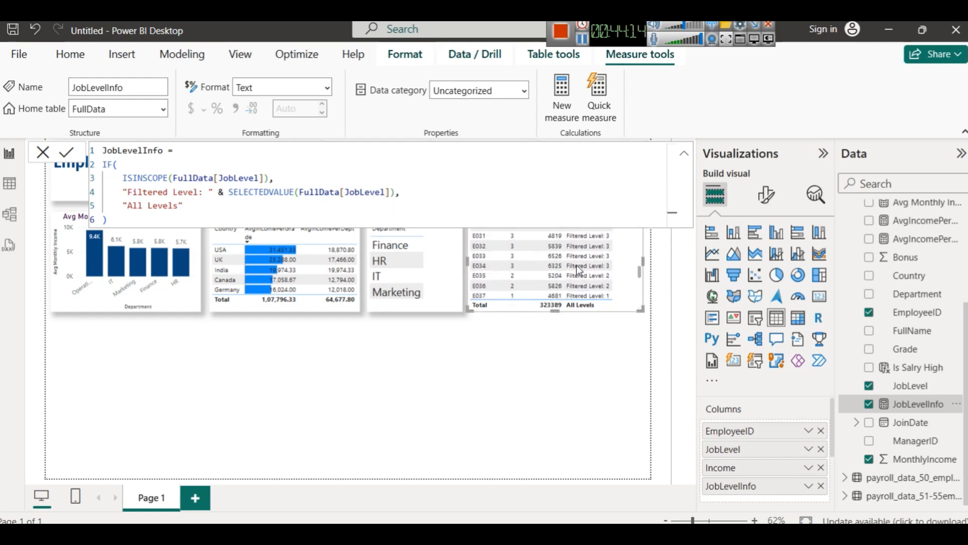
left_click(821, 449)
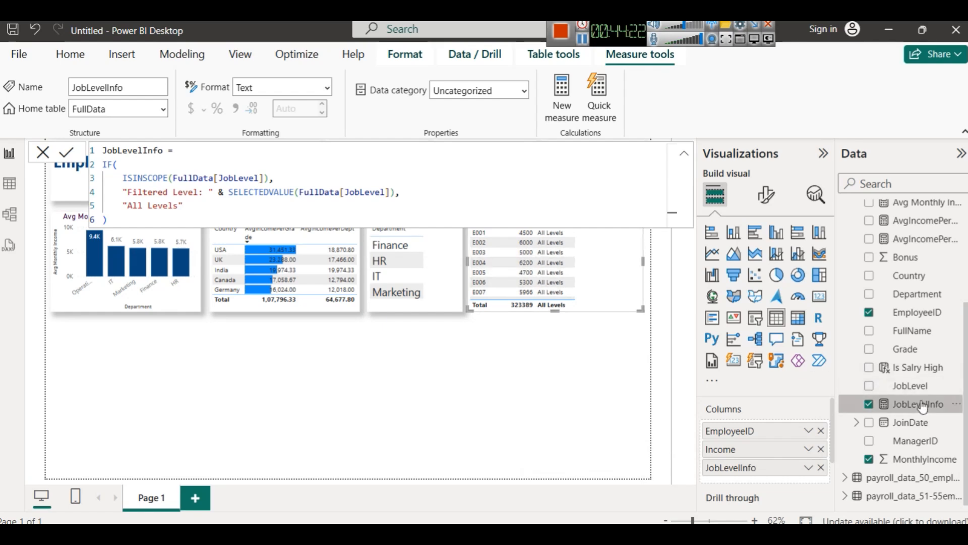
Step: Insert JobLevel before Income in the employee table once more and remove it again to compare the JobLevelInfo output
left_click(519, 360)
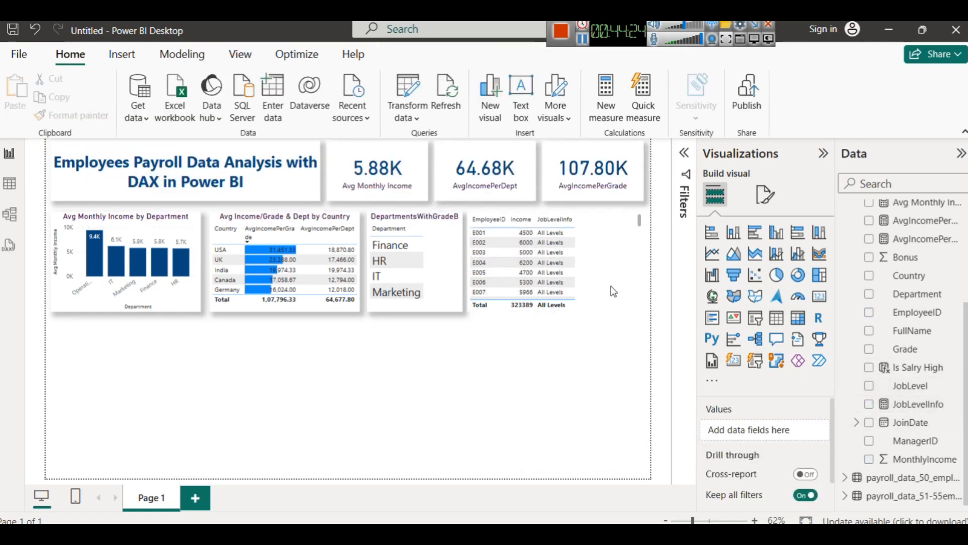
left_click(605, 251)
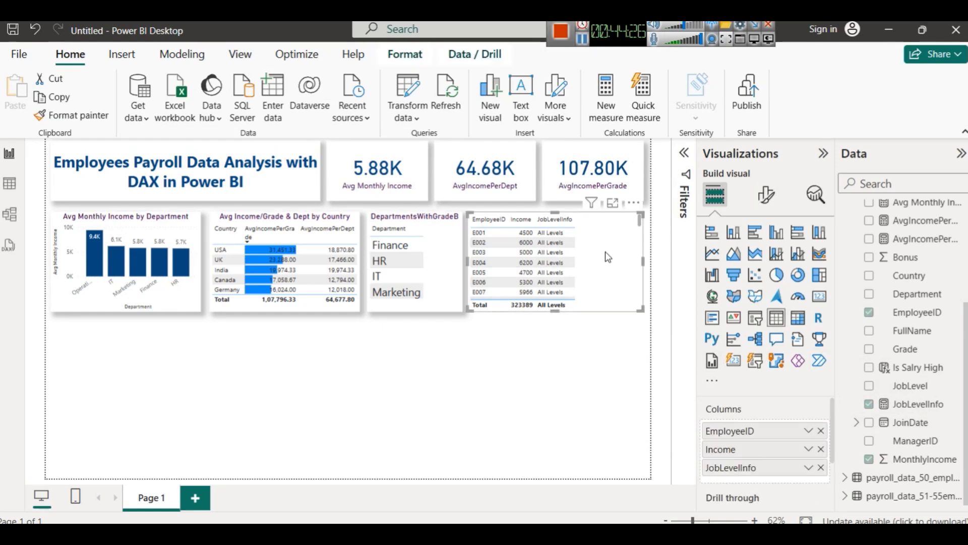
left_click_drag(911, 385, 799, 448)
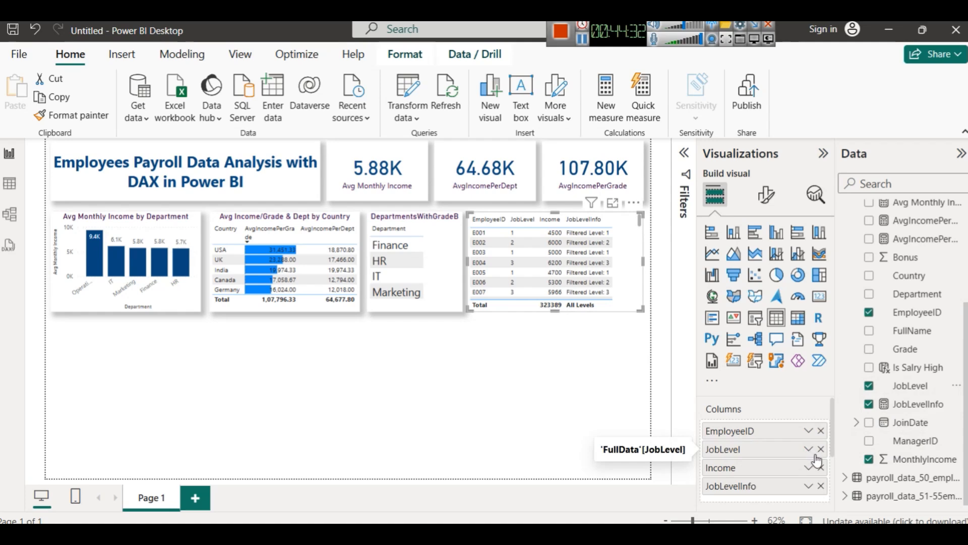
left_click(821, 449)
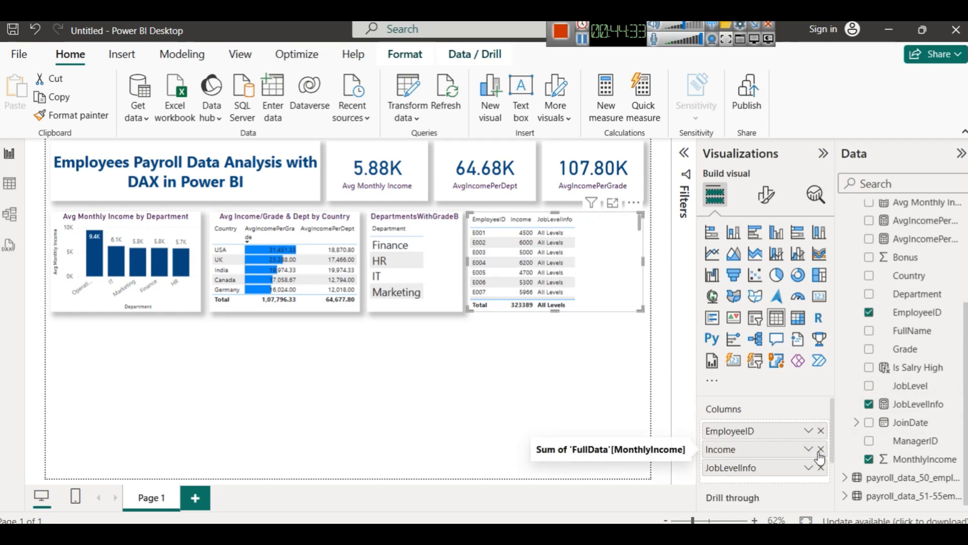
Step: Add a slicer below the employee table and populate it with the JobLevel field
left_click(617, 363)
left_click(755, 317)
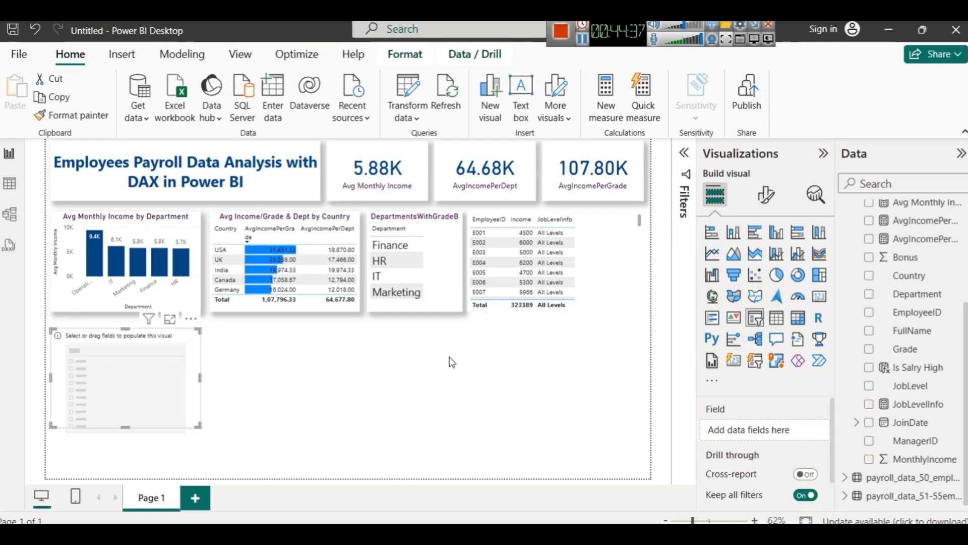
left_click_drag(120, 361, 513, 362)
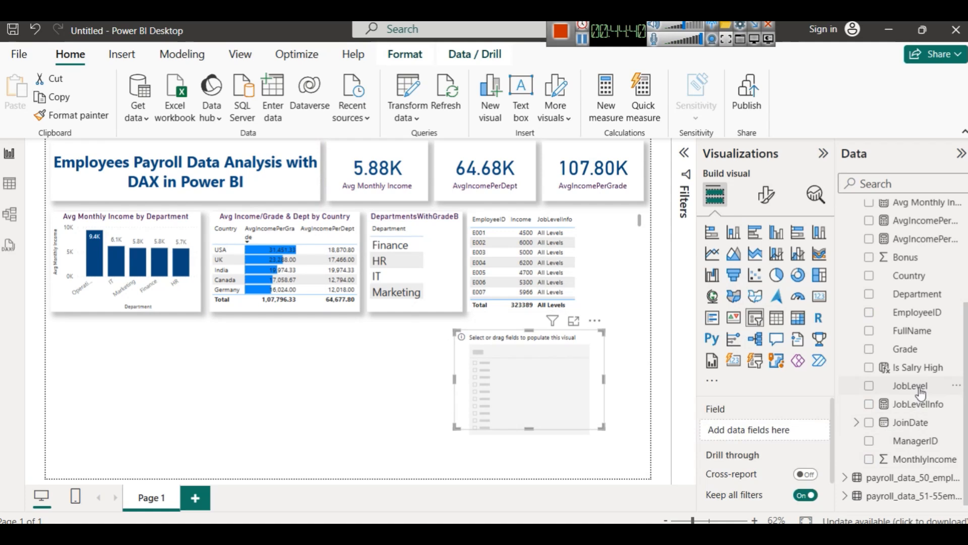
left_click_drag(921, 392, 568, 393)
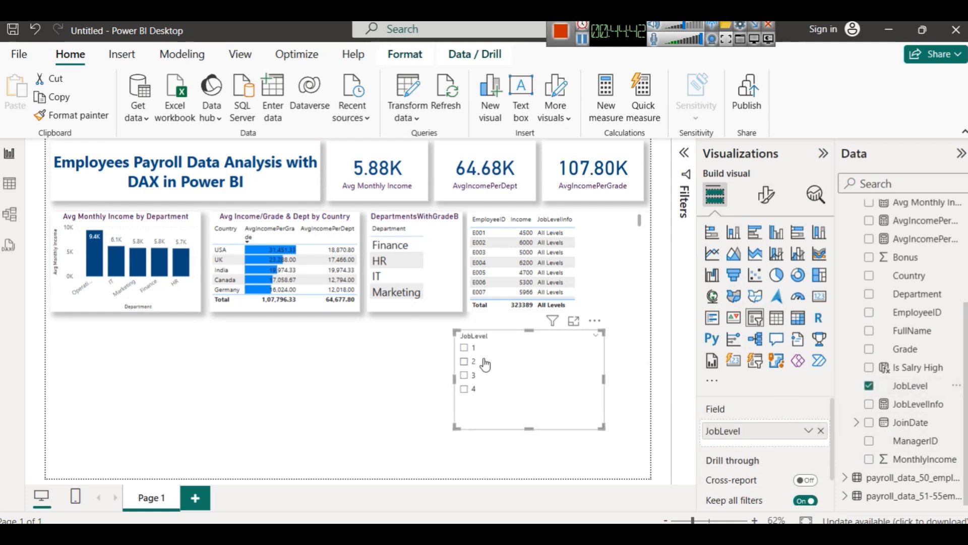
Step: Filter the report by job level 1 and by job level 2, and delete the JobLevel slicer
left_click(473, 348)
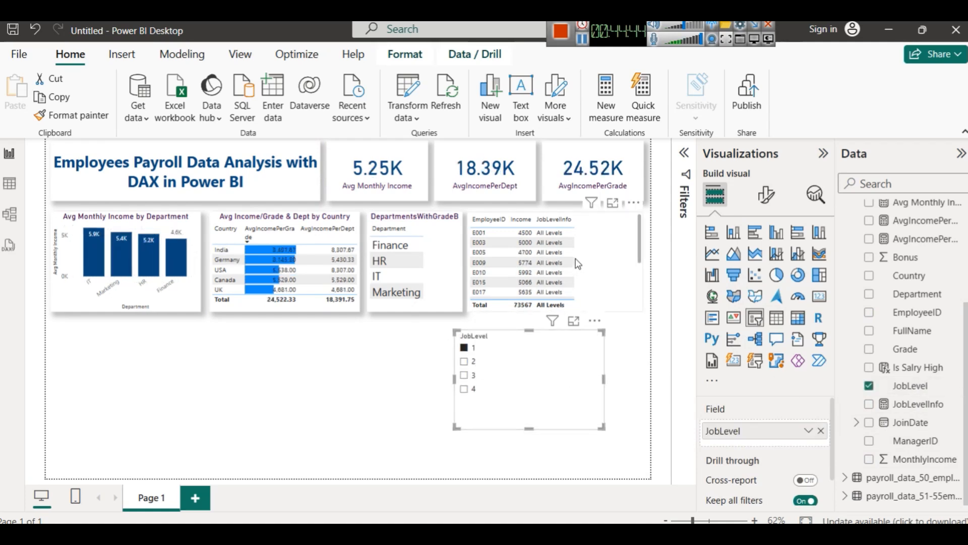
scroll(578, 263, "up", 5)
left_click(570, 361)
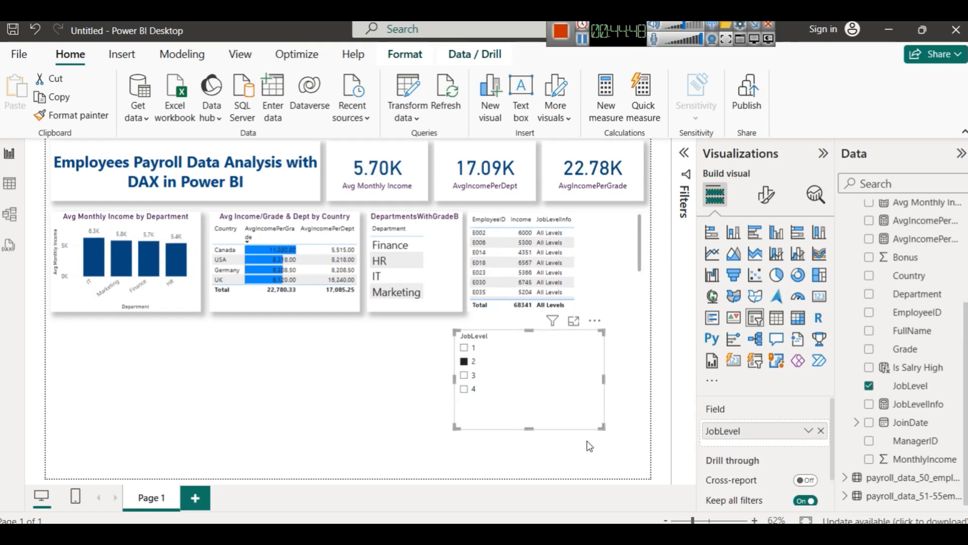
key("Delete")
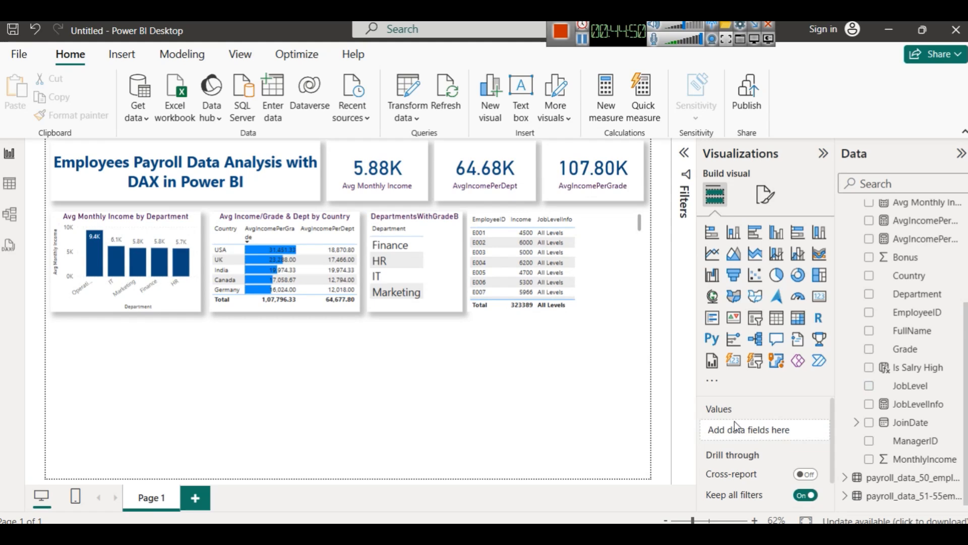
Step: Add JobLevel to the employee table between EmployeeID and Income
left_click(600, 274)
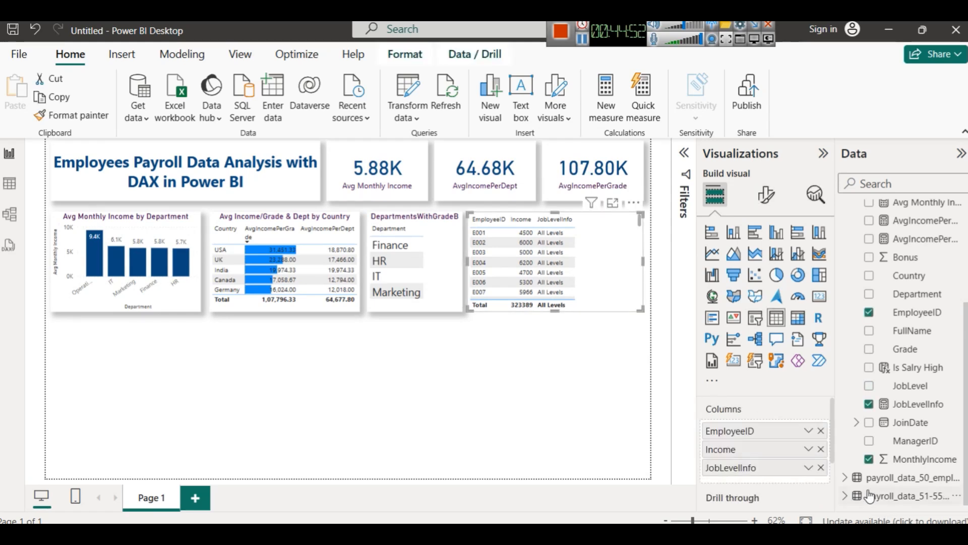
left_click_drag(913, 387, 795, 446)
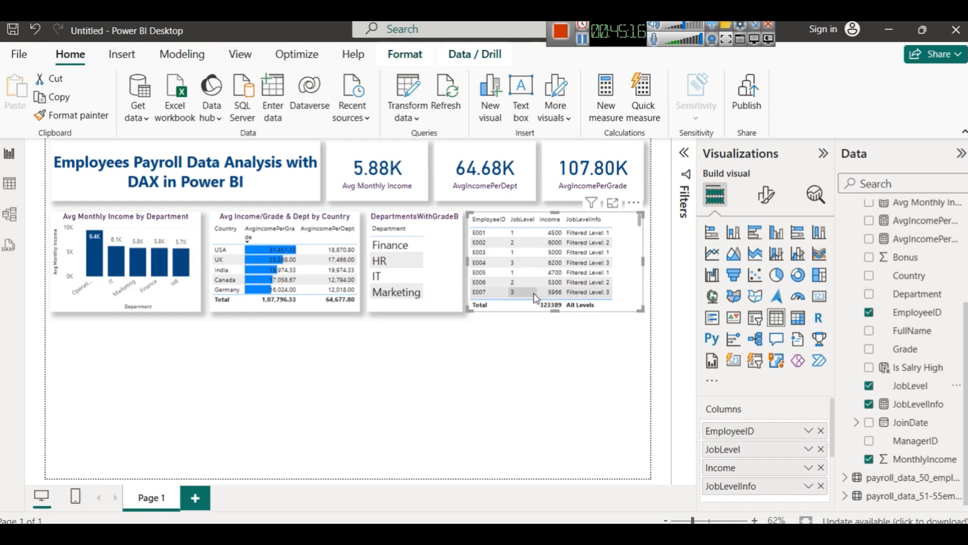
Step: Open the table's formatting options, switch to the colorstech.net page in the browser, and copy "JobLevel in" from question 2's heading
left_click(767, 195)
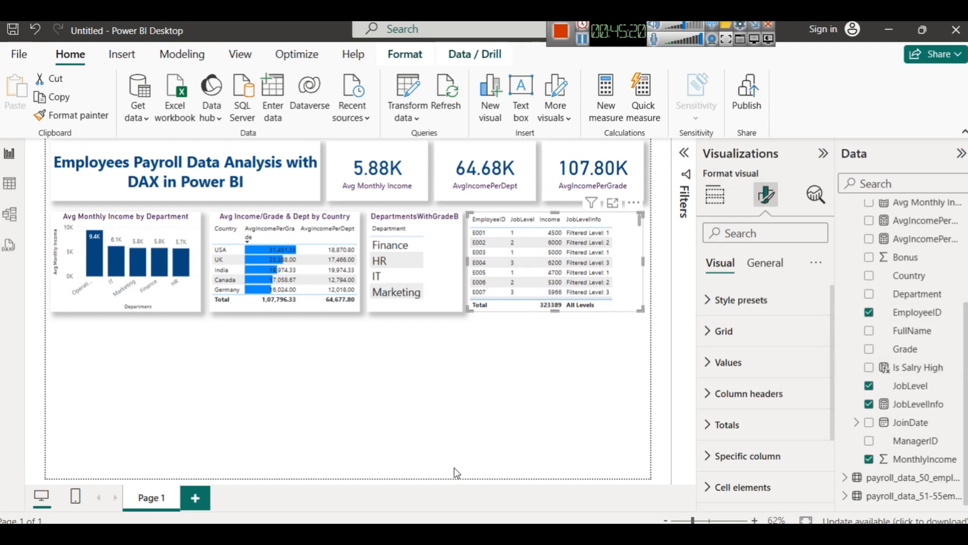
mouse_move(527, 520)
left_click(481, 506)
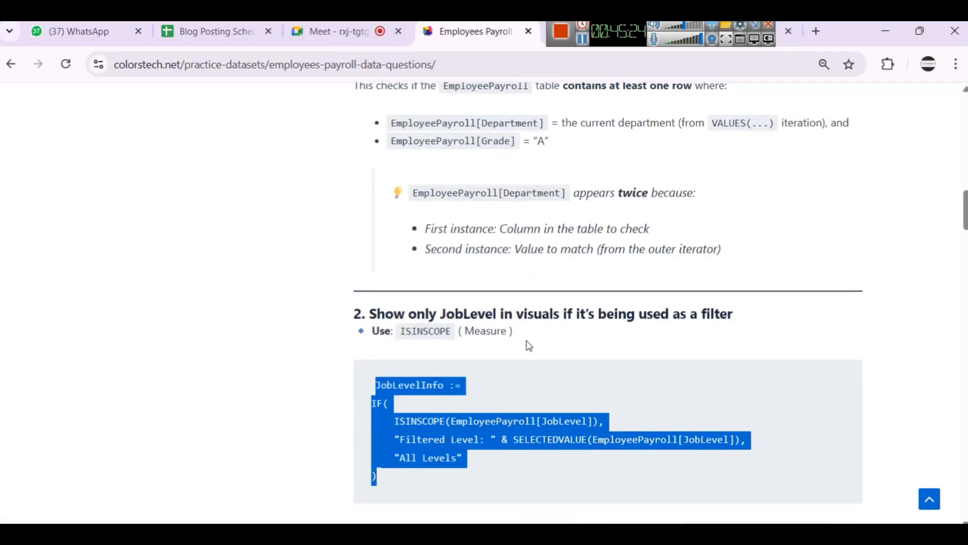
left_click_drag(443, 316, 510, 316)
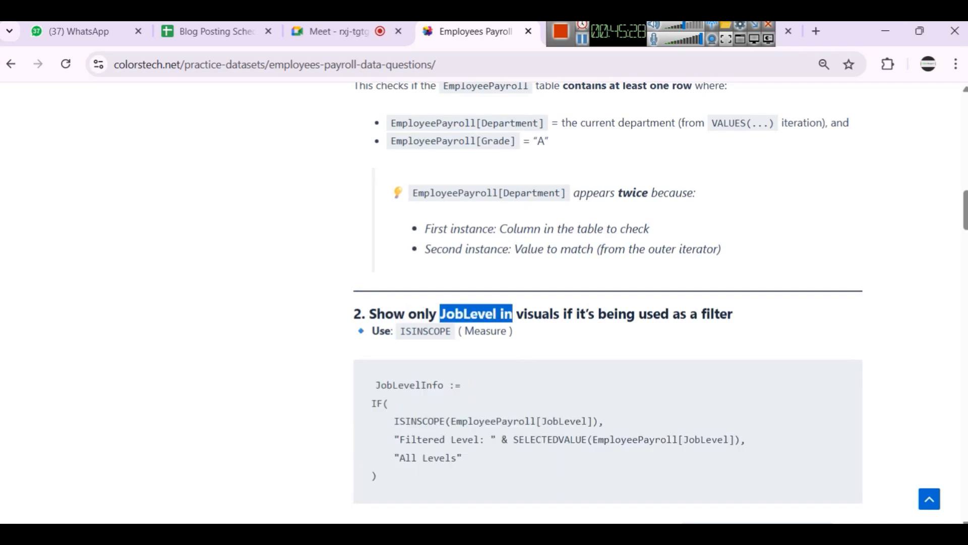
mouse_move(493, 519)
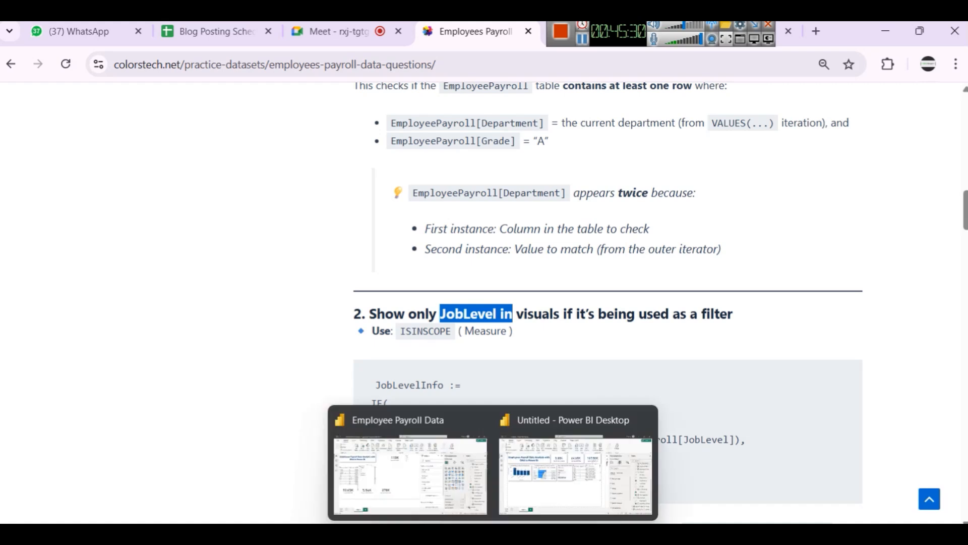
Step: Back in the untitled Power BI report, turn on the employee table's title and set its text to "JobLevel in Scope"
left_click(588, 481)
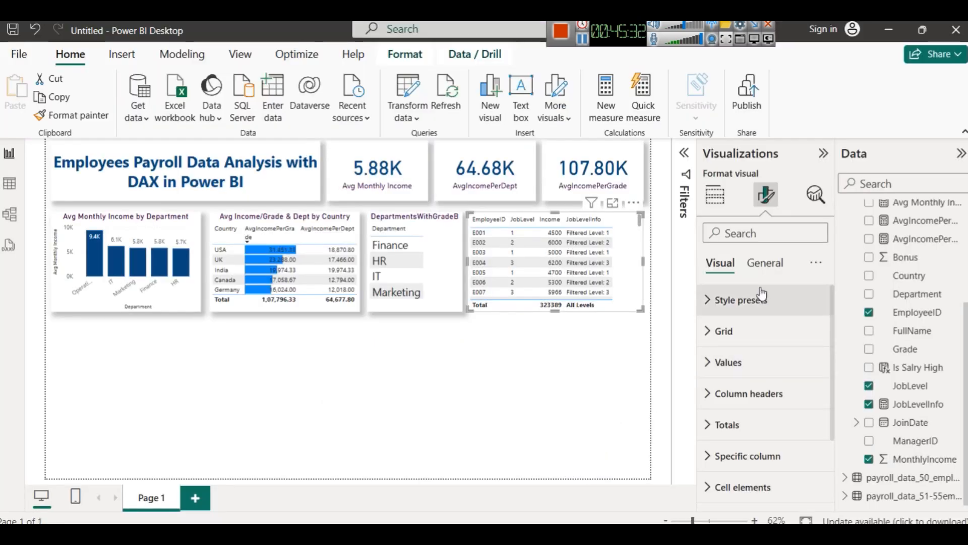
left_click(763, 264)
left_click(816, 331)
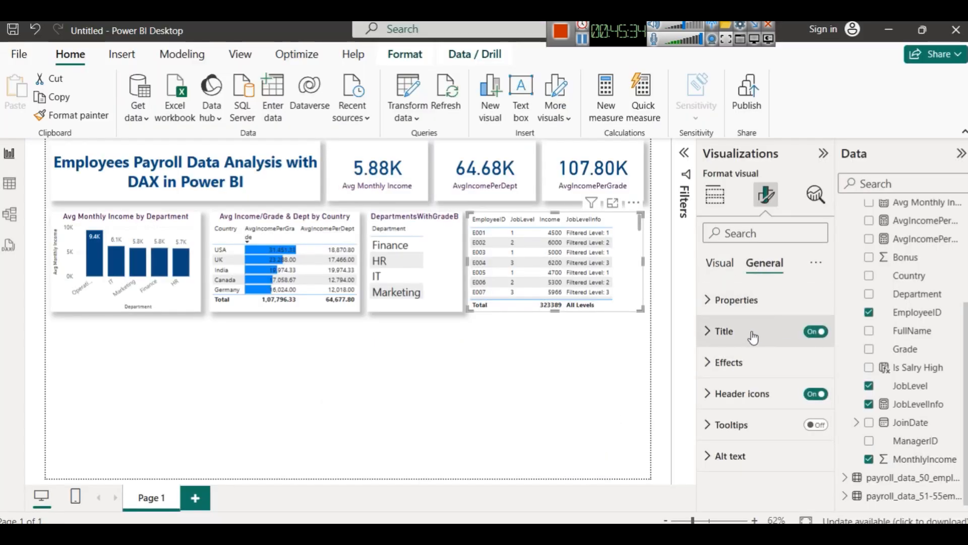
left_click(724, 330)
left_click(746, 407)
type("JobLevel in")
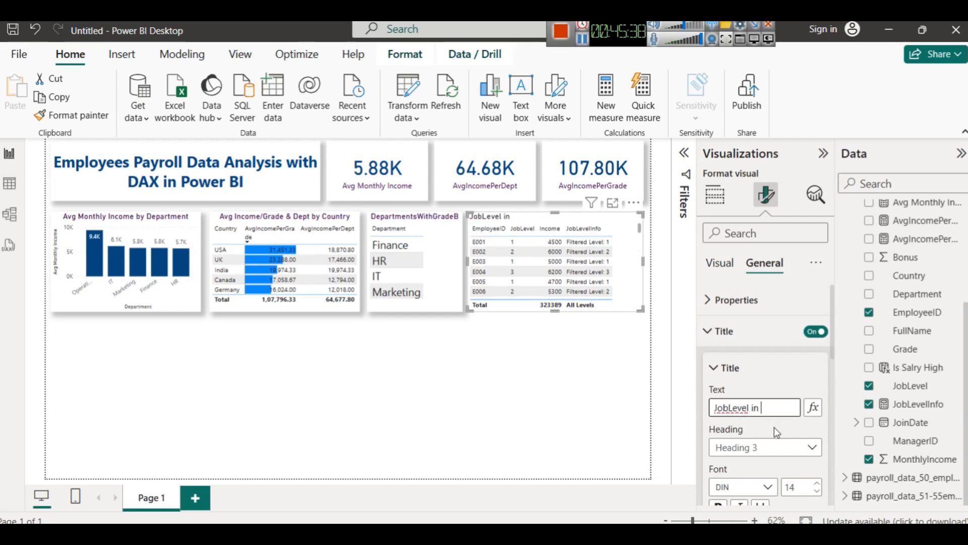
type(" Scope")
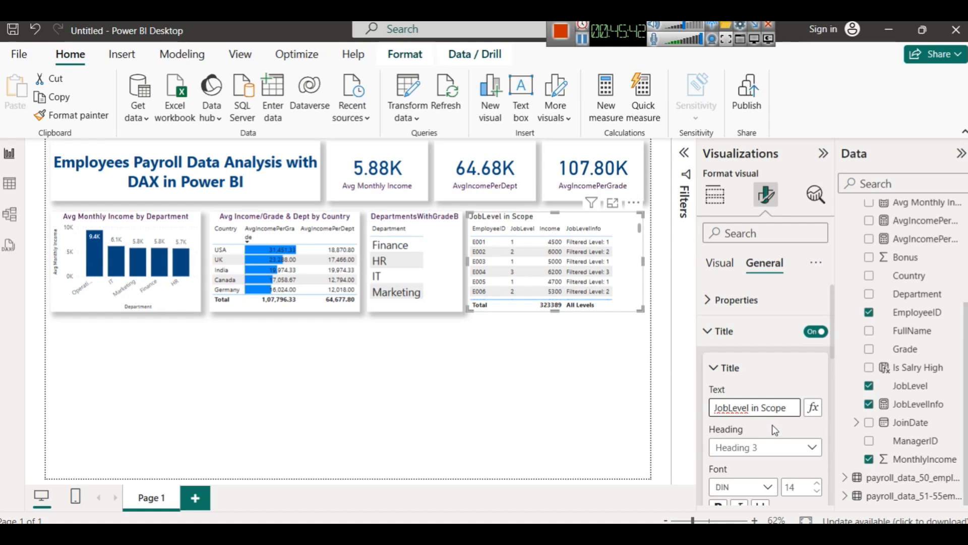
Step: Center the "JobLevel in Scope" title horizontally and deselect the table
scroll(764, 419, "down", 3)
left_click(712, 404)
left_click(725, 332)
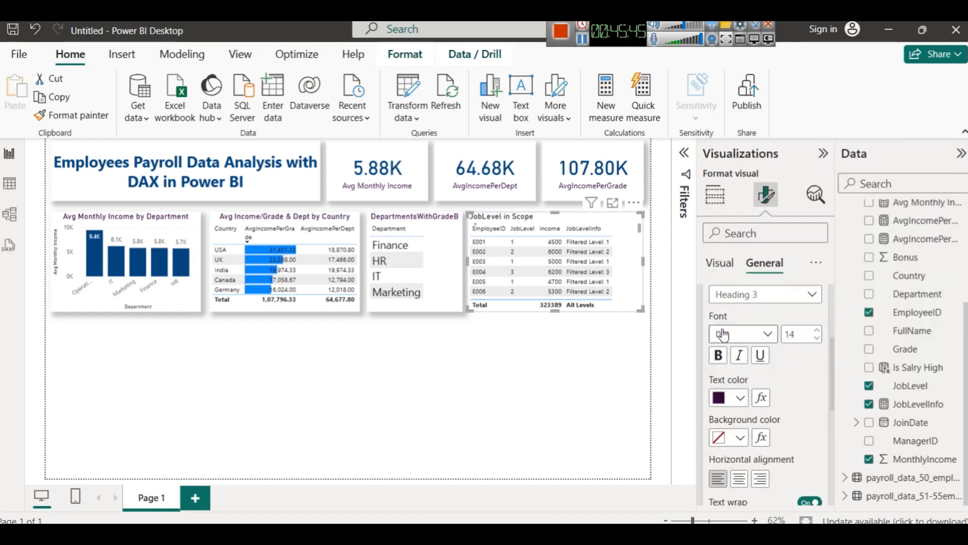
left_click(737, 482)
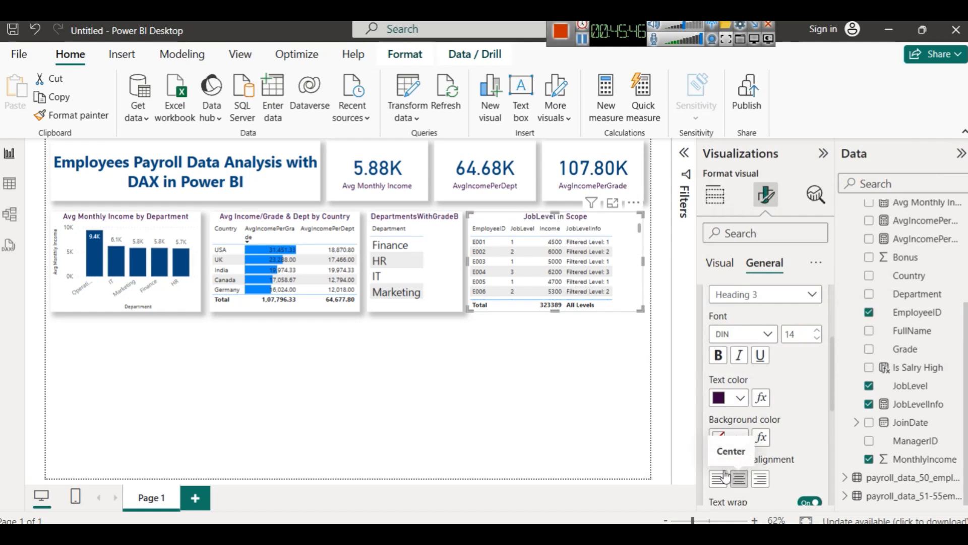
left_click(624, 393)
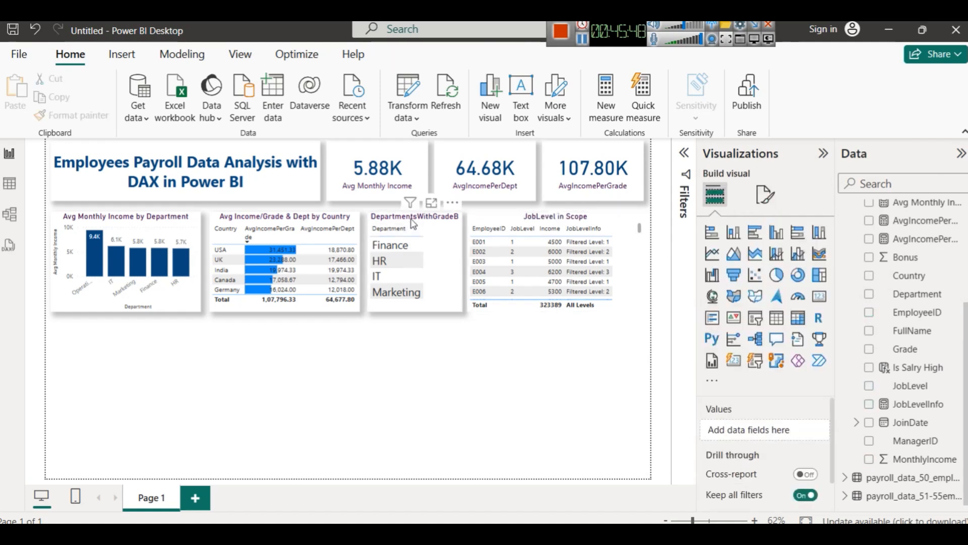
Step: Copy the formatting of the DepartmentsWithGradeB table onto the "JobLevel in Scope" table
left_click(413, 222)
left_click(47, 117)
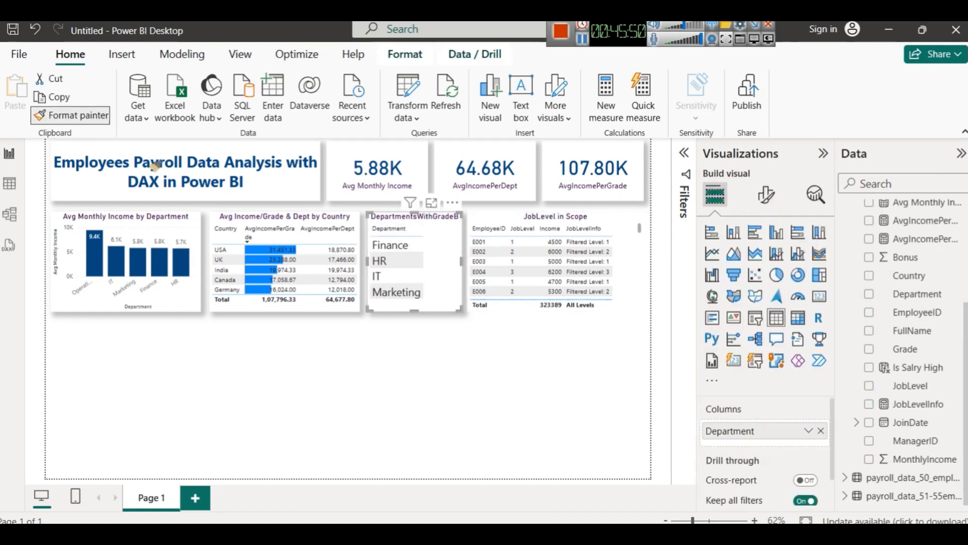
left_click(544, 214)
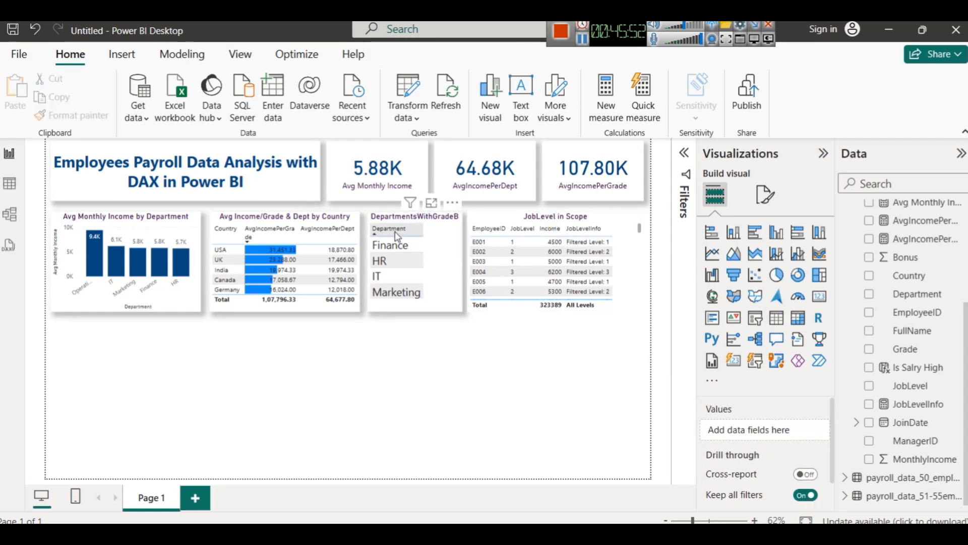
left_click(375, 230)
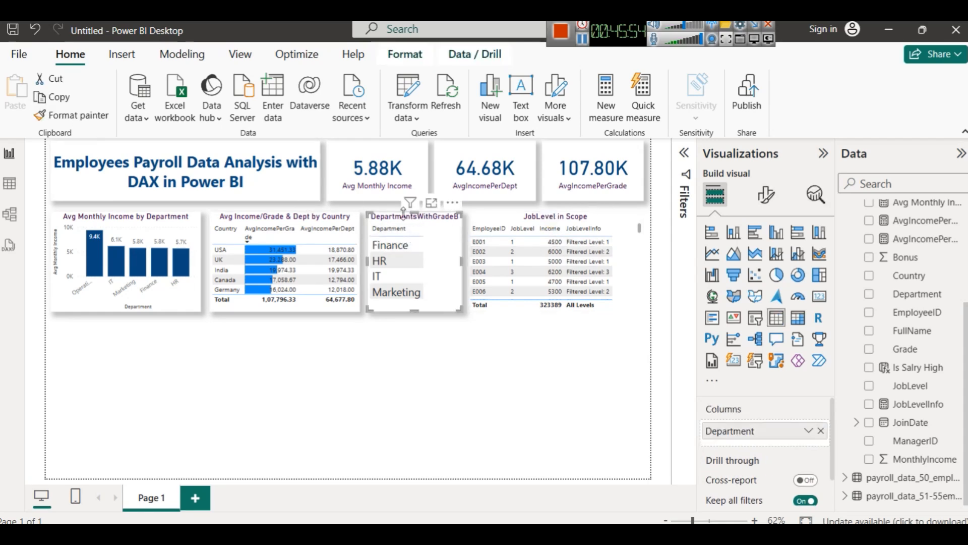
left_click(71, 115)
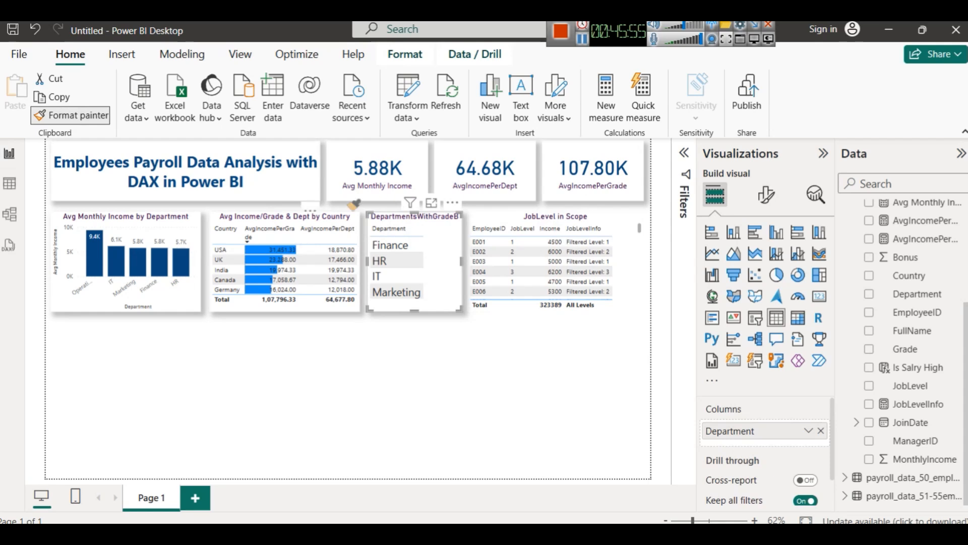
left_click(614, 214)
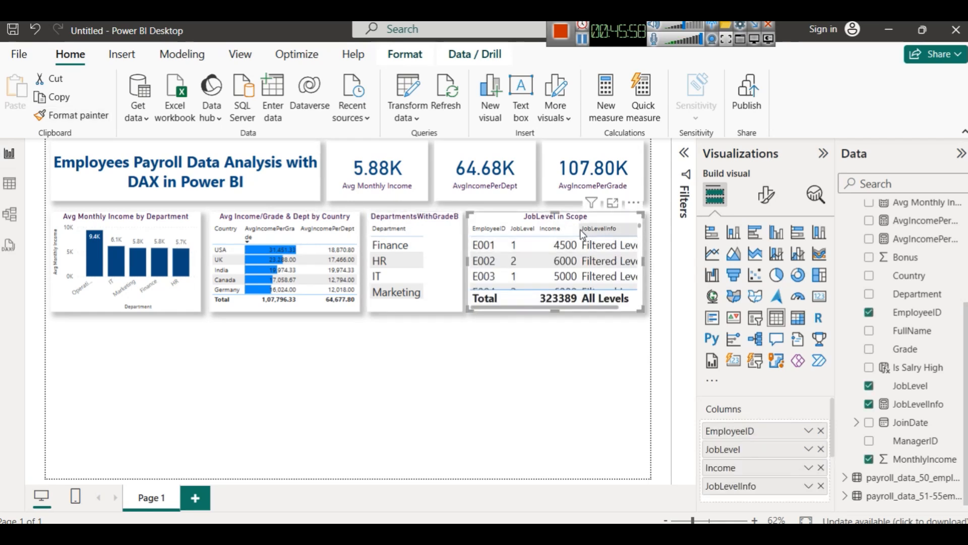
Step: Narrow the Income column of the "JobLevel in Scope" table and set the table's values font size to 11
left_click_drag(580, 229, 566, 229)
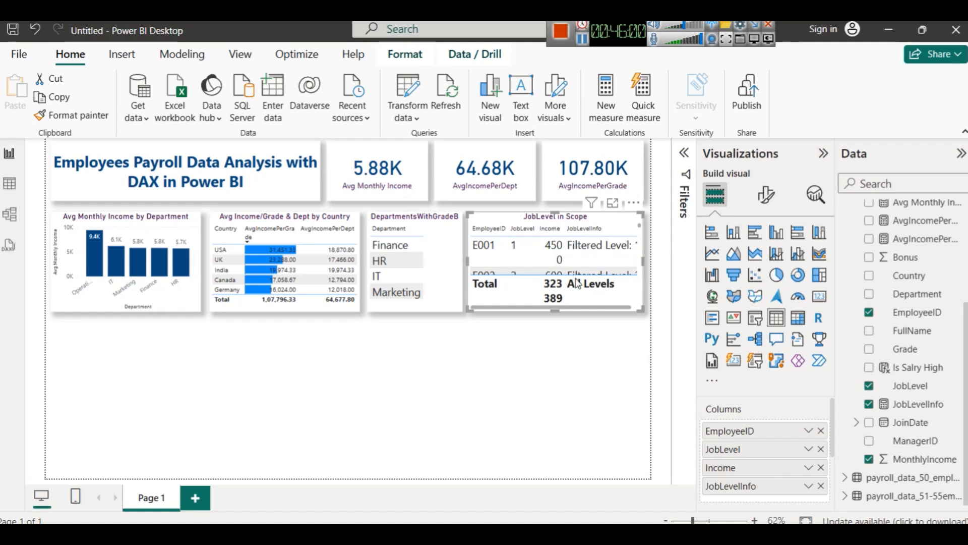
left_click(761, 361)
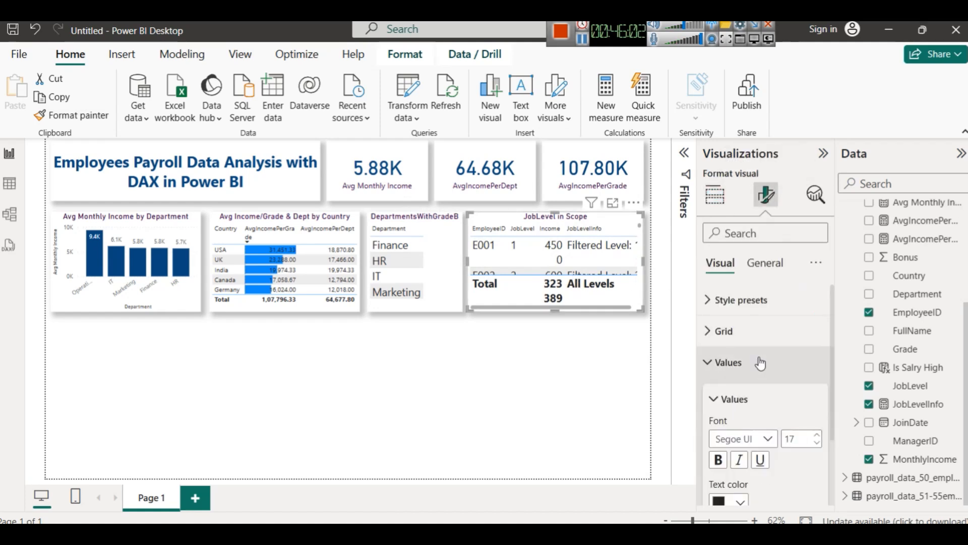
left_click(817, 444)
left_click(817, 444)
left_click(817, 444)
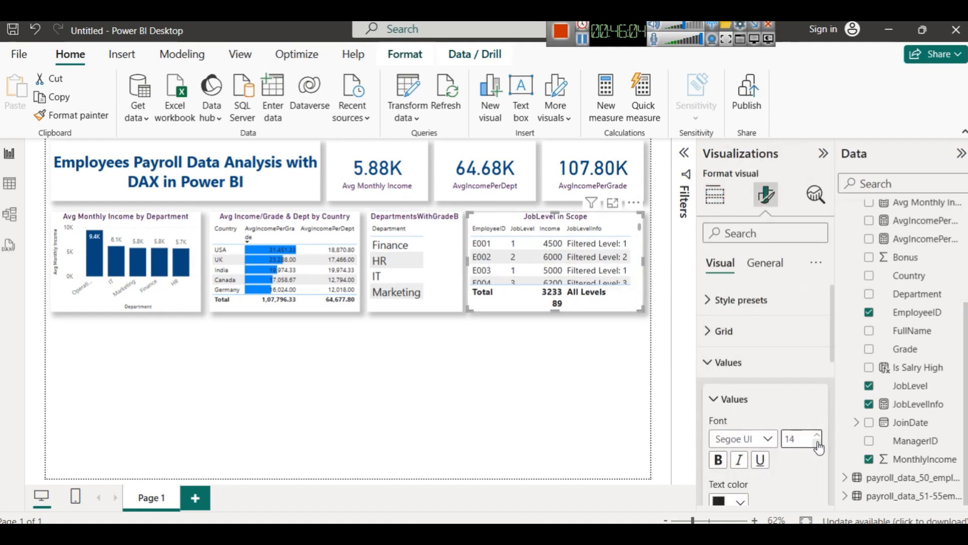
left_click(818, 444)
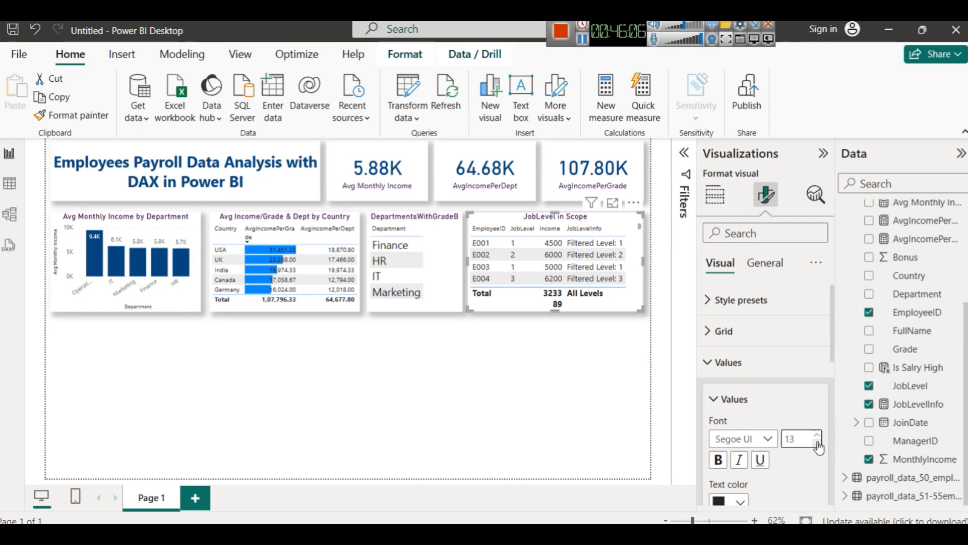
left_click(817, 444)
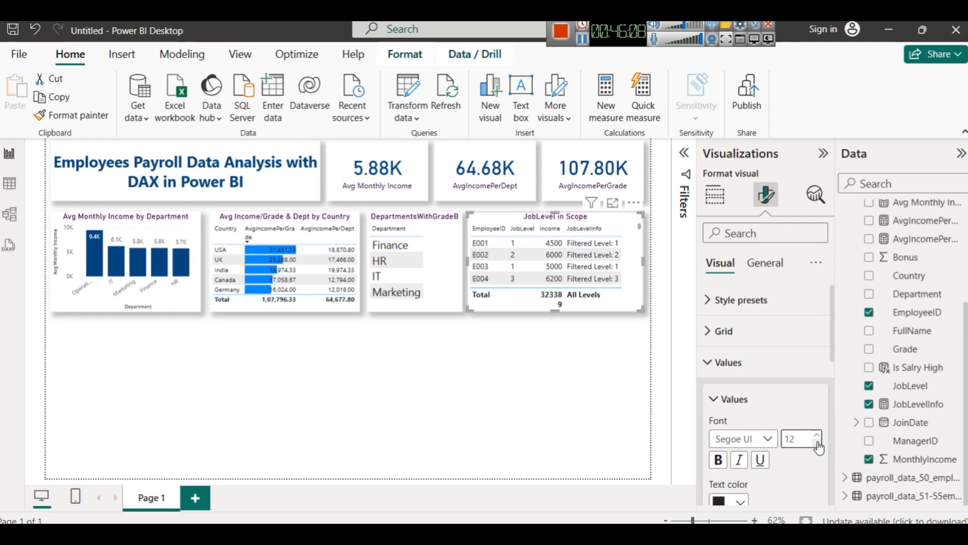
left_click(817, 447)
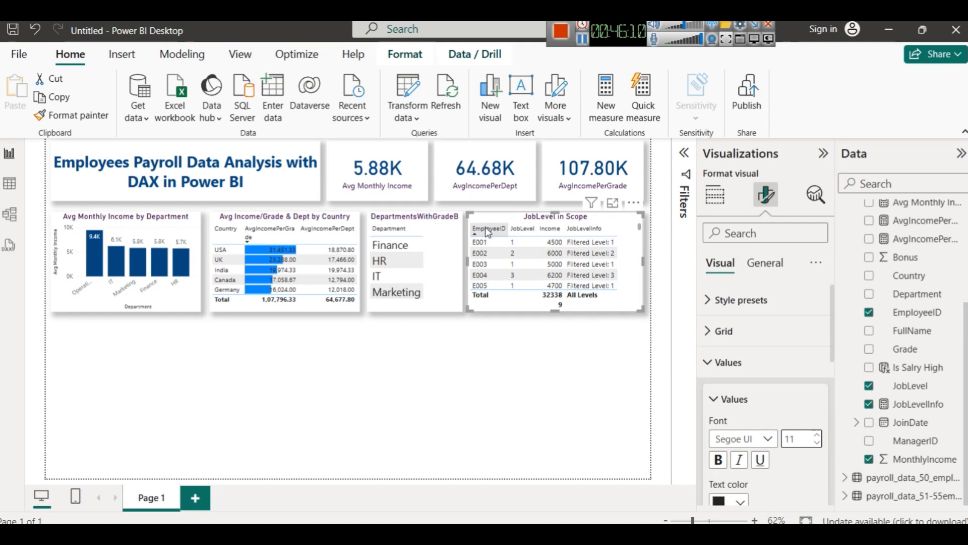
Step: Narrow the JobLevel column, widen the Income column so its total fits on one line, and deselect the table
left_click_drag(537, 229, 534, 230)
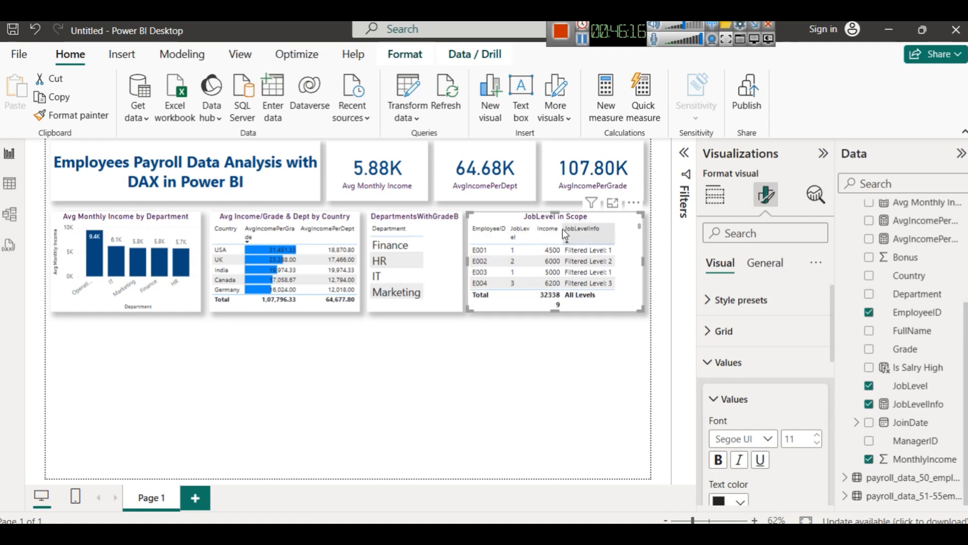
left_click_drag(563, 229, 572, 229)
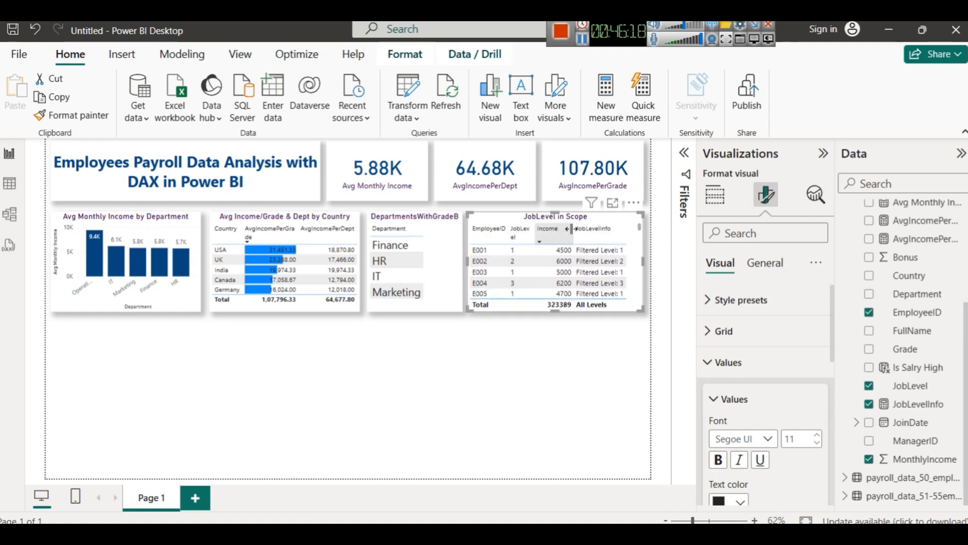
left_click(562, 356)
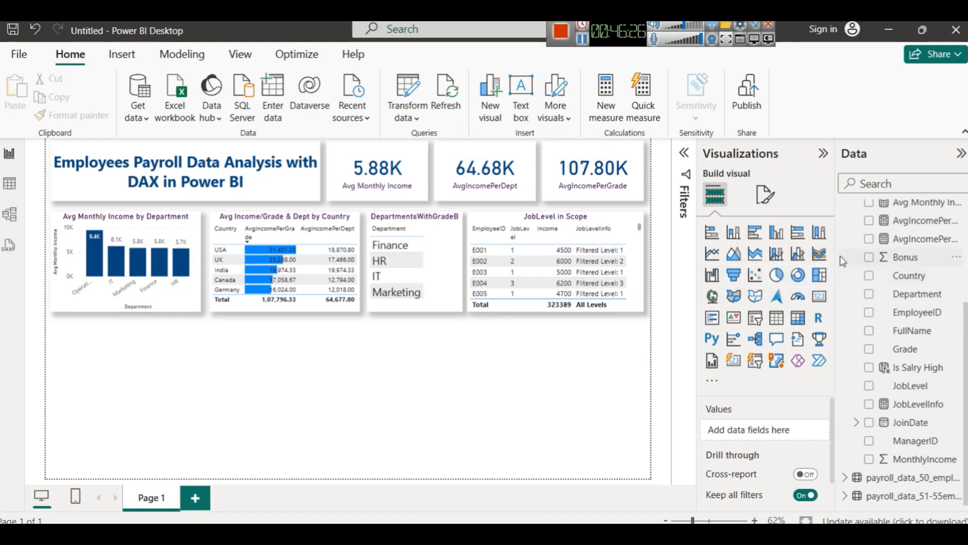
Step: Switch to the colorstech.net page in the browser and read question 2's breakdown of ISINSCOPE, SELECTEDVALUE and IF with its example use case
mouse_move(527, 533)
left_click(453, 480)
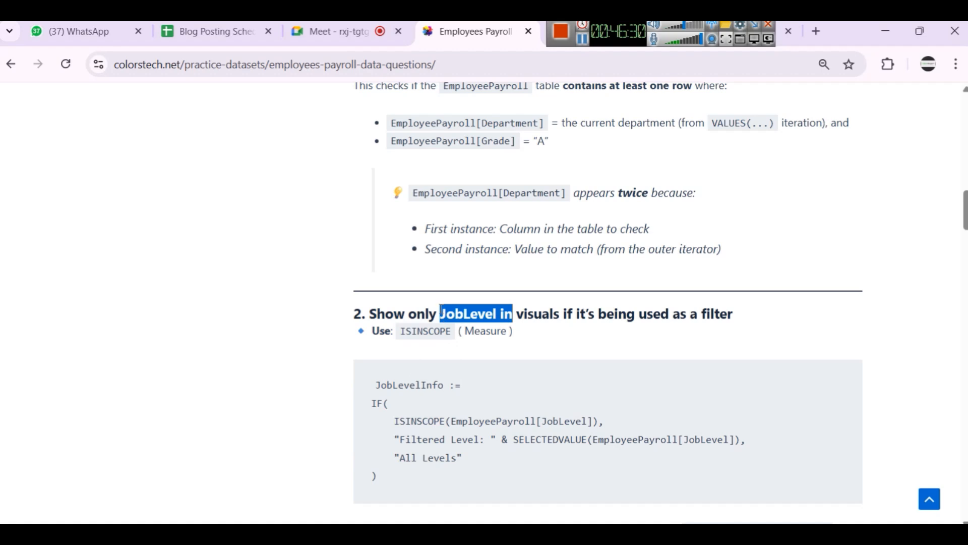
scroll(444, 303, "down", 10)
scroll(444, 303, "down", 3)
scroll(444, 303, "up", 4)
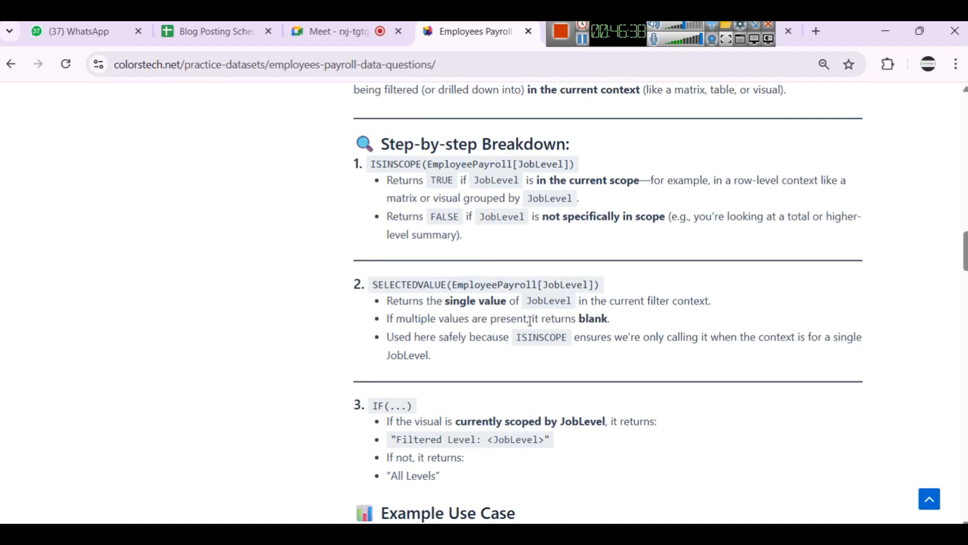
left_click_drag(721, 302, 539, 302)
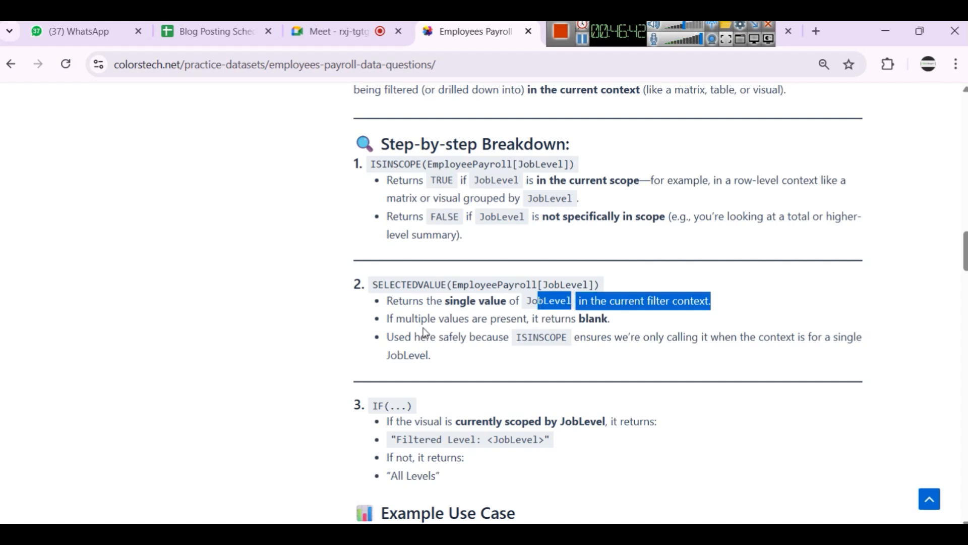
left_click_drag(436, 318, 544, 326)
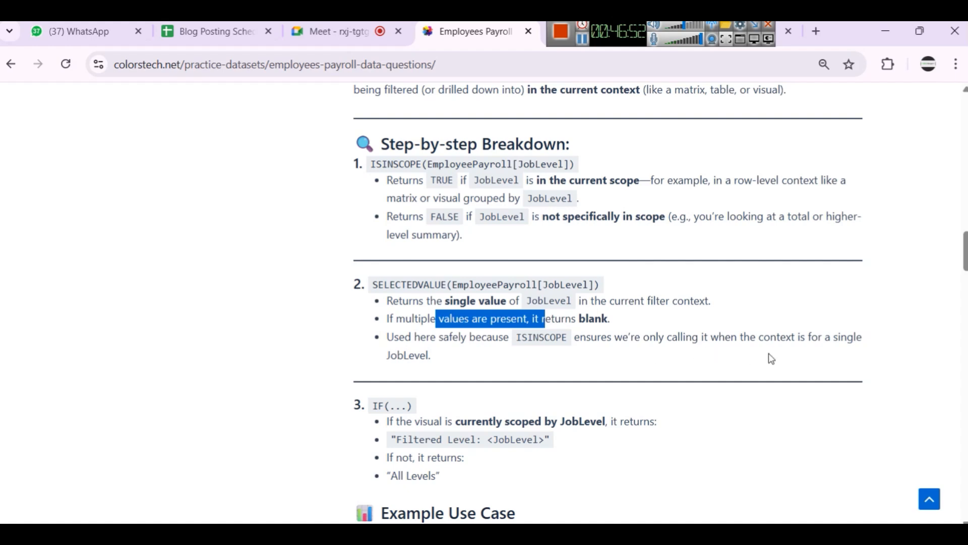
left_click(734, 368)
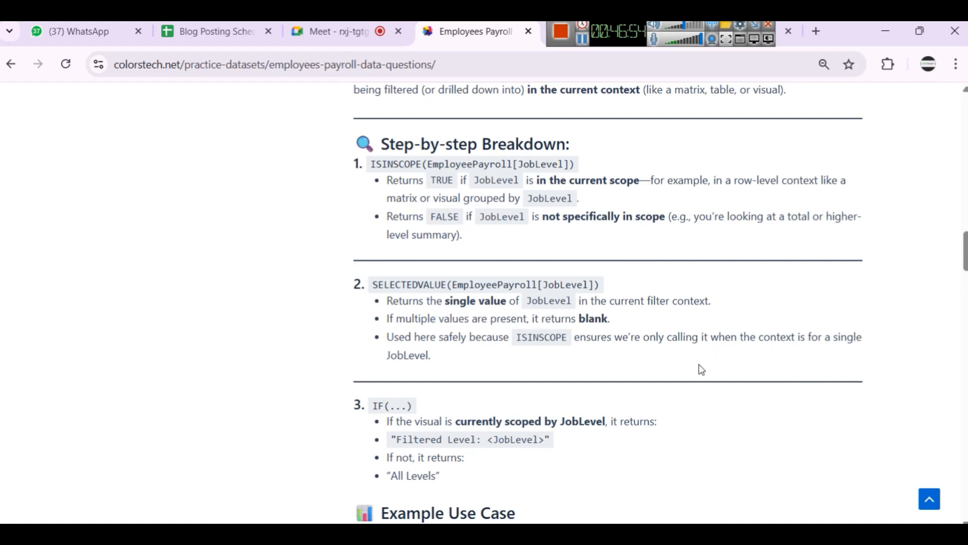
left_click_drag(734, 369, 357, 341)
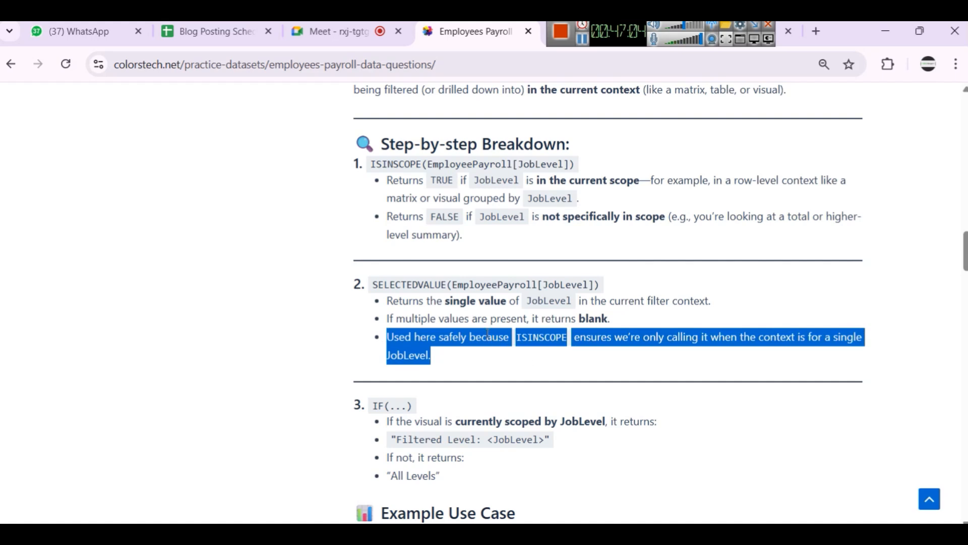
scroll(488, 333, "down", 2)
scroll(482, 330, "down", 5)
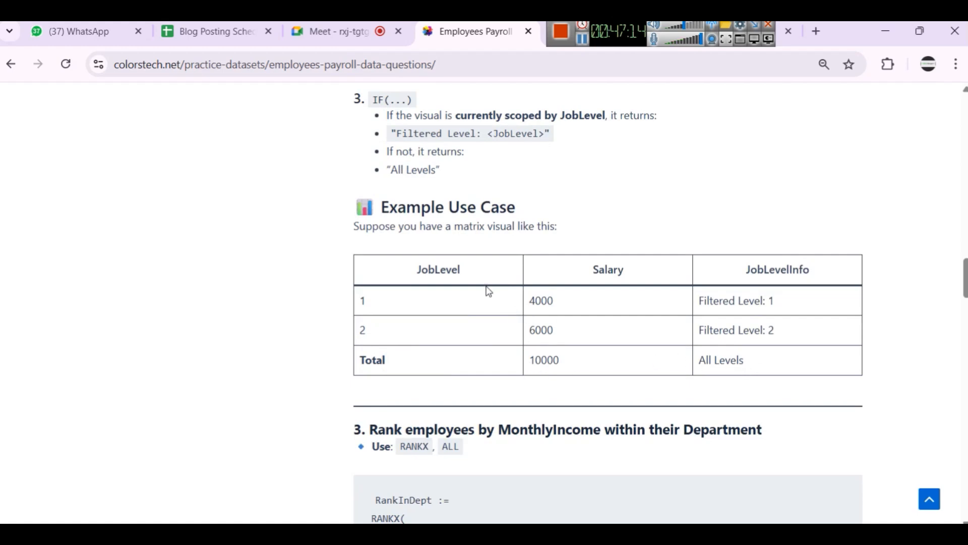
Step: Copy the RankInDept formula from question 3 on the web page and return to the FullData table in the Power BI report
scroll(488, 290, "down", 6)
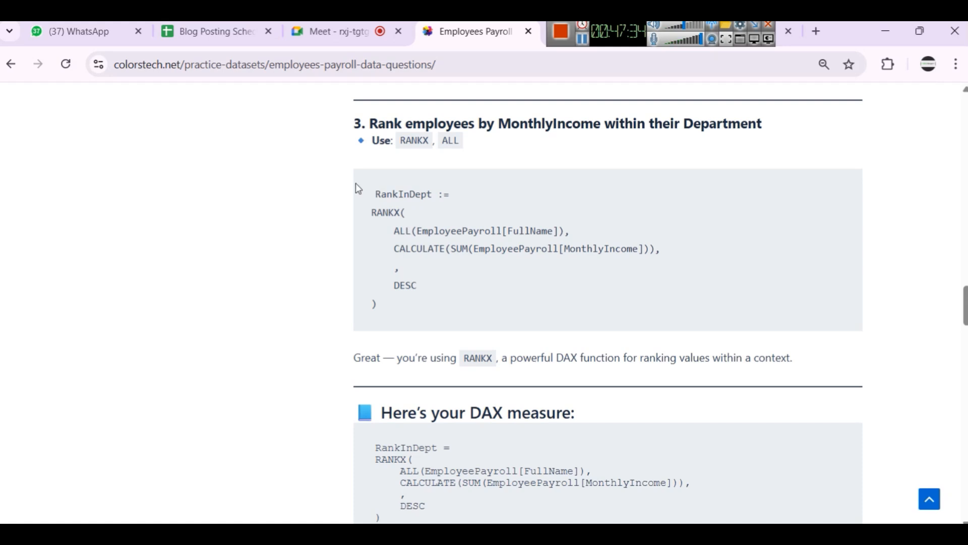
left_click_drag(375, 194, 454, 330)
key("ctrl+c")
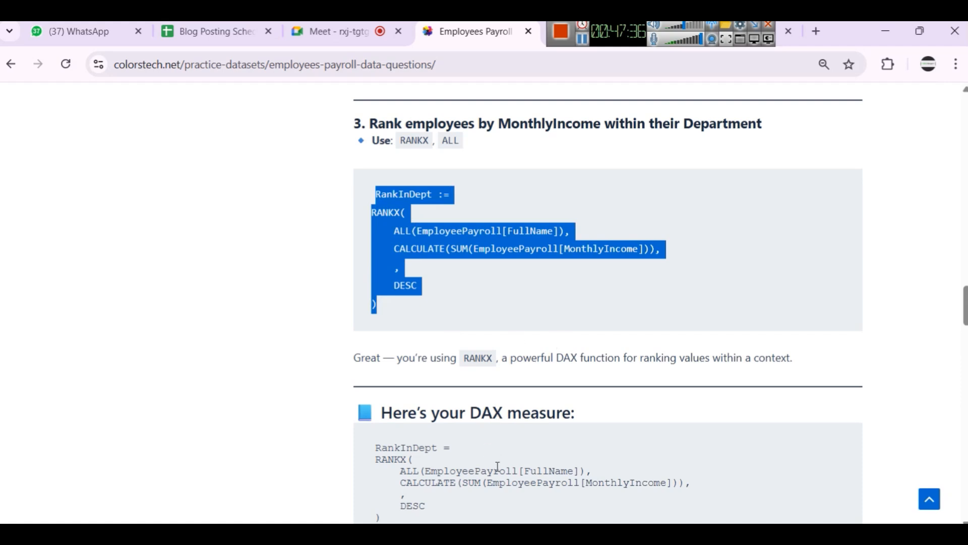
mouse_move(493, 534)
left_click(565, 463)
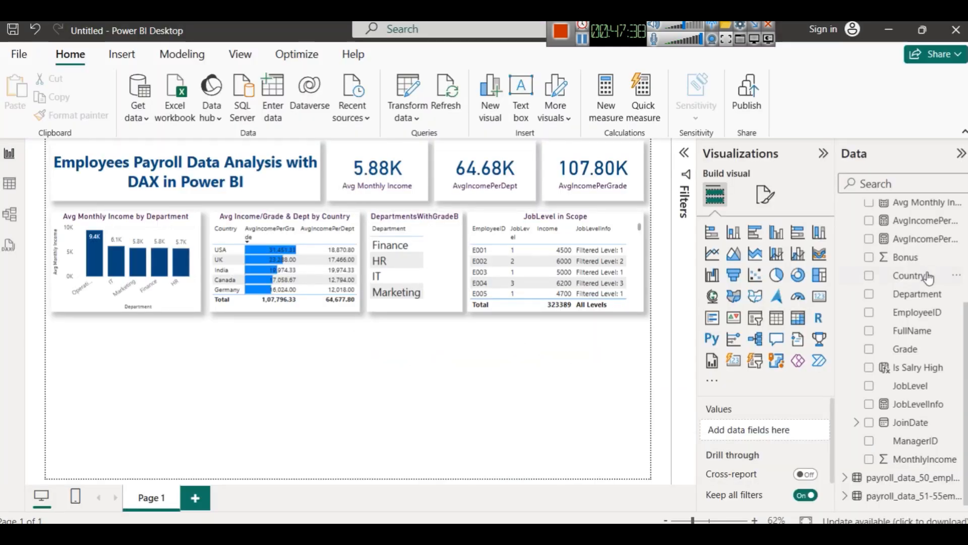
scroll(908, 277, "up", 3)
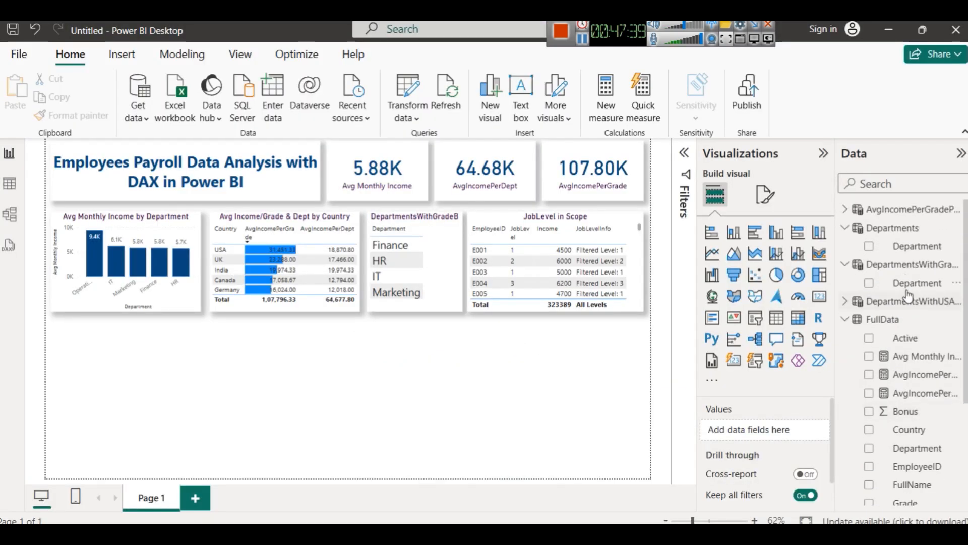
right_click(879, 323)
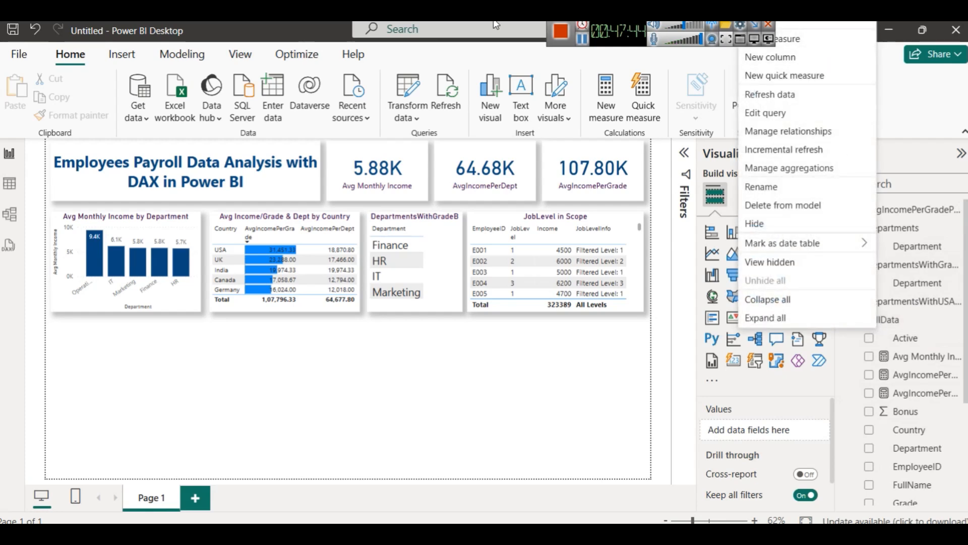
left_click(793, 56)
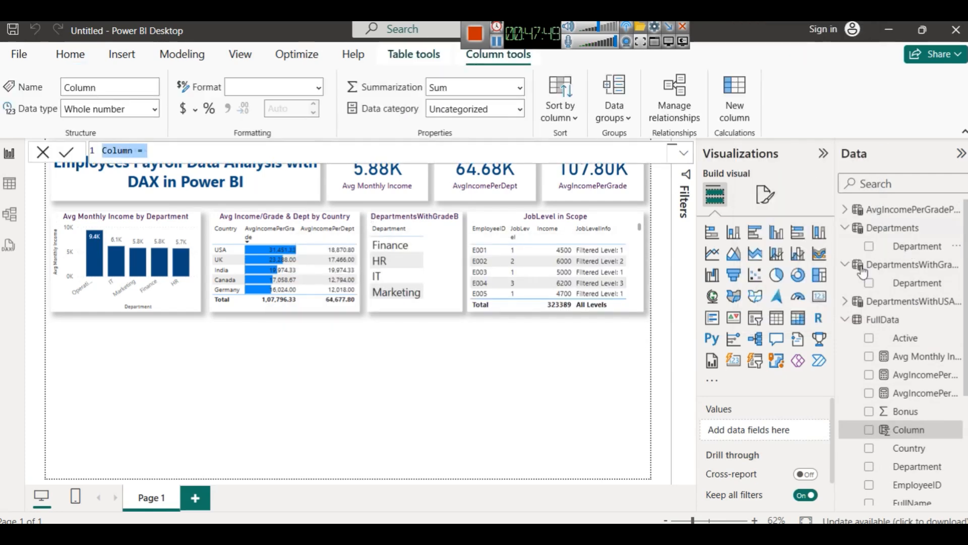
left_click(956, 430)
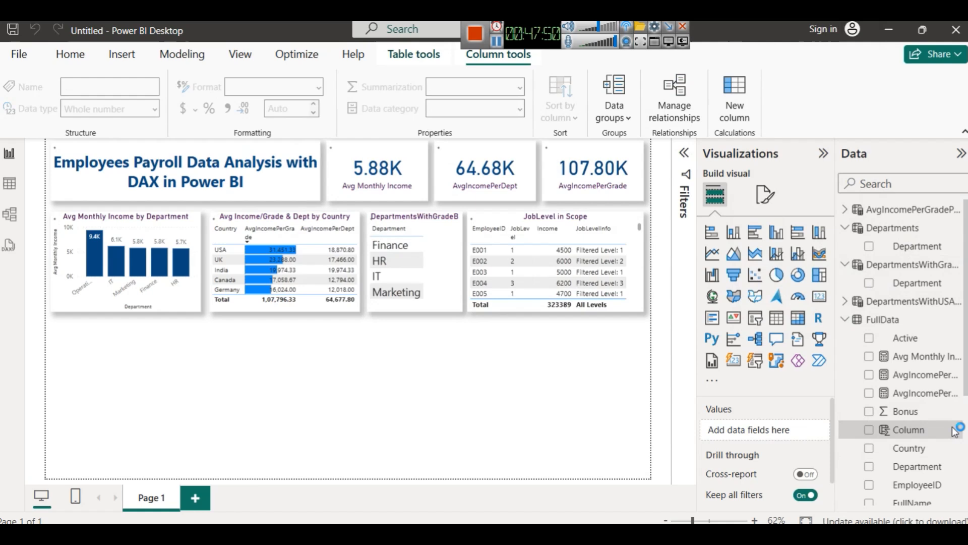
Step: Create a new measure in the FullData table and replace its default formula with the copied RankInDept RANKX formula
left_click(884, 320)
right_click(886, 329)
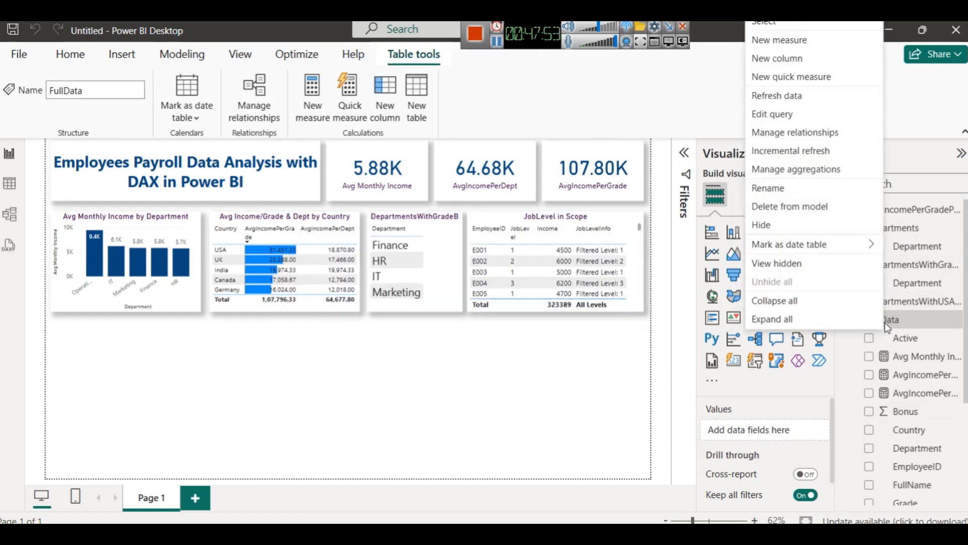
left_click(736, 64)
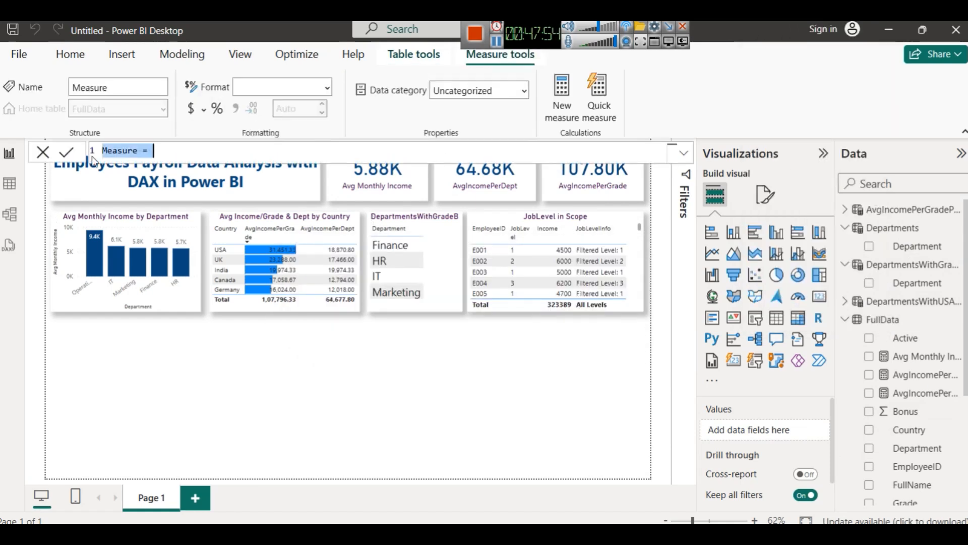
key("ctrl+a")
key("ctrl+v")
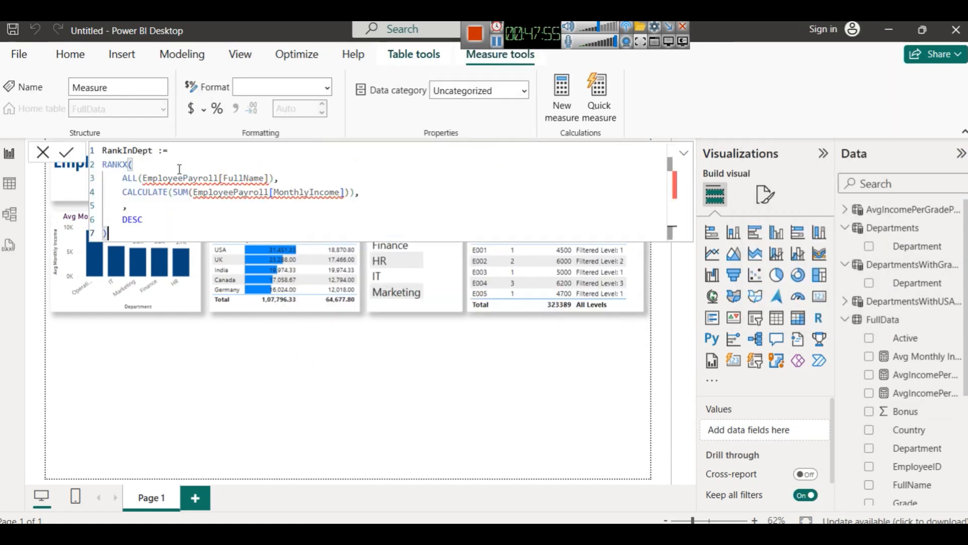
Step: Rename the measure in its formula to "Income Rank" and change the := operator to =
double_click(143, 151)
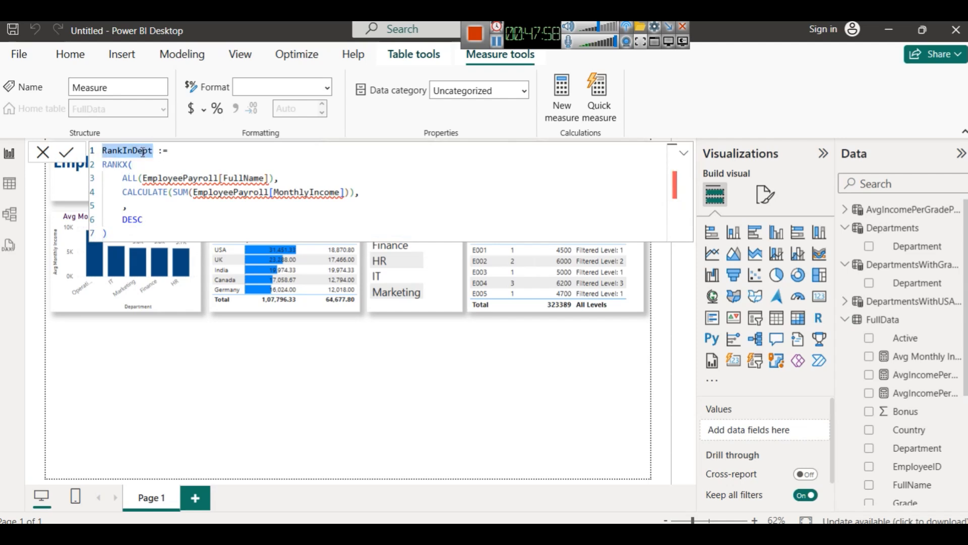
type("Inc")
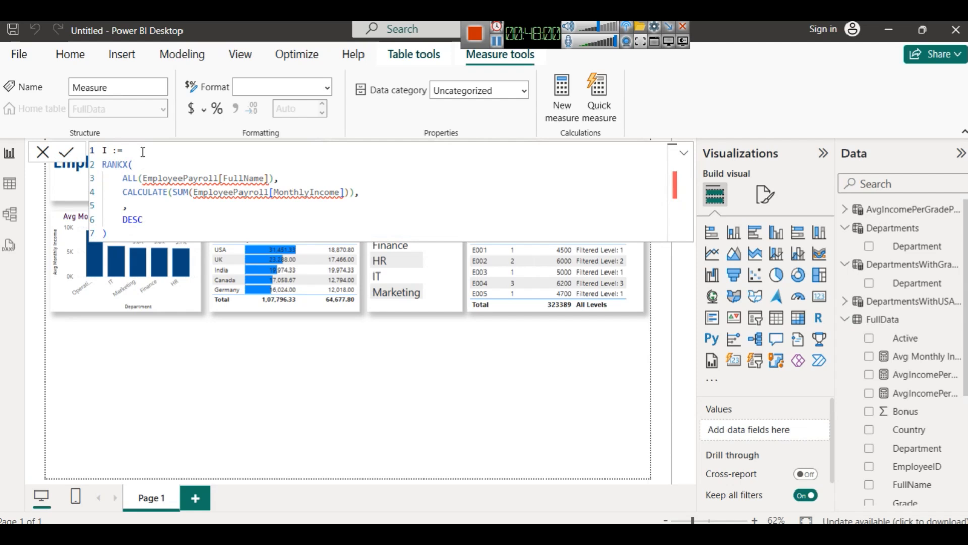
type("ome Ra")
type("nbk")
key("Left")
key("BackSpace")
key("Right")
key("Right")
key("BackSpace")
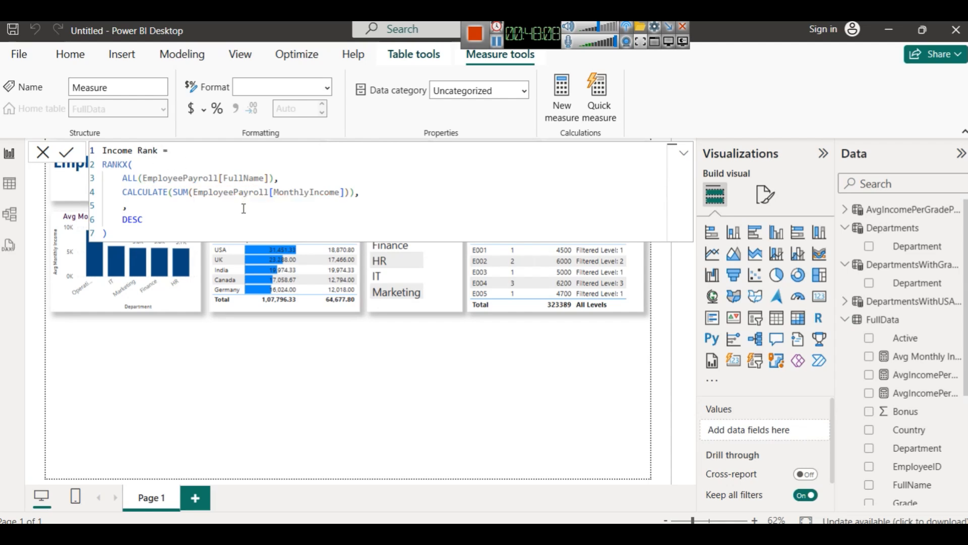
Step: Replace the EmployeePayroll table name with FullData in the ALL and SUM arguments of the Income Rank formula
double_click(165, 175)
type("FULL")
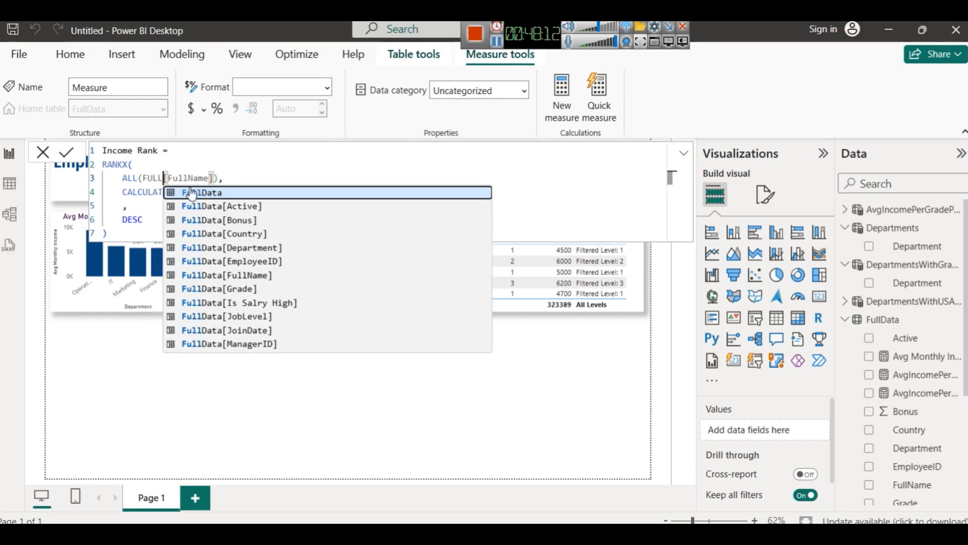
left_click(191, 191)
double_click(176, 183)
key("ctrl+c")
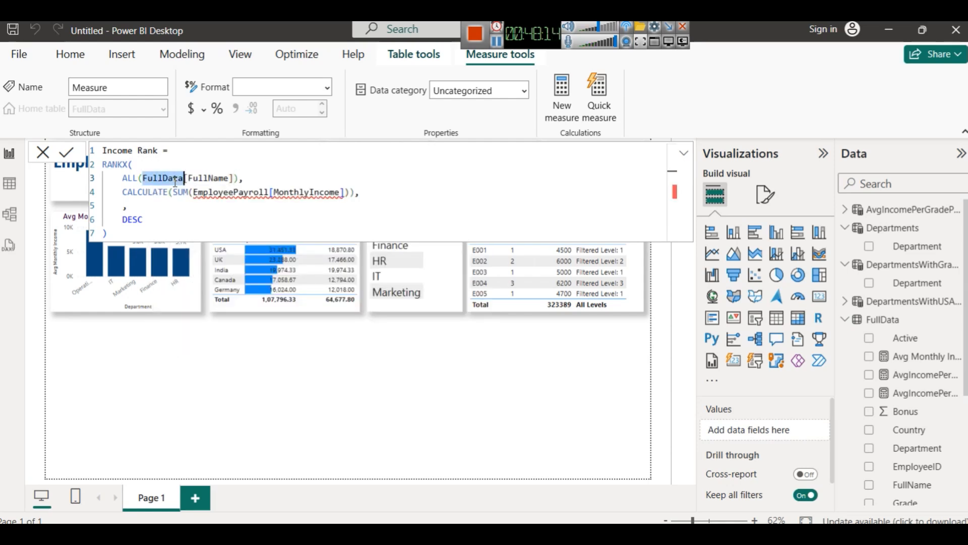
double_click(236, 197)
key("ctrl+v")
left_click(394, 218)
key("ctrl+shift+Left")
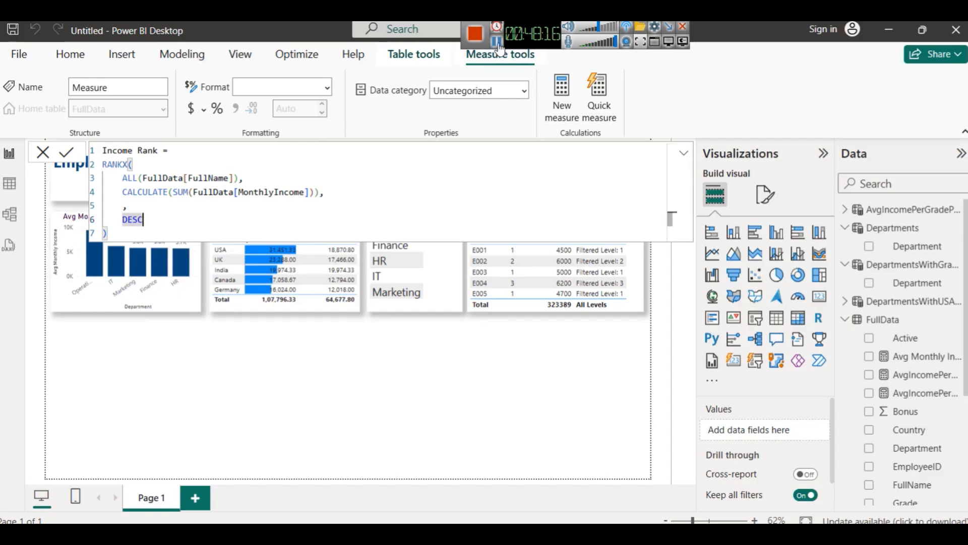
Step: Switch from the web page to the Emp Payroll Data 2 report and look through the fields of the FullData table
key("alt+Tab")
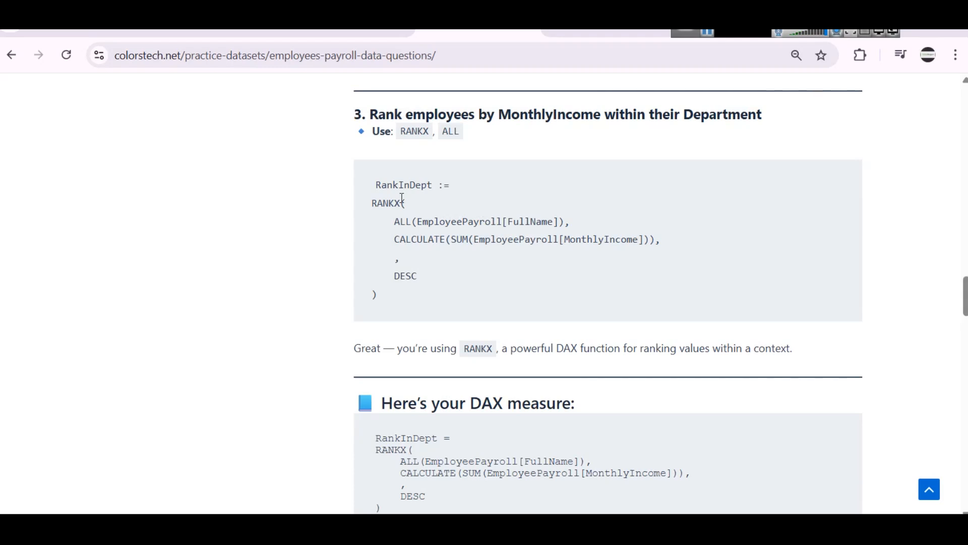
mouse_move(392, 530)
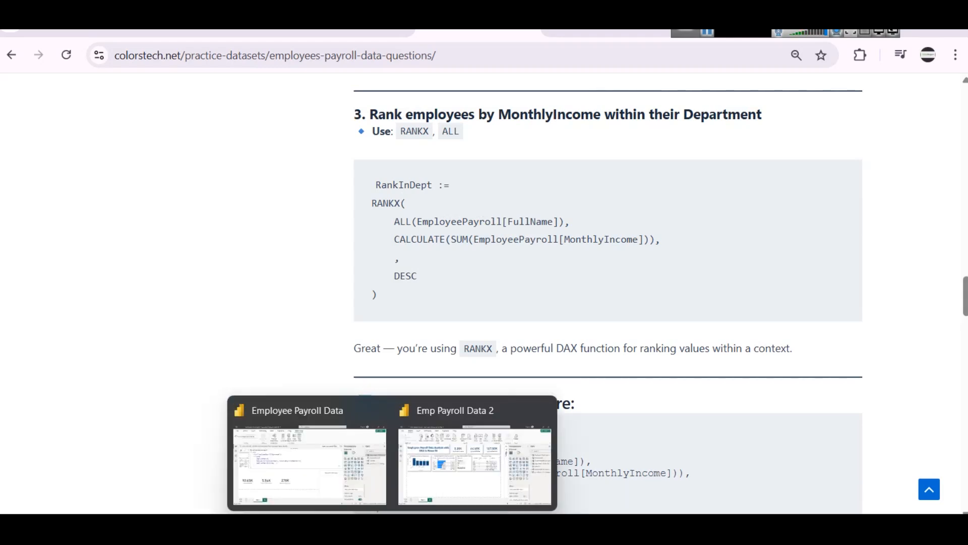
left_click(447, 502)
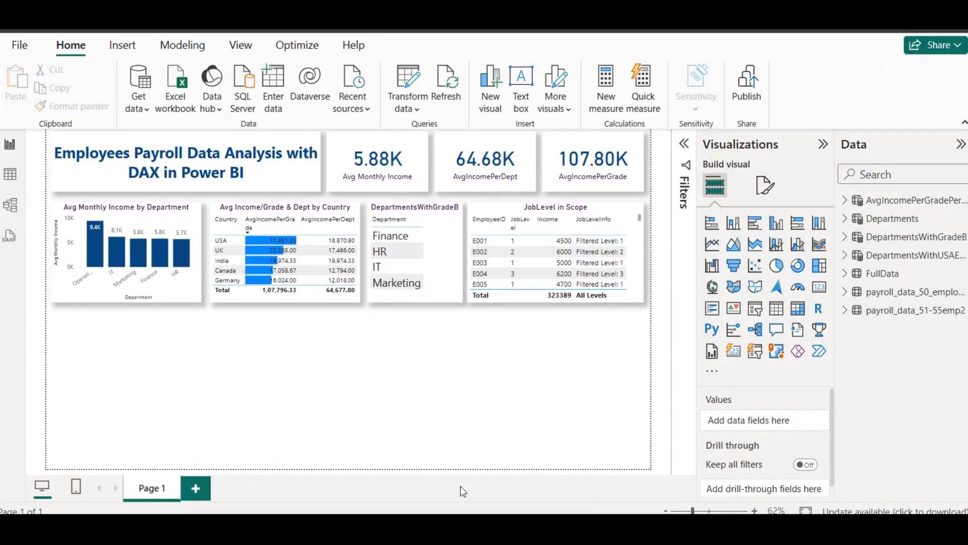
left_click(846, 274)
scroll(888, 384, "down", 2)
scroll(888, 383, "up", 1)
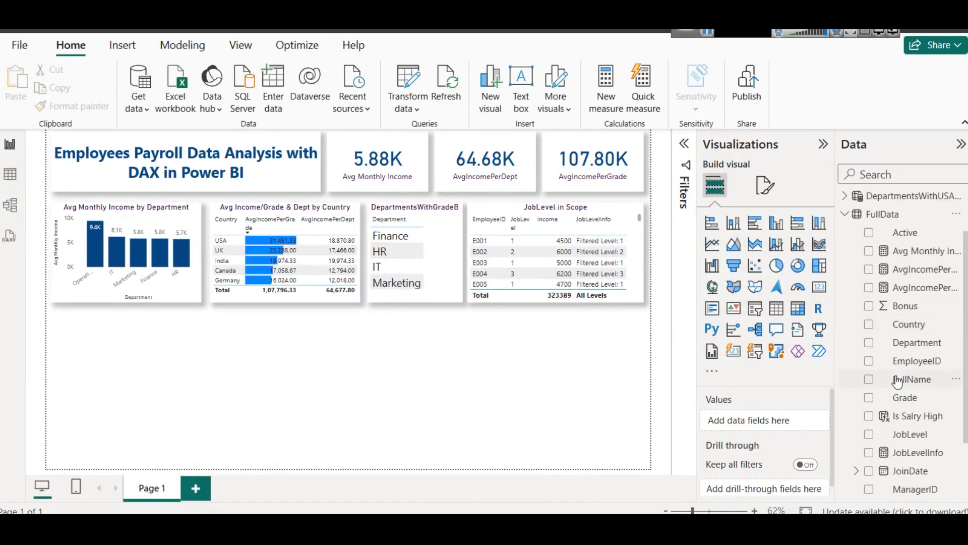
scroll(898, 382, "down", 2)
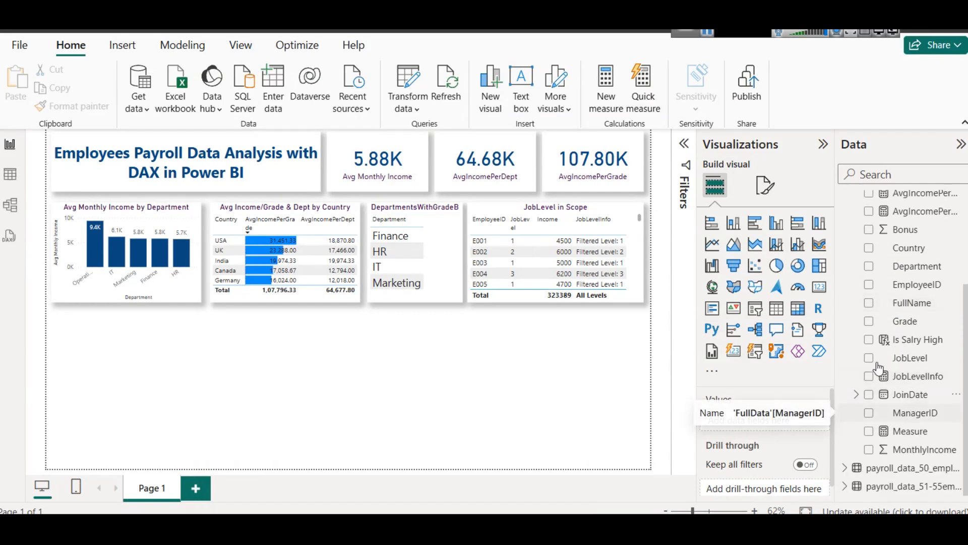
scroll(915, 427, "up", 2)
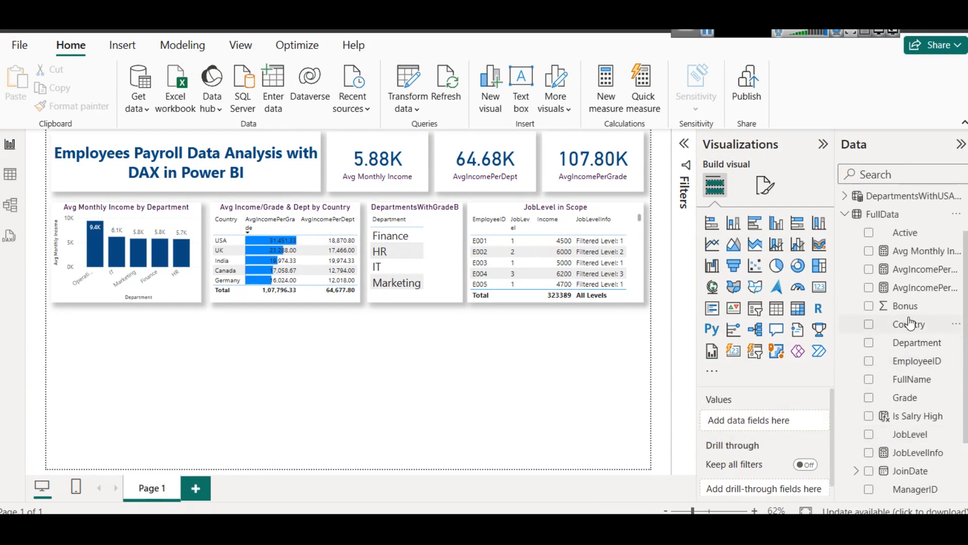
scroll(927, 349, "down", 2)
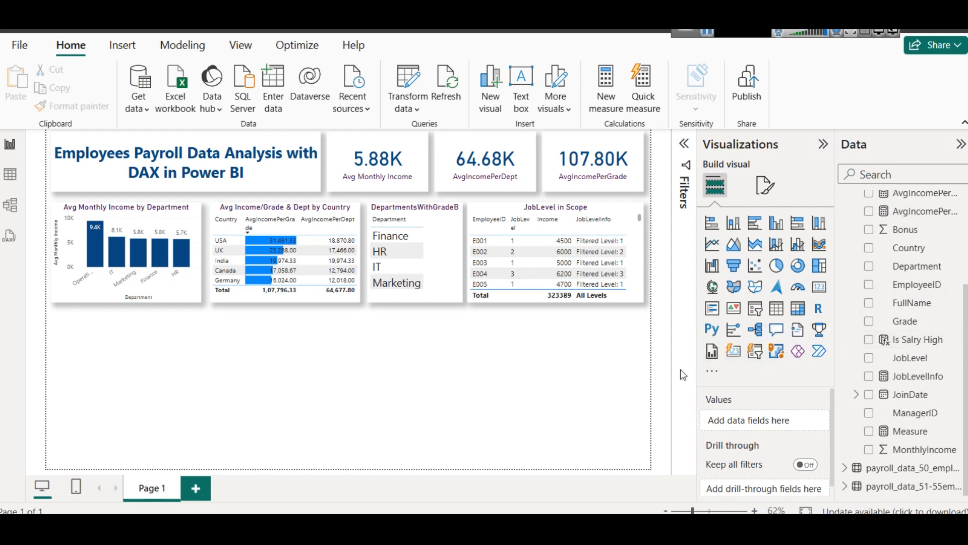
Step: Copy question 3's RankInDept formula from the colorstech.net page and return to the Emp Payroll Data 2 report
mouse_move(356, 524)
left_click(276, 456)
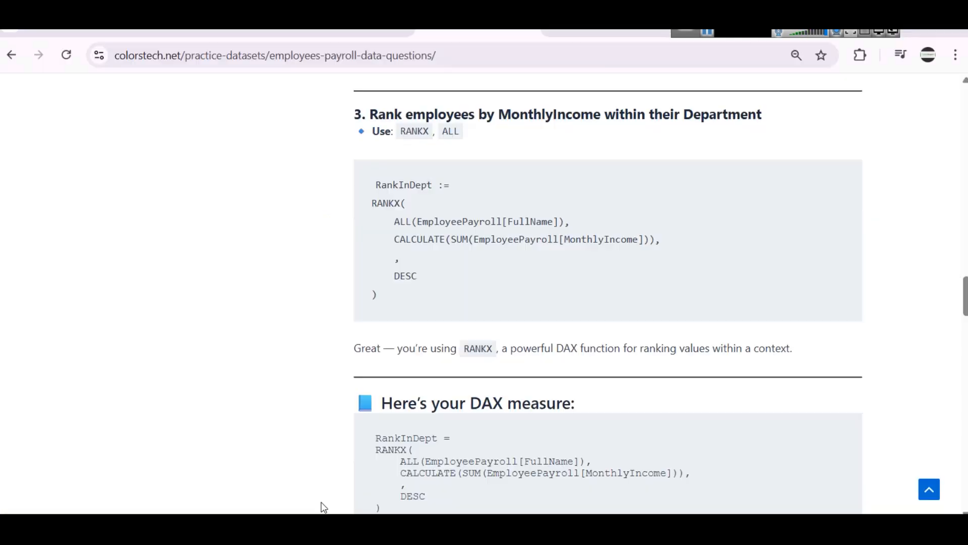
left_click_drag(373, 185, 438, 320)
key("ctrl+c")
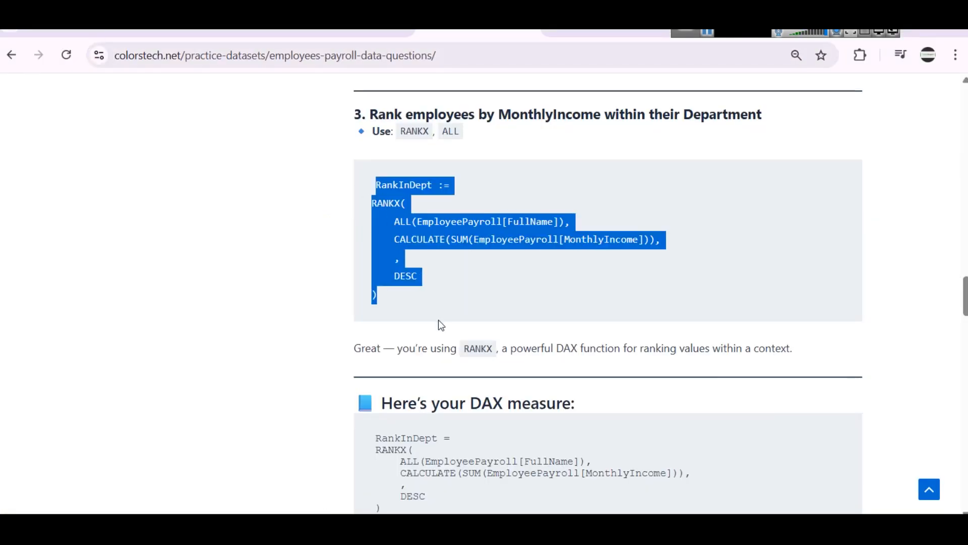
mouse_move(392, 525)
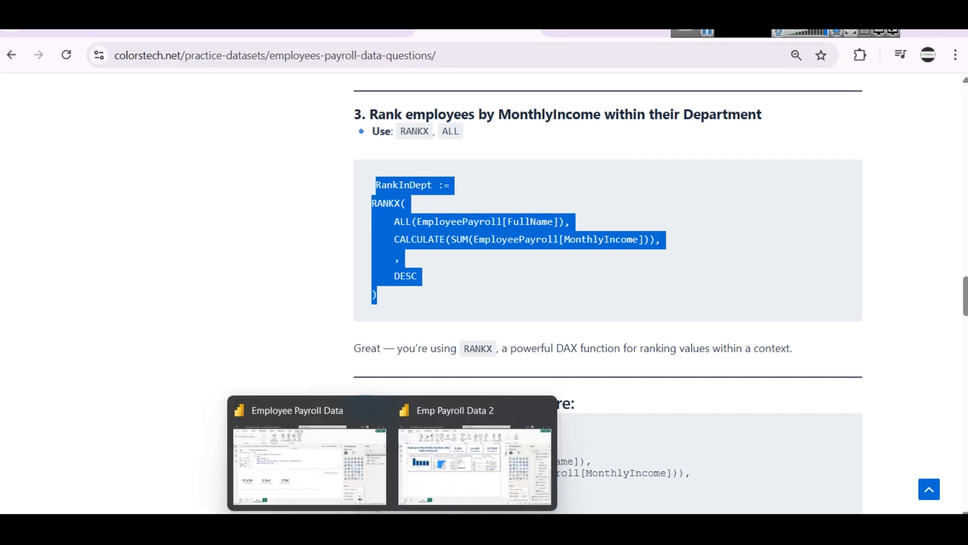
left_click(462, 479)
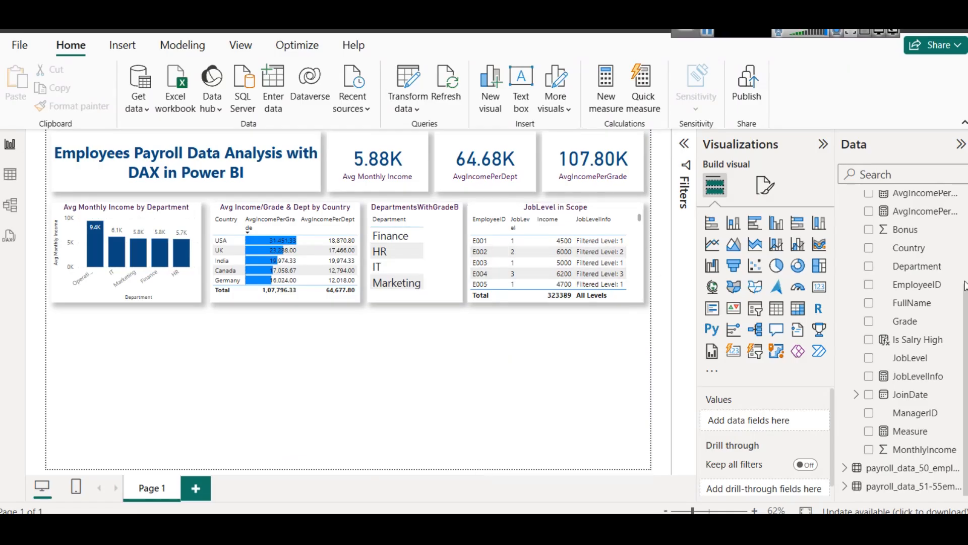
Step: Create a new measure in the FullData table
scroll(887, 283, "up", 3)
right_click(886, 273)
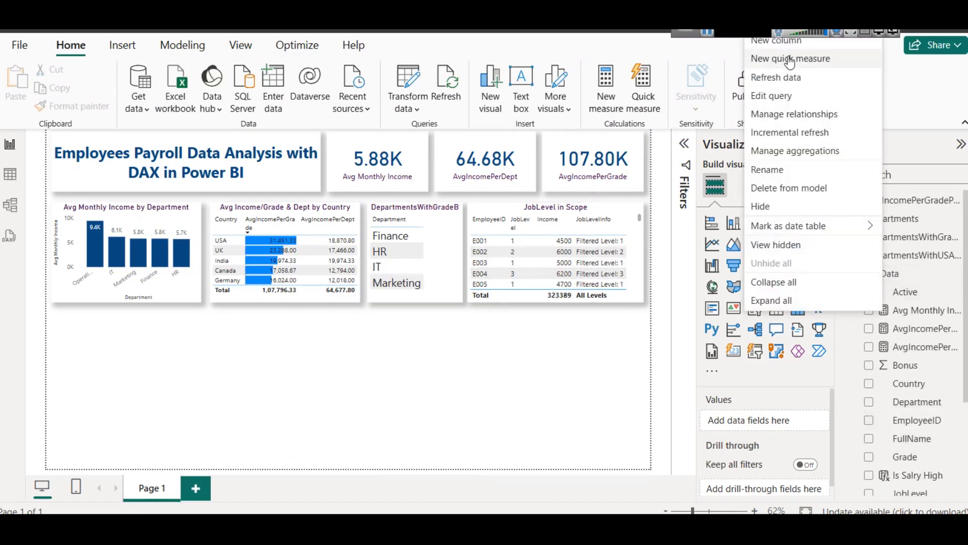
left_click(585, 362)
right_click(882, 273)
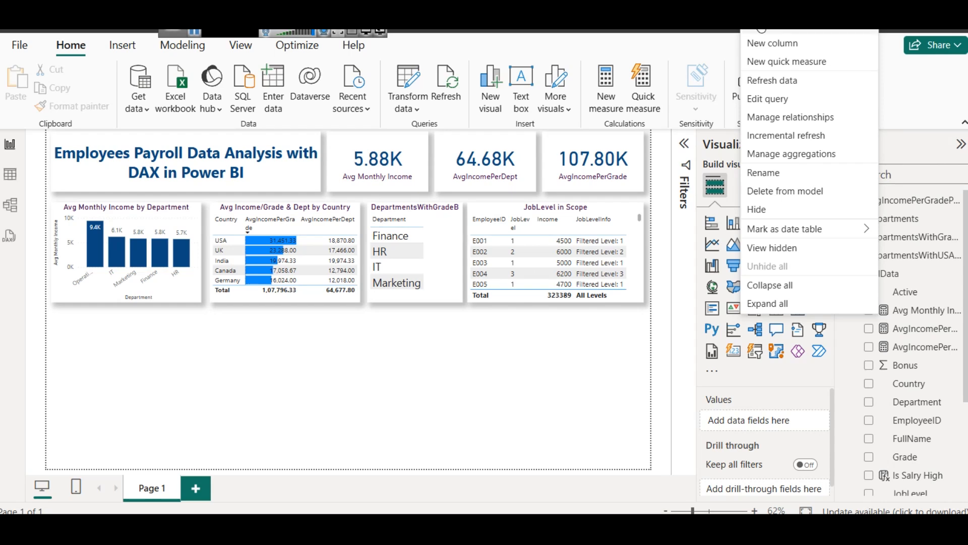
left_click(769, 26)
left_click_drag(250, 24, 765, 41)
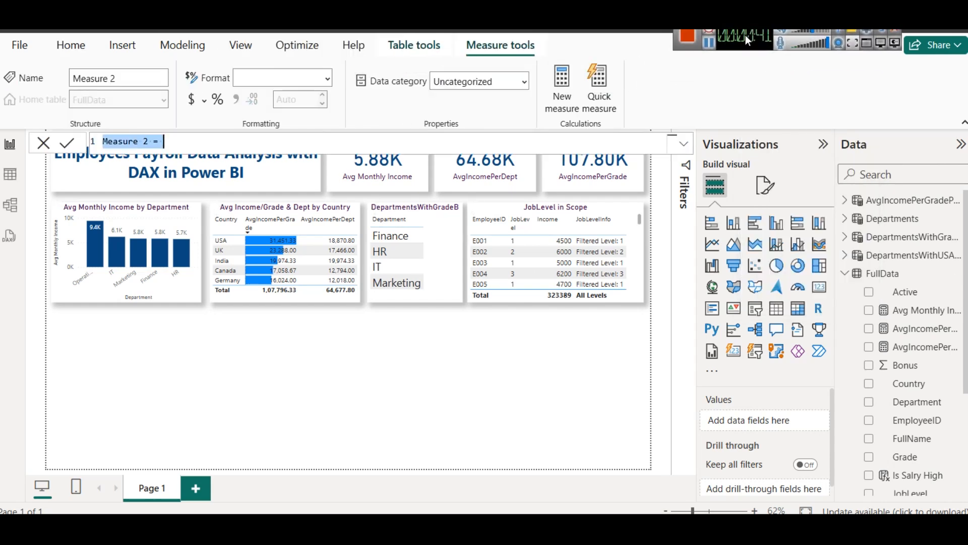
Step: Replace the new measure's default name in its formula with "Income Rank", keeping the equals sign
left_click_drag(157, 143, 102, 143)
key("BackSpace")
type("comp")
key("BackSpace")
key("BackSpace")
key("BackSpace")
key("BackSpace")
type("Income ")
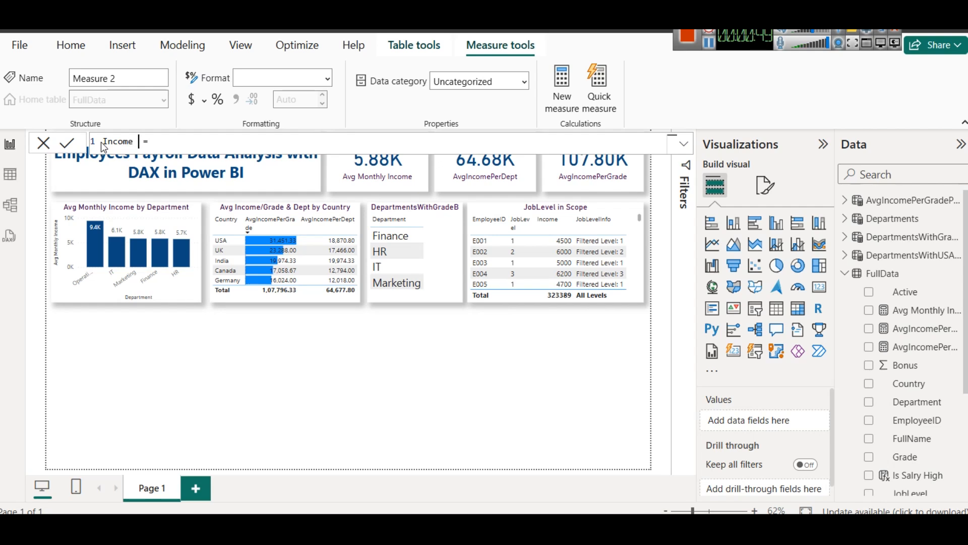
type(" Rank")
key("End")
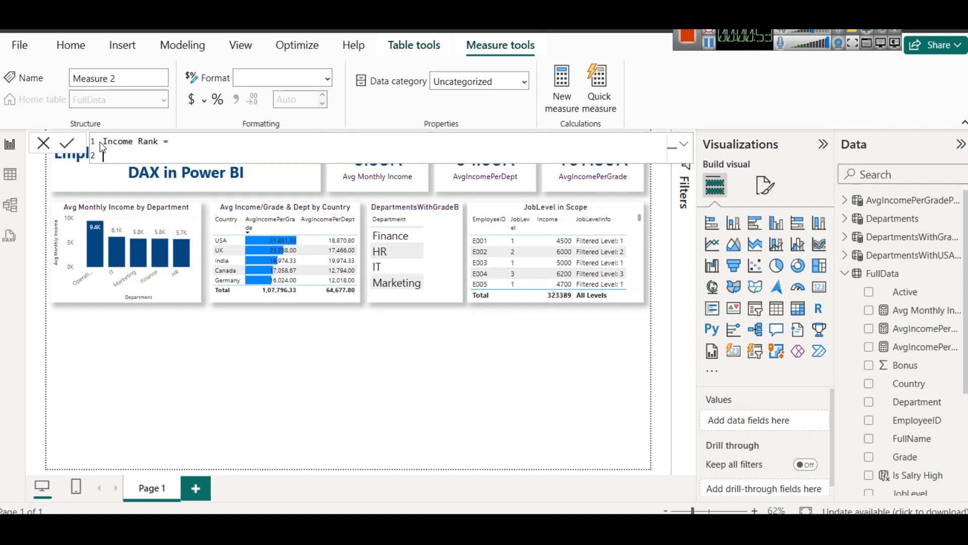
Step: Paste the copied RANKX formula after the equals sign and remove its "RankInDept :=" part and the line break
key("ctrl+v")
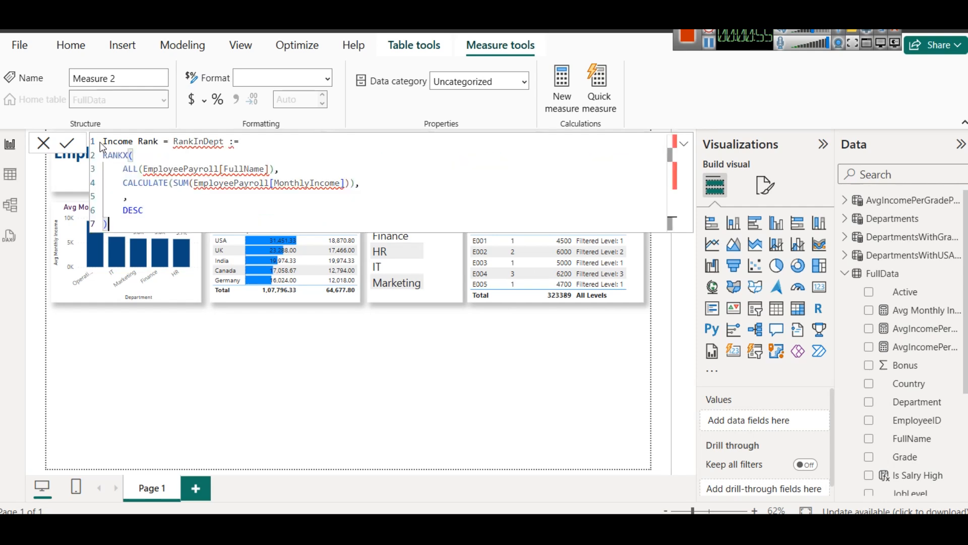
left_click_drag(239, 141, 164, 142)
key("shift+Right")
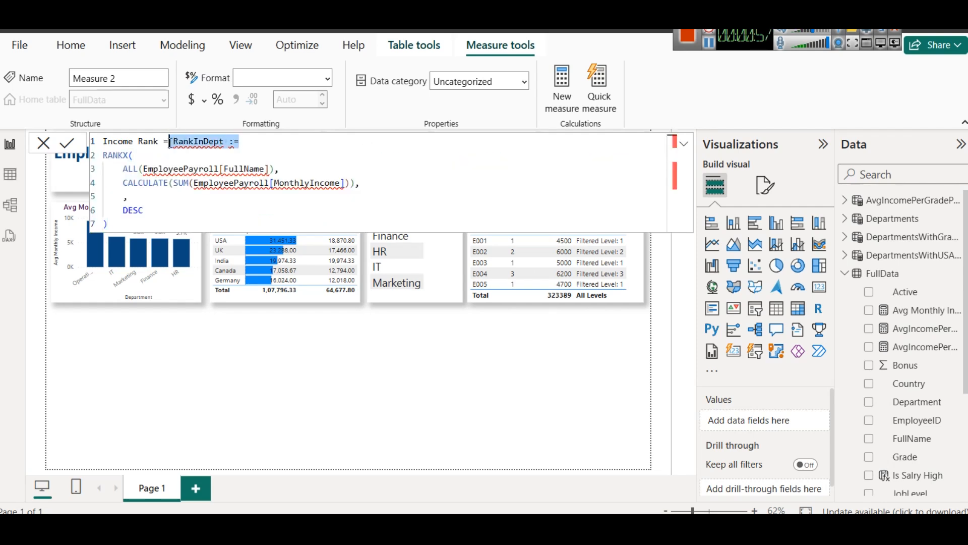
key("BackSpace")
key("Delete")
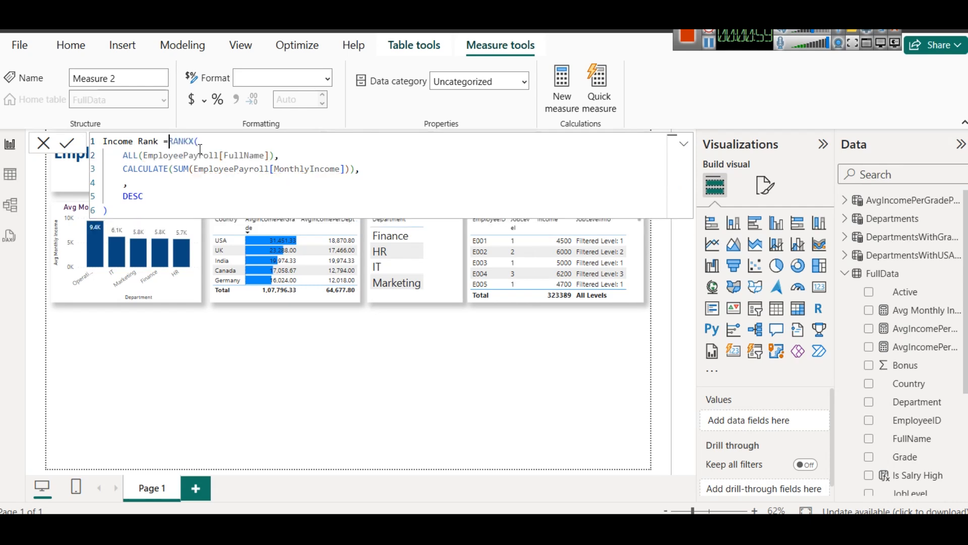
Step: Change the table name EmployeePayroll to FullData for both the FullName and MonthlyIncome columns in the Income Rank formula
double_click(185, 154)
type("FullData")
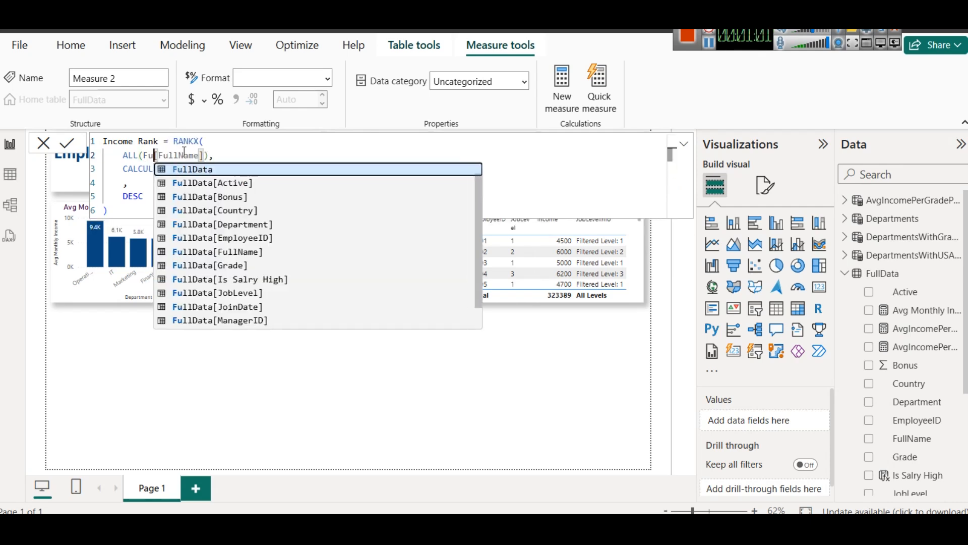
key("Escape")
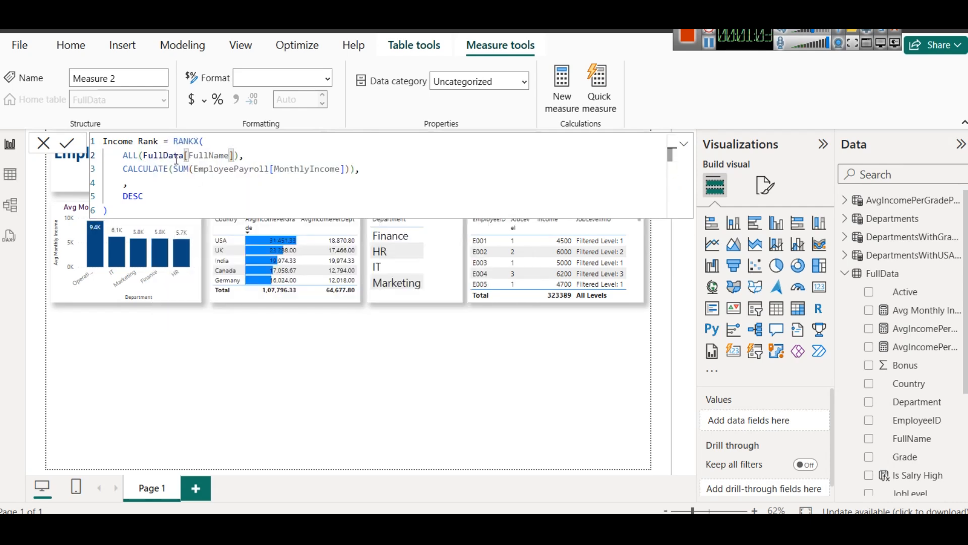
double_click(180, 160)
key("ctrl+z")
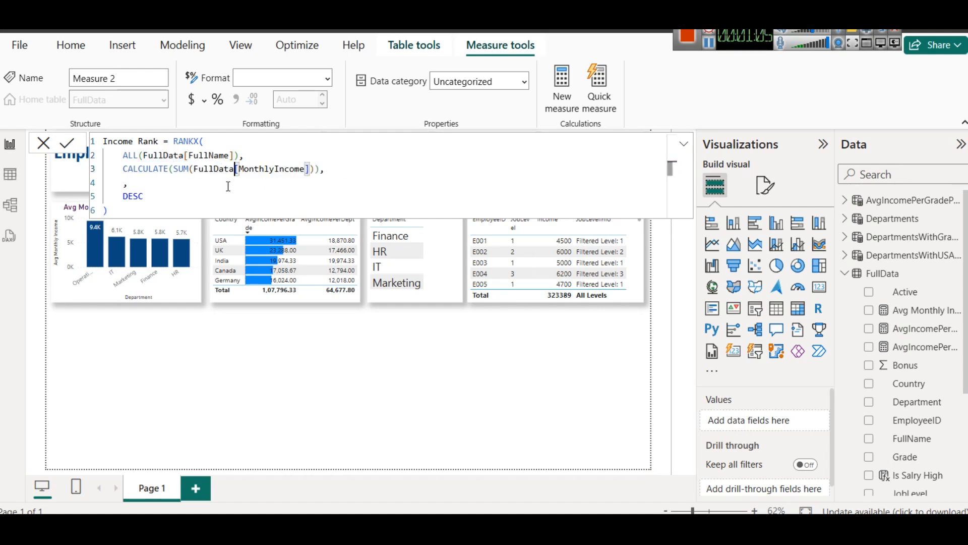
Step: Retype the opening parenthesis of RANKX to bring up its syntax hint and review the function's arguments
left_click(222, 143)
key("BackSpace")
type("(")
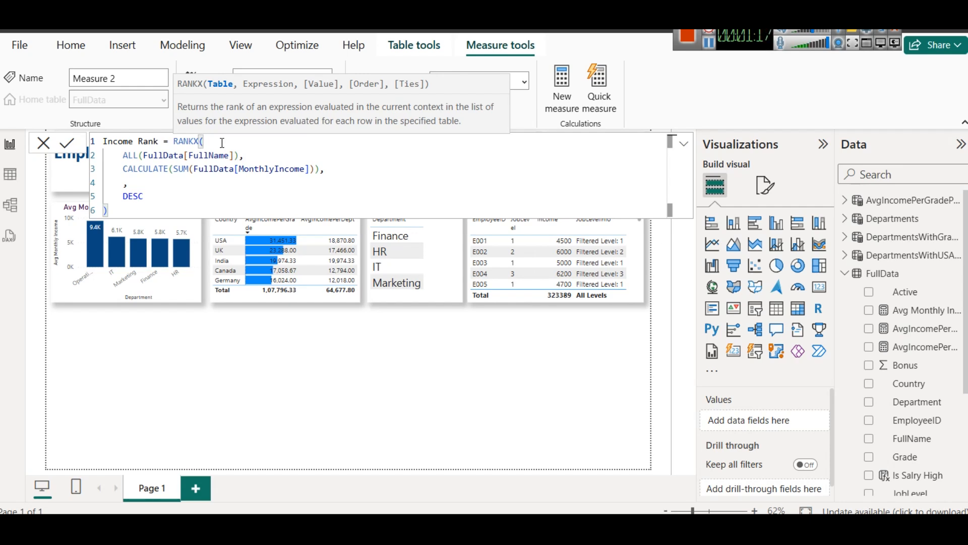
Step: Open a blank Notepad note, place it beside the measure formula and enlarge its text to 120%
key("super+r")
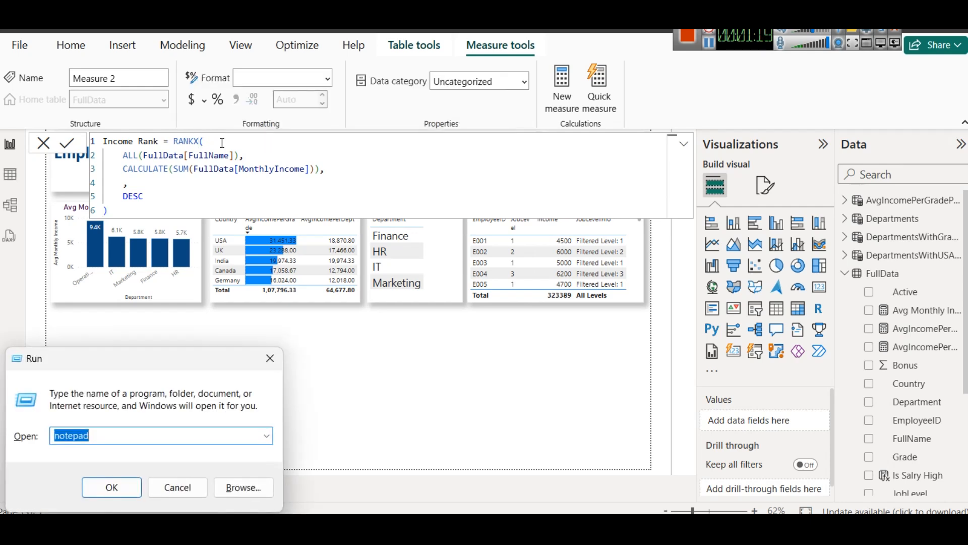
key("Return")
left_click_drag(464, 167, 746, 121)
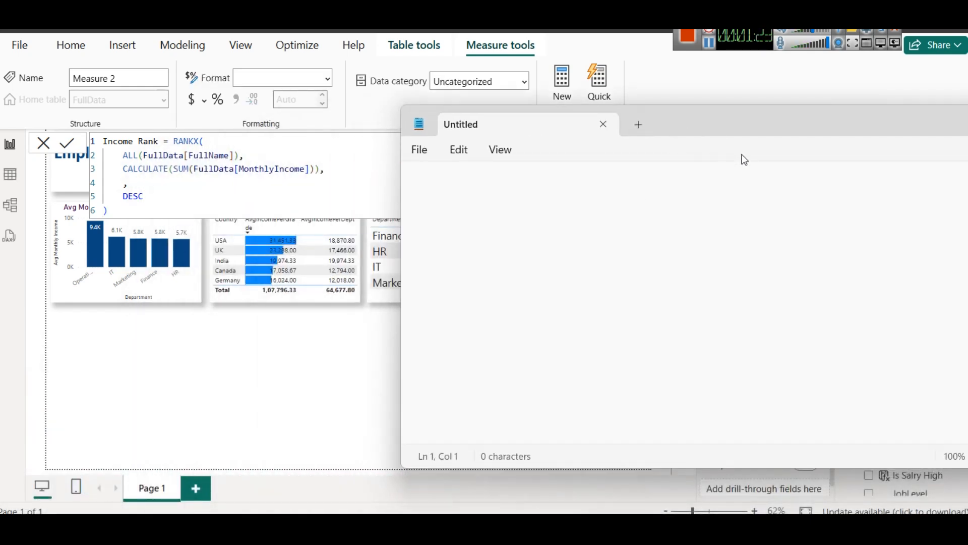
scroll(625, 249, "up", 2)
Step: List the DAX functions VALUES, SUMMARIZE, FILTER and CONTAINS on separate lines in the note
type("VALUE")
key("BackSpace")
type("ES")
key("Return")
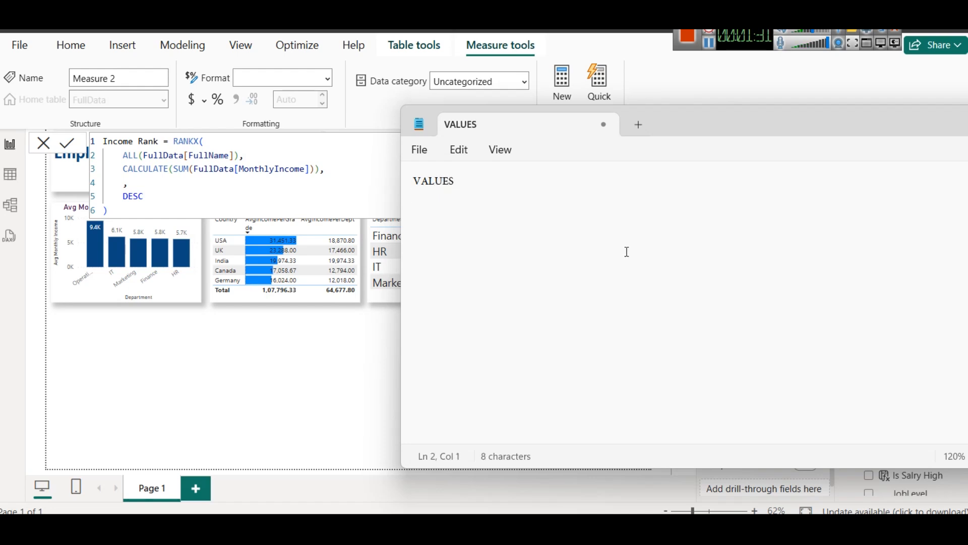
type("SUMMARIZE")
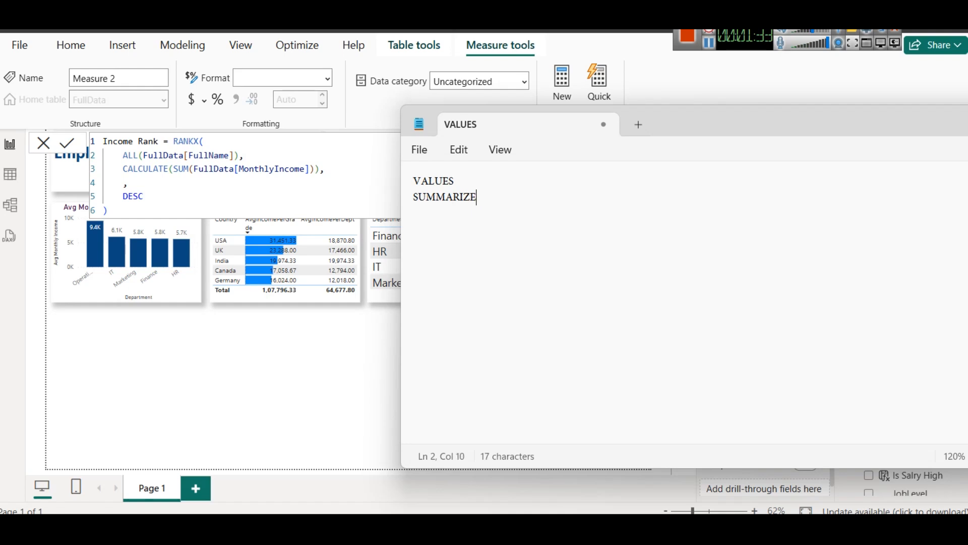
key("Return")
type("FILTER")
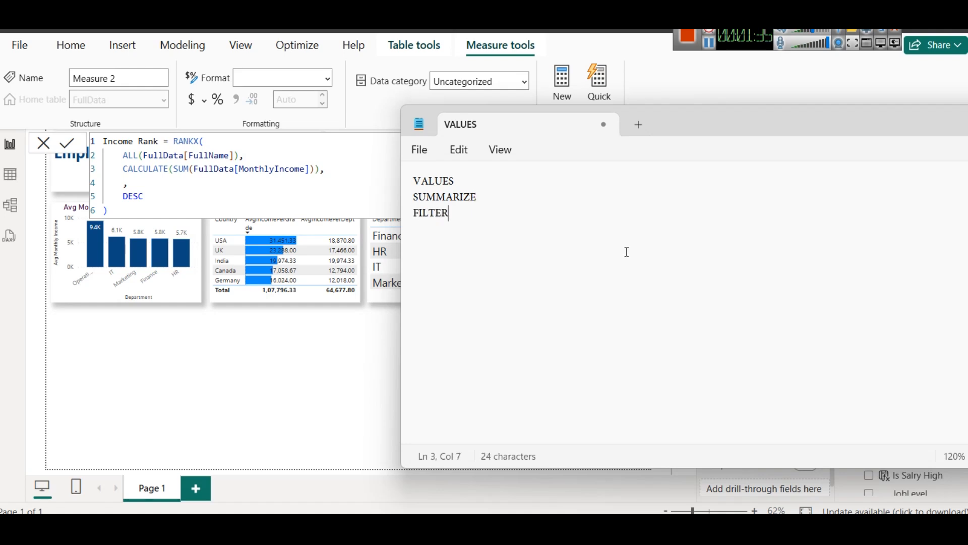
key("Return")
type("CONTAINS")
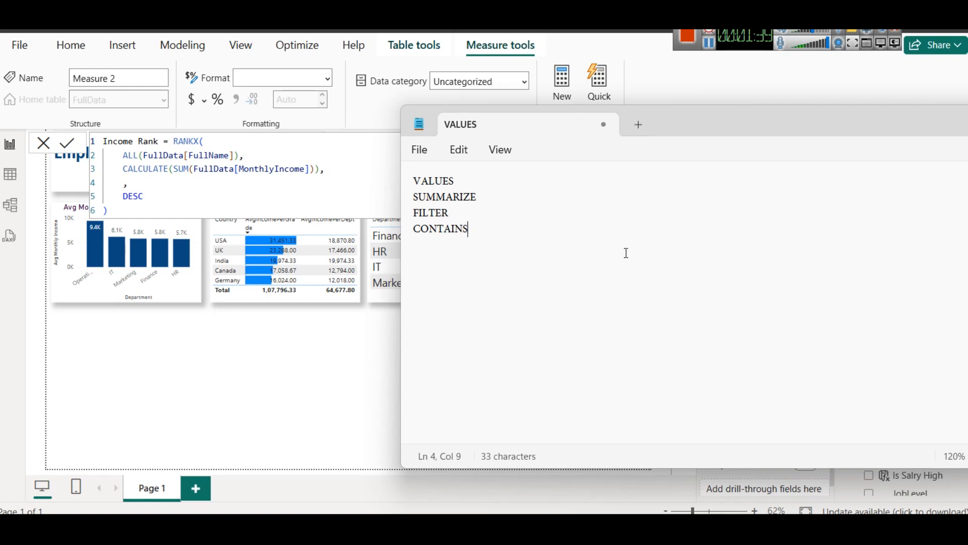
Step: Replace CONTAINS with ALL in the note and return to the ALL argument of the Income Rank formula in Power BI
double_click(474, 228)
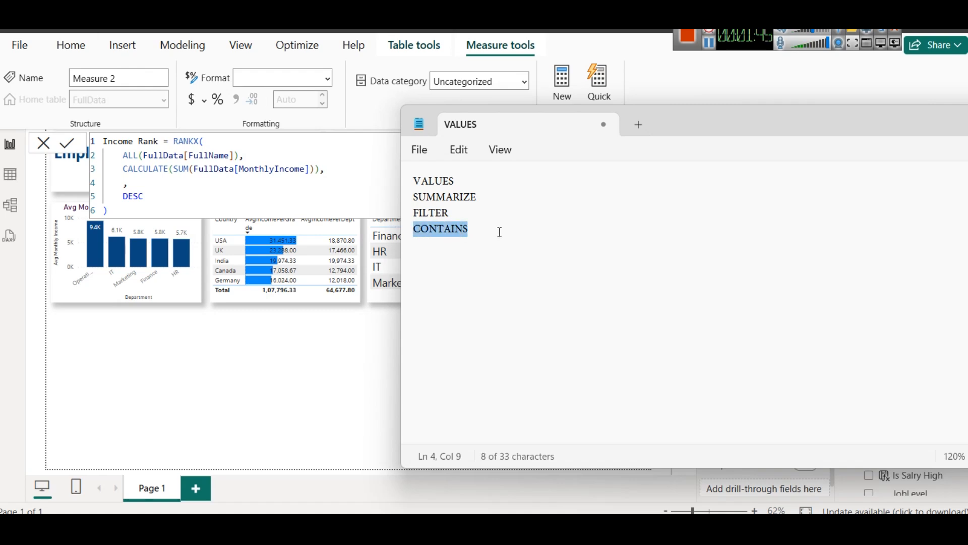
type("ALL")
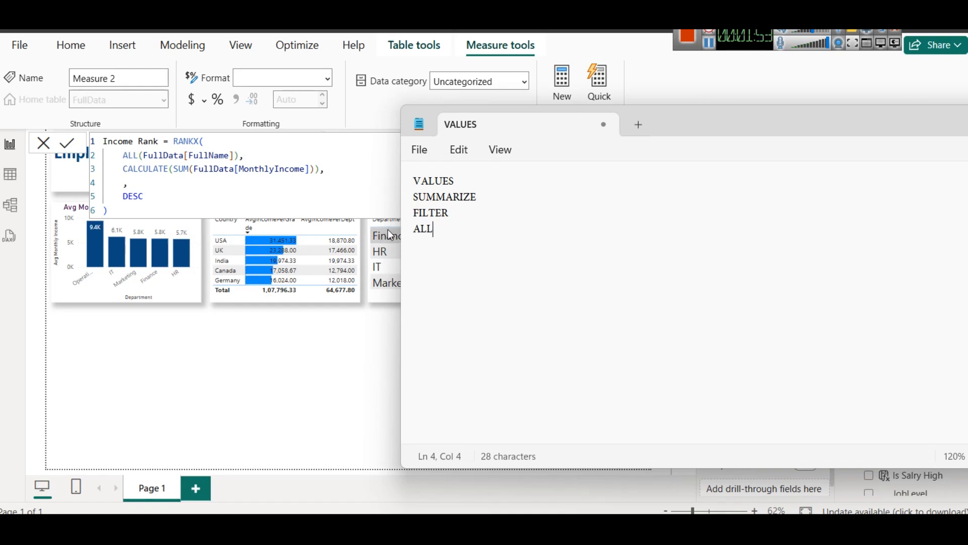
left_click(143, 156)
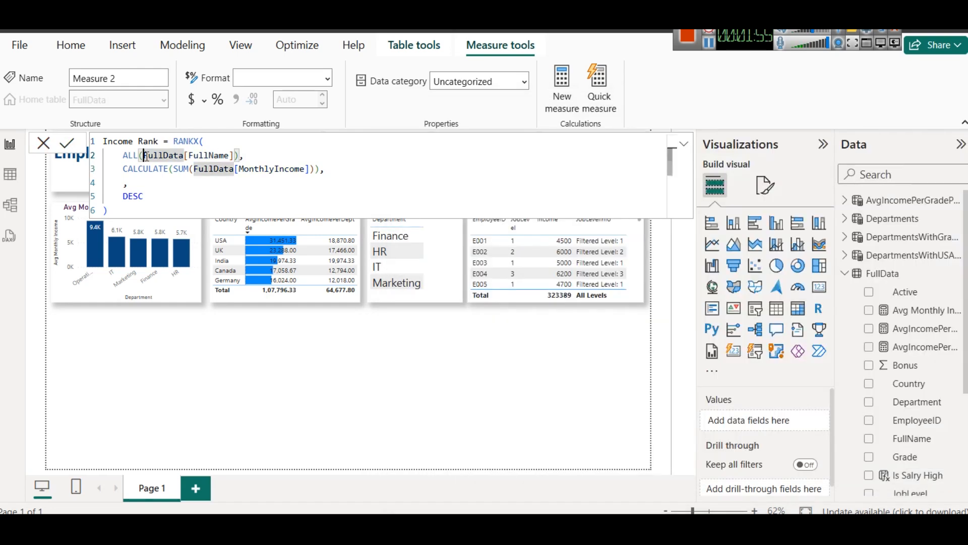
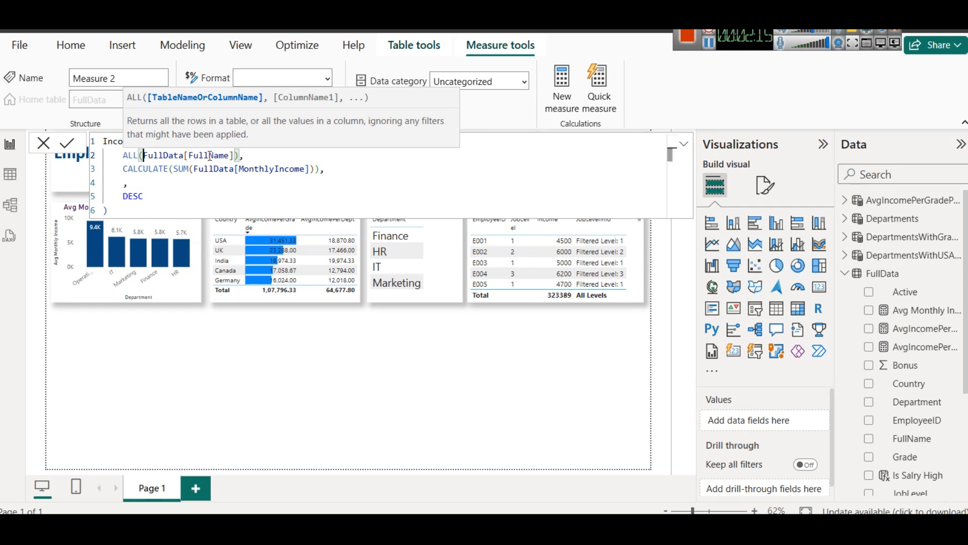
Step: Review the RANKX arguments in the Income Rank formula against the syntax hint and commit the measure
left_click(260, 155)
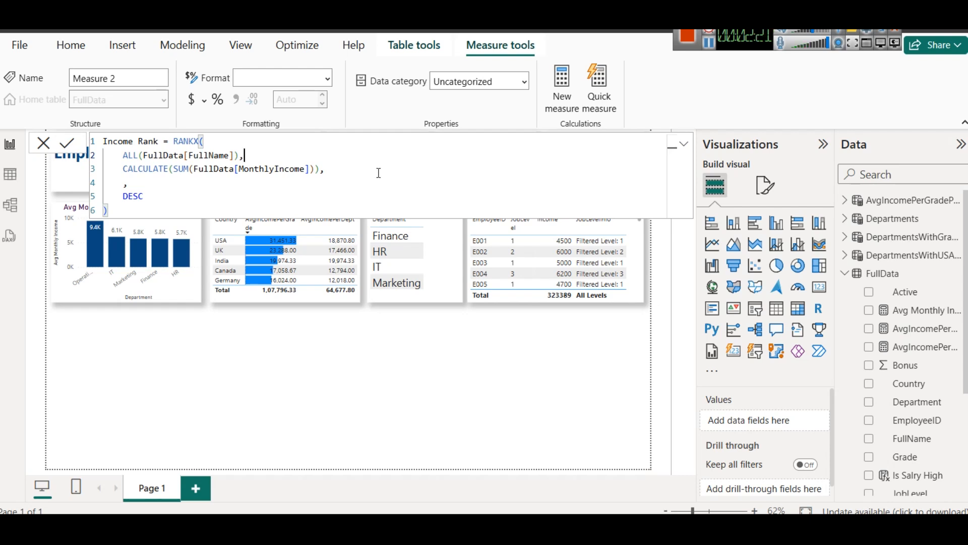
left_click(204, 140)
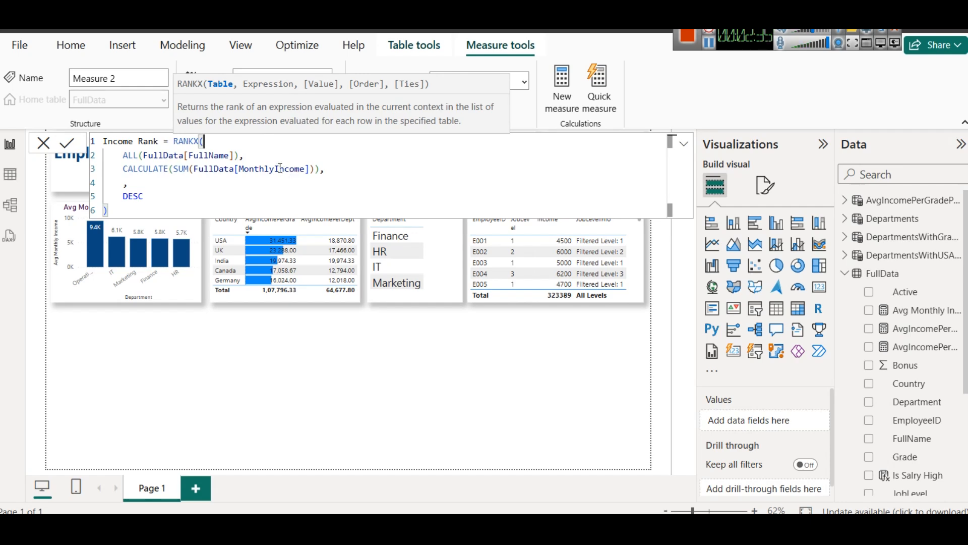
left_click(321, 168)
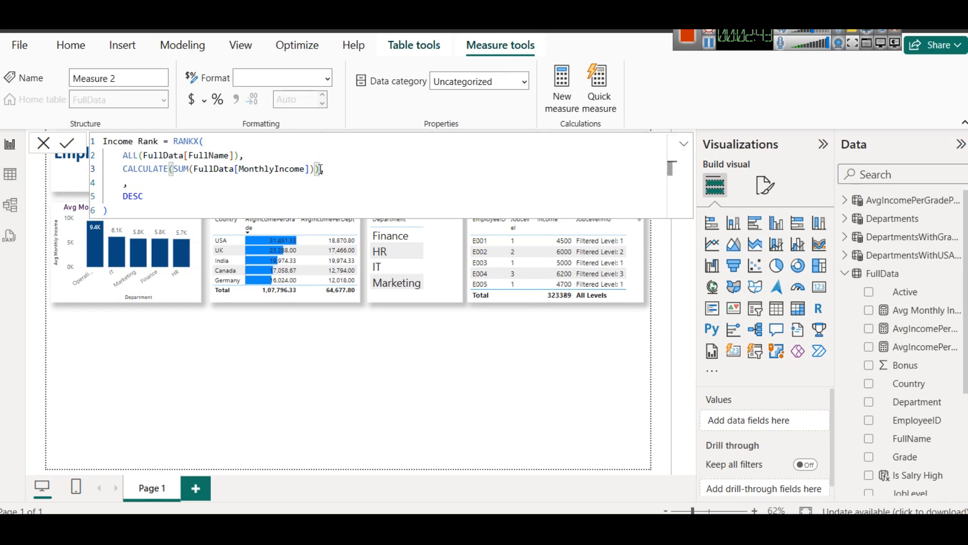
left_click(214, 142)
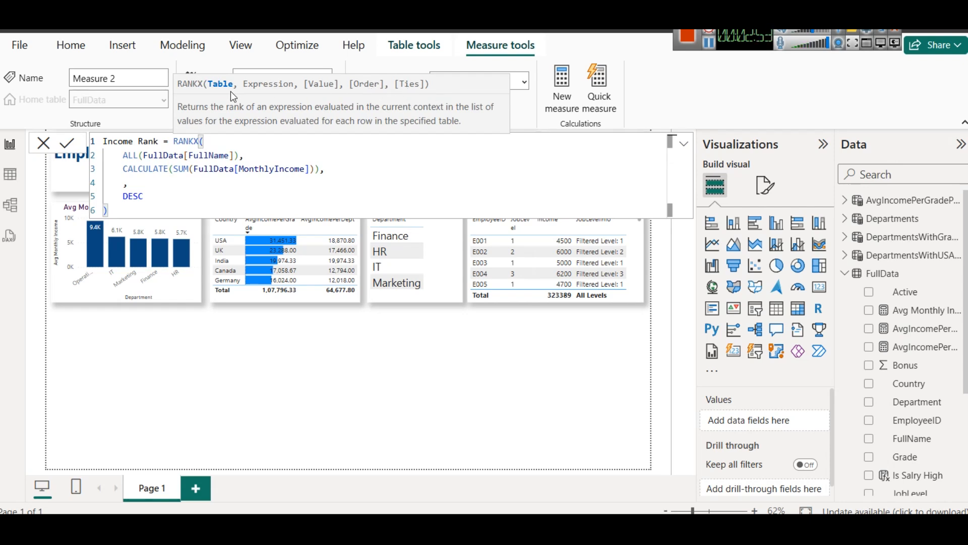
left_click(240, 199)
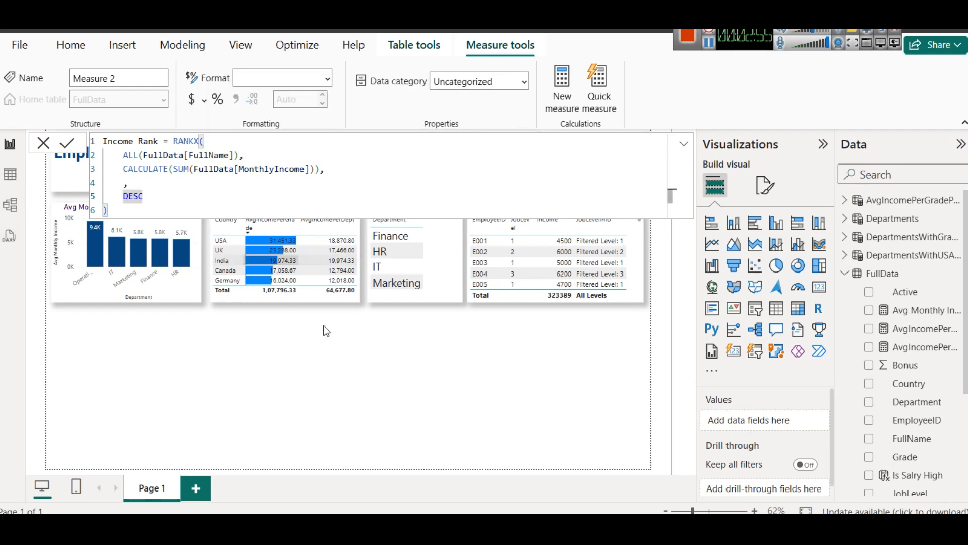
key("Return")
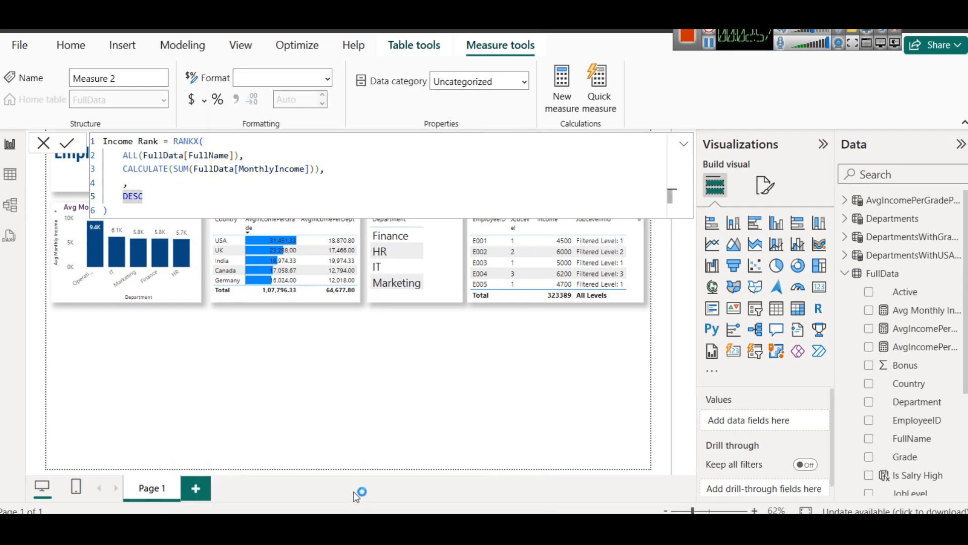
Step: Switch to the payroll data questions page in the browser and examine the RANKX syntax explanation
mouse_move(360, 526)
left_click(315, 471)
scroll(415, 364, "down", 10)
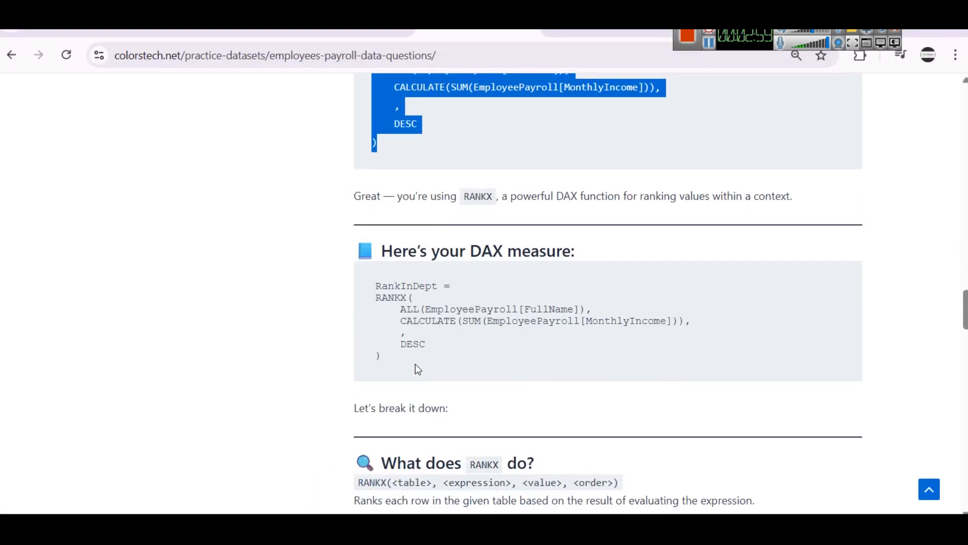
scroll(474, 229, "up", 3)
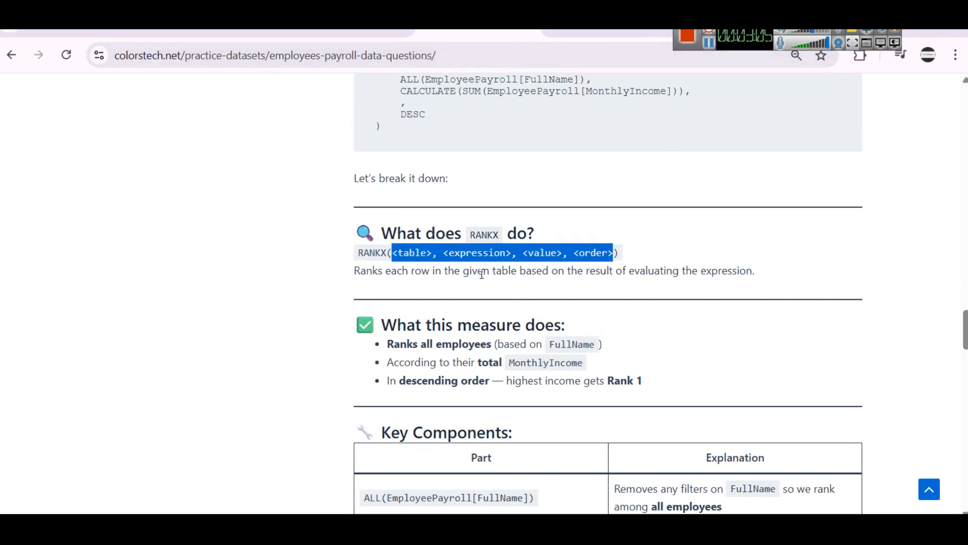
Step: Return to the Emp Payroll Data 2 report and highlight the ALL, CALCULATE and DESC arguments of the Income Rank formula in turn
mouse_move(402, 513)
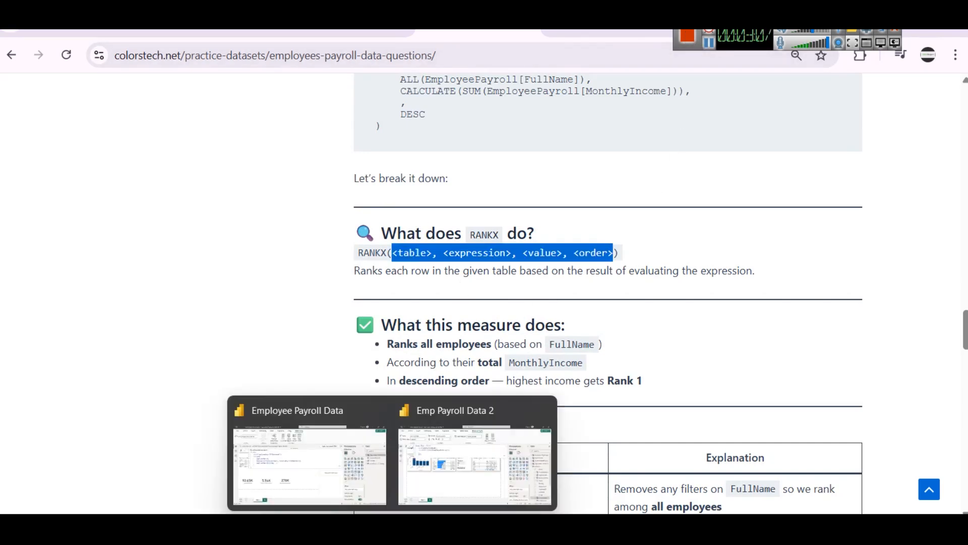
left_click(444, 487)
left_click_drag(121, 155, 316, 155)
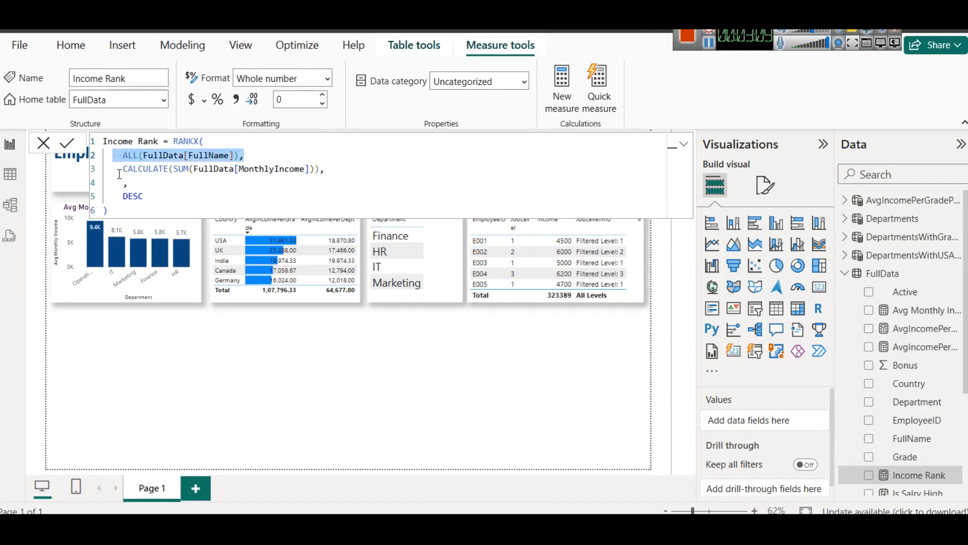
left_click_drag(119, 169, 430, 167)
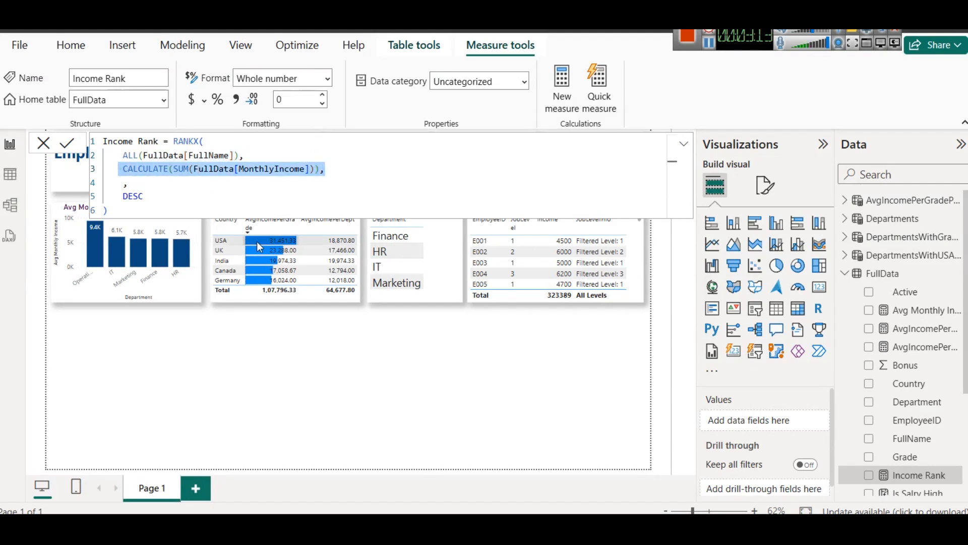
double_click(133, 196)
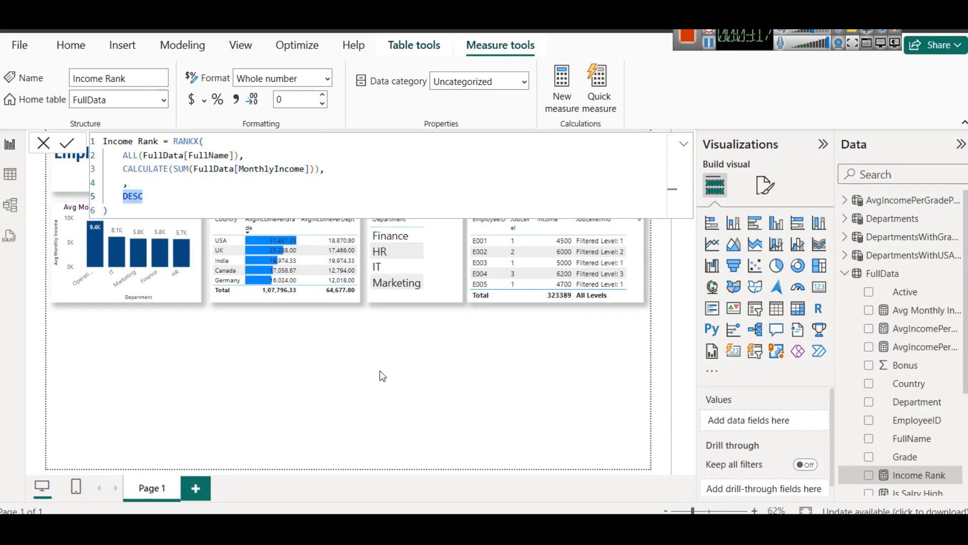
Step: Switch back to the web page and read what the ranking measure does and its key components
left_click(281, 461)
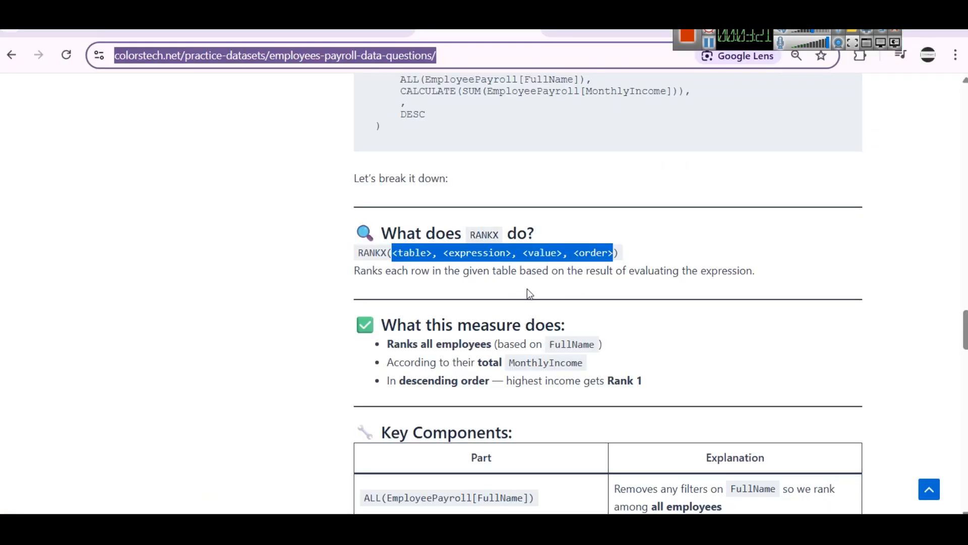
scroll(525, 241, "down", 3)
scroll(485, 230, "down", 1)
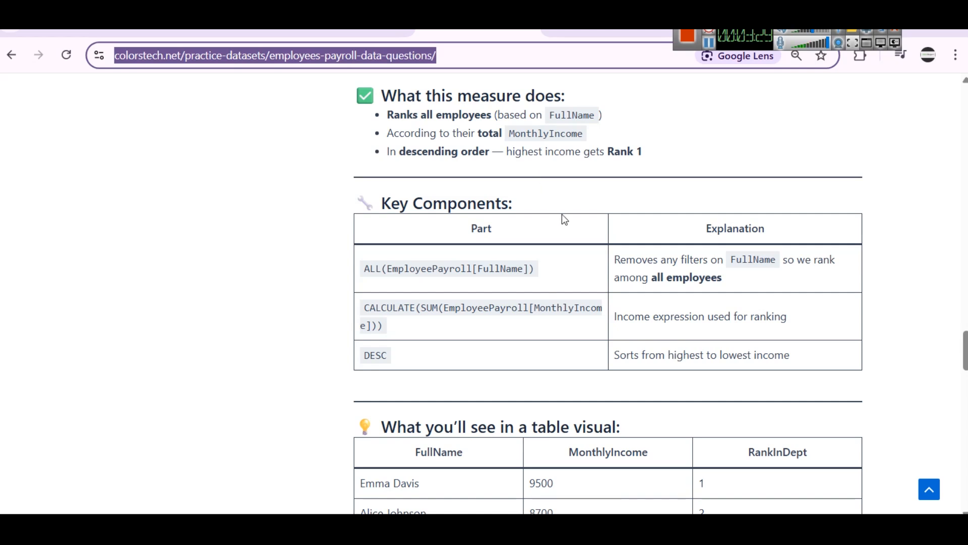
scroll(556, 210, "up", 5)
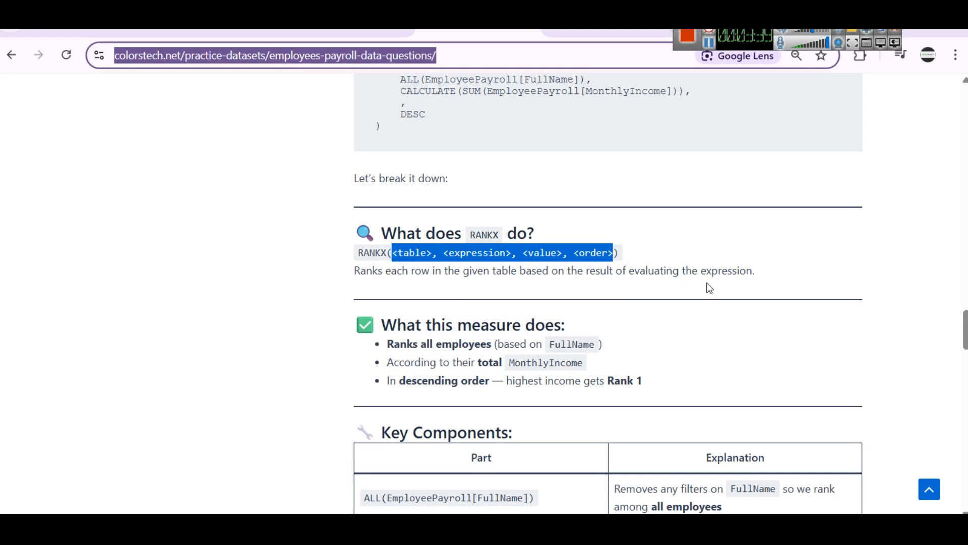
scroll(708, 287, "up", 3)
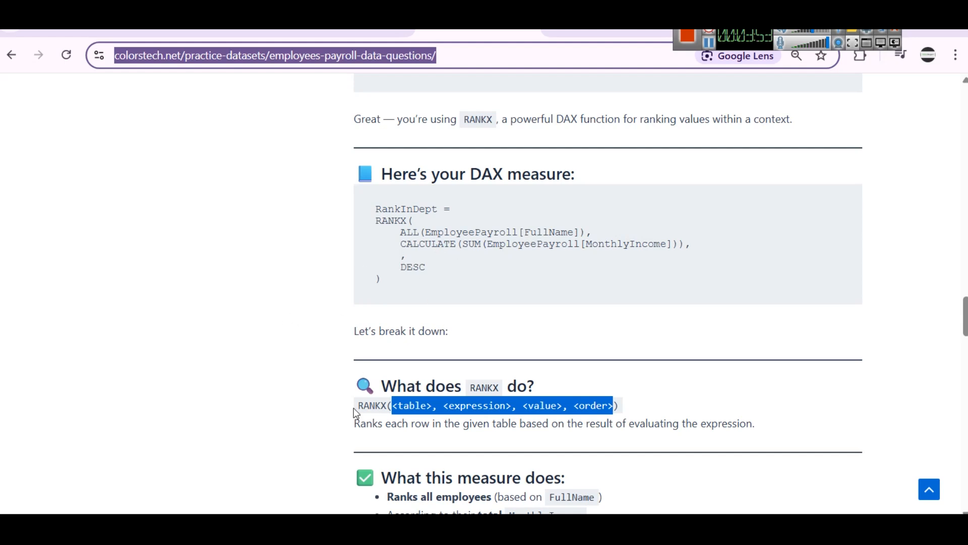
Step: Return to the Emp Payroll Data 2 report, check the empty value argument of Income Rank and close the formula editor
mouse_move(393, 525)
left_click(414, 474)
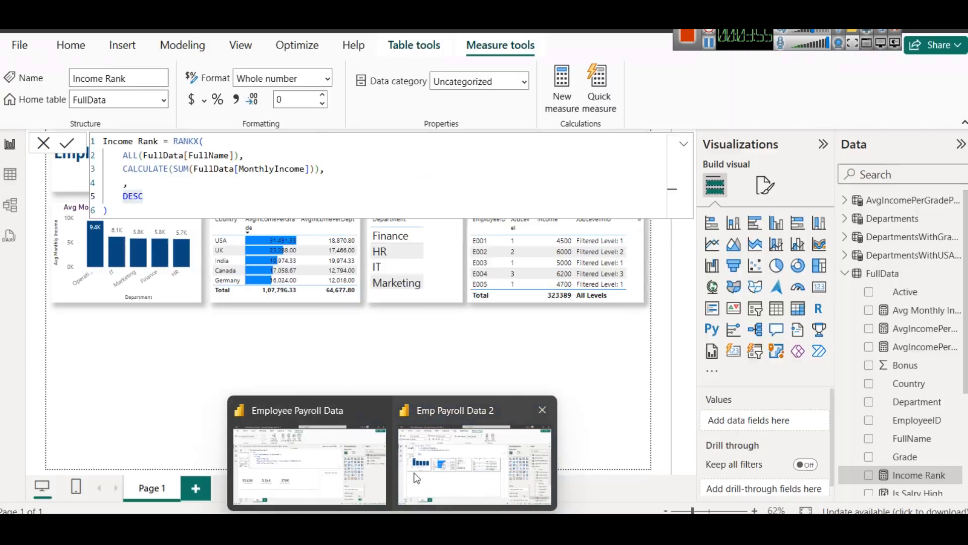
left_click(125, 187)
type(",")
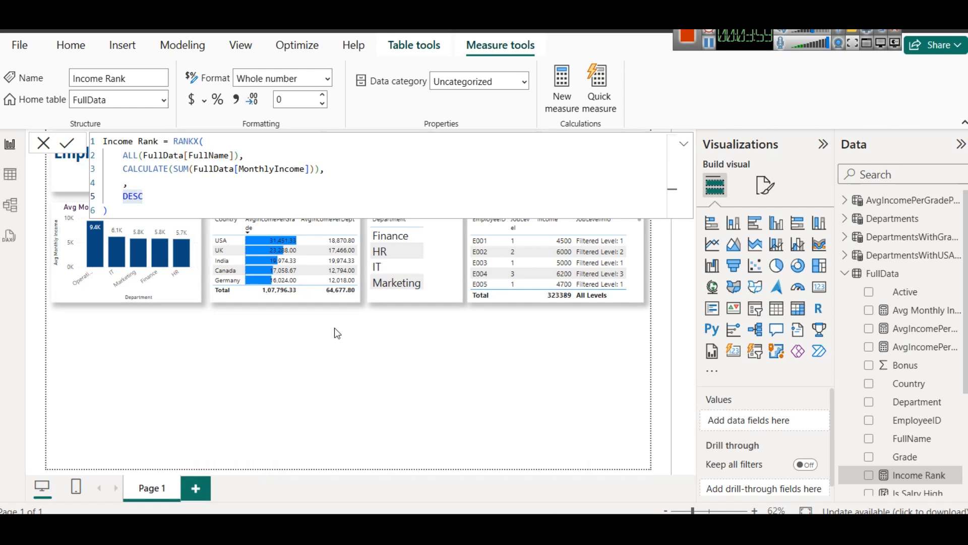
left_click(480, 360)
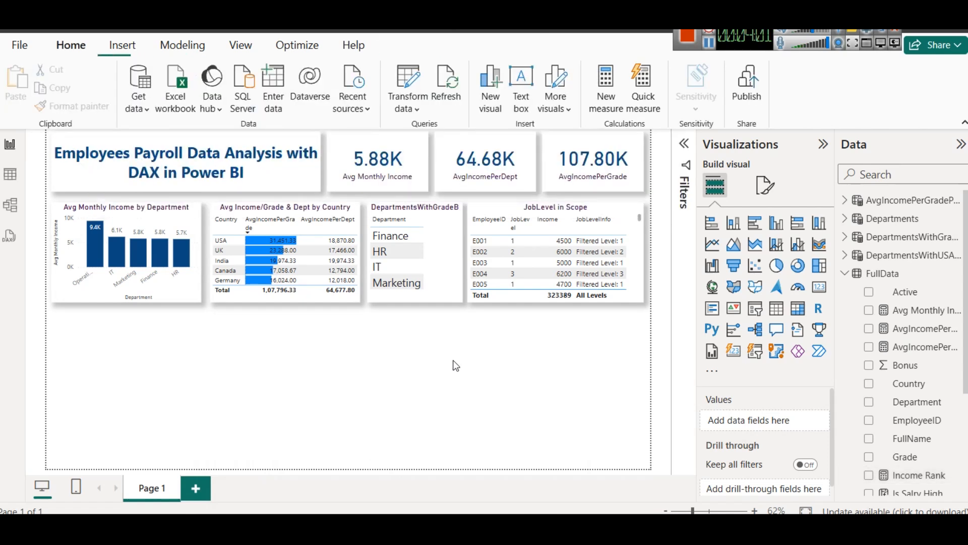
Step: Duplicate the JobLevel in Scope table, place the copy directly below the original and extend its height to near the page's lower edge
left_click(543, 212)
key("ctrl+v")
left_click_drag(541, 212, 536, 315)
left_click_drag(554, 411, 559, 446)
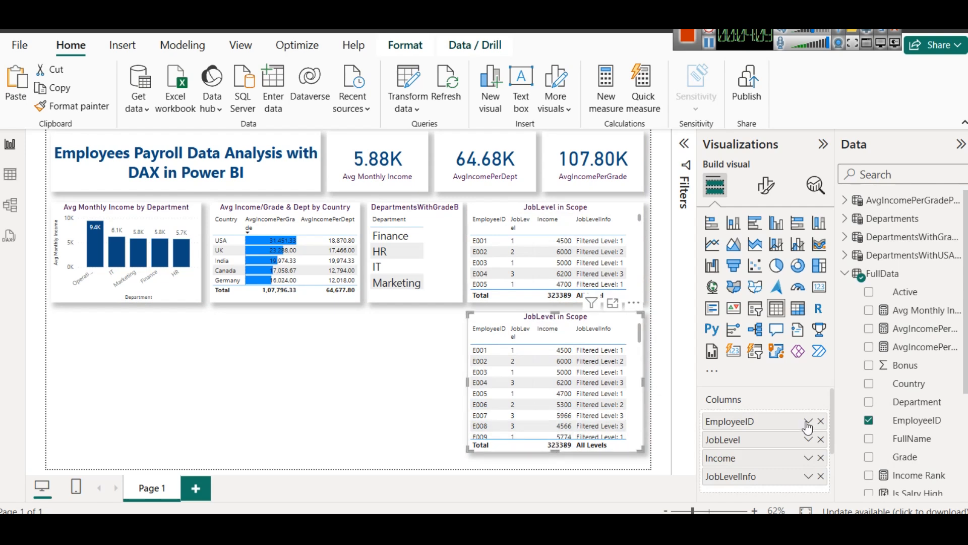
Step: Replace the JobLevel, Income and JobLevelInfo columns of the copied table with the MonthlyIncome field
left_click(820, 439)
left_click(820, 439)
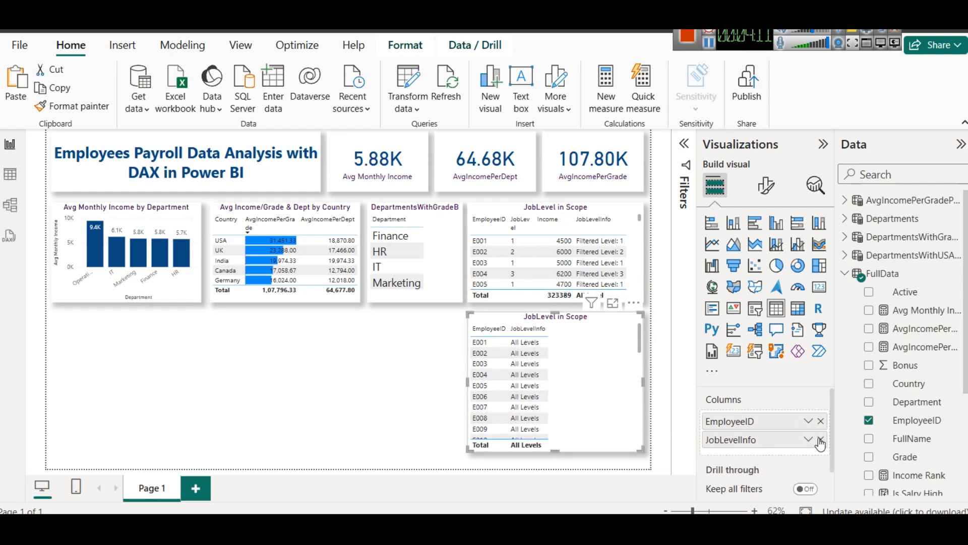
left_click(821, 439)
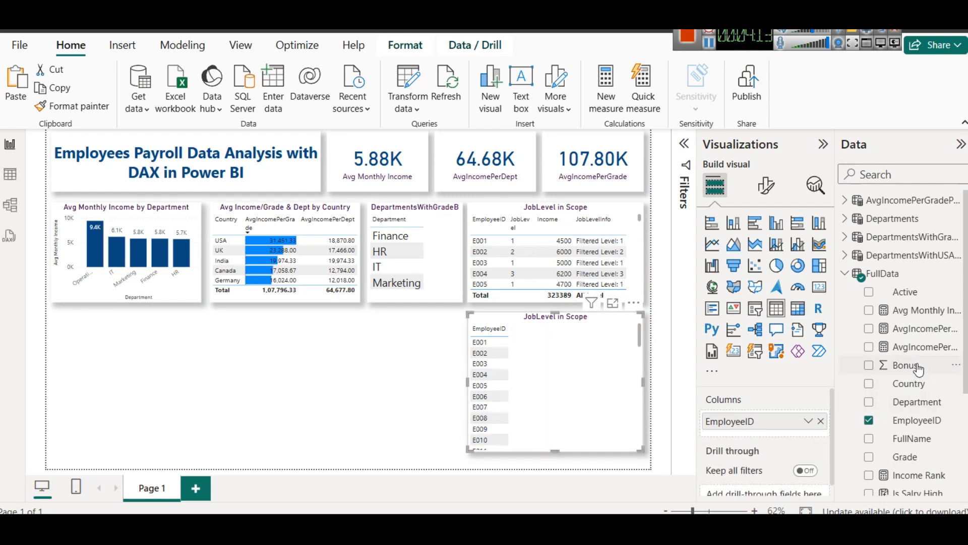
scroll(918, 369, "down", 3)
left_click_drag(928, 450, 752, 435)
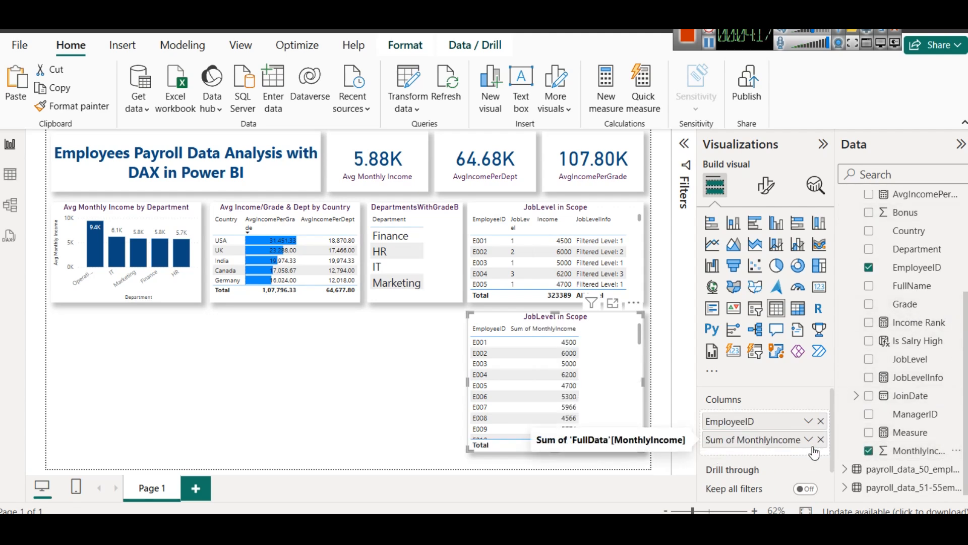
Step: Rename the summed income column in the copied table to MonthlyIncome for this visual
left_click(809, 439)
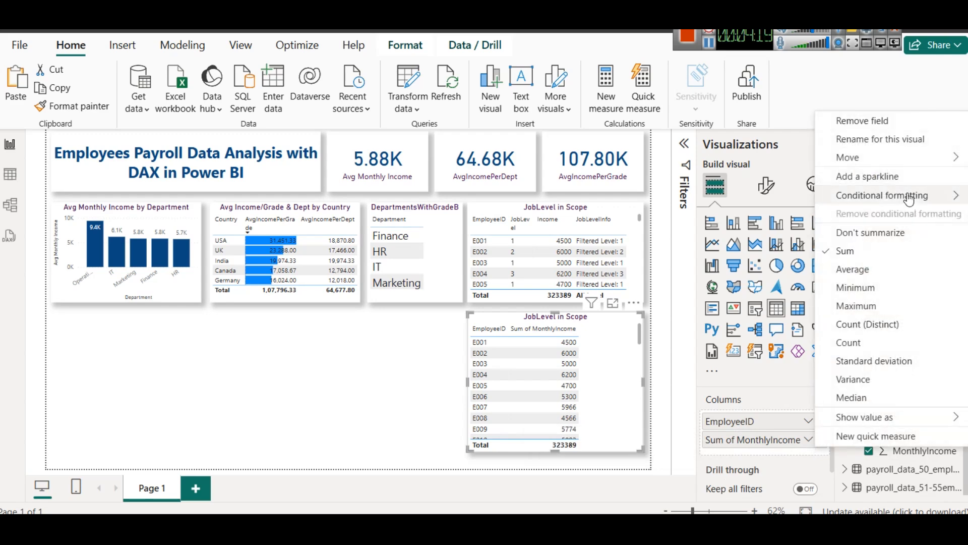
left_click(896, 139)
key("Left")
key("shift+Right")
key("shift+Right")
key("shift+Right")
key("shift+Right")
key("shift+Right")
key("shift+Right")
key("shift+Right")
key("BackSpace")
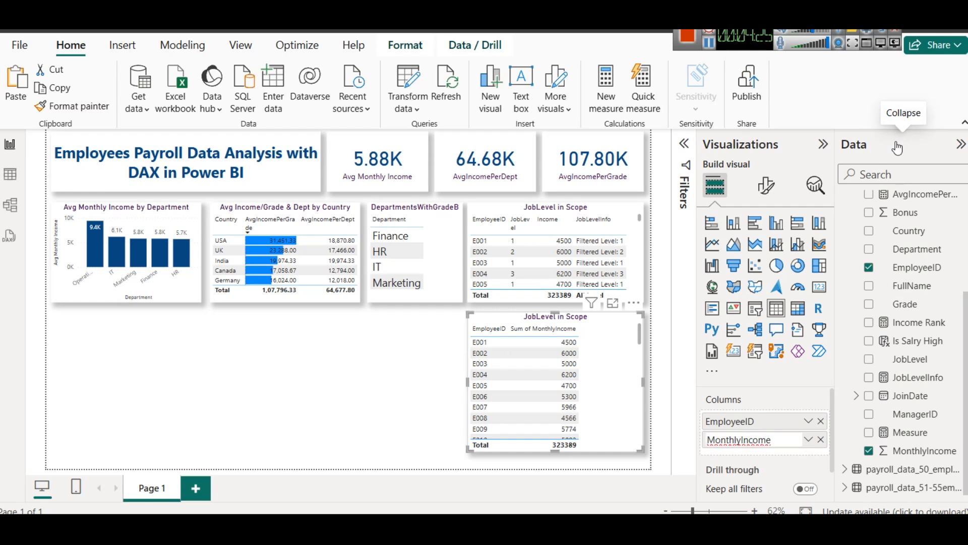
key("Return")
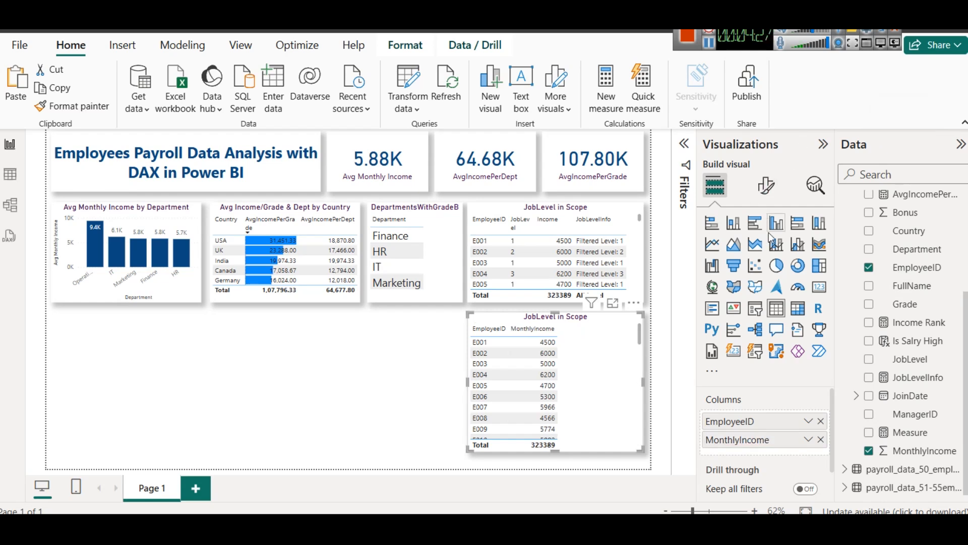
Step: Add the Country field and the Income Rank measure to the copied table and look through the ranks of all employees
scroll(948, 393, "up", 2)
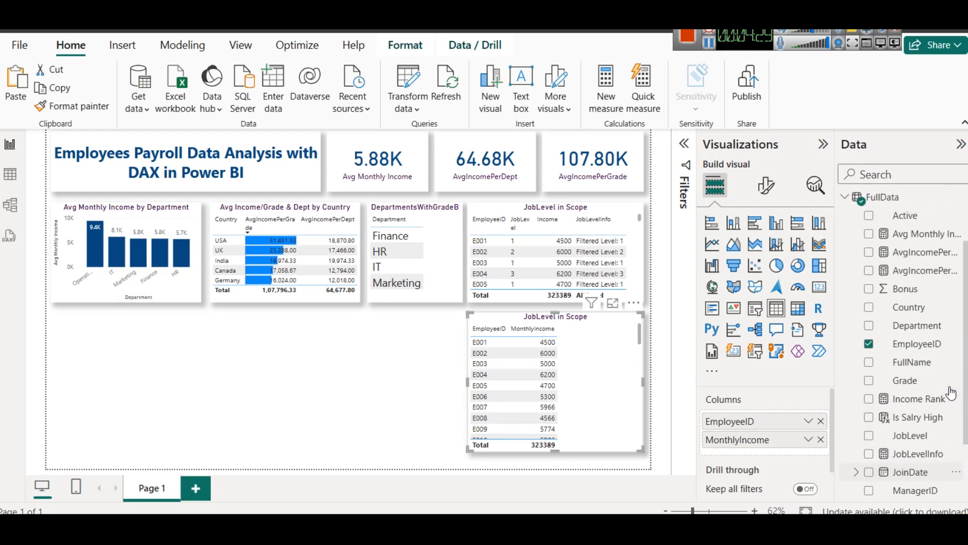
left_click_drag(910, 307, 799, 456)
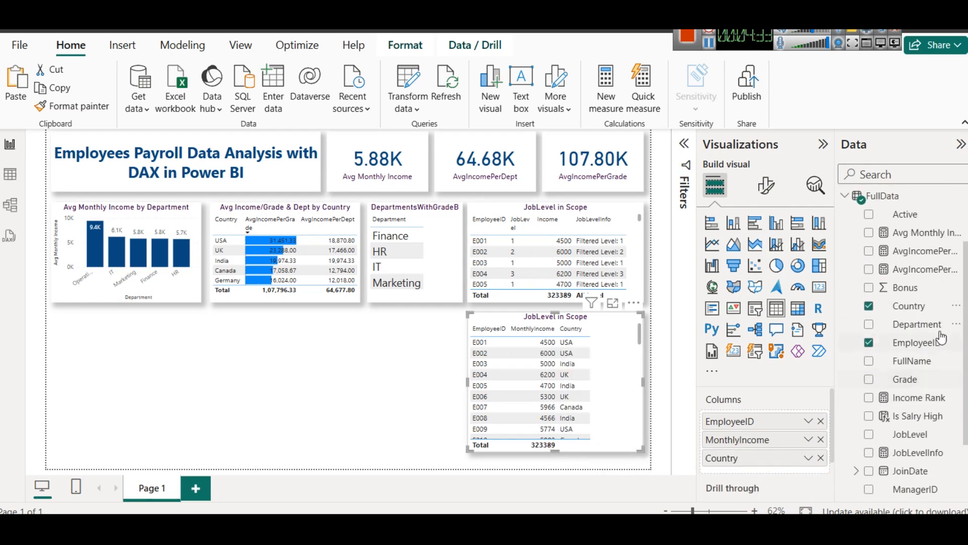
left_click_drag(923, 397, 783, 470)
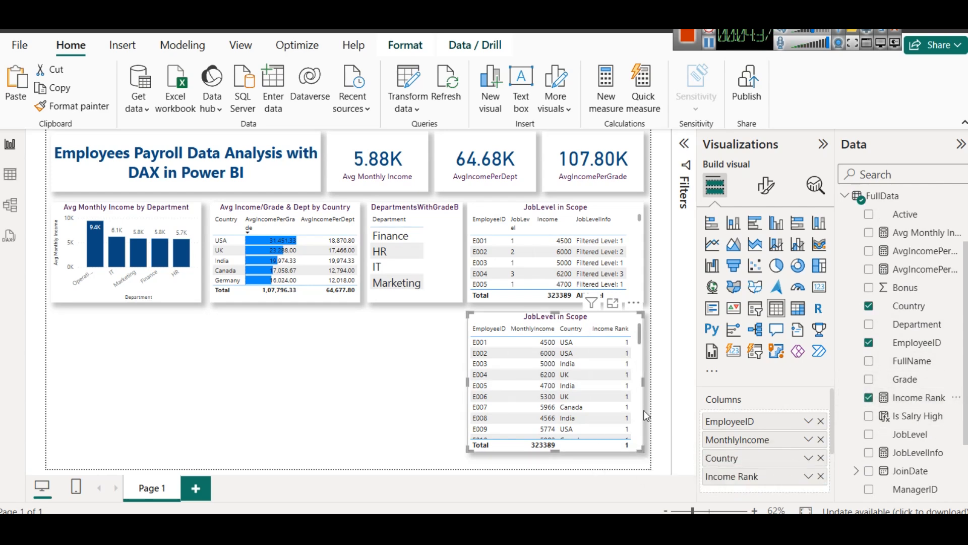
scroll(599, 379, "down", 15)
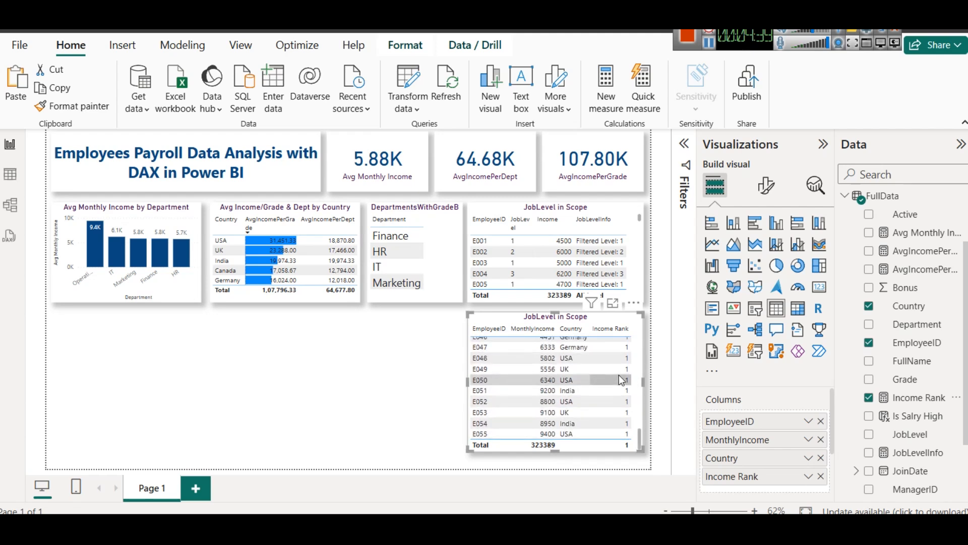
scroll(619, 403, "up", 15)
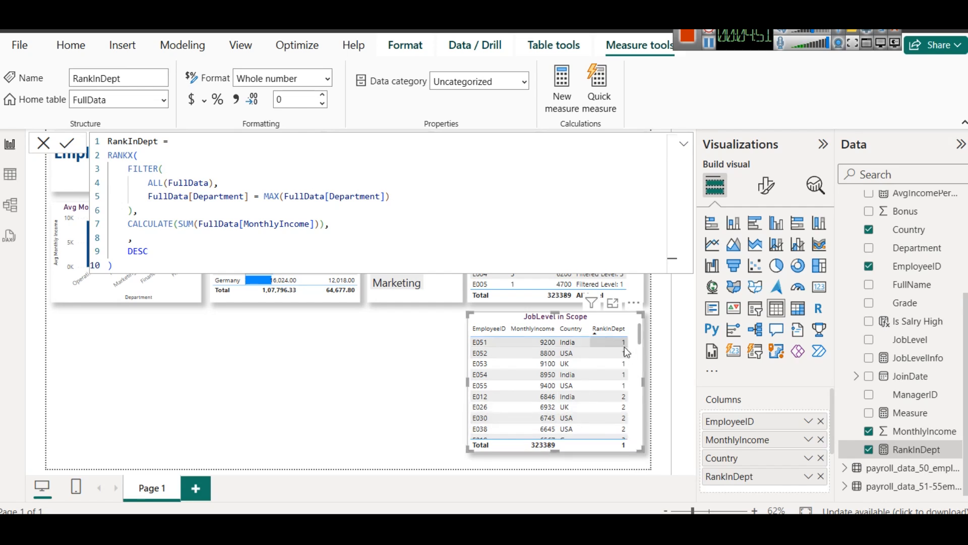
Step: Check the RankInDept values in the table and return to the web page's section on ranking within each department
scroll(618, 408, "down", 5)
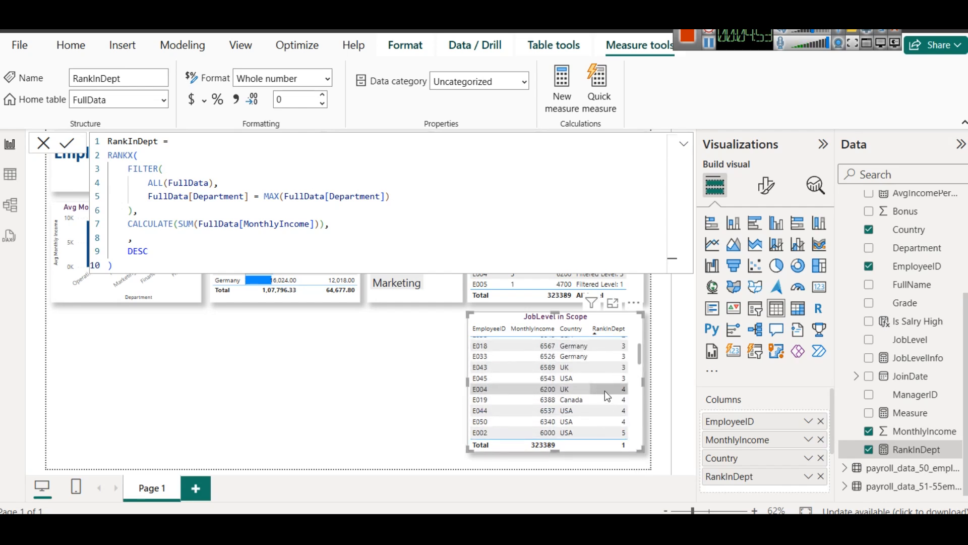
scroll(607, 390, "up", 5)
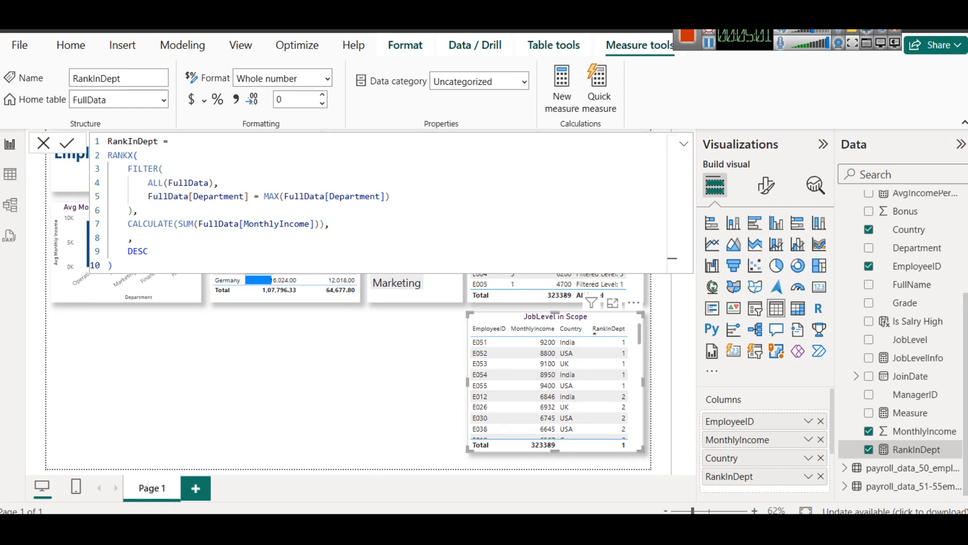
left_click(277, 457)
scroll(504, 293, "up", 3)
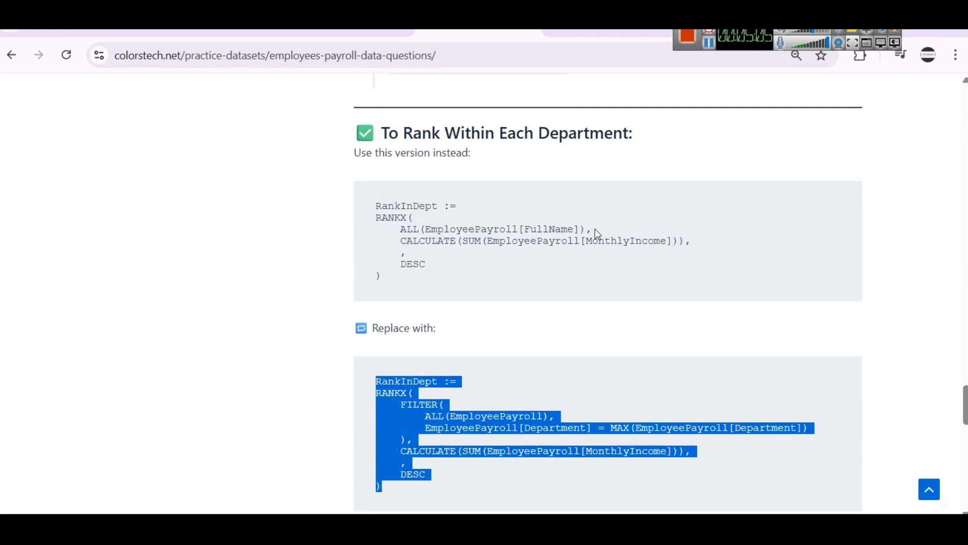
Step: Examine the ALL, CALCULATE and DESC arguments of the first RankInDept formula on the web page
left_click_drag(595, 231, 300, 232)
left_click(473, 225)
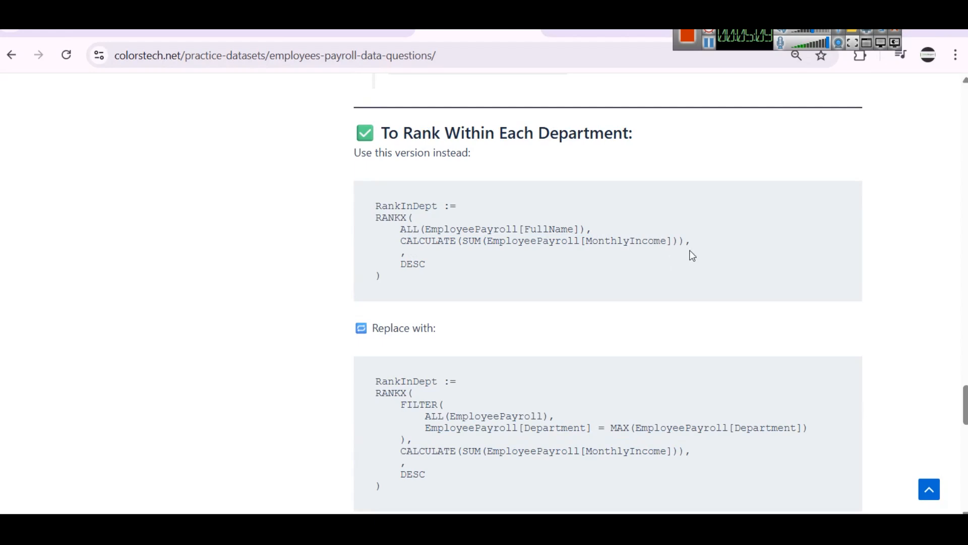
double_click(410, 264)
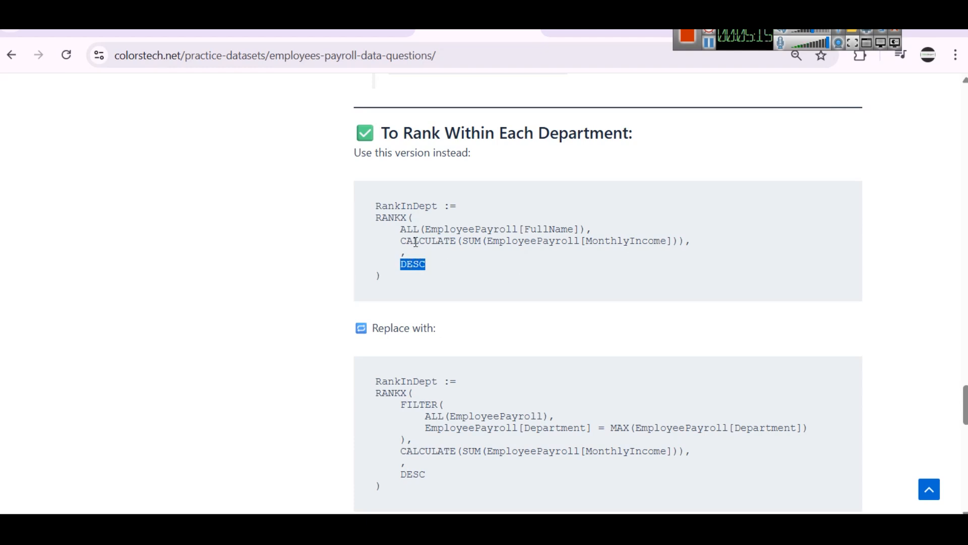
left_click_drag(402, 233, 706, 247)
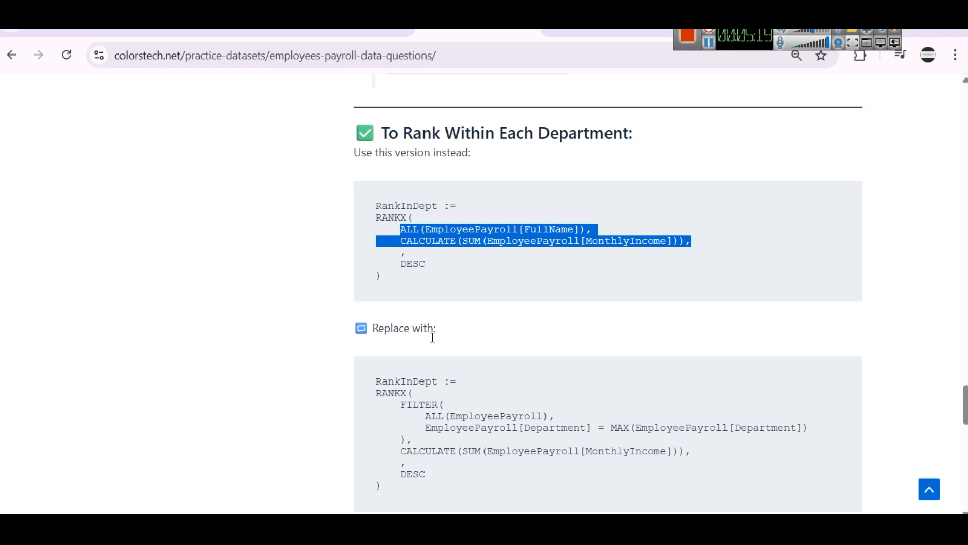
Step: Switch to the Emp Payroll Data 2 report and bring up the syntax hint for FILTER in the RankInDept measure
mouse_move(359, 528)
mouse_move(393, 528)
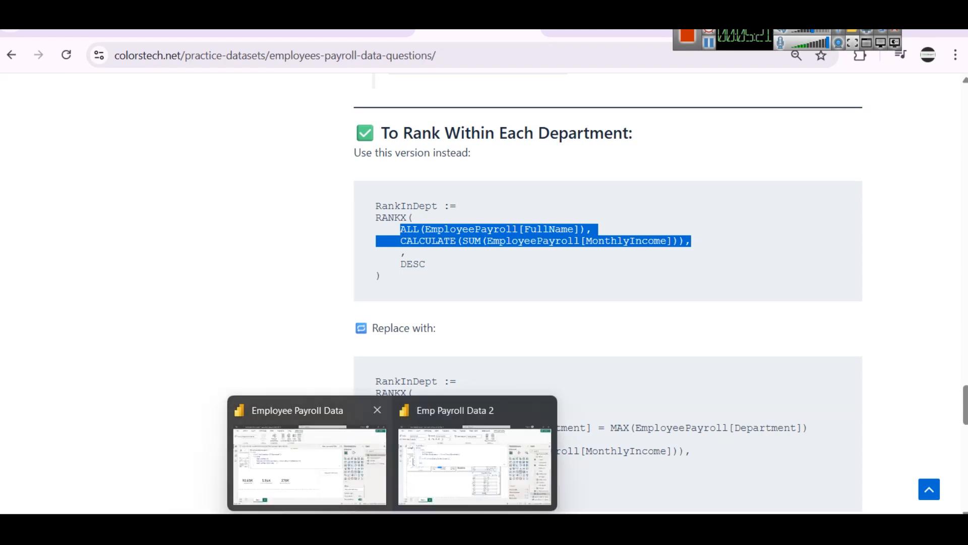
left_click(303, 453)
mouse_move(392, 528)
left_click(474, 459)
left_click(163, 166)
key("BackSpace")
type("(")
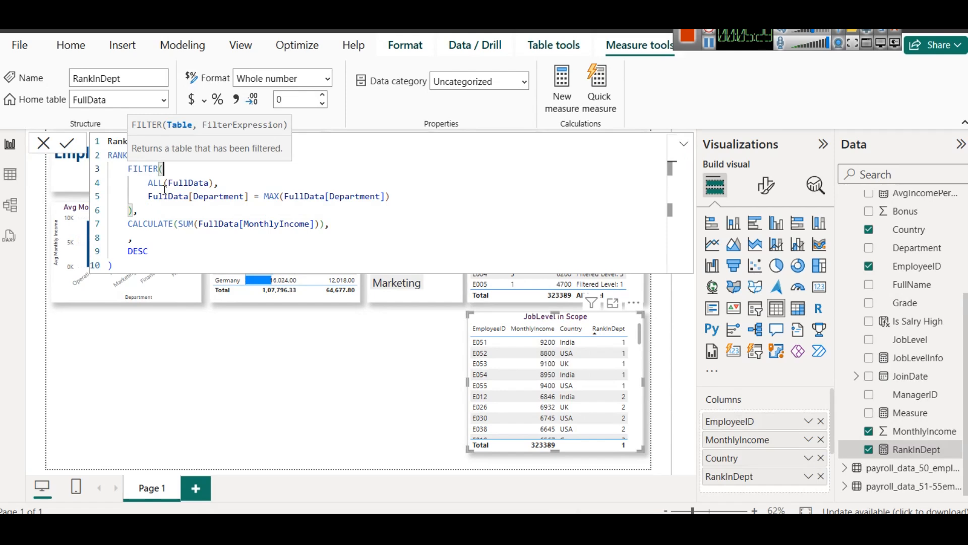
Step: Examine FILTER's ALL(FullData) table argument and its Department = MAX(Department) condition in the RankInDept formula
left_click(155, 182)
double_click(154, 183)
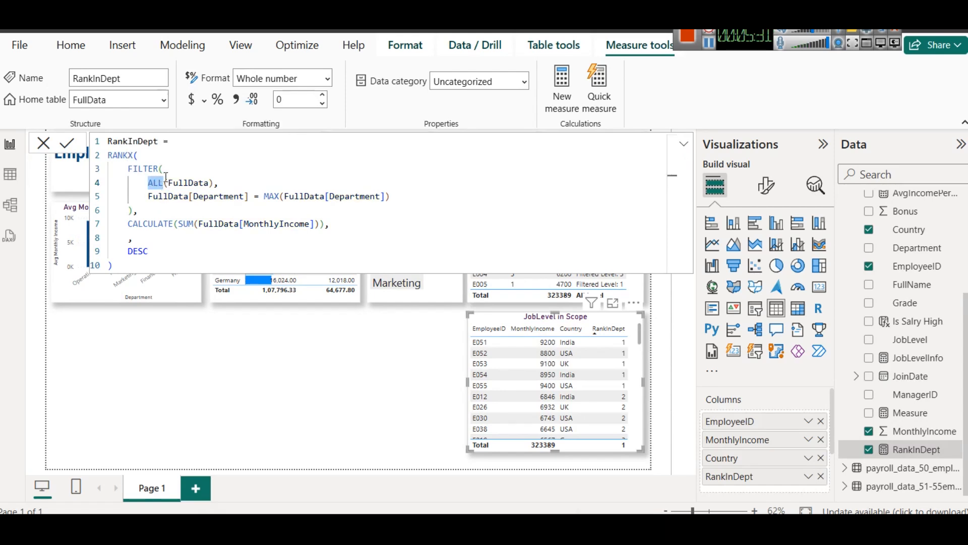
double_click(190, 185)
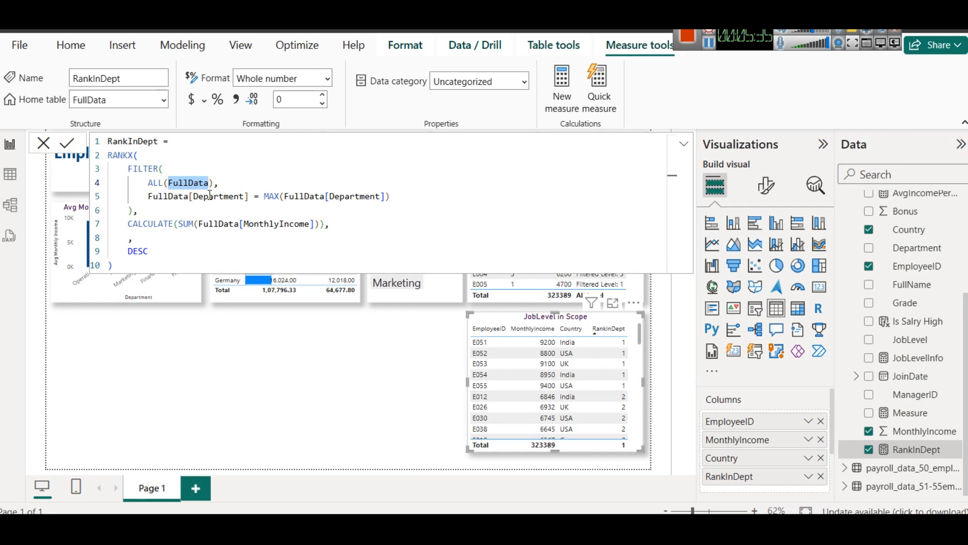
double_click(166, 196)
double_click(234, 195)
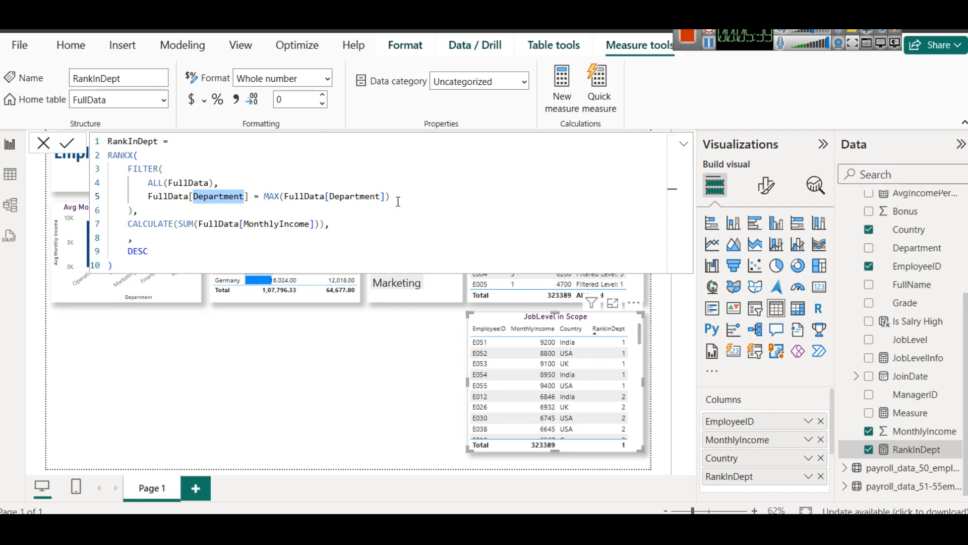
left_click_drag(396, 198, 145, 196)
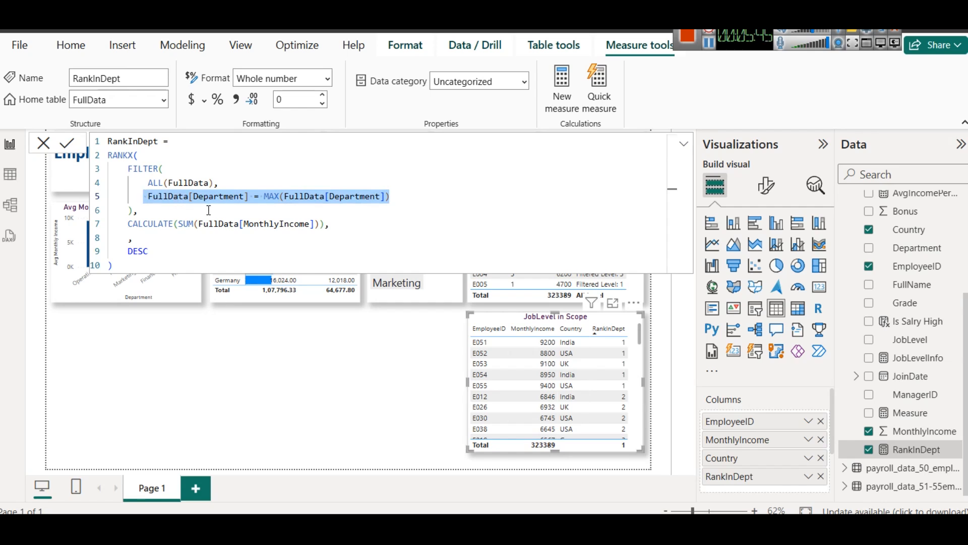
left_click(179, 170)
key("BackSpace")
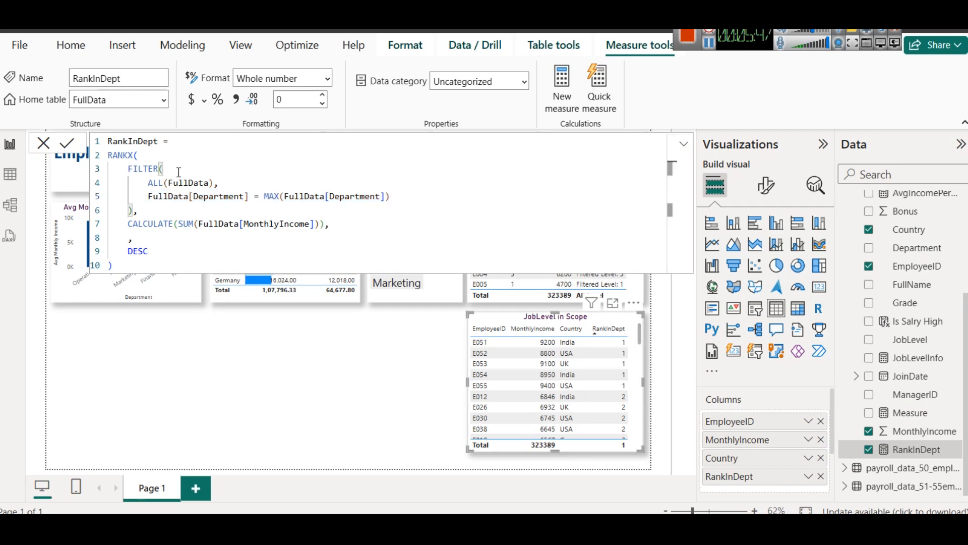
type("(")
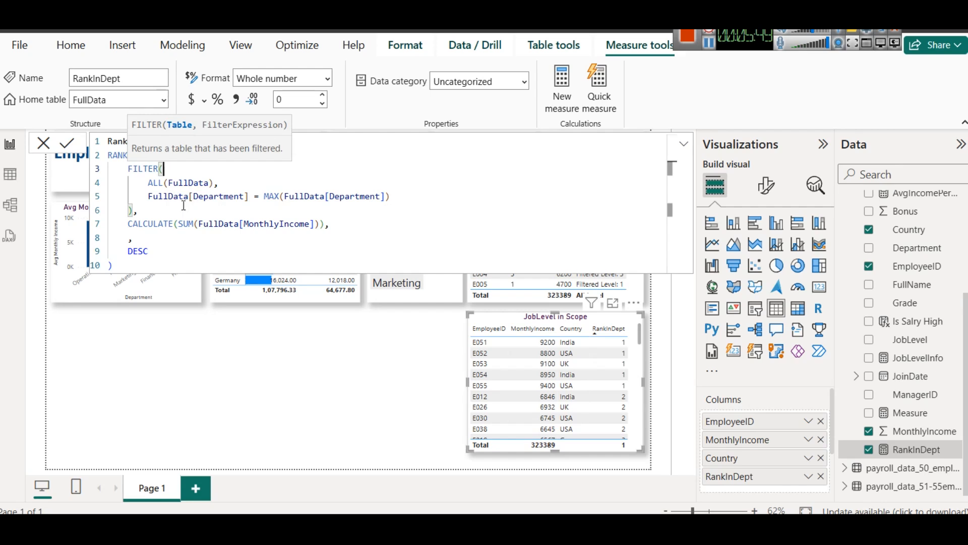
left_click(166, 151)
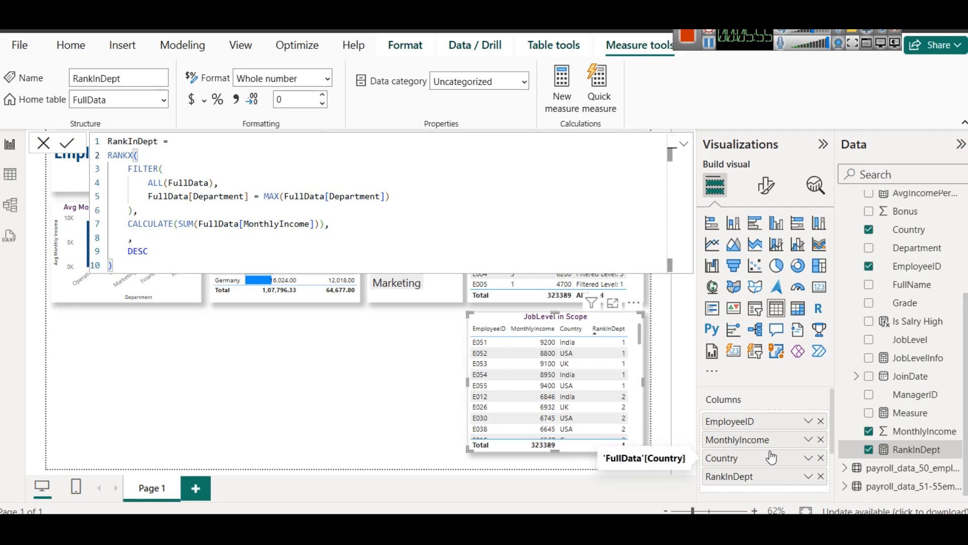
left_click(821, 421)
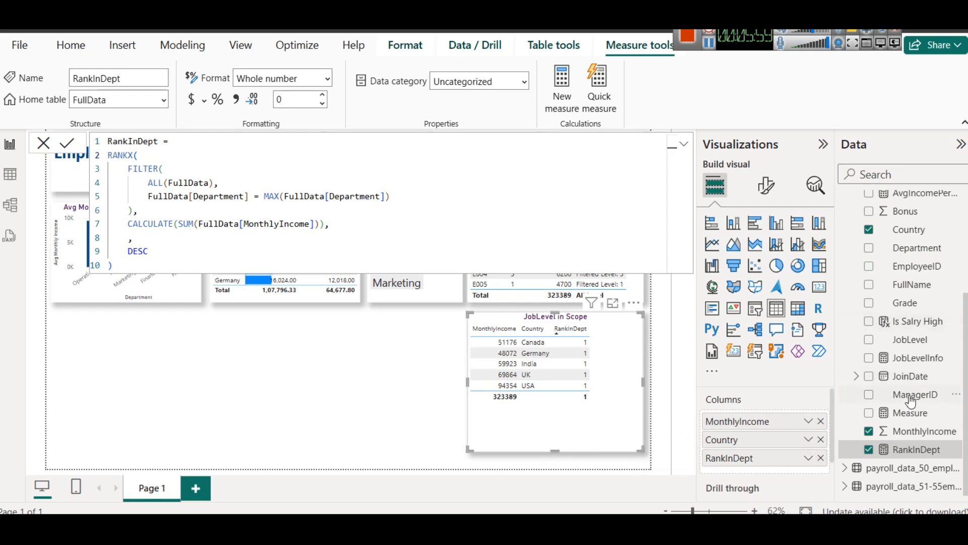
scroll(911, 398, "up", 2)
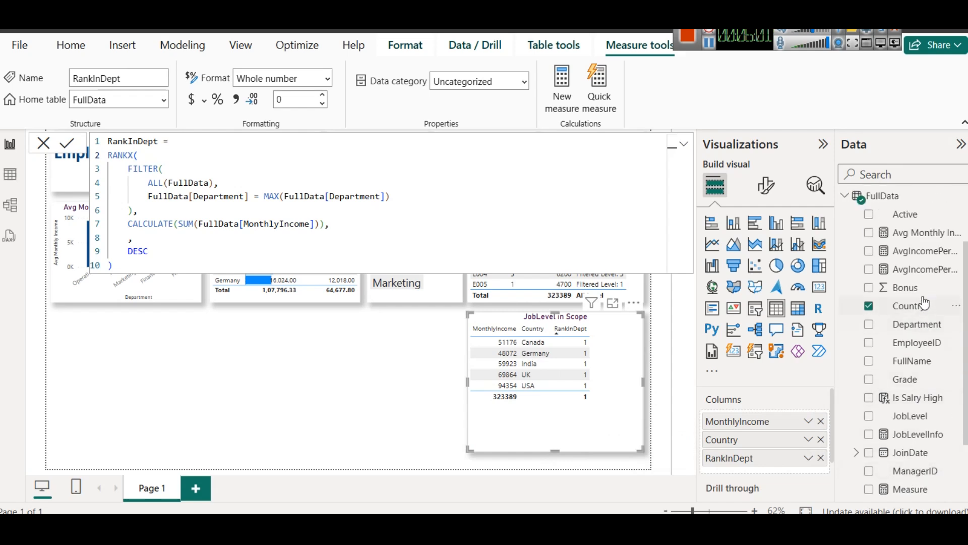
scroll(933, 302, "up", 2)
scroll(933, 302, "down", 3)
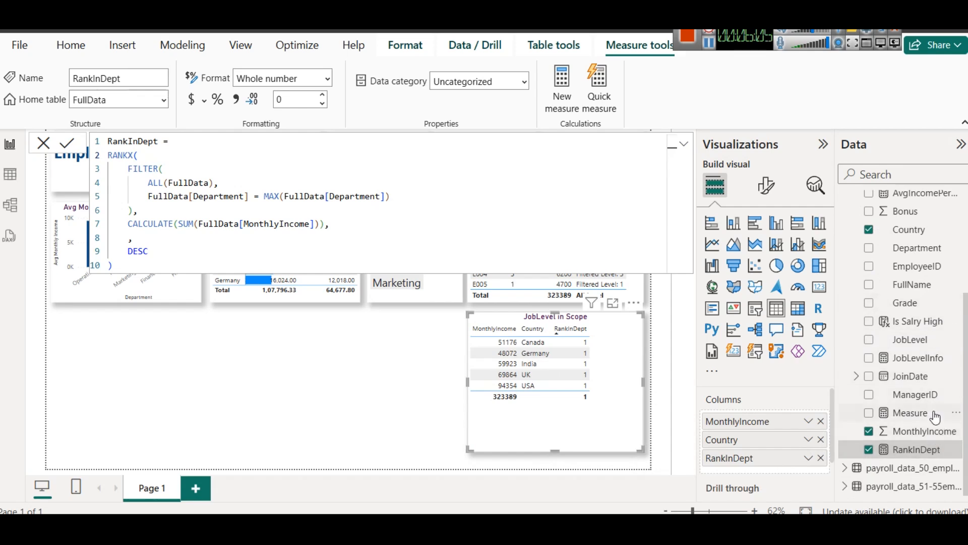
scroll(933, 376, "up", 2)
left_click_drag(917, 342, 757, 422)
Step: Replace the ranking table's Country column with Department, placed between MonthlyIncome and RankInDept, and look through the rows
left_click(821, 458)
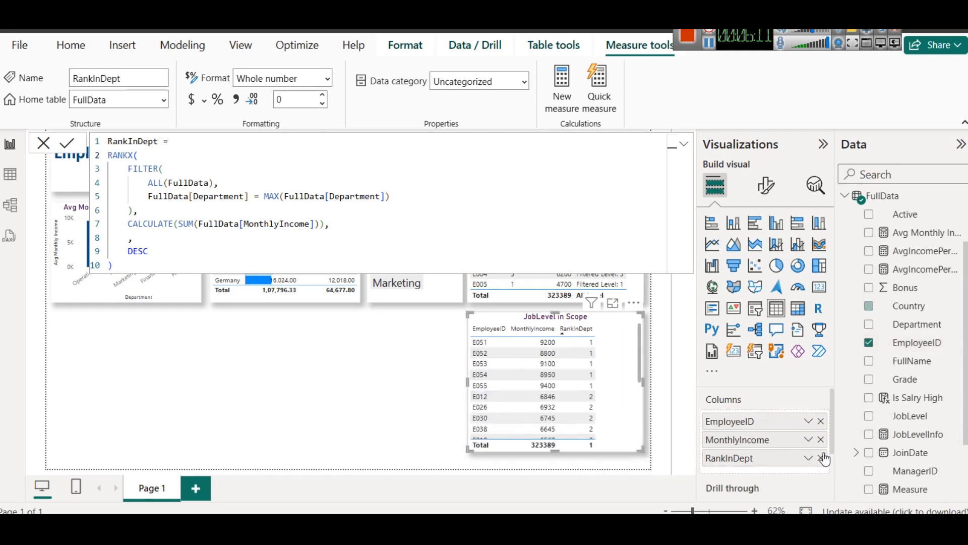
left_click_drag(917, 324, 804, 447)
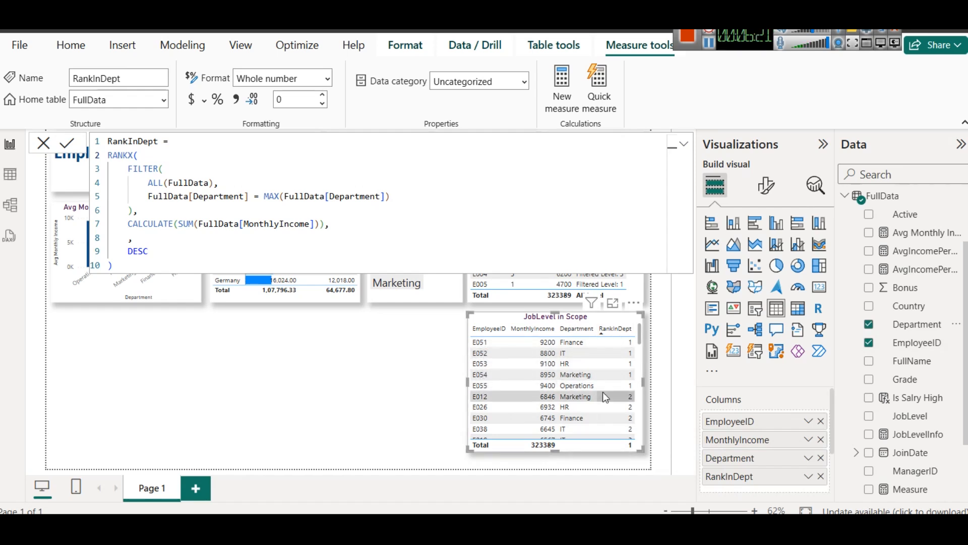
scroll(583, 384, "down", 1)
scroll(583, 384, "up", 1)
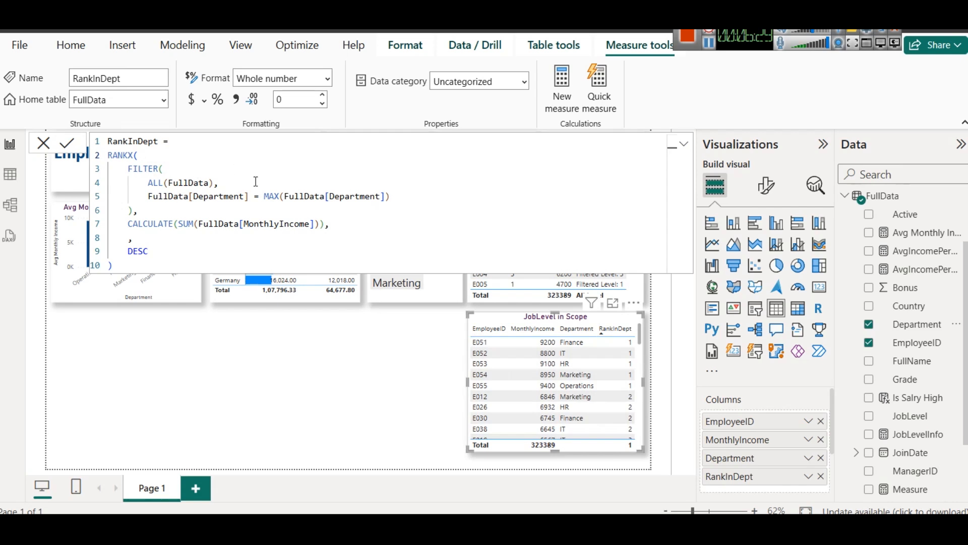
Step: Review the CALCULATE, DESC, ALL and MAX parts of the RankInDept formula, including the syntax hint for MAX
left_click_drag(129, 223, 333, 224)
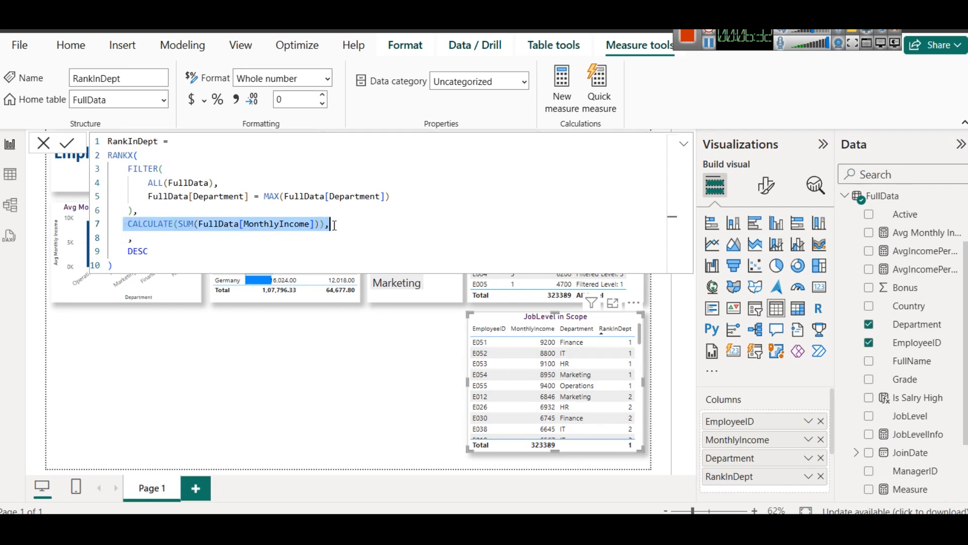
left_click(133, 241)
double_click(136, 254)
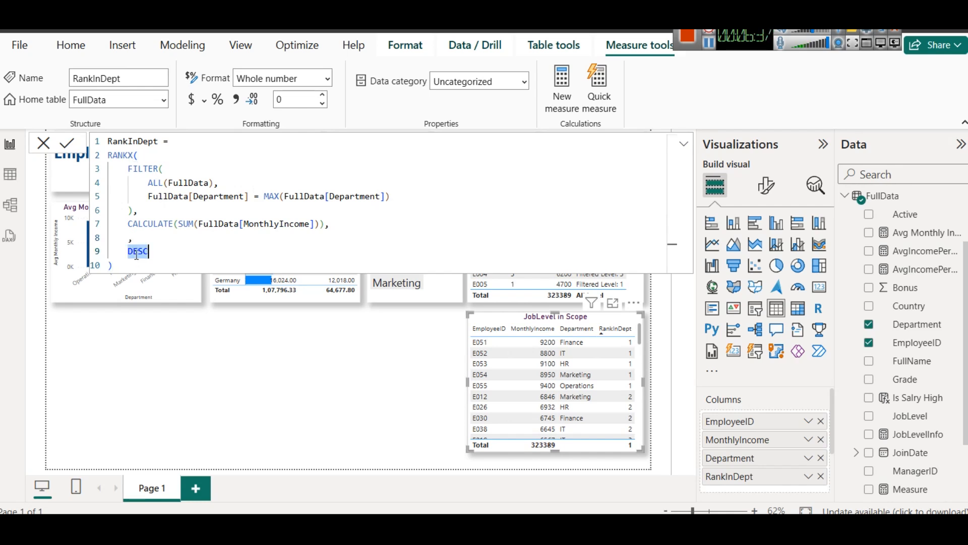
left_click(179, 167)
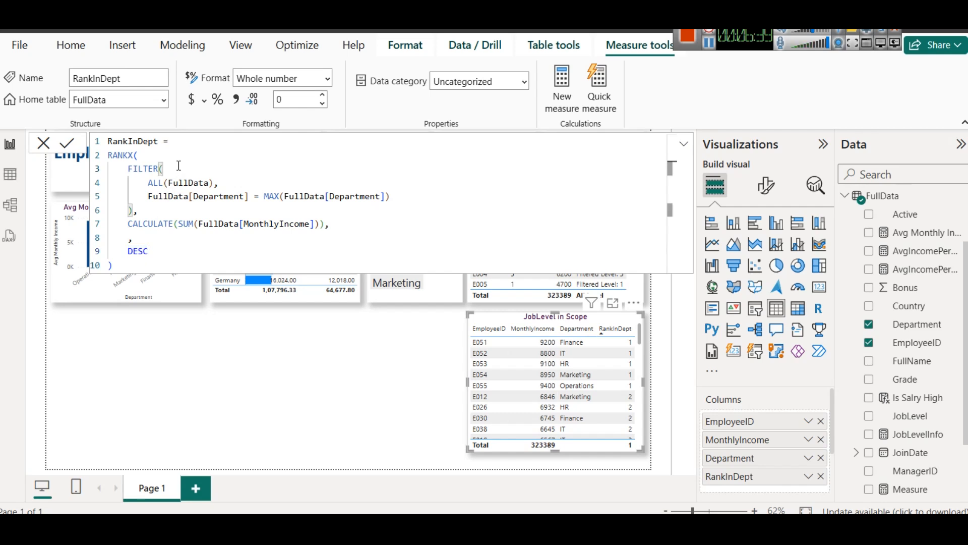
left_click_drag(148, 182, 219, 183)
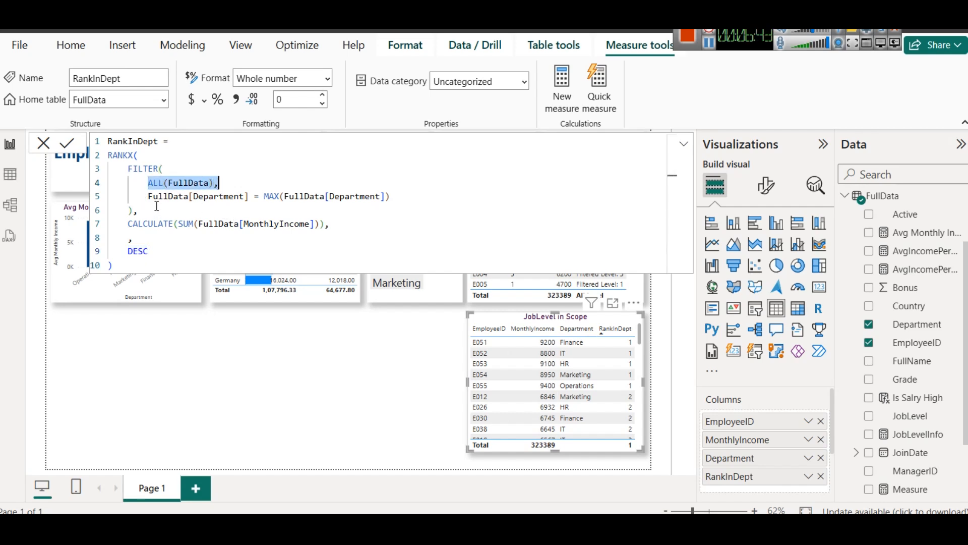
left_click(171, 168)
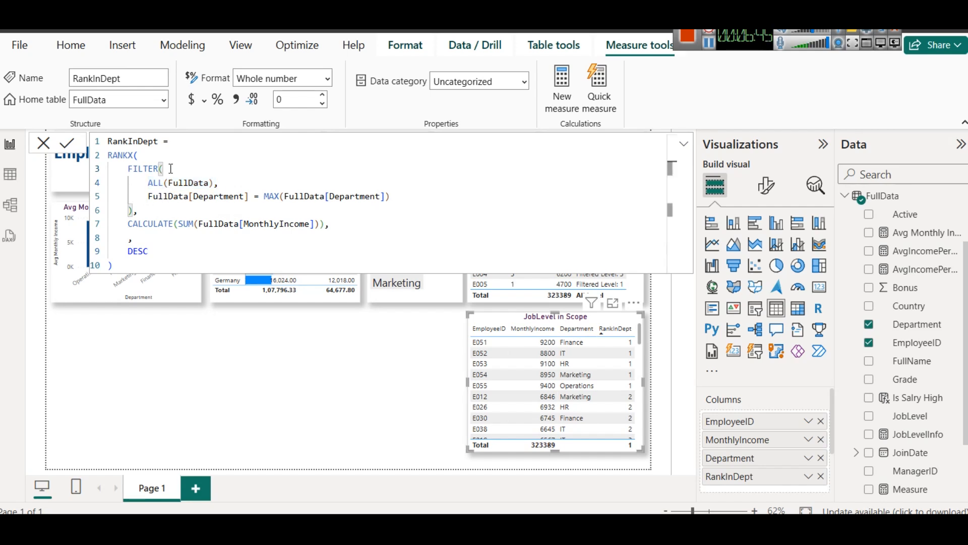
double_click(237, 196)
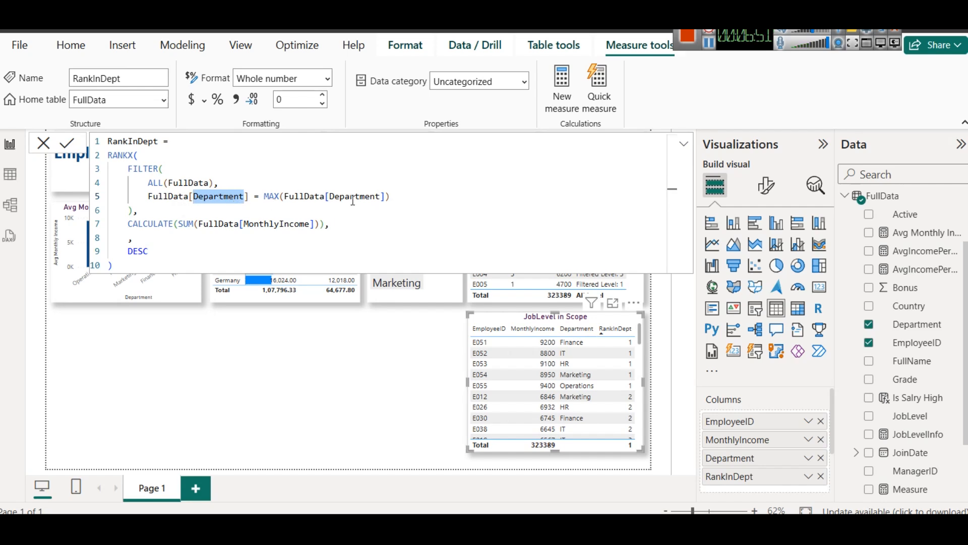
left_click(285, 196)
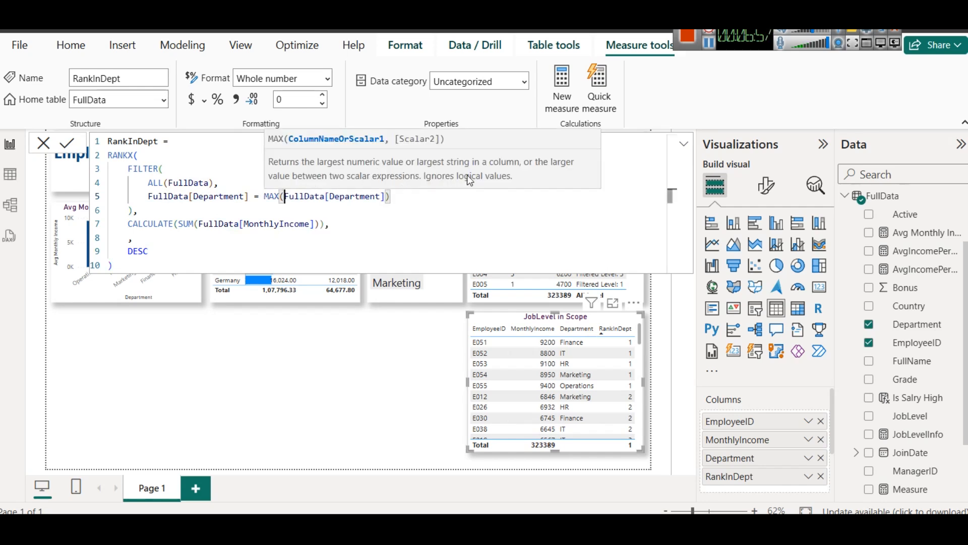
left_click(448, 196)
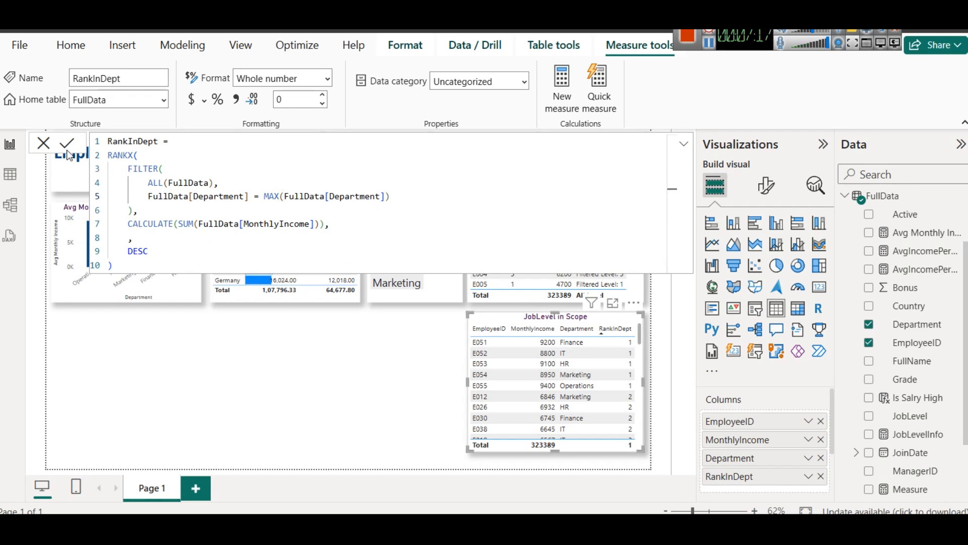
Step: Leave the measure formula and change the ranking table's title to "Rank in Department"
left_click(389, 364)
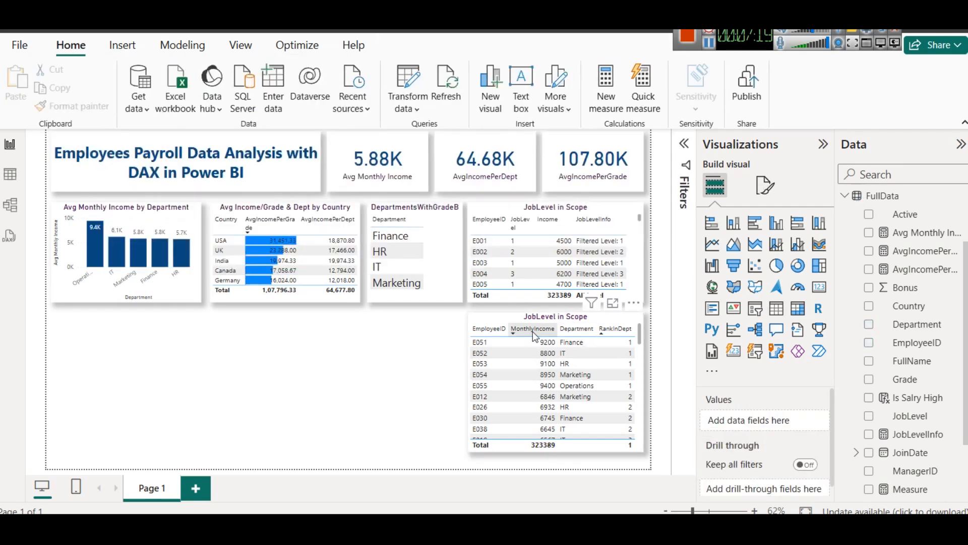
left_click(568, 319)
left_click(766, 186)
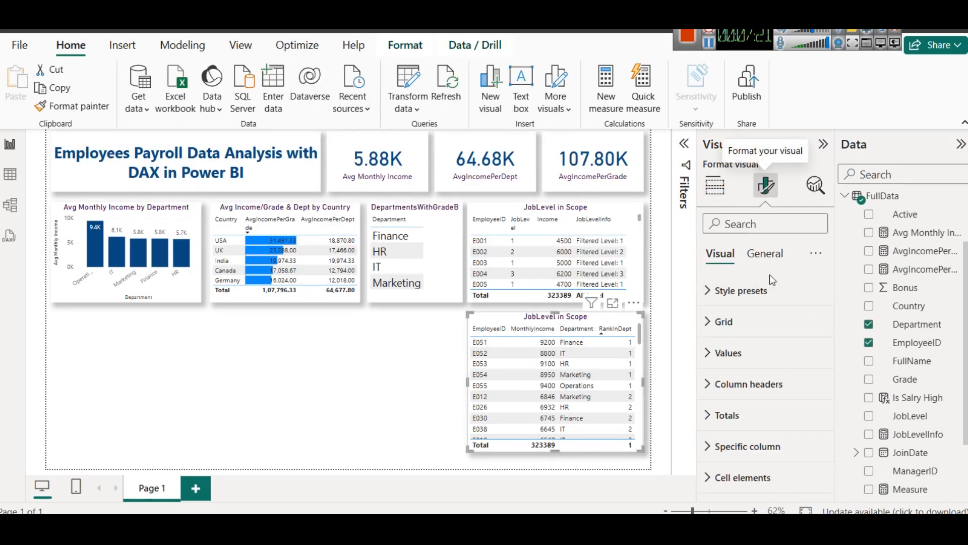
left_click(765, 253)
left_click(726, 322)
left_click(740, 398)
key("ctrl+a")
type("Rank in Department")
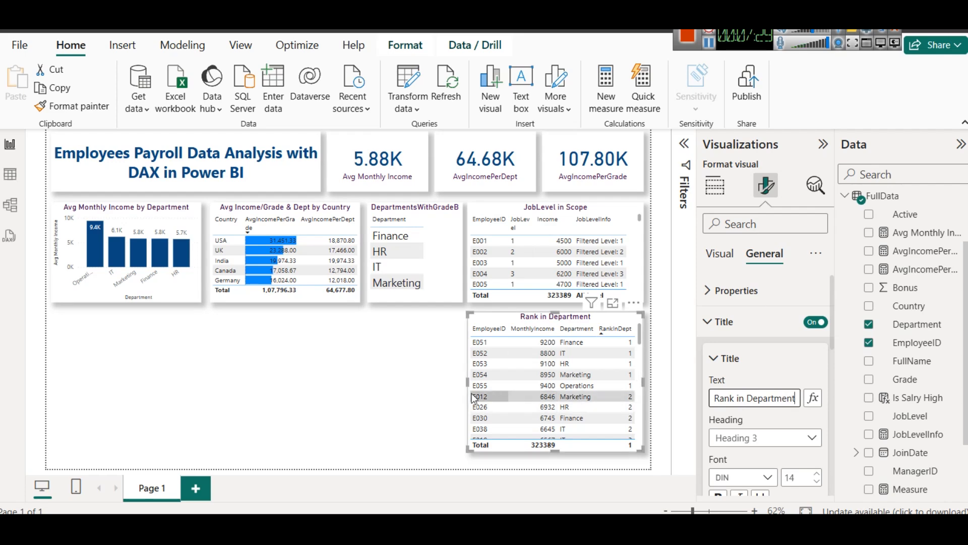
left_click(402, 361)
Step: Return to the web page and read section 4 on displaying distinct grades with the ListOfGrades formula
mouse_move(358, 527)
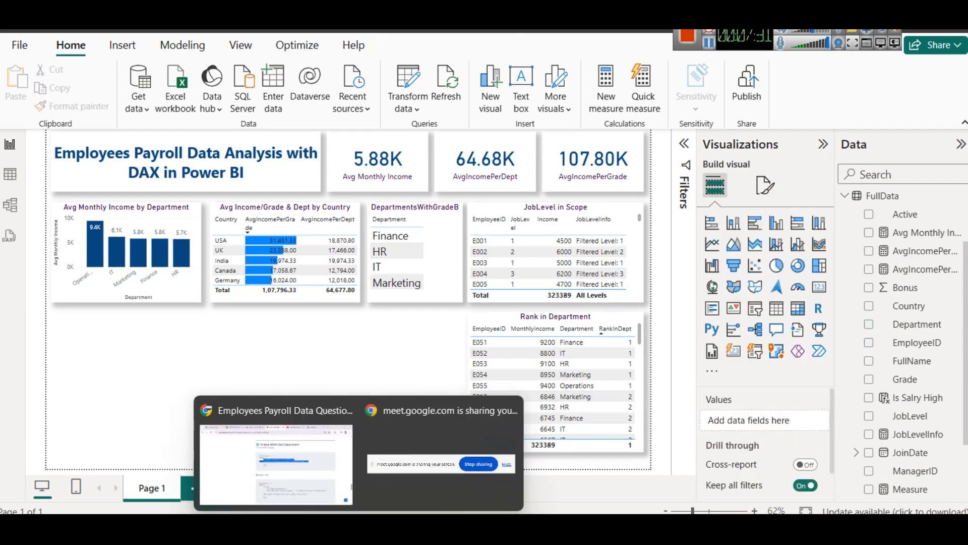
left_click(311, 454)
scroll(464, 341, "down", 8)
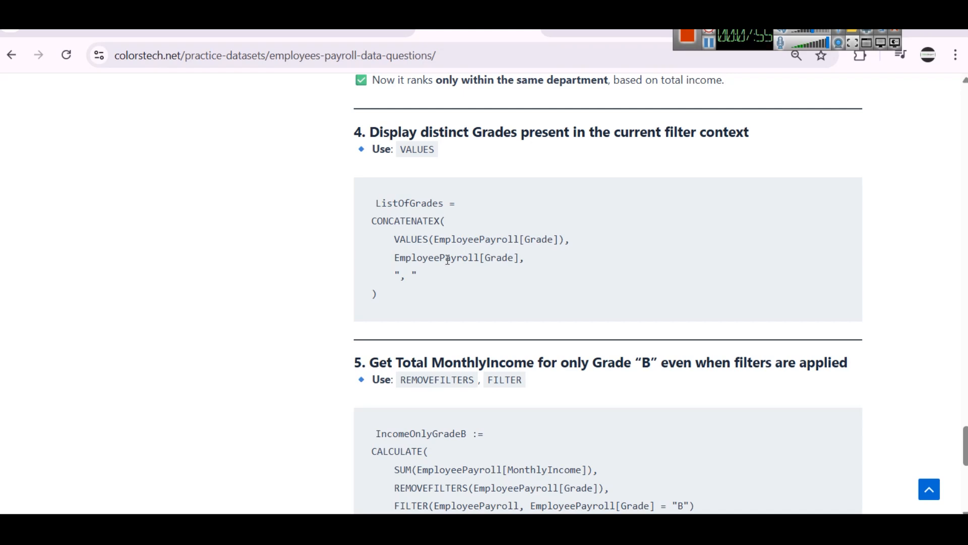
Step: Switch to the Employee Payroll Data report and open the ListOfGradesF measure of the FullData table to show its formula
mouse_move(363, 510)
left_click(526, 458)
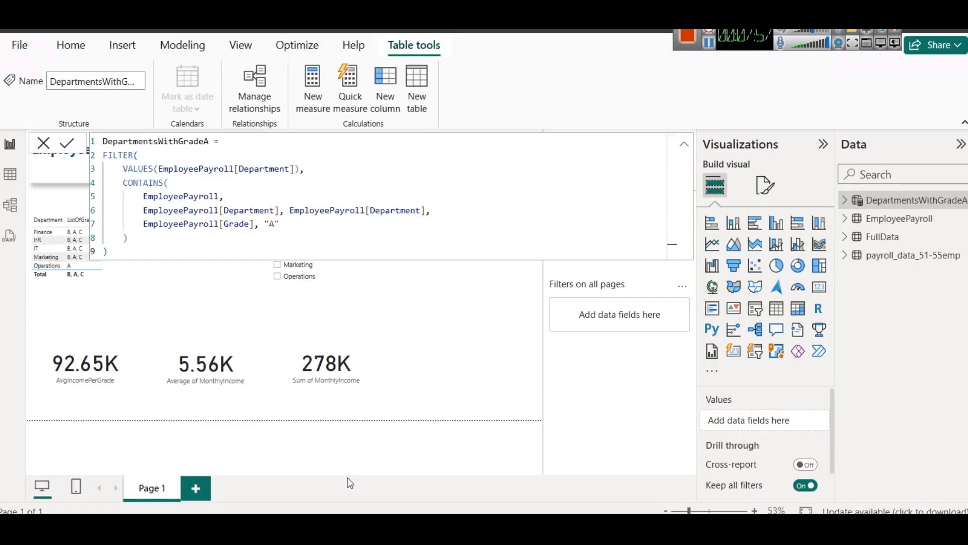
left_click(846, 237)
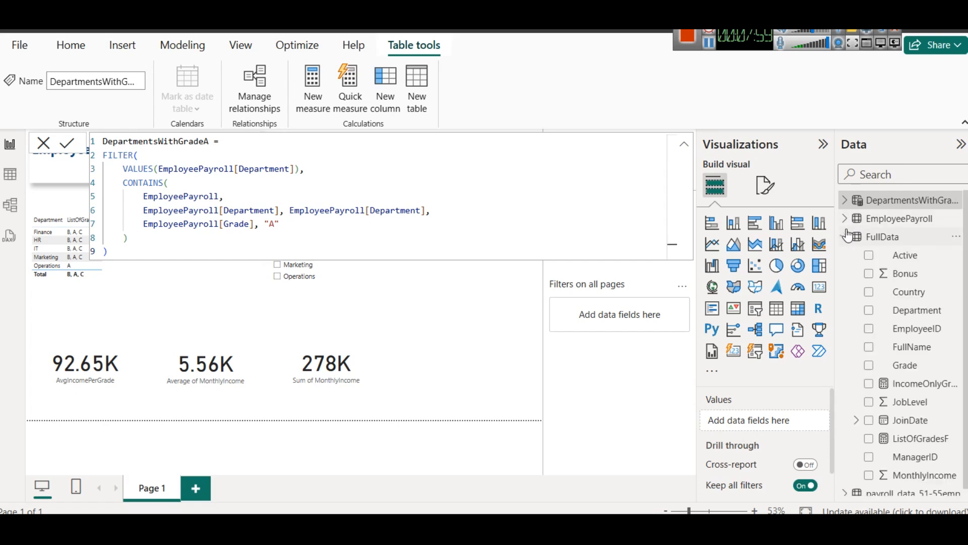
scroll(872, 352, "down", 1)
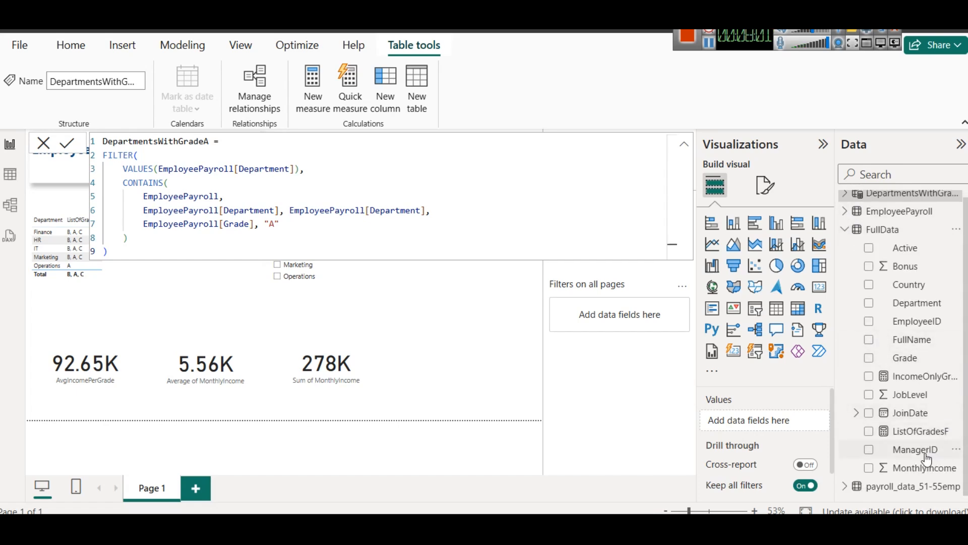
left_click(917, 435)
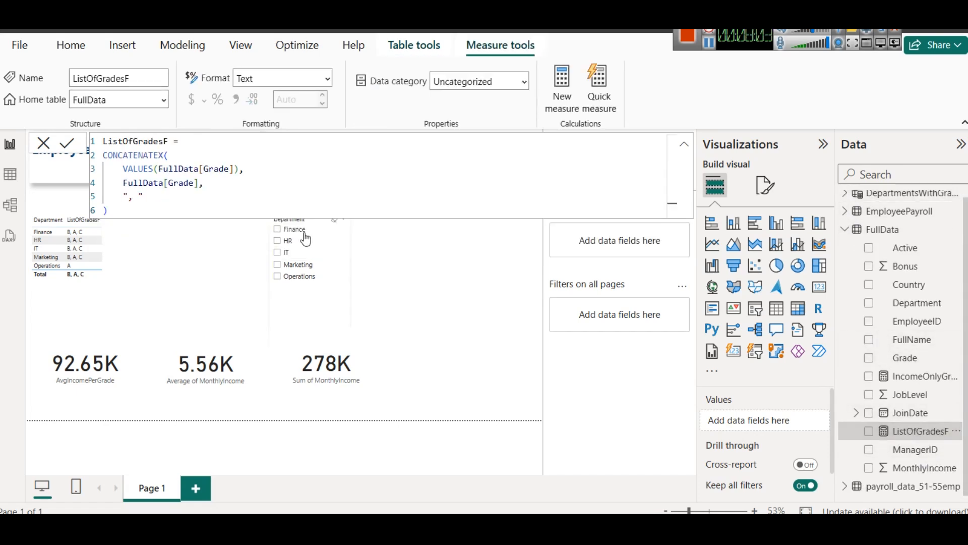
Step: Show the table listing ListOfGradesF by Department in focus mode
left_click(132, 256)
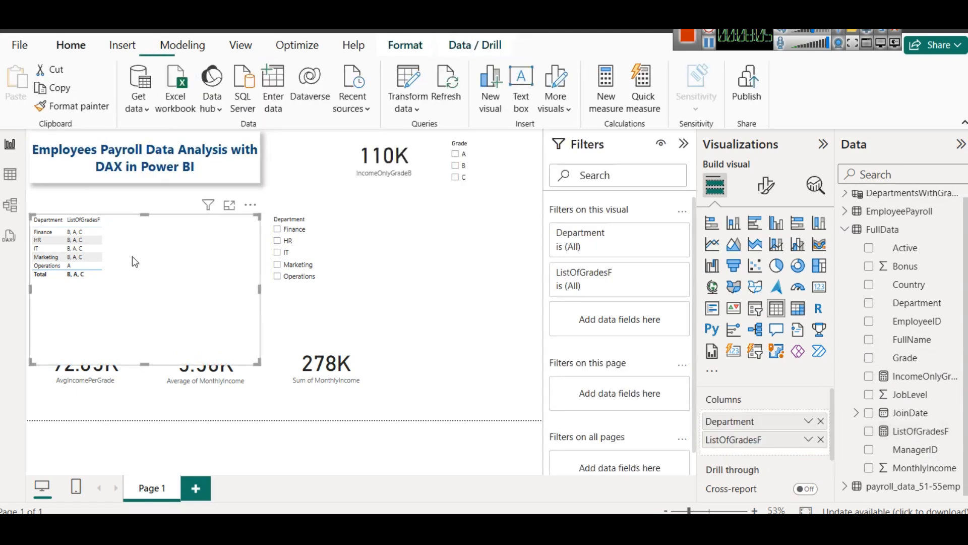
left_click(228, 208)
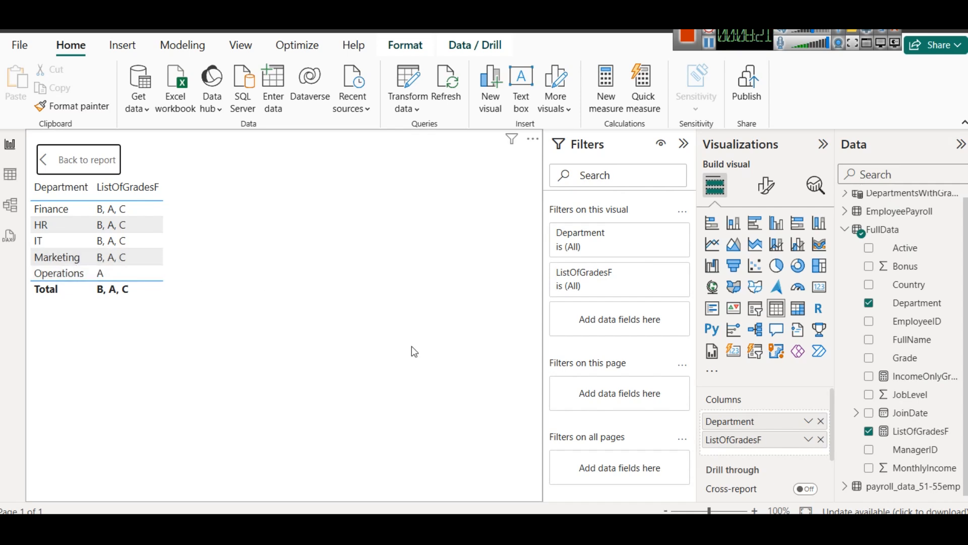
Step: Switch to the Emp Payroll Data 2 report and display the Grade column's filter values in the FullData table data
left_click(456, 465)
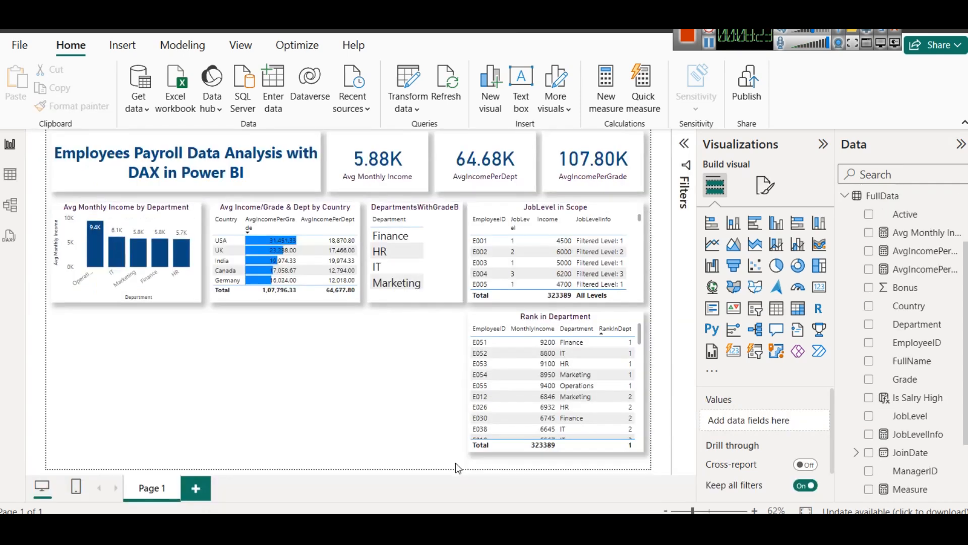
left_click(10, 175)
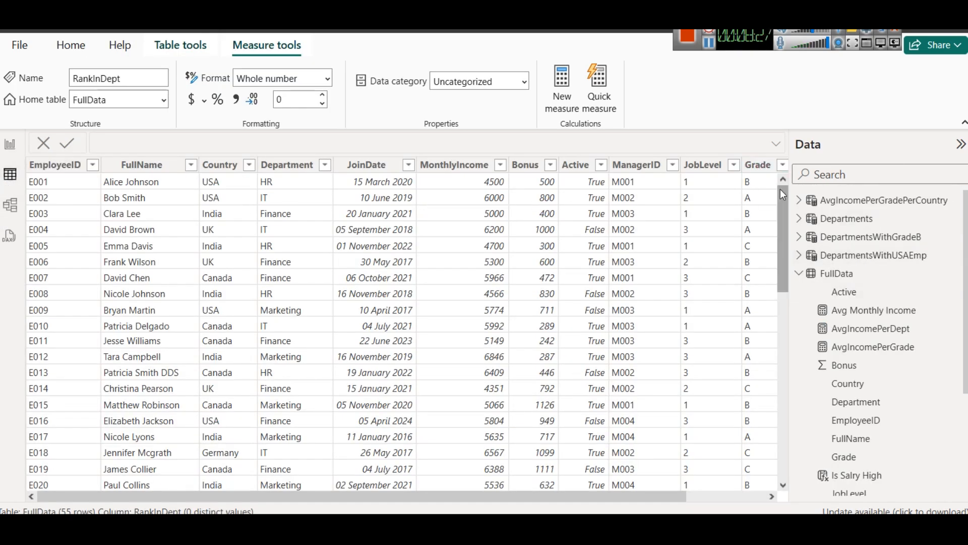
left_click(782, 166)
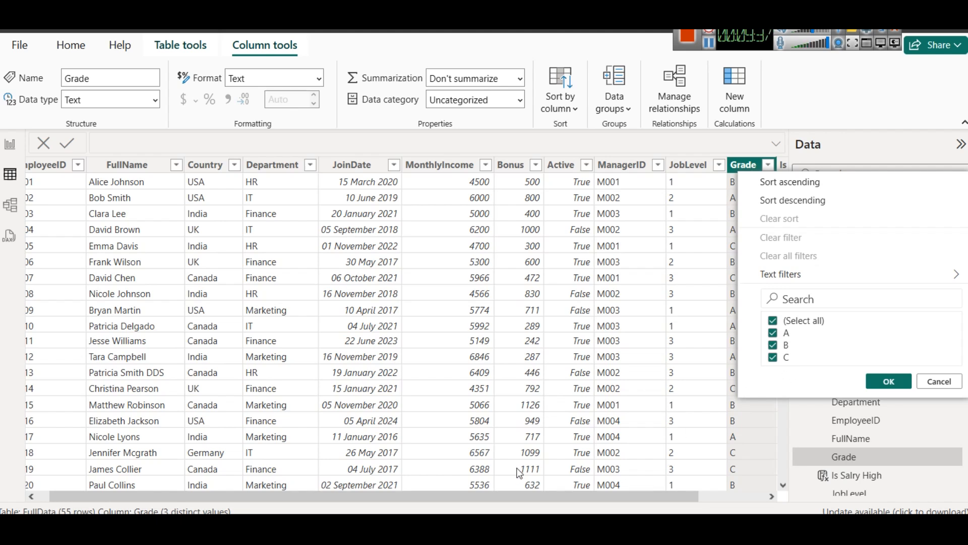
Step: Return to the Employee Payroll Data report and examine the CONCATENATEX function in the ListOfGradesF formula
mouse_move(392, 527)
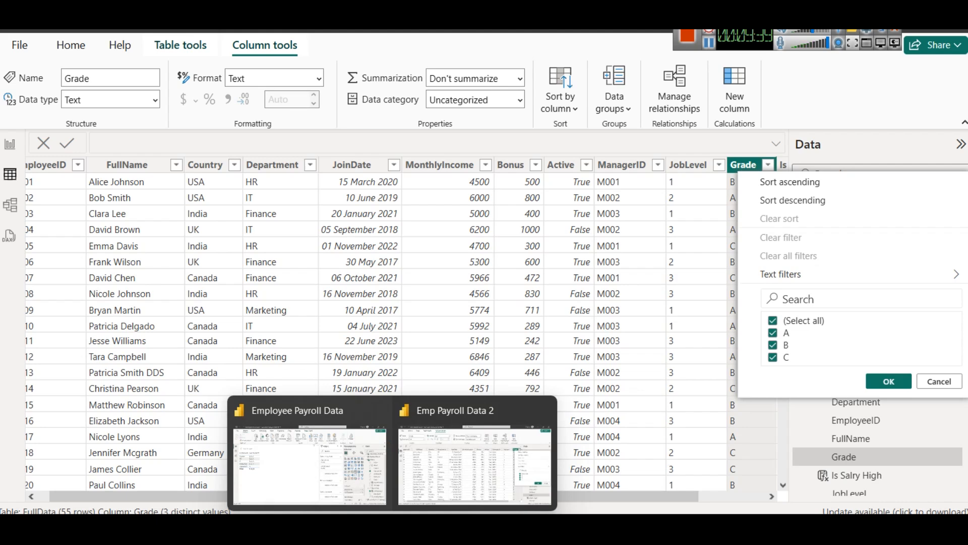
left_click(358, 488)
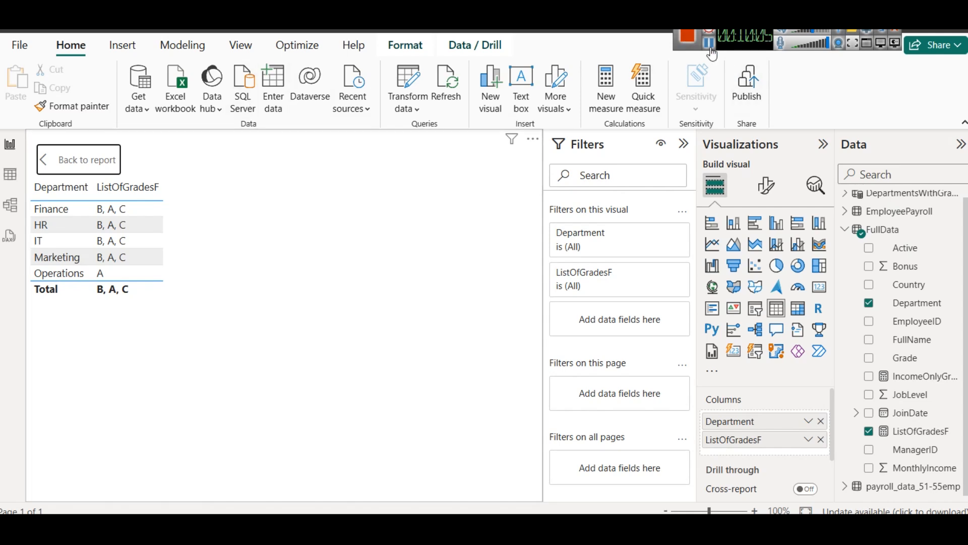
left_click(896, 437)
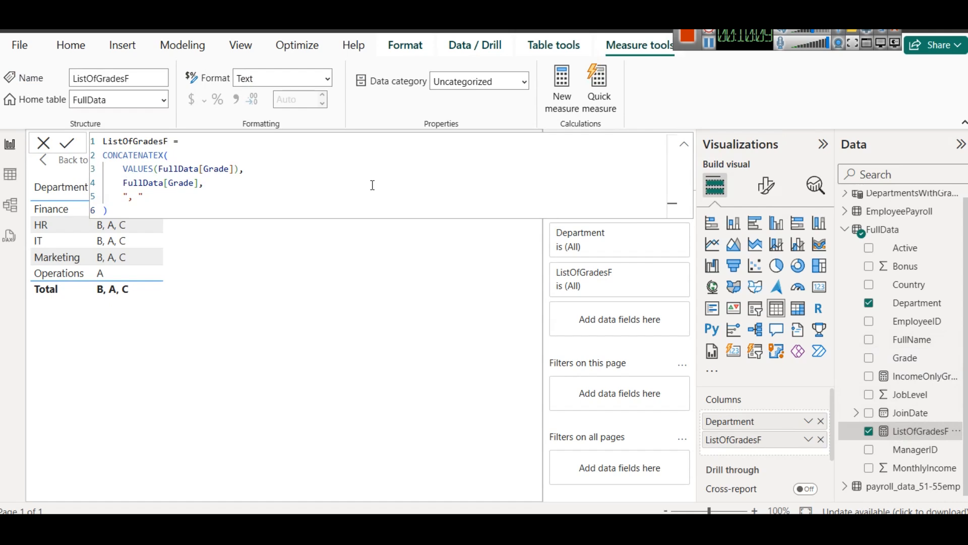
double_click(129, 155)
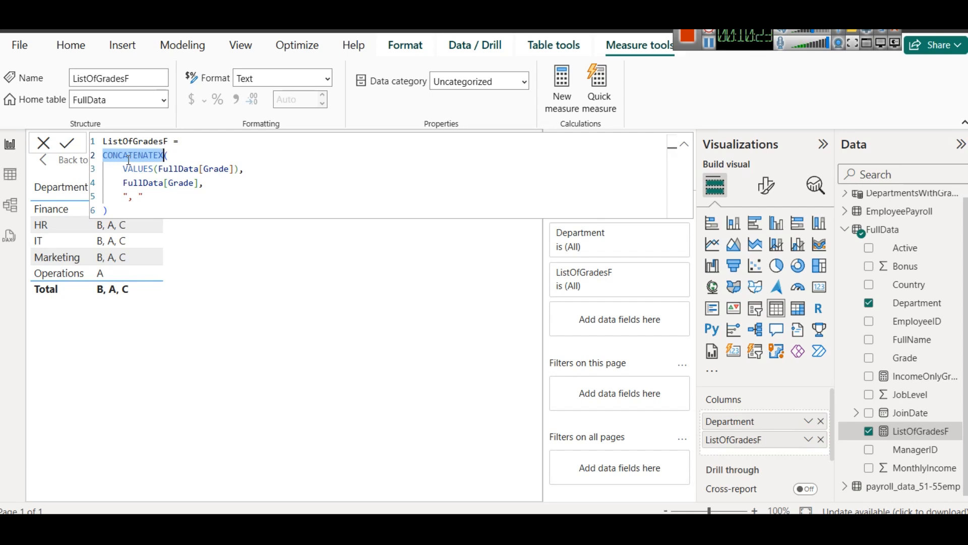
Step: Switch to Emp Payroll Data 2, dismiss the Grade filter, and add a calculated column named EmpData to the FullData table
mouse_move(393, 528)
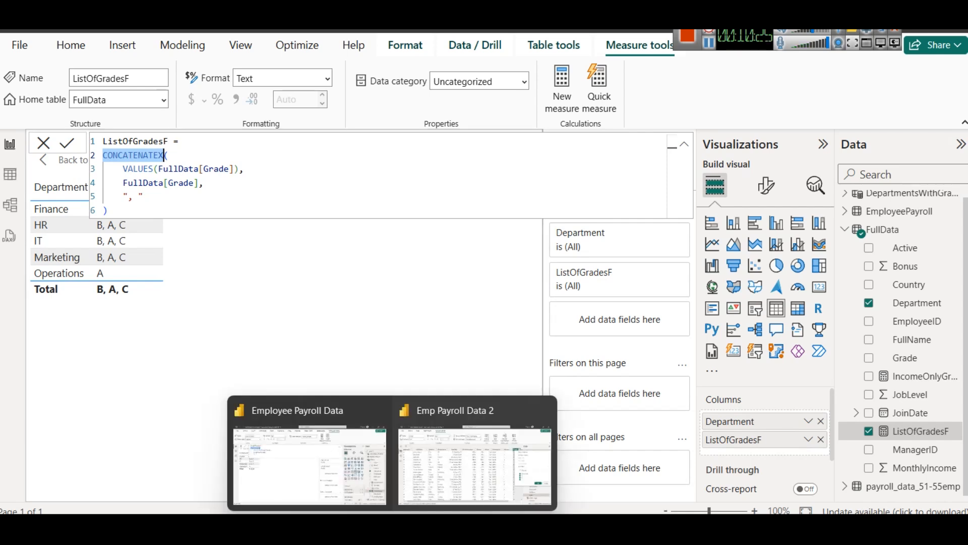
left_click(446, 480)
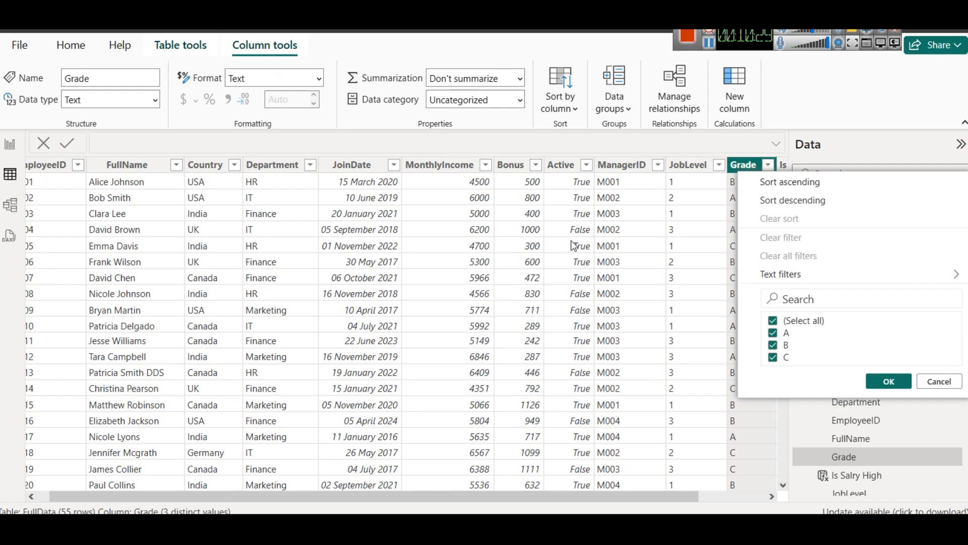
left_click(653, 262)
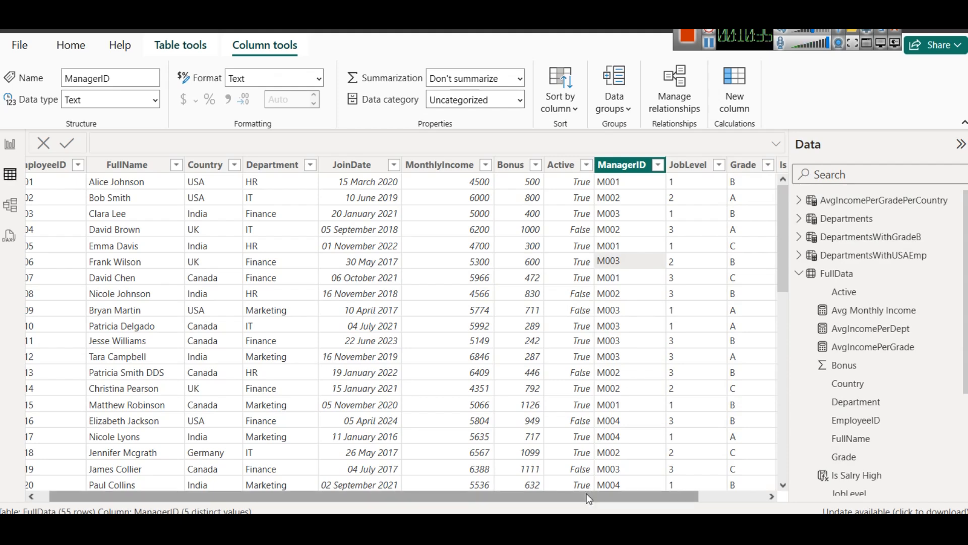
mouse_move(655, 497)
left_mouse_down()
mouse_move(694, 502)
mouse_move(648, 501)
left_mouse_up()
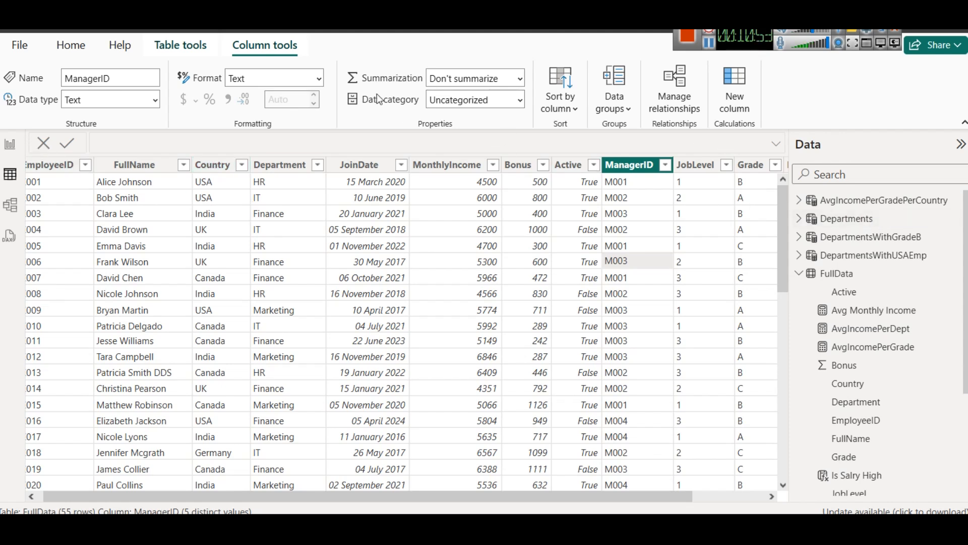
right_click(821, 275)
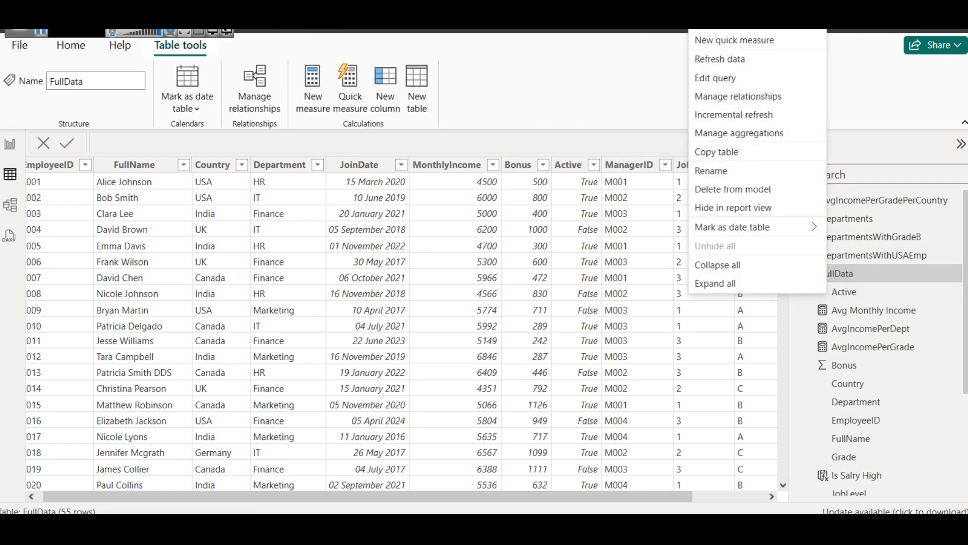
left_click(732, 98)
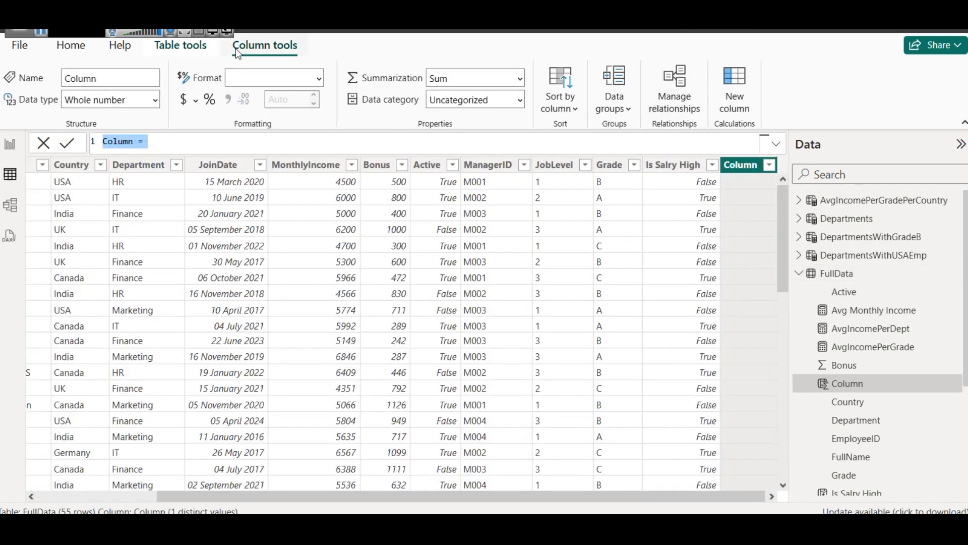
double_click(123, 142)
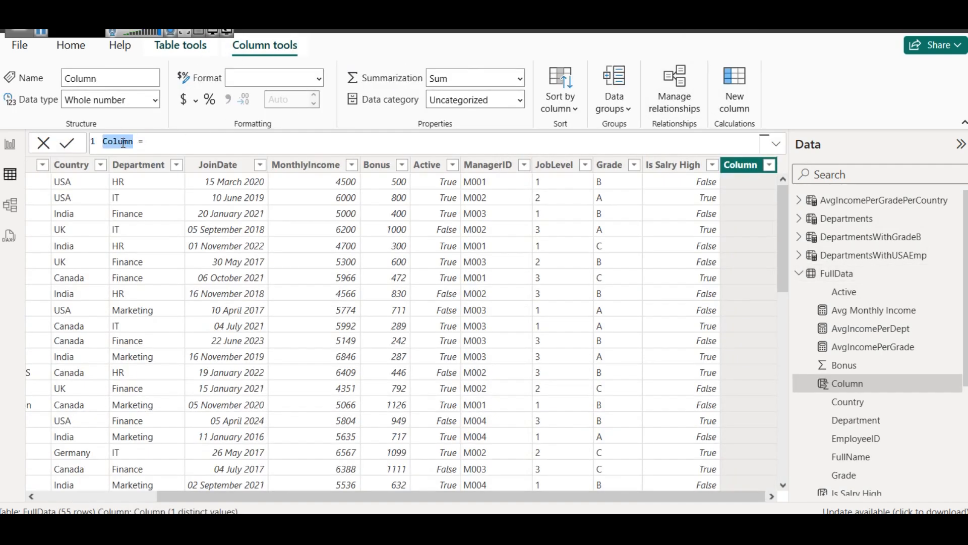
type("pData")
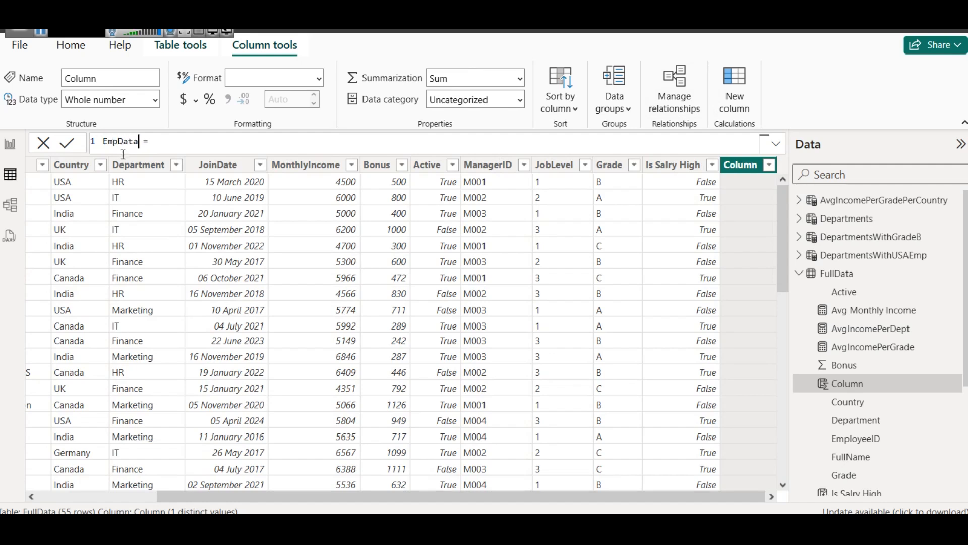
Step: Begin the EmpData formula with the CONCATENATE function and FullData[Country] as its argument
left_click(162, 142)
type("CONC")
key("Tab")
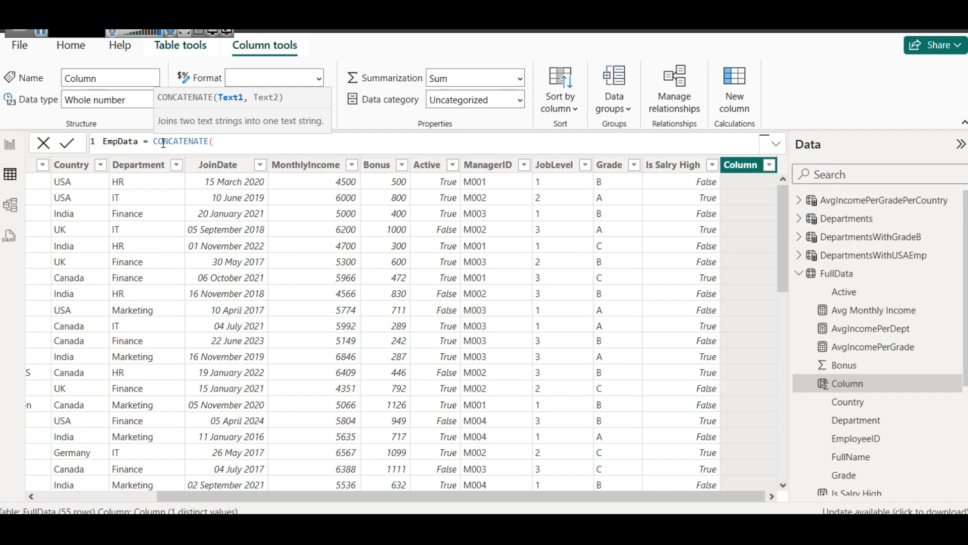
type("Coun")
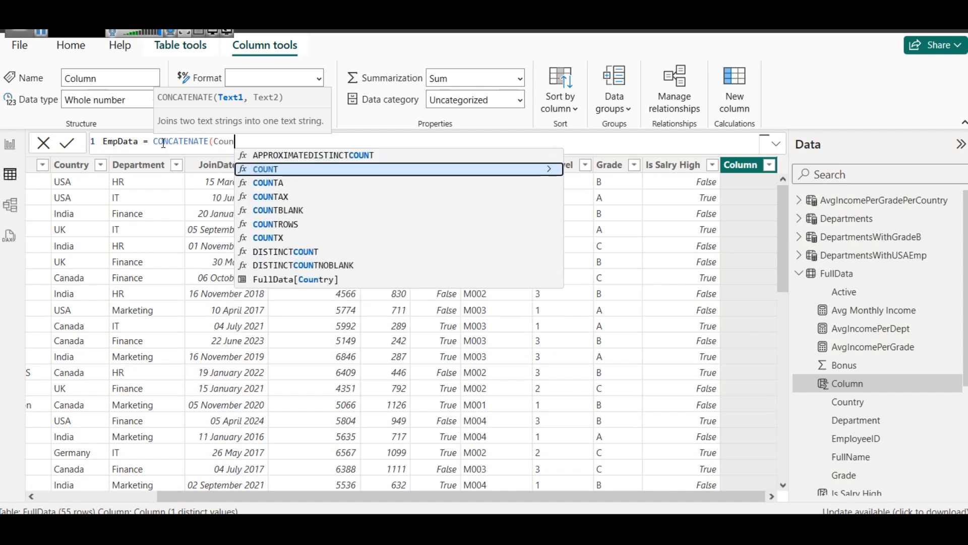
key("Down")
key("Down")
key("Down")
key("Down")
key("Down")
key("Down")
key("Down")
key("Down")
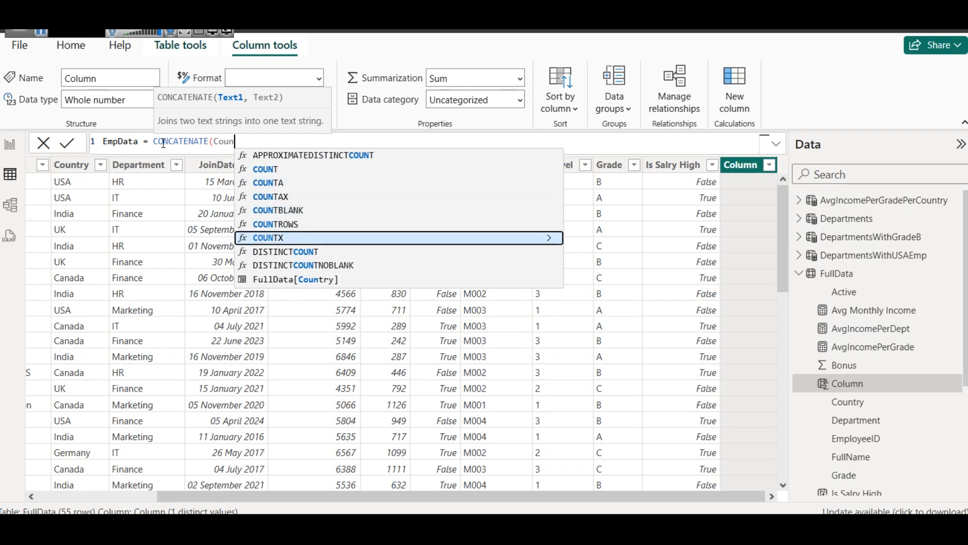
key("Tab")
Step: Insert the text "Live In " as the first CONCATENATE argument, before FullData[Country]
key("Left")
key("Left")
key("Left")
key("Left")
key("Left")
key("Left")
key("Left")
key("Left")
key("Left")
key("Left")
key("Left")
key("Left")
key("Left")
key("Left")
key("Left")
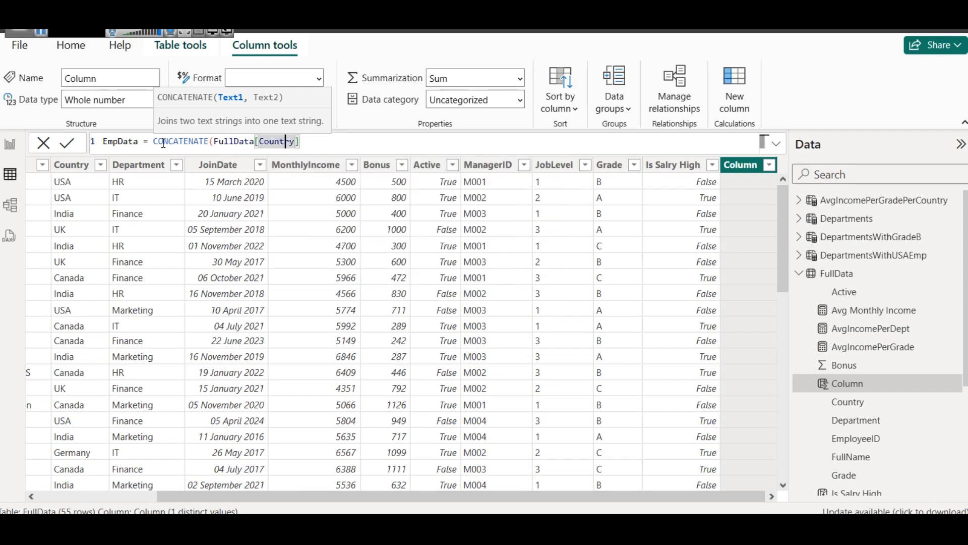
key("Left")
key("Left")
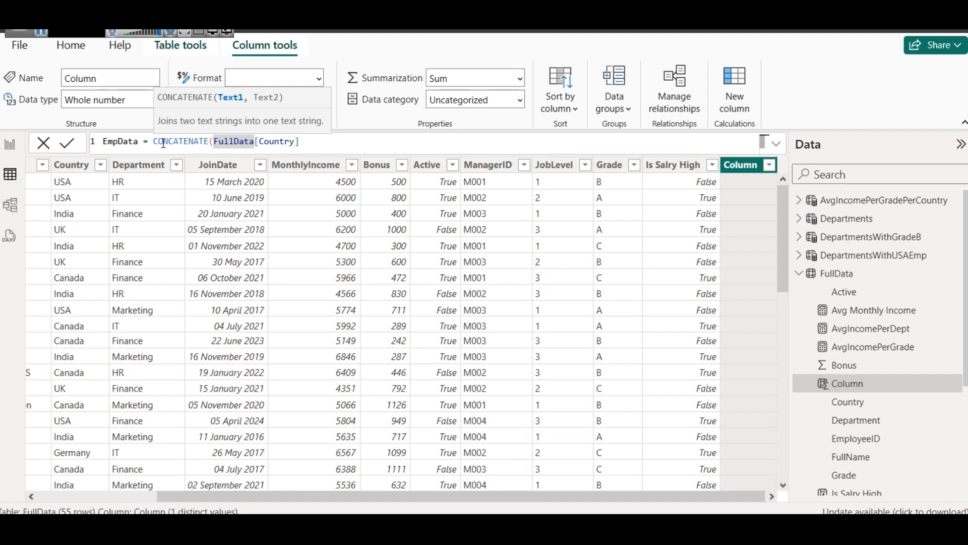
type("\"L\"")
type(",")
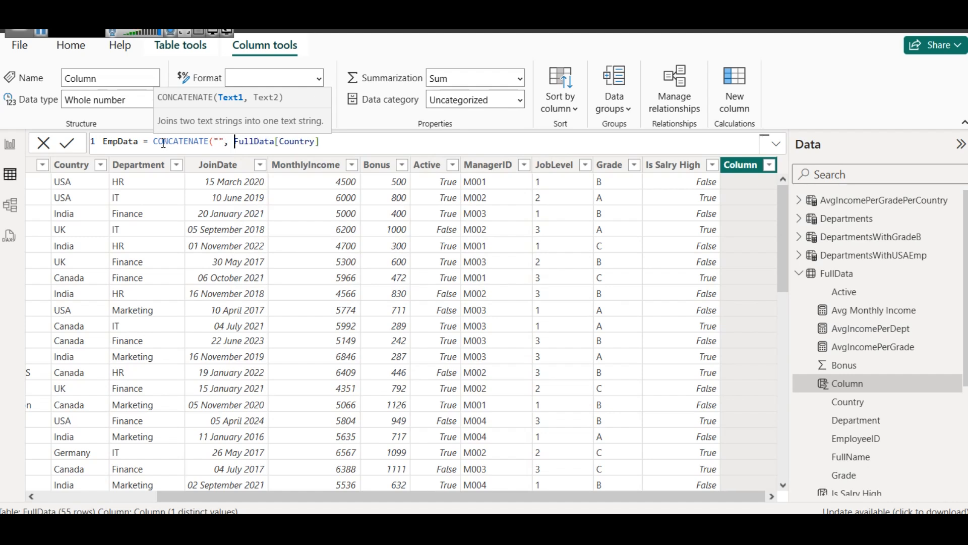
key("Left")
key("Left")
key("Left")
type("Live In")
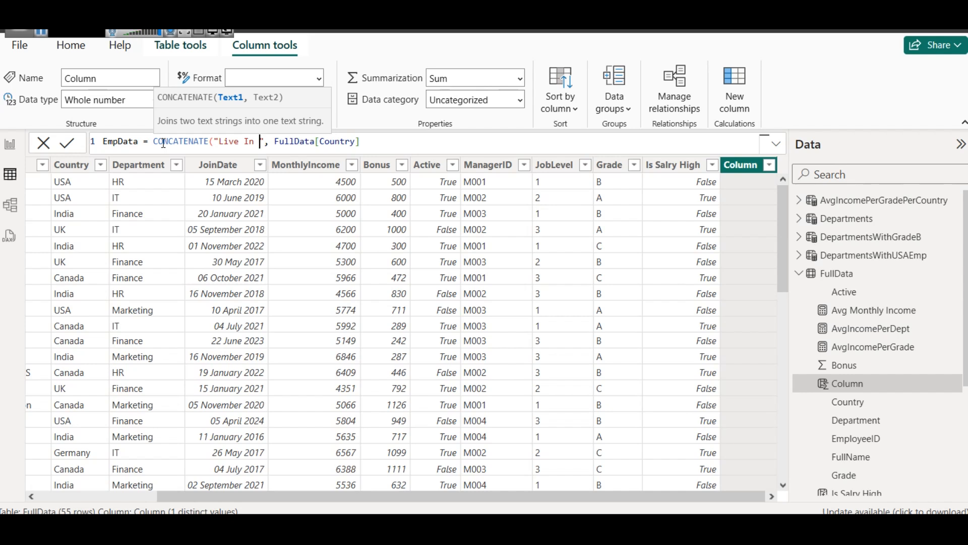
key("Left")
key("Left")
key("Left")
key("Left")
key("Left")
key("Left")
key("Left")
key("Left")
key("Left")
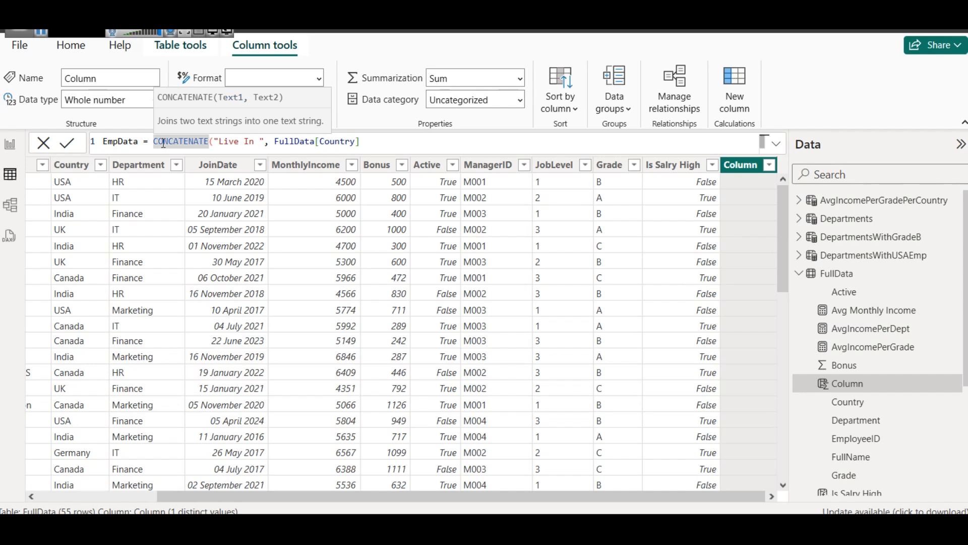
type("CO")
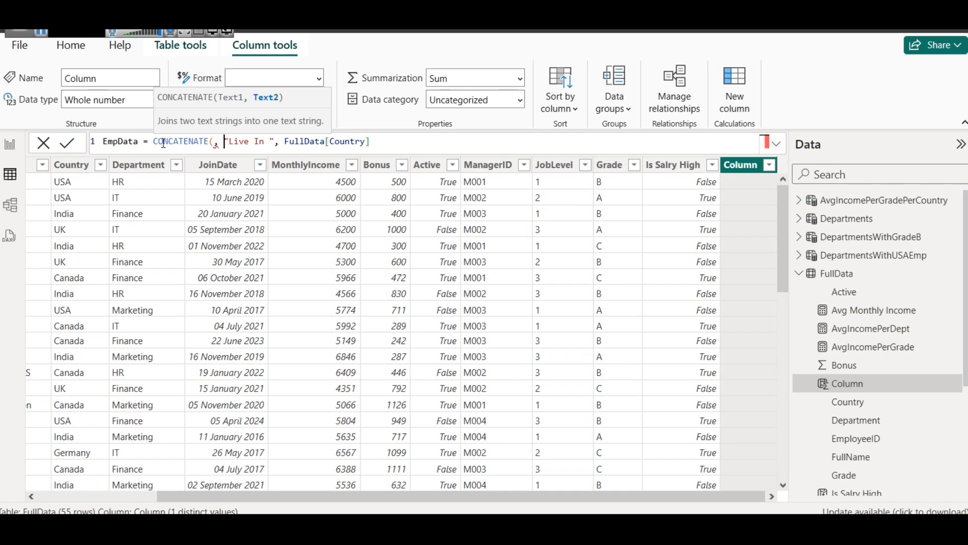
type("NCATENAT")
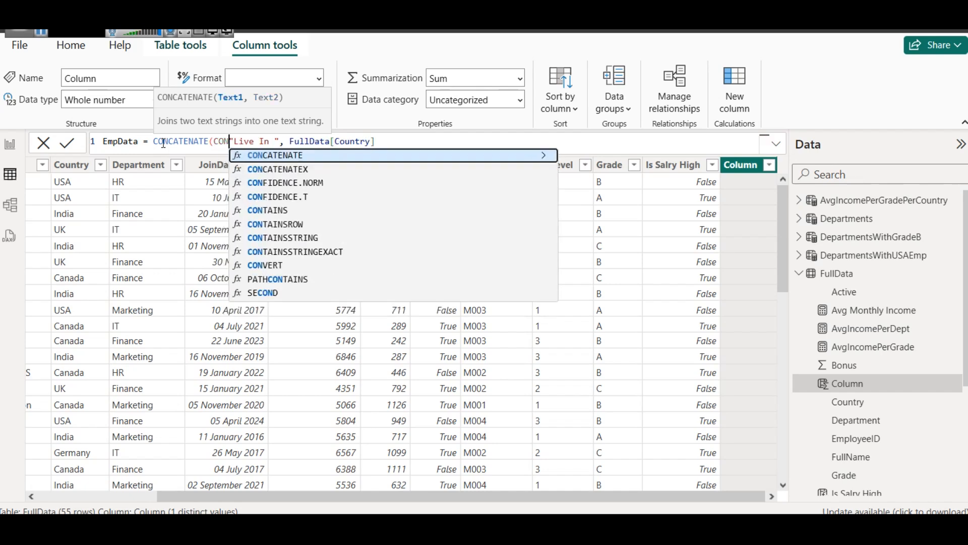
key("BackSpace")
key("BackSpace")
key("BackSpace")
key("BackSpace")
key("BackSpace")
key("BackSpace")
key("BackSpace")
key("BackSpace")
key("BackSpace")
key("BackSpace")
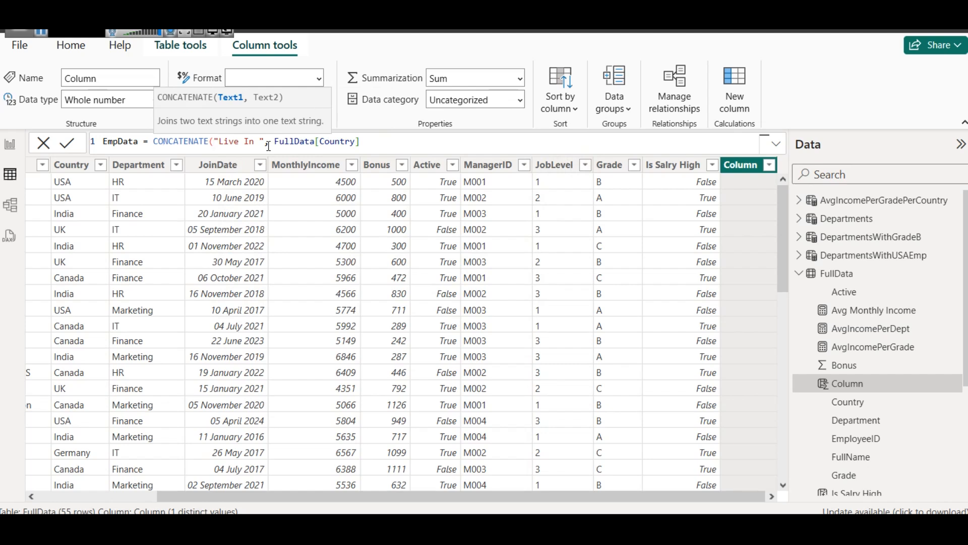
Step: Correct the text to "Lives In ", close the parenthesis, and commit the EmpData column formula
left_click(240, 142)
type("s")
left_click(390, 143)
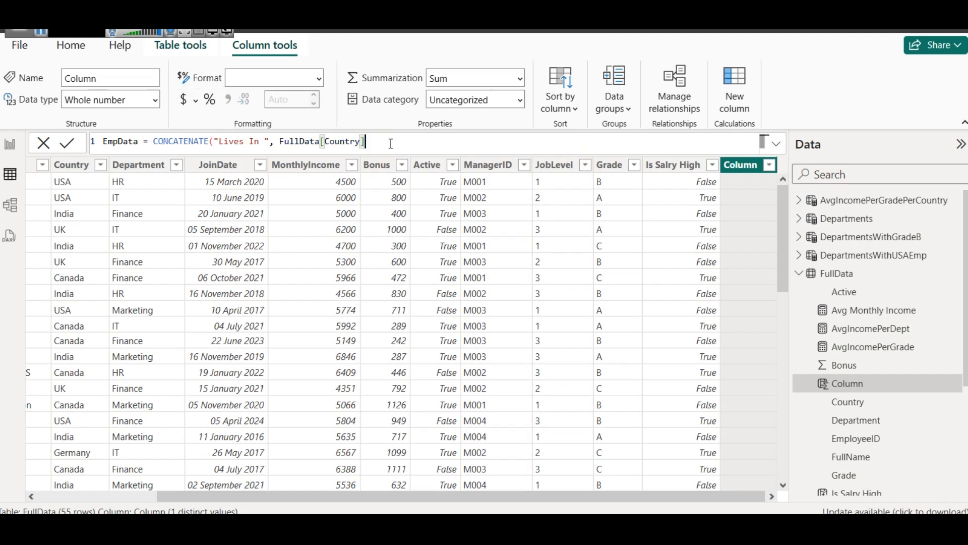
type(")")
left_click(68, 148)
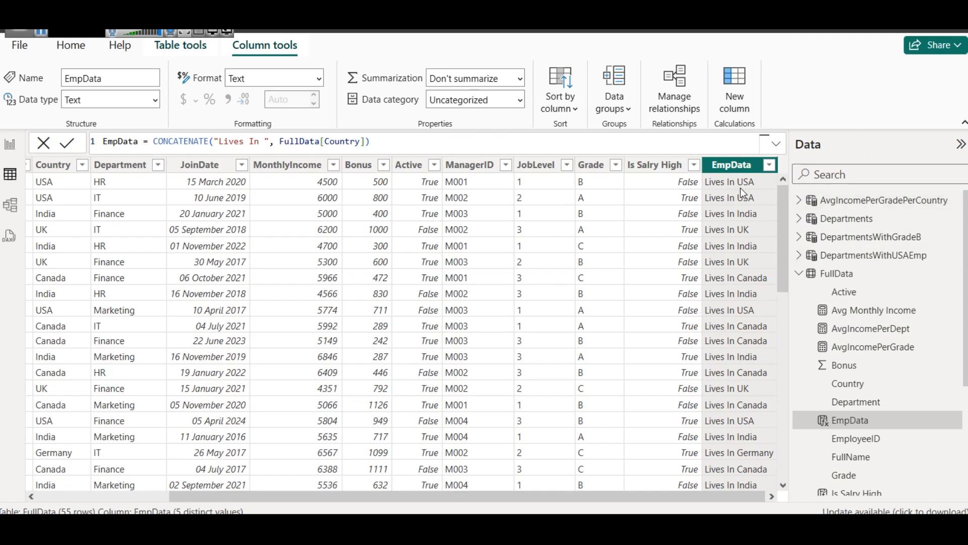
Step: Wrap the EmpData formula in an outer CONCATENATE with FullData[FullName] as its first argument, followed by a comma
left_click(147, 142)
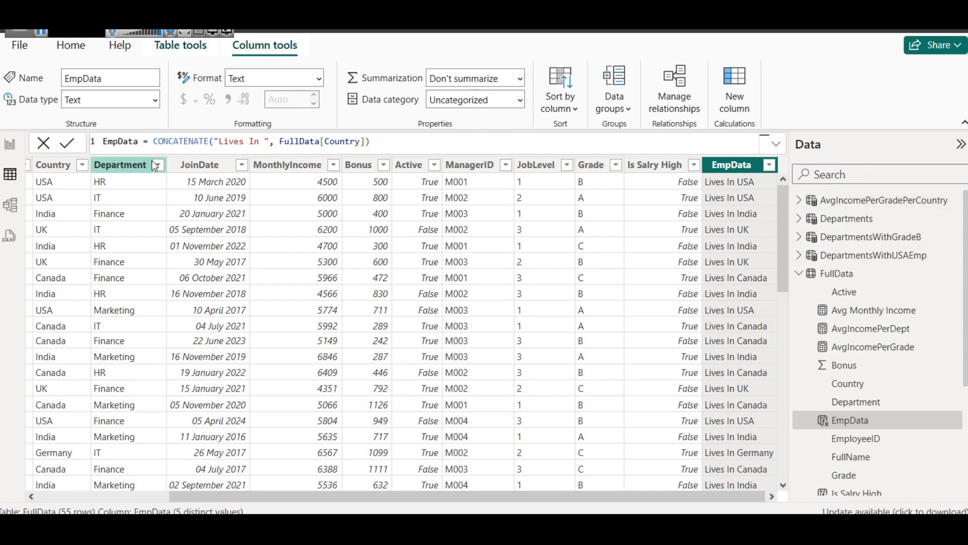
type("CONCAT")
key("Tab")
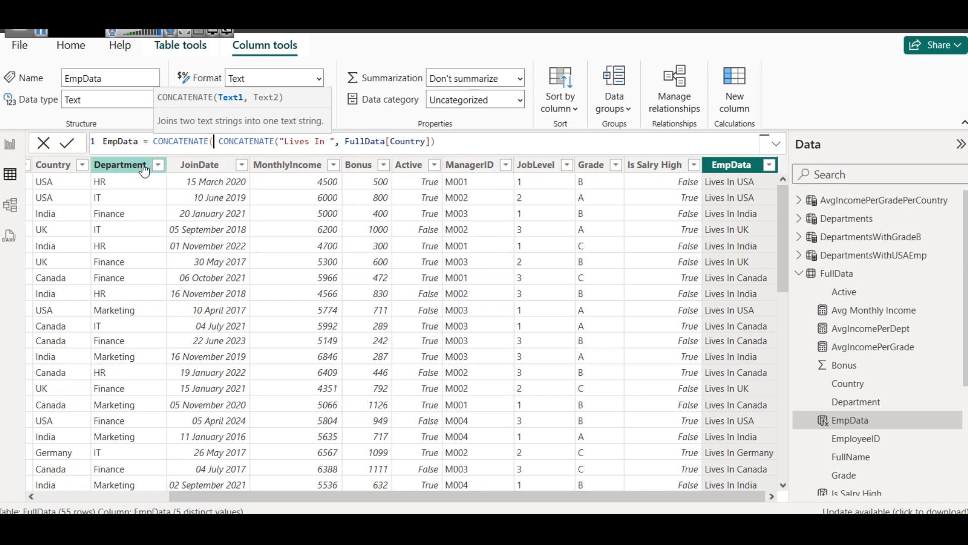
type("Full")
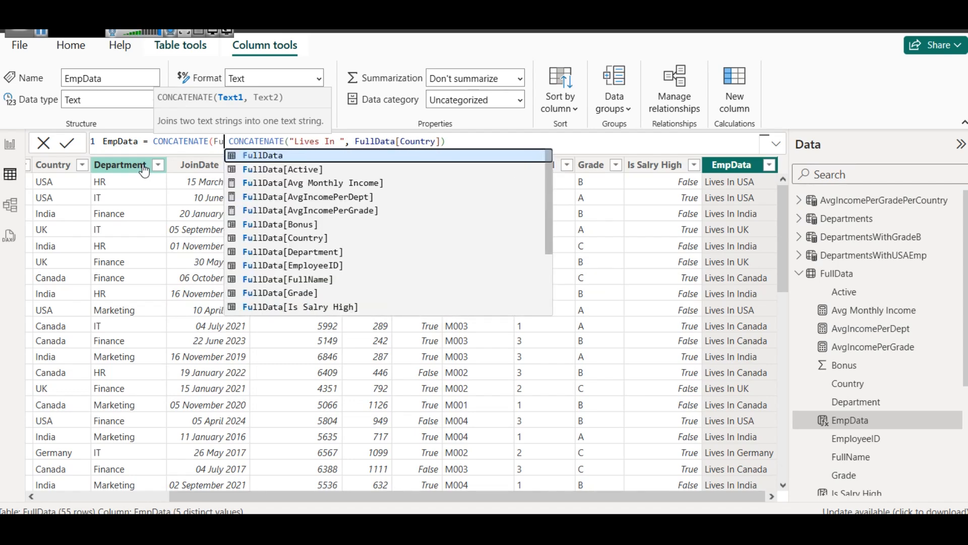
key("Down")
key("Down")
key("Down")
key("Down")
key("Down")
key("Down")
key("Down")
key("Down")
key("Down")
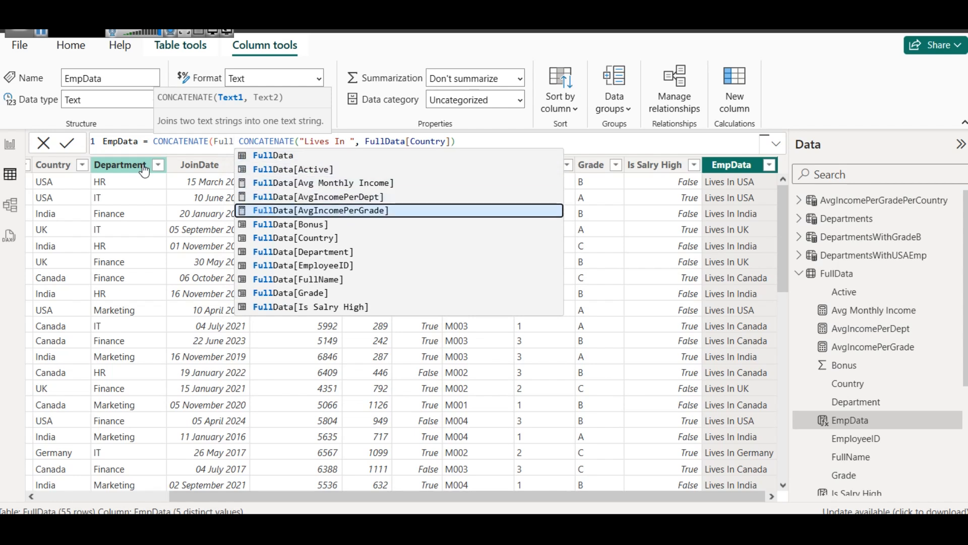
key("Tab")
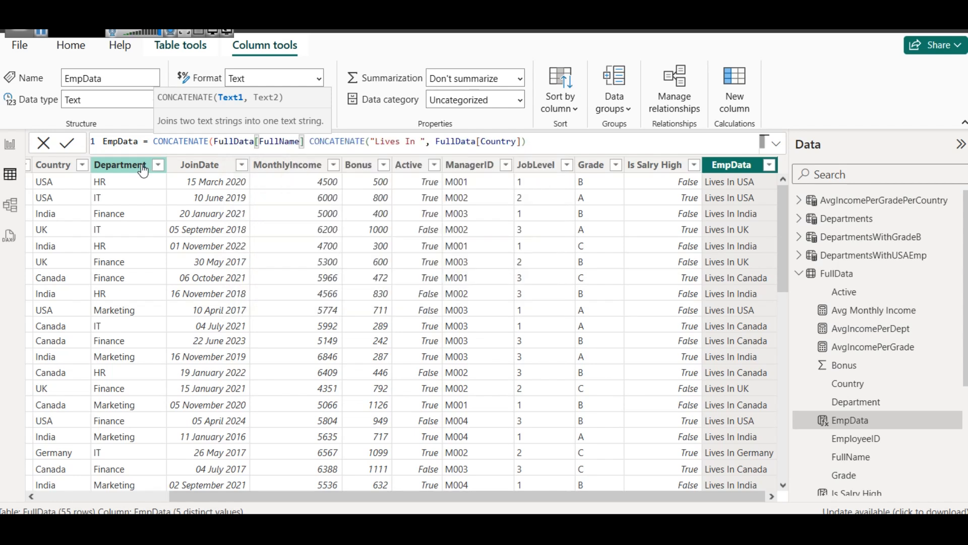
type(",")
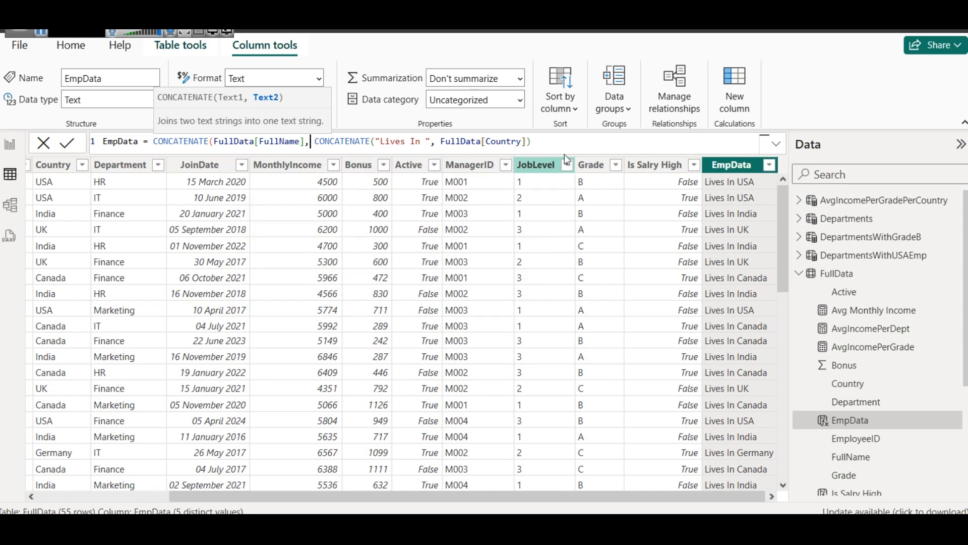
Step: Close the outer CONCATENATE, add a leading space to make the text " Lives In ", and commit the EmpData formula
left_click(572, 136)
type(")")
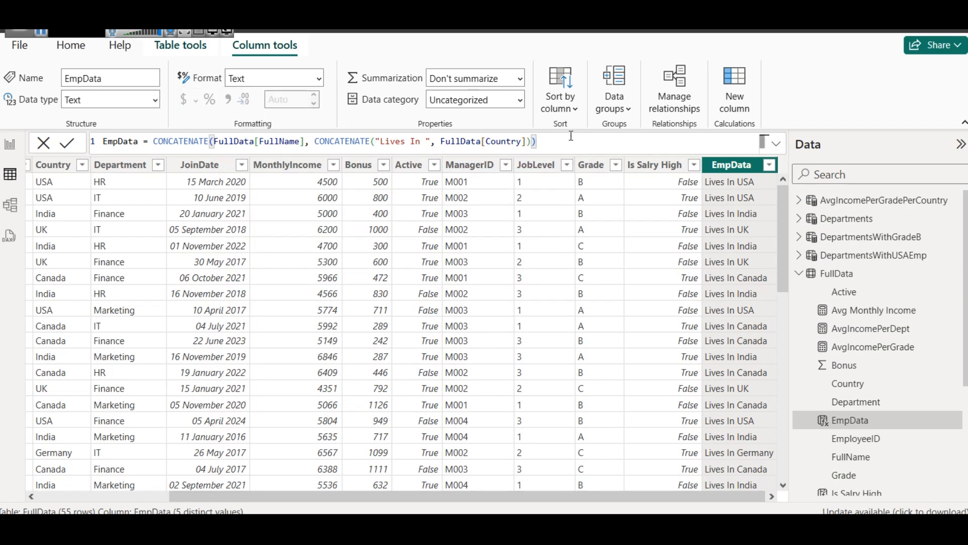
left_click(383, 146)
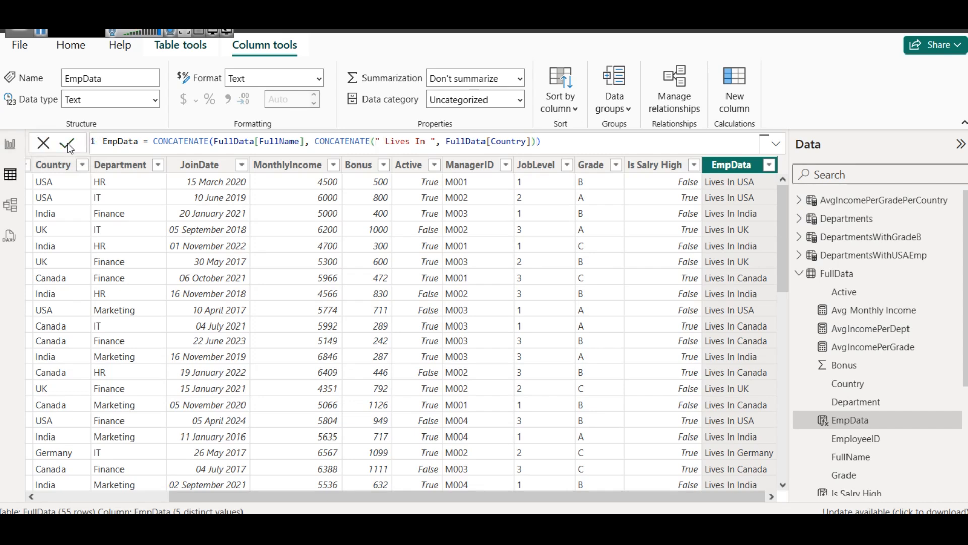
left_click(68, 145)
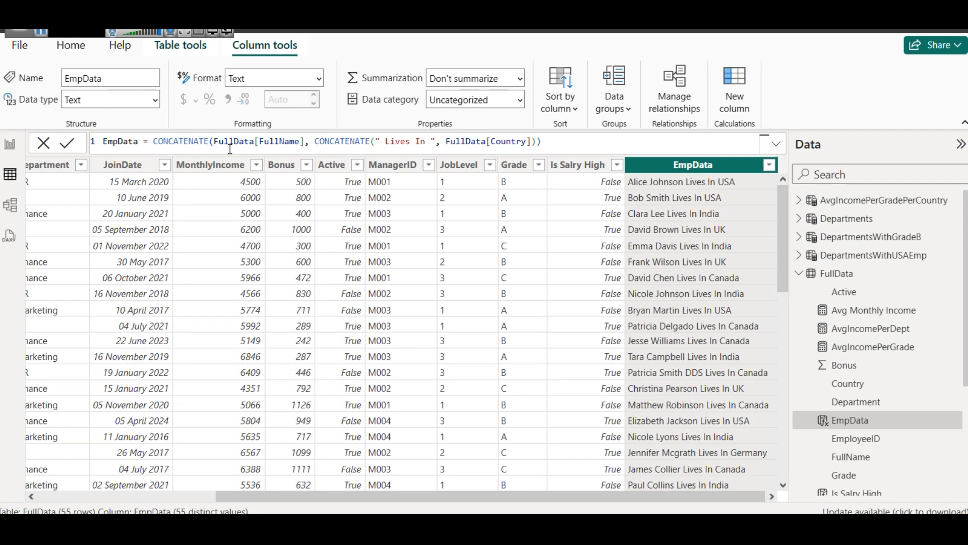
Step: Return to the report view, switch to the browser's payroll questions page, and copy the question 4 ListOfGrades formula
left_click_drag(214, 143, 538, 142)
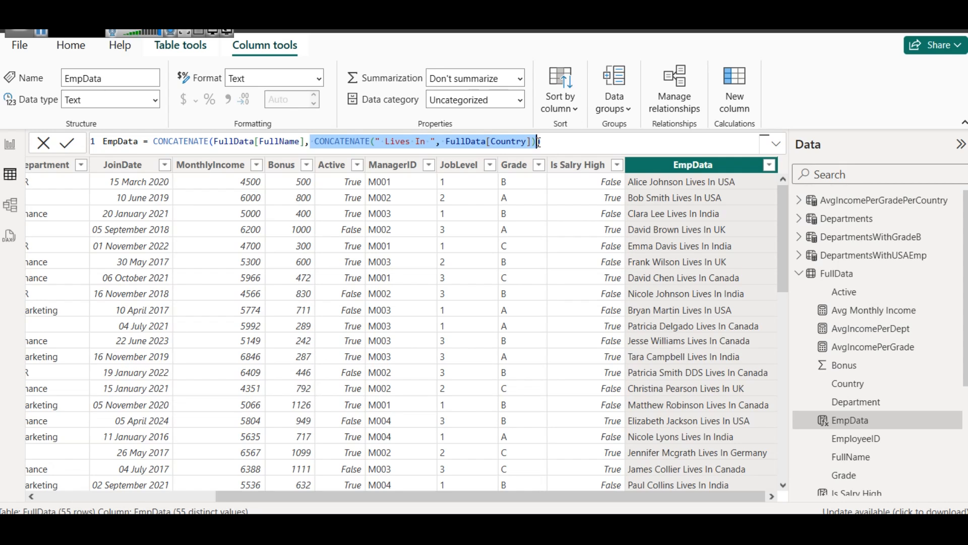
left_click(8, 144)
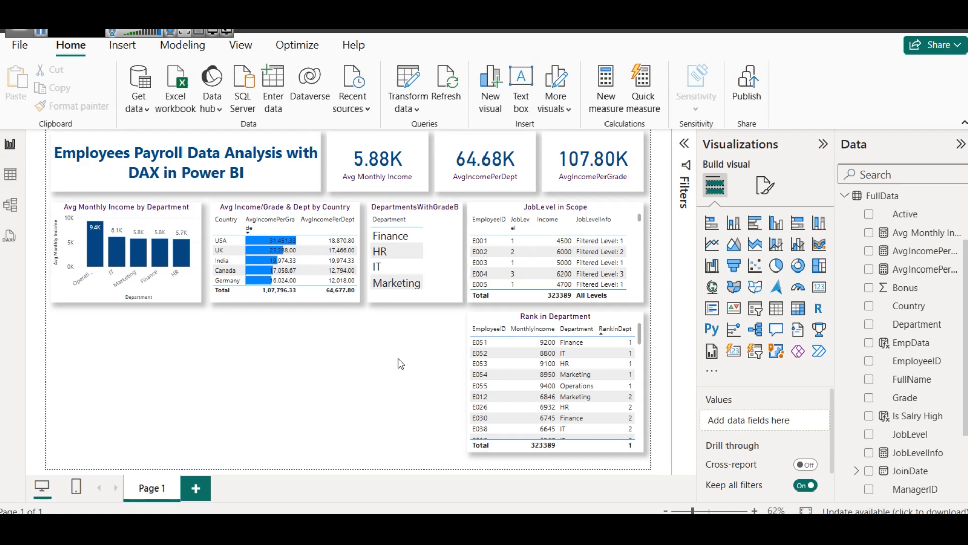
mouse_move(330, 512)
left_click(335, 475)
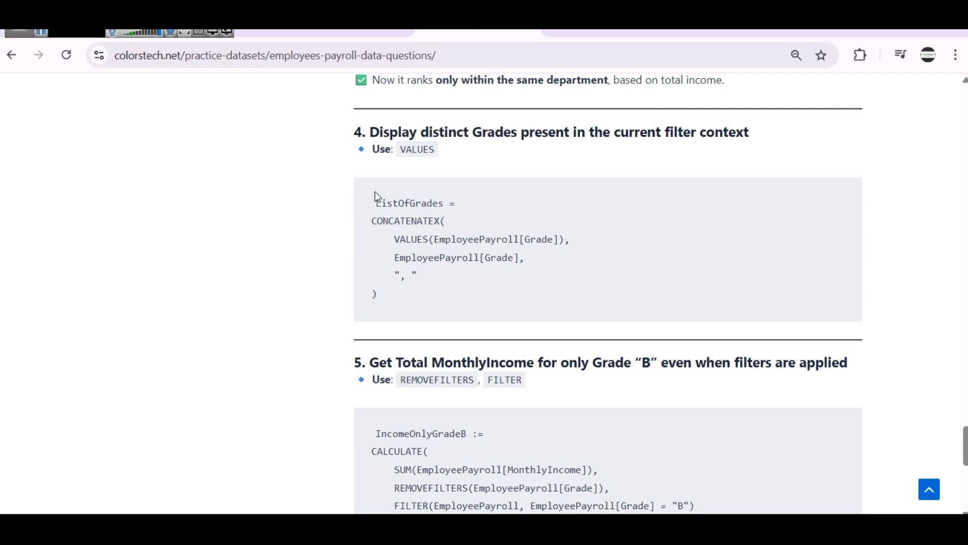
left_click_drag(376, 202, 415, 304)
key("ctrl+c")
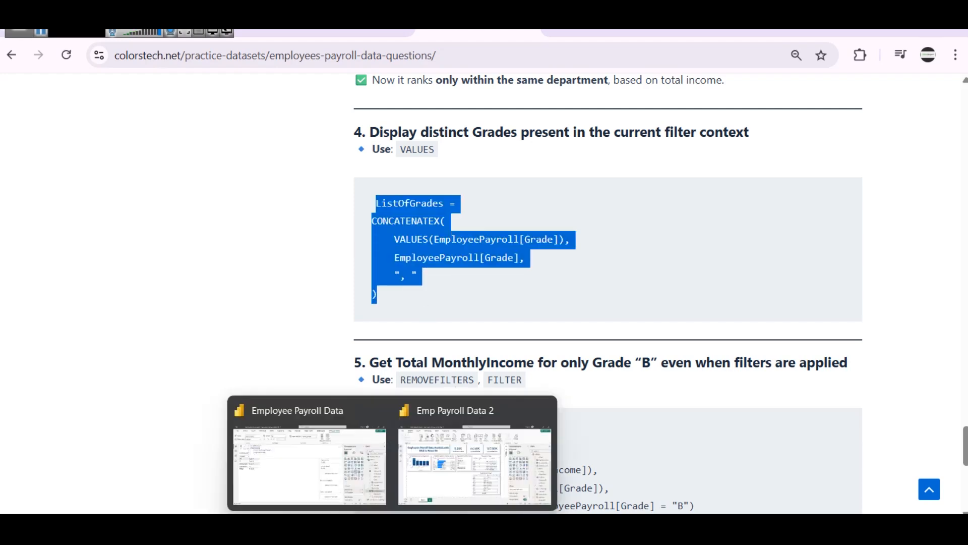
Step: Switch back to Emp Payroll Data 2, create a new measure in the FullData table, and paste the ListOfGrades formula
left_click(446, 475)
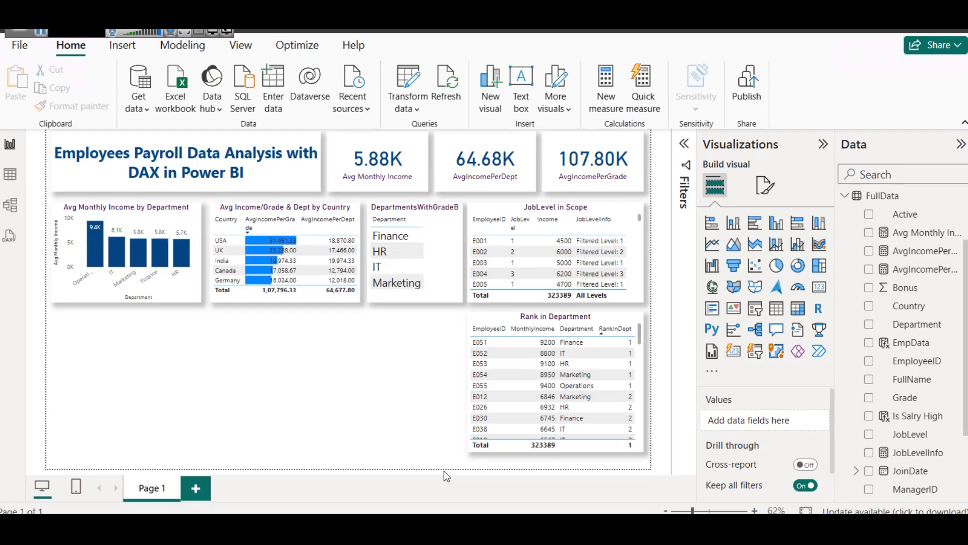
right_click(873, 200)
left_click(768, 230)
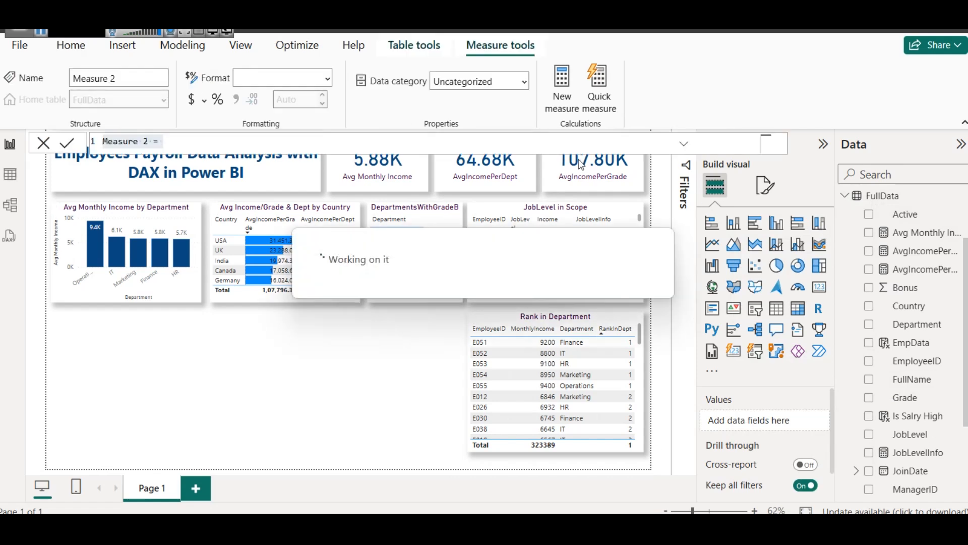
key("ctrl+v")
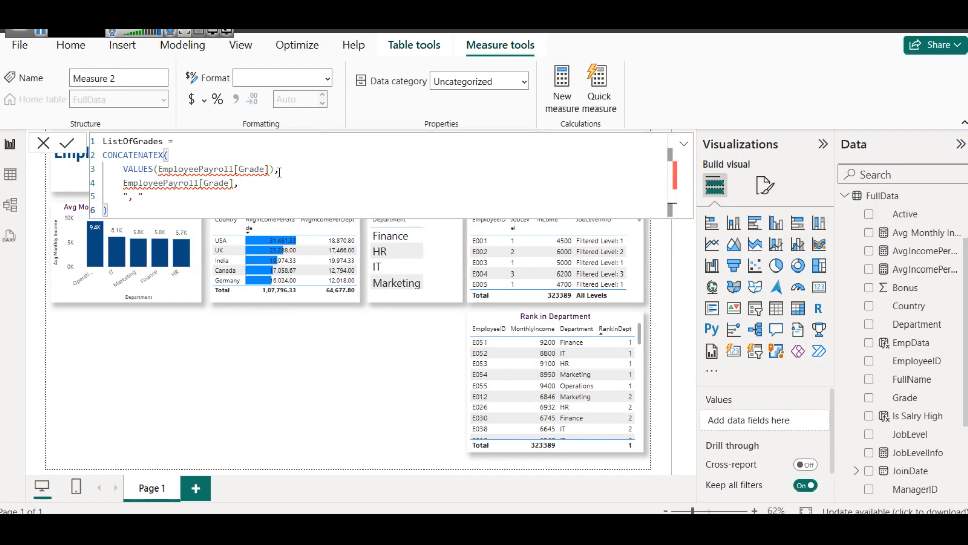
Step: Replace both EmployeePayroll references in the ListOfGrades formula with FullData, keeping the Grade column
double_click(206, 170)
type("Fu")
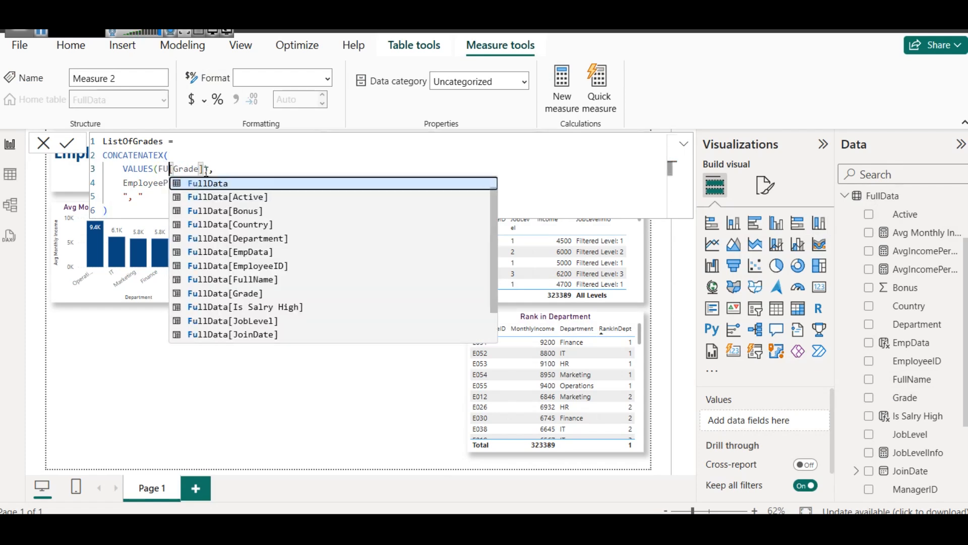
key("Tab")
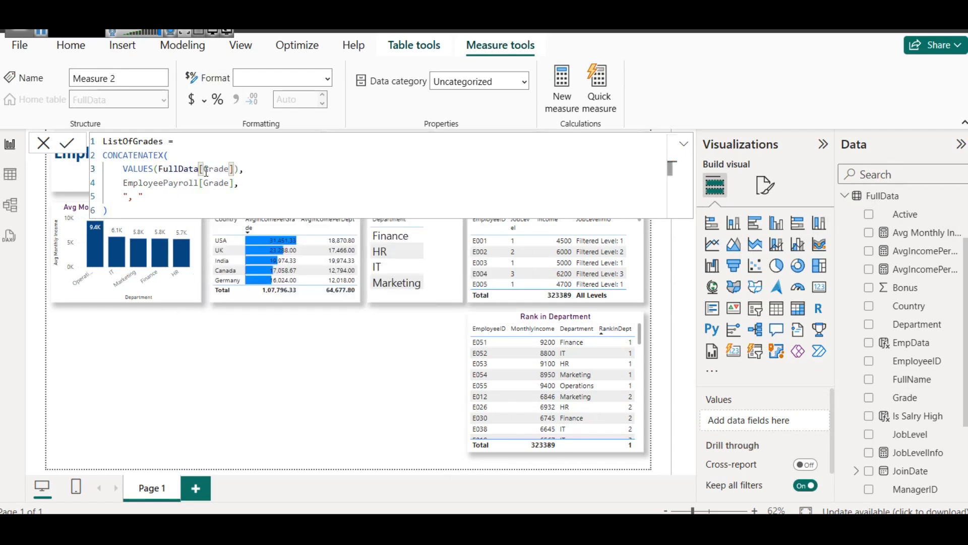
left_click(158, 169)
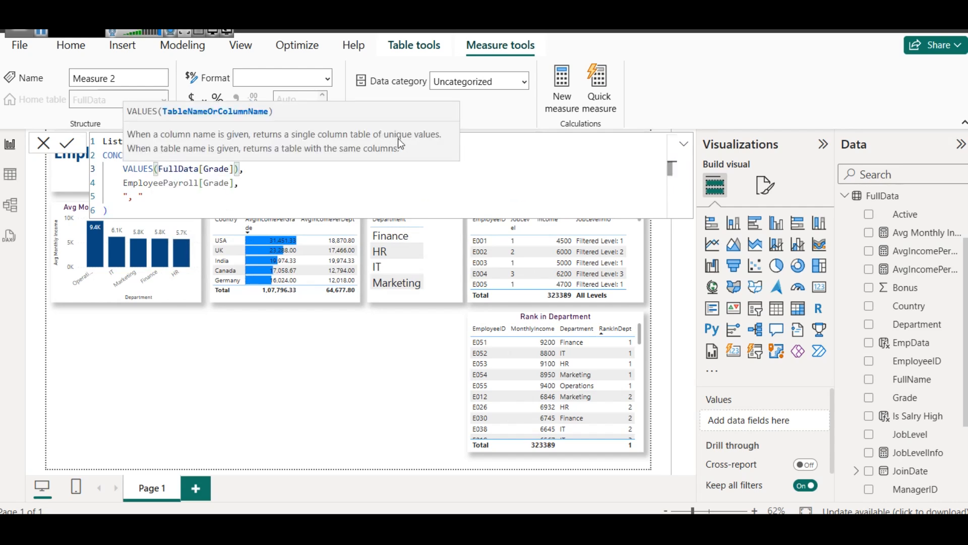
left_click(279, 178)
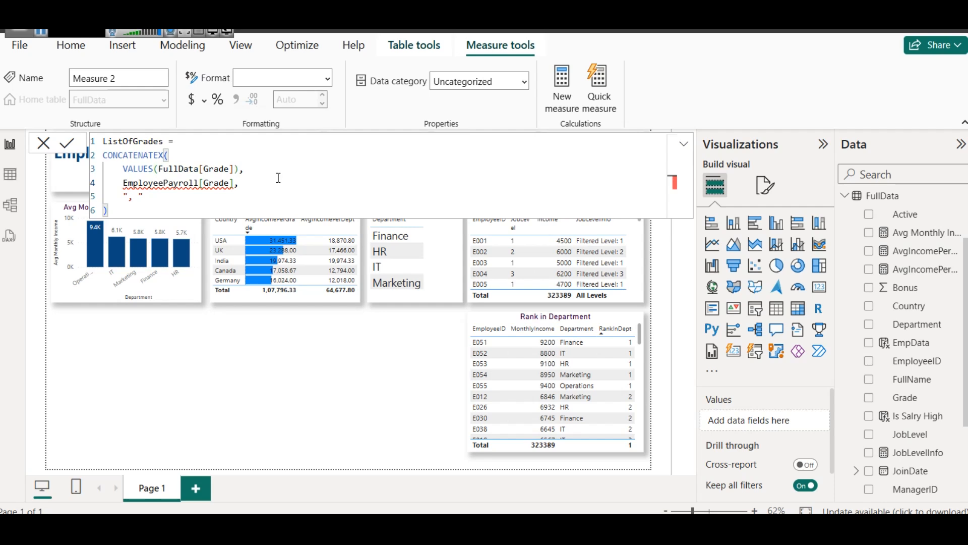
double_click(158, 182)
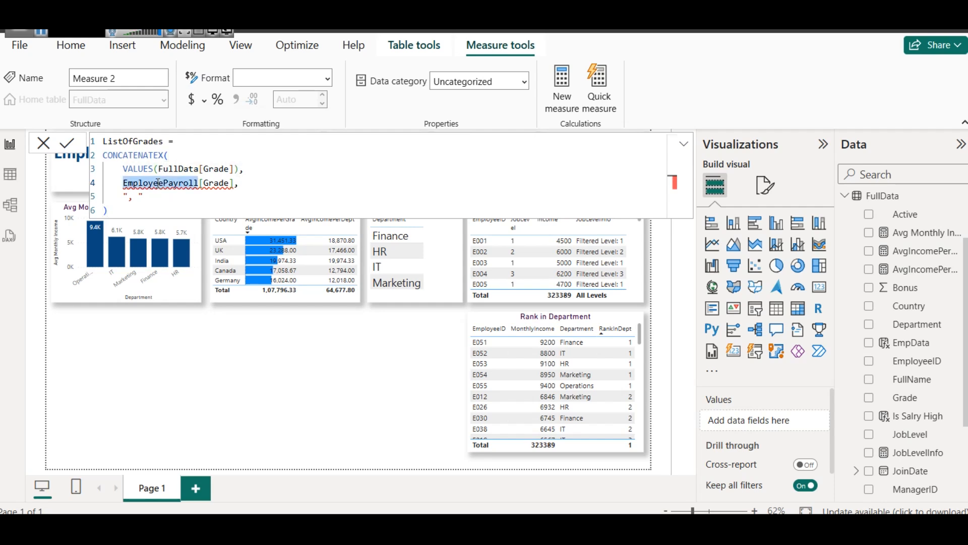
type("FU")
key("Tab")
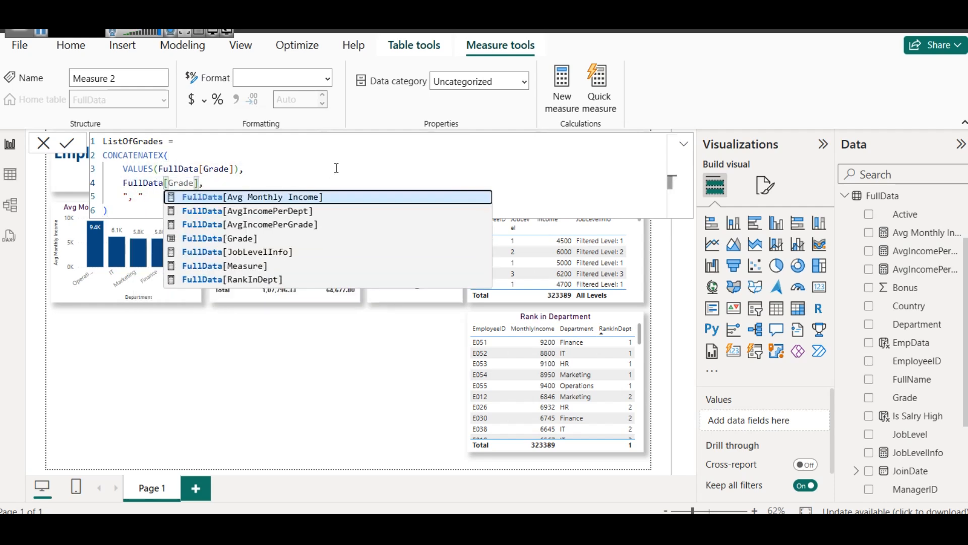
left_click(303, 159)
Step: Review the CONCATENATEX arguments, change the delimiter to " / ", and commit the ListOfGrades measure
left_click(172, 156)
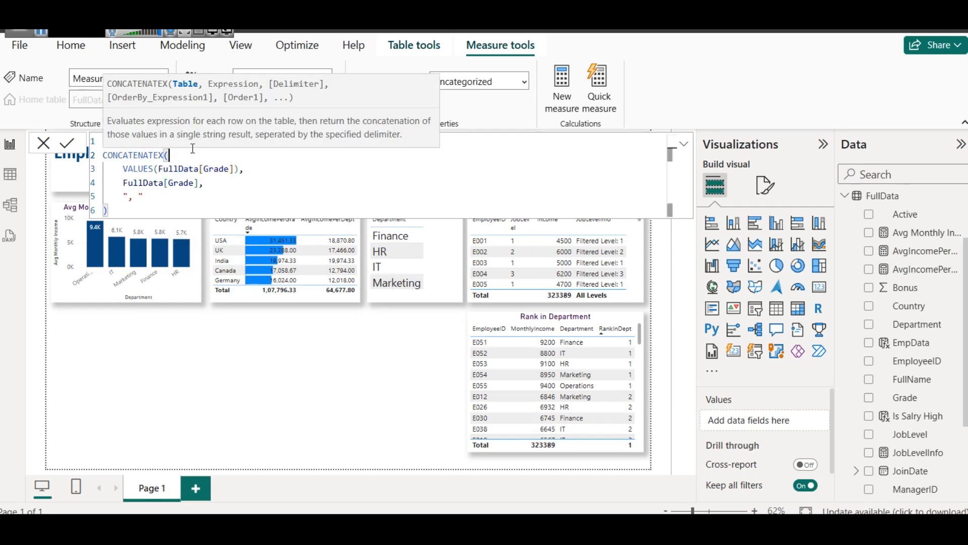
left_click(245, 174)
left_click_drag(123, 182, 201, 183)
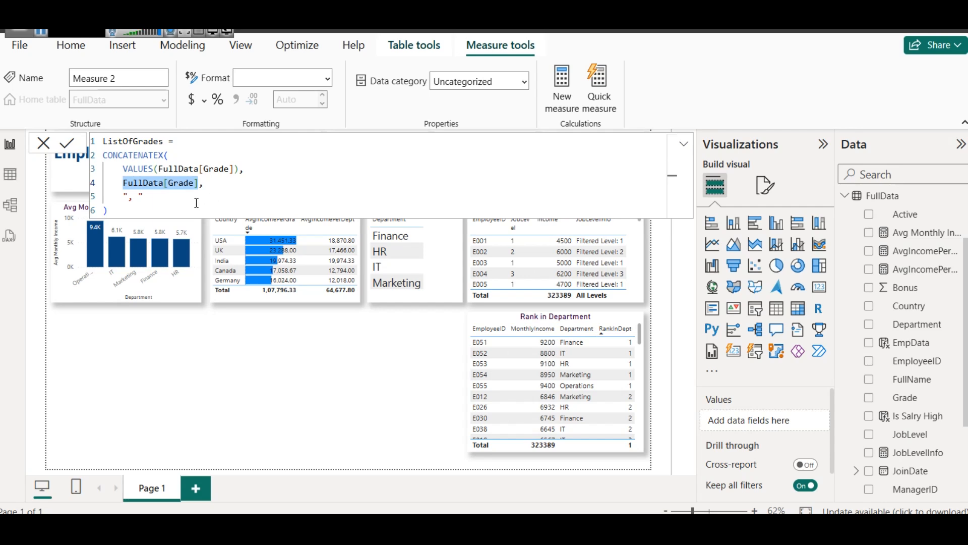
left_click_drag(123, 197, 150, 199)
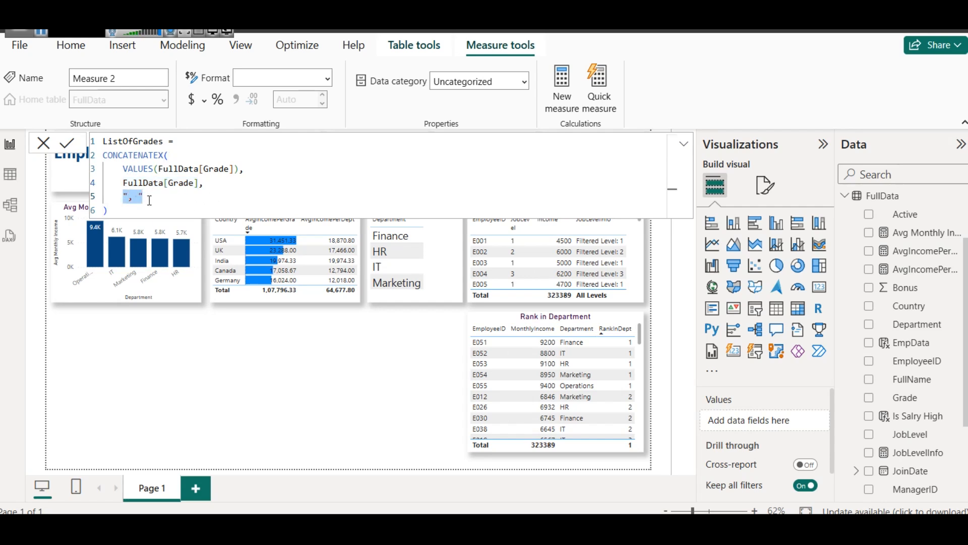
left_click(179, 161)
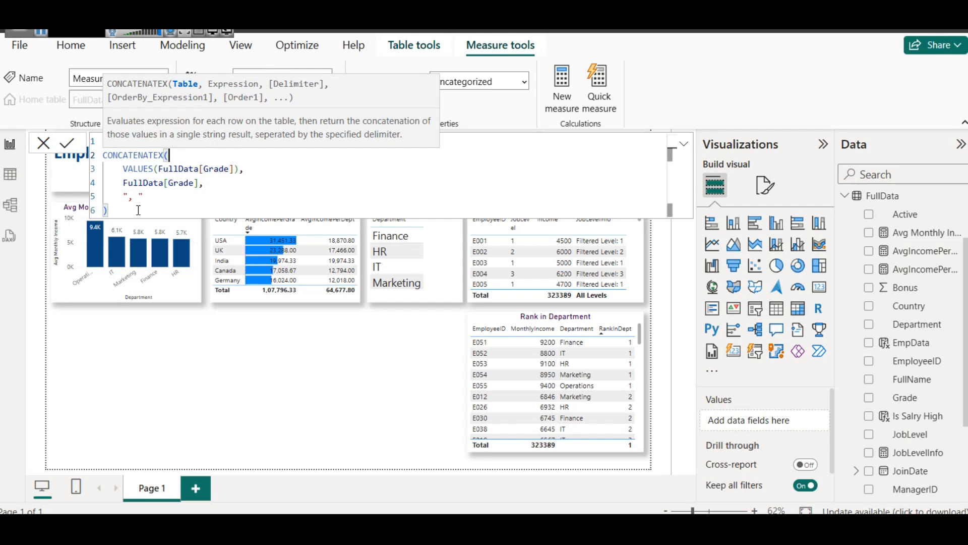
left_click(129, 198)
key("Delete")
type("-")
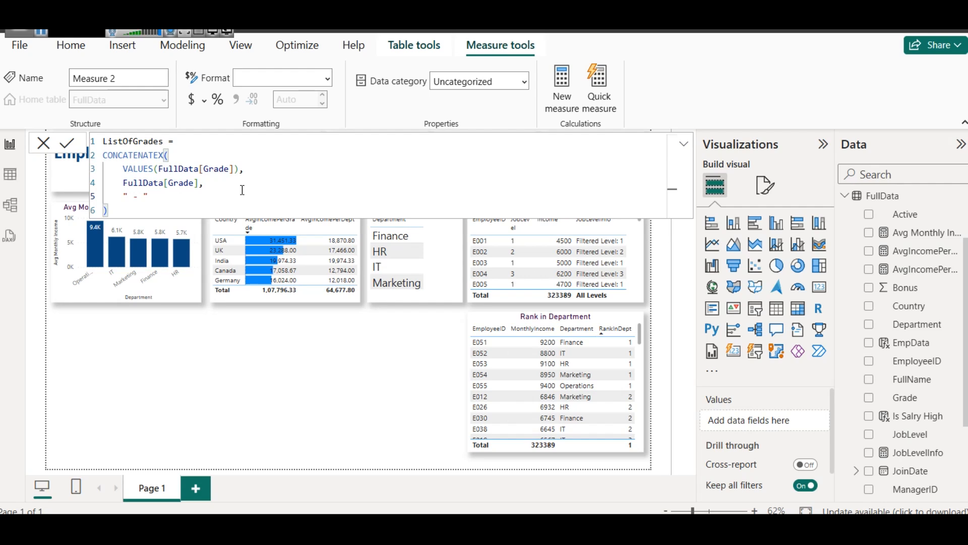
key("BackSpace")
type("/")
left_click(75, 146)
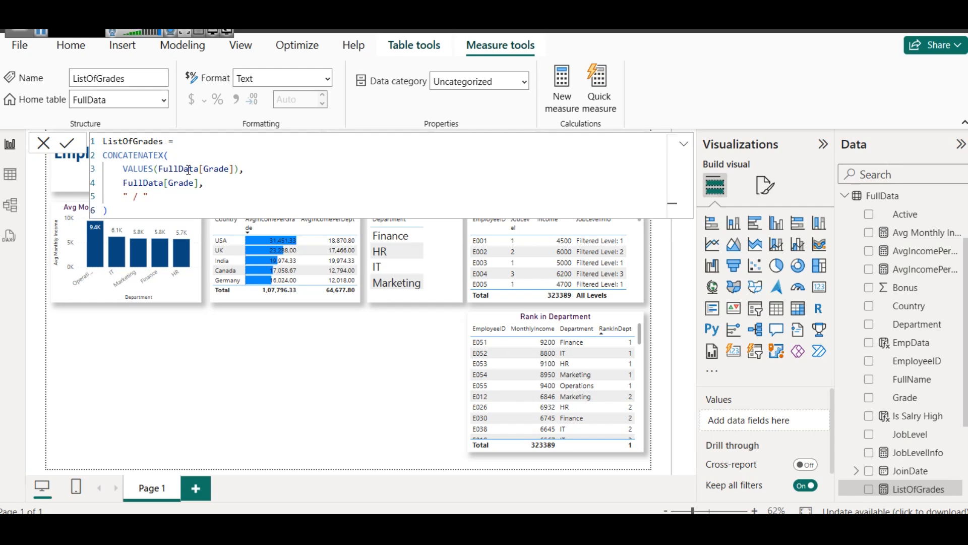
Step: Duplicate the JobLevel in Scope table, place the copy below the Avg Monthly Income by Department chart, and match the chart's width
left_click(257, 340)
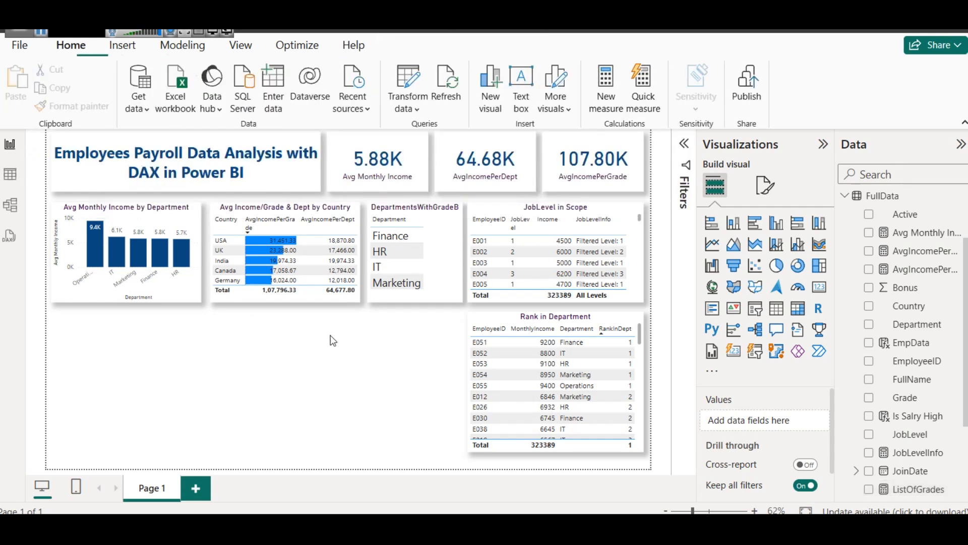
left_click(501, 208)
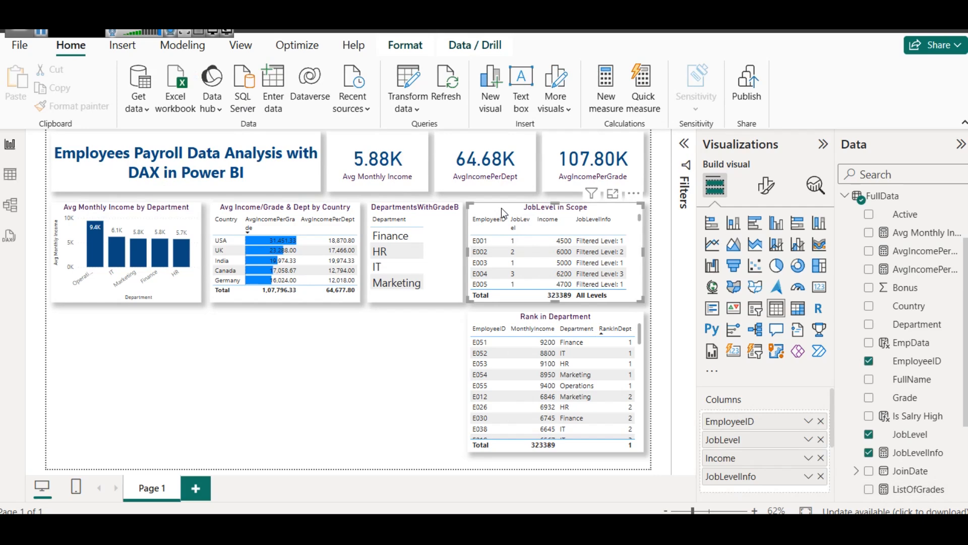
key("ctrl+c")
key("ctrl+v")
left_click_drag(502, 208, 68, 310)
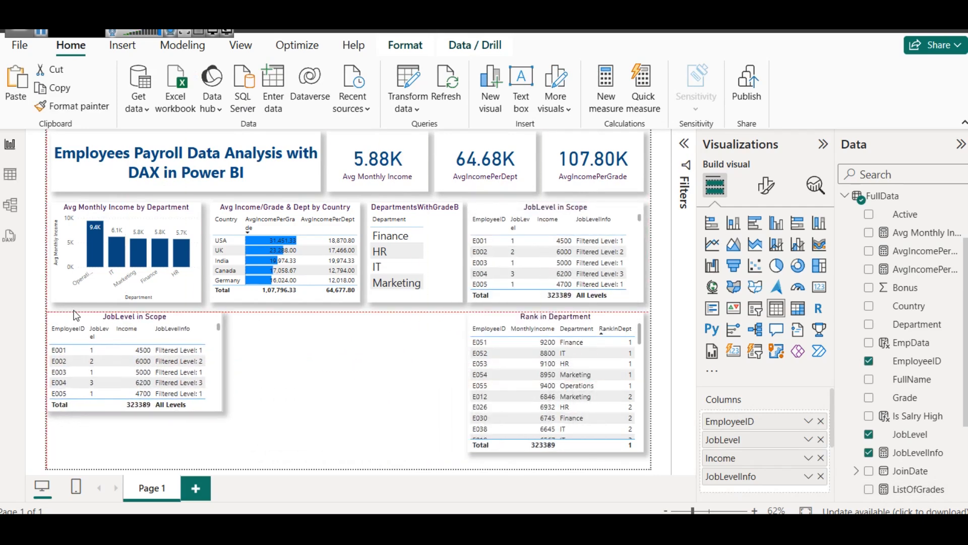
left_click_drag(227, 363, 201, 363)
left_click_drag(125, 411, 132, 454)
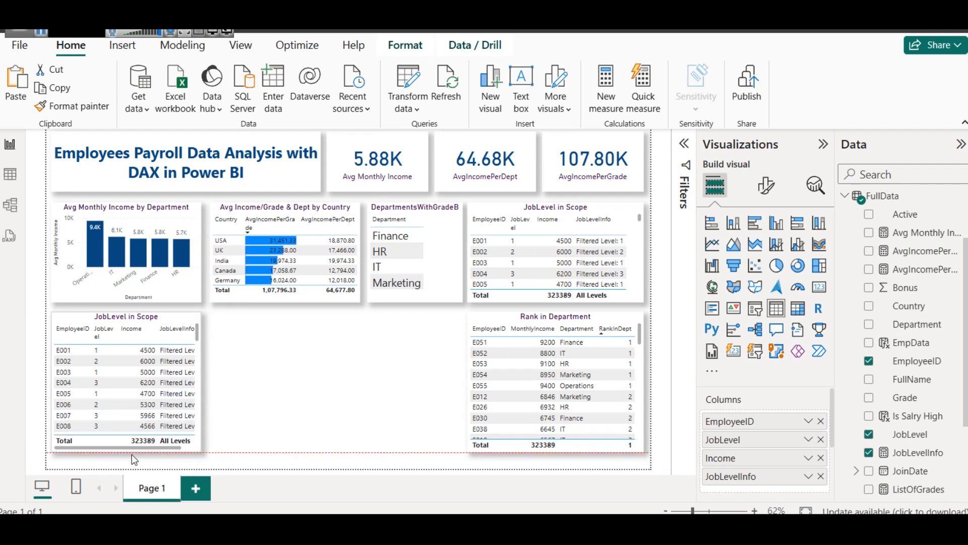
Step: Remove EmployeeID, JobLevel, Income and JobLevelInfo from the copied table and add Department as its only column
left_click(821, 422)
left_click(821, 422)
left_click(821, 421)
left_click(821, 422)
left_click_drag(917, 324, 784, 420)
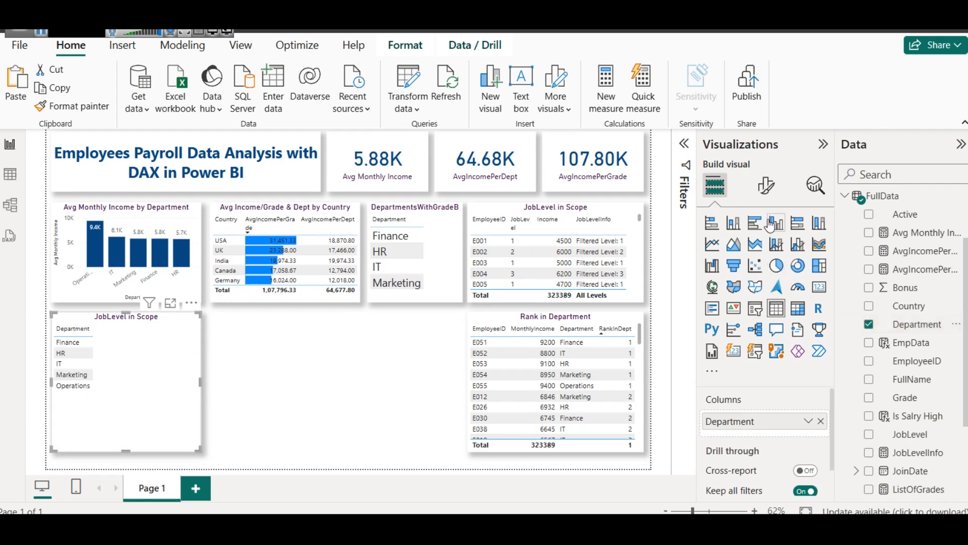
Step: Set the font size of the Department table's values to 14
left_click(766, 185)
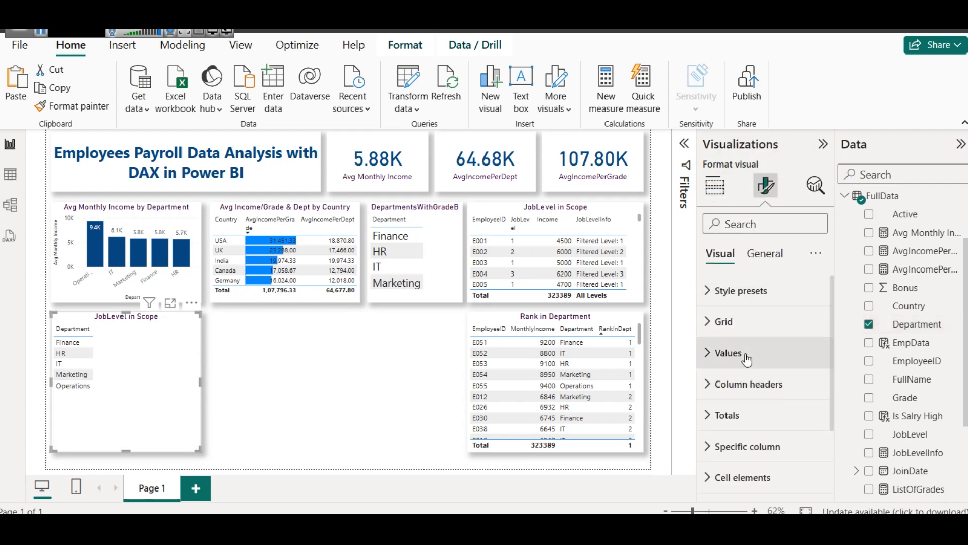
left_click(729, 352)
left_click(821, 429)
left_click(818, 425)
left_click(818, 425)
left_click(817, 425)
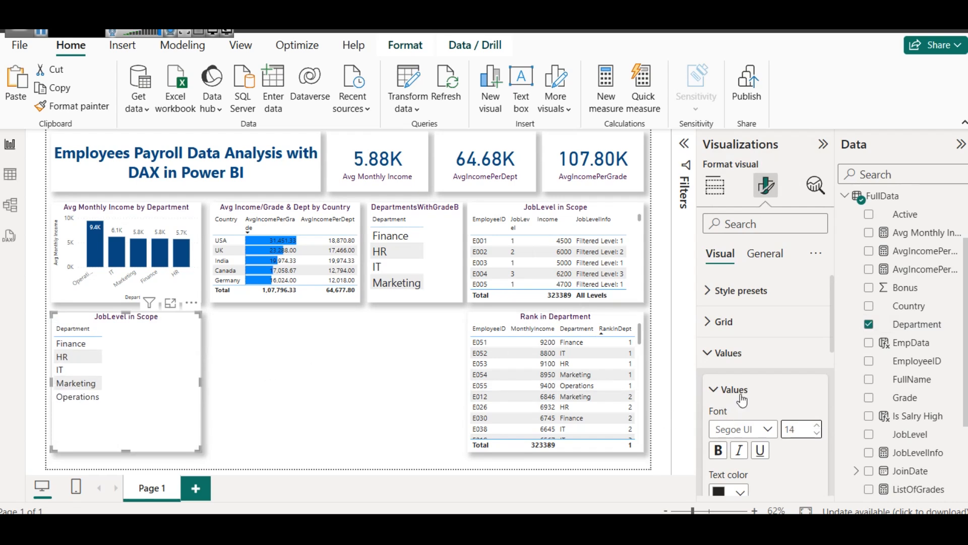
Step: Add the ListOfGrades measure as a column after Department in the copied table
left_click(728, 352)
scroll(936, 398, "down", 3)
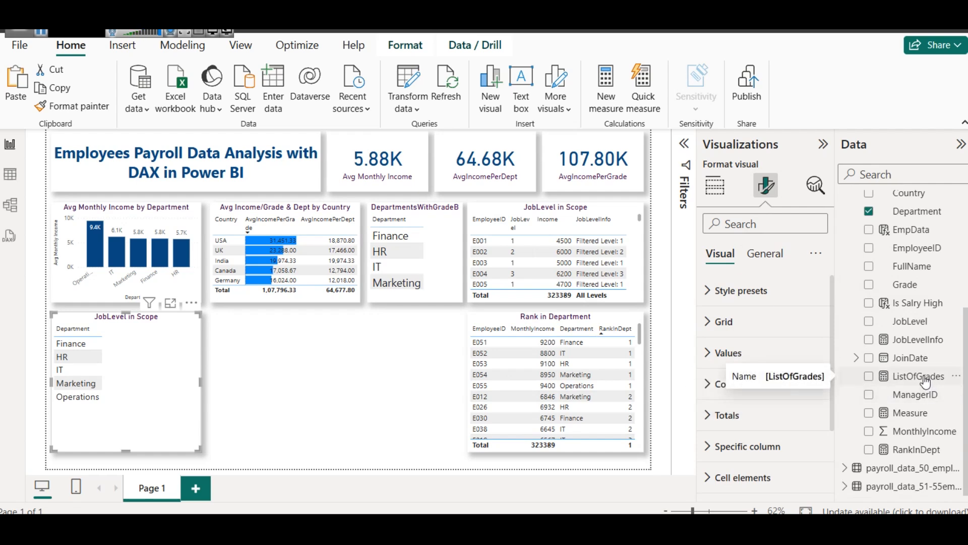
left_click(722, 188)
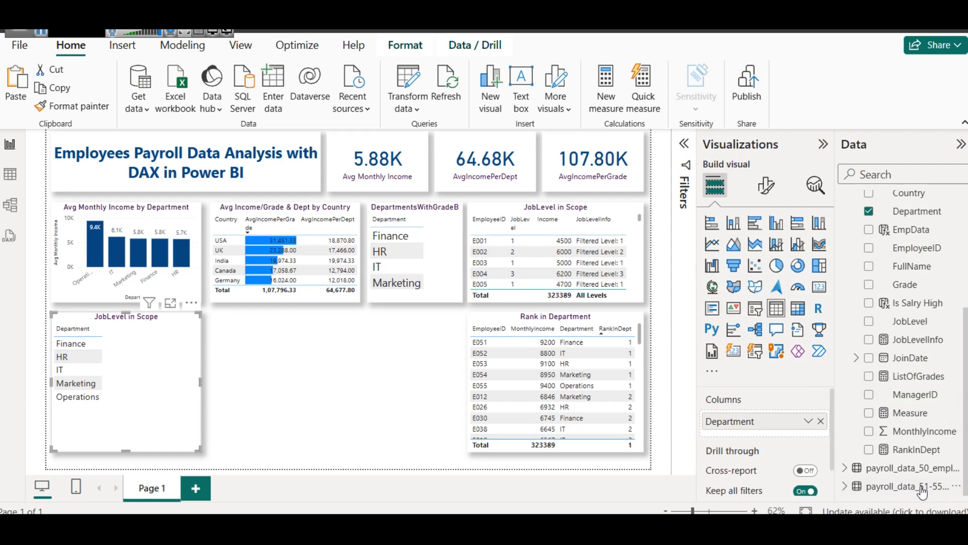
left_click_drag(900, 379, 764, 429)
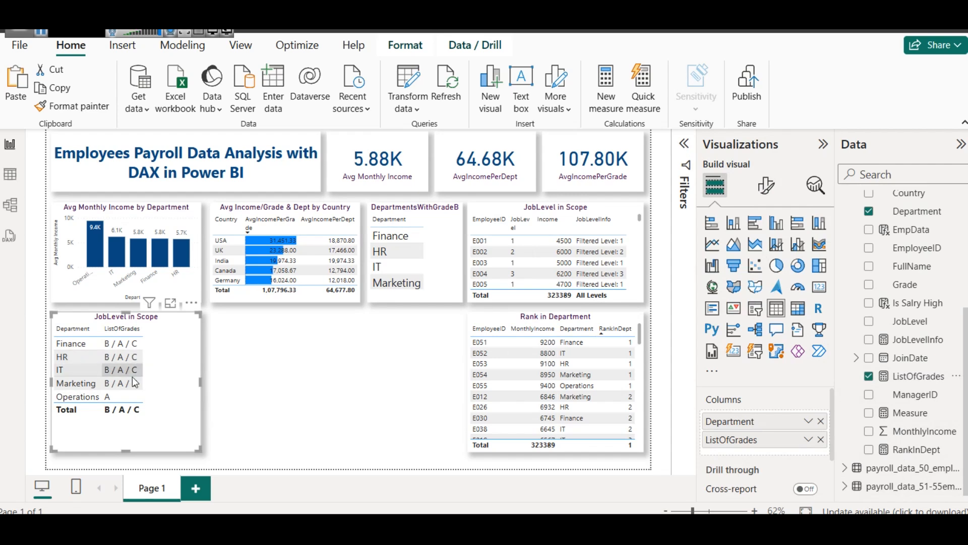
Step: Copy the full ListOfGrades formula into a new measure in the FullData table
left_click(923, 376)
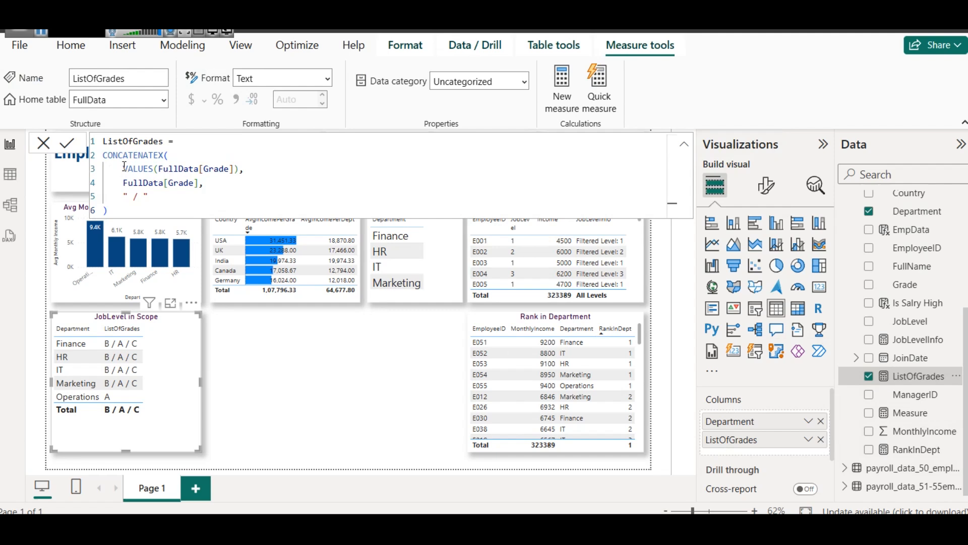
left_click_drag(124, 168, 245, 169)
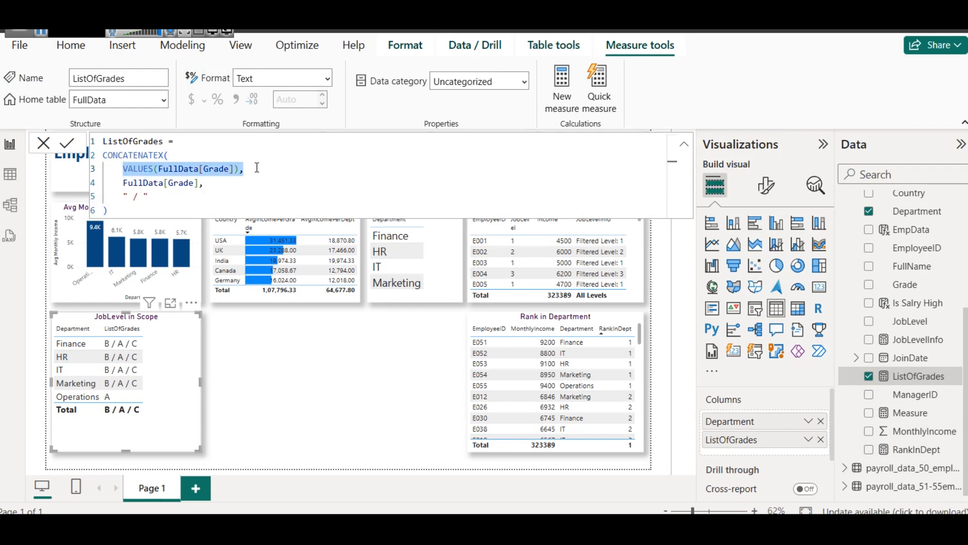
double_click(186, 184)
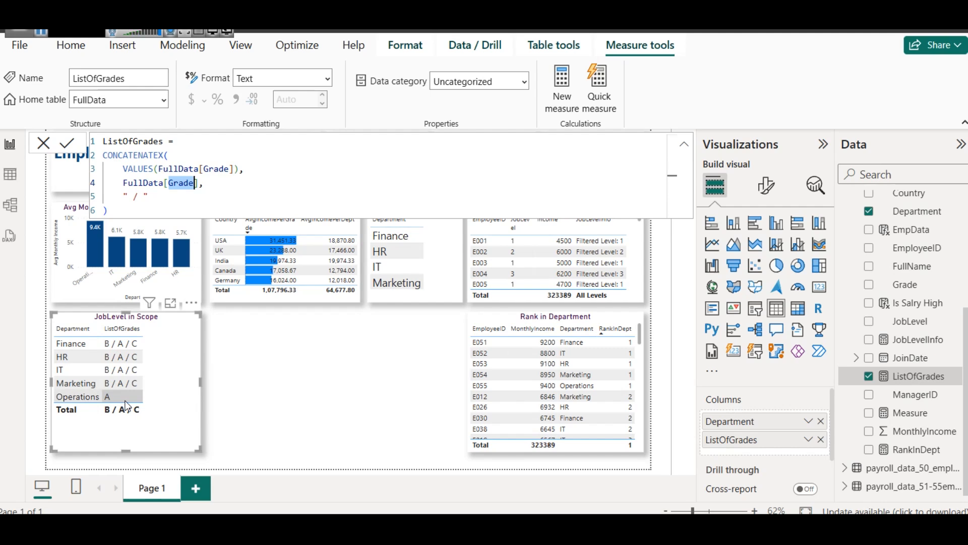
key("ctrl+a")
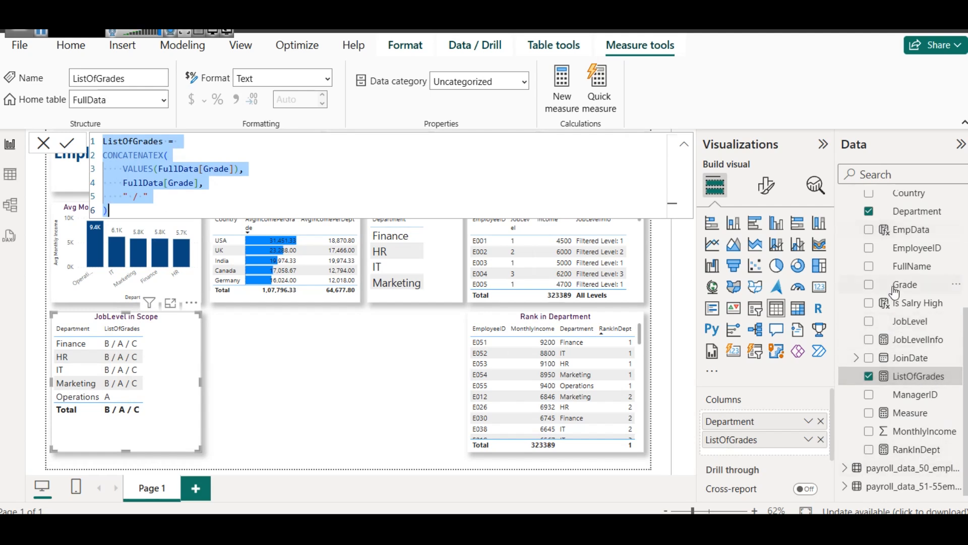
scroll(901, 308, "up", 5)
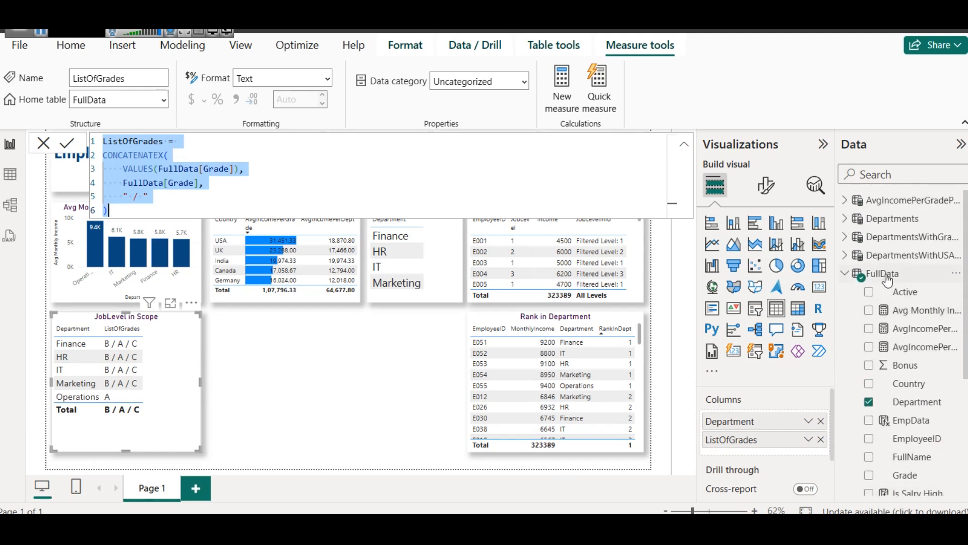
right_click(888, 281)
left_click(582, 121)
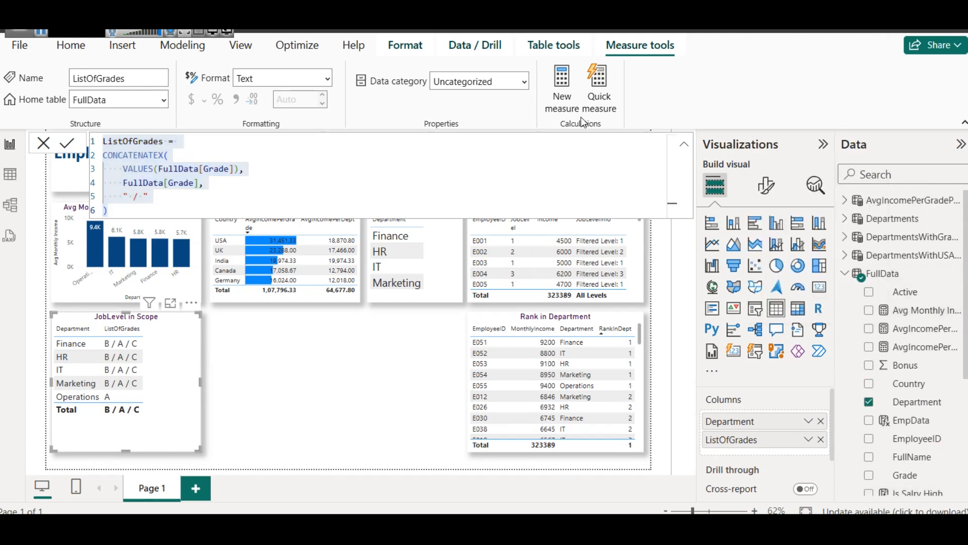
key("ctrl+v")
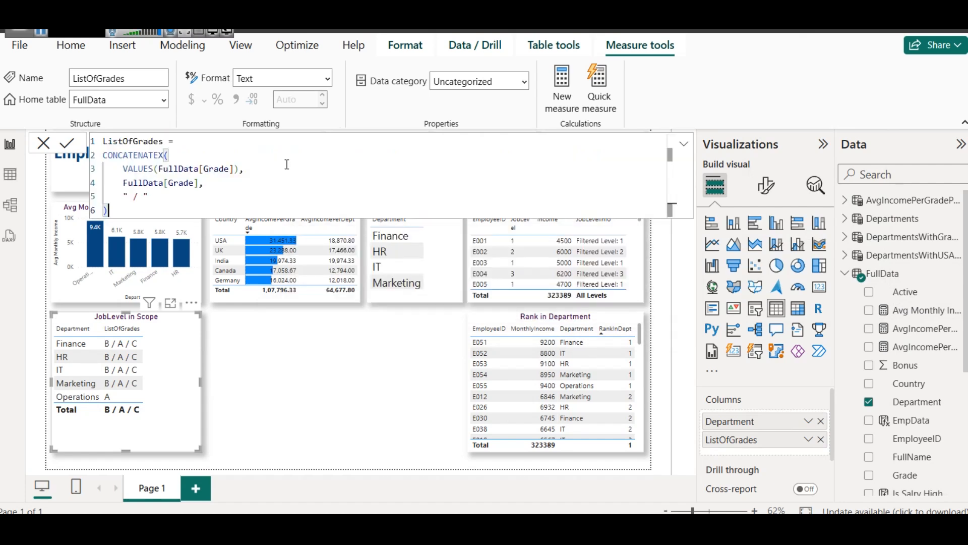
Step: Rename the copied measure in its formula to LJobLevels
double_click(145, 142)
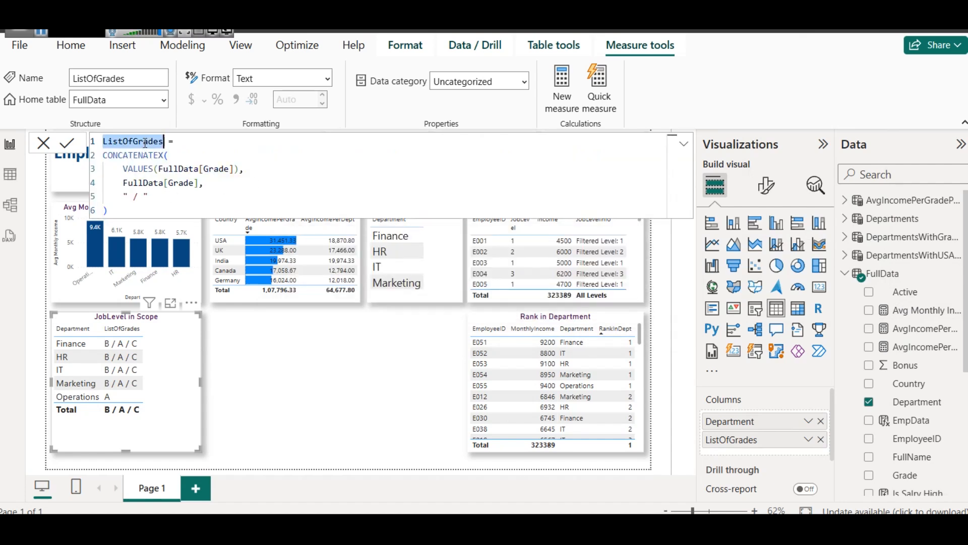
key("Right")
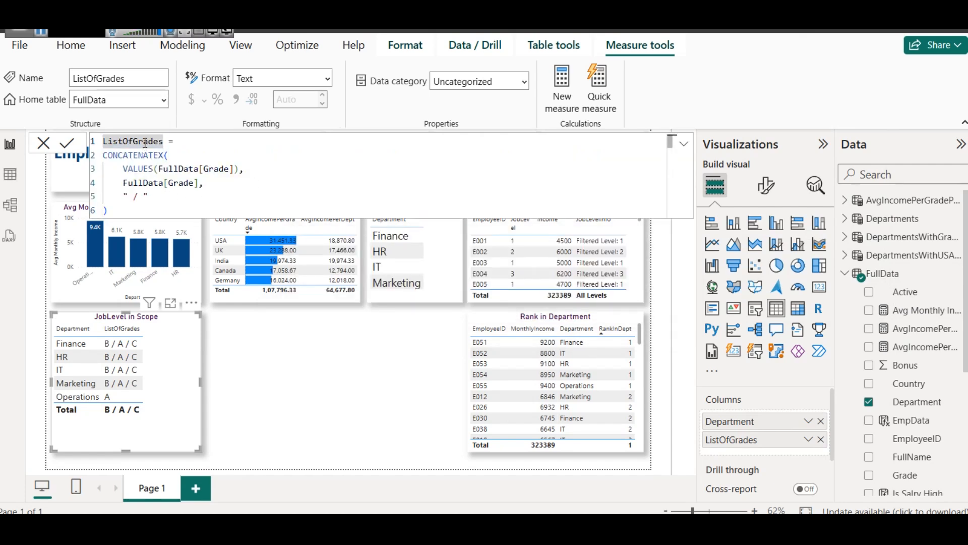
key("BackSpace")
key("BackSpace")
key("BackSpace")
key("BackSpace")
key("BackSpace")
key("BackSpace")
key("BackSpace")
key("BackSpace")
key("BackSpace")
key("BackSpace")
key("BackSpace")
key("BackSpace")
type("JobLevelI")
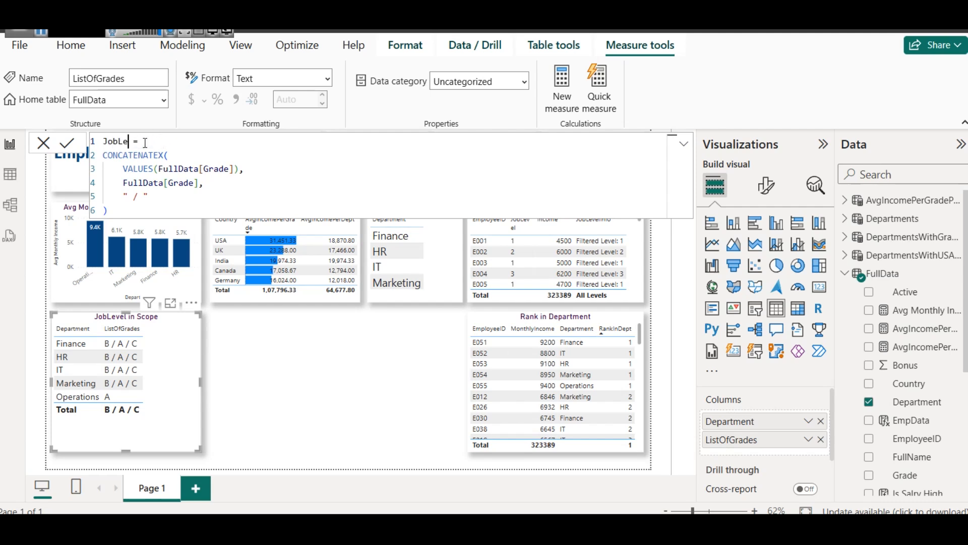
key("Left")
key("Left")
key("Left")
key("Left")
key("Left")
key("Left")
key("Left")
key("Left")
key("Left")
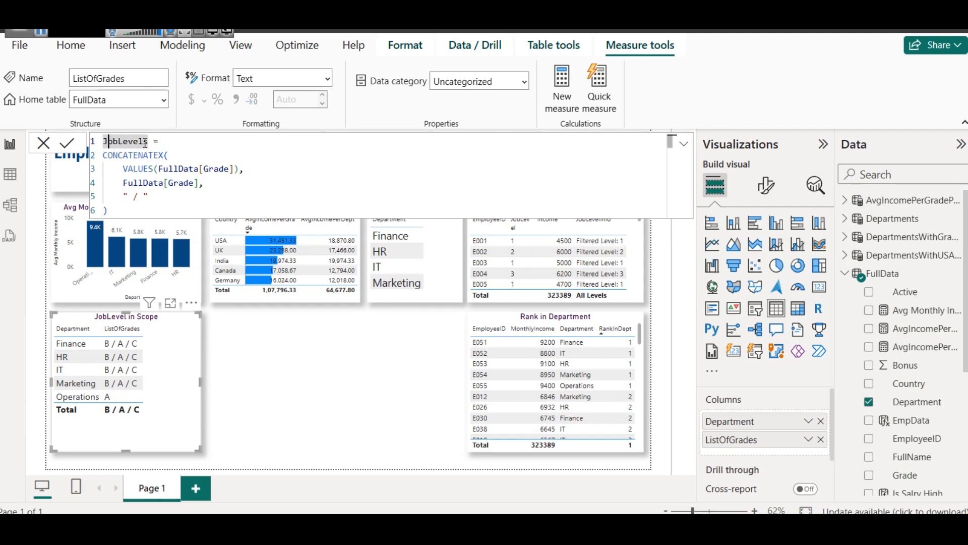
type("L")
Step: Replace Grade with JobLevel in both the VALUES argument and the expression argument of the LJobLevels formula
double_click(218, 172)
type("Job")
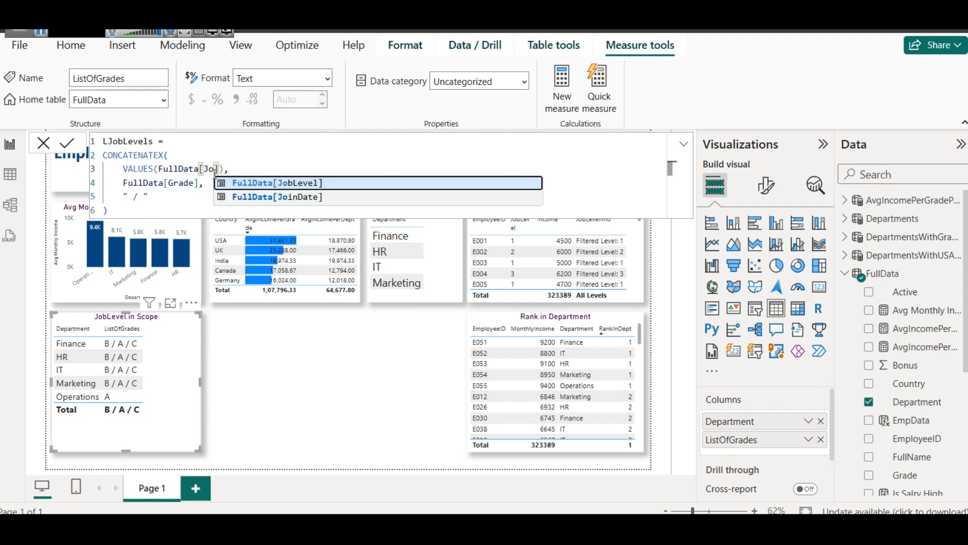
left_click(244, 187)
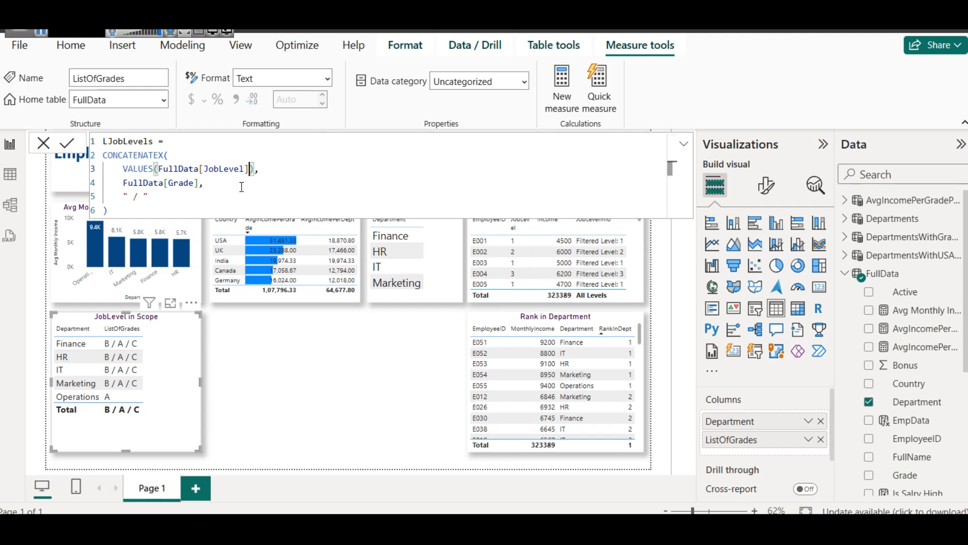
double_click(181, 184)
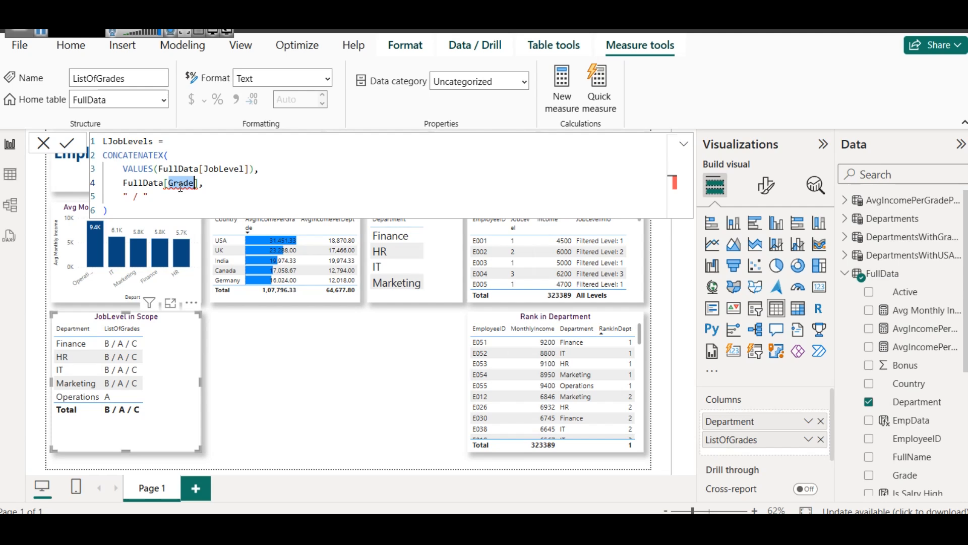
type("Job")
key("Tab")
Step: Change the CONCATENATEX delimiter in LJobLevels to ", " and commit the measure
left_click_drag(133, 197, 145, 198)
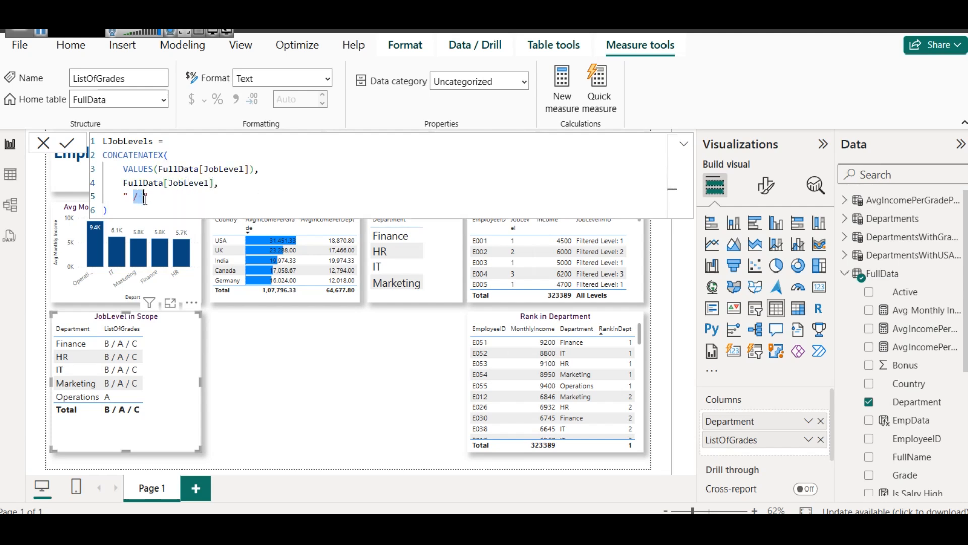
key("BackSpace")
key("BackSpace")
type(",")
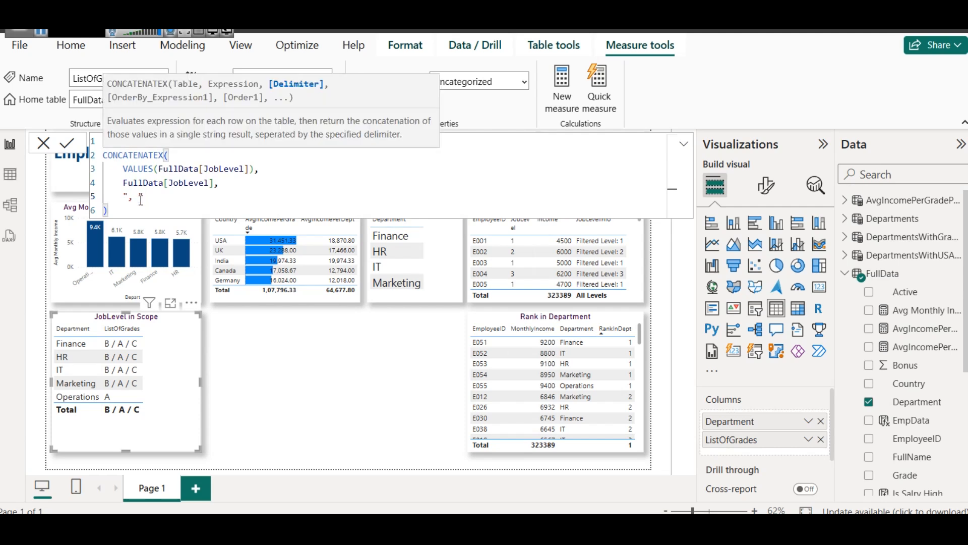
left_click(70, 145)
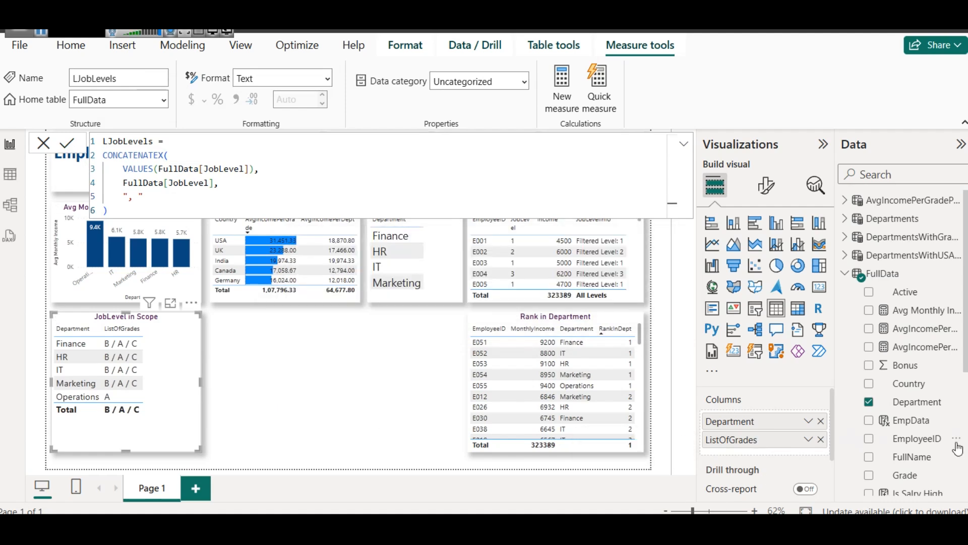
Step: Add LJobLevels to the department table after ListOfGrades and set the column headers' font size to 13
scroll(955, 389, "down", 4)
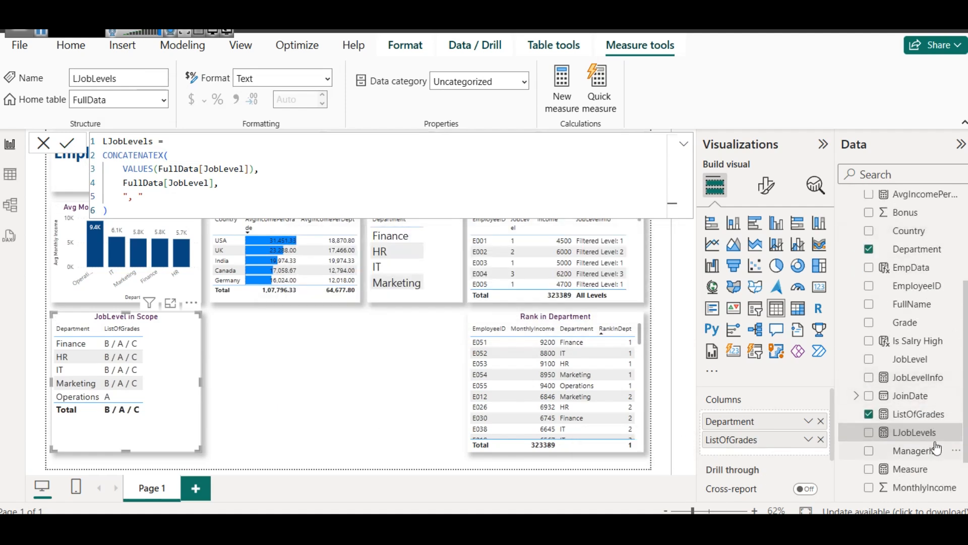
left_click_drag(930, 432, 792, 454)
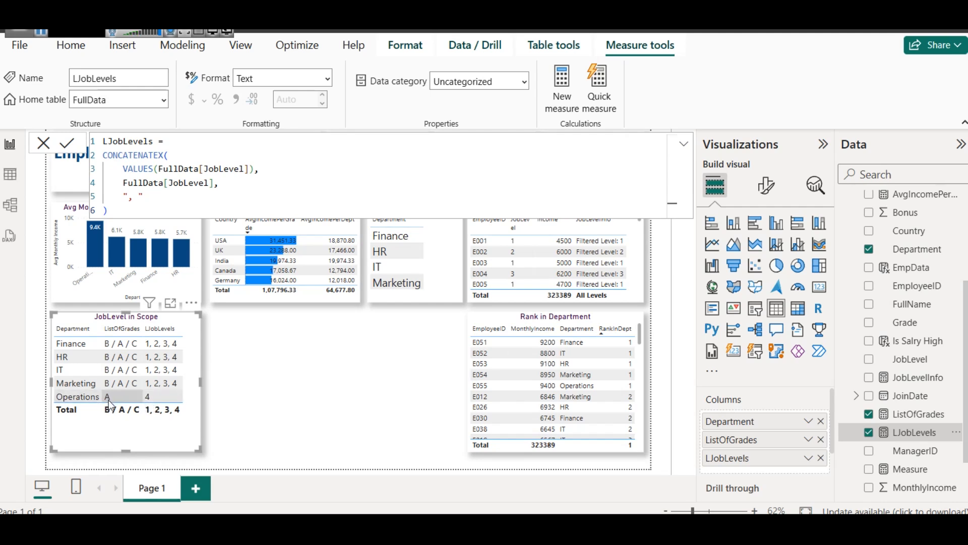
left_click(766, 185)
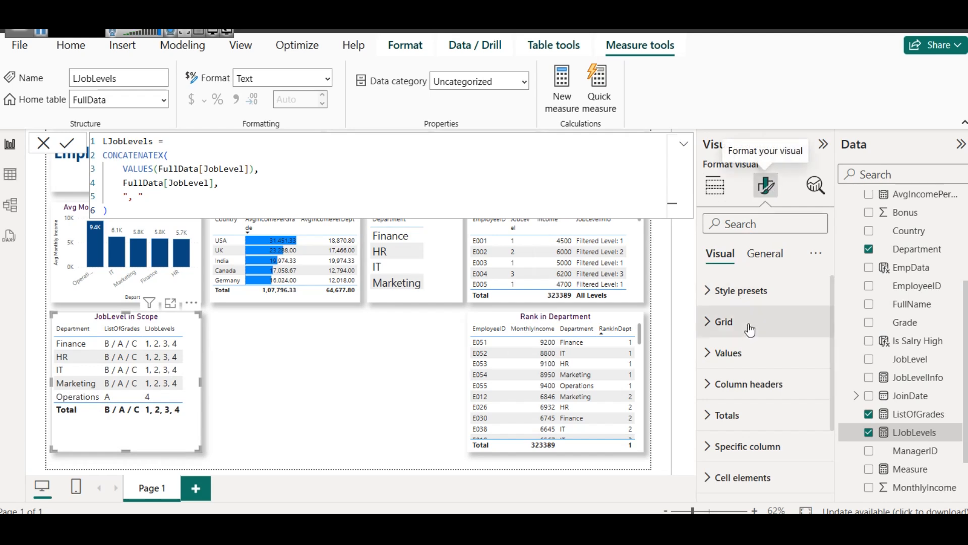
left_click(761, 385)
left_click(817, 456)
left_click(817, 456)
left_click(817, 456)
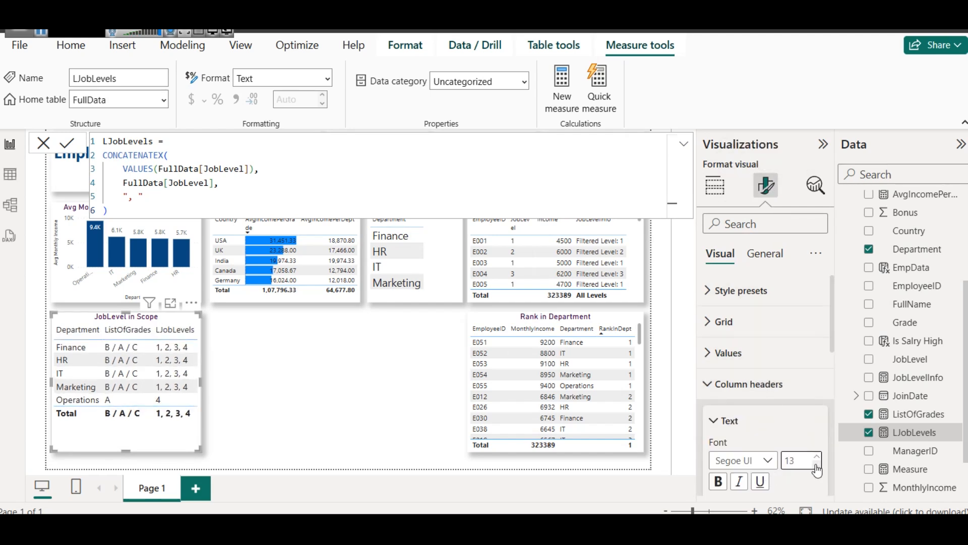
left_click(262, 364)
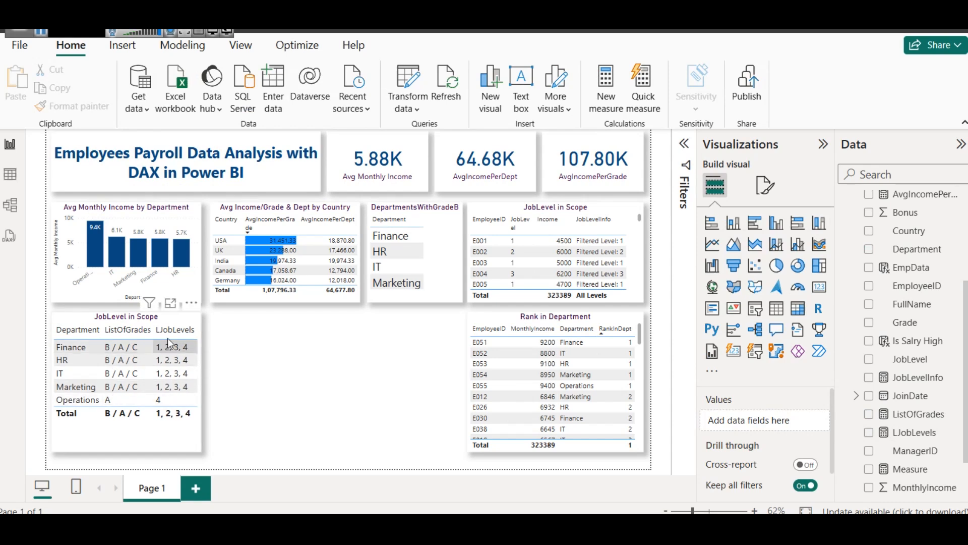
Step: Lower the top edge of the department grades table and extend the Avg Monthly Income by Department chart down towards it
left_click(127, 316)
left_click_drag(128, 316, 127, 332)
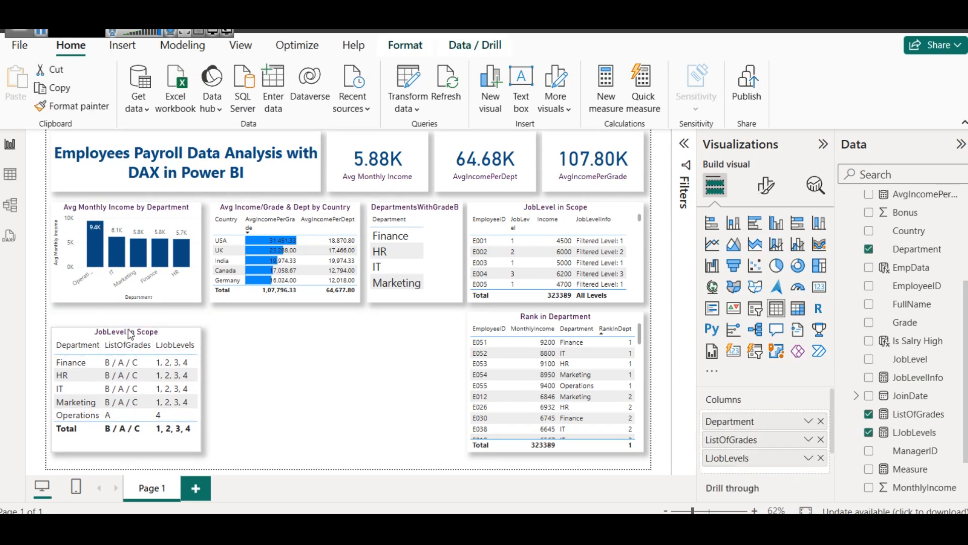
left_click(119, 301)
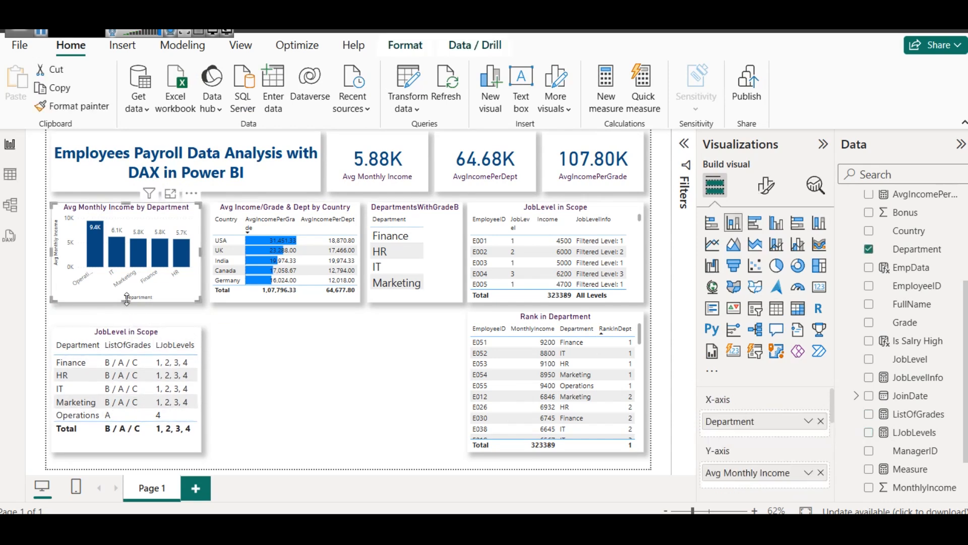
left_click_drag(127, 300, 132, 315)
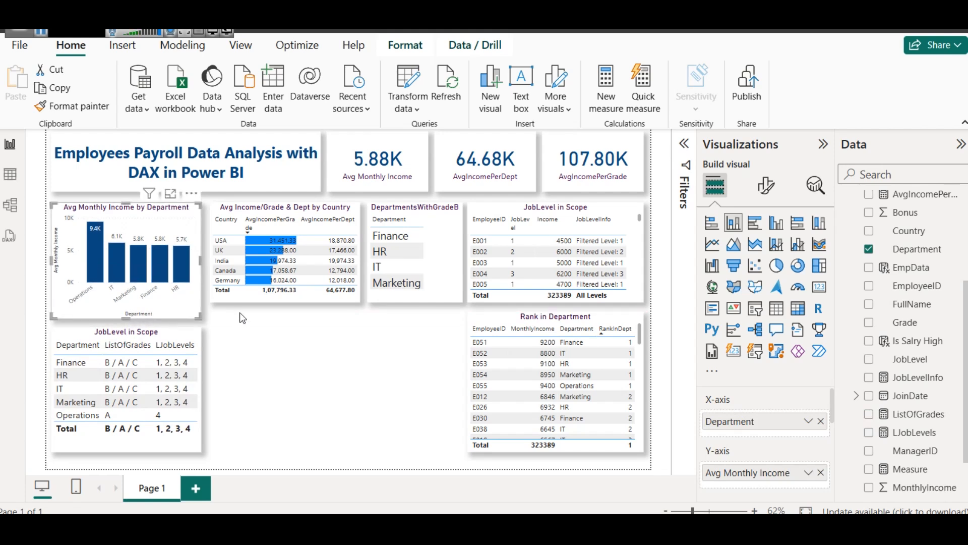
Step: Extend the Avg Income/Grade & Dept by Country and DepartmentsWithGradeB tables downward to match the column chart's height
left_click(247, 299)
left_click_drag(284, 304, 286, 320)
left_click(400, 298)
left_click_drag(412, 300, 414, 319)
Step: Lower the Rank in Department table's top edge and extend the employee JobLevel in Scope table down to match its row
left_click(545, 318)
mouse_move(553, 313)
left_mouse_down()
mouse_move(553, 328)
mouse_move(555, 312)
left_mouse_up()
left_click(555, 301)
left_click(365, 392)
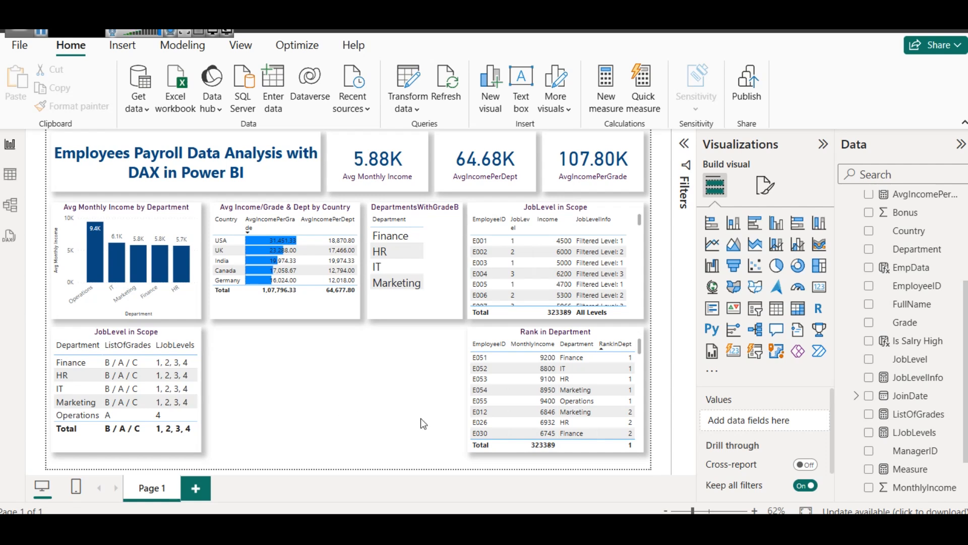
Step: Try to add a filled map of the FullData table with Country as its location
scroll(911, 420, "up", 3)
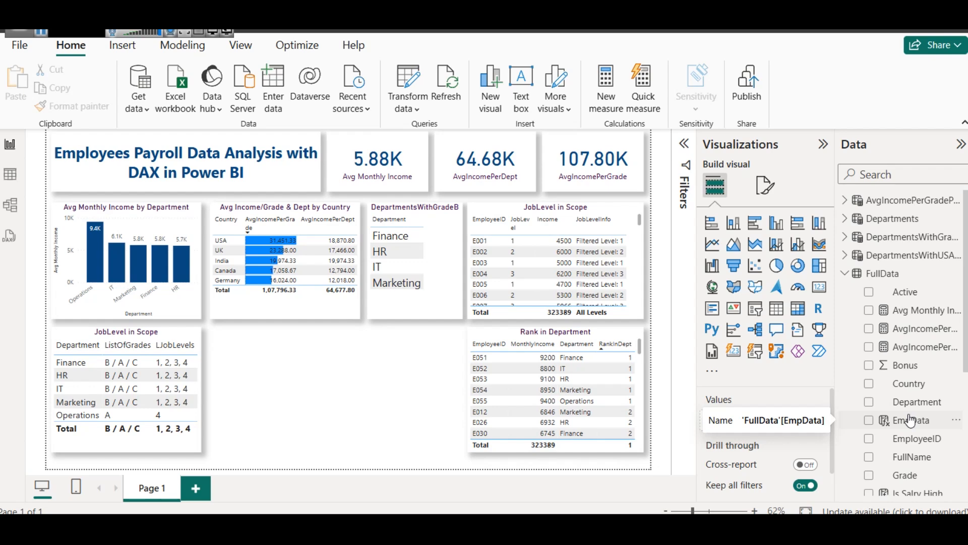
scroll(938, 386, "down", 3)
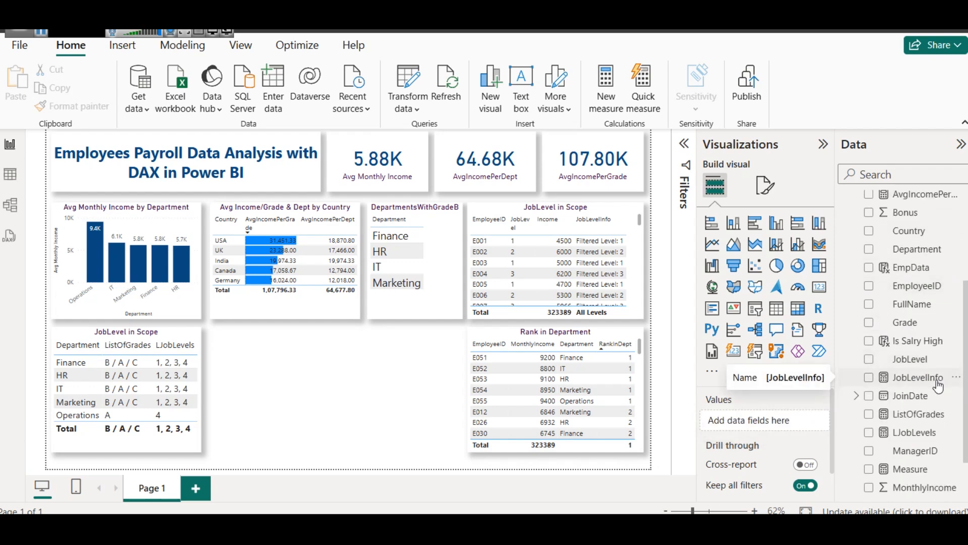
scroll(938, 386, "up", 3)
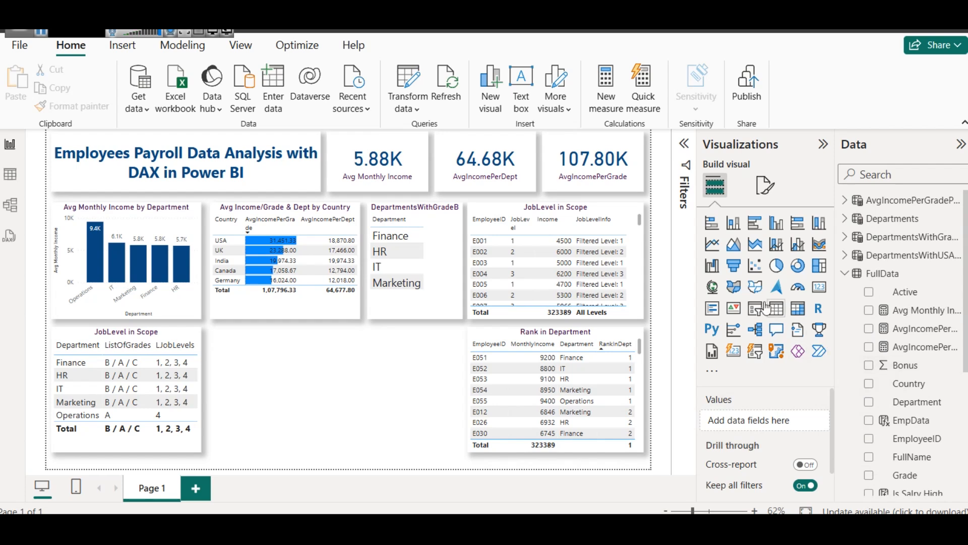
left_click(735, 287)
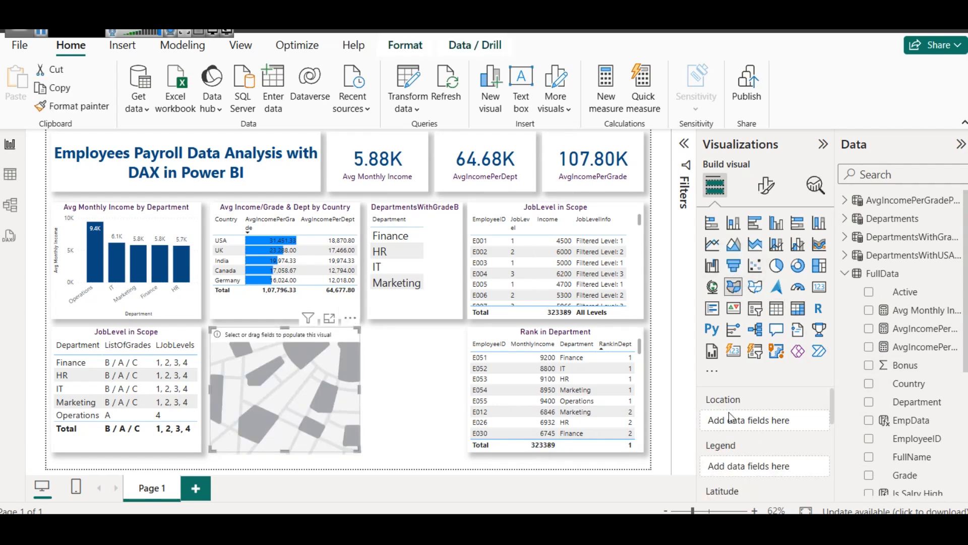
scroll(939, 364, "down", 4)
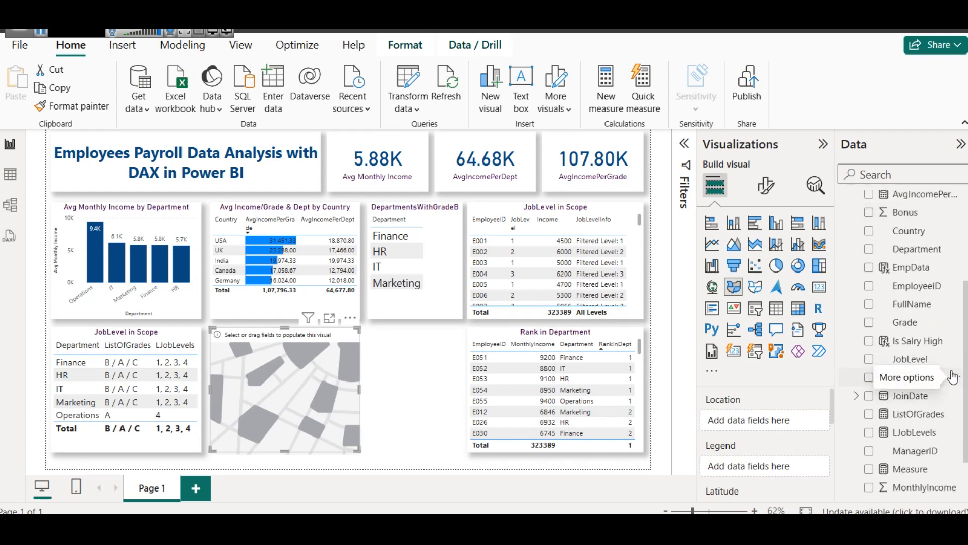
scroll(946, 386, "down", 1)
scroll(939, 403, "up", 5)
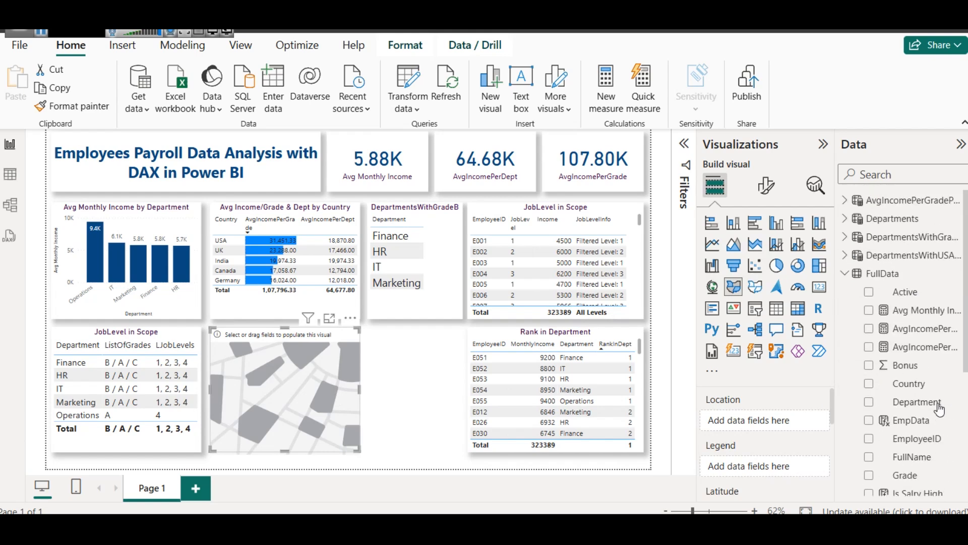
left_click_drag(914, 315, 776, 410)
scroll(773, 419, "down", 3)
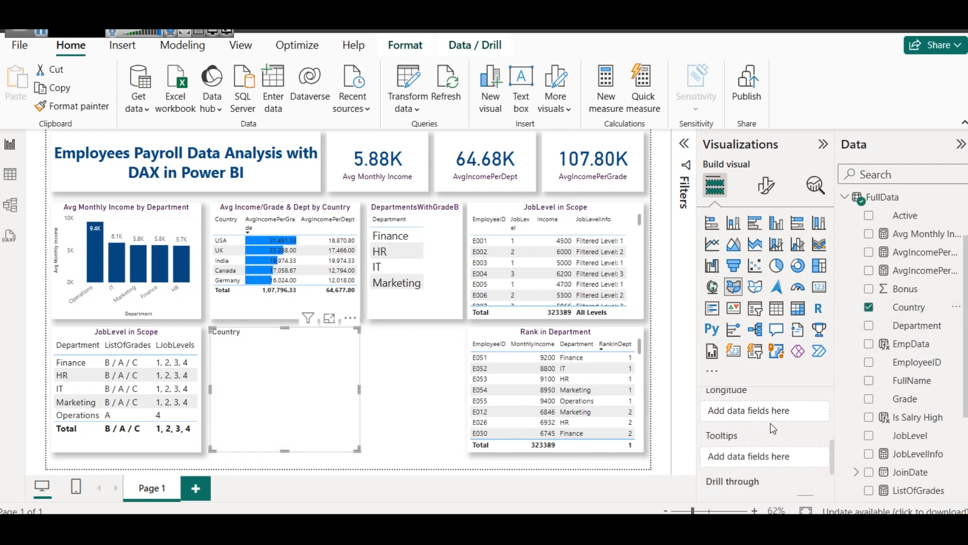
scroll(770, 422, "down", 2)
scroll(772, 425, "up", 3)
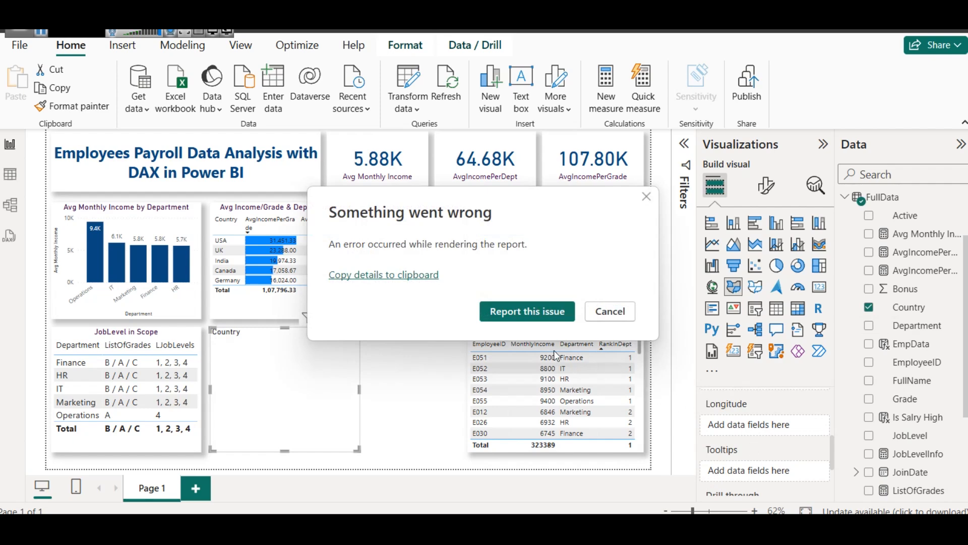
left_click(39, 33)
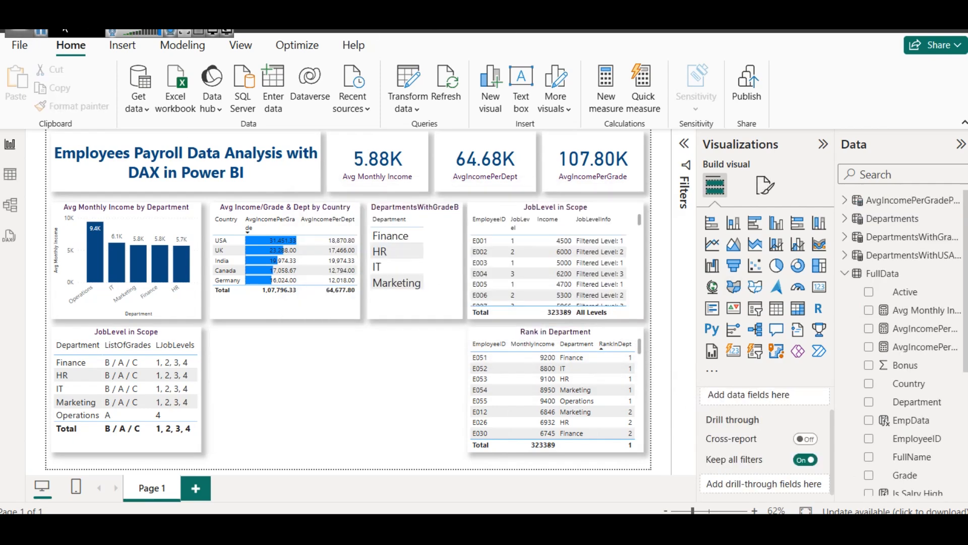
left_click_drag(64, 19, 177, 19)
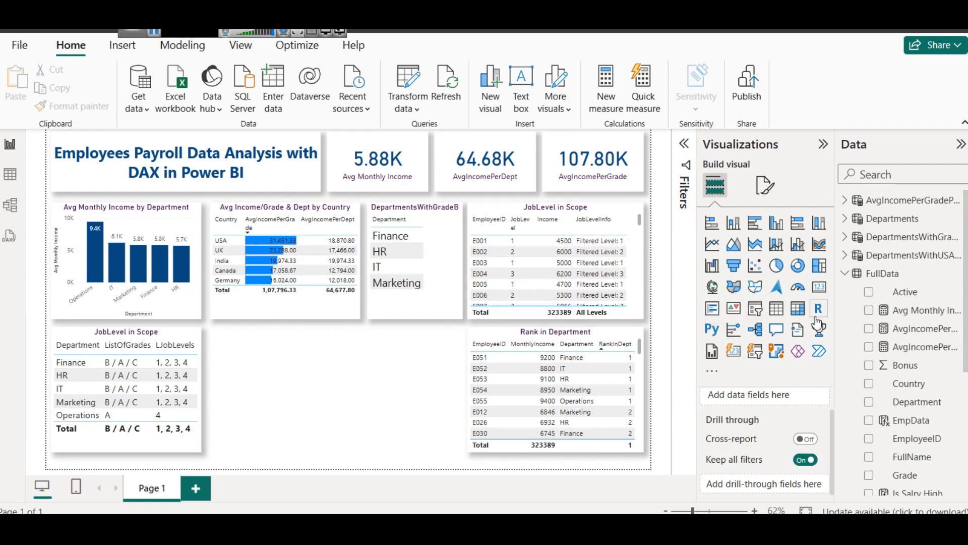
Step: Add a donut chart with Country as its legend and Avg Monthly Income as its values
left_click(798, 266)
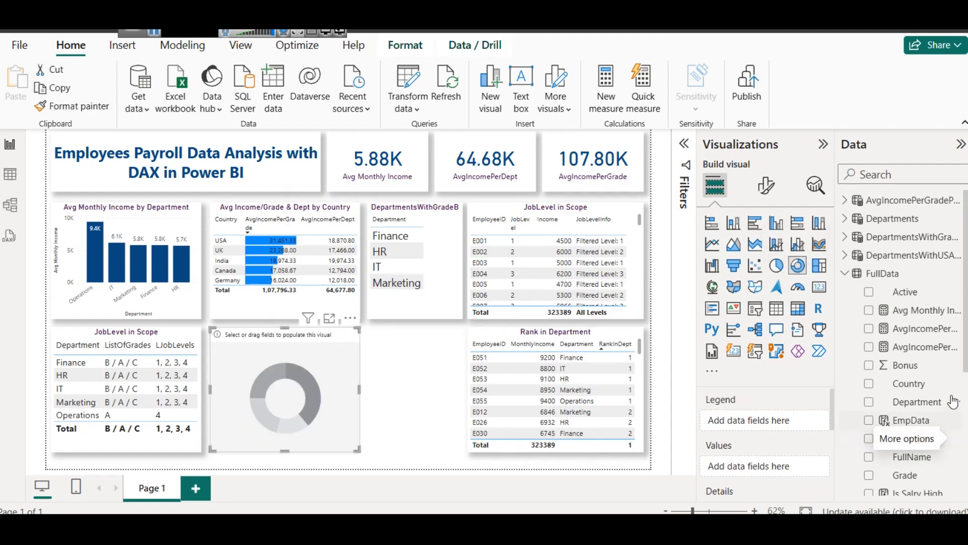
scroll(945, 429, "down", 3)
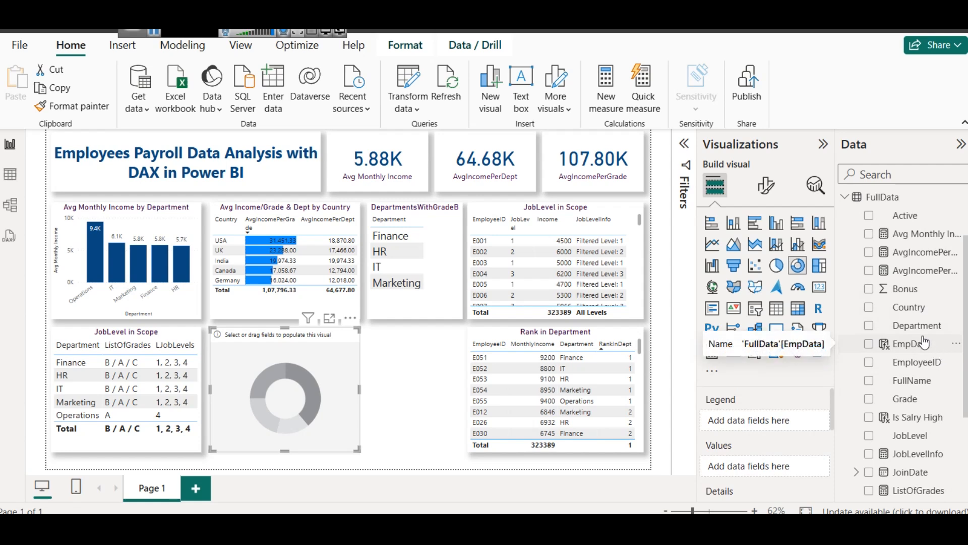
left_click_drag(910, 308, 792, 420)
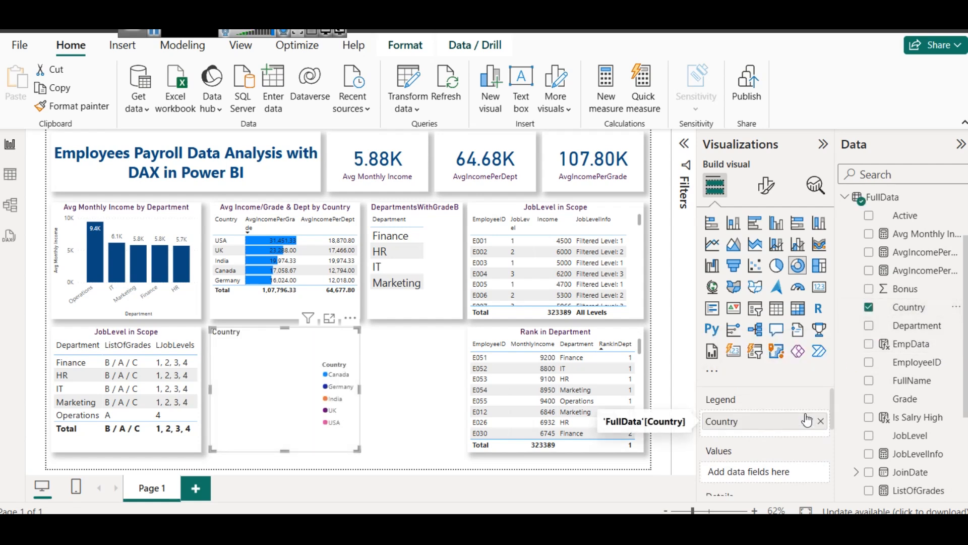
scroll(918, 367, "up", 1)
scroll(918, 367, "up", 2)
left_click_drag(918, 310, 755, 472)
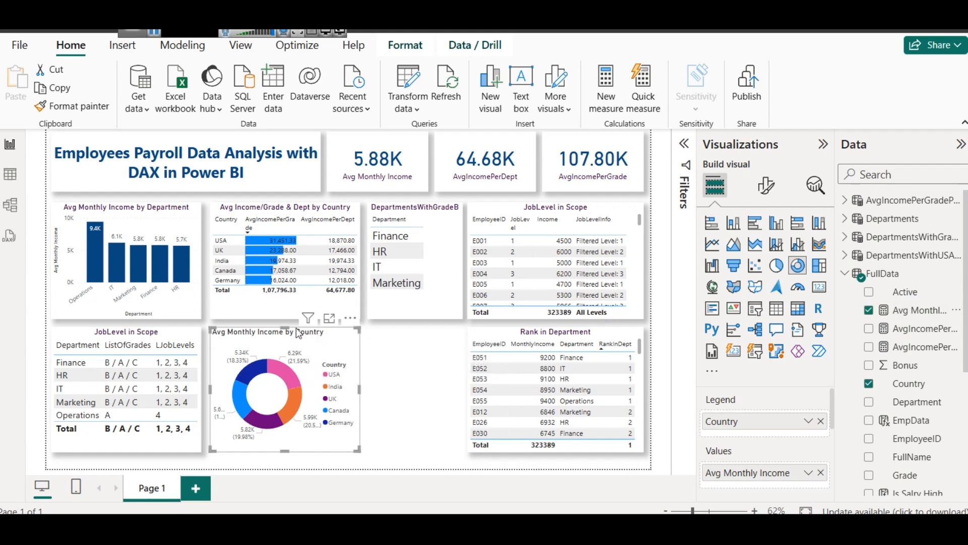
Step: Copy the formatting of the department grades and job levels table onto the Avg Monthly Income by Country donut chart
left_click(136, 331)
left_click(73, 105)
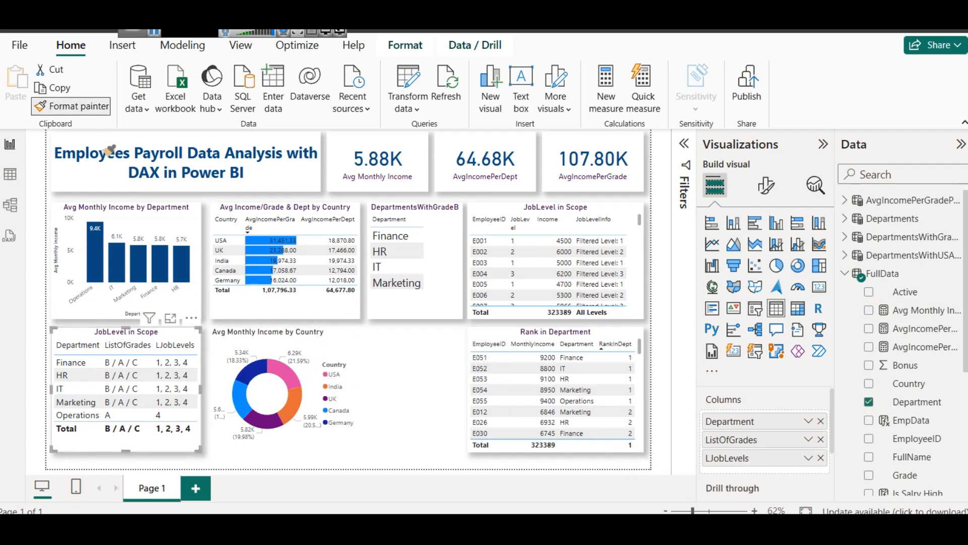
left_click(285, 328)
left_click(394, 379)
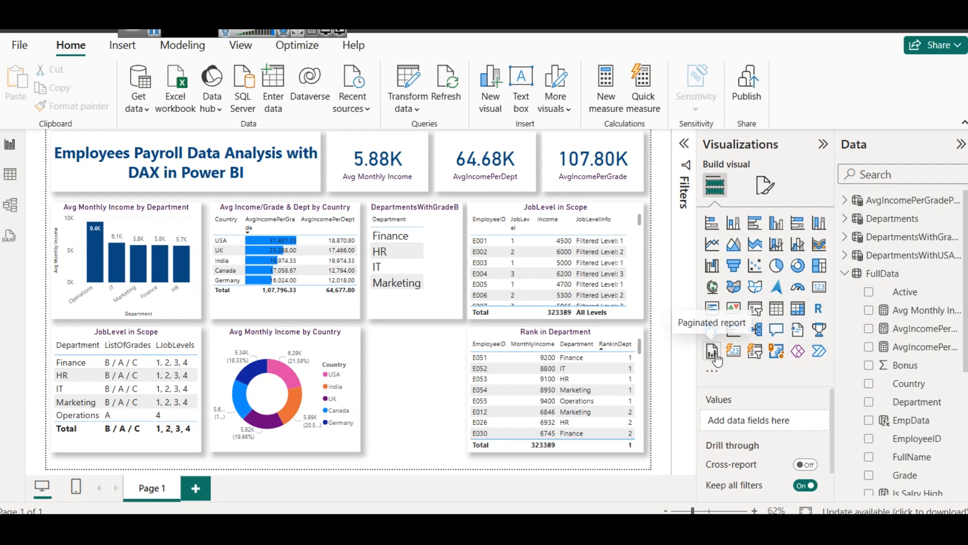
Step: Add a multi-row card between the donut chart and the Rank in Department table, showing the average of Bonus
left_click(713, 308)
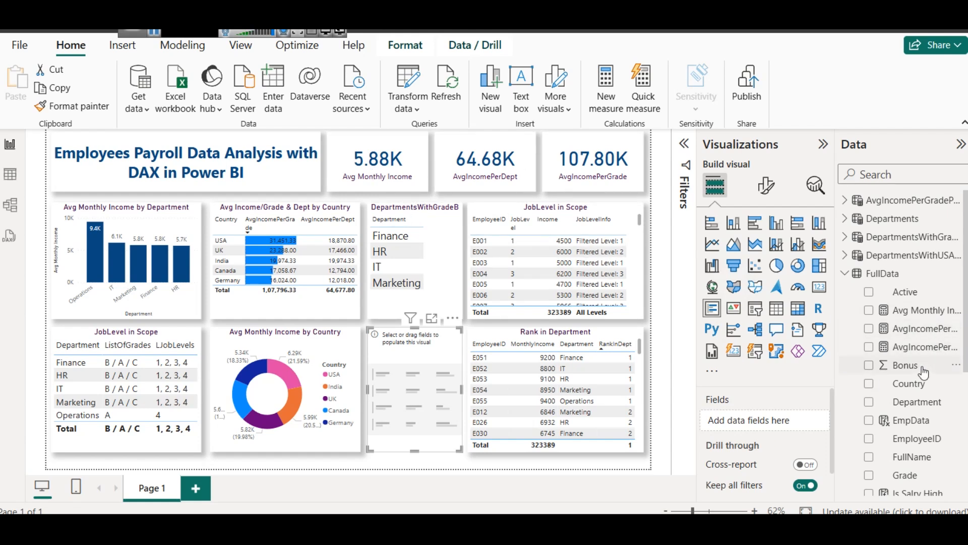
scroll(915, 363, "down", 3)
left_click_drag(905, 290, 767, 418)
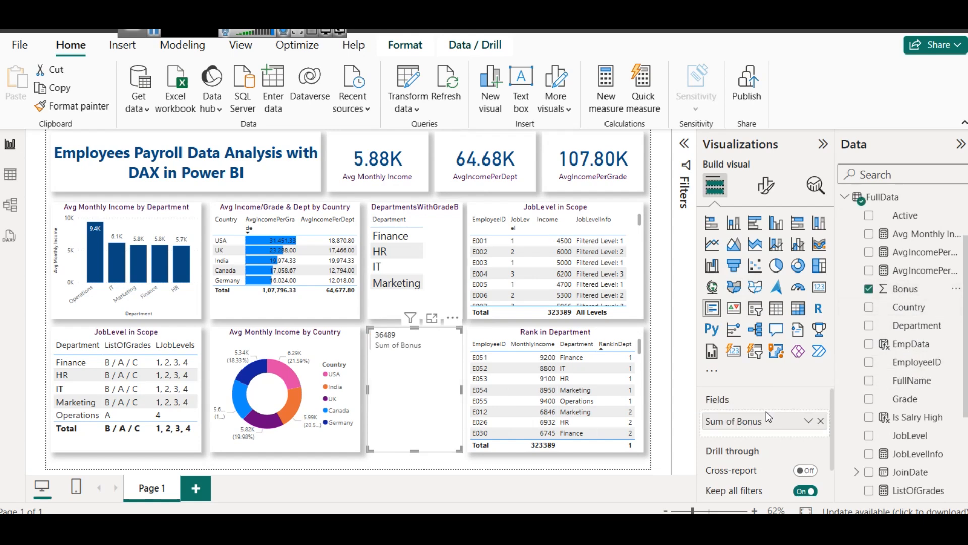
left_click(809, 421)
left_click(847, 251)
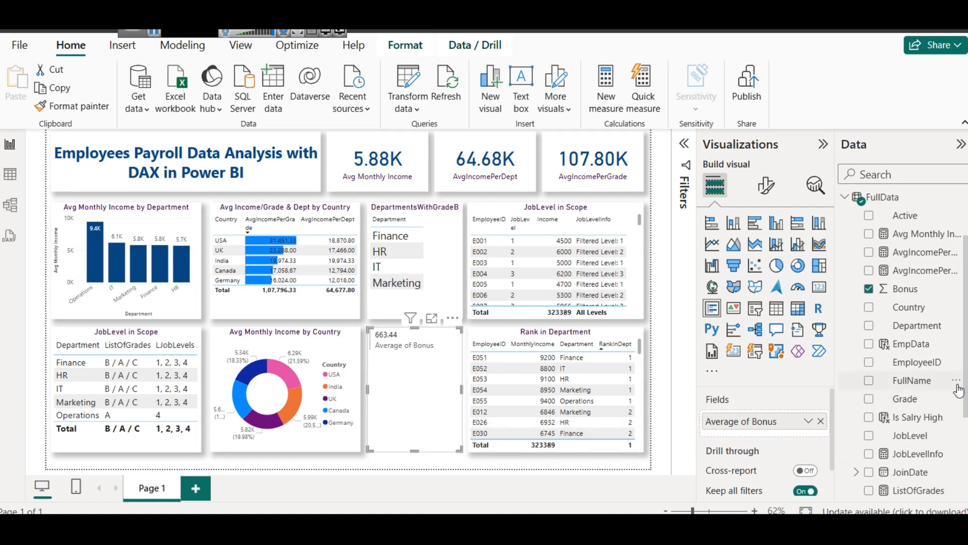
Step: Add AvgIncomePerGrade and AvgIncomePerDept to the multi-row card
scroll(960, 390, "down", 3)
scroll(965, 413, "down", 1)
scroll(937, 406, "up", 3)
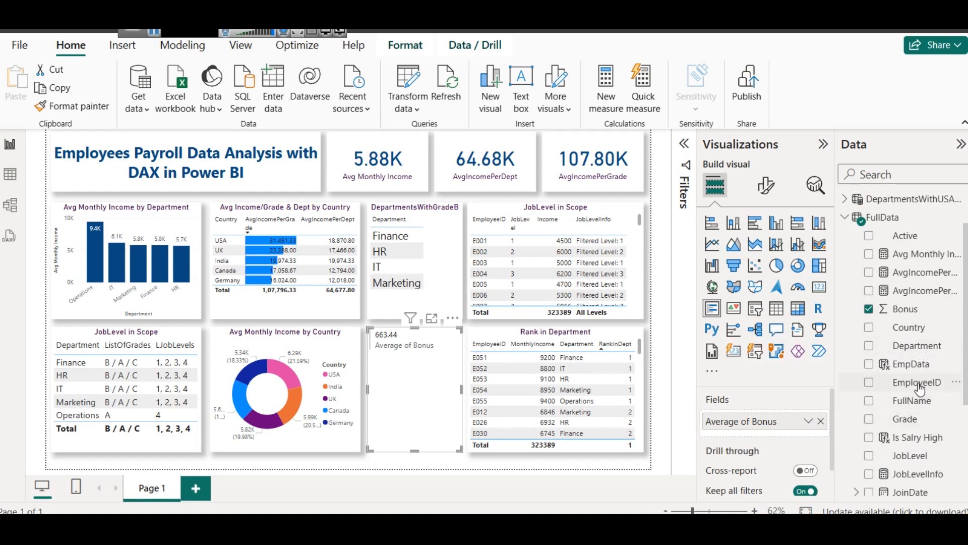
left_click_drag(930, 275, 790, 442)
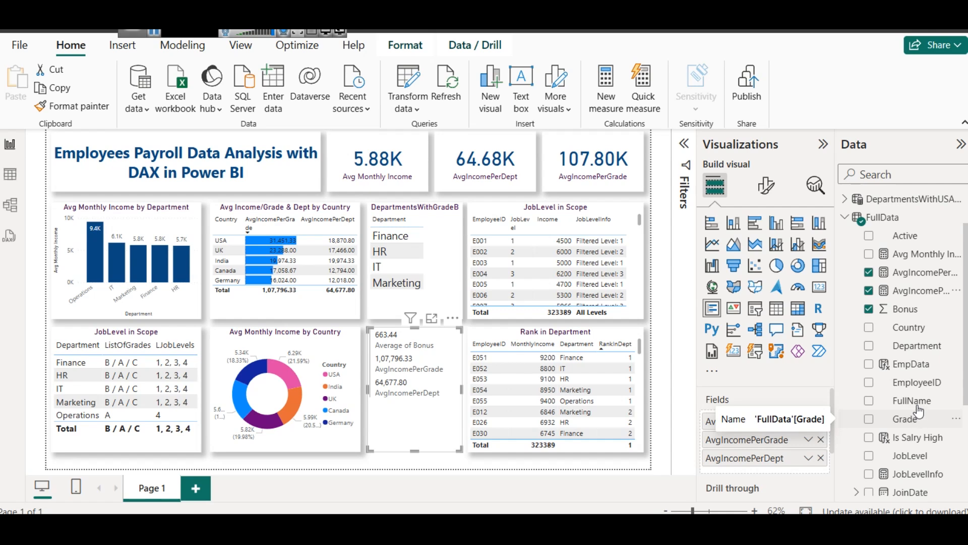
Step: Add MonthlyIncome to the multi-row card and summarize it as Variance
scroll(937, 351, "down", 3)
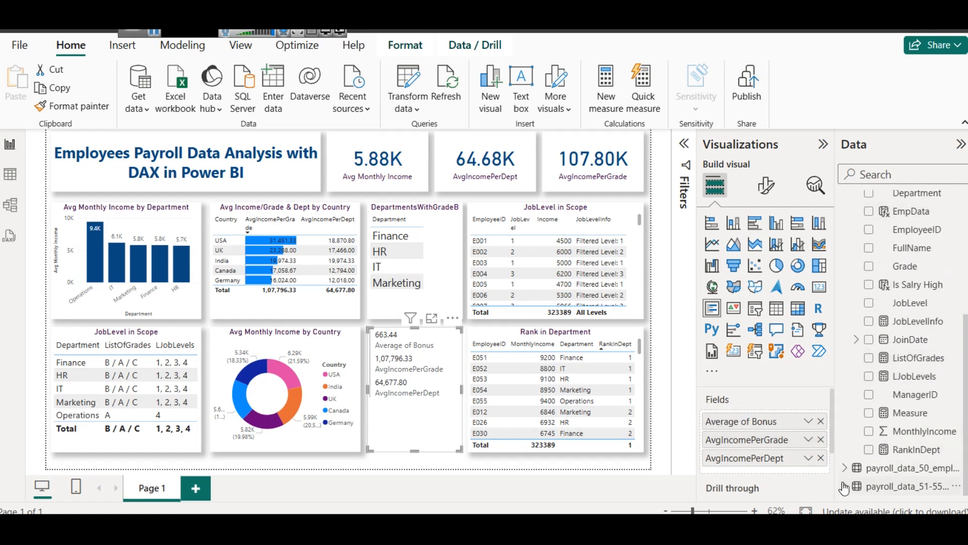
scroll(941, 311, "up", 2)
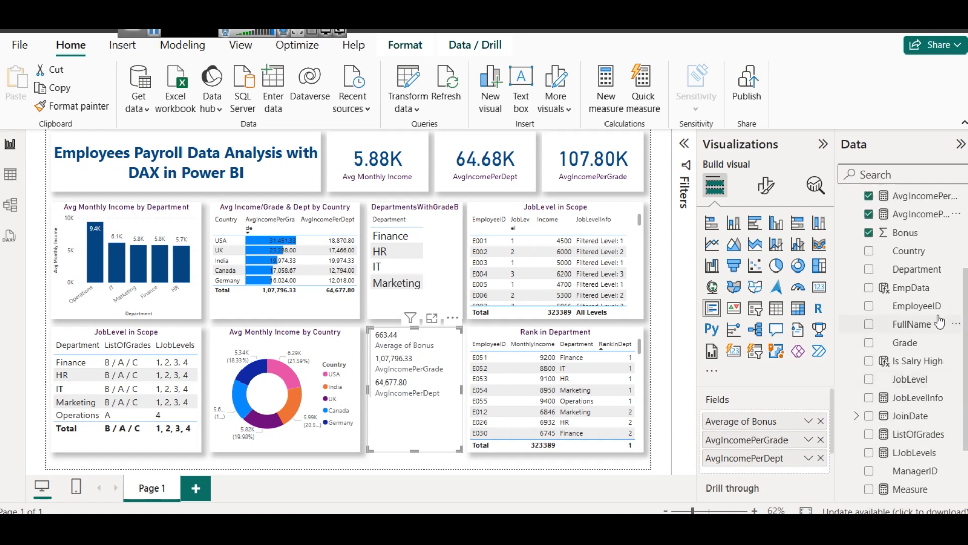
scroll(905, 356, "down", 2)
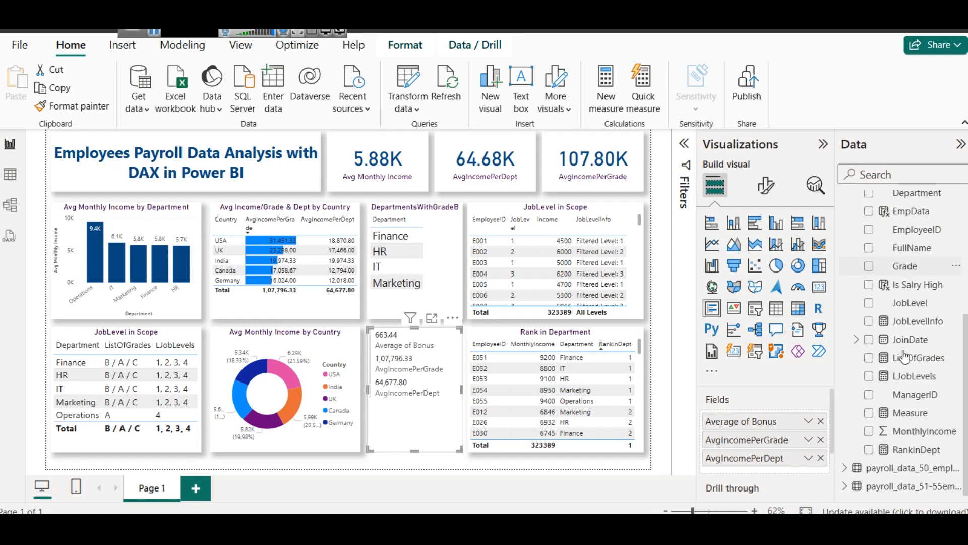
left_click_drag(919, 433, 737, 474)
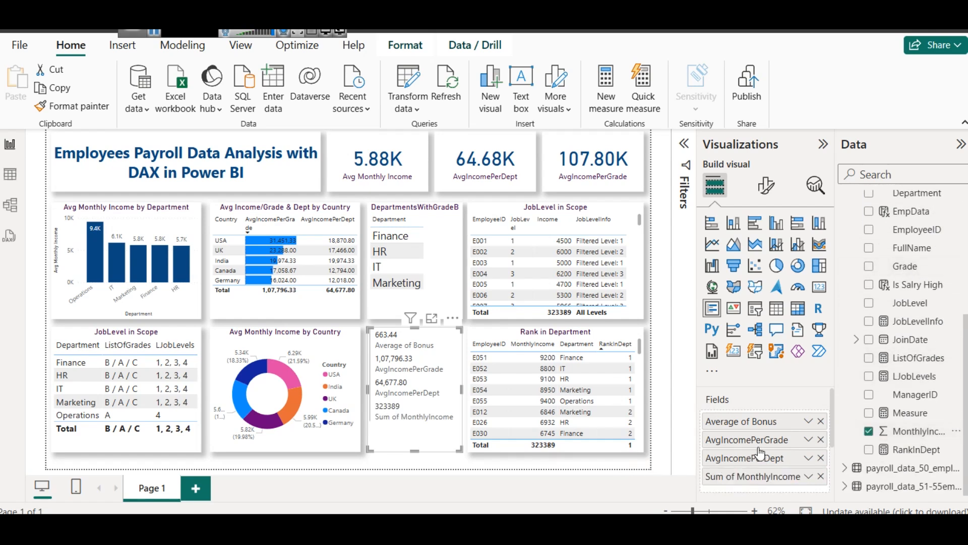
left_click(809, 476)
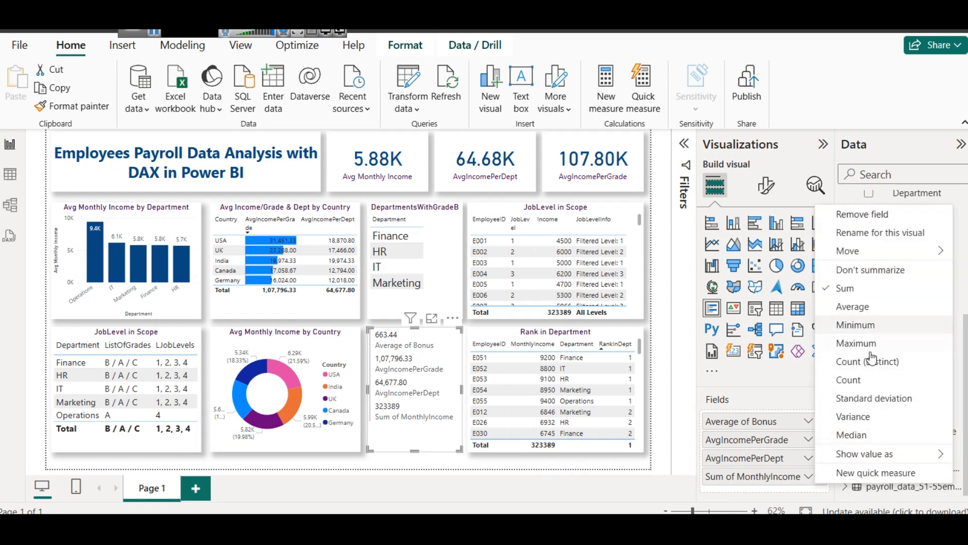
left_click(859, 419)
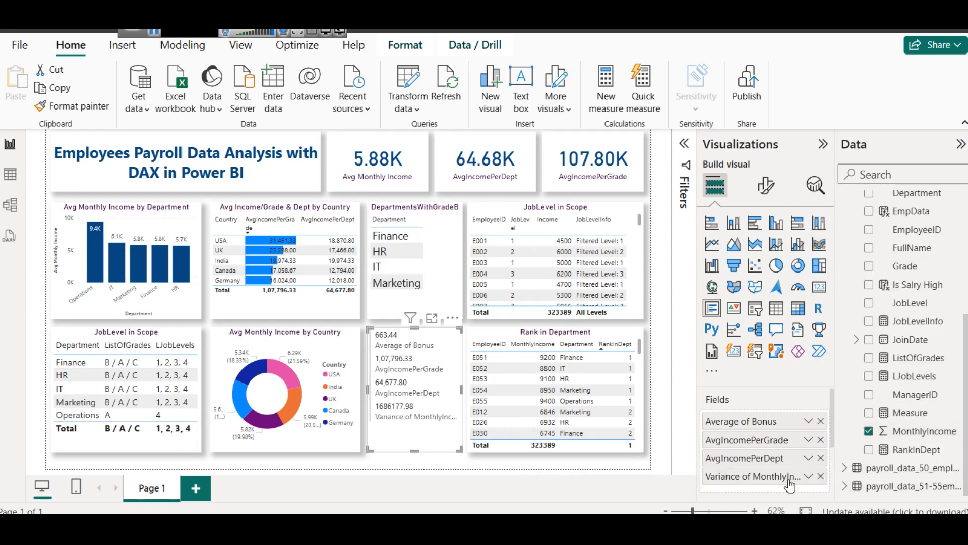
Step: Remove AvgIncomePerDept, AvgIncomePerGrade and the average of Bonus from the multi-row card
right_click(811, 472)
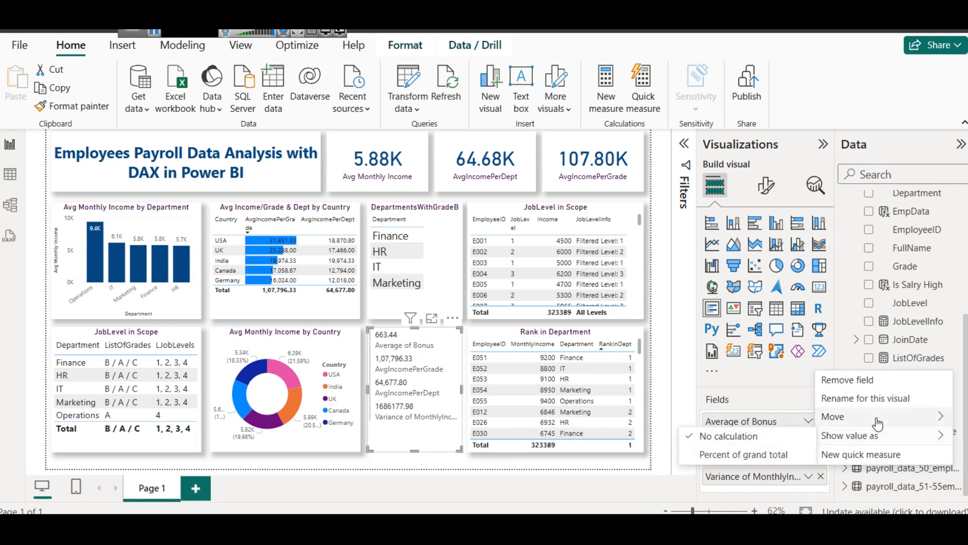
left_click(768, 401)
left_click(822, 458)
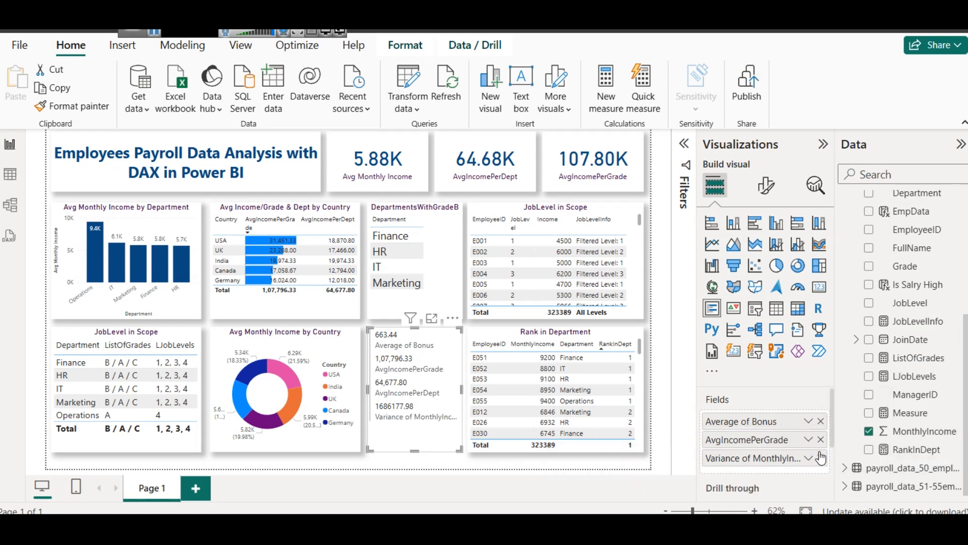
left_click(821, 439)
left_click(821, 422)
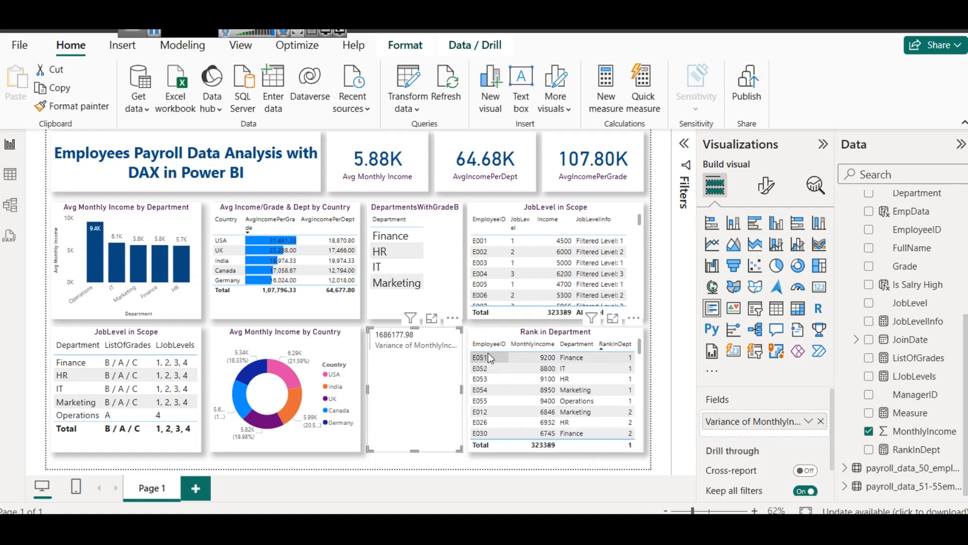
Step: Rename the variance of MonthlyIncome as "Var in Income" for the multi-row card
left_click(809, 422)
left_click(896, 201)
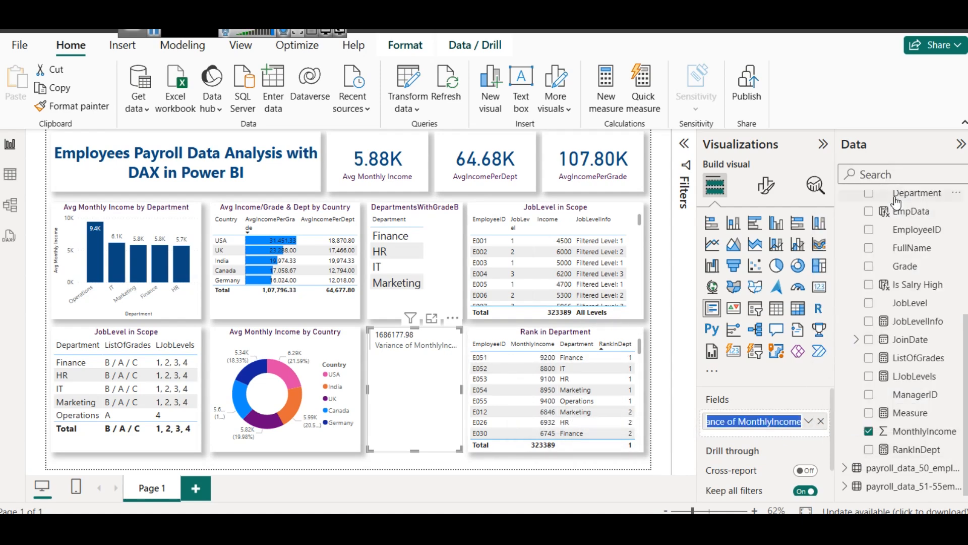
type("Var in")
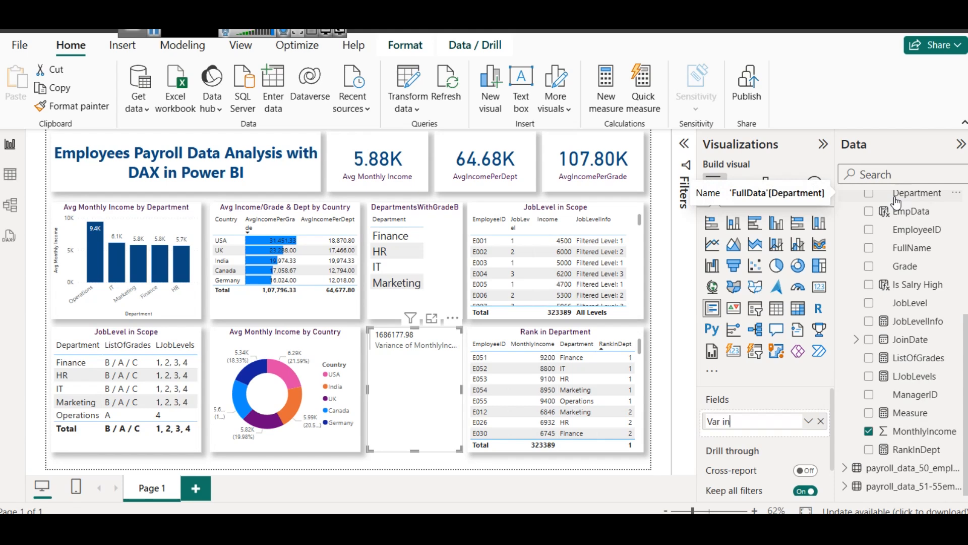
type(" Income")
key("Return")
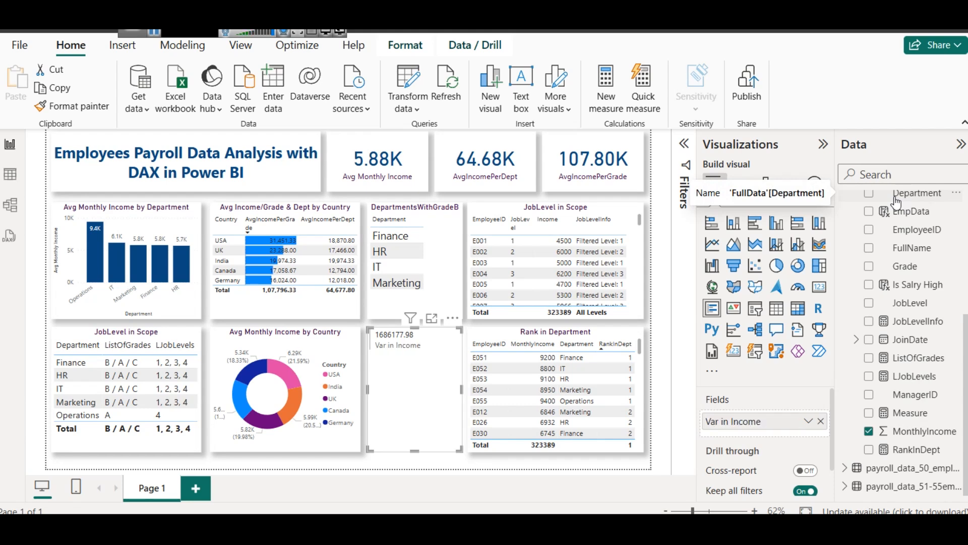
Step: Add the sum of MonthlyIncome to the multi-row card and rename it "Total Monthly Income" for this visual
left_click_drag(922, 440, 812, 441)
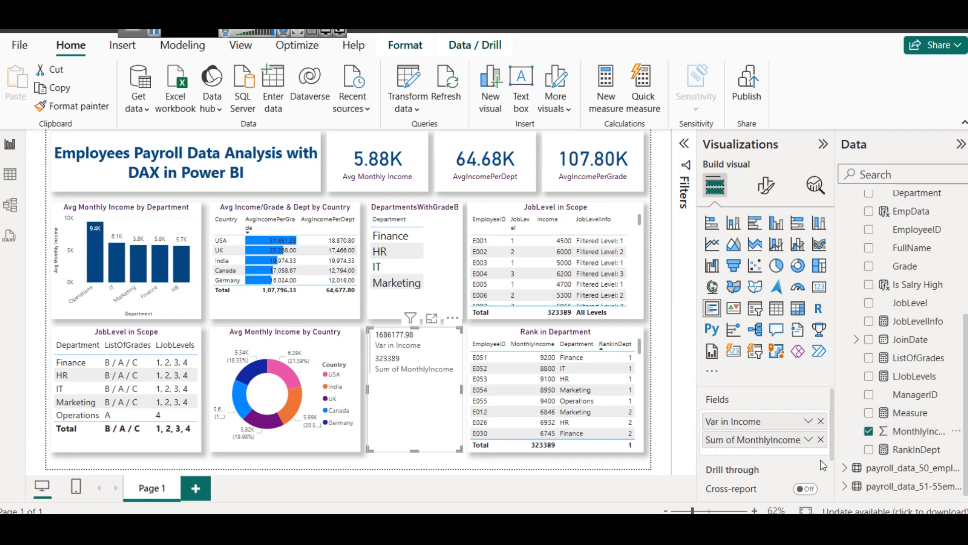
left_click(809, 440)
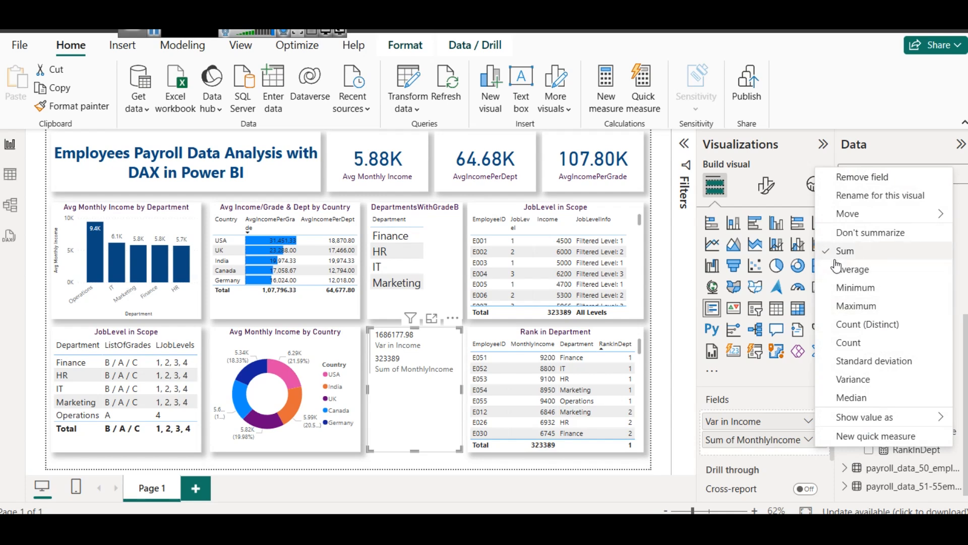
left_click(888, 198)
type("Total")
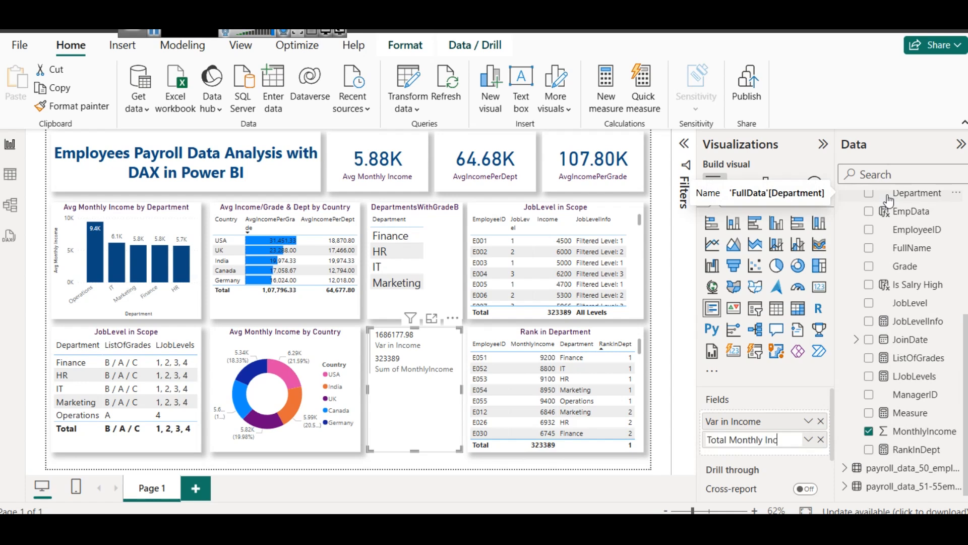
type("Monthly Income")
key("Return")
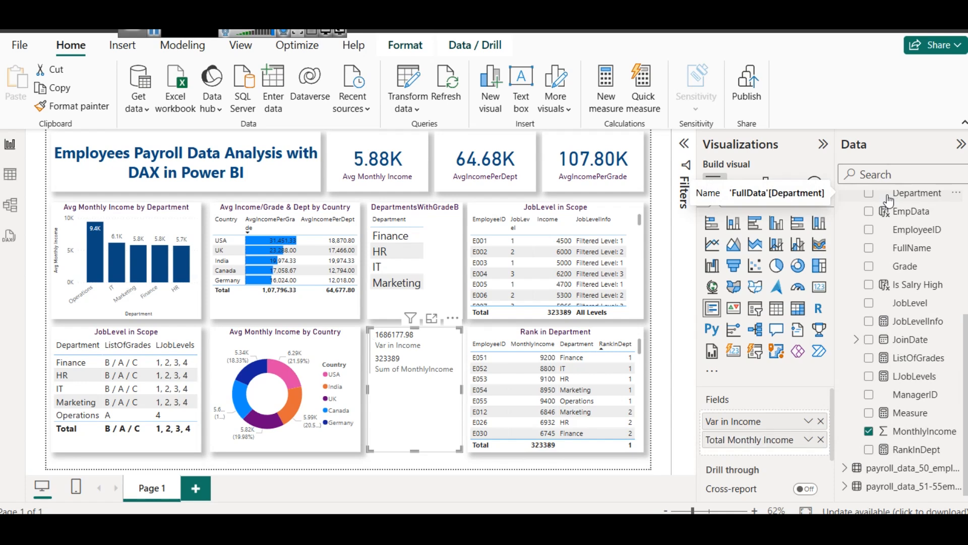
Step: Add MonthlyIncome to the multi-row card again, summarized as Average, and rename it "Avg Income"
scroll(882, 374, "up", 3)
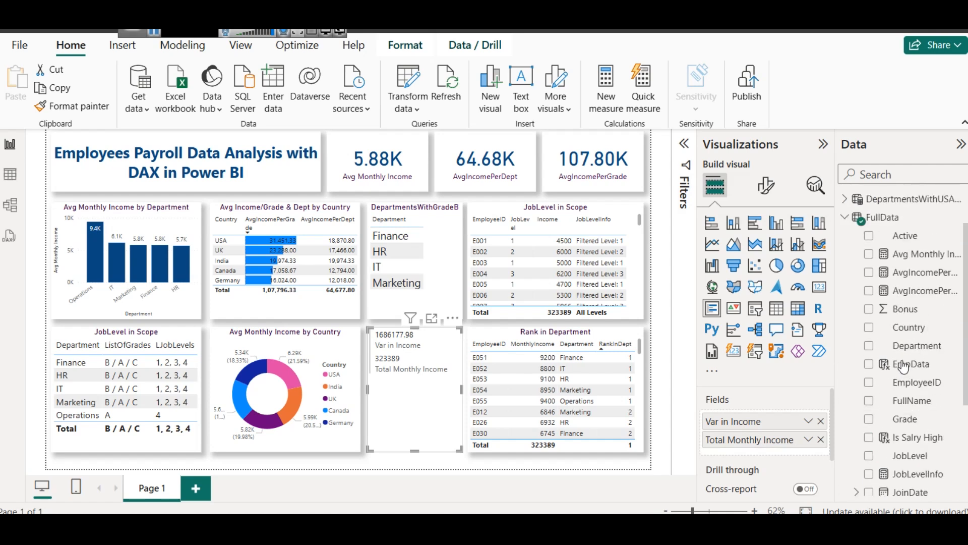
scroll(889, 425, "down", 3)
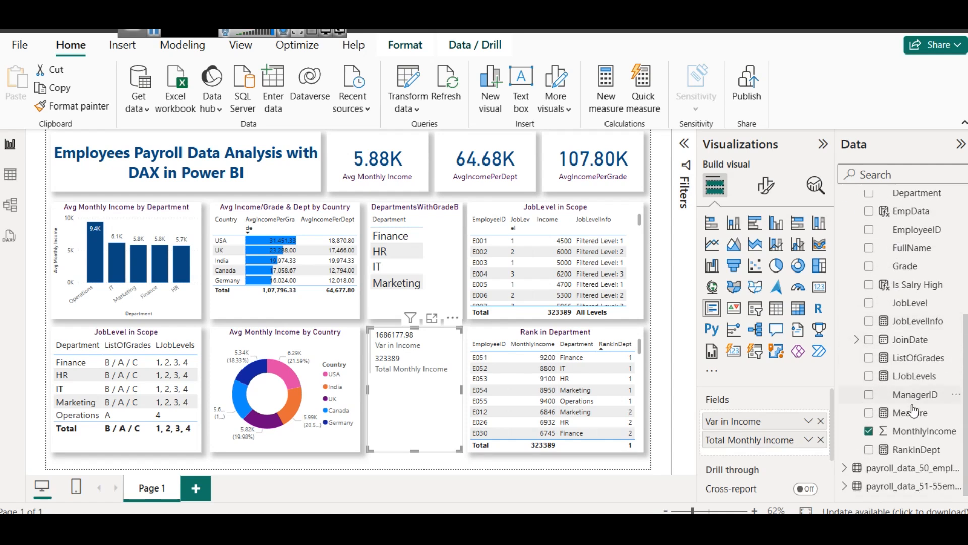
left_click_drag(926, 433, 746, 455)
left_click(809, 459)
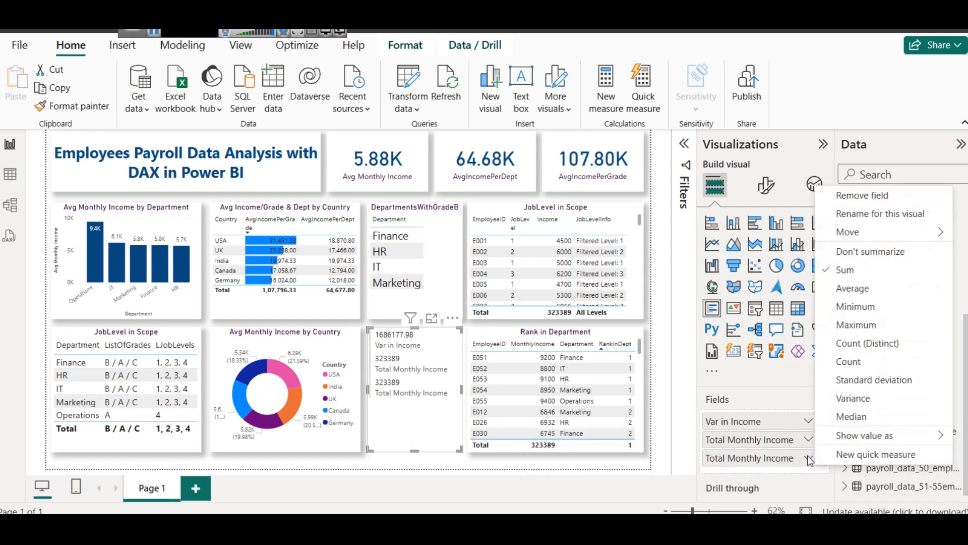
left_click(855, 289)
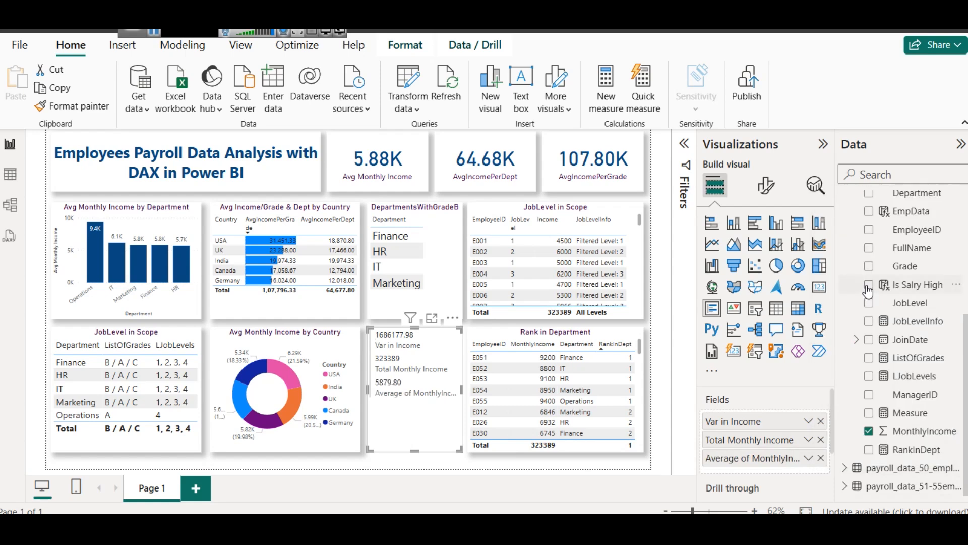
left_click(809, 458)
left_click(887, 214)
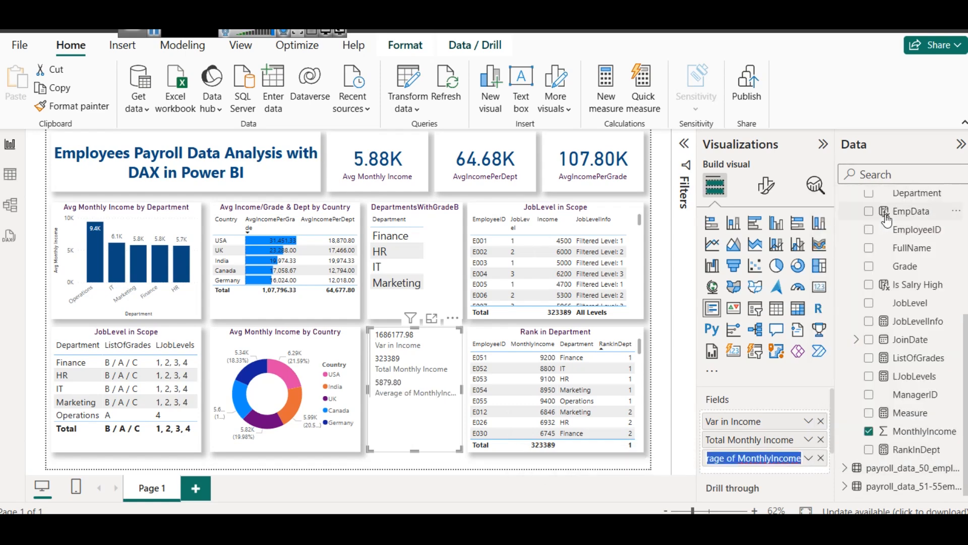
type("Avg")
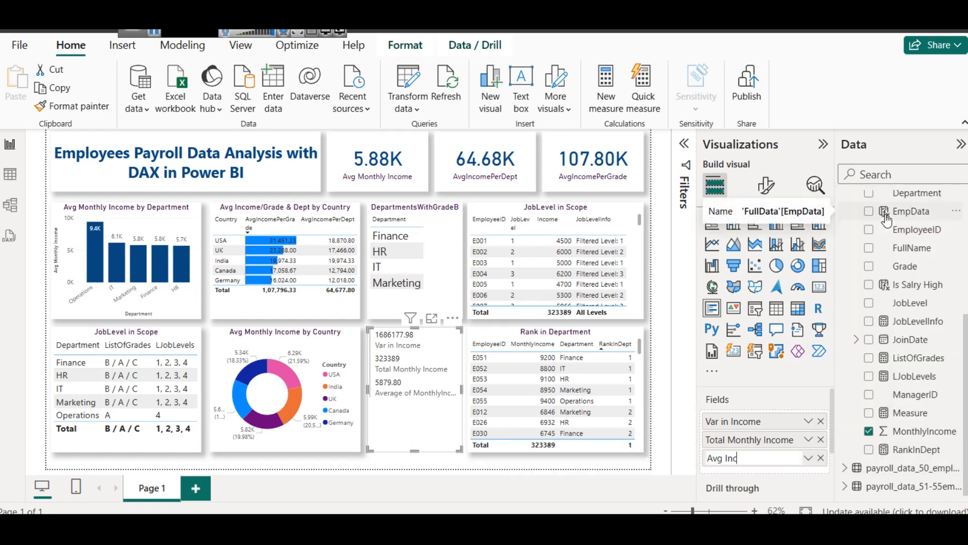
key("Return")
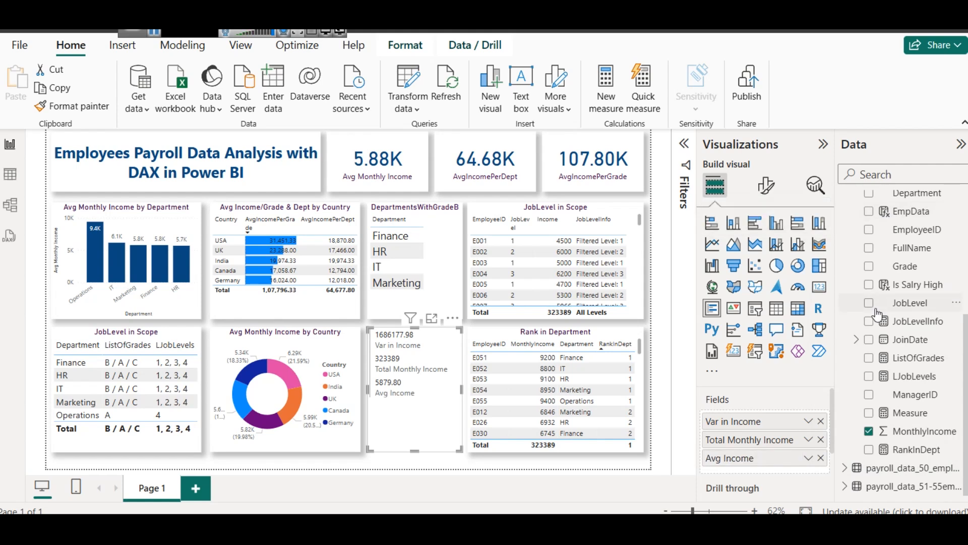
Step: Add MonthlyIncome to the multi-row card once more, summarized as Standard deviation, and rename it "Std Dev"
left_click_drag(923, 432, 807, 477)
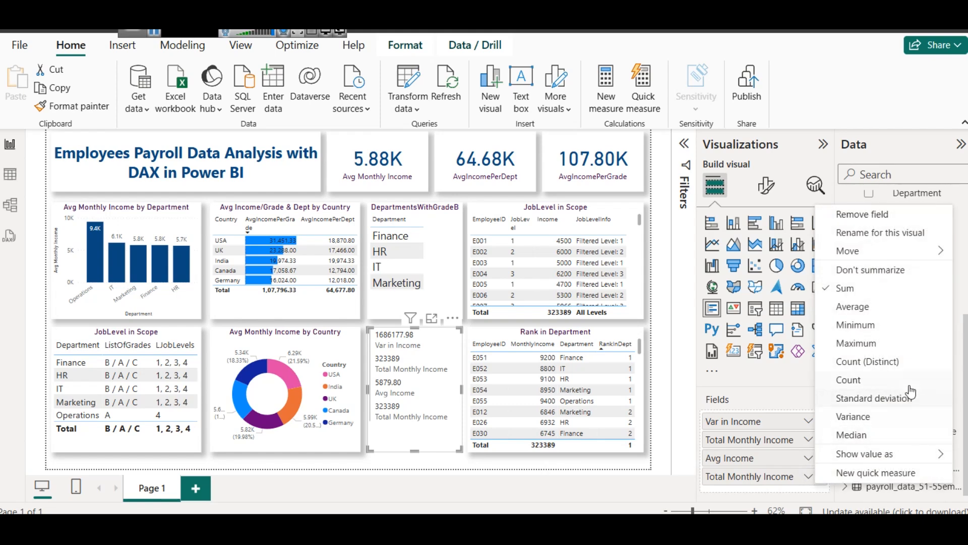
left_click(878, 400)
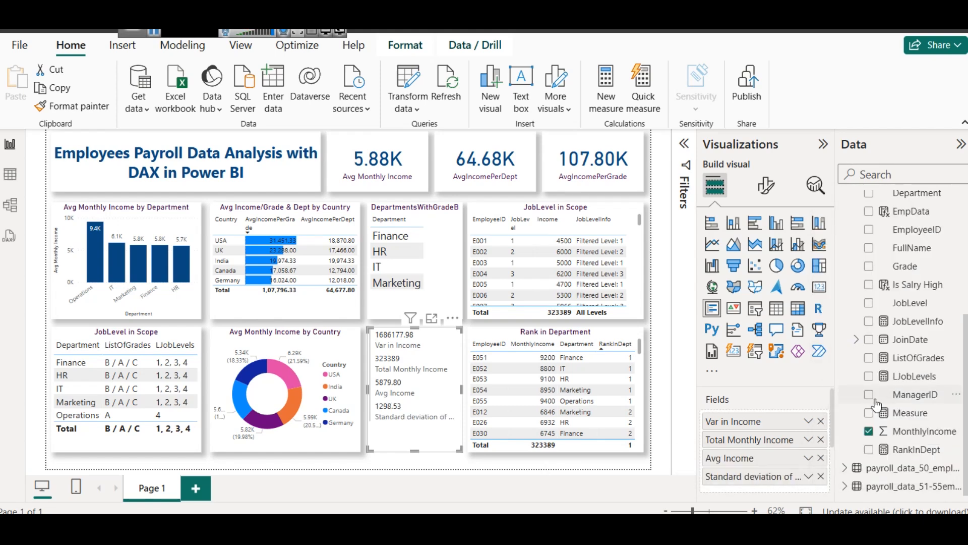
left_click(809, 477)
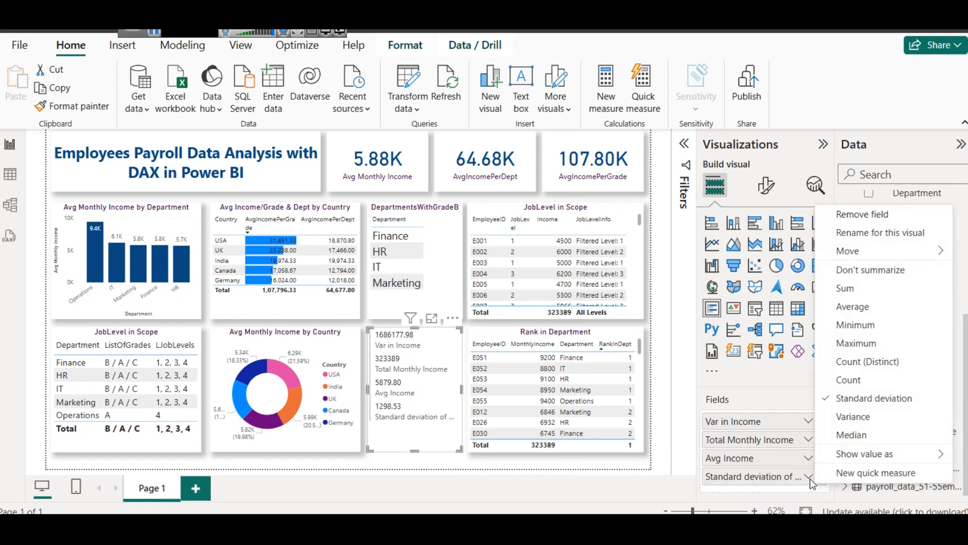
left_click(845, 233)
type("S")
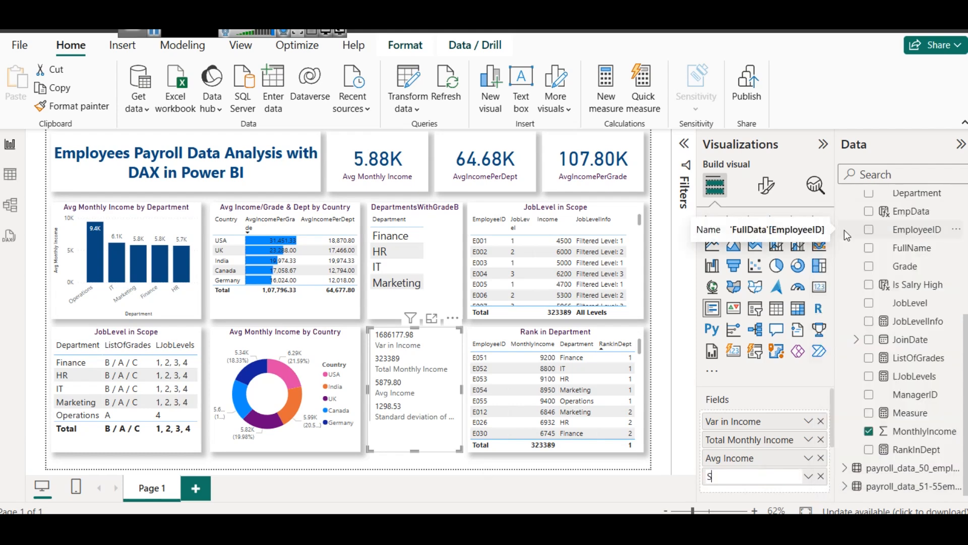
type("td Dev")
key("Return")
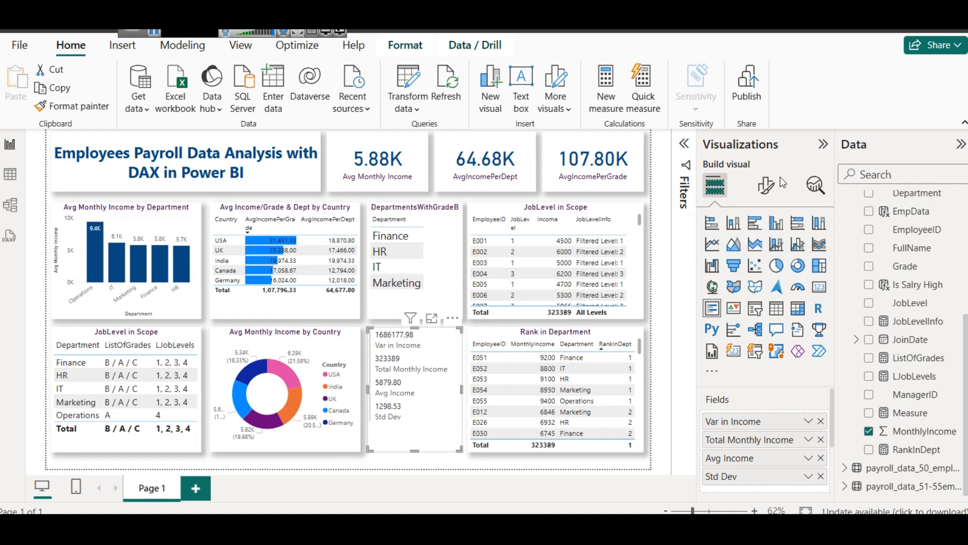
Step: Try bottom and left borders in the card style of the multi-row card
left_click(766, 185)
left_click(746, 362)
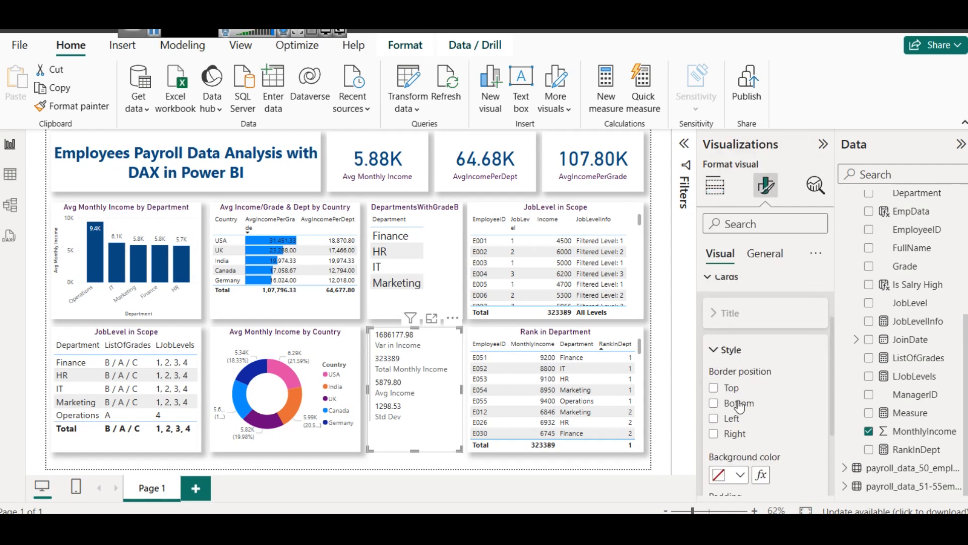
left_click(714, 387)
left_click(720, 390)
left_click(714, 418)
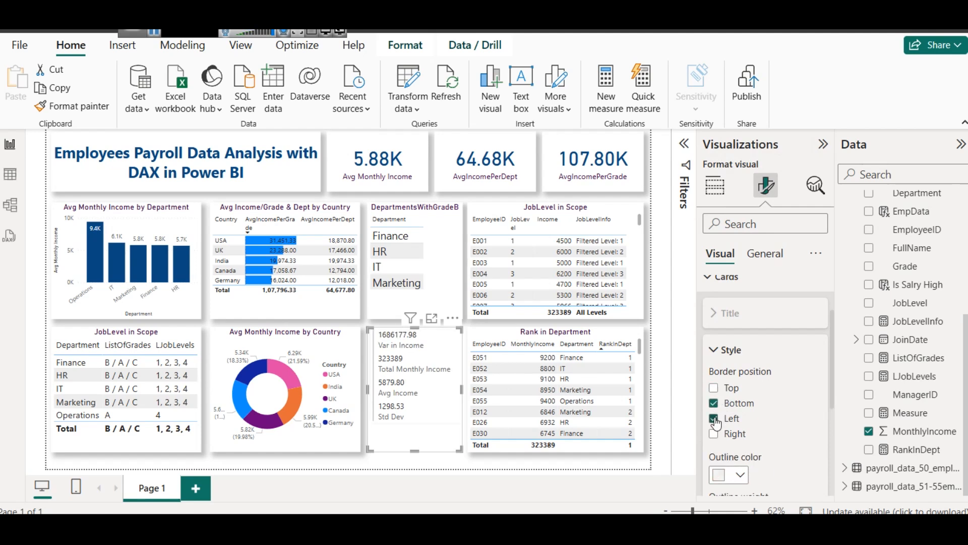
left_click(714, 420)
left_click(714, 403)
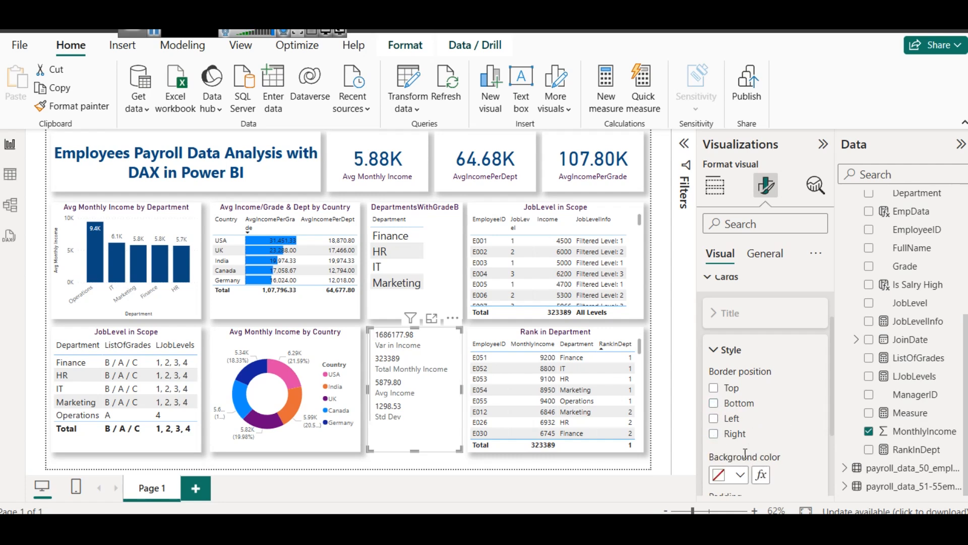
Step: Set the multi-row card's callout values to font size 16 and dark blue
scroll(736, 385, "up", 3)
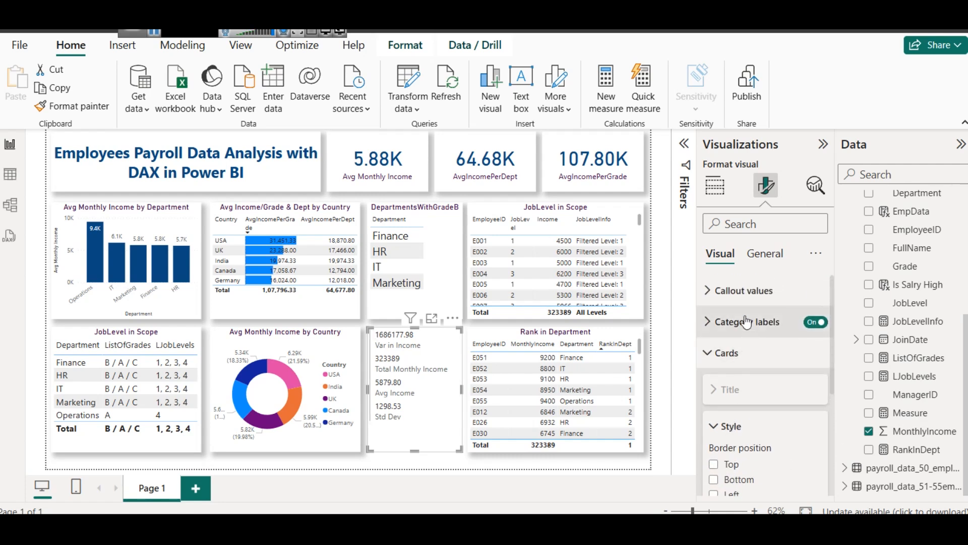
left_click(745, 292)
left_click(818, 339)
left_click(818, 339)
left_click(818, 340)
left_click(818, 339)
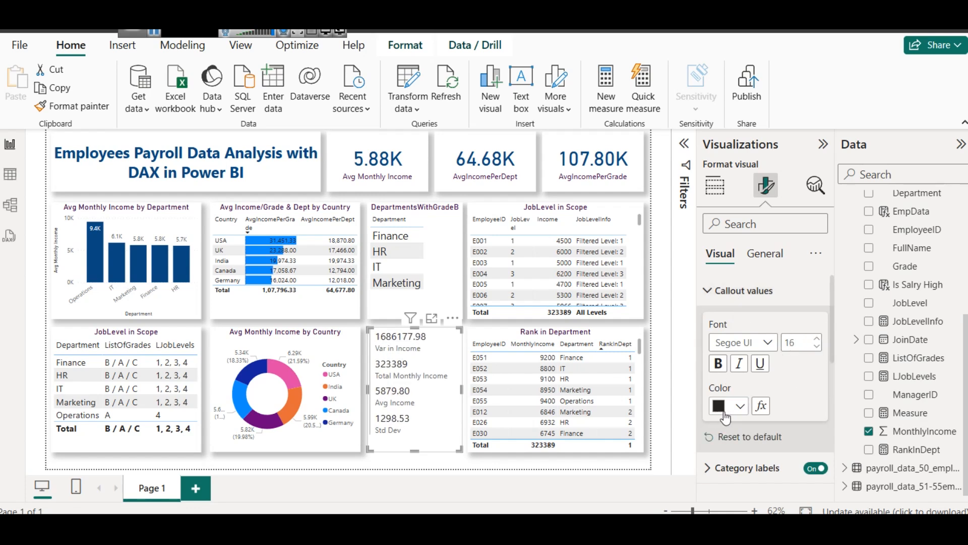
left_click(725, 415)
left_click(774, 284)
Step: Make the multi-row card's category labels bold and very dark purple
scroll(741, 383, "down", 3)
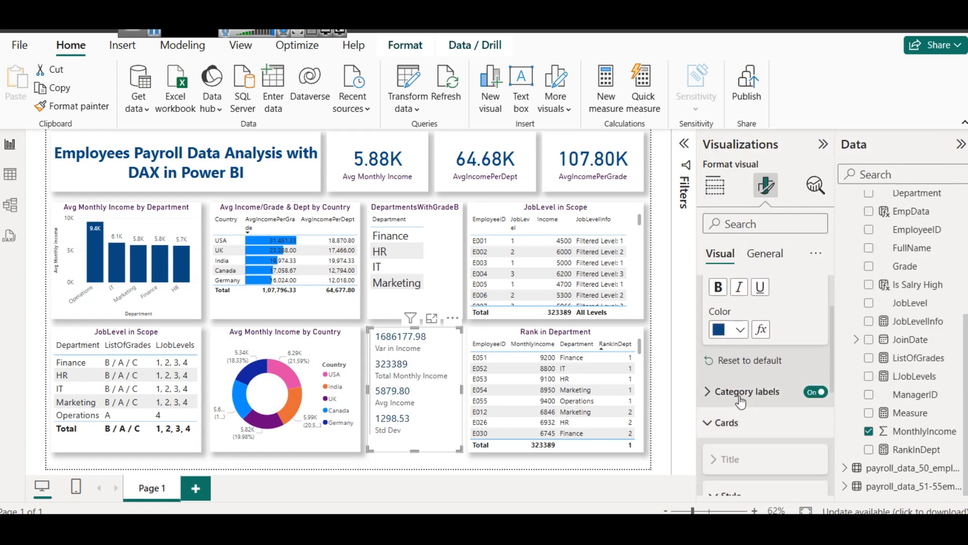
left_click(731, 391)
scroll(739, 403, "down", 2)
left_click(741, 432)
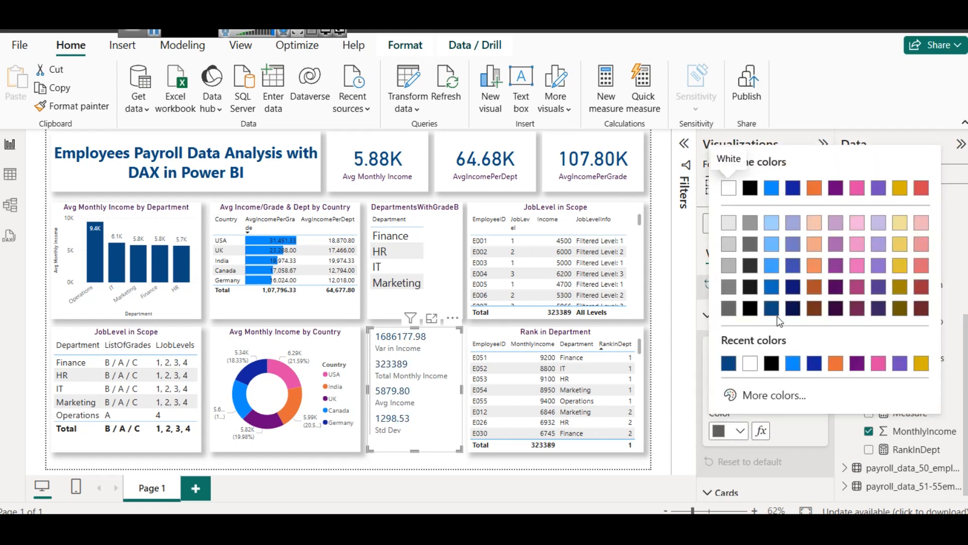
left_click(836, 309)
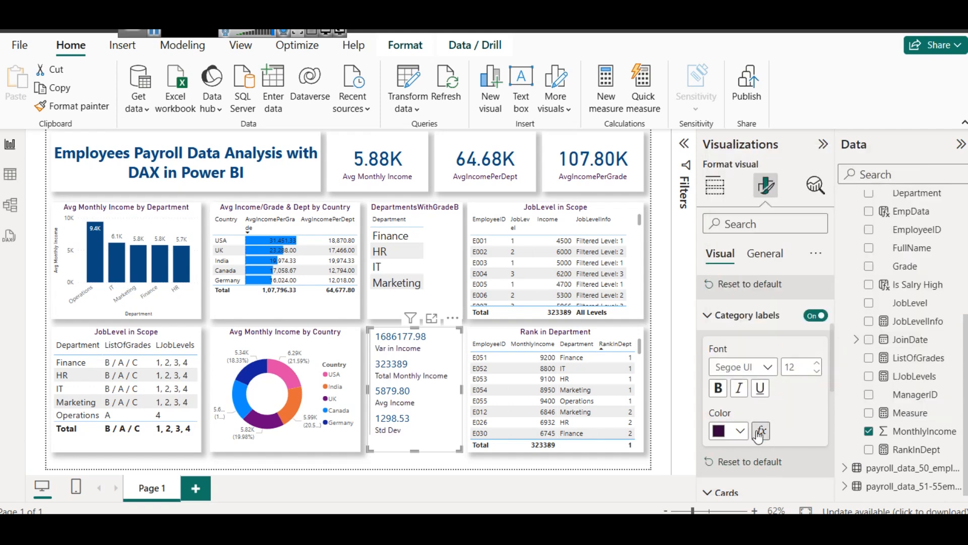
left_click(720, 389)
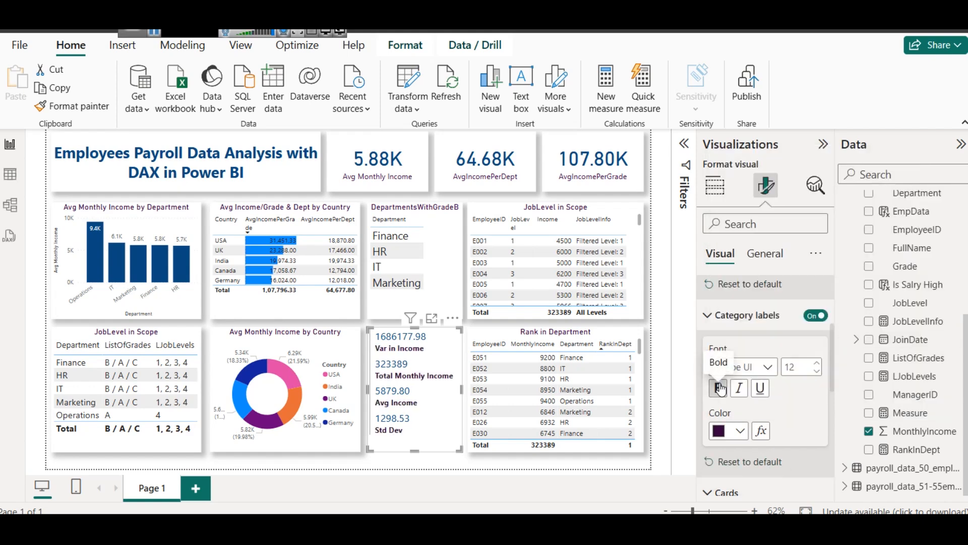
left_click(473, 475)
left_click(452, 340)
left_click(313, 353)
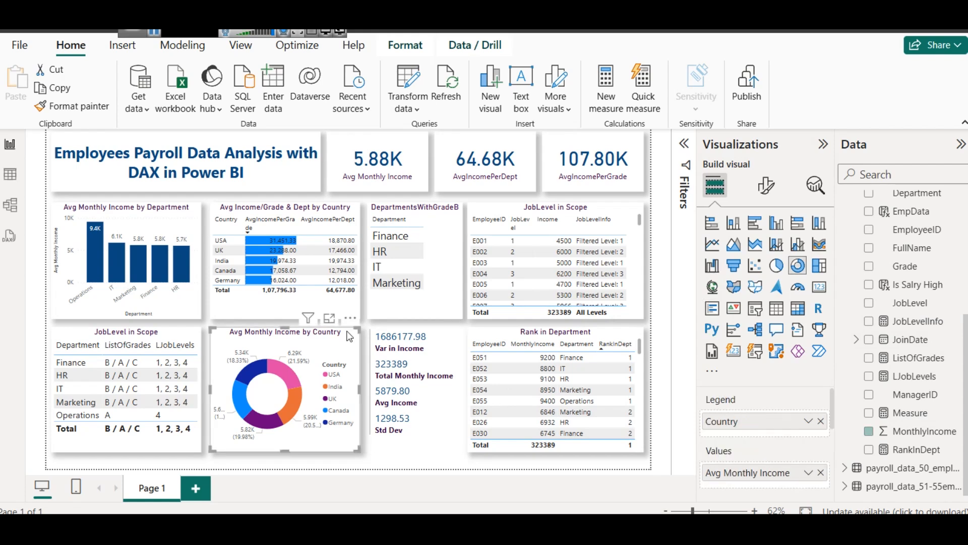
left_click(456, 443)
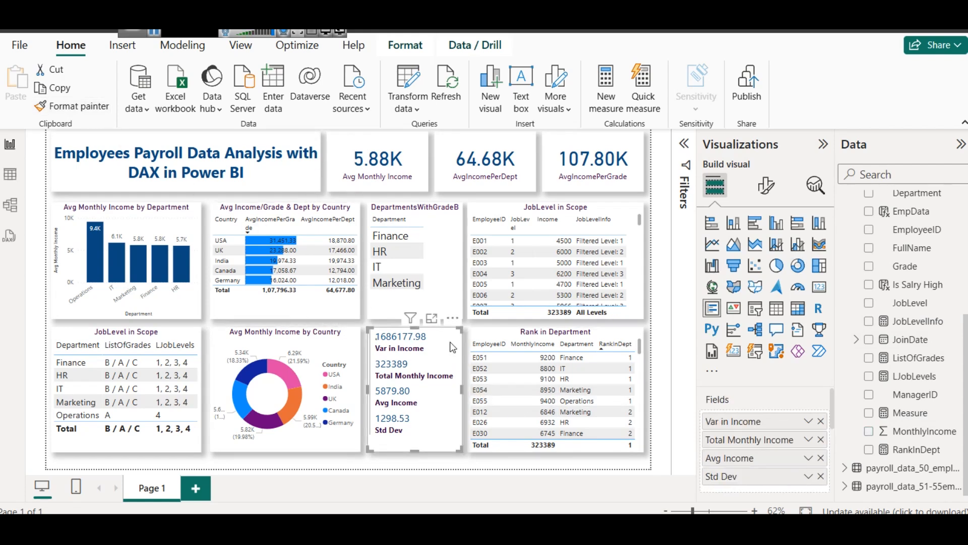
left_click(473, 447)
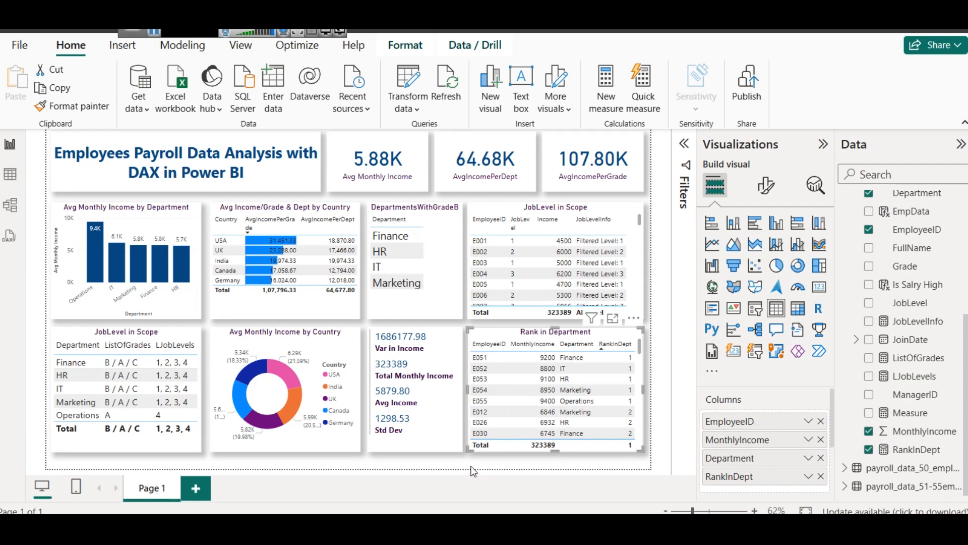
left_click(473, 471)
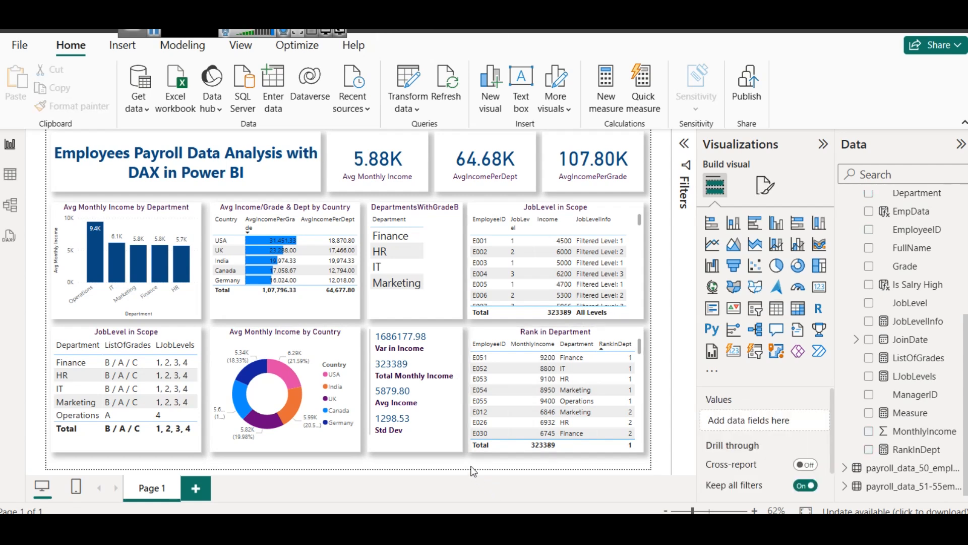
Step: Rename the report page as "Part 1"
right_click(150, 489)
left_click(177, 472)
type("Part 1")
Step: Switch to the browser to review the RankInDept DAX notes on the colorstech.net employees payroll questions page, and return to the Power BI report
left_click(268, 504)
mouse_move(356, 497)
left_click(344, 471)
scroll(541, 375, "down", 5)
scroll(616, 240, "down", 5)
scroll(630, 252, "up", 15)
scroll(634, 261, "up", 15)
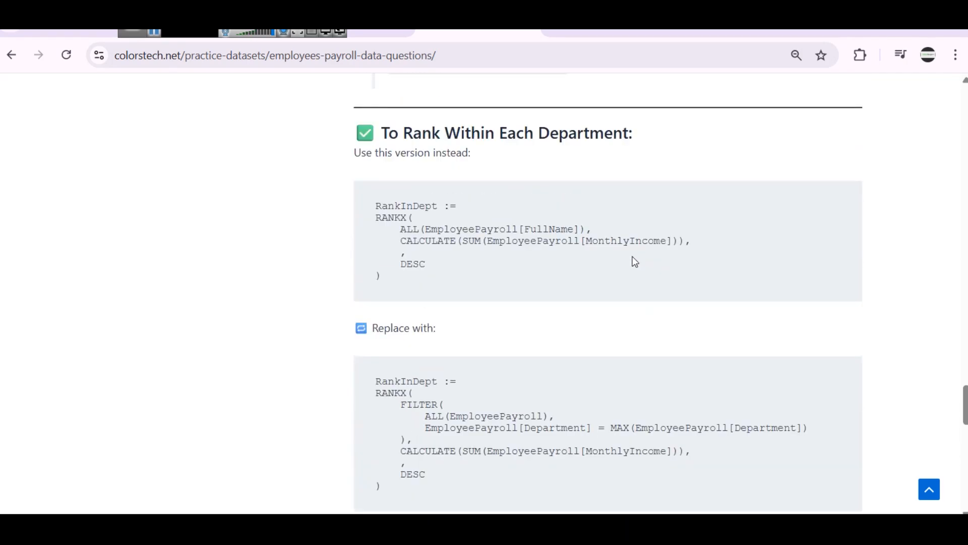
scroll(634, 262, "up", 6)
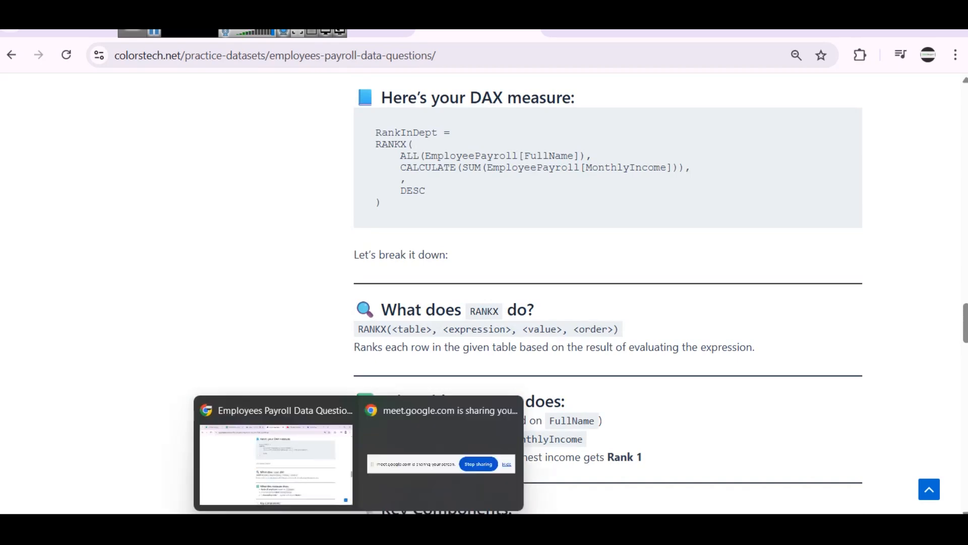
left_click(333, 435)
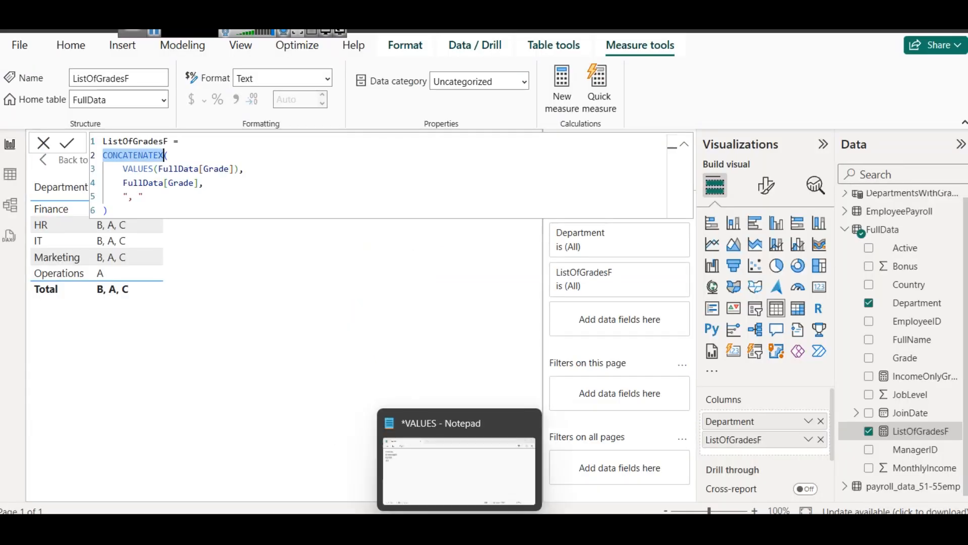
left_click(519, 454)
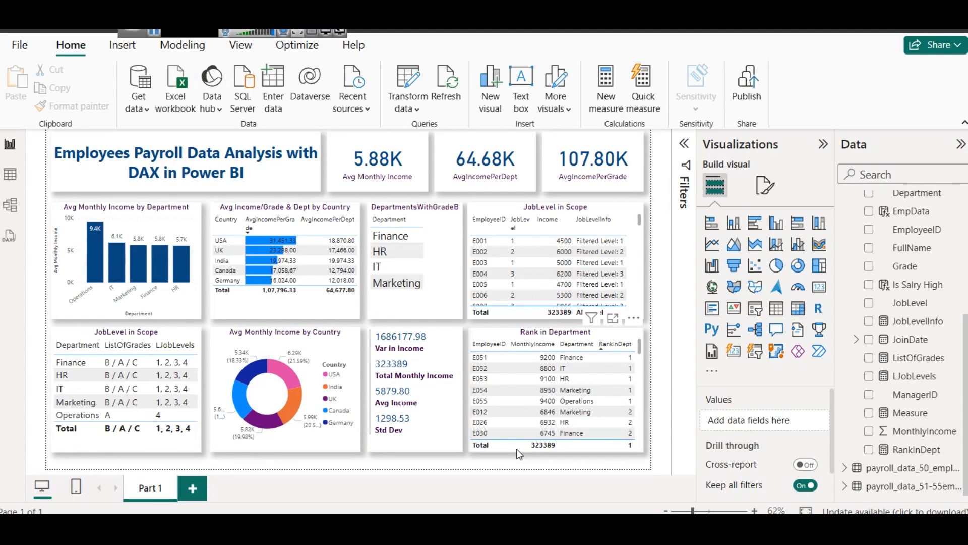